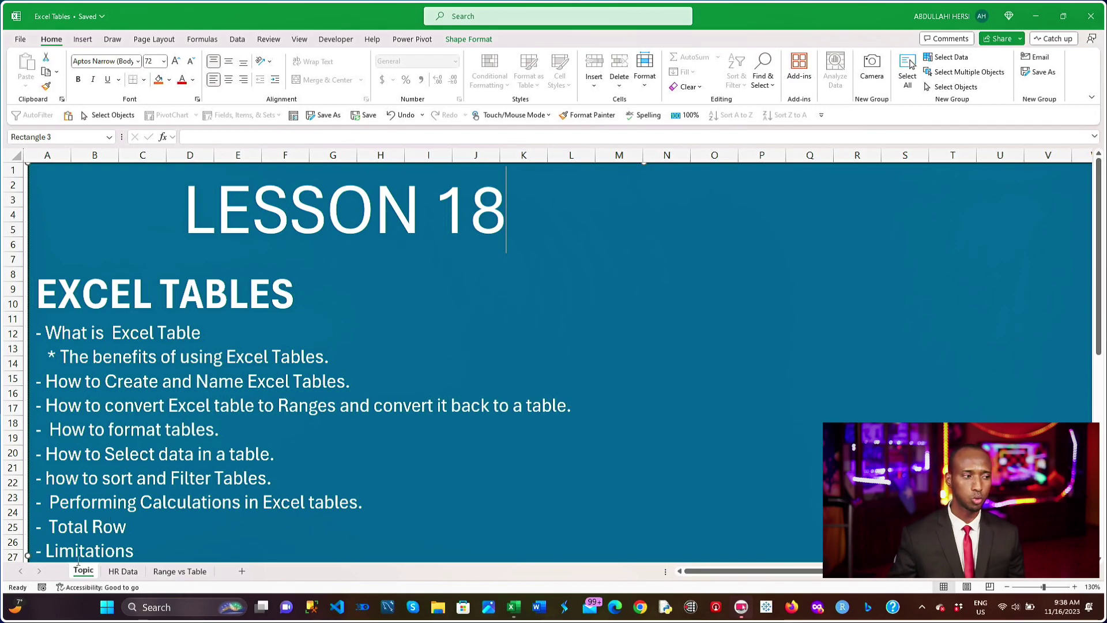
- Switch to the HR Data sheet holding the AL-Rahma employee salary and pension list
left_click(128, 573)
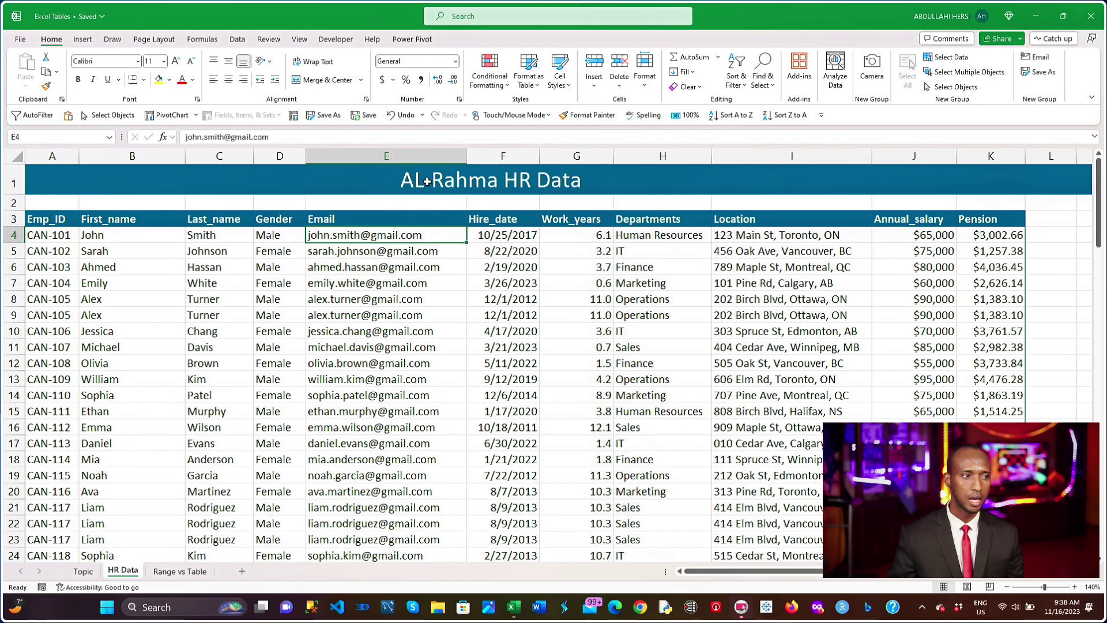
left_click(450, 181)
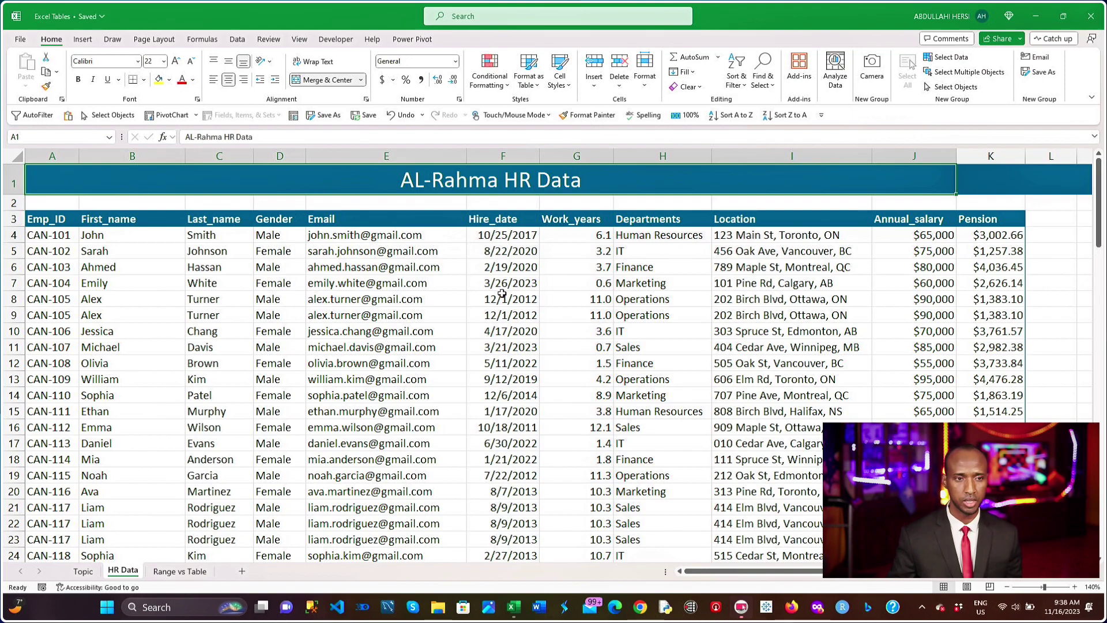
left_click(476, 316)
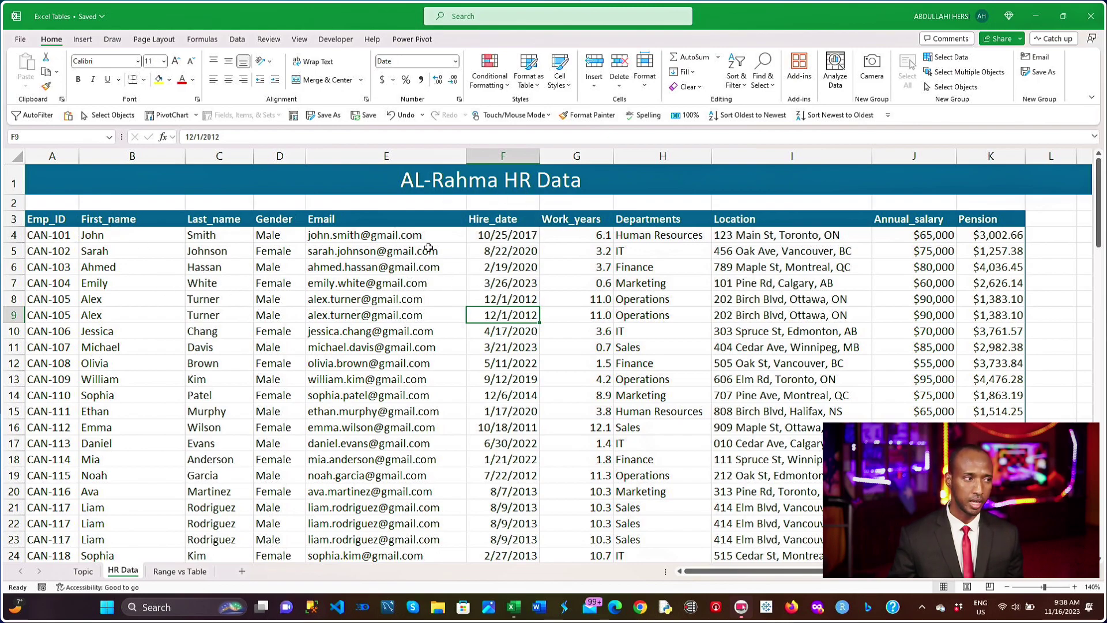
- Select ranges in Emp_ID, First_name, Last_name and row 5, undoing an accidental row 7 resize
left_click(46, 225)
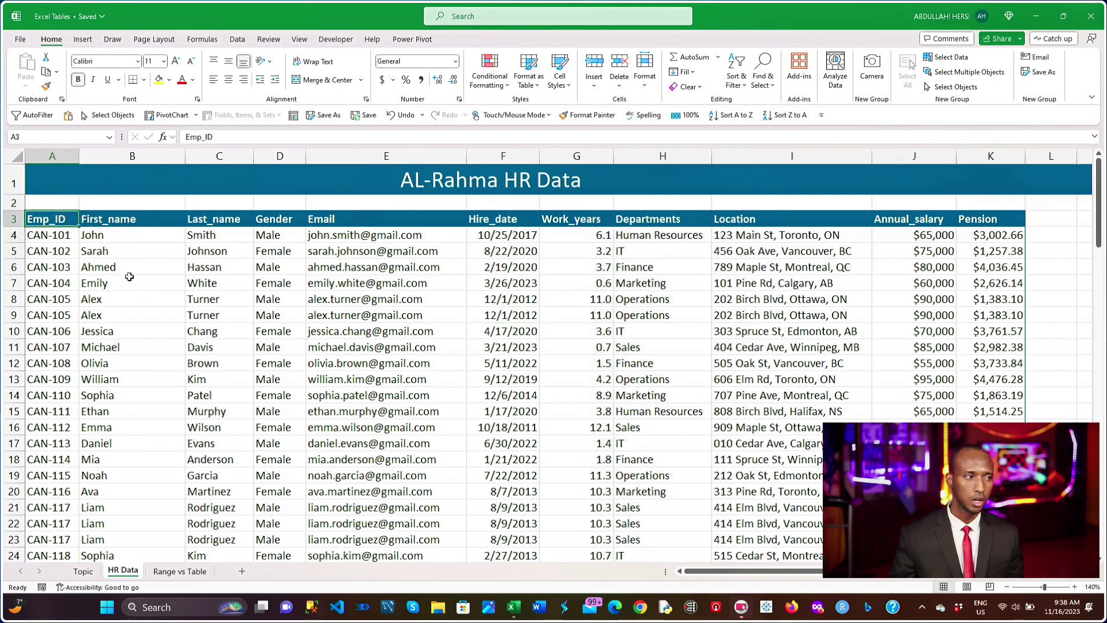
left_click_drag(47, 224, 49, 444)
left_click_drag(137, 219, 133, 365)
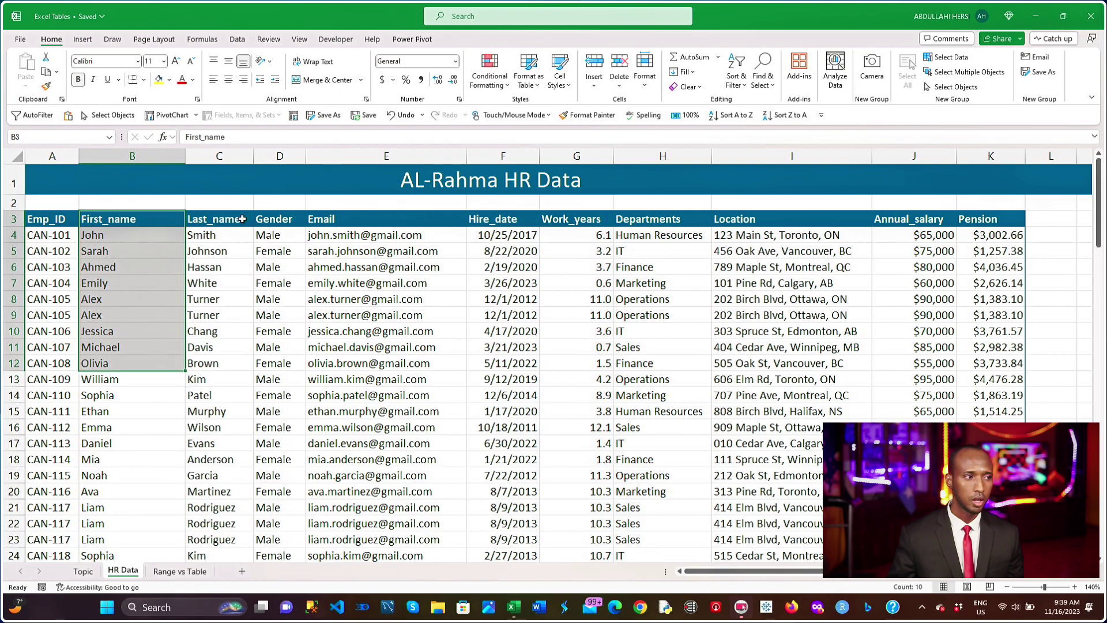
left_click_drag(214, 219, 203, 316)
left_click_drag(55, 254, 438, 252)
left_click_drag(206, 282, 199, 278)
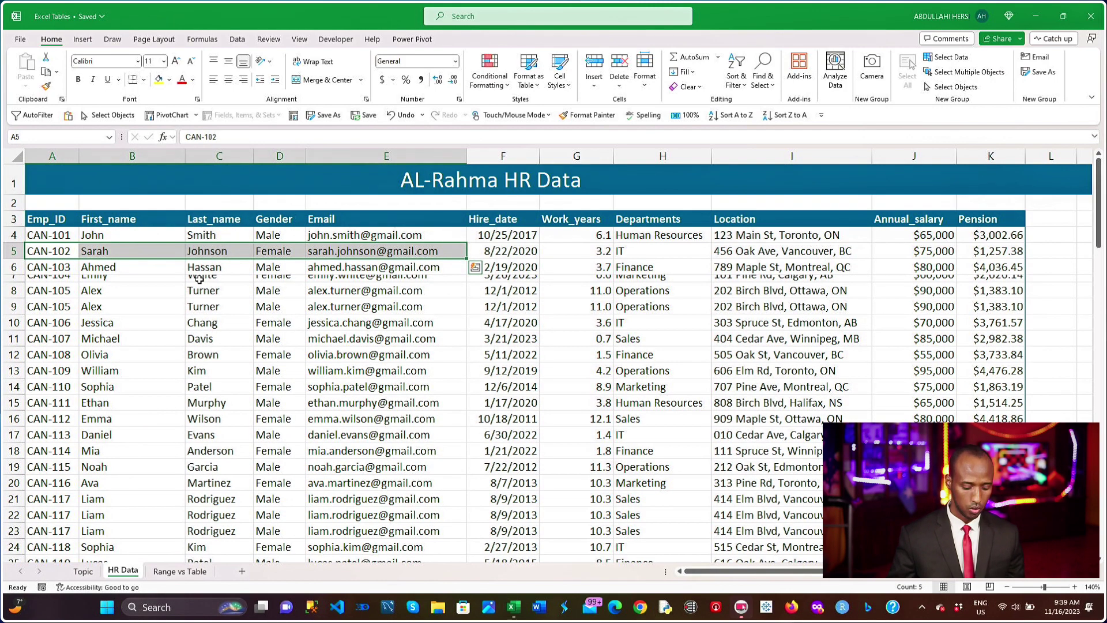
key("ctrl+z")
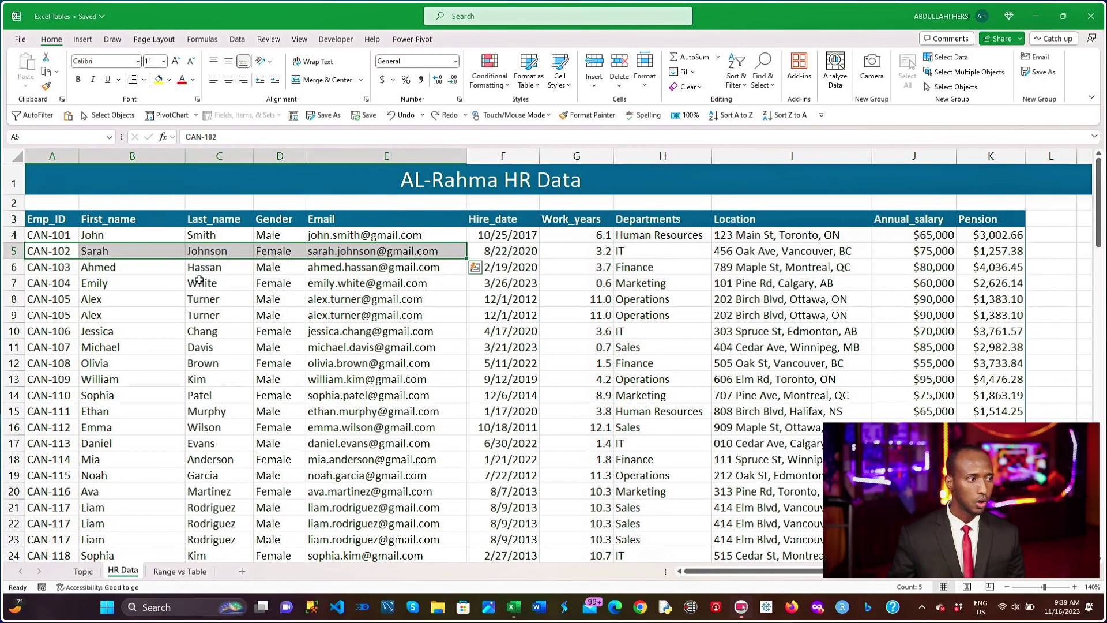
- Select cell B9, a large block from A3, then cells E17, A13, B14 and B11
left_click(97, 310)
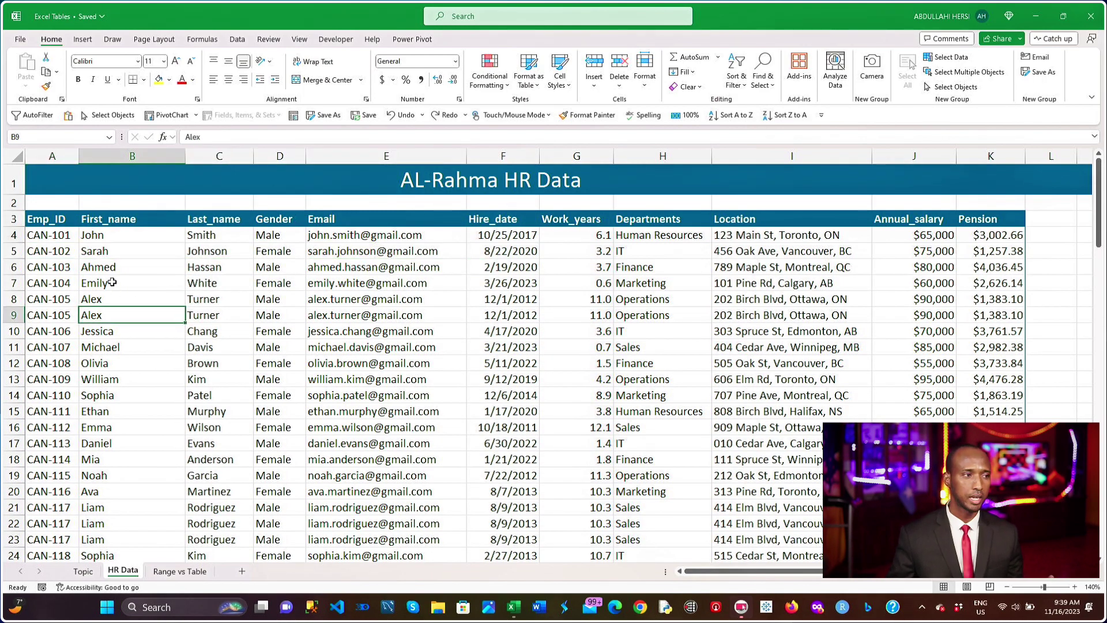
left_click(42, 222)
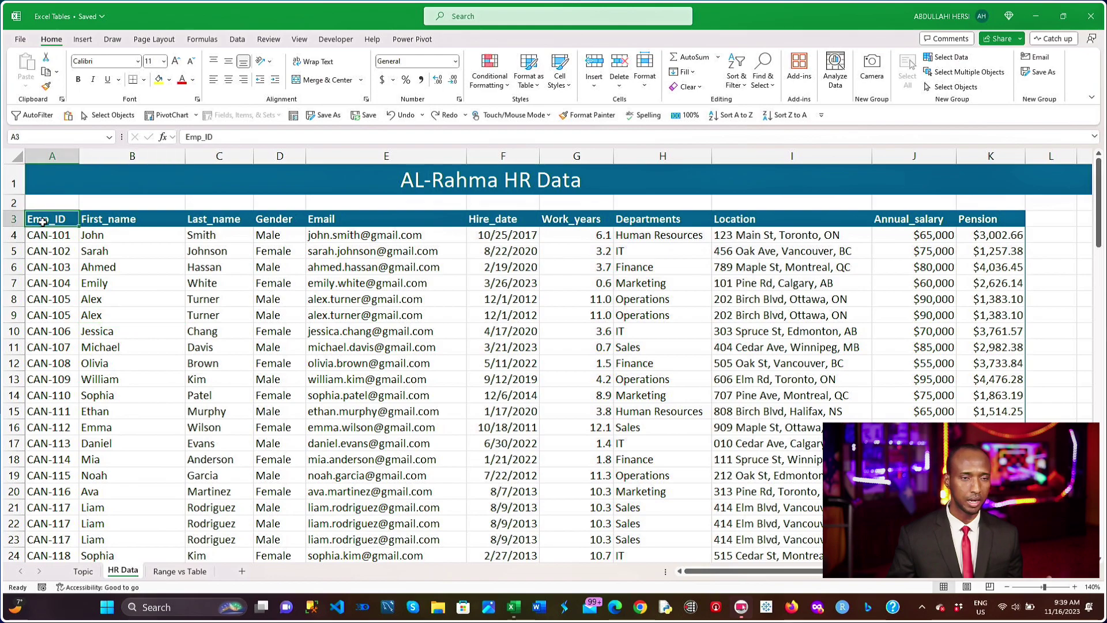
mouse_move(43, 222)
left_mouse_down()
mouse_move(460, 426)
mouse_move(648, 491)
left_mouse_up()
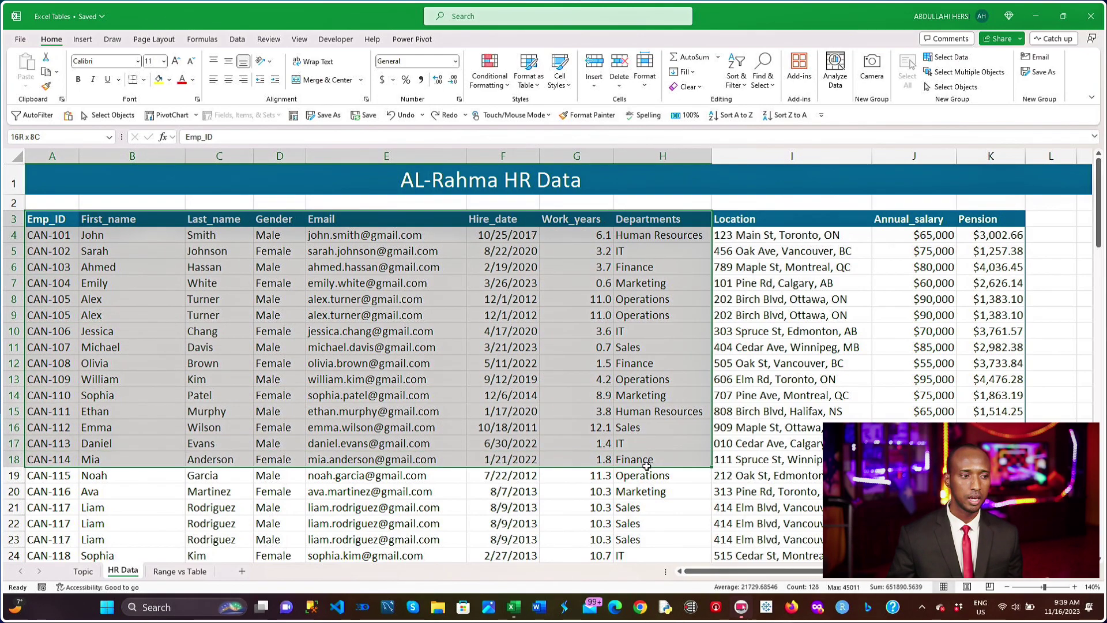
left_click(370, 443)
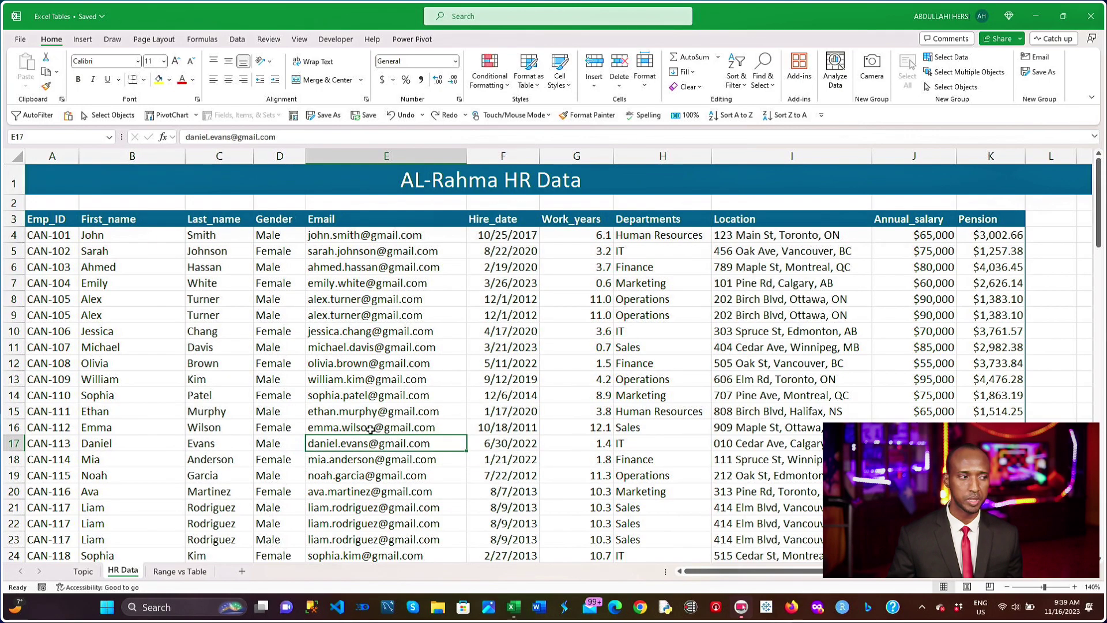
left_click(75, 379)
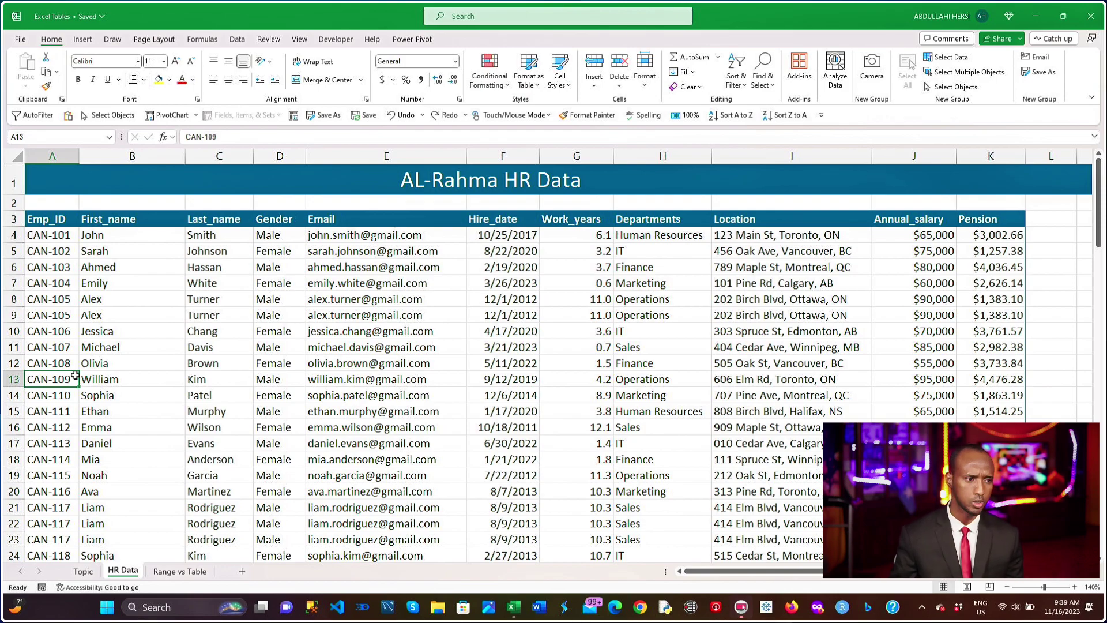
left_click(144, 389)
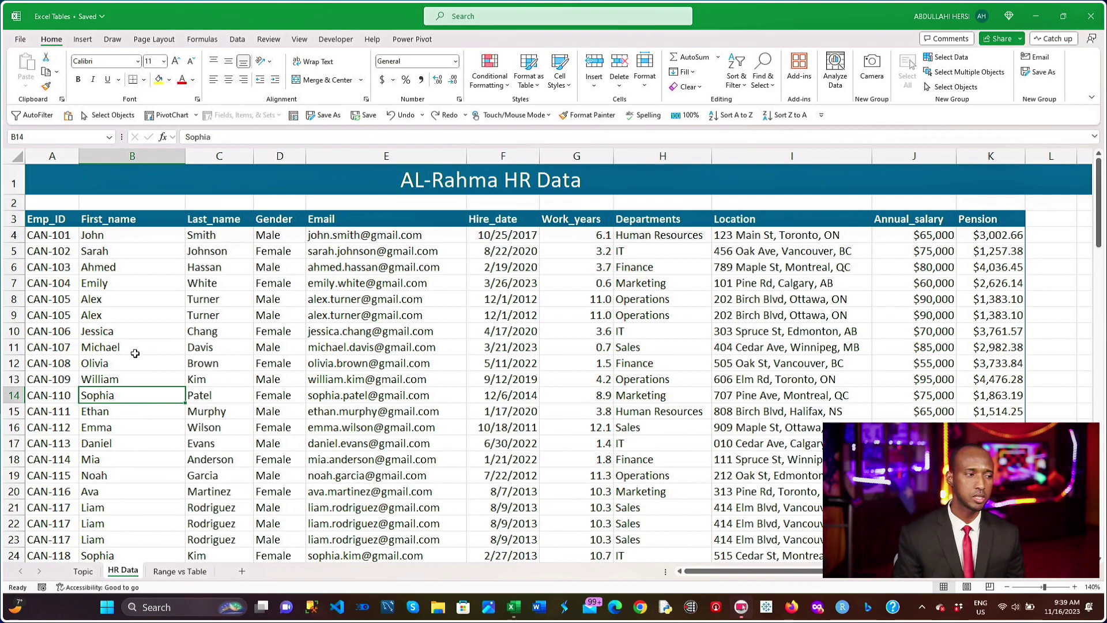
left_click(131, 352)
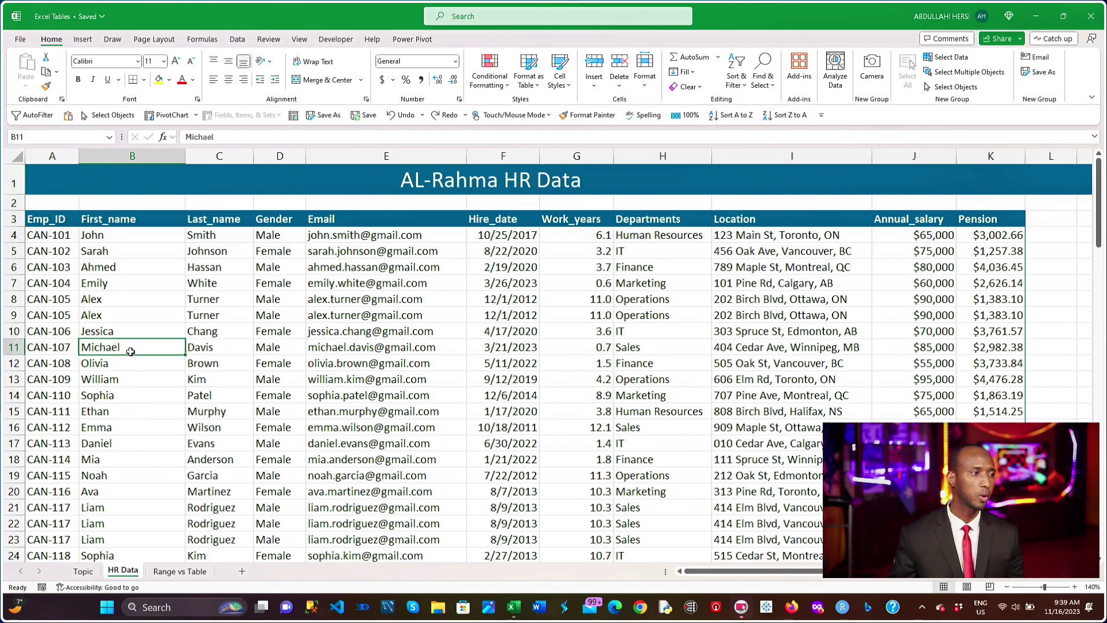
- Select header ranges from Emp_ID to Hire_date, then drag the Work_years header G3 onto G4
left_click_drag(47, 219, 46, 299)
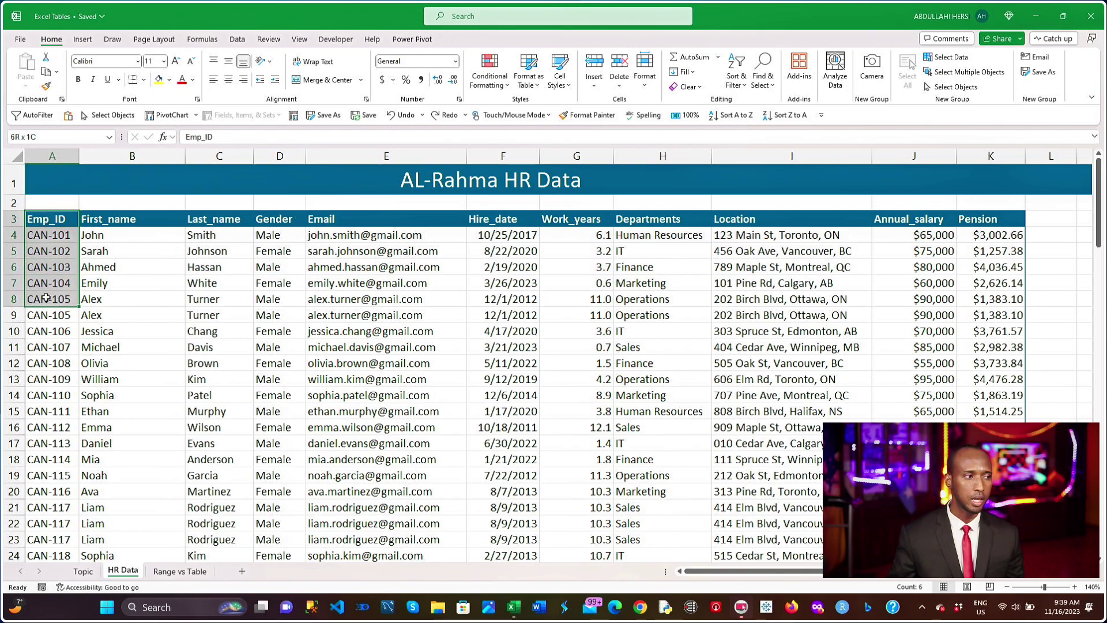
left_click_drag(109, 219, 111, 301)
left_click_drag(213, 219, 219, 276)
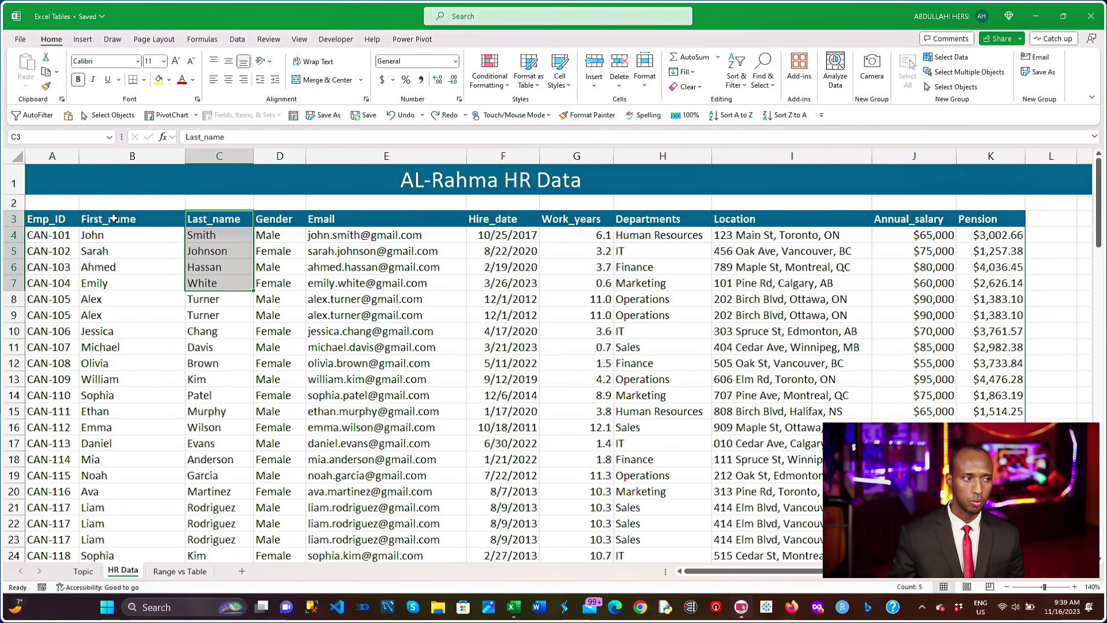
left_click_drag(274, 220, 280, 316)
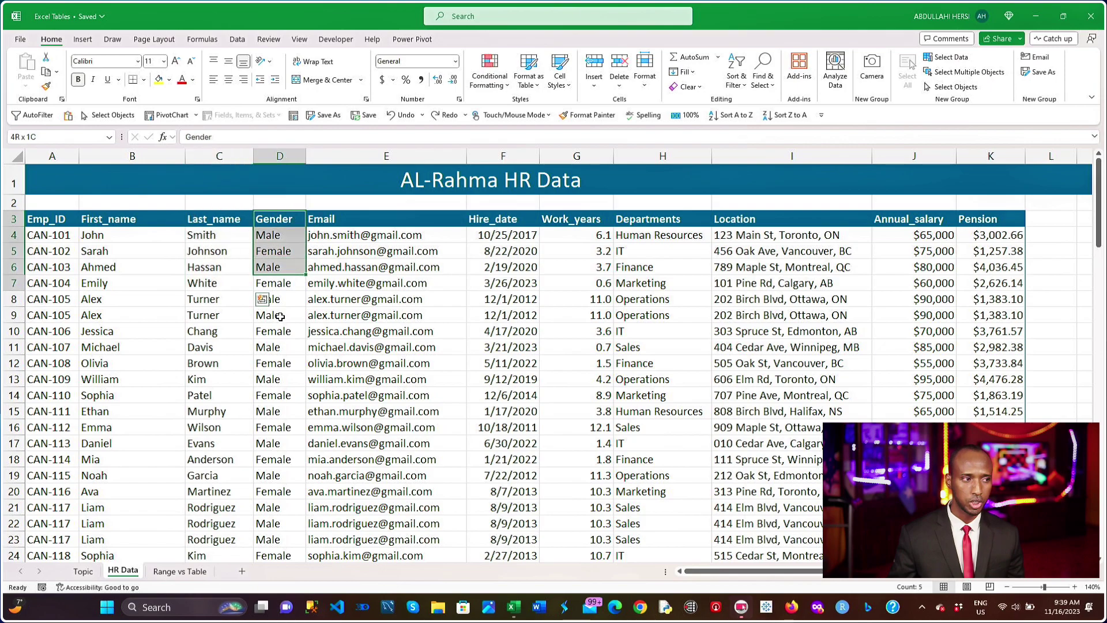
left_click(352, 218)
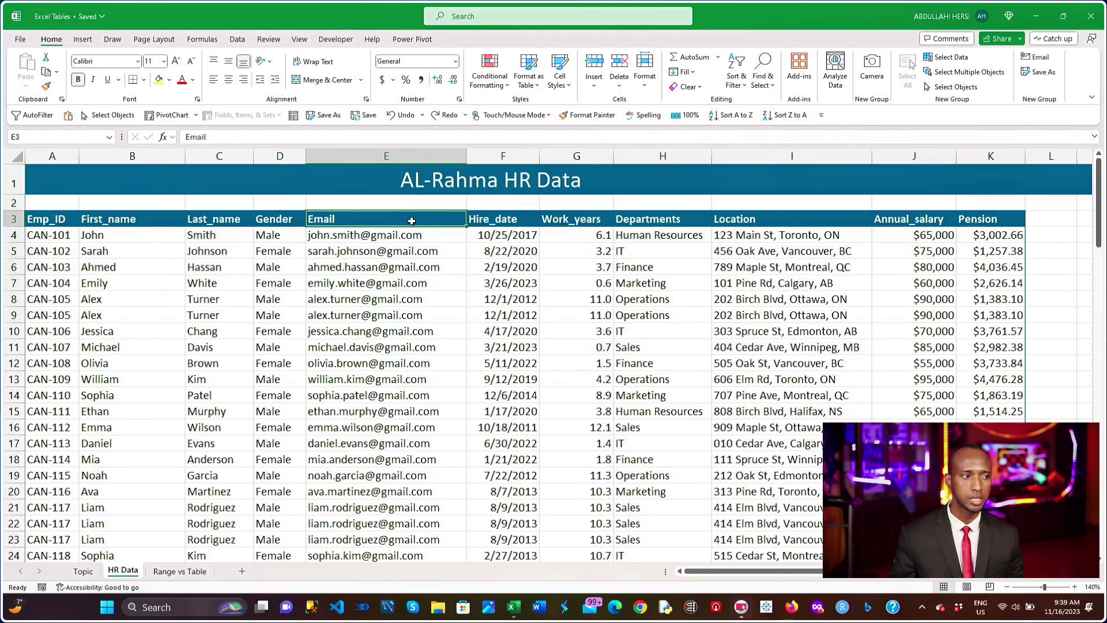
left_click_drag(491, 221, 501, 312)
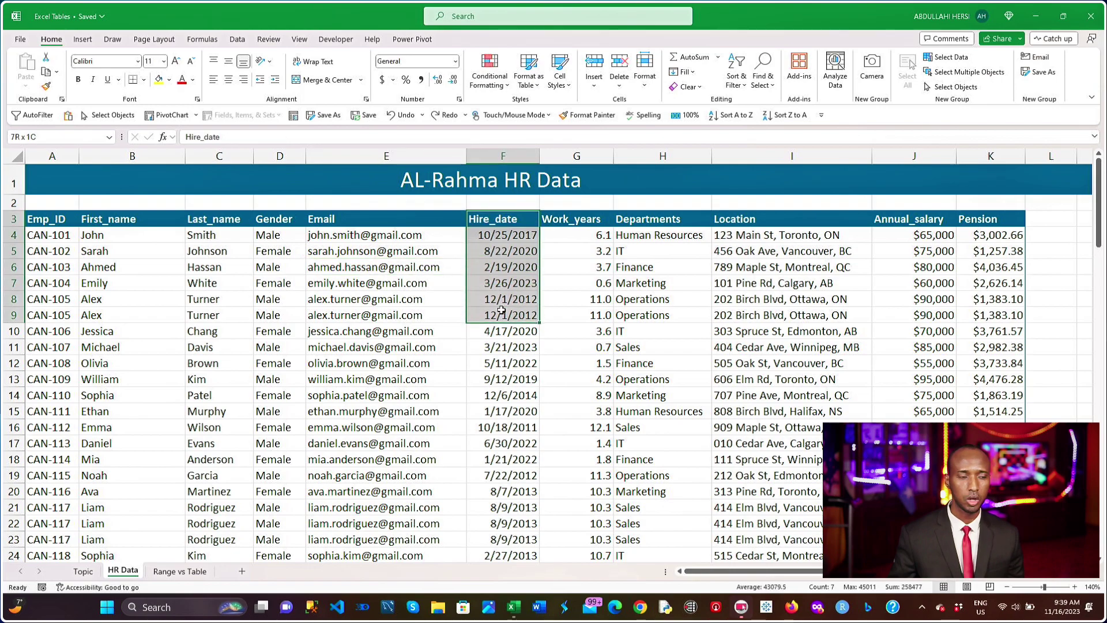
left_click(566, 219)
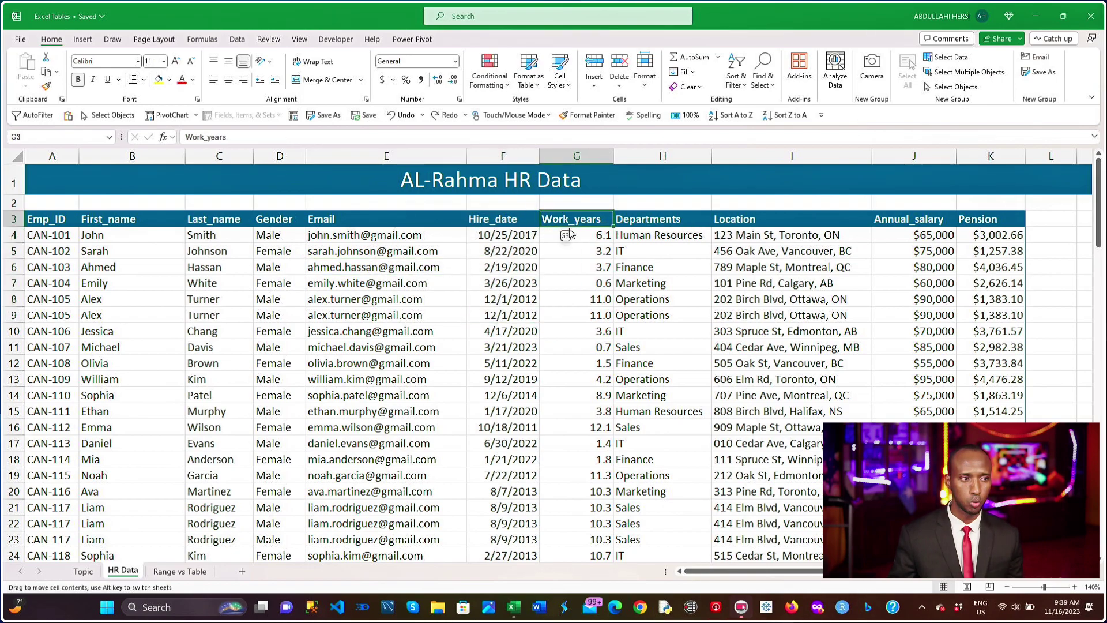
left_click_drag(530, 216, 530, 233)
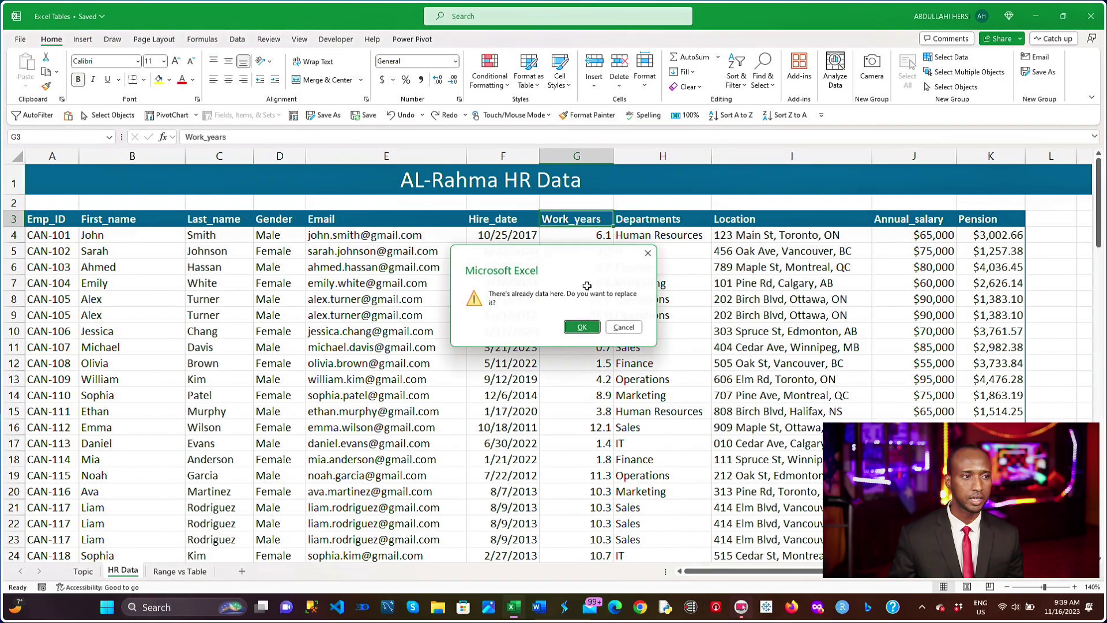
- Cancel the replacement, then select I4, the Annual_salary and Pension headers, and G13's formula
left_click(647, 255)
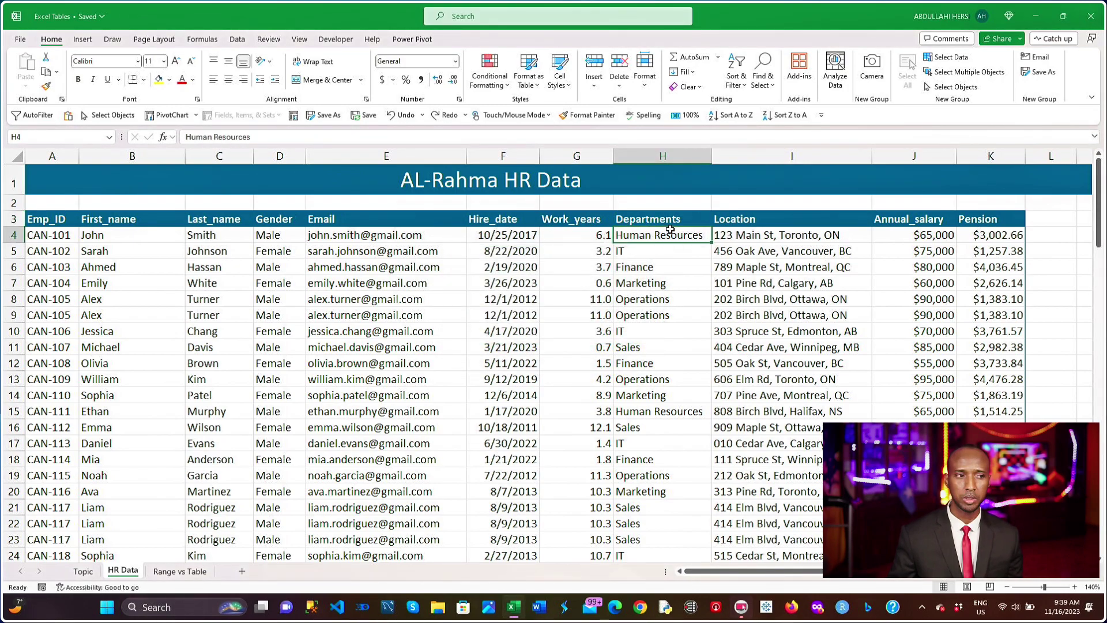
left_click(750, 234)
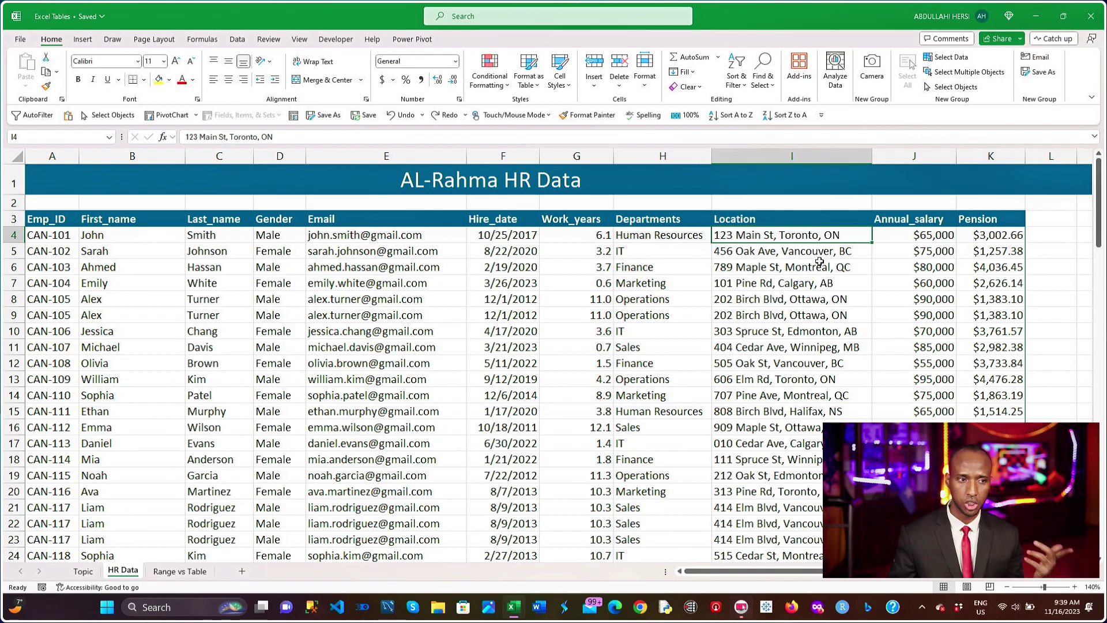
left_click(905, 221)
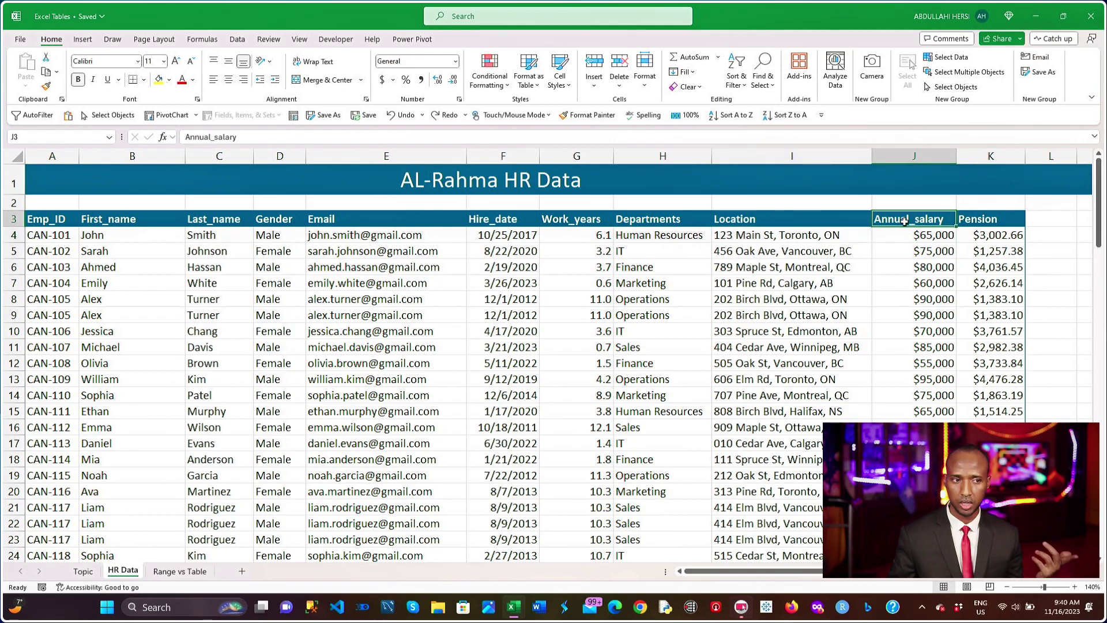
key("Right")
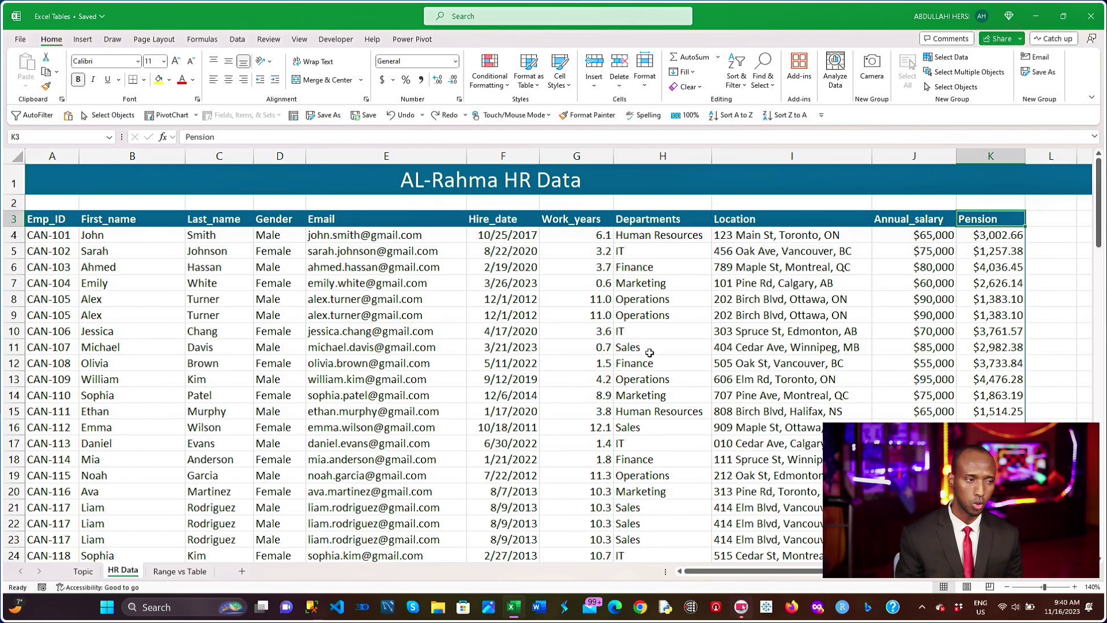
left_click(562, 378)
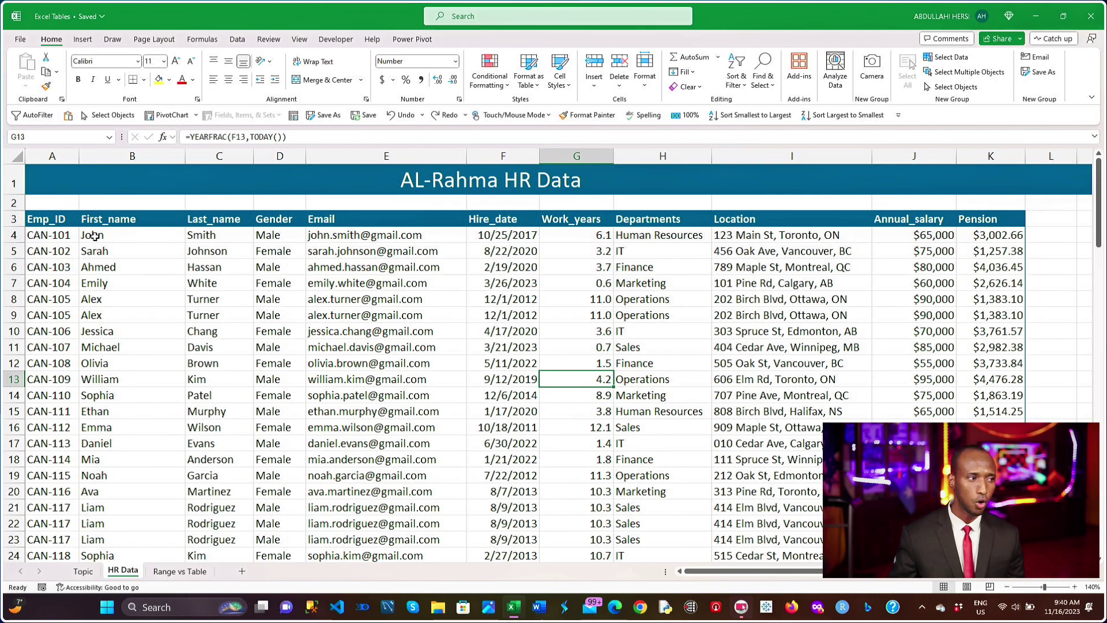
left_click_drag(94, 236, 173, 459)
left_click_drag(230, 236, 231, 363)
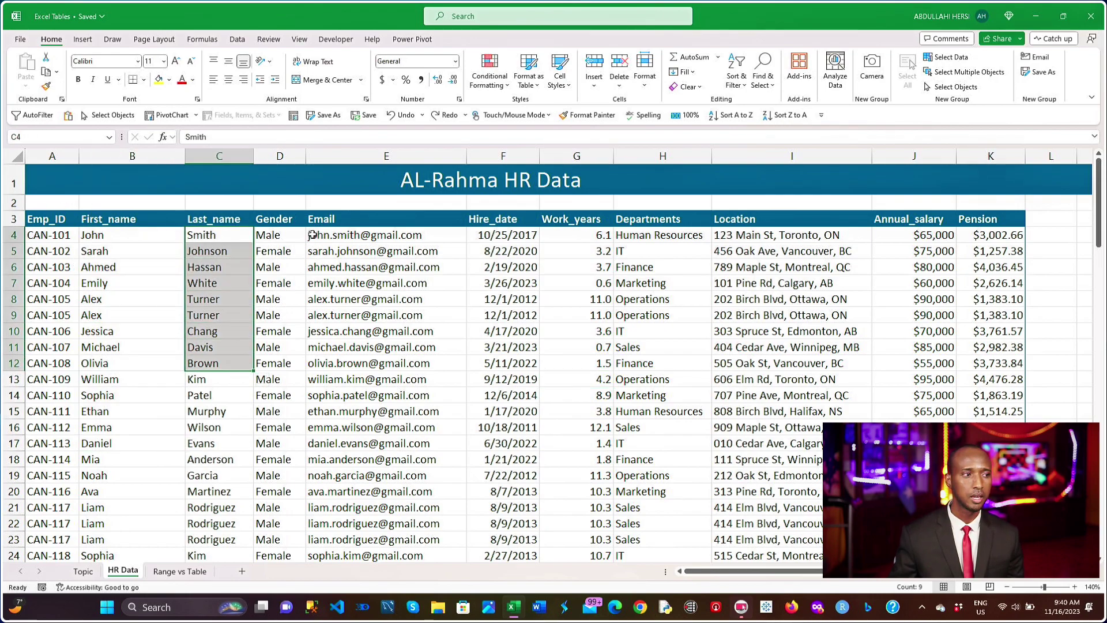
left_click_drag(296, 233, 289, 411)
left_click(385, 260)
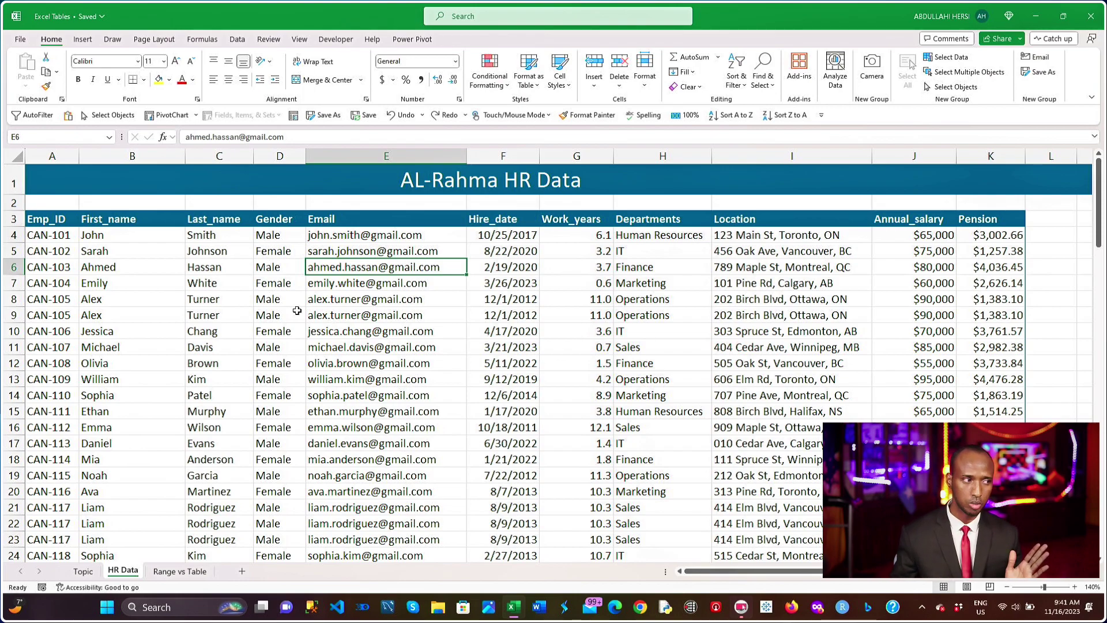
left_click_drag(45, 219, 38, 297)
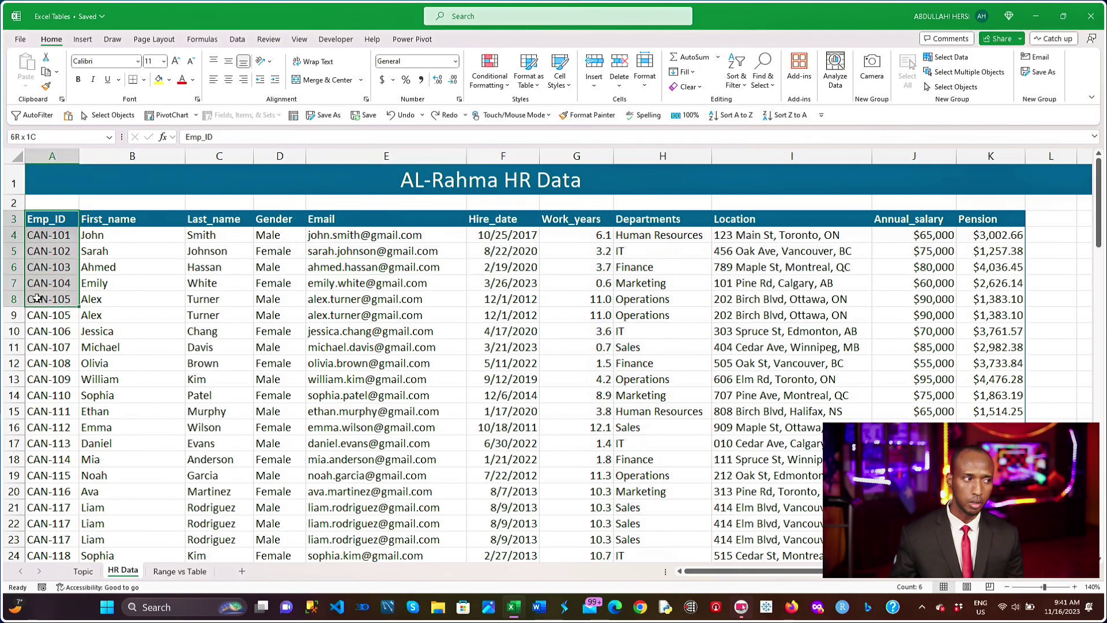
left_click_drag(87, 219, 104, 331)
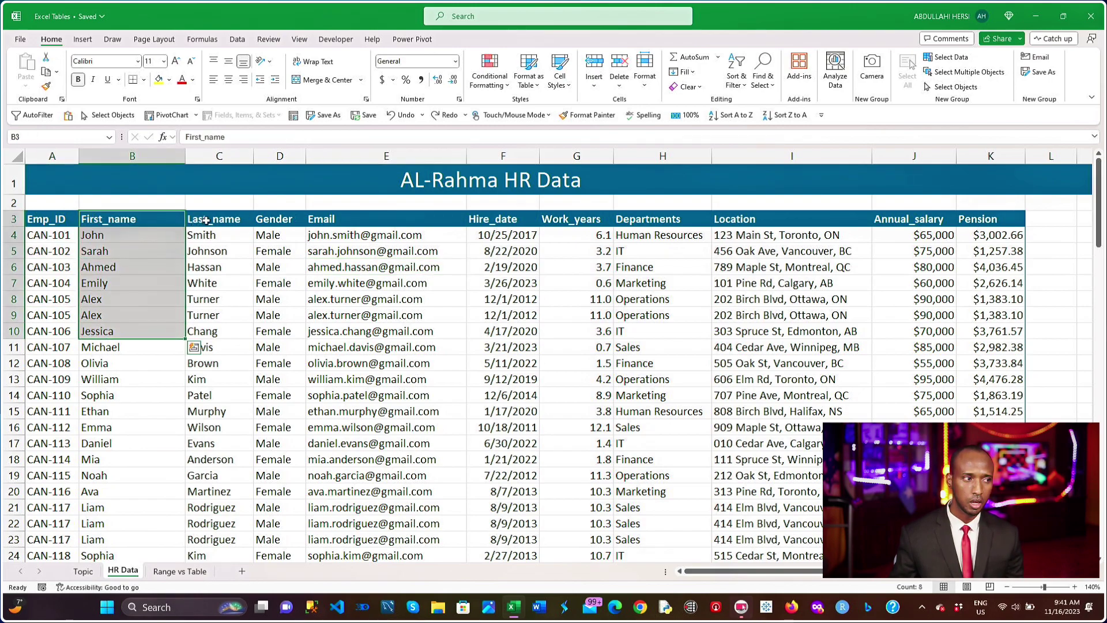
left_click_drag(227, 218, 219, 334)
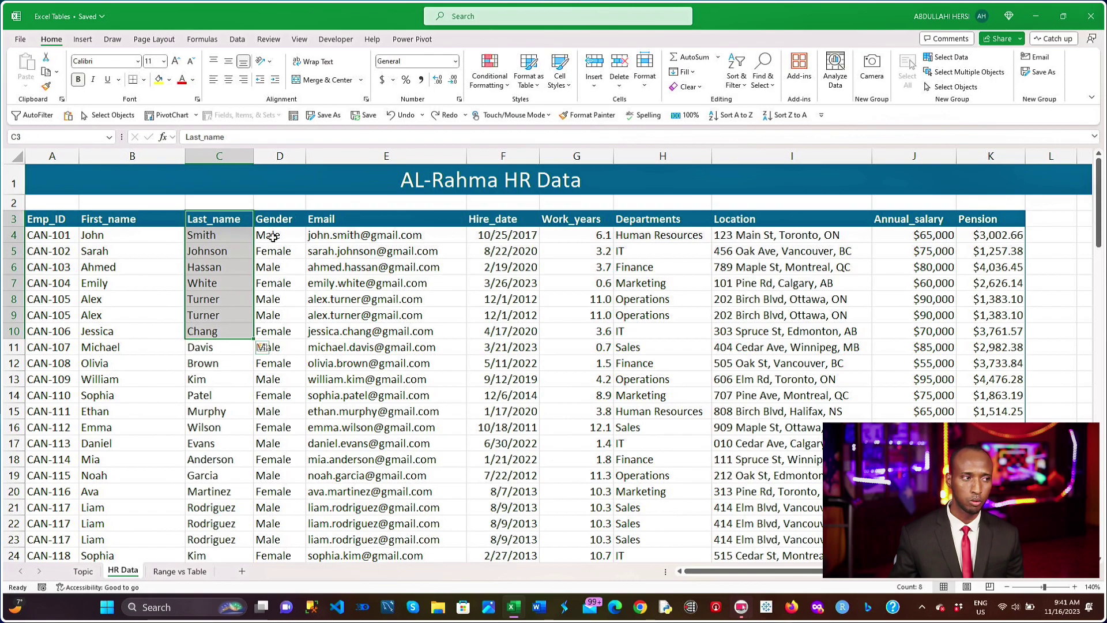
left_click_drag(291, 219, 282, 299)
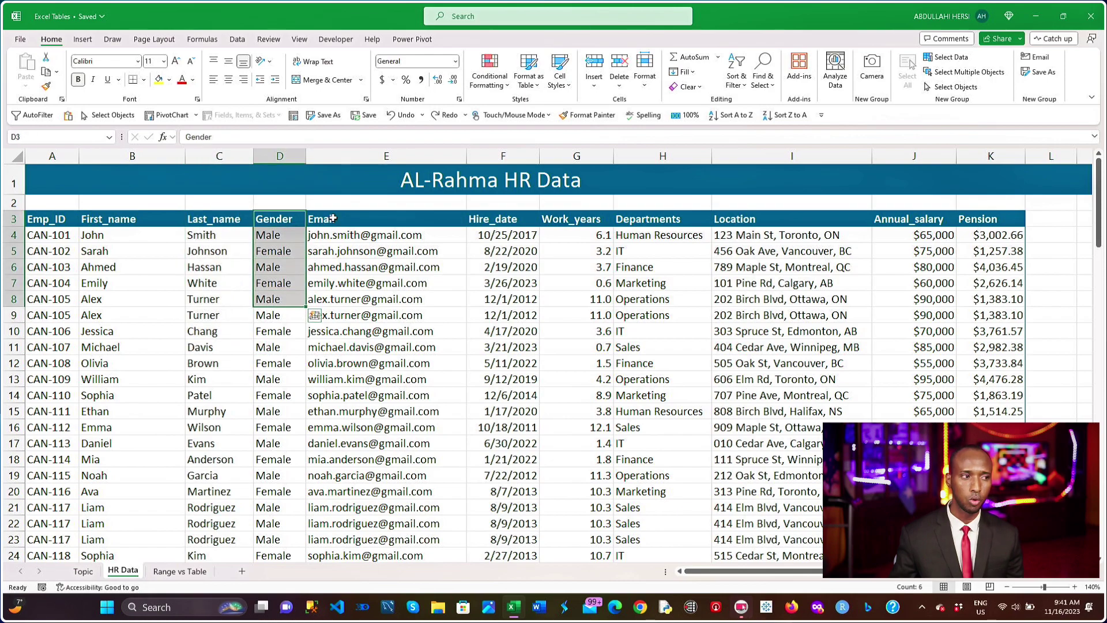
left_click_drag(323, 219, 344, 274)
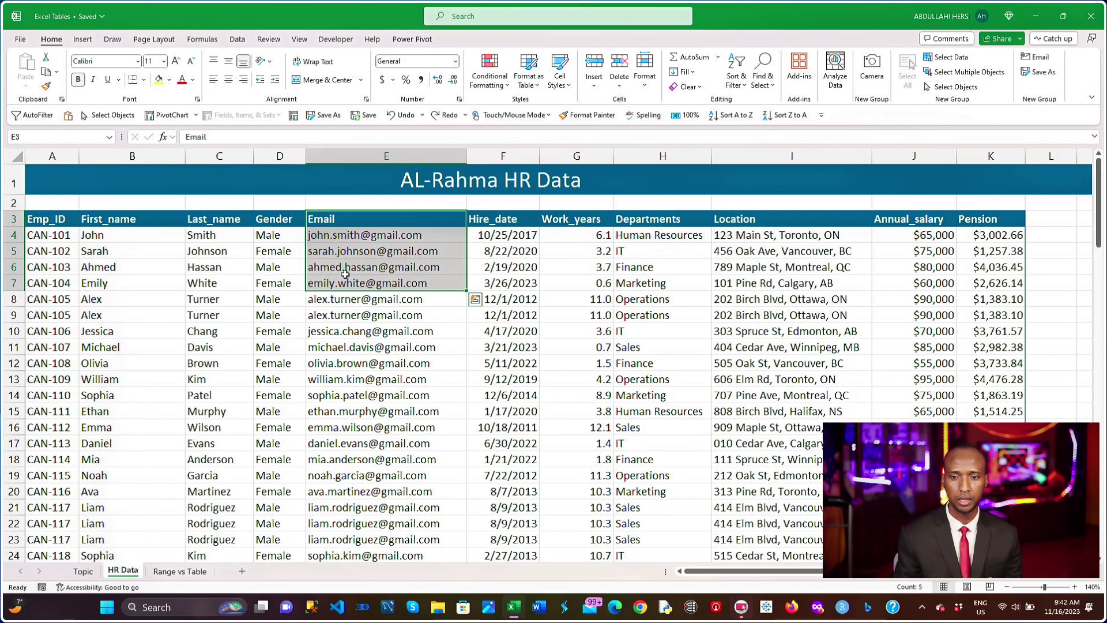
left_click(309, 253)
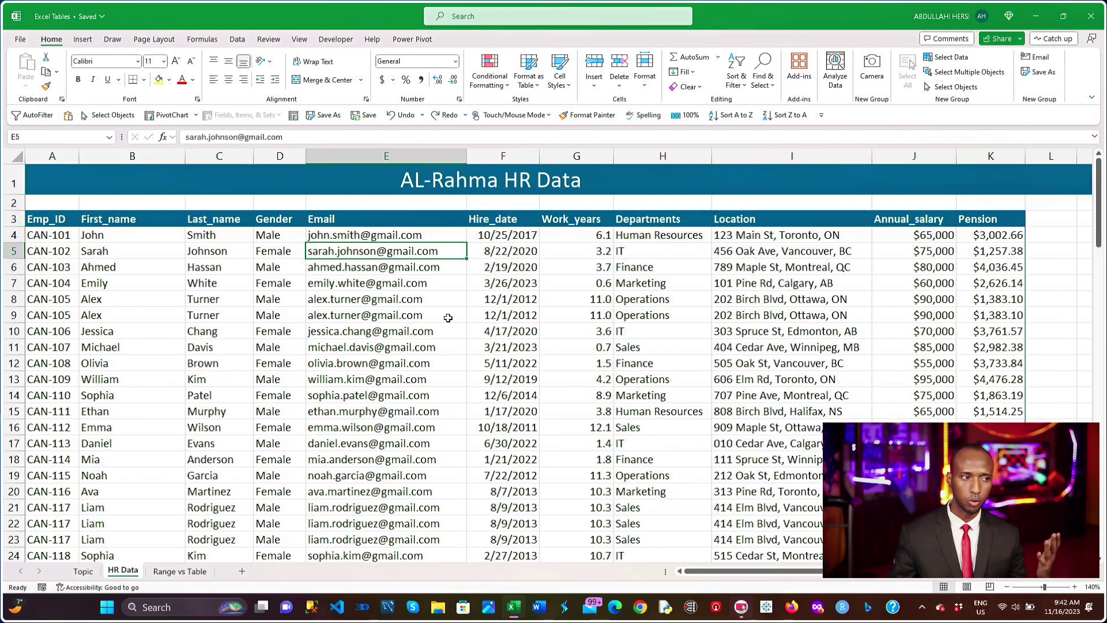
left_click(425, 280)
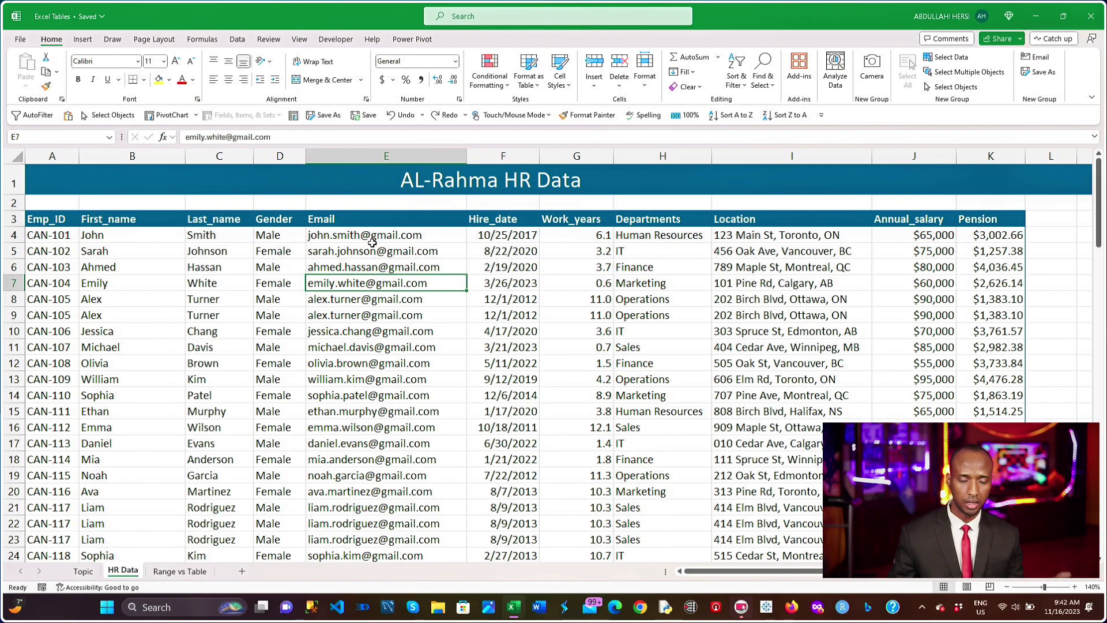
key("Down")
key("Down")
key("Down")
left_click(384, 260)
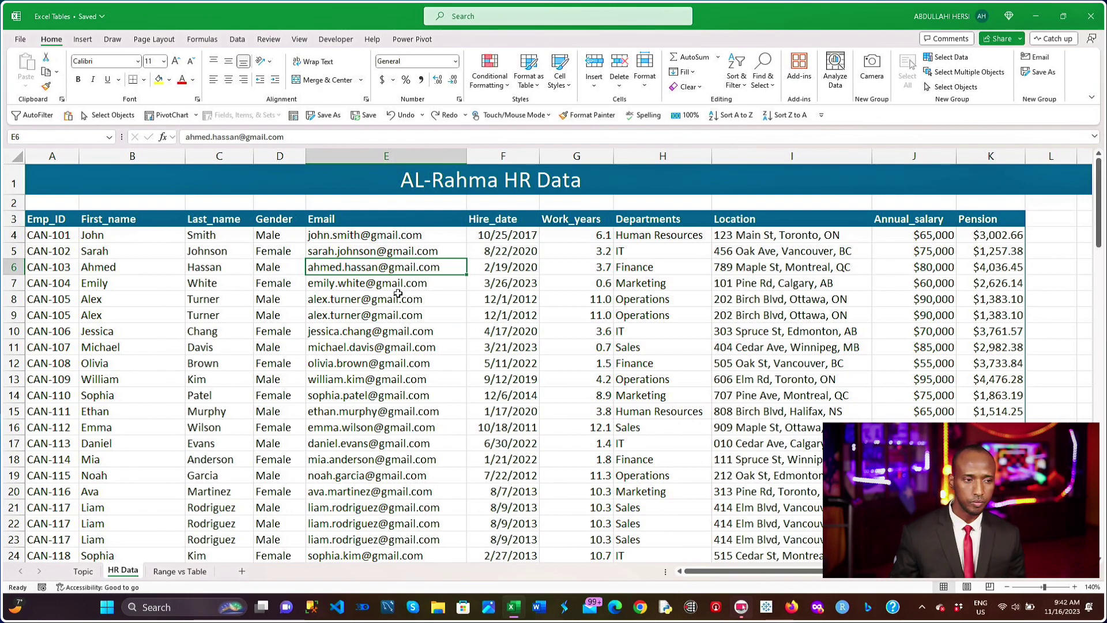
left_click(400, 311)
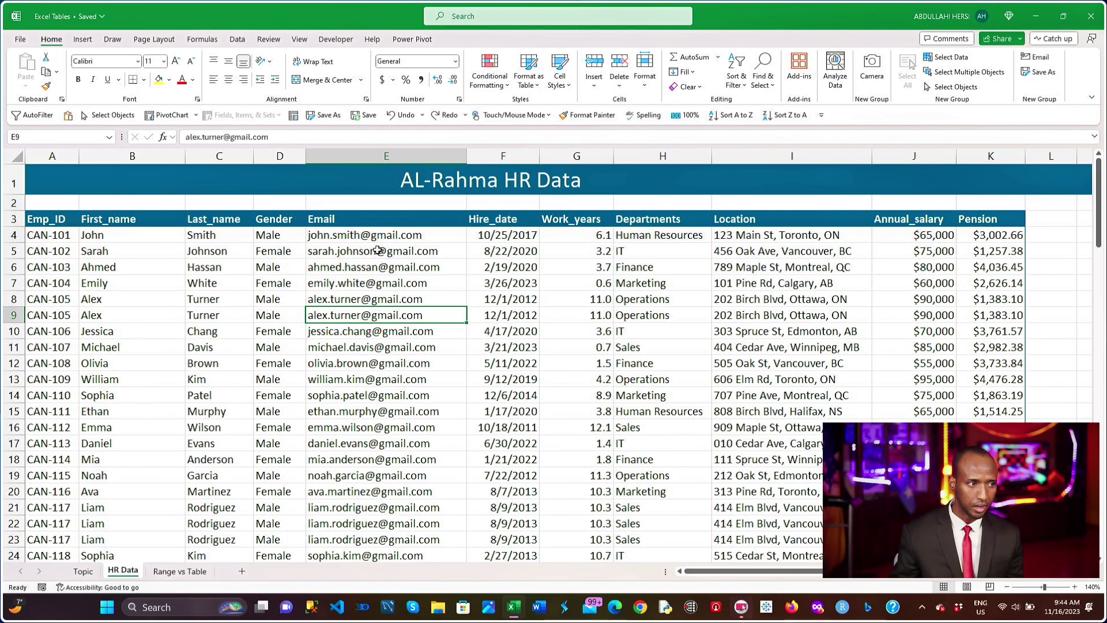
left_click_drag(375, 236, 369, 395)
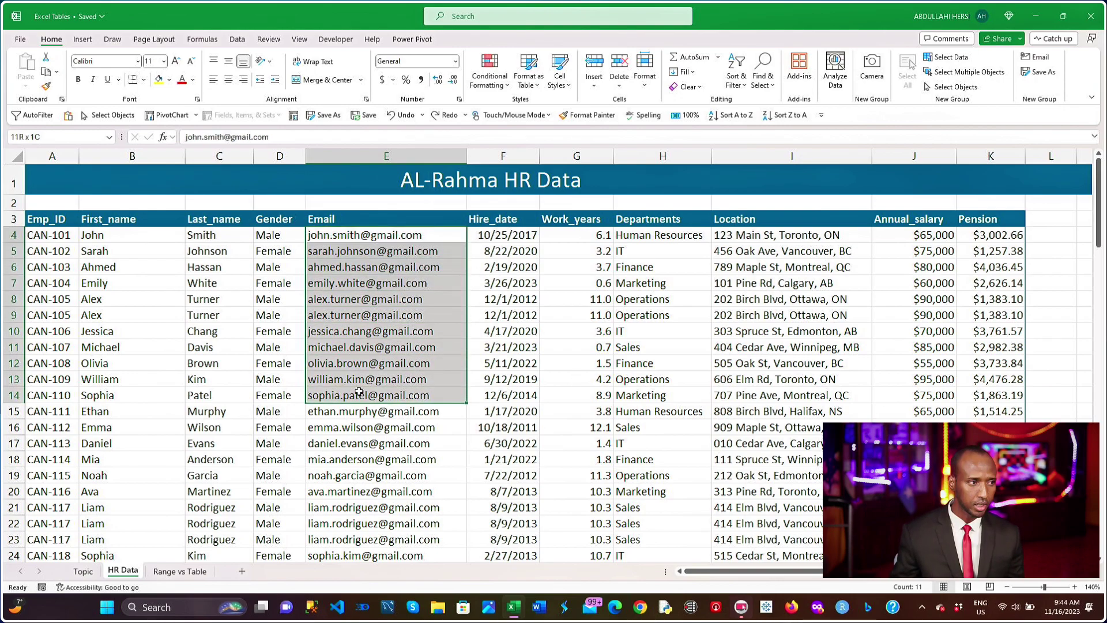
left_click_drag(274, 220, 269, 354)
left_click(276, 223)
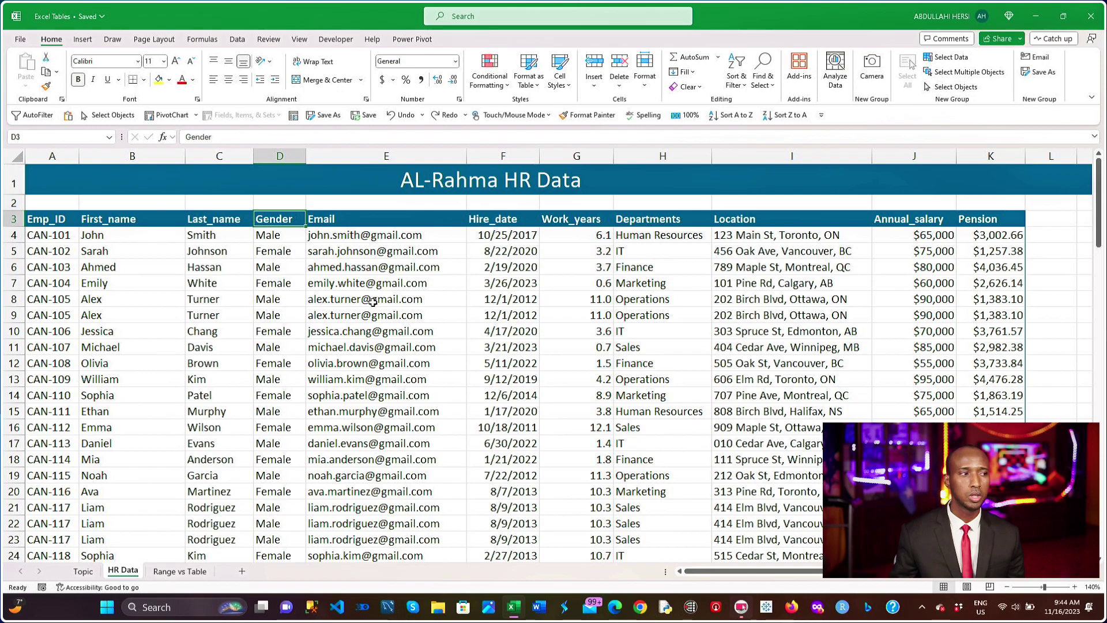
left_click_drag(57, 236, 259, 241)
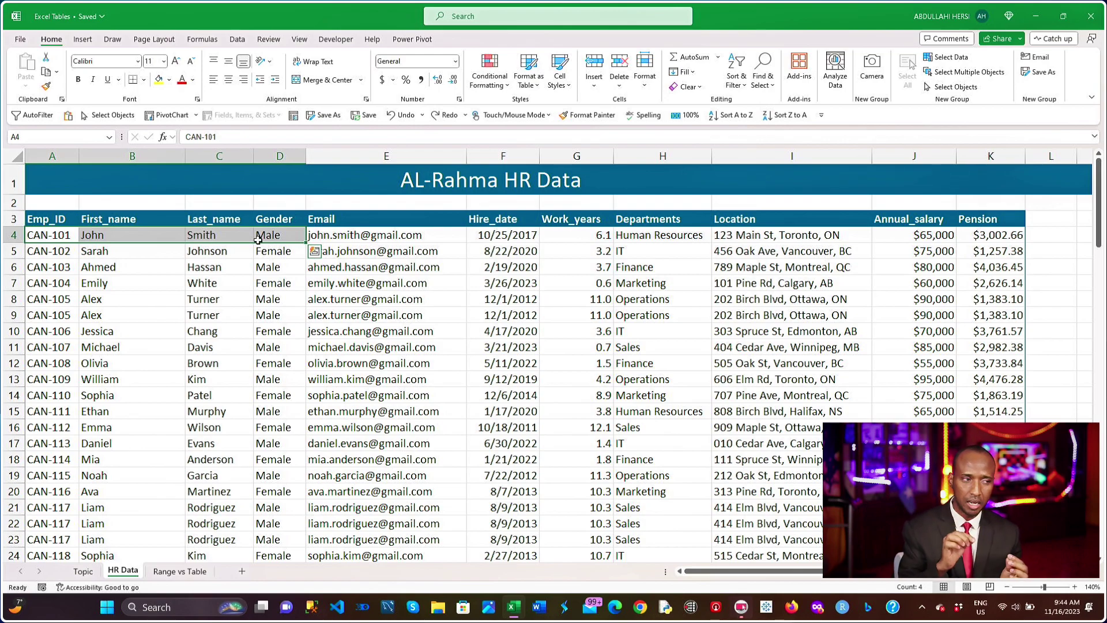
left_click(199, 254)
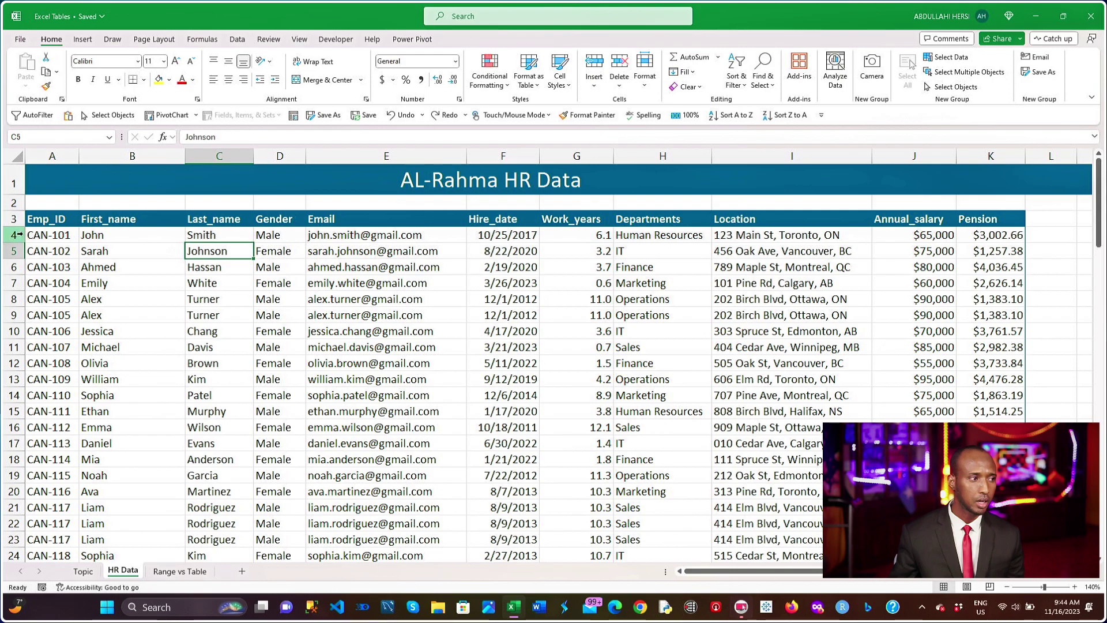
left_click_drag(46, 233, 242, 235)
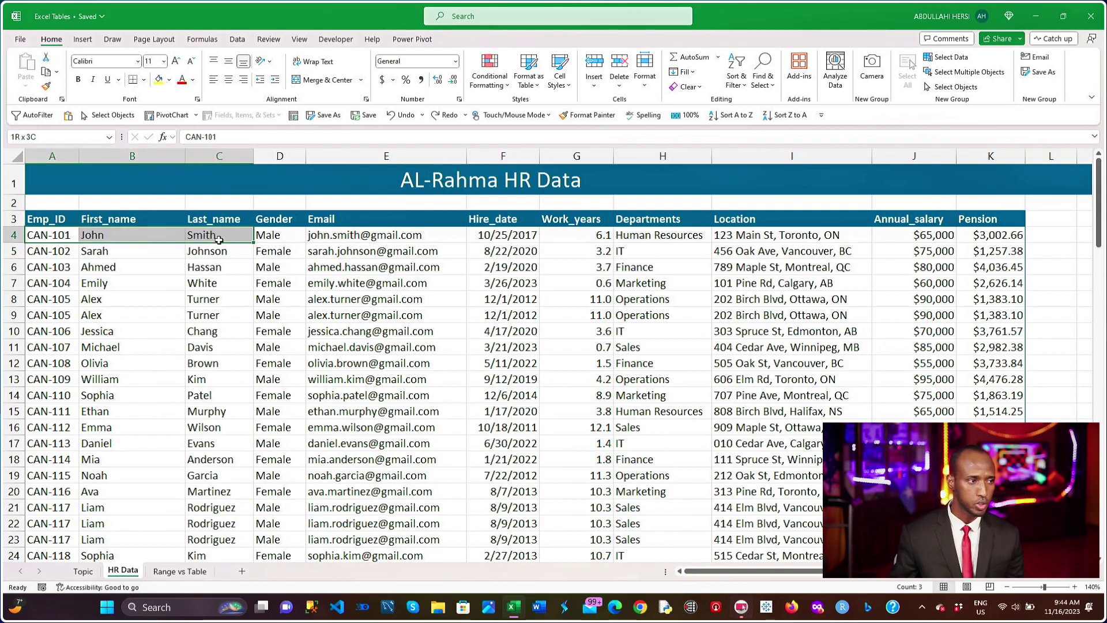
left_click(297, 237)
left_click(345, 236)
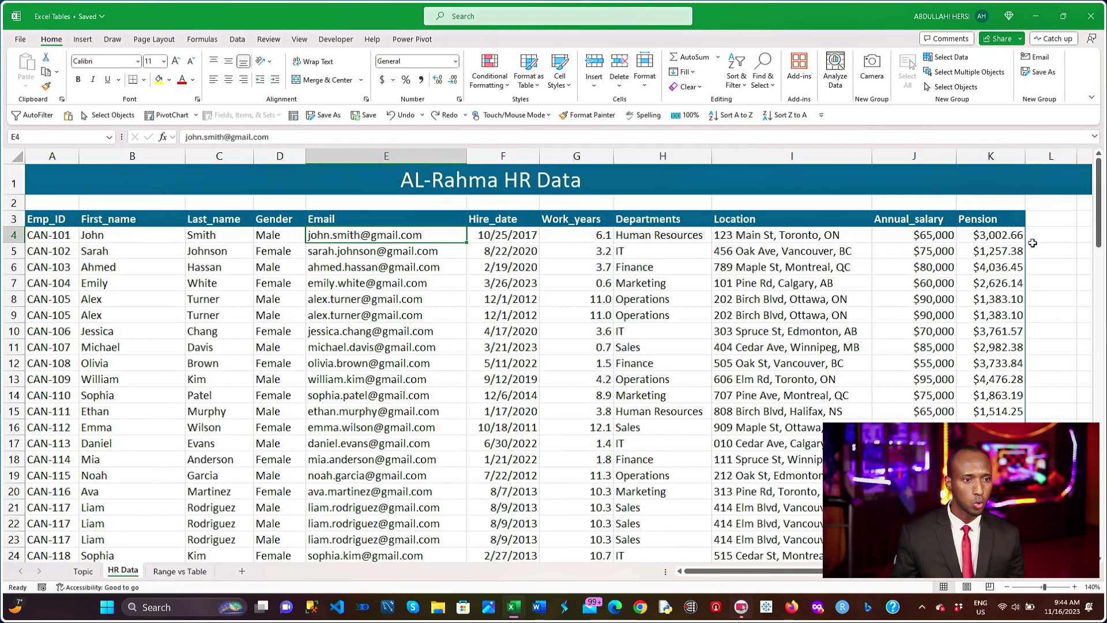
left_click_drag(1036, 249, 996, 245)
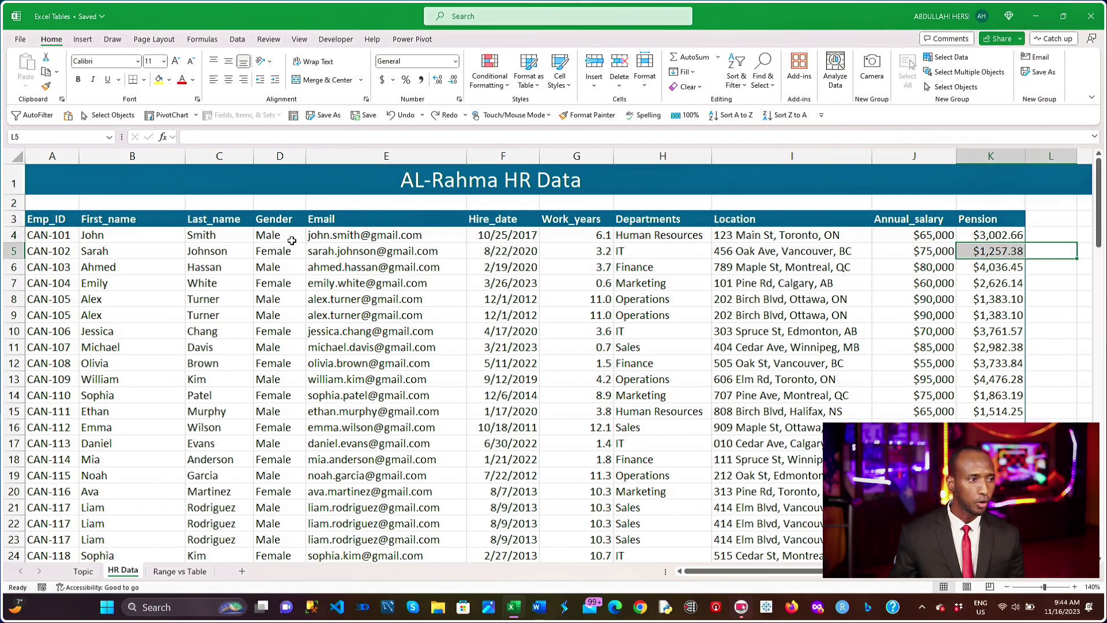
left_click(346, 236)
left_click(227, 248)
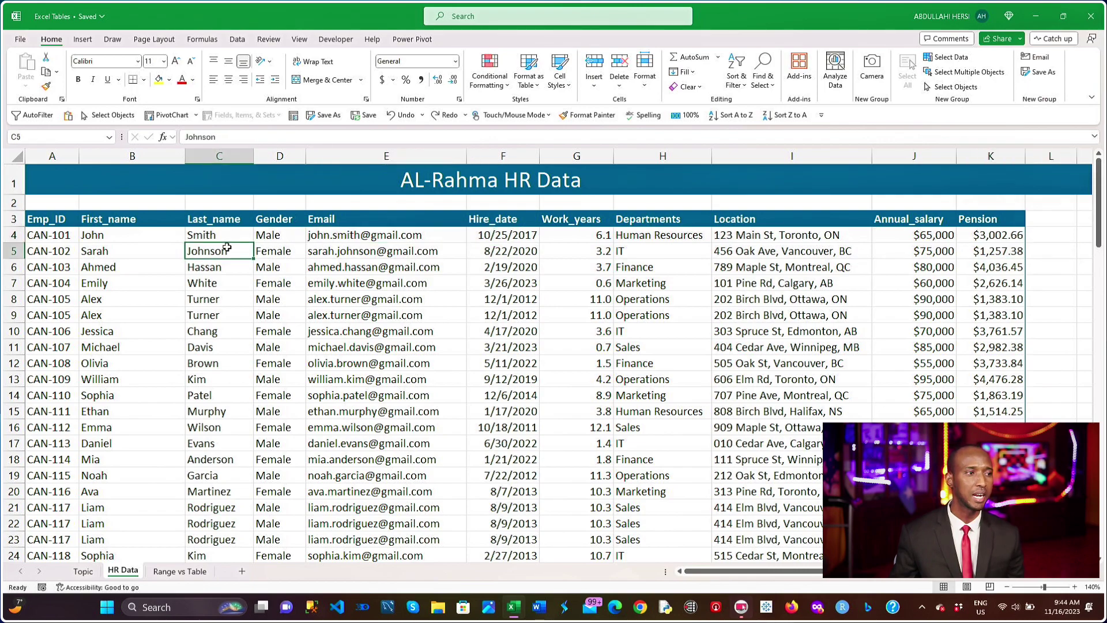
key("Right")
key("Down")
key("Down")
left_click_drag(43, 235, 229, 235)
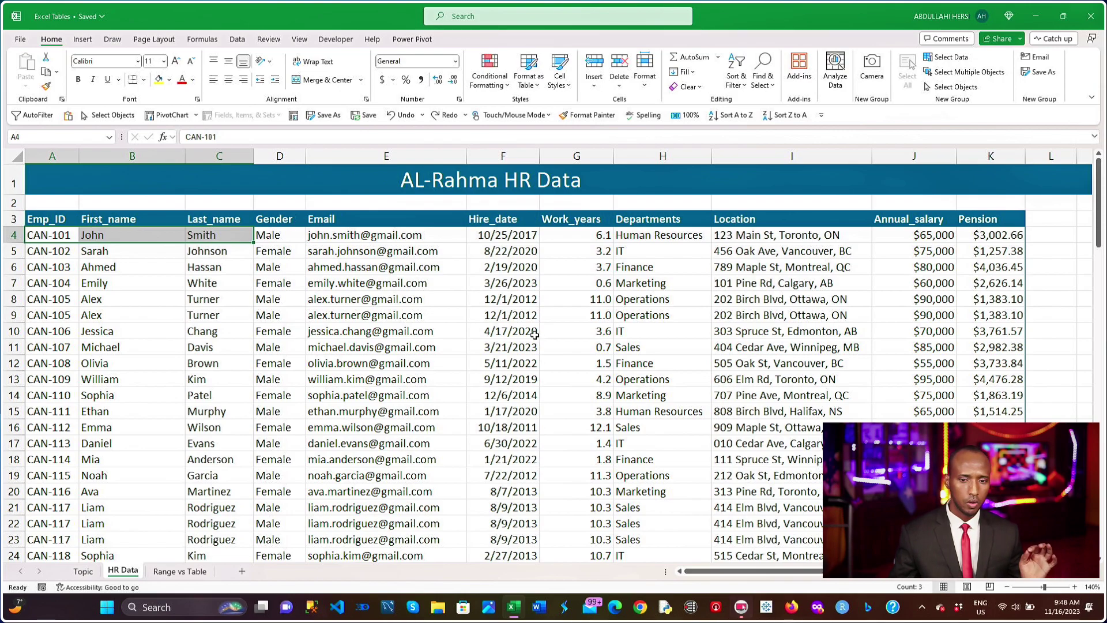
left_click(538, 331)
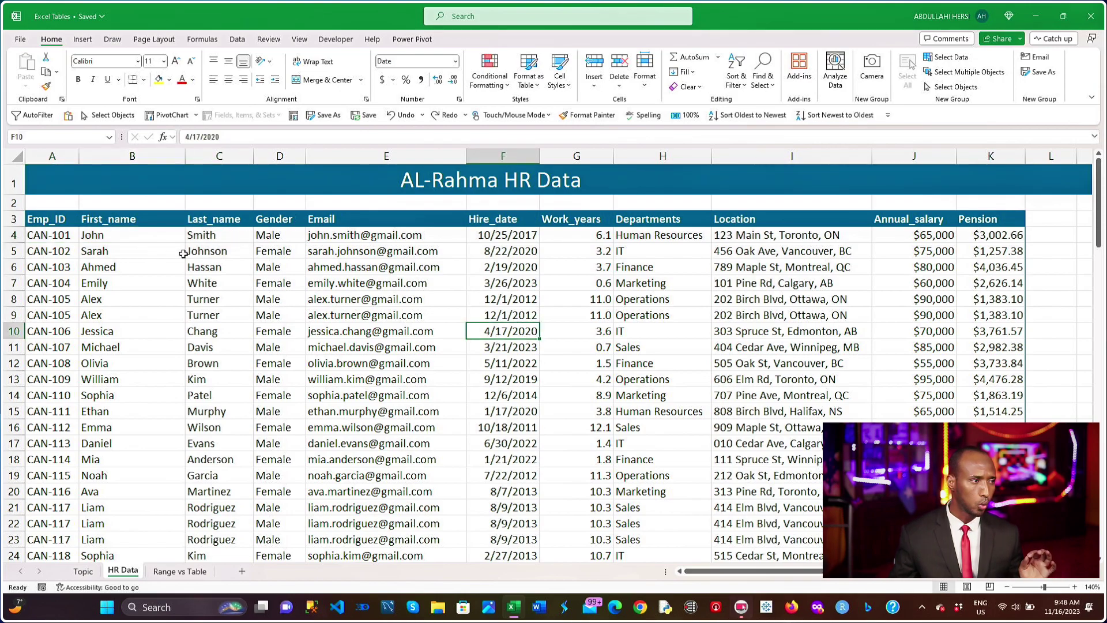
left_click(216, 300)
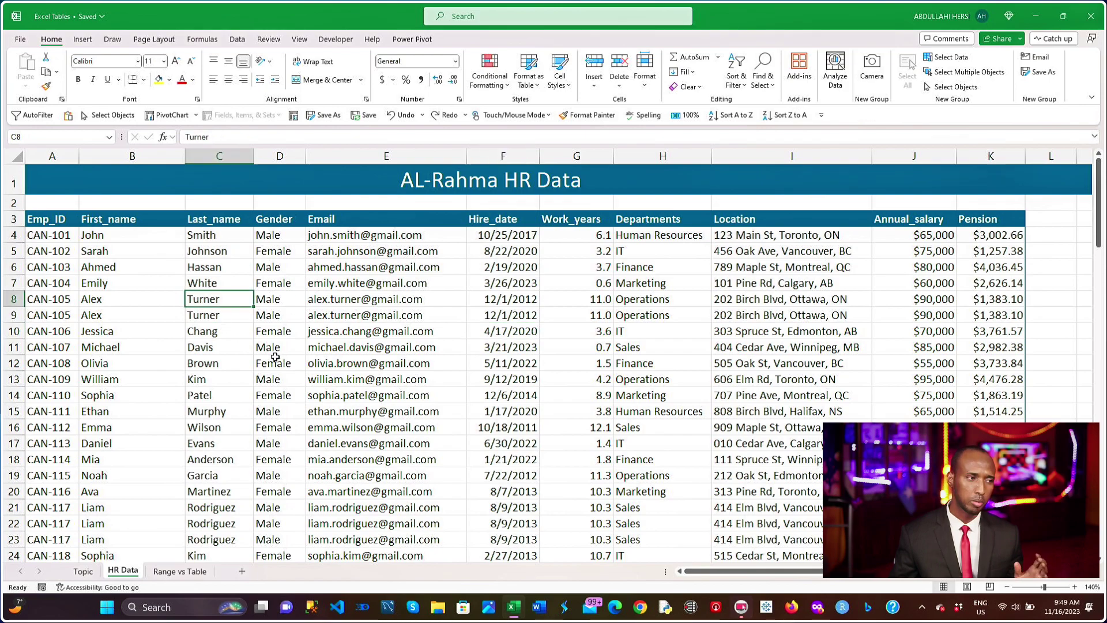
left_click(312, 279)
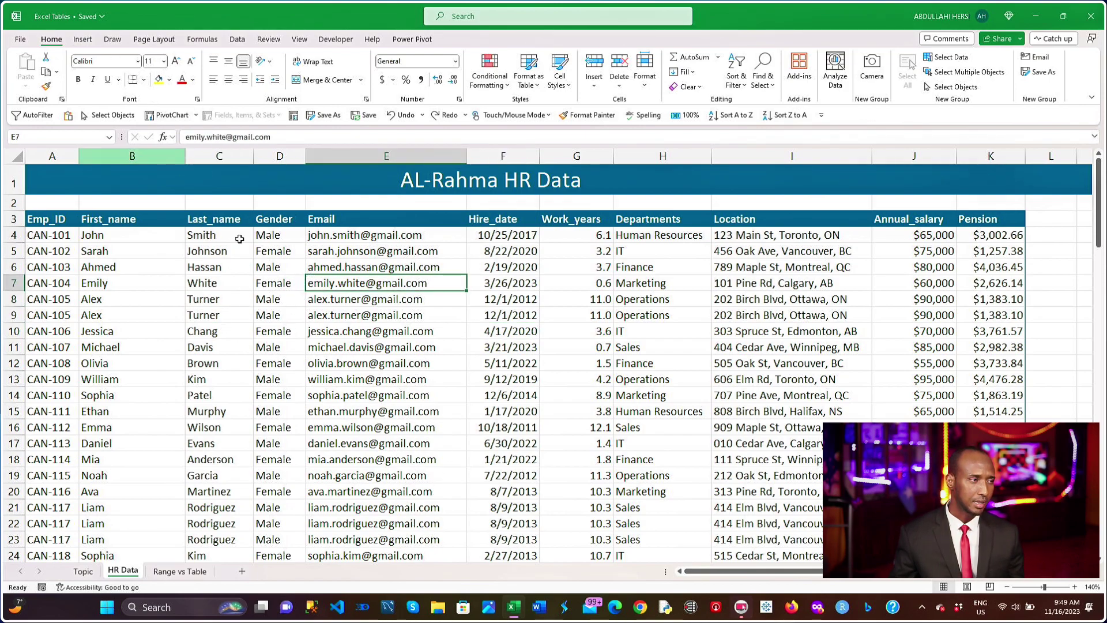
left_click(372, 333)
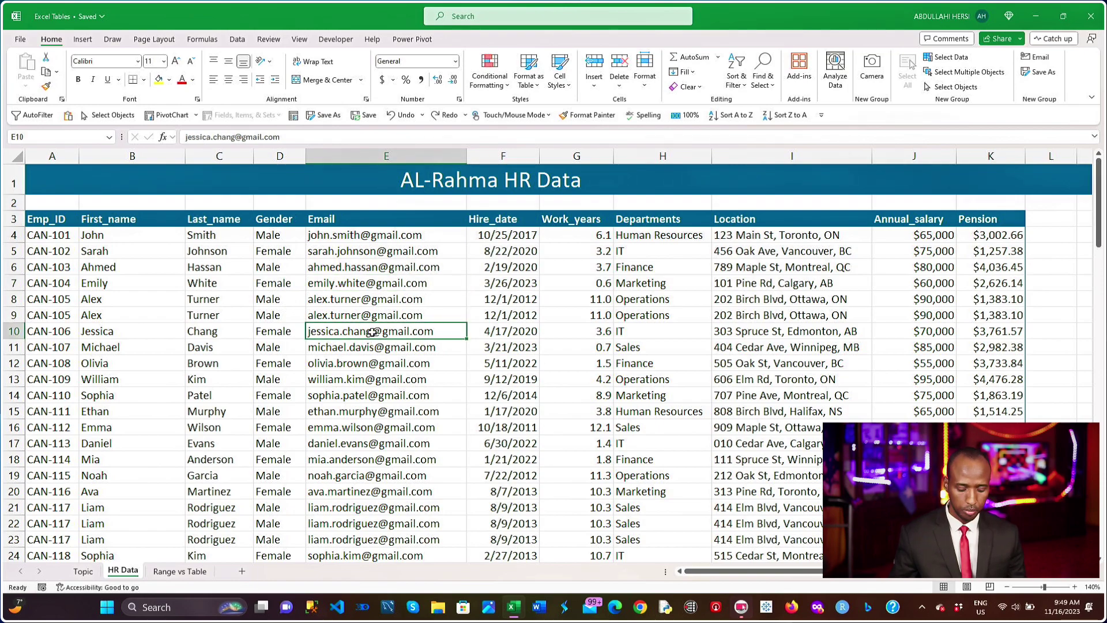
key("ctrl+t")
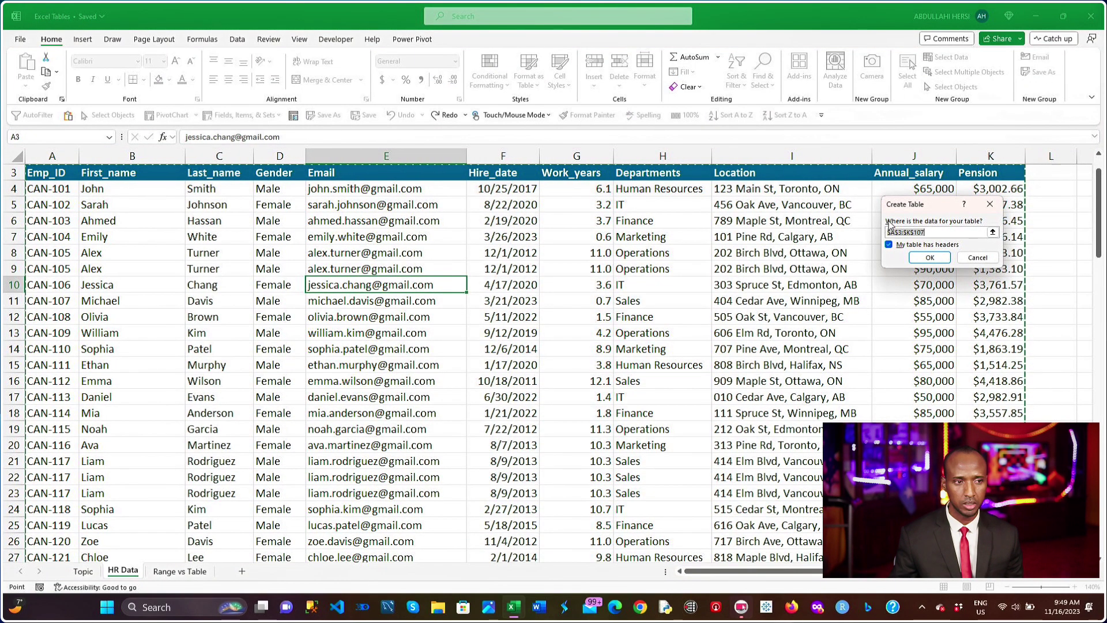
left_click_drag(933, 208, 365, 242)
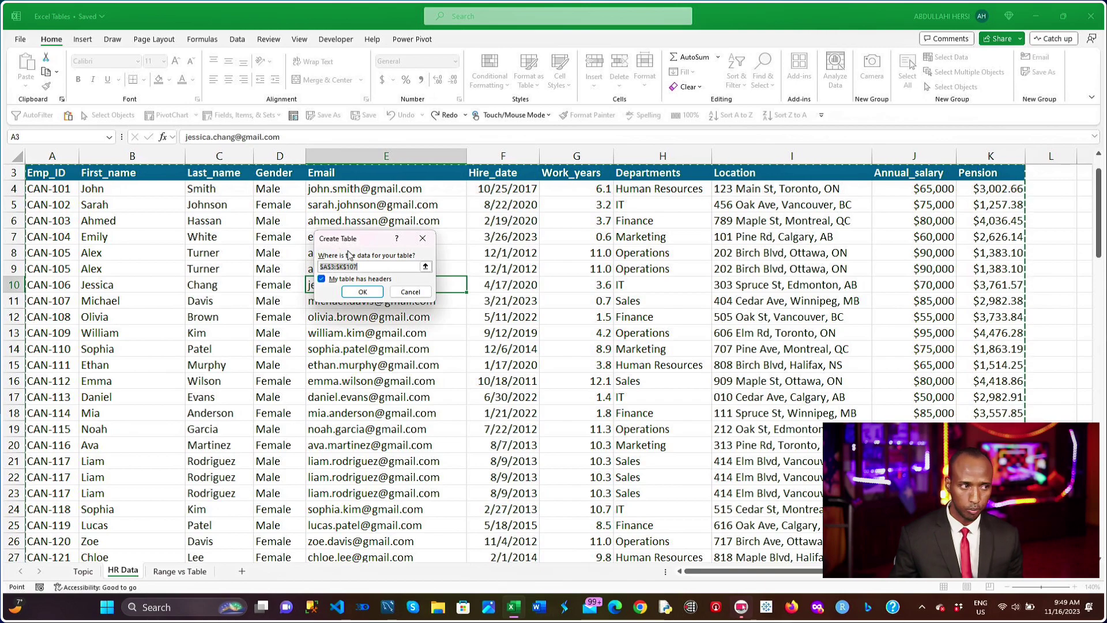
left_click(321, 280)
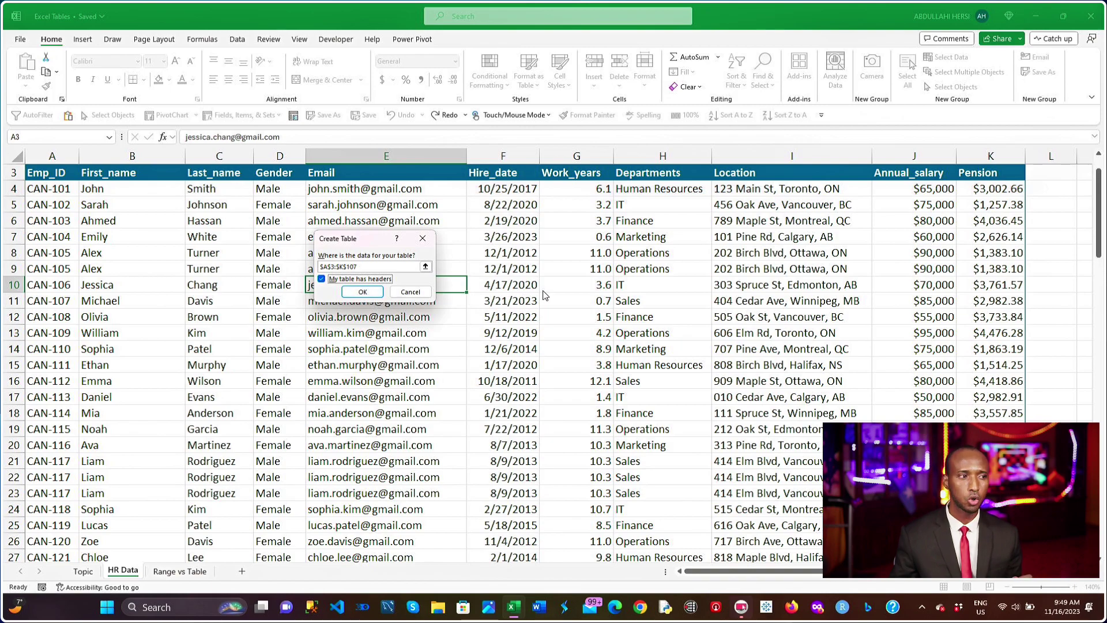
left_click(423, 238)
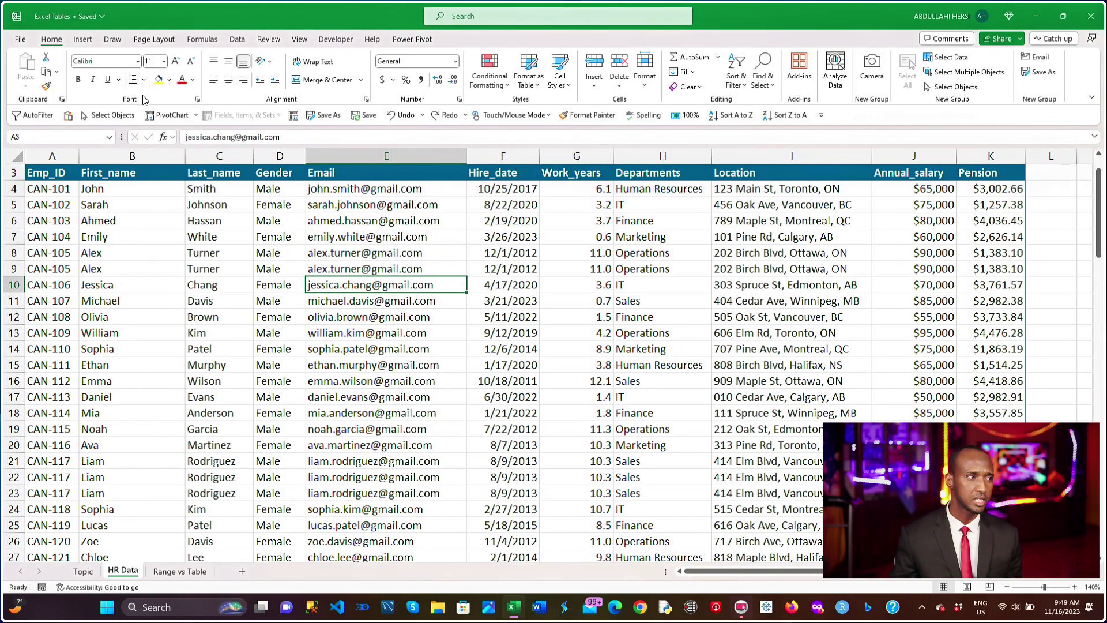
left_click(83, 39)
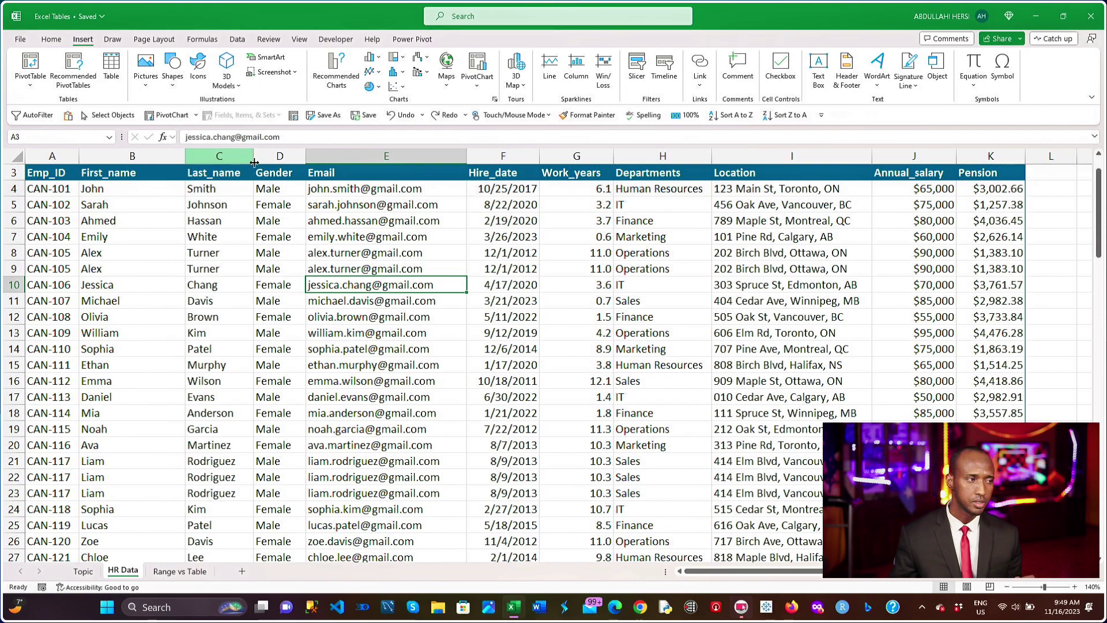
left_click(111, 63)
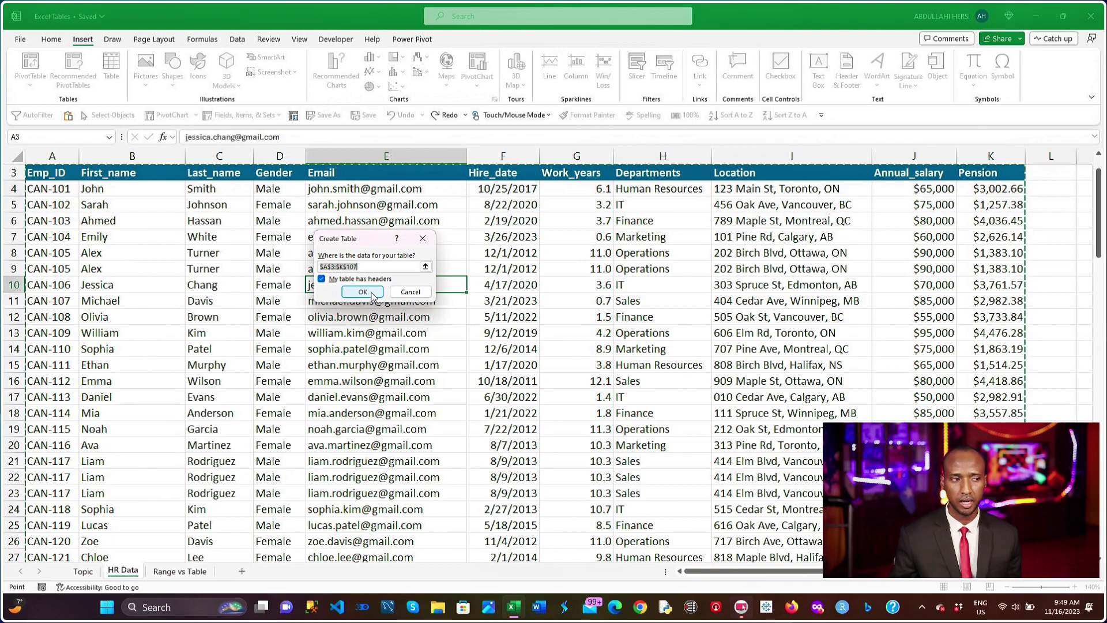
left_click(429, 238)
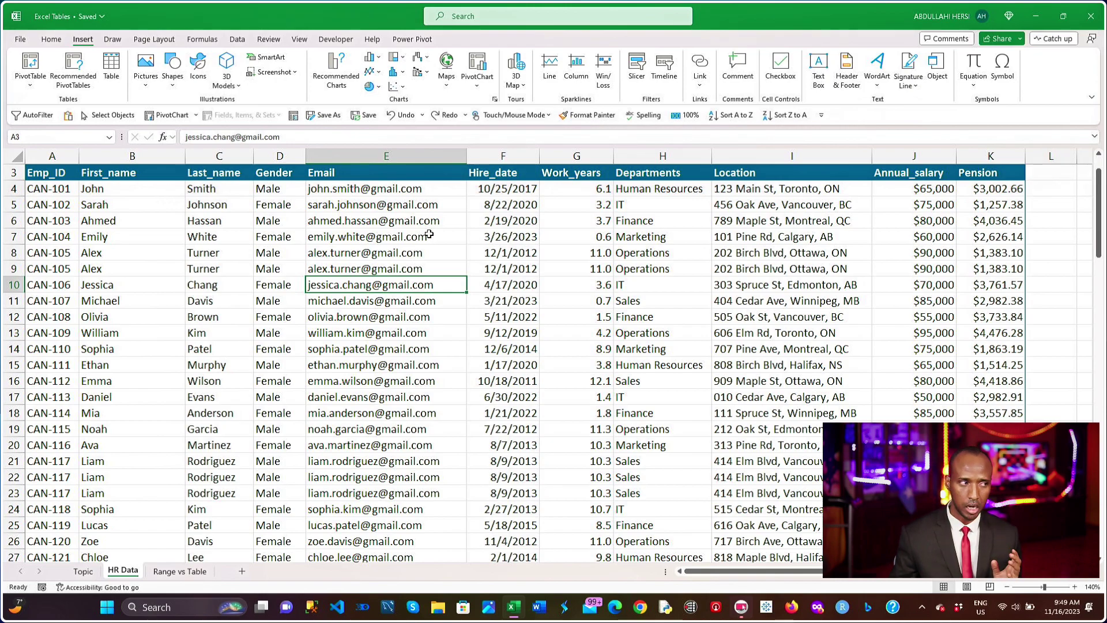
- Check the Name Box list and confirm the workbook has no defined names yet
left_click(96, 140)
left_click(110, 137)
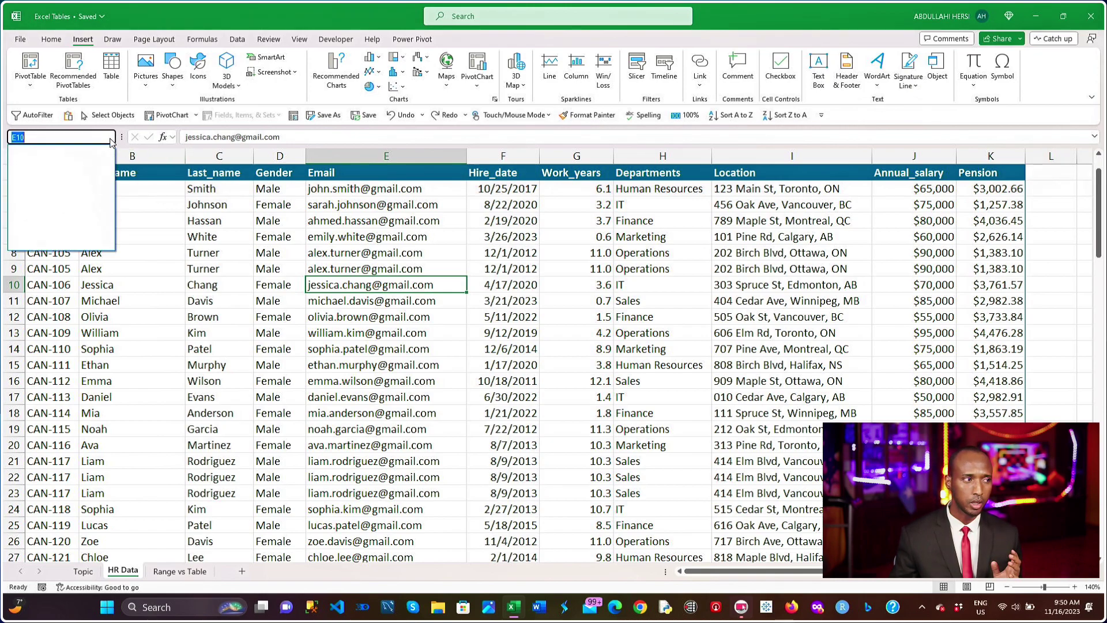
key("Escape")
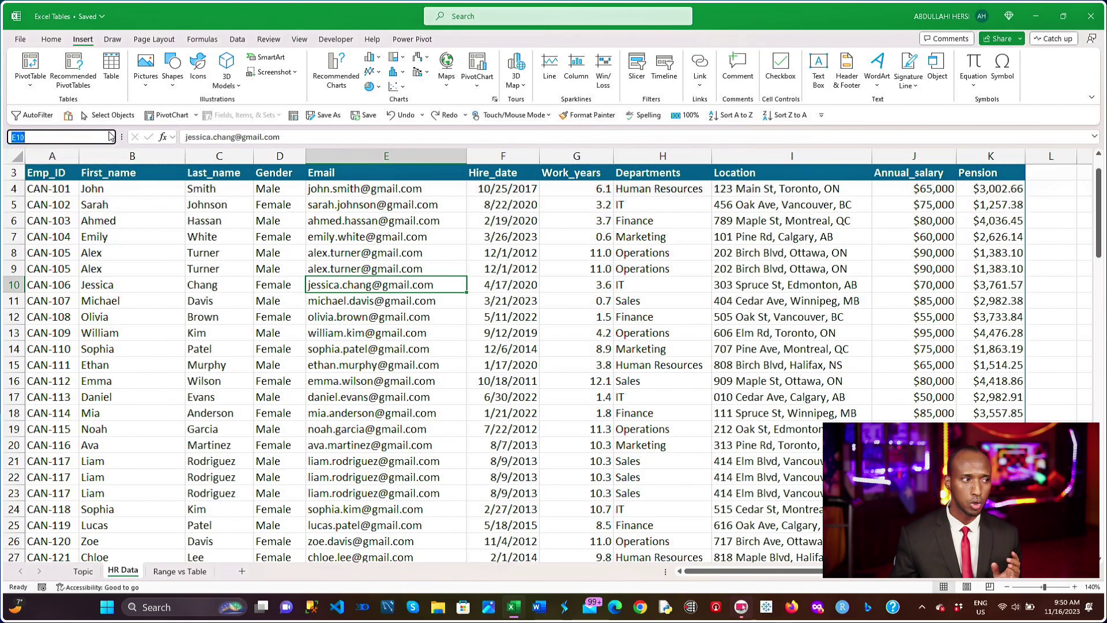
left_click(109, 137)
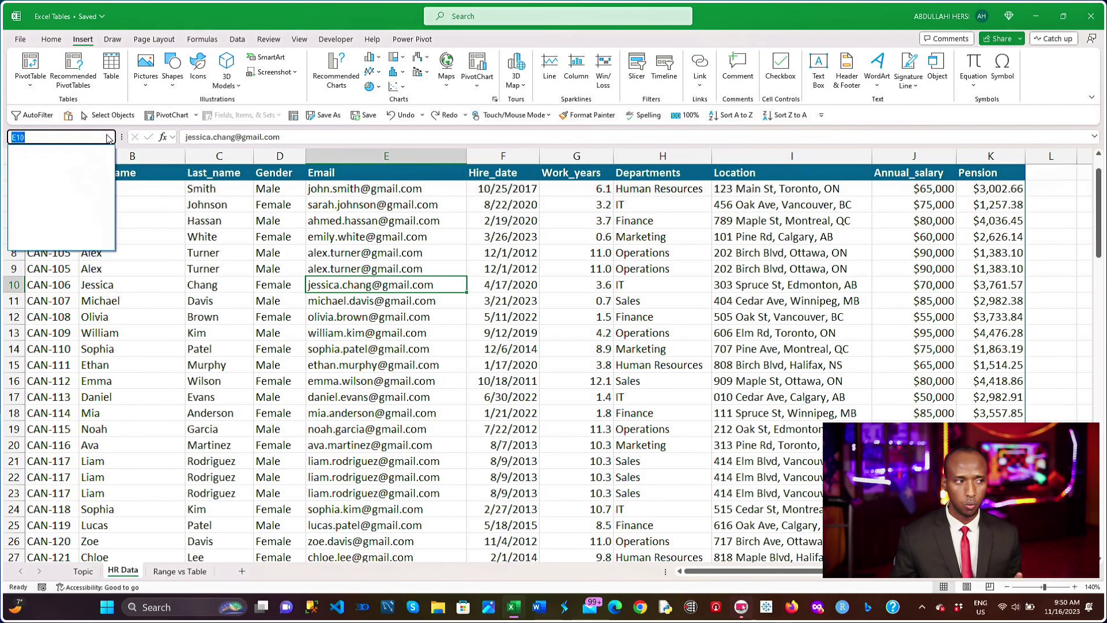
key("Escape")
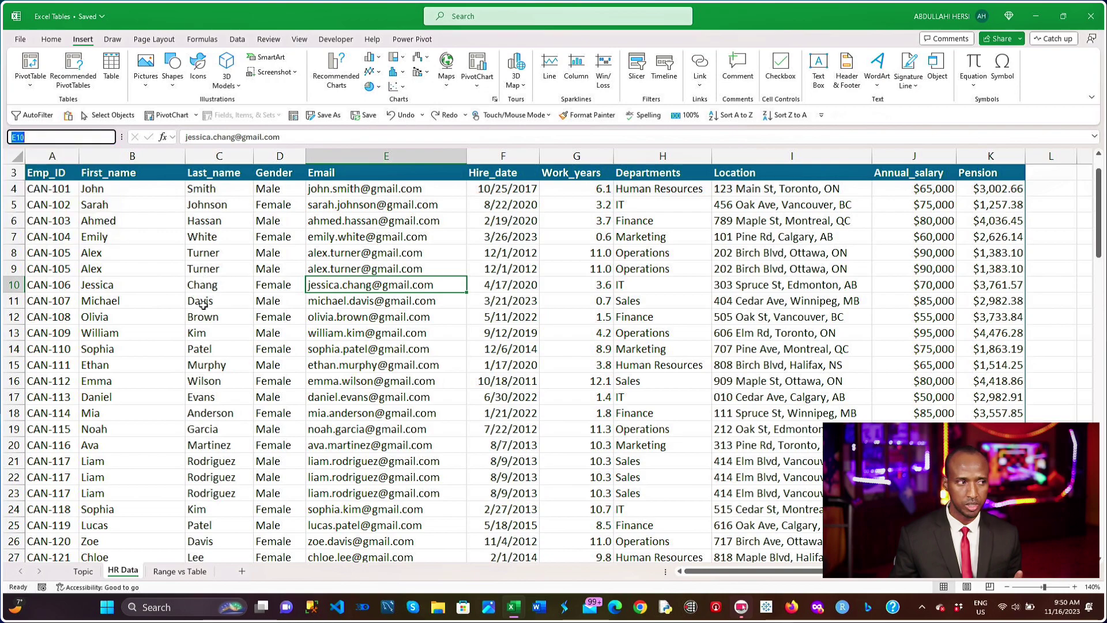
- Select cells in the Emp_ID, First_name and Last_name columns, then the whole data range with Ctrl+A
left_click_drag(36, 173, 52, 253)
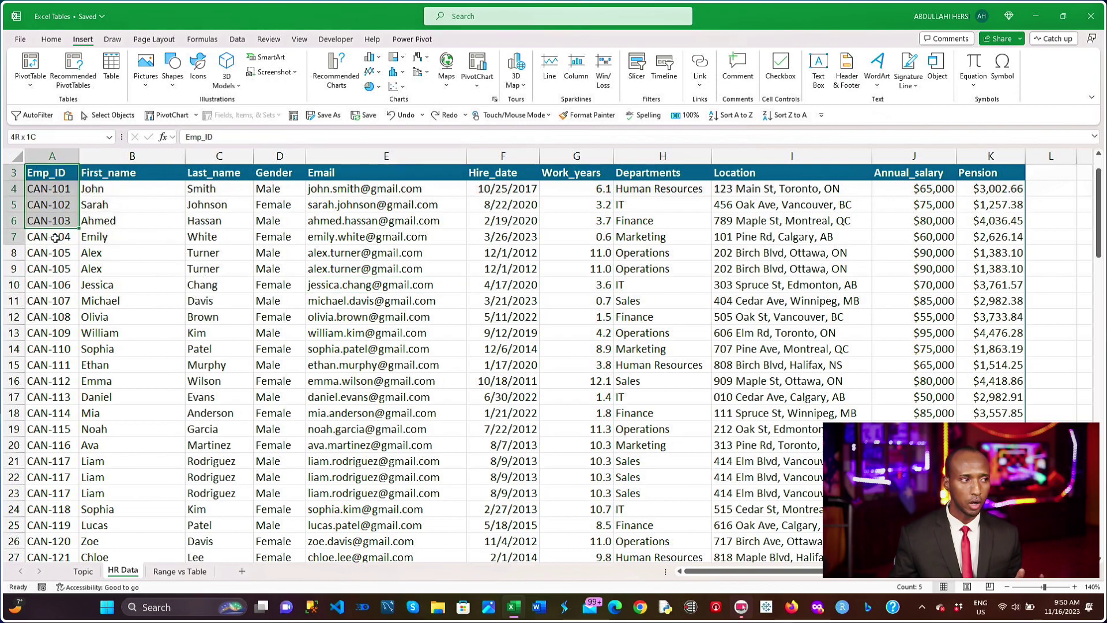
left_click_drag(109, 172, 123, 250)
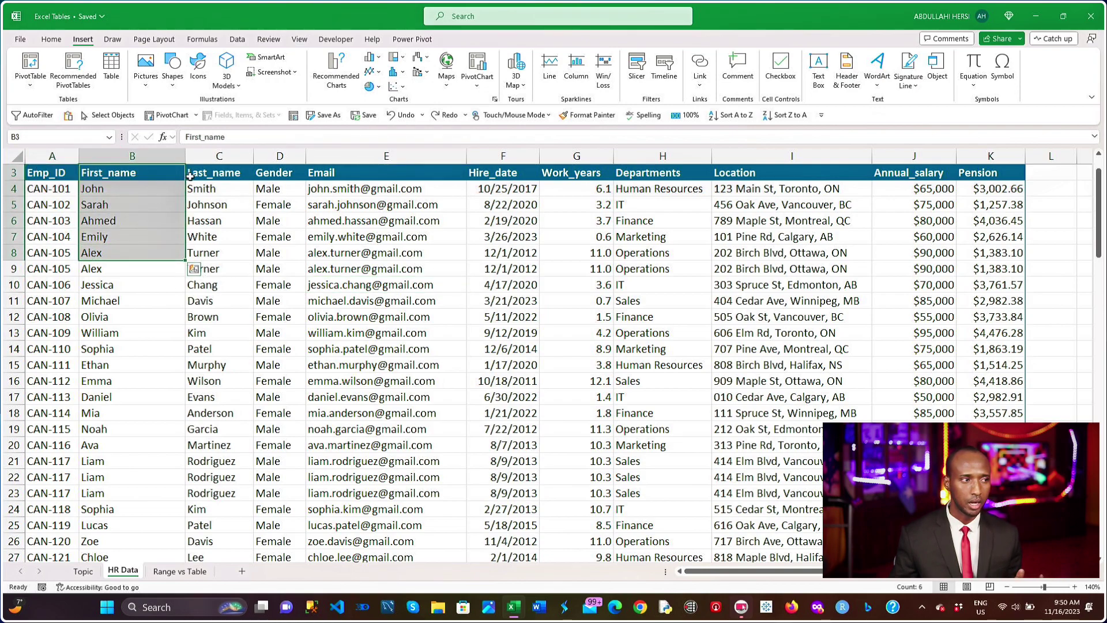
left_click(204, 205)
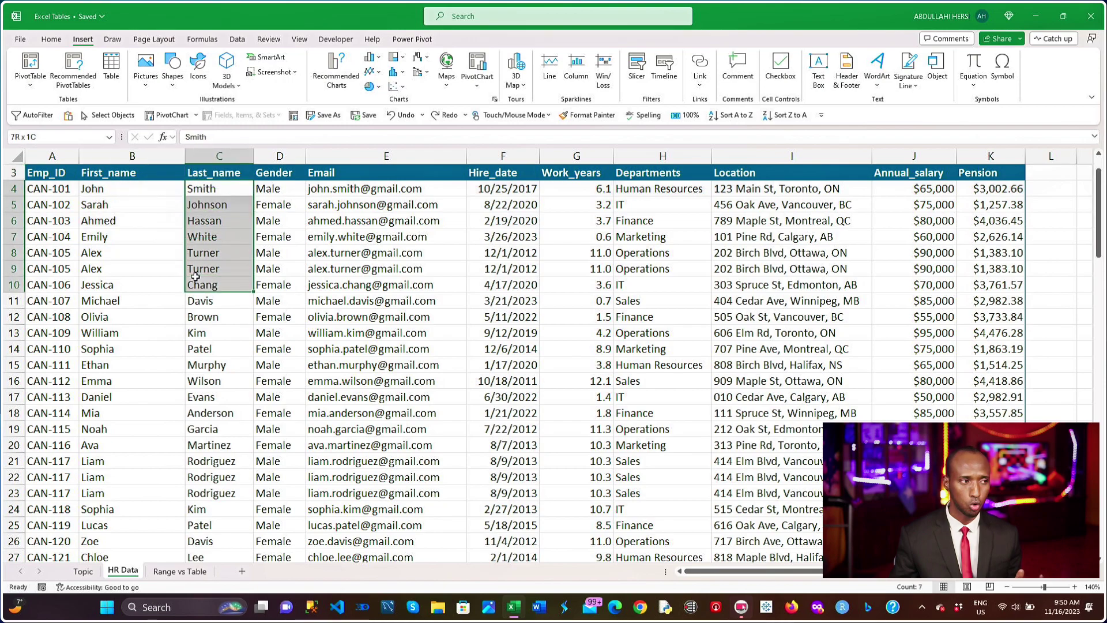
left_click_drag(202, 187, 203, 268)
left_click(213, 173)
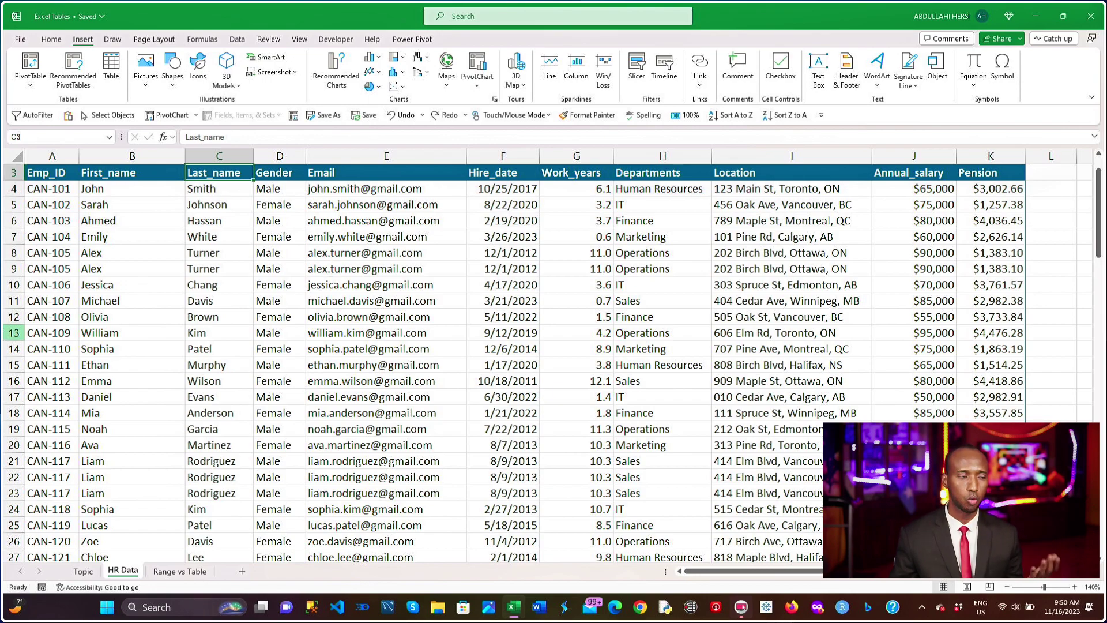
left_click(102, 301)
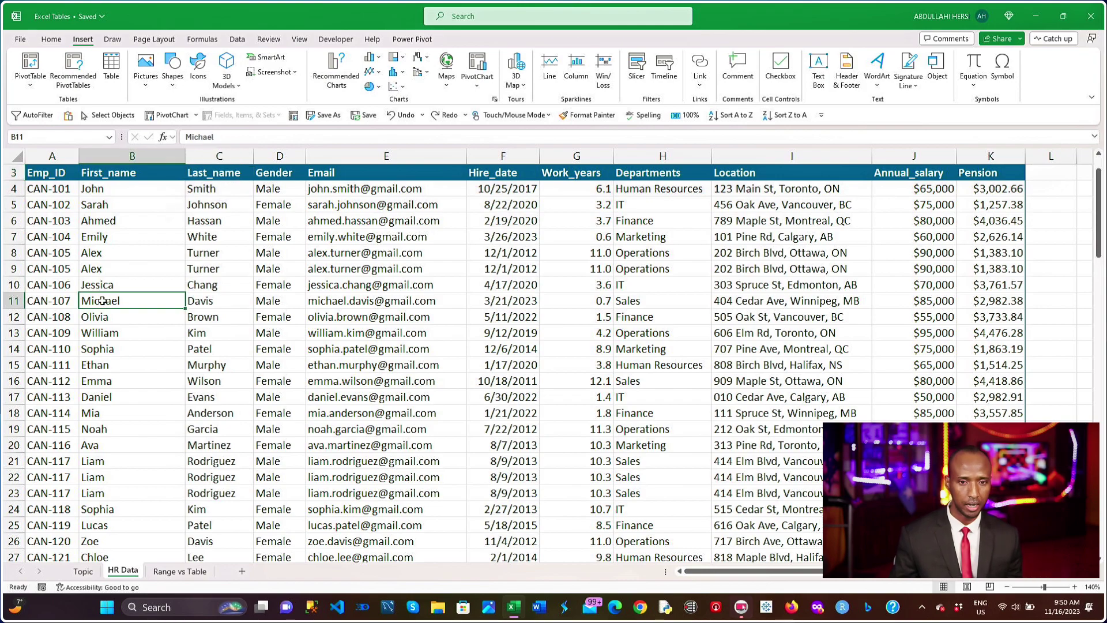
left_click(124, 284)
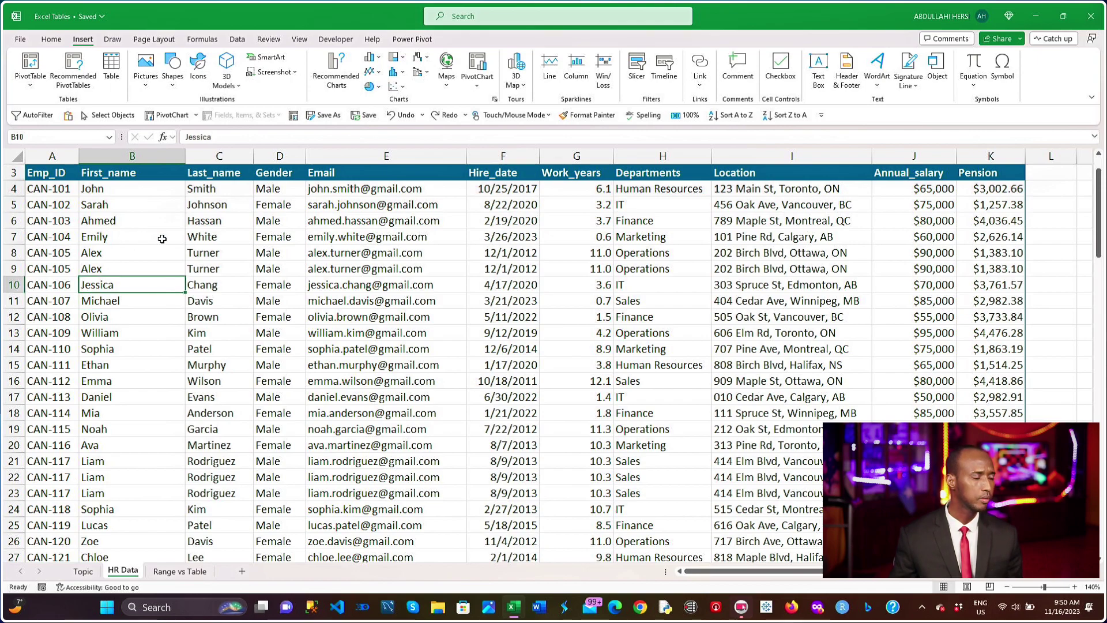
left_click(137, 222)
left_click(257, 285)
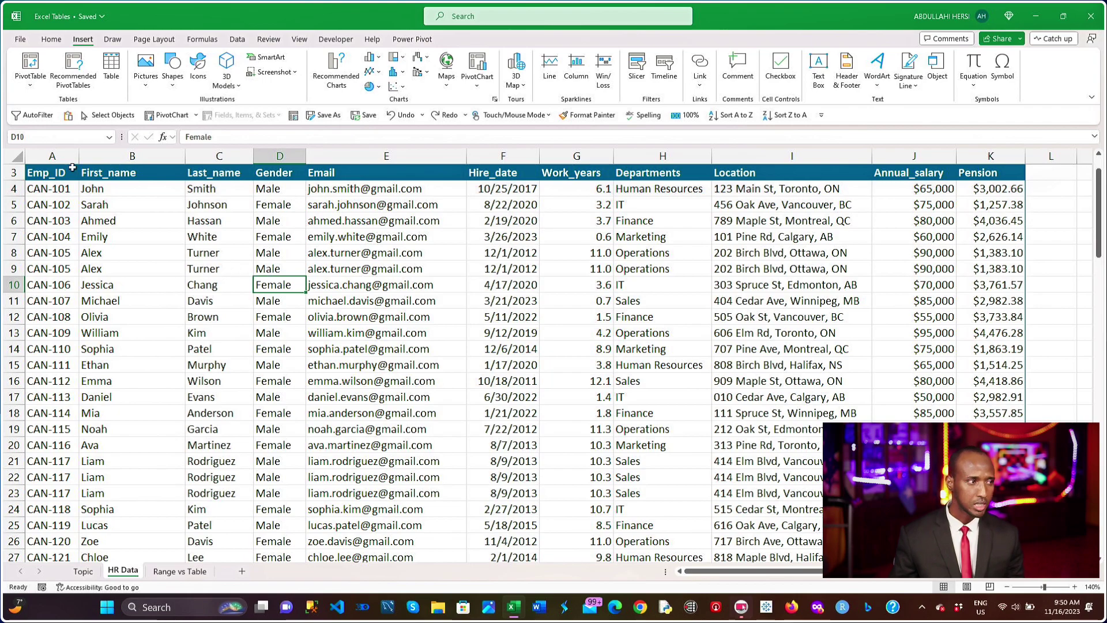
left_click(161, 242)
scroll(202, 306, "up", 1)
key("ctrl+a")
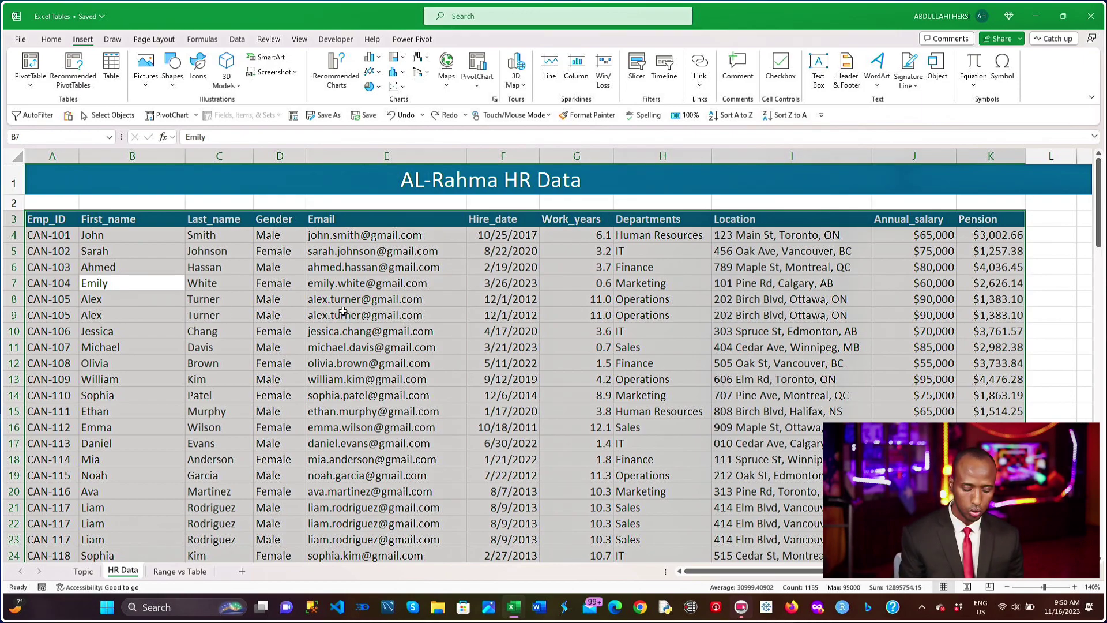
- Create names from the selection with only 'Top row' checked, leaving 'Left column' unchecked
key("ctrl+shift+F3")
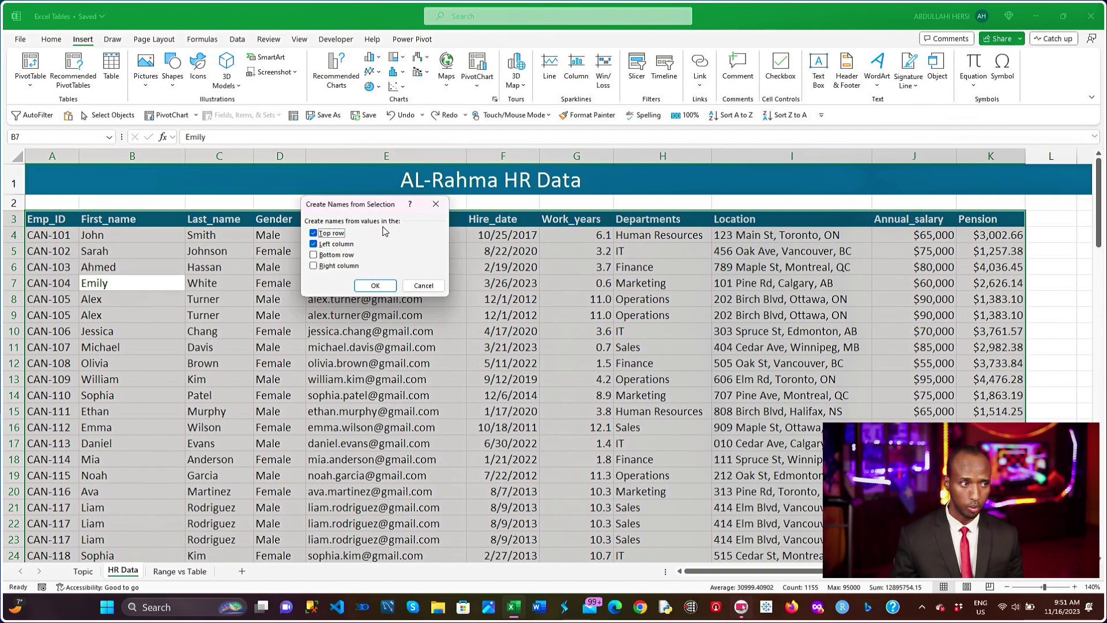
left_click(313, 244)
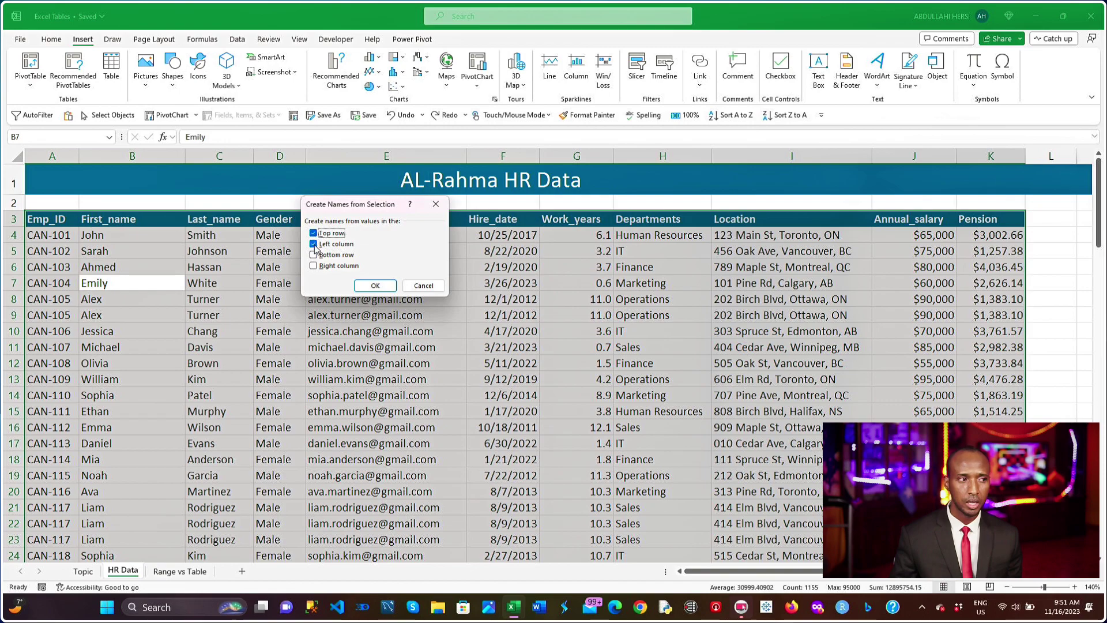
left_click(314, 244)
left_click(313, 245)
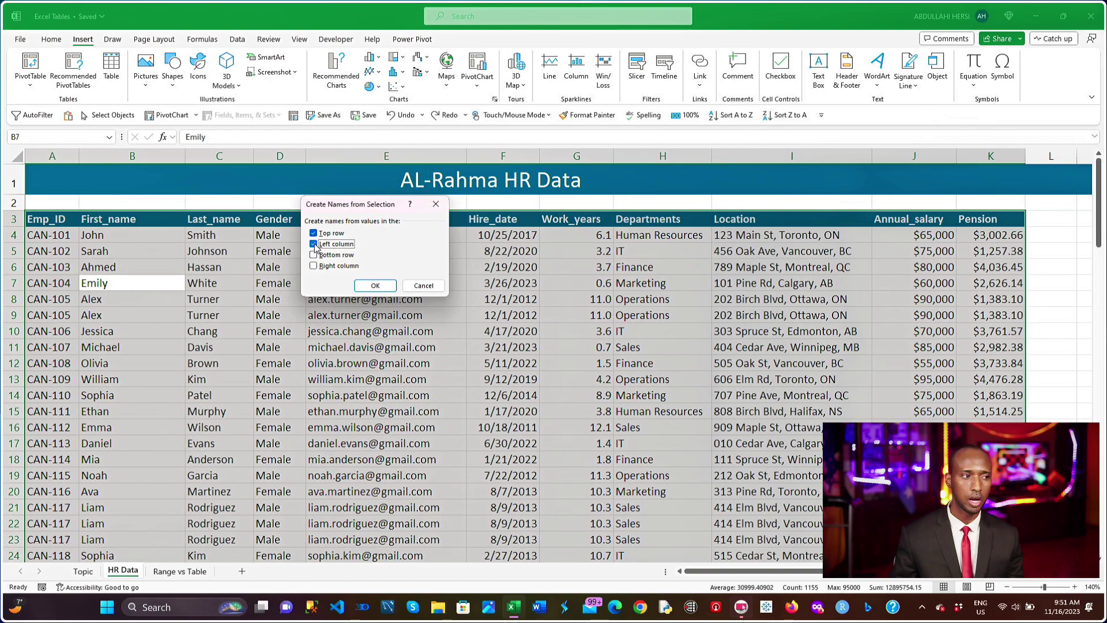
left_click(313, 244)
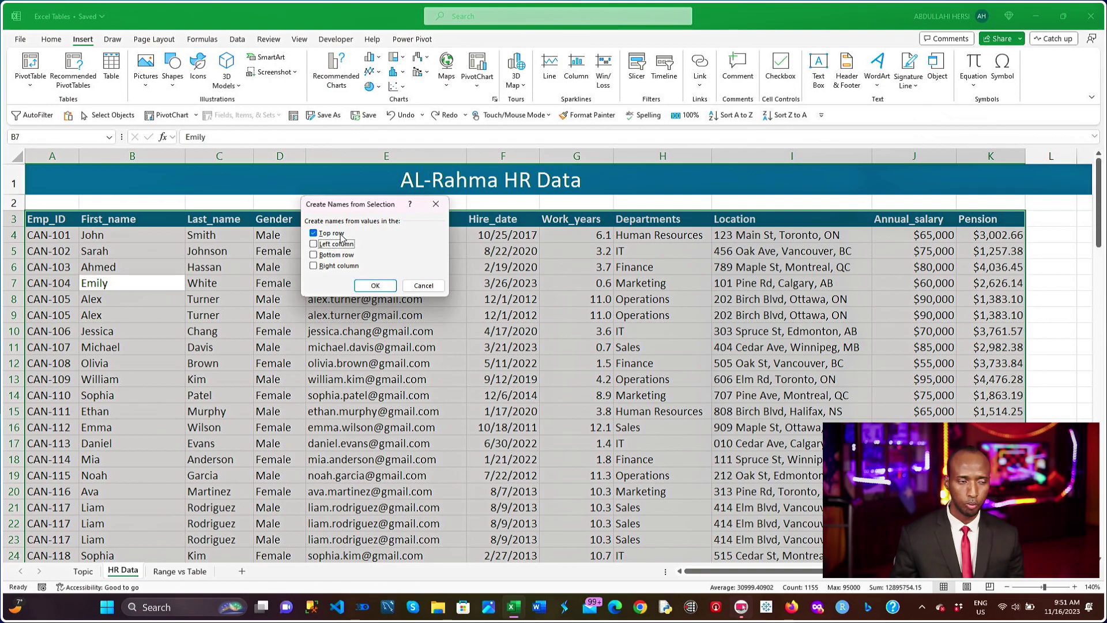
left_click(375, 286)
left_click_drag(369, 331, 369, 348)
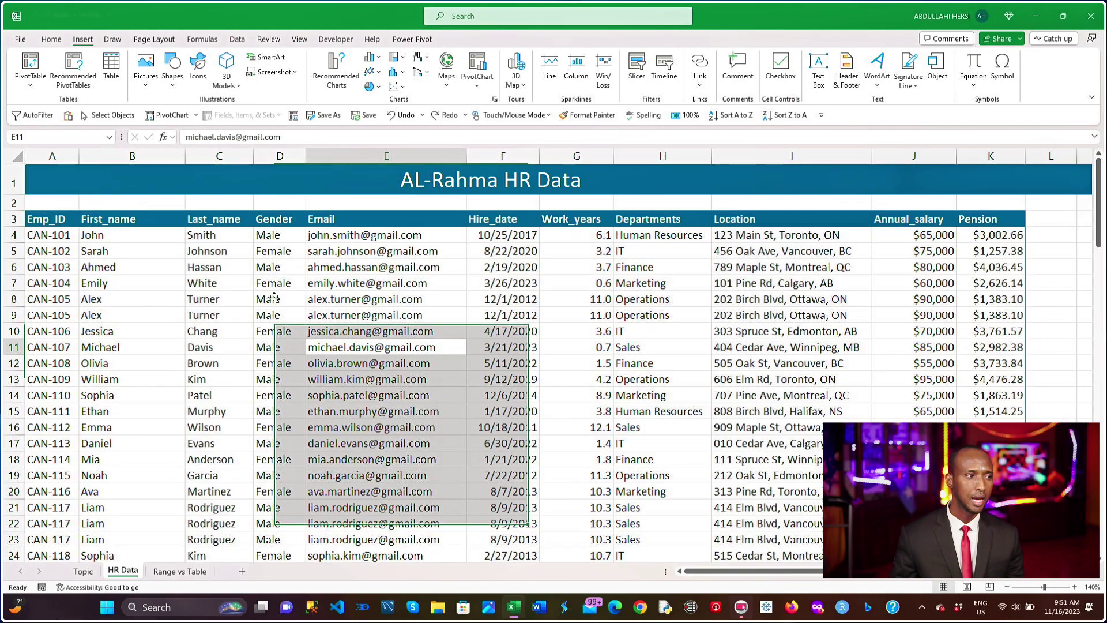
left_click(109, 137)
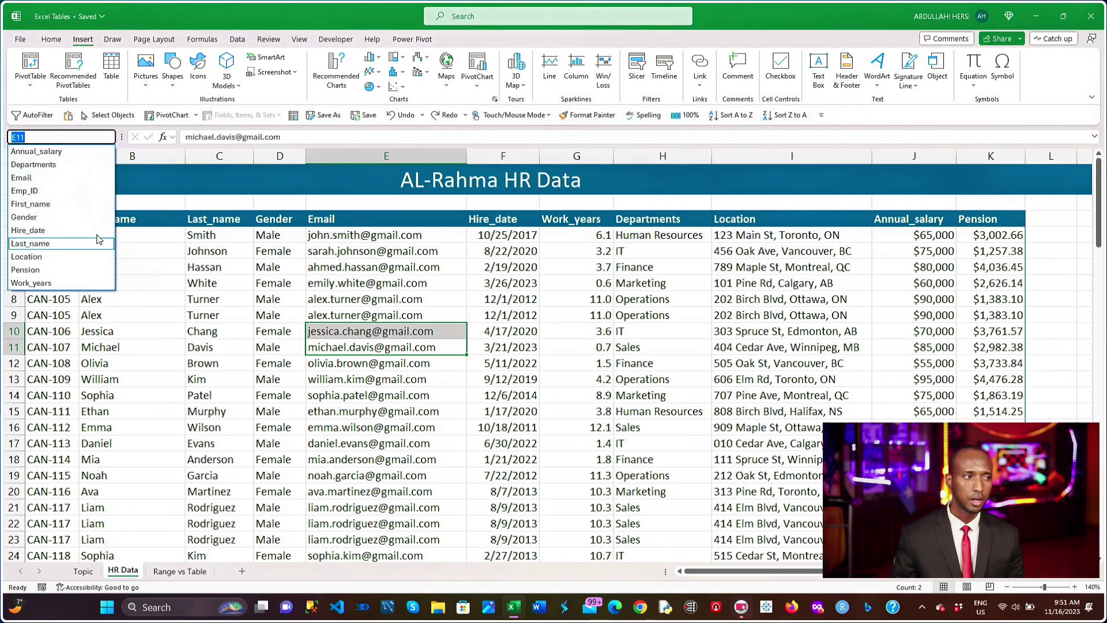
key("Escape")
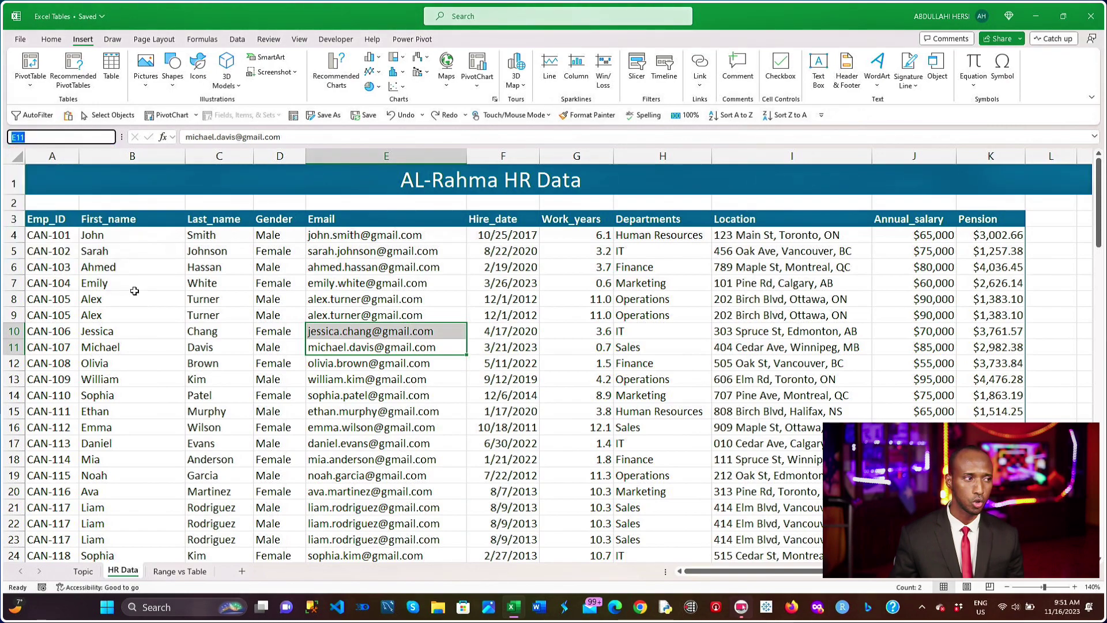
left_click(180, 362)
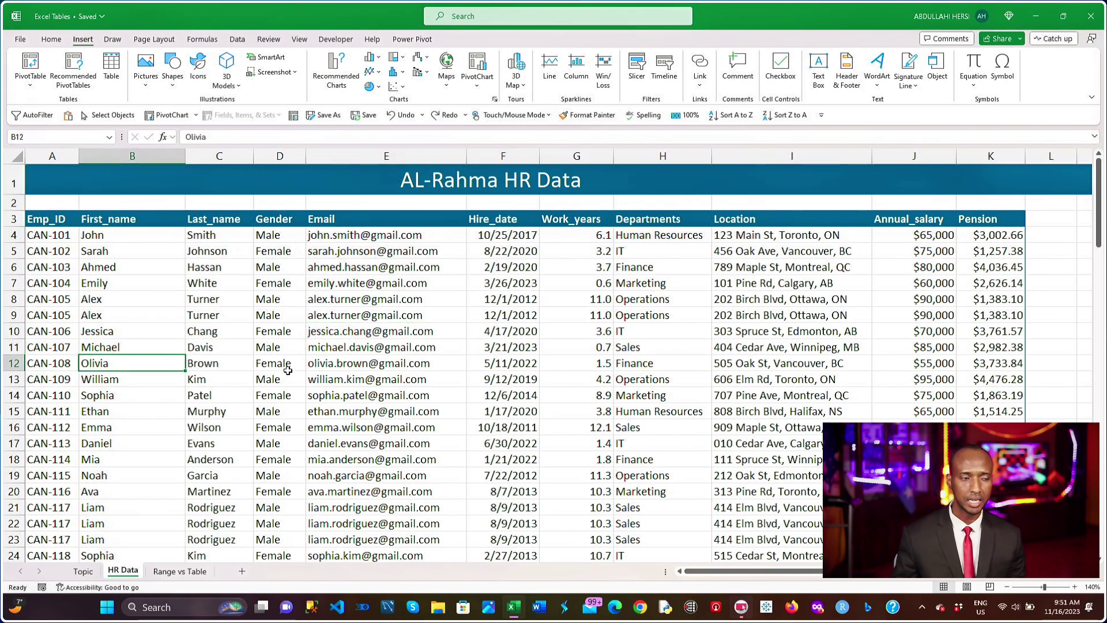
left_click_drag(265, 381, 265, 364)
left_click(440, 346)
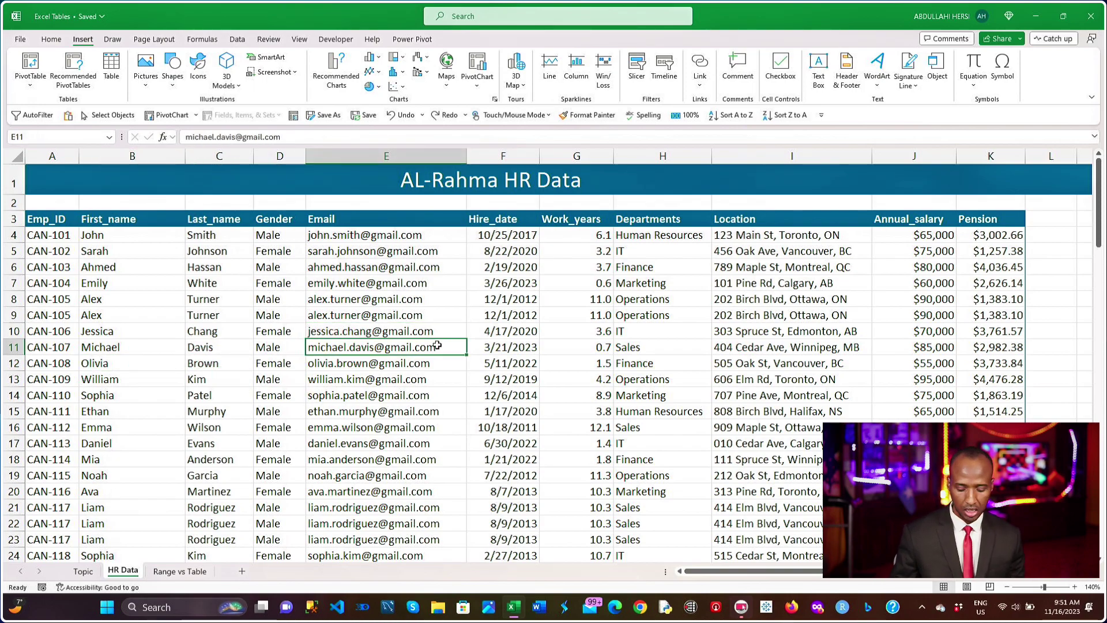
- Convert A3:K107 into a table with headers, then begin renaming Table1 by typing 'HR_'
key("ctrl+t")
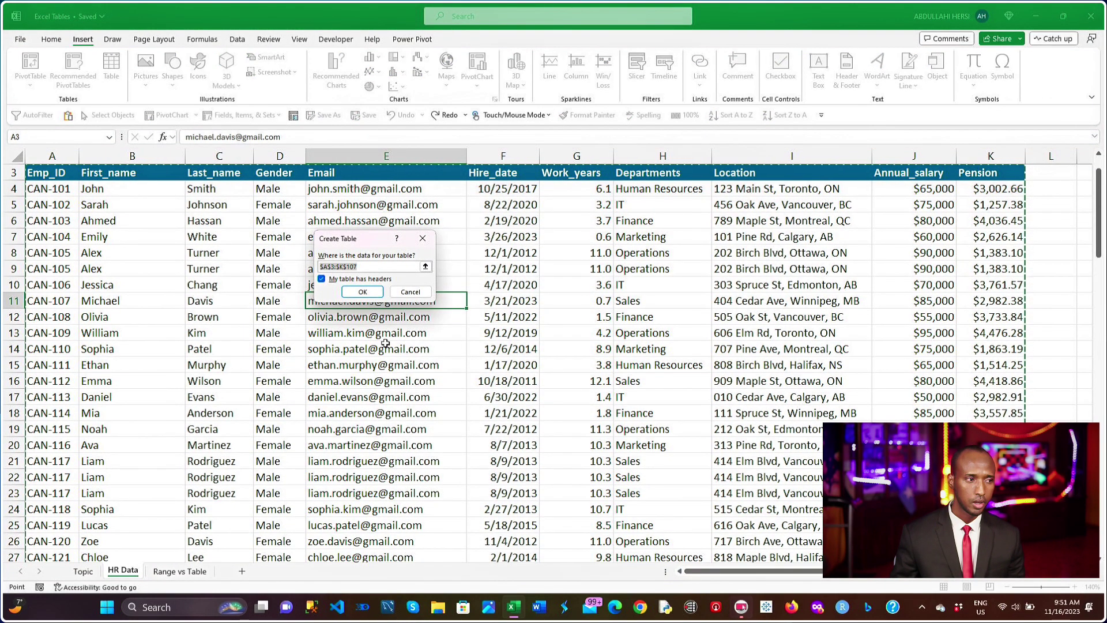
left_click(362, 292)
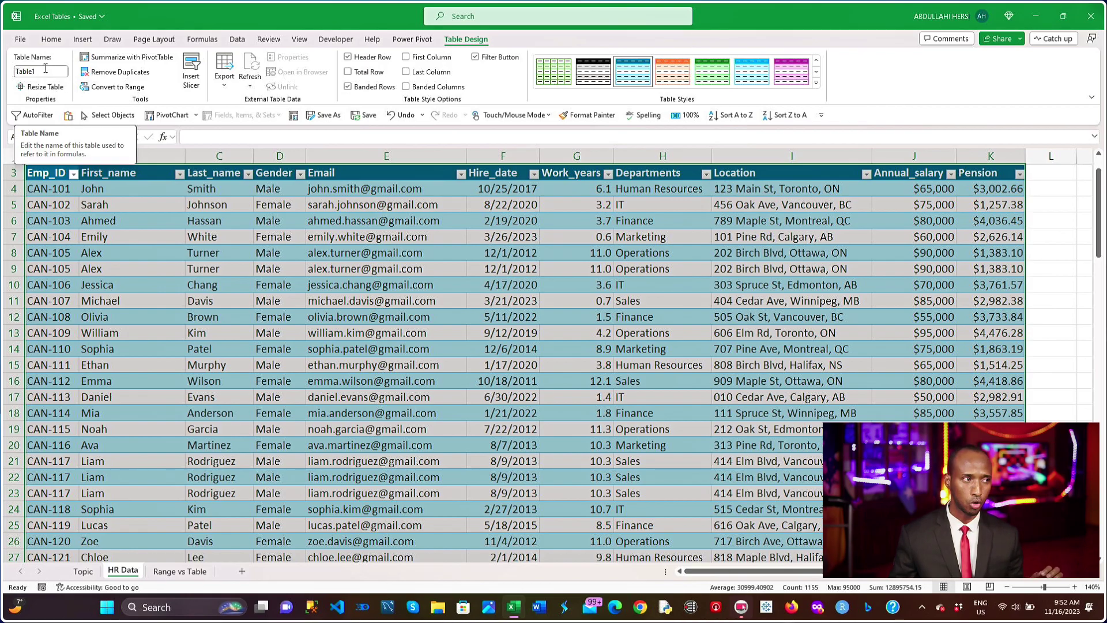
left_click(45, 69)
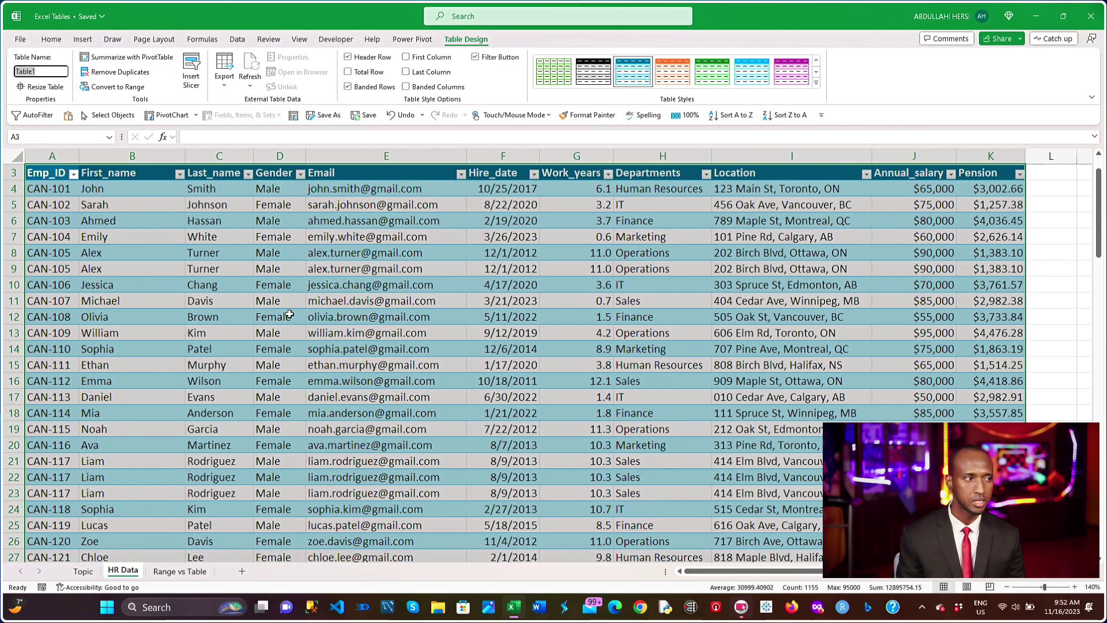
type("HR")
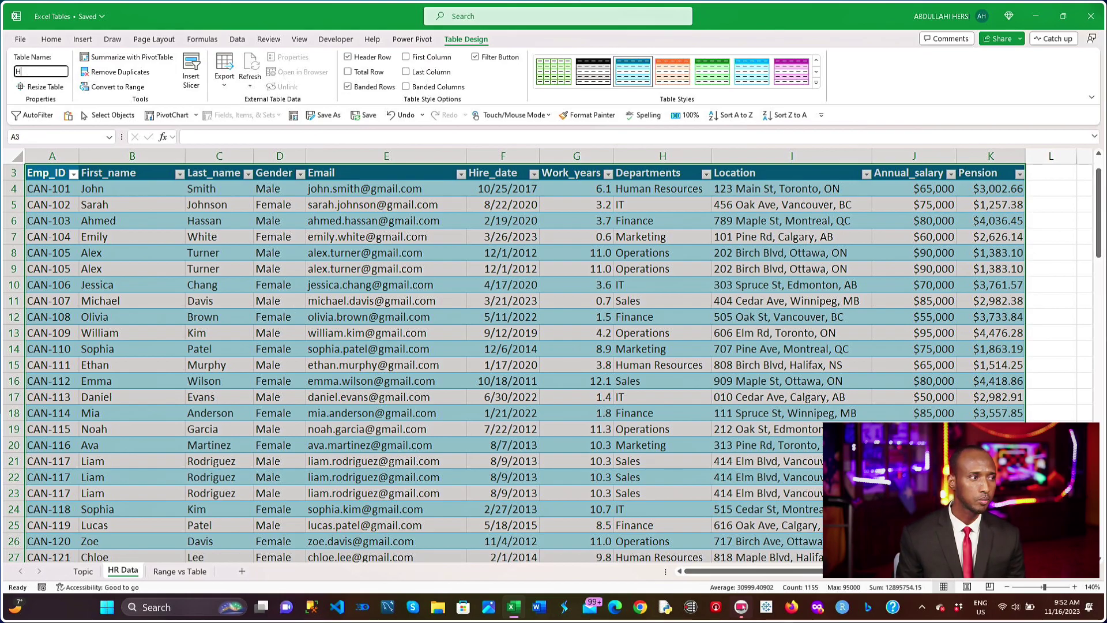
type("_tbl")
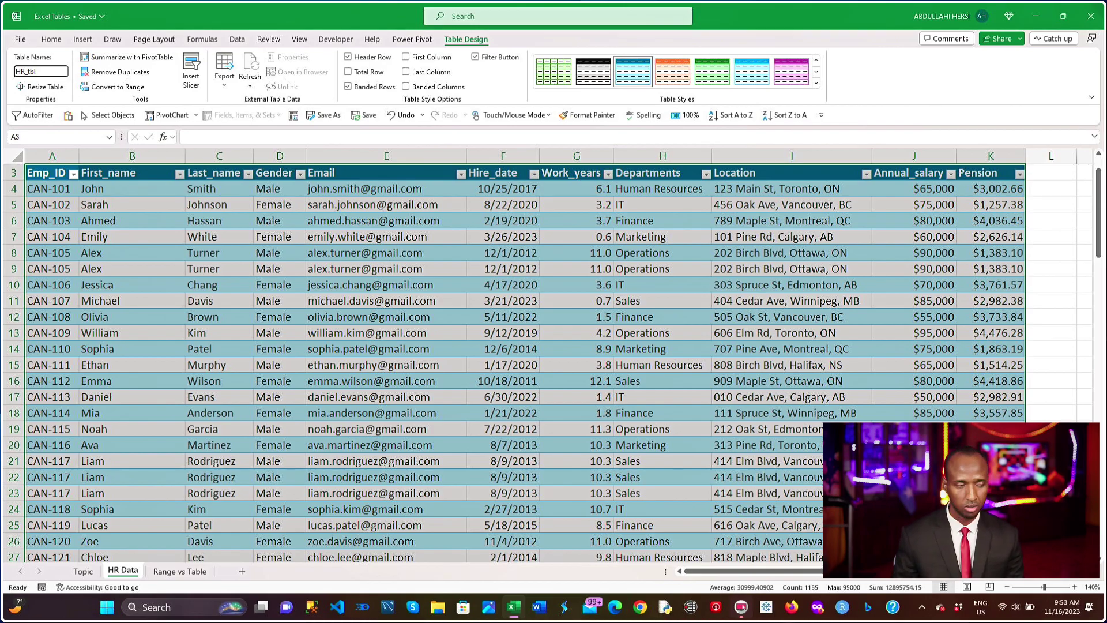
- Confirm the new table name HR_tbl
key("Return")
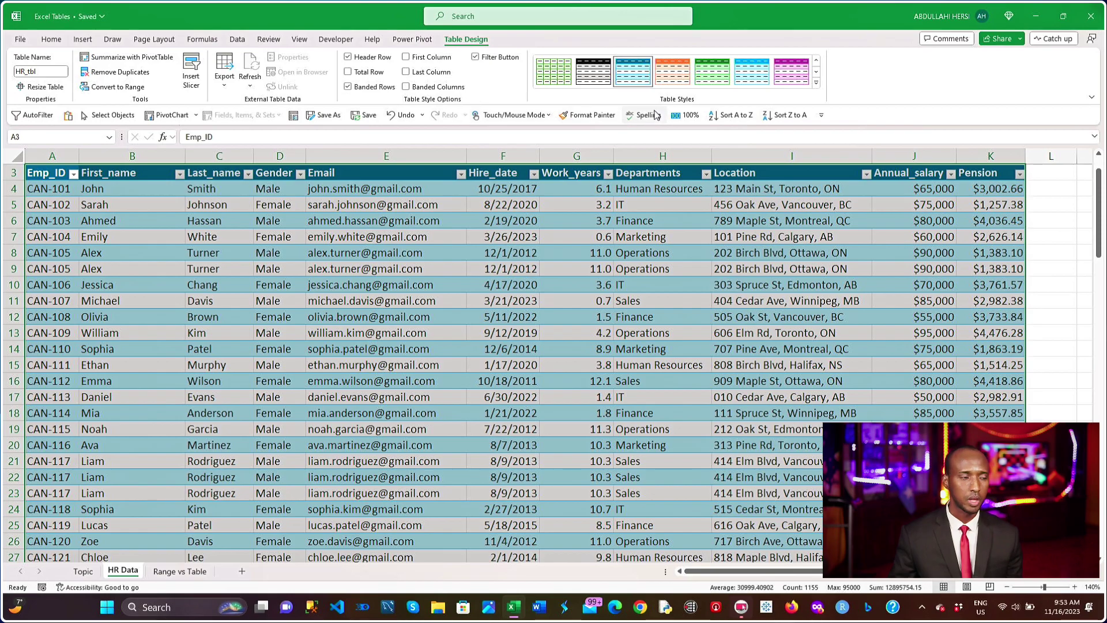
- Select L11 and E11 to reveal Table Design, then scroll up to the AL-Rahma HR Data title
left_click(1067, 299)
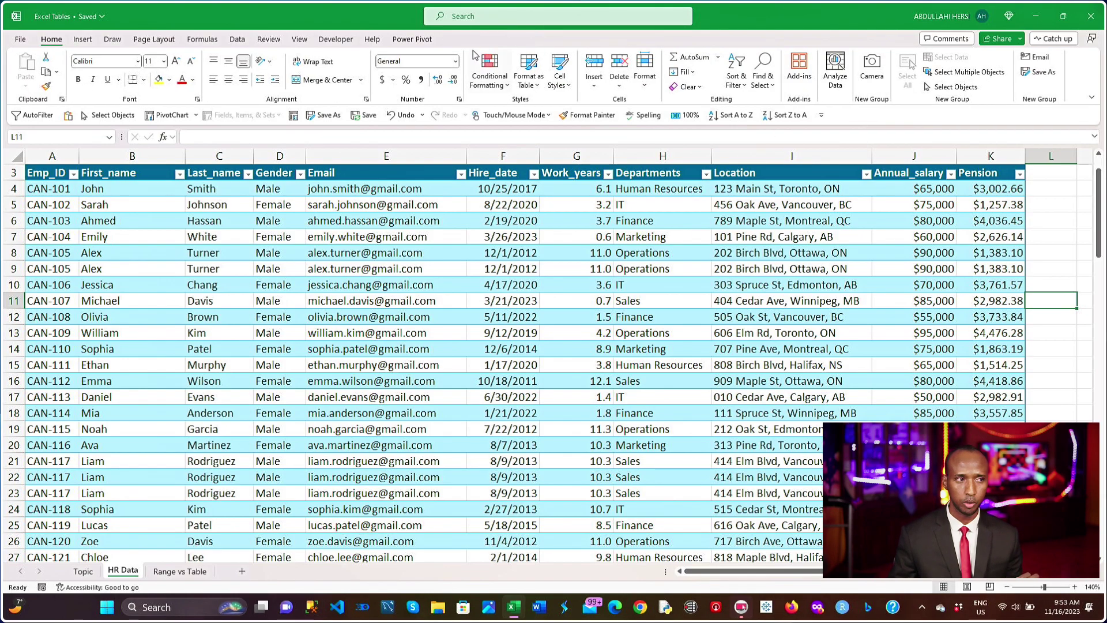
left_click(465, 301)
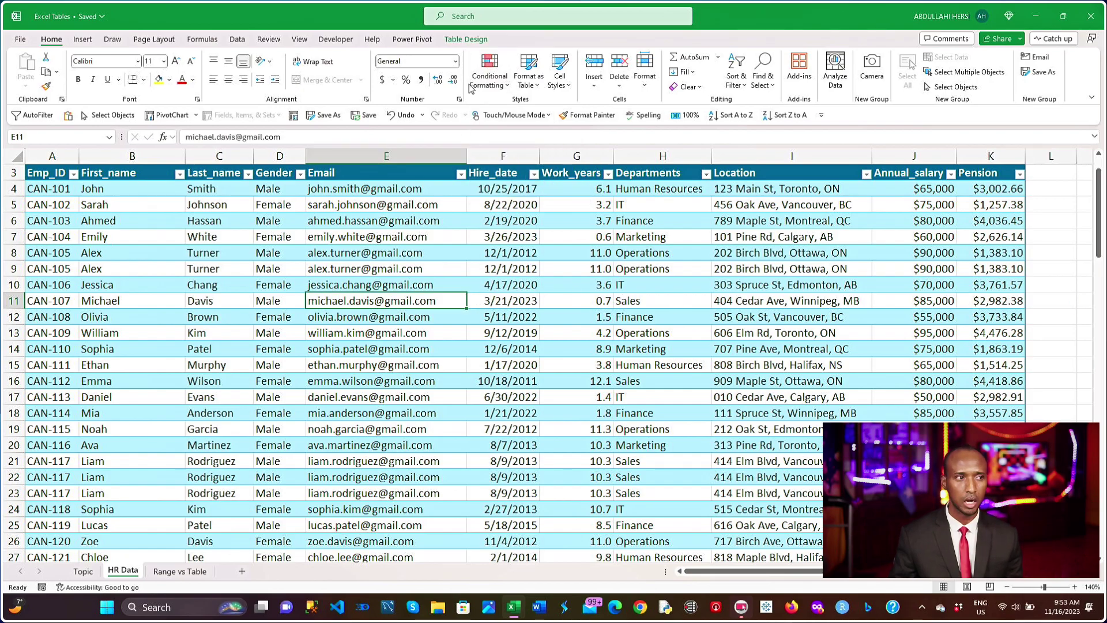
left_click(465, 40)
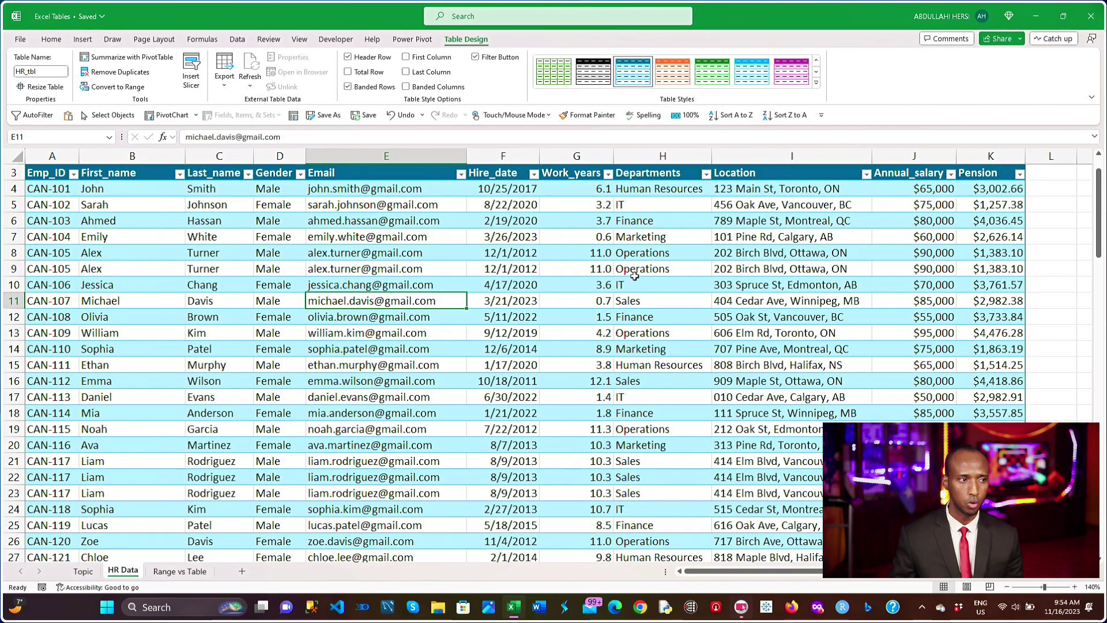
scroll(569, 226, "up", 1)
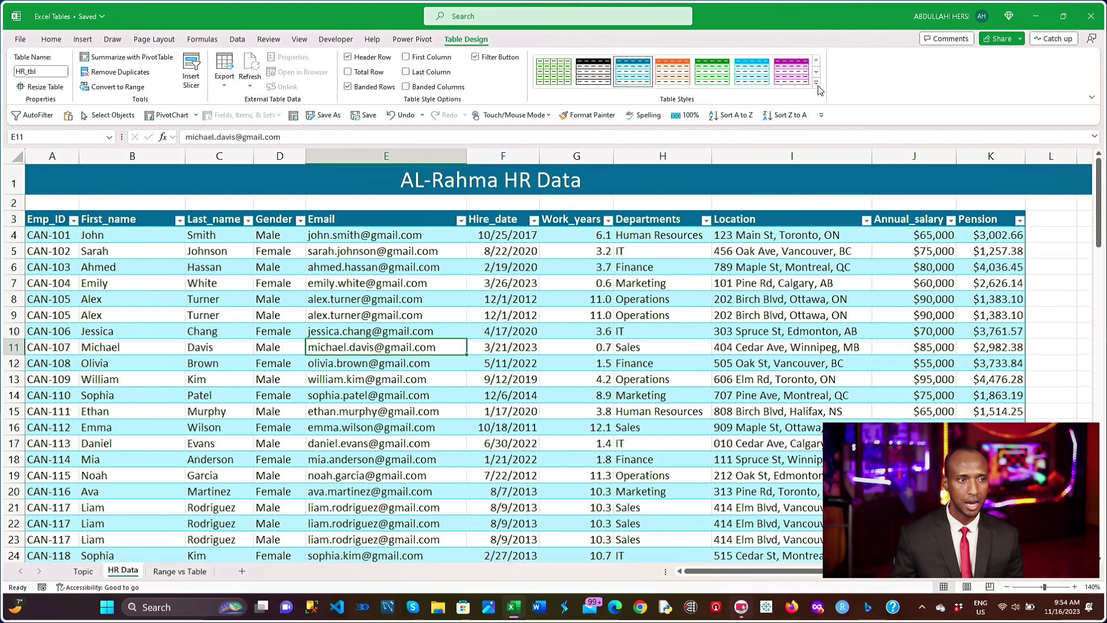
left_click(817, 84)
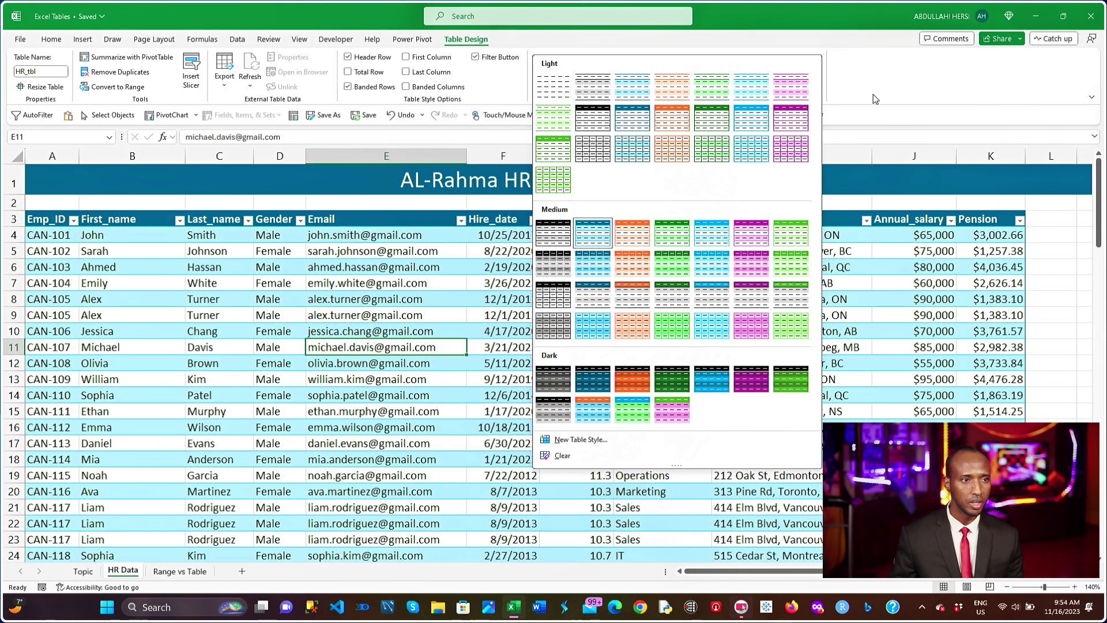
left_click(874, 92)
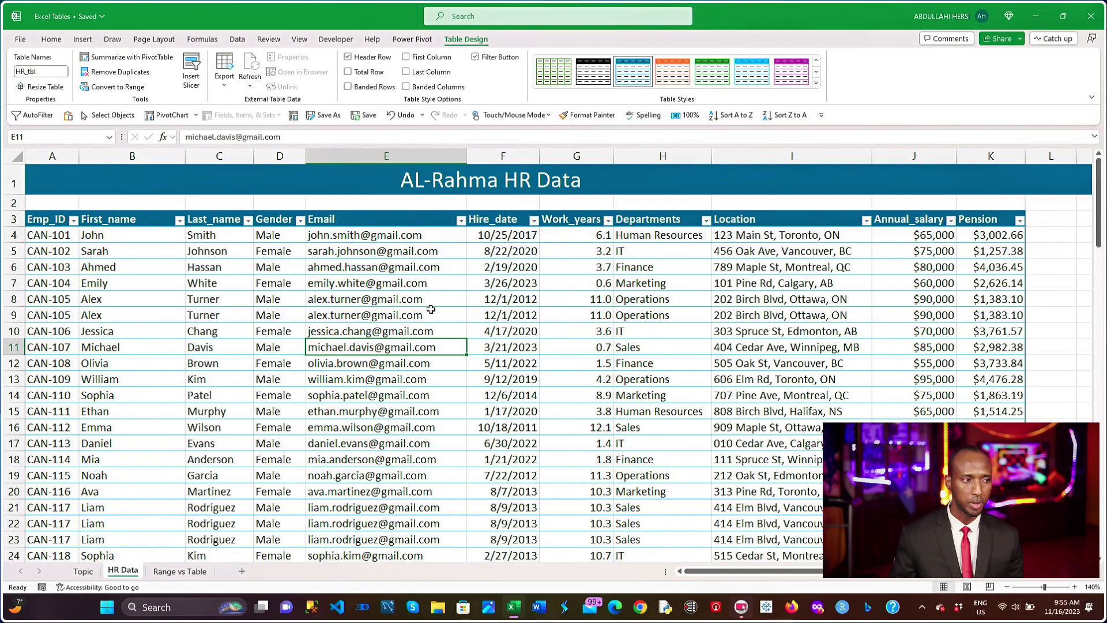
- Toggle Banded Rows and Banded Columns on and off to compare the table shading
left_click(347, 88)
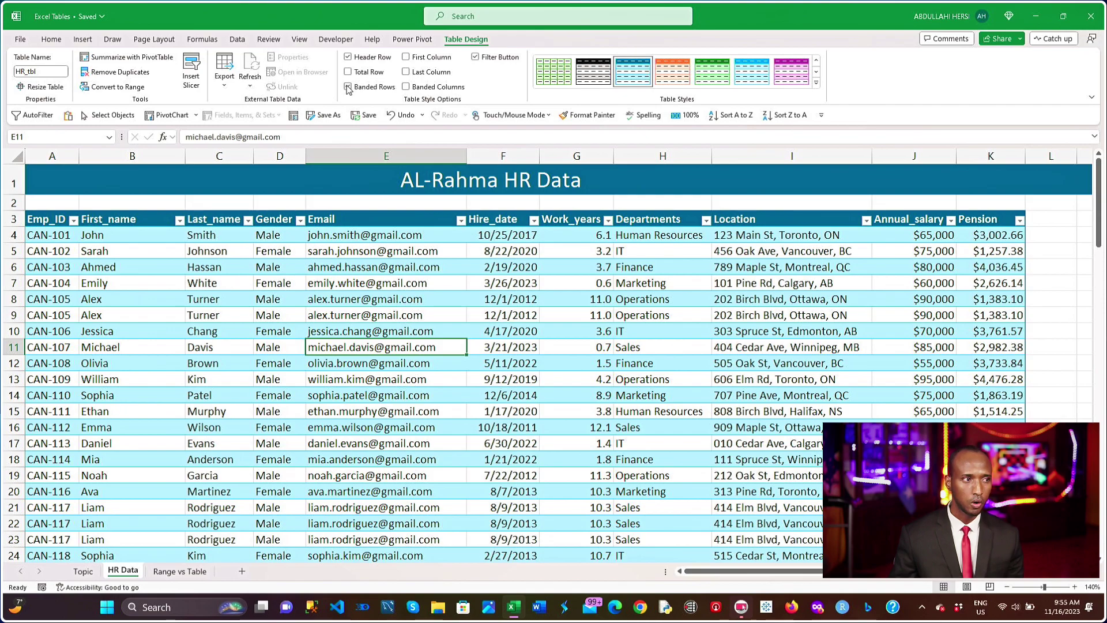
left_click(348, 87)
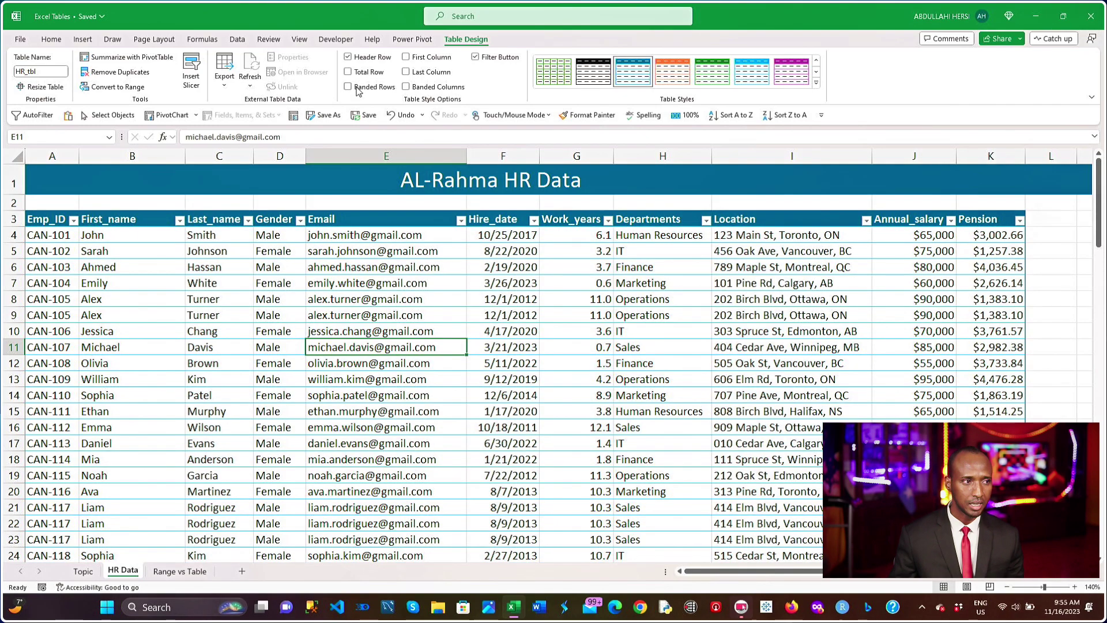
left_click(407, 88)
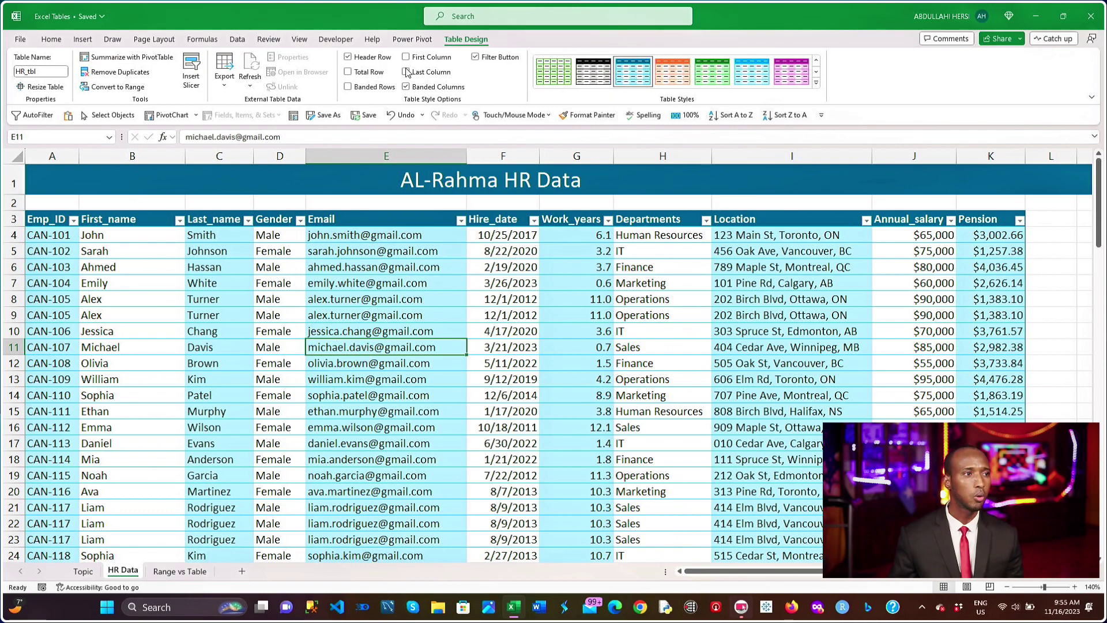
left_click(406, 87)
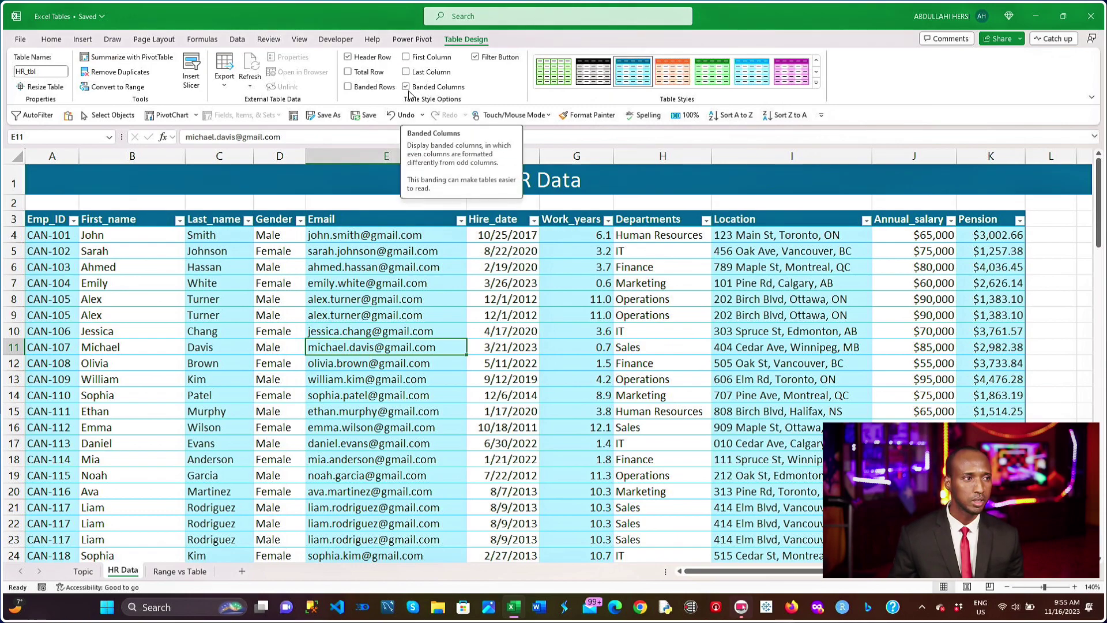
left_click(406, 87)
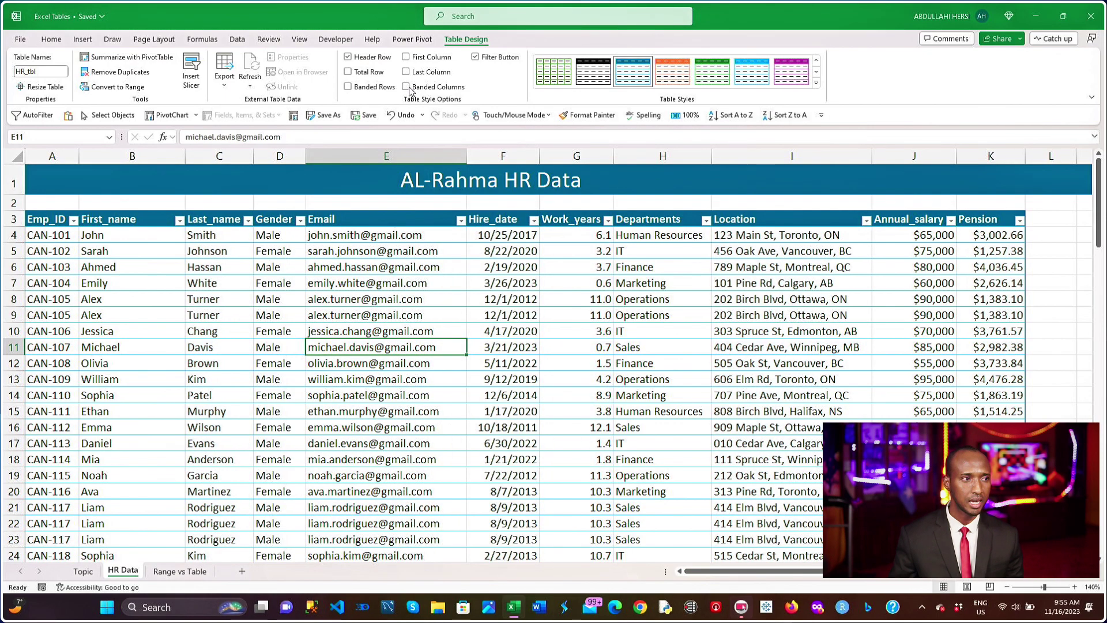
- Try a bold Last Column, then settle on bold First Column with Banded Columns
left_click(406, 73)
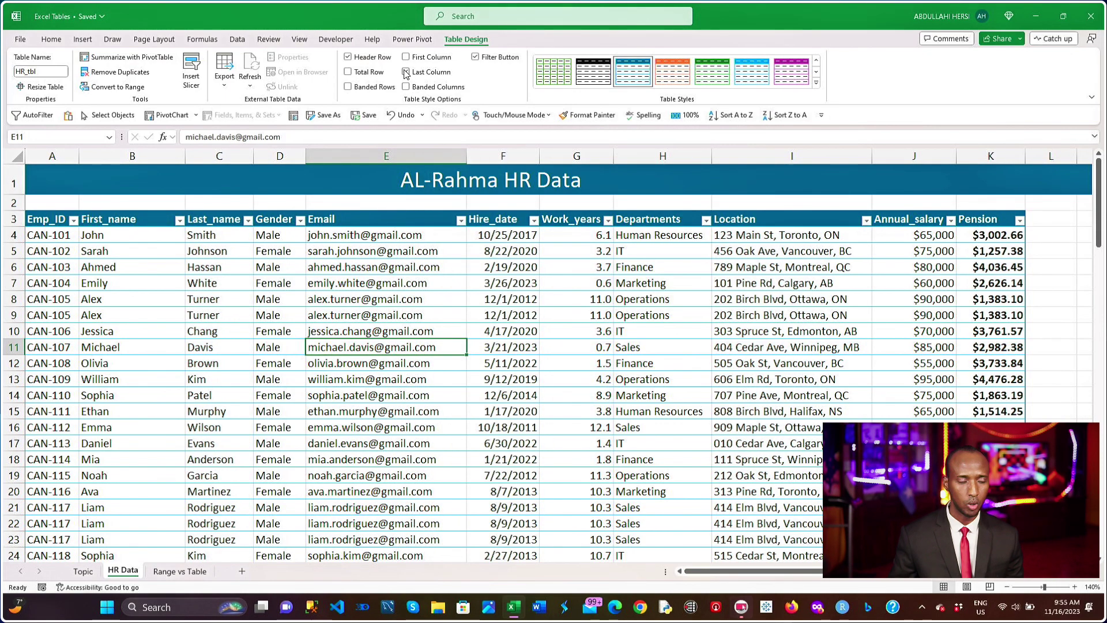
mouse_move(994, 234)
left_mouse_down()
mouse_move(993, 257)
mouse_move(993, 235)
left_mouse_up()
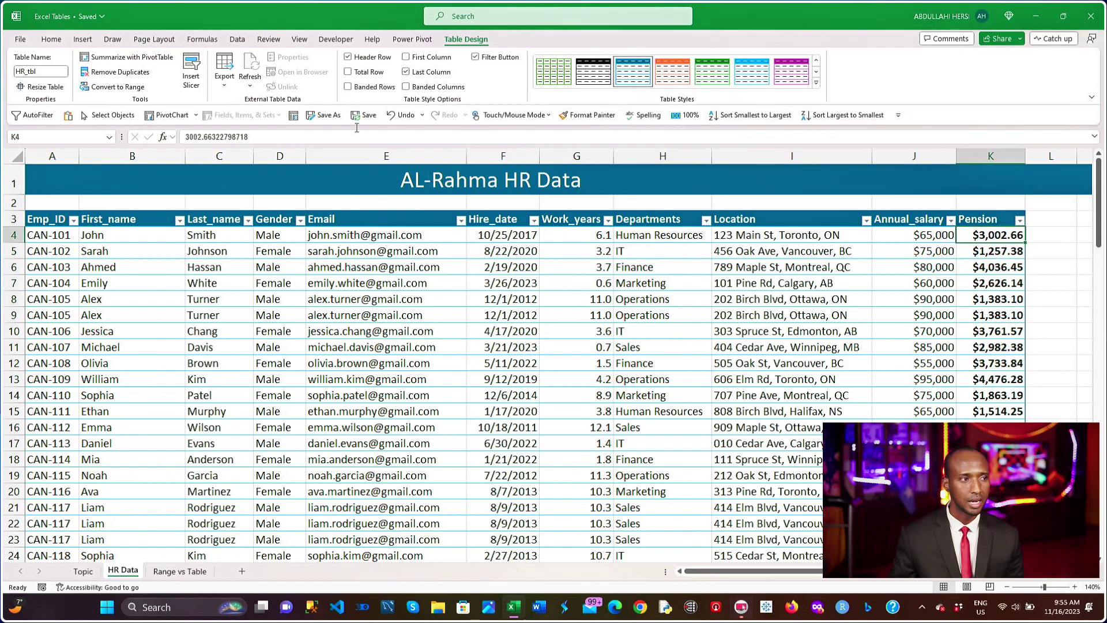
left_click(406, 72)
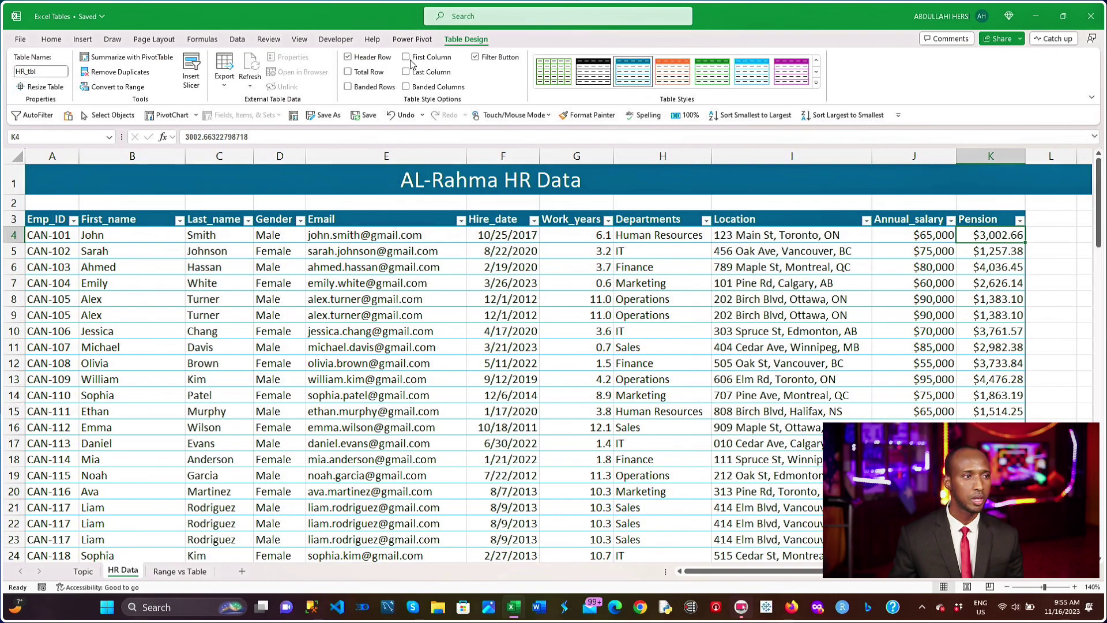
left_click(406, 58)
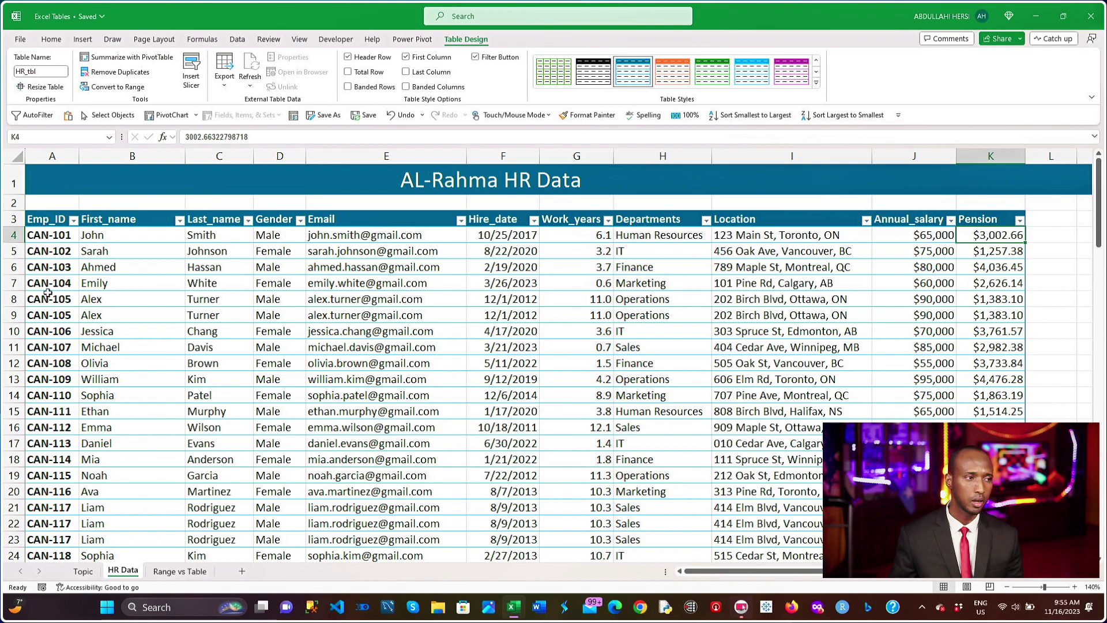
left_click(406, 87)
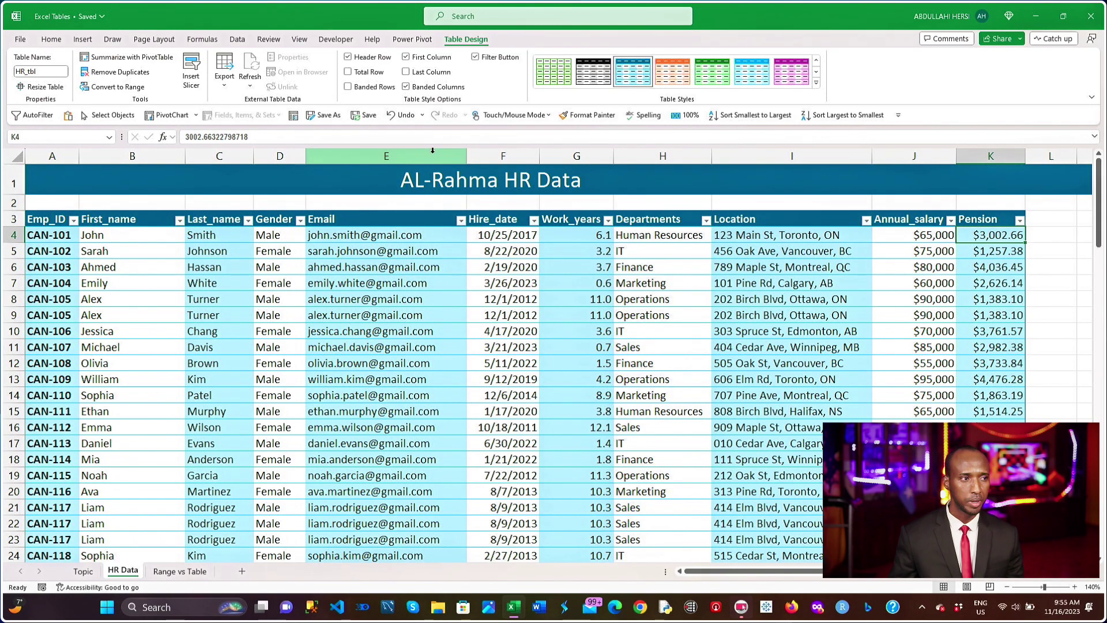
left_click(818, 84)
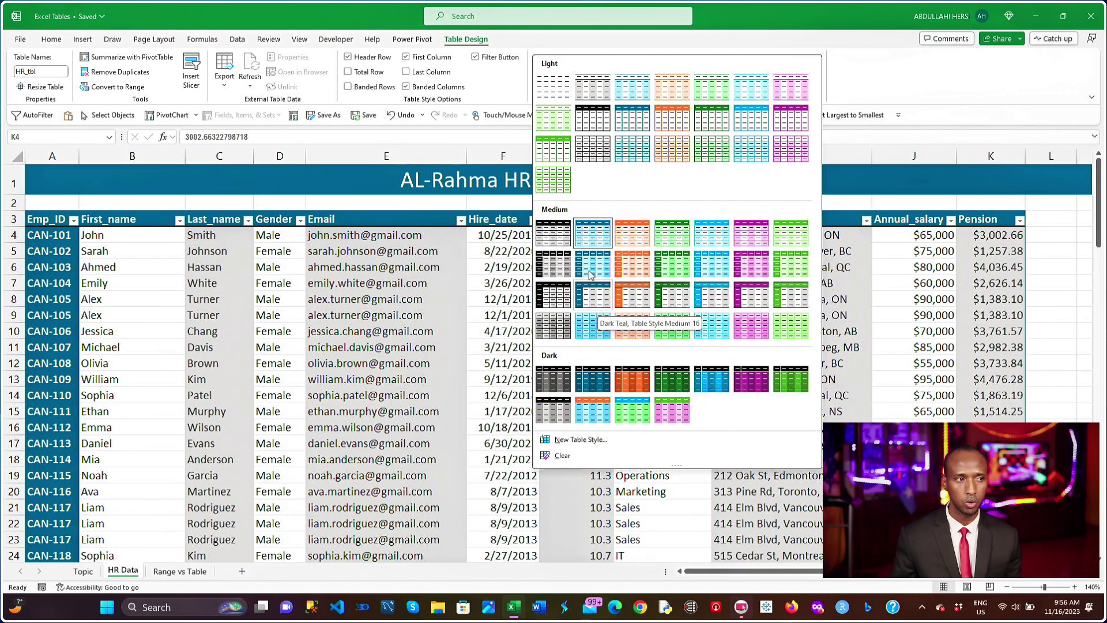
- Swap Banded Columns for Banded Rows and preview the available table styles
left_click(407, 87)
left_click(406, 87)
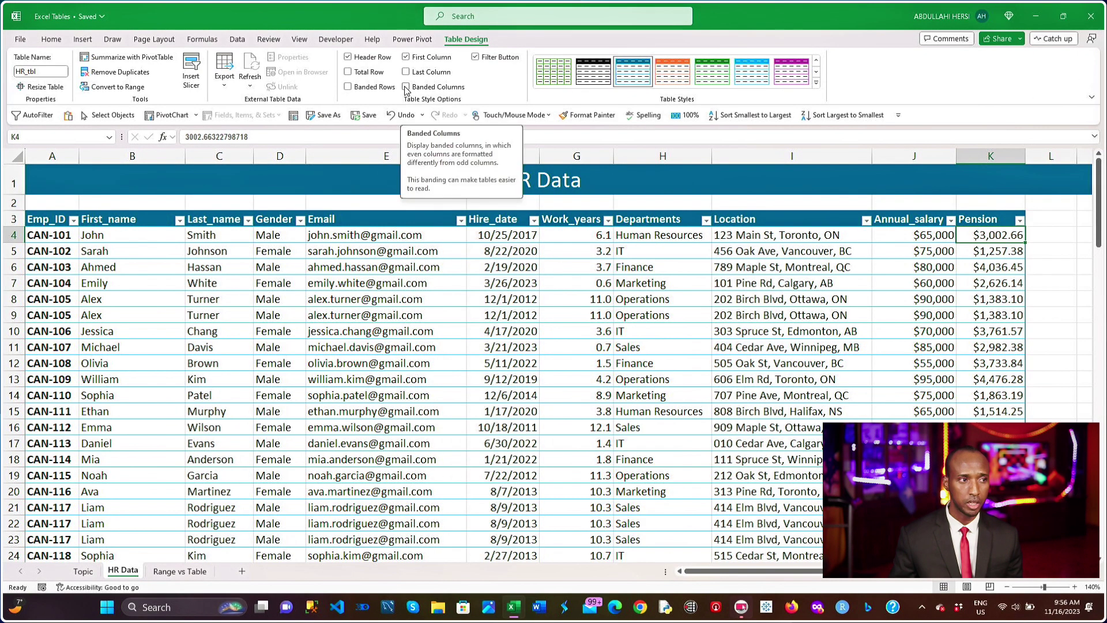
left_click(348, 87)
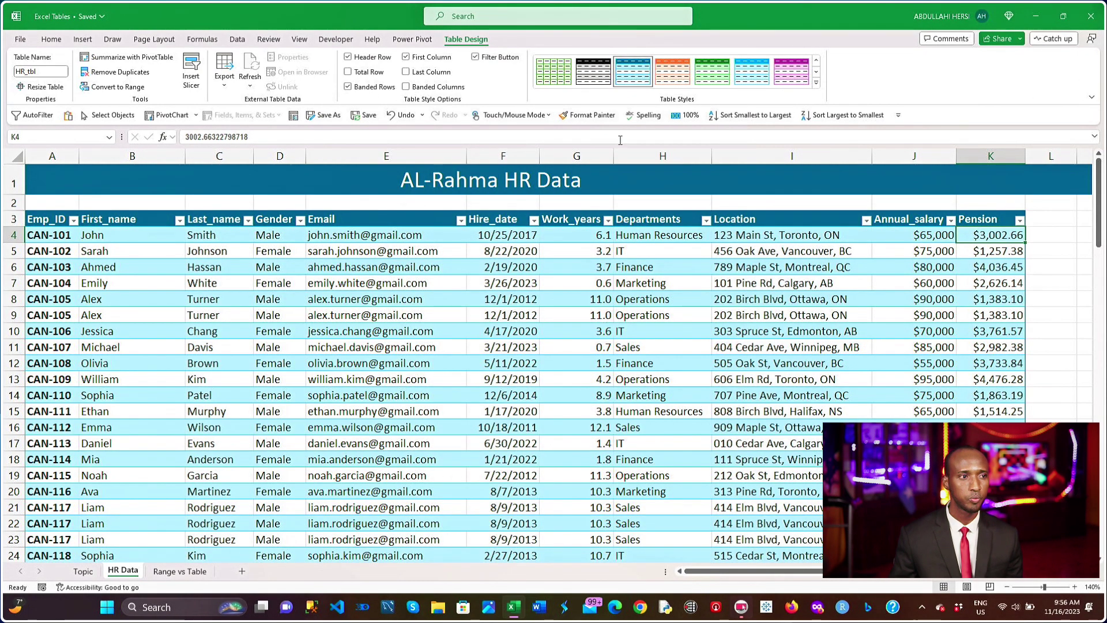
left_click(816, 83)
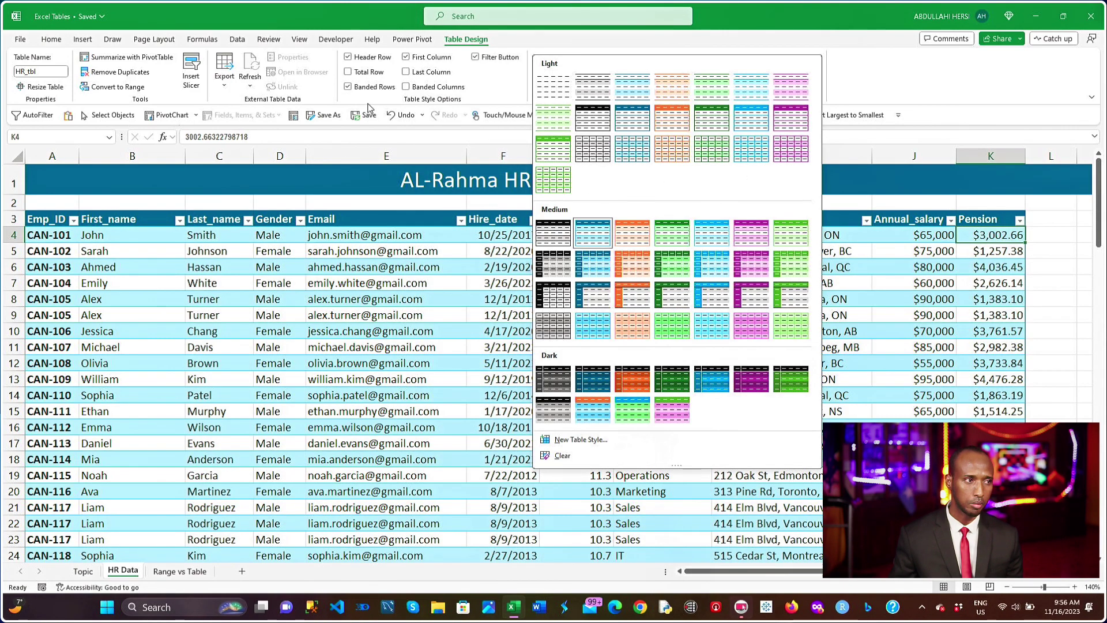
left_click(407, 87)
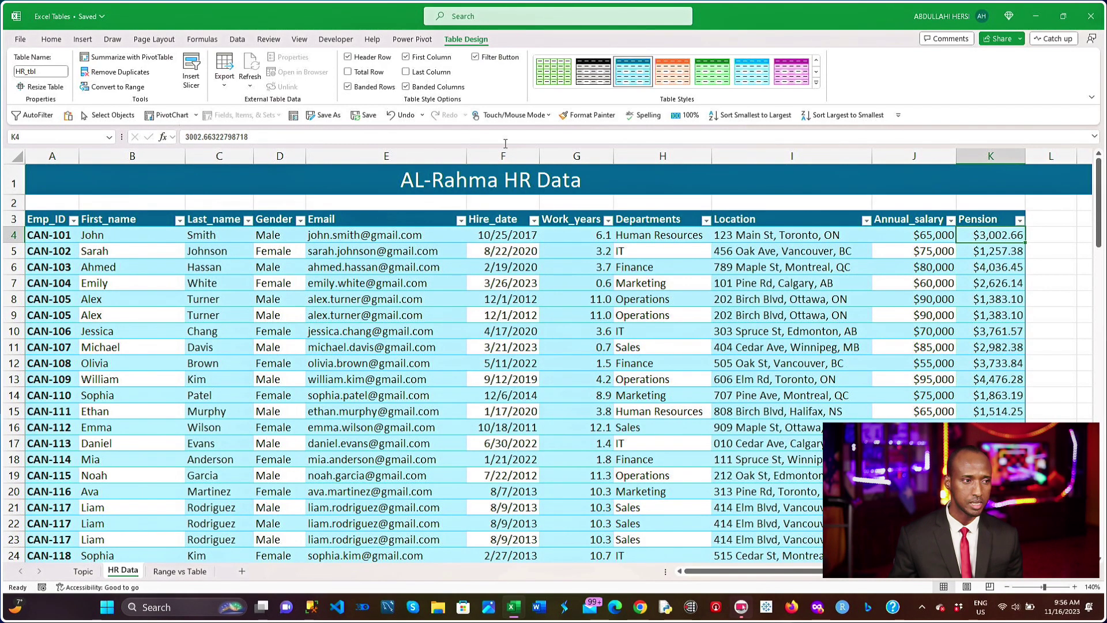
left_click(406, 88)
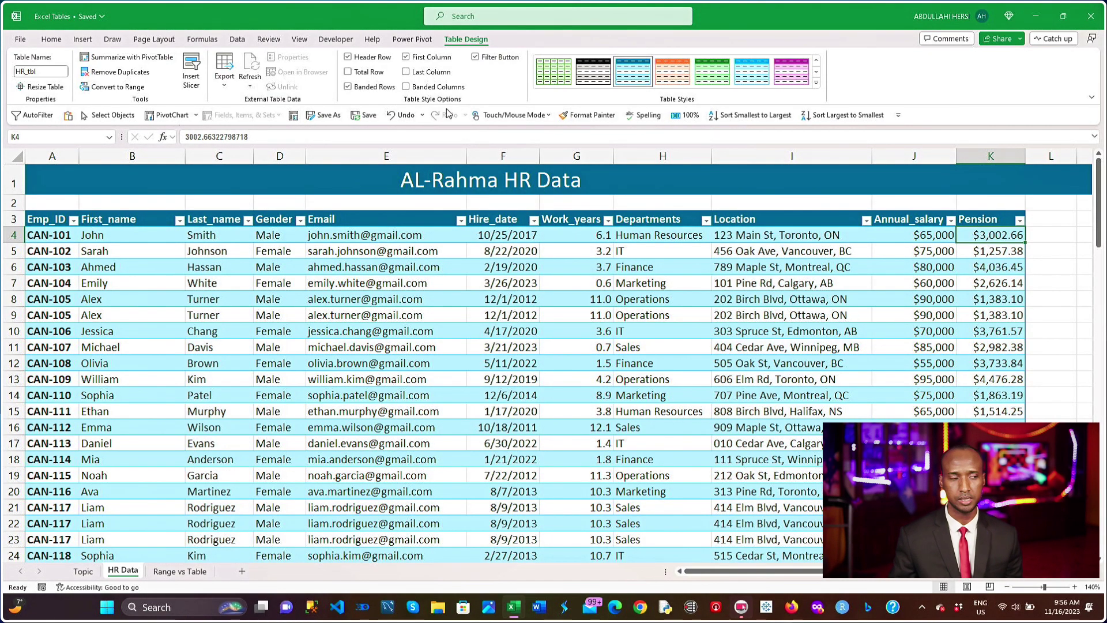
- Apply the light blue-lined table style and toggle Banded Rows
left_click(816, 82)
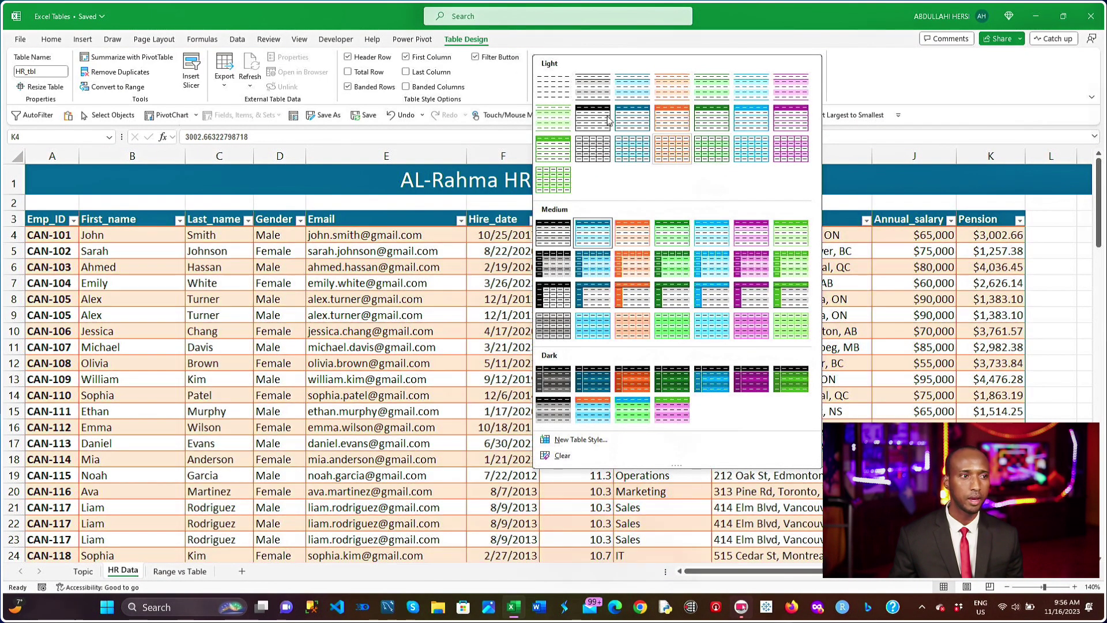
left_click(633, 117)
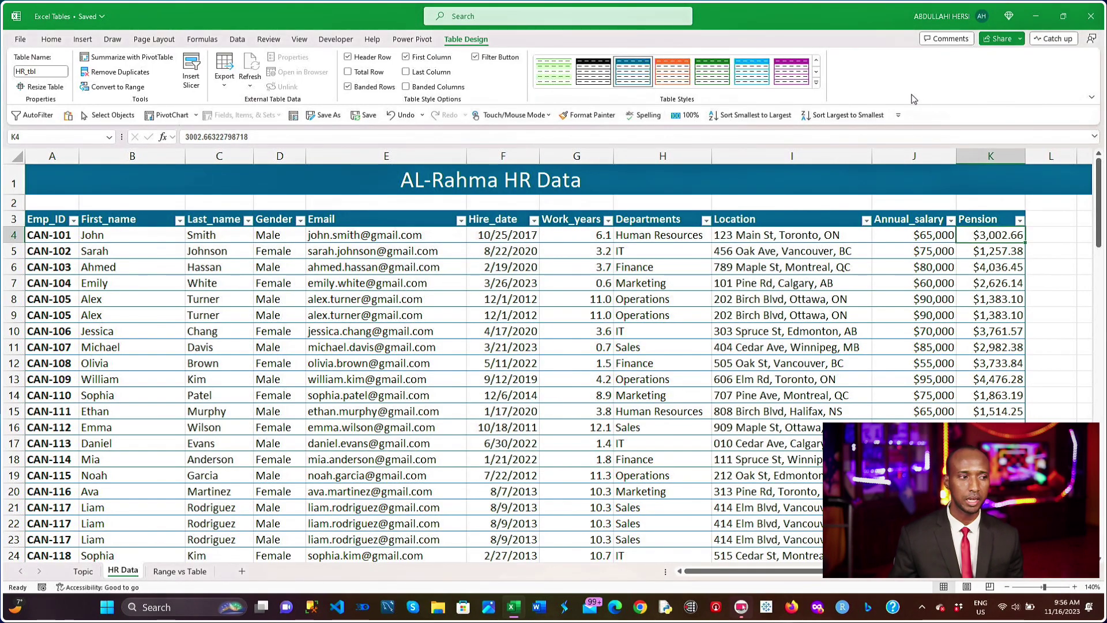
left_click(817, 85)
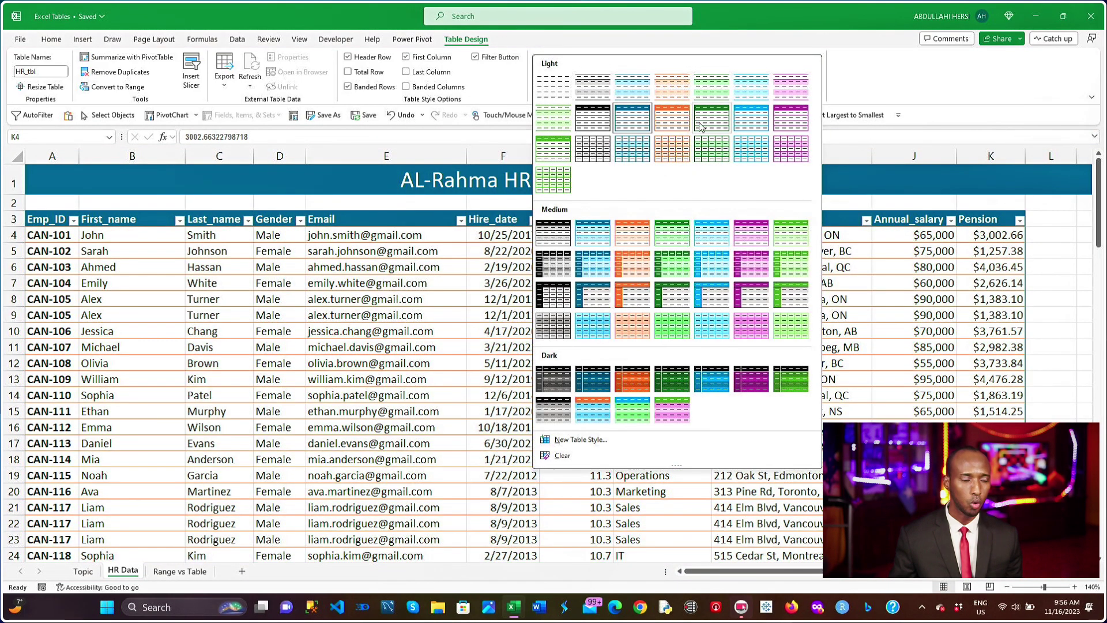
left_click(928, 144)
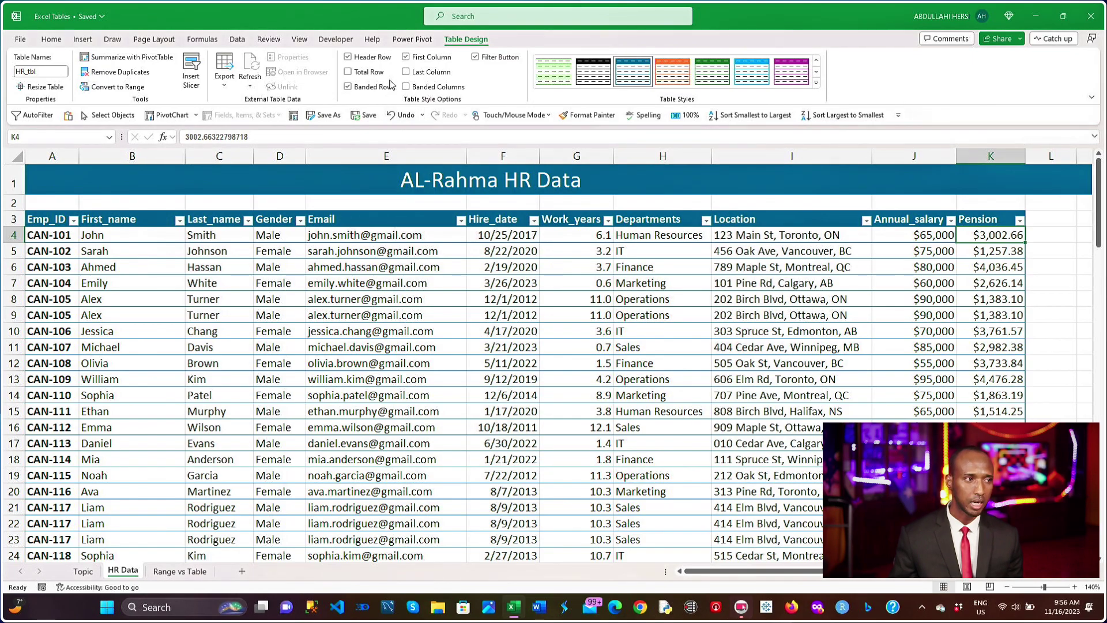
left_click(349, 87)
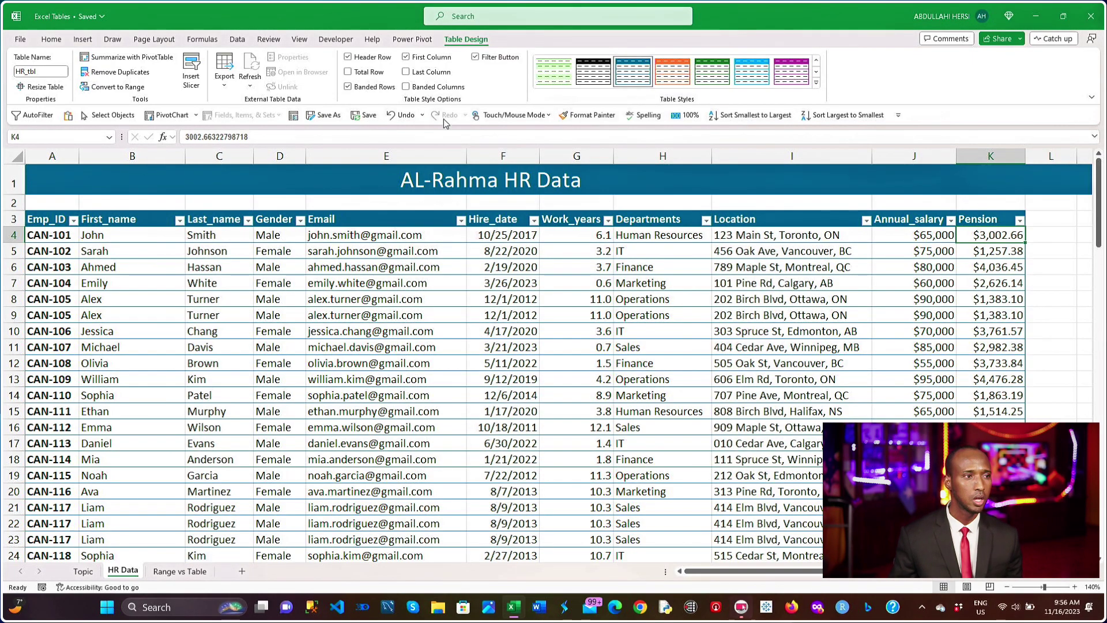
- Test bold First and Last Column, leaving only the Emp_ID column bold
left_click(406, 56)
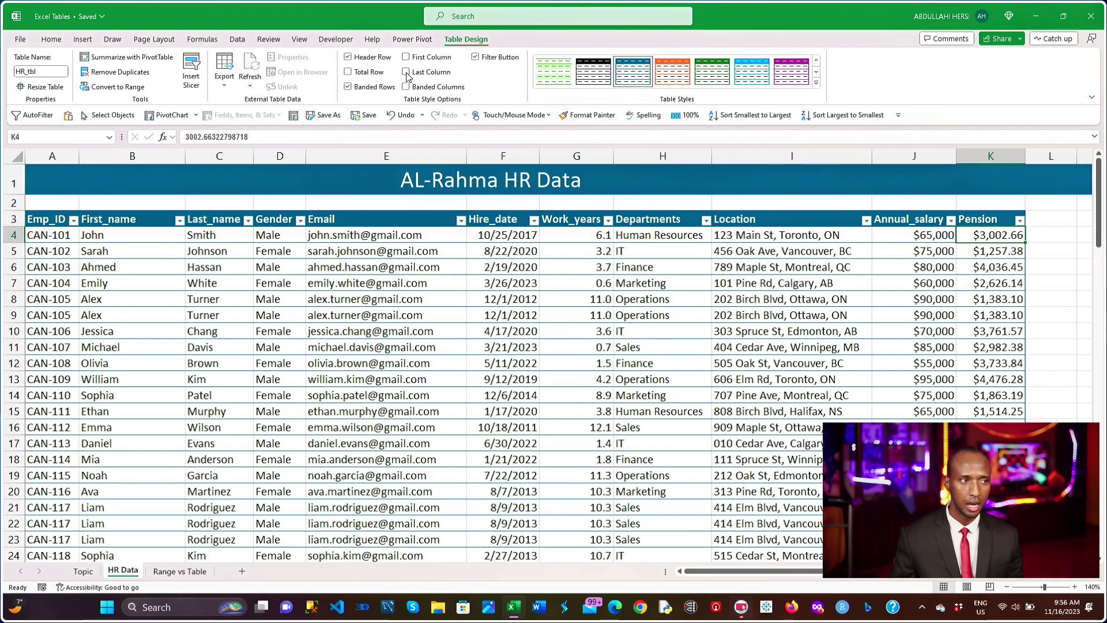
left_click(406, 73)
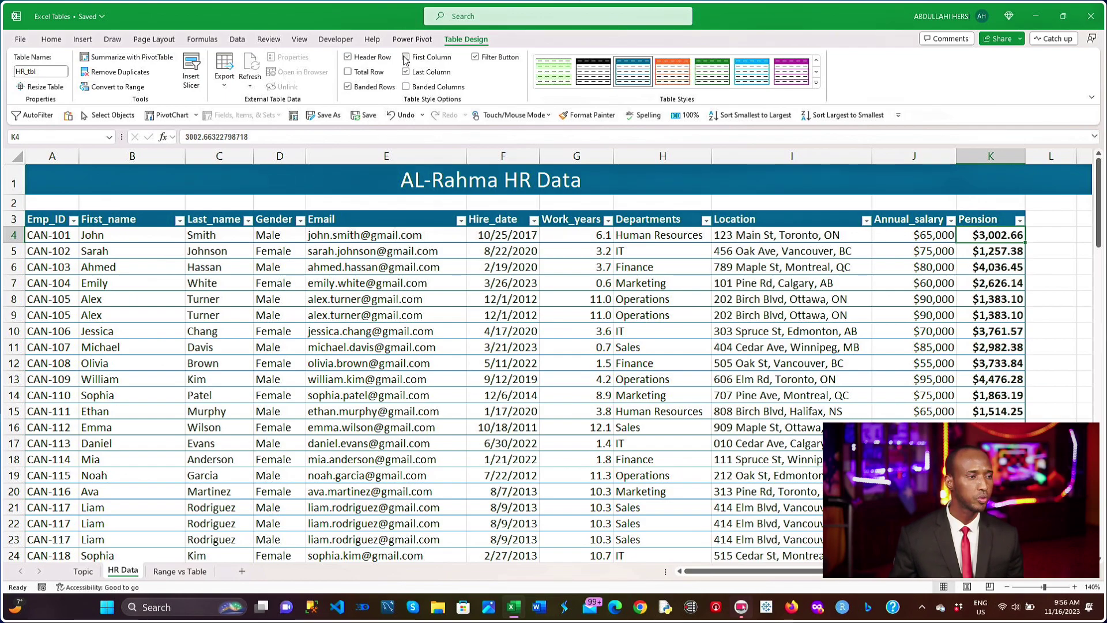
left_click(406, 57)
left_click(407, 72)
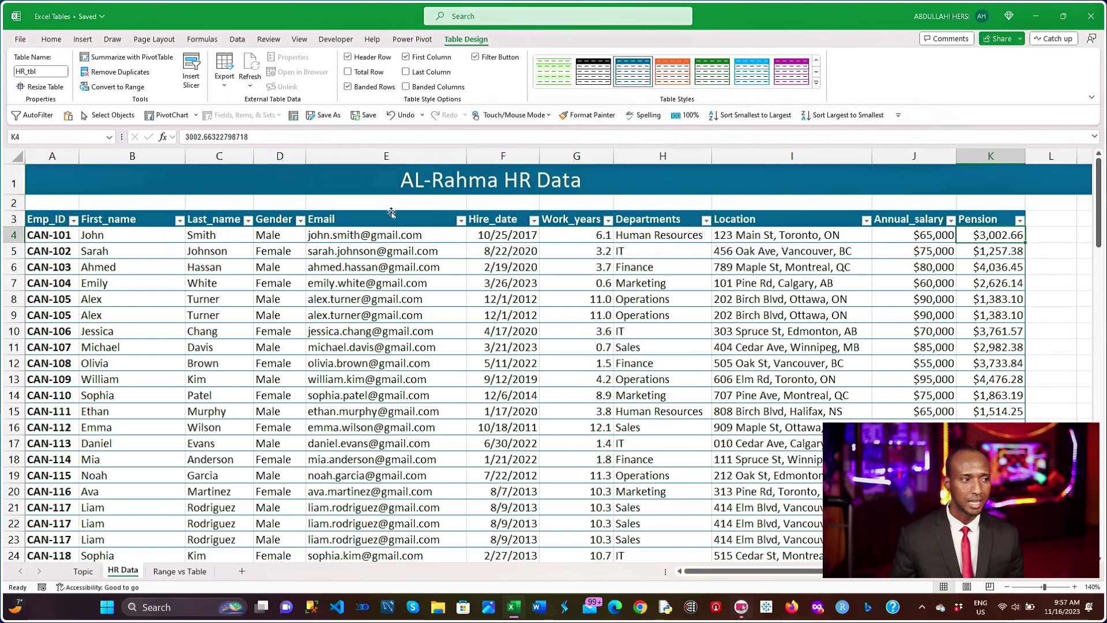
- Select the HR table's header row, then open and close the Email filter without changes
left_click_drag(60, 224, 255, 226)
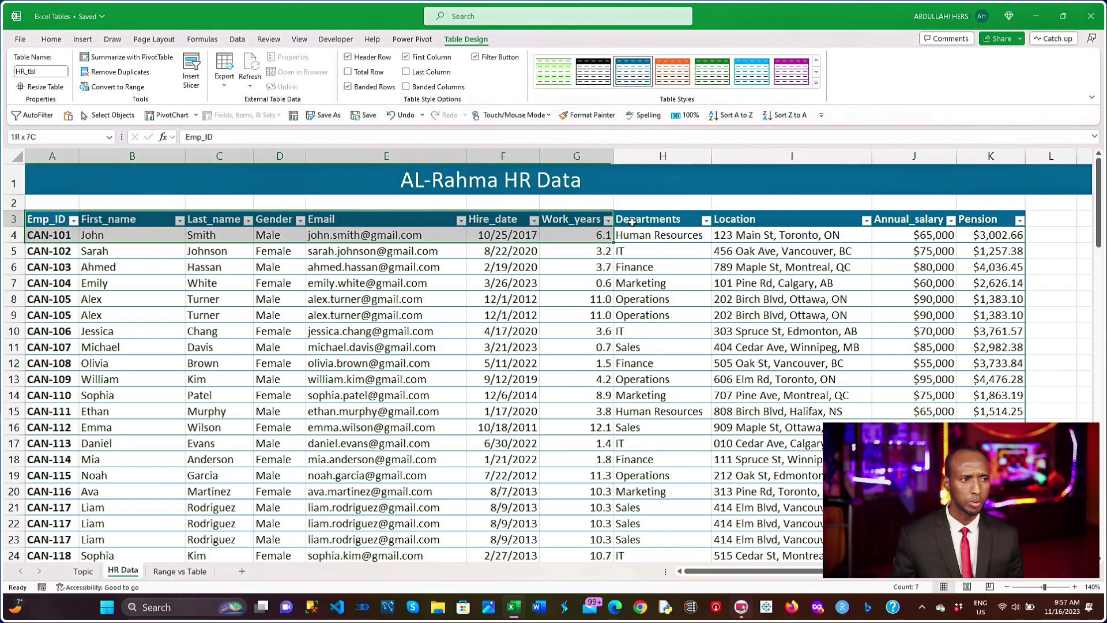
left_click_drag(256, 226, 987, 226)
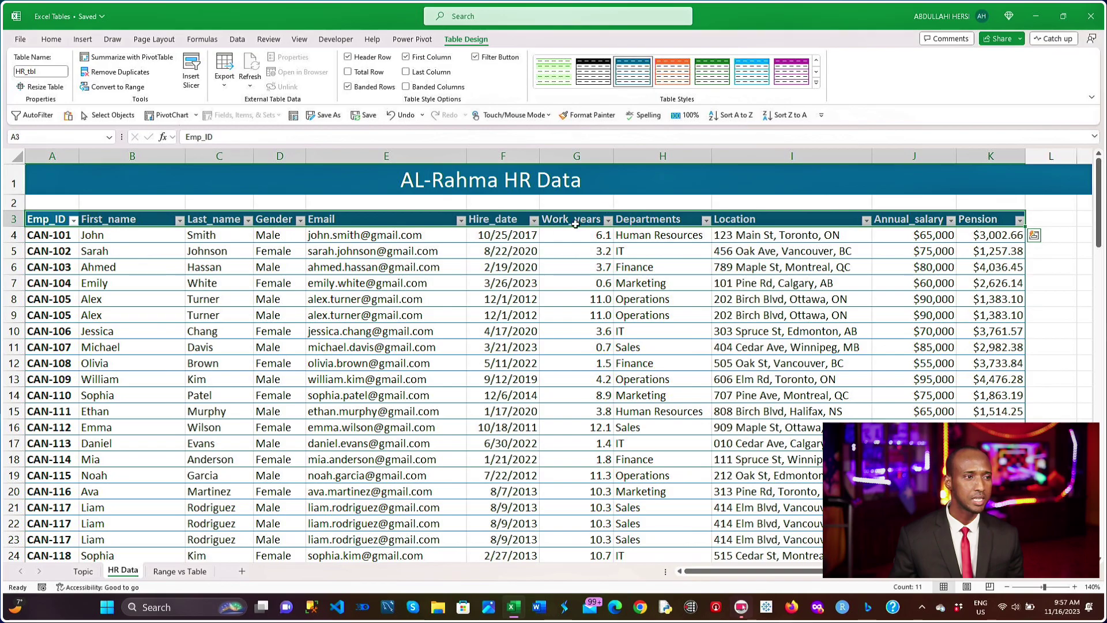
left_click(430, 283)
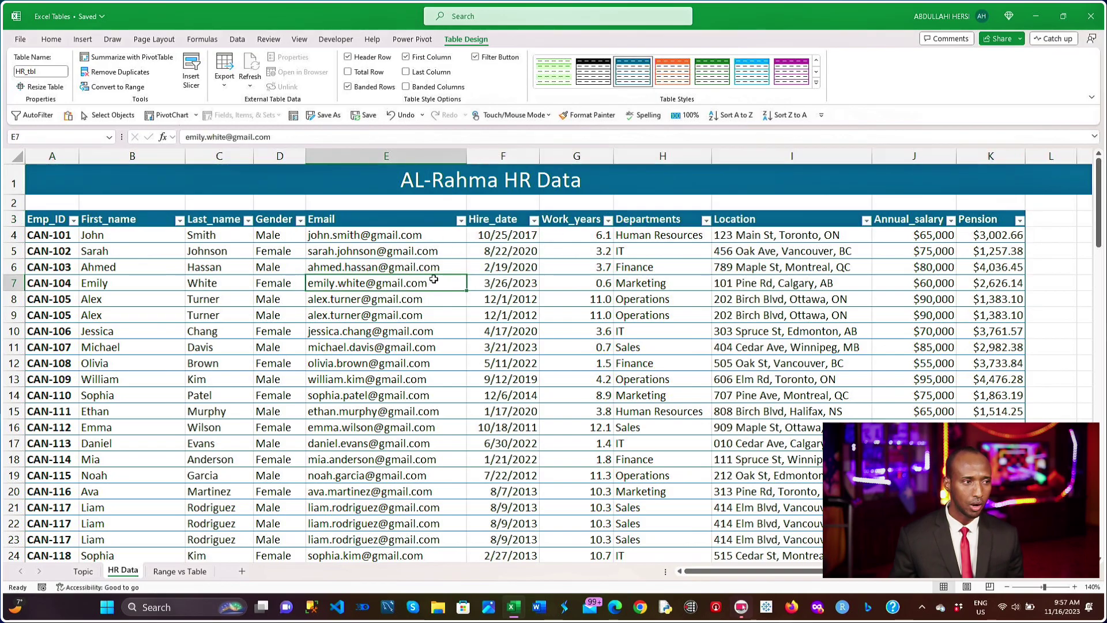
left_click(461, 220)
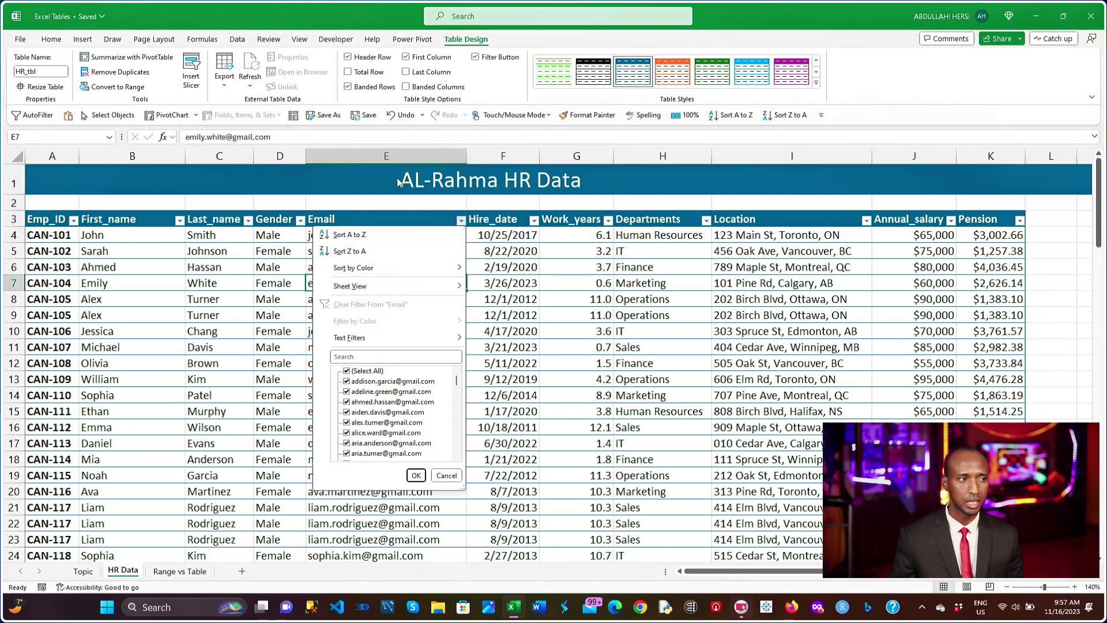
left_click(378, 183)
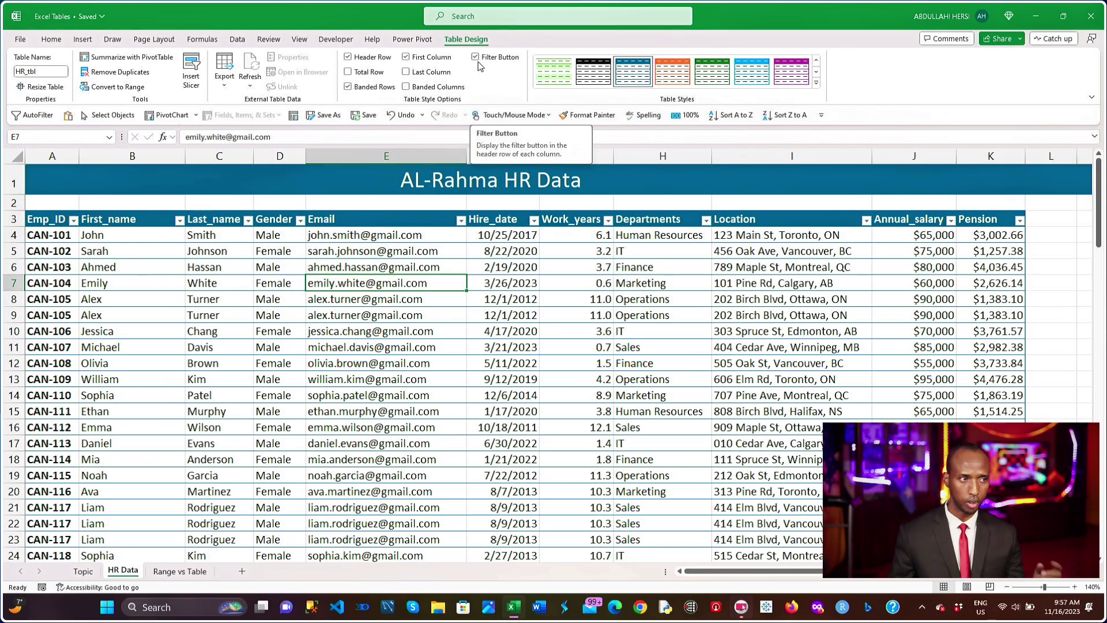
- Toggle the table's Filter Button off, on and off, leaving the headers without filter arrows
left_click(476, 58)
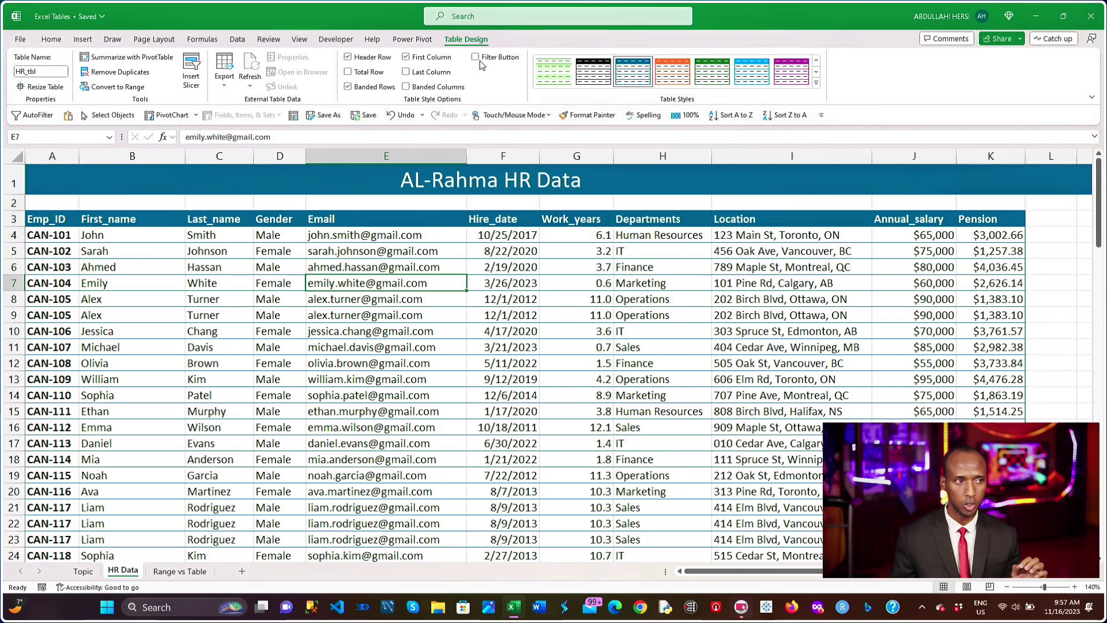
left_click(475, 58)
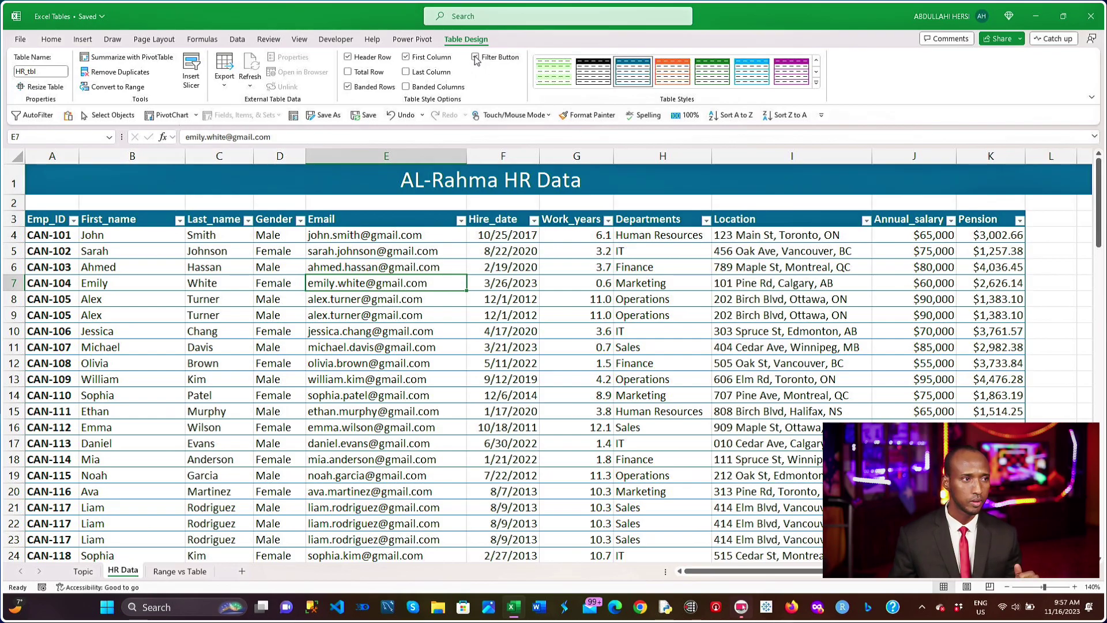
left_click(476, 57)
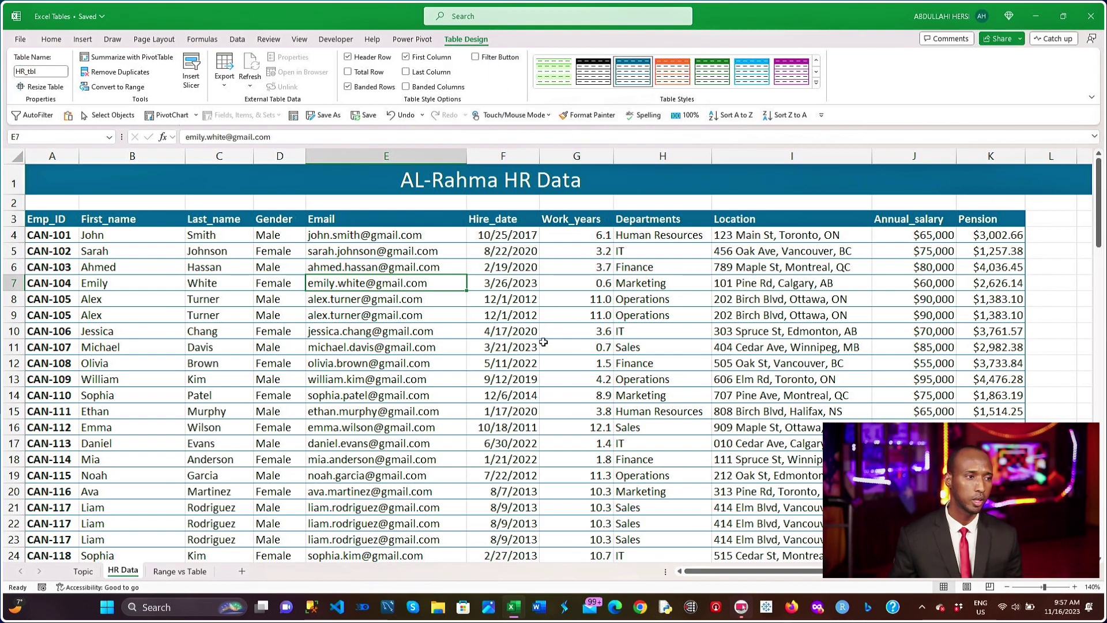
left_click(472, 314)
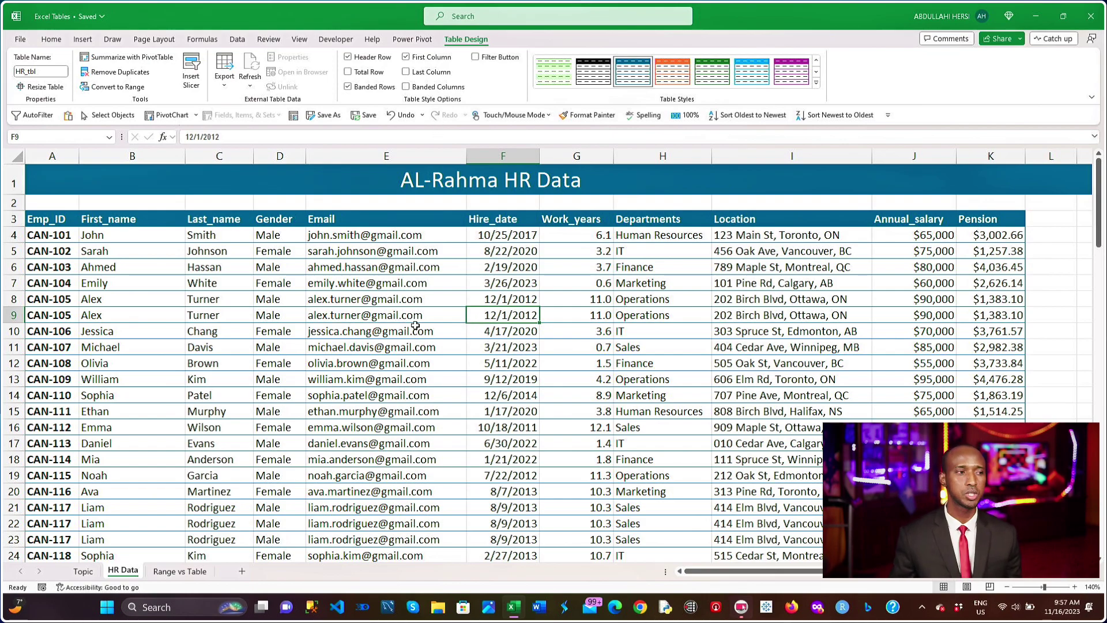
left_click(443, 302)
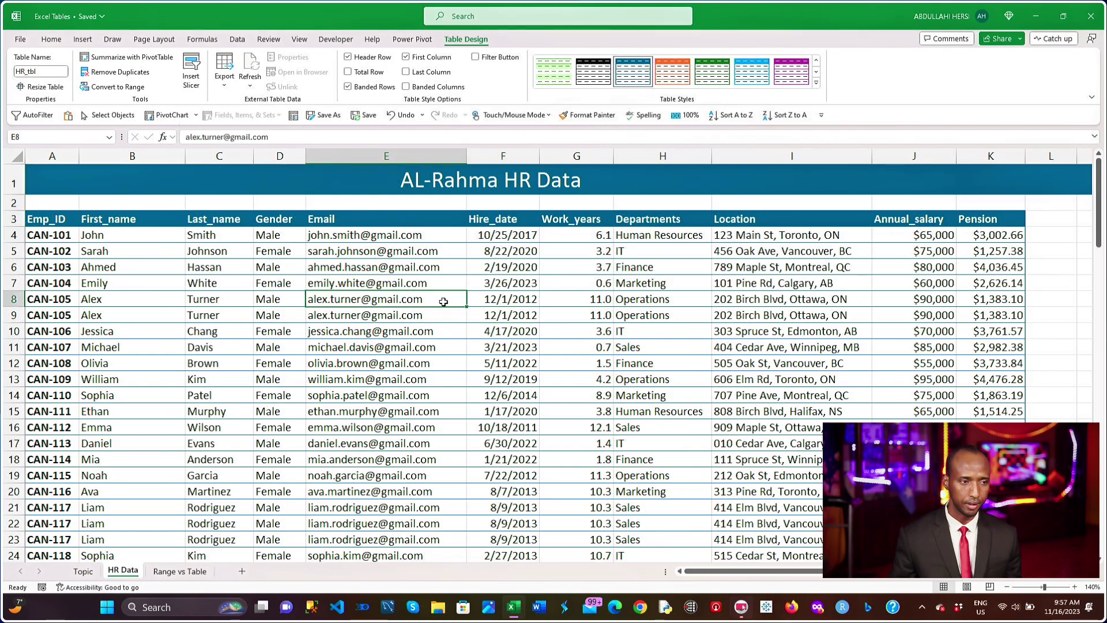
scroll(574, 320, "down", 2)
scroll(574, 321, "up", 2)
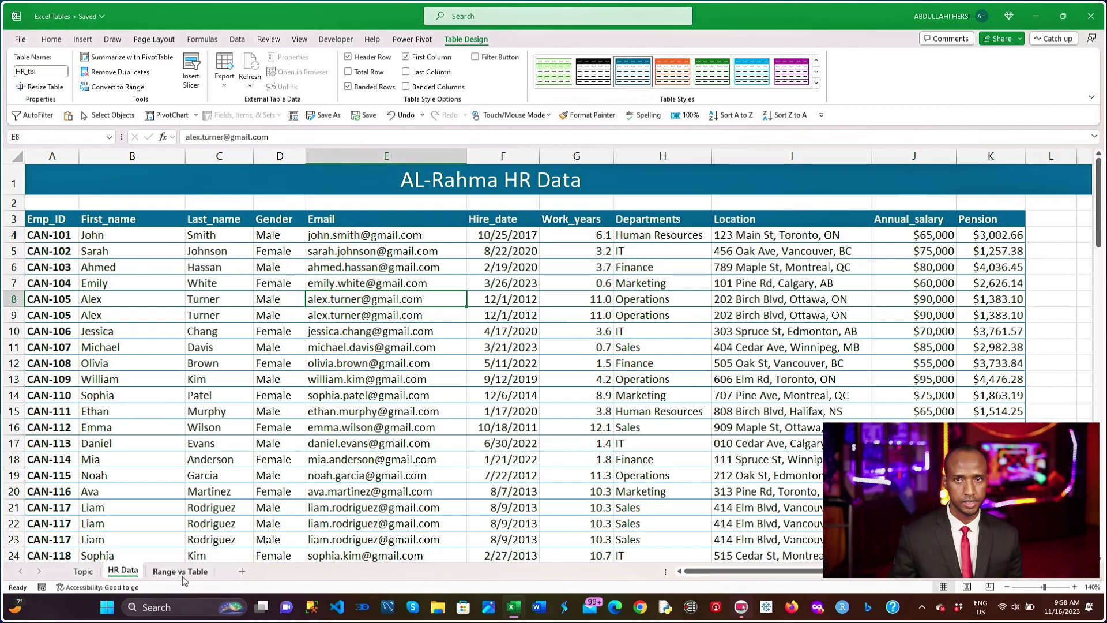
- Switch to the Range vs Table sheet and select cells in the upper and lower summaries
left_click(191, 573)
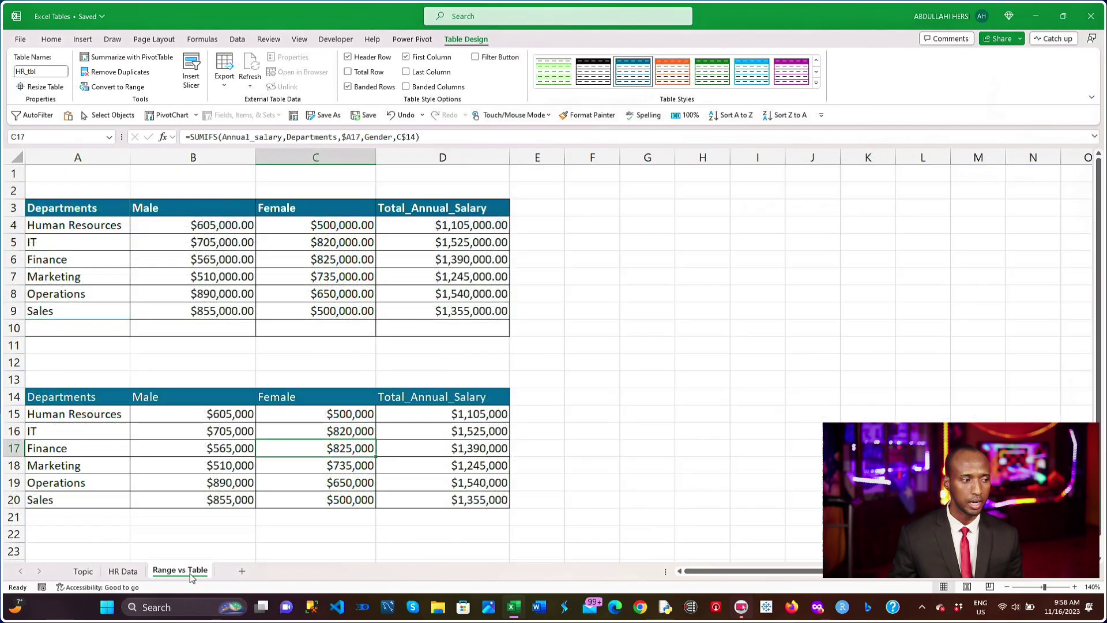
left_click(116, 259)
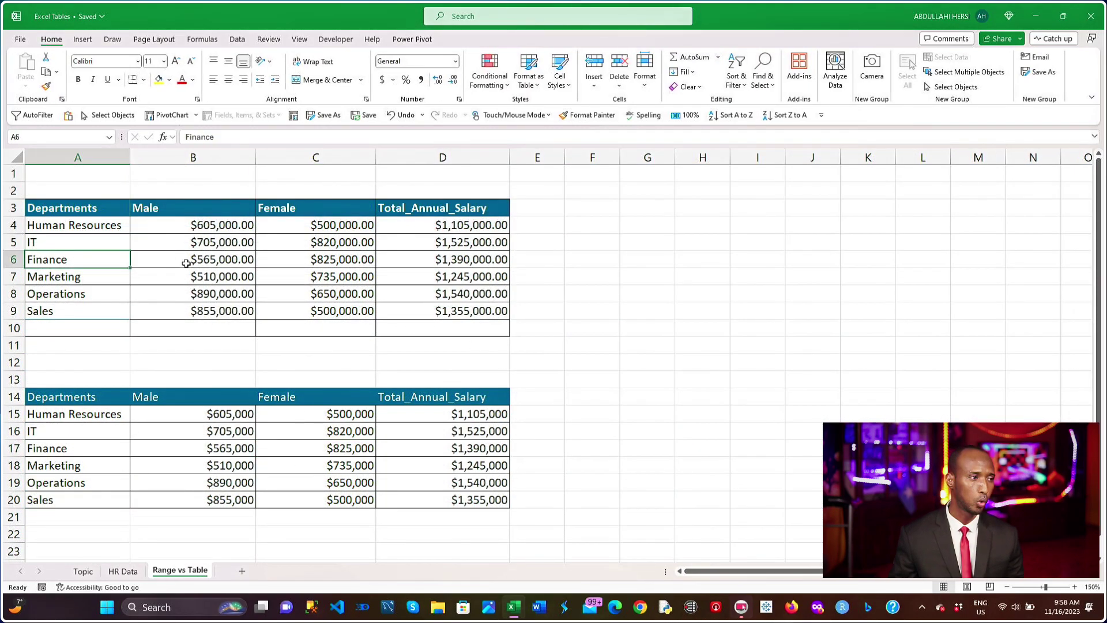
left_click(193, 259)
mouse_move(44, 399)
left_mouse_down()
mouse_move(388, 457)
mouse_move(440, 485)
left_mouse_up()
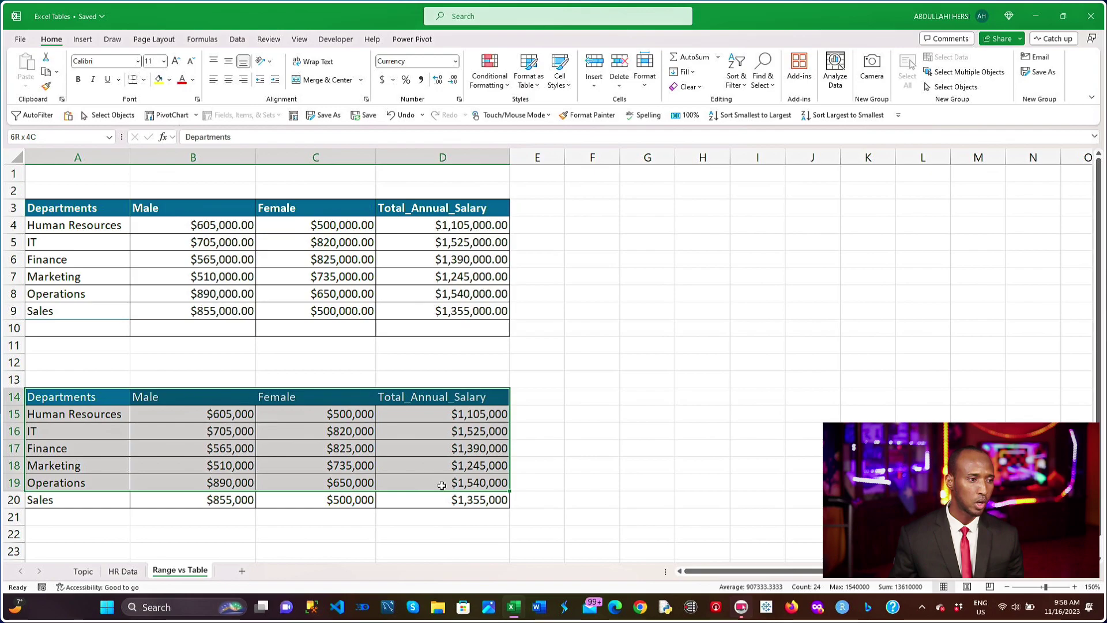
- Compare the SUMIFS formulas in C18, B4, B16, B5, C7 and B6 across both summaries
left_click(292, 462)
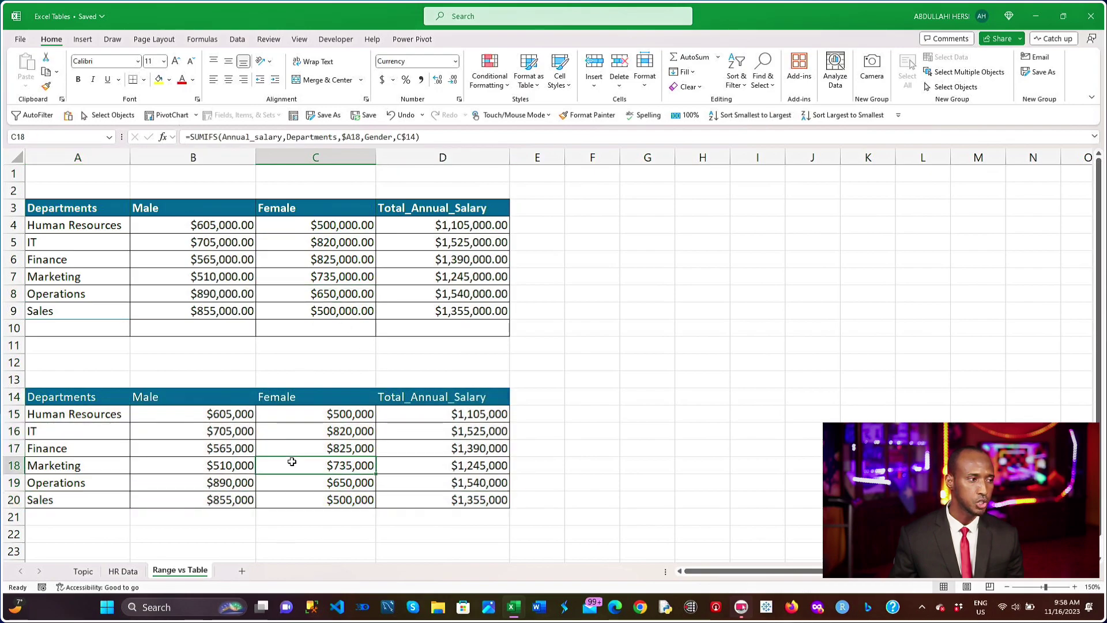
left_click(199, 232)
left_click(222, 434)
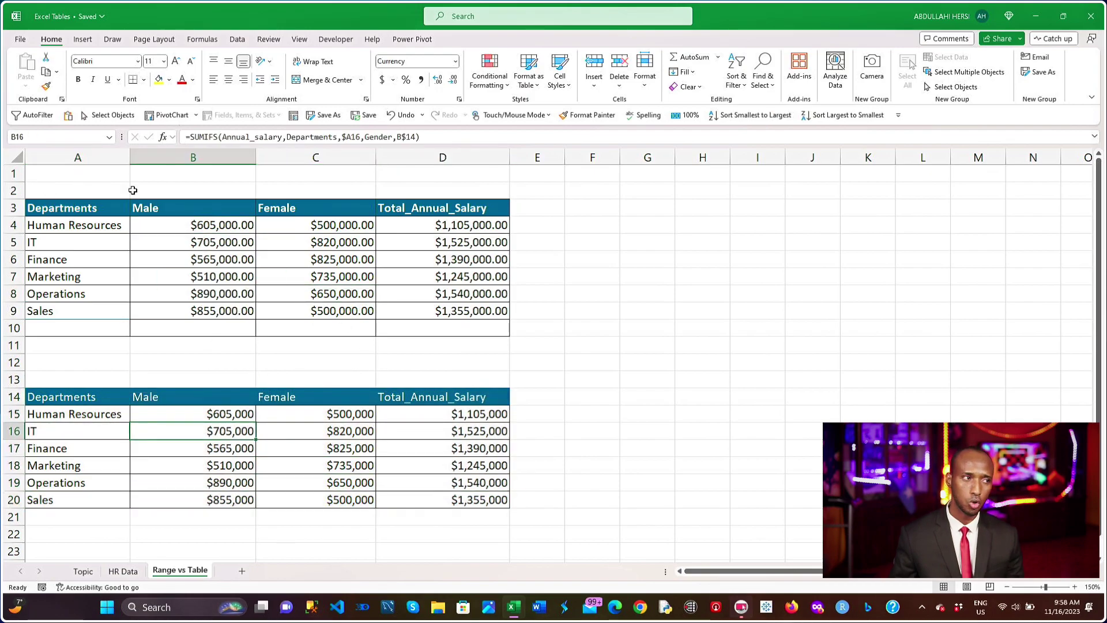
left_click(197, 239)
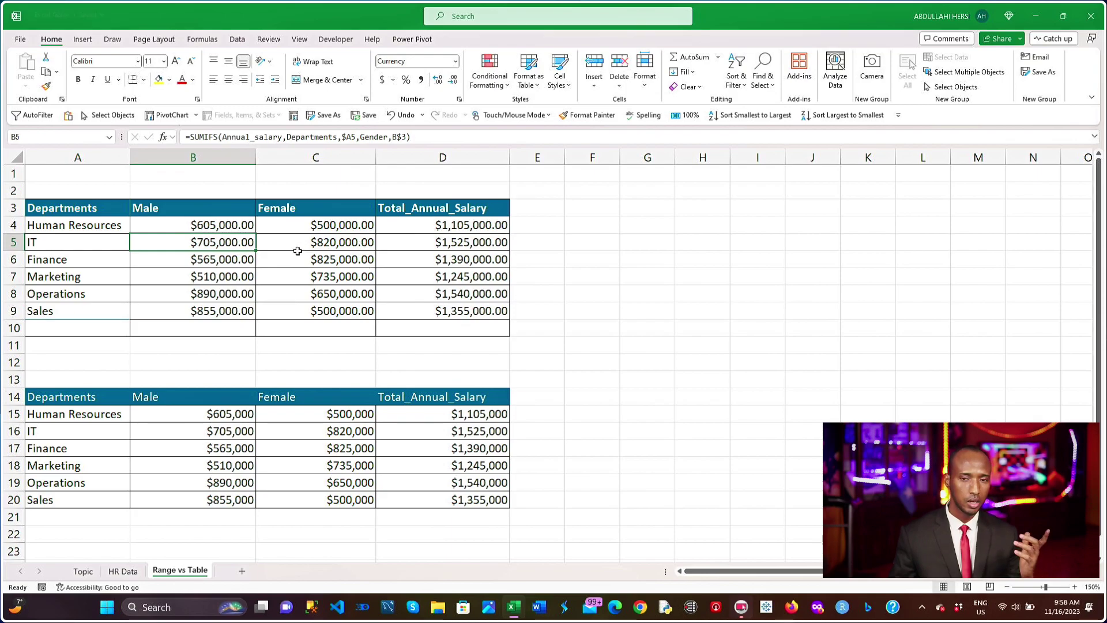
left_click(321, 271)
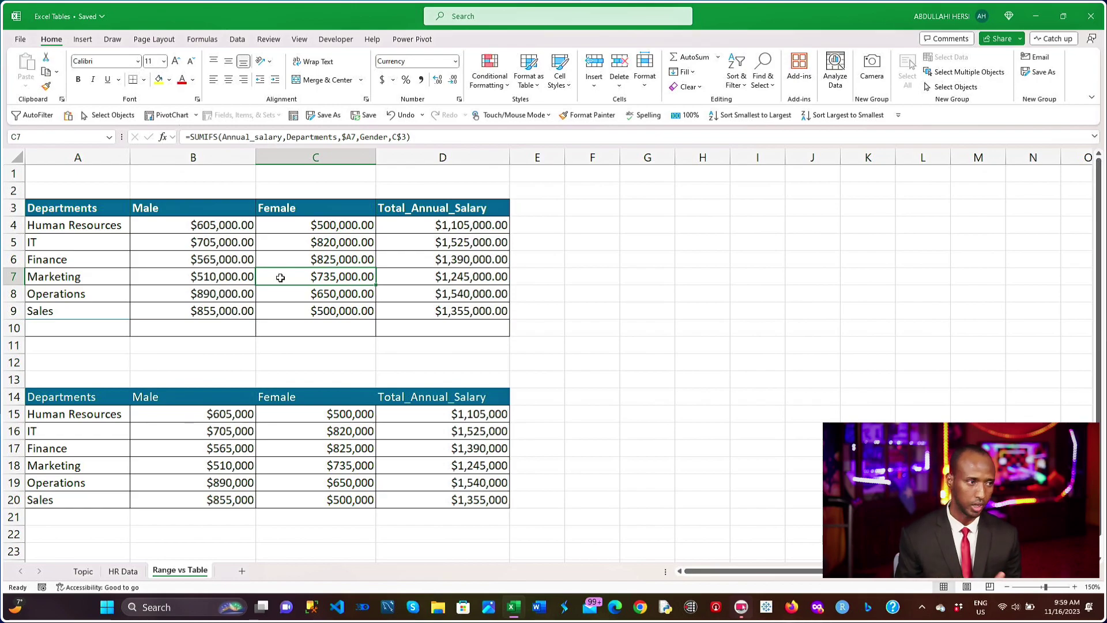
left_click(241, 418)
left_click(254, 267)
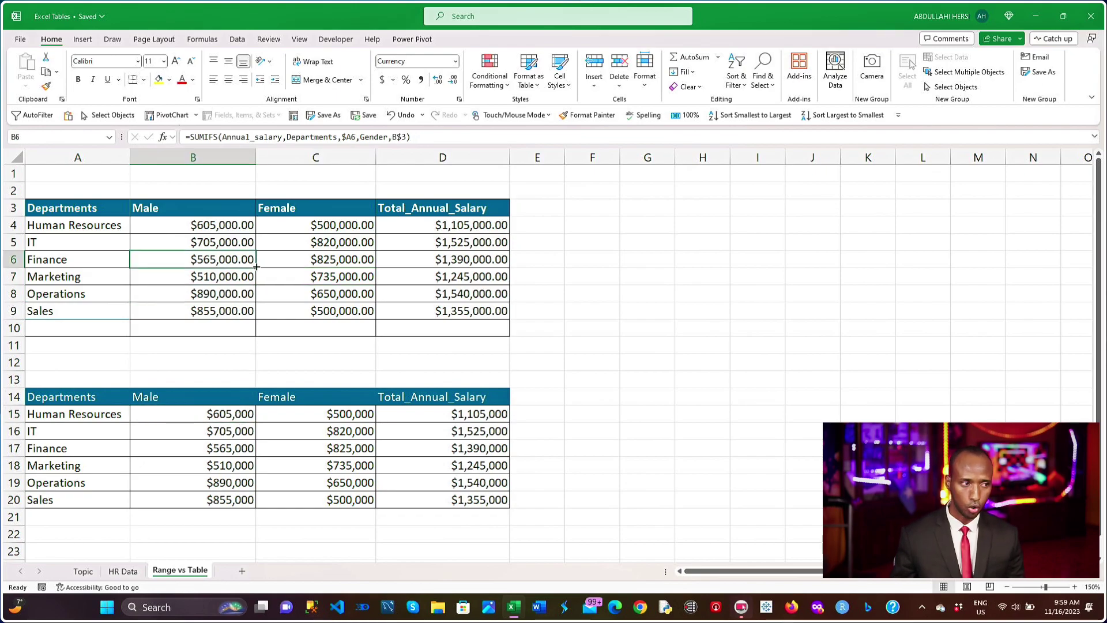
left_click(370, 277)
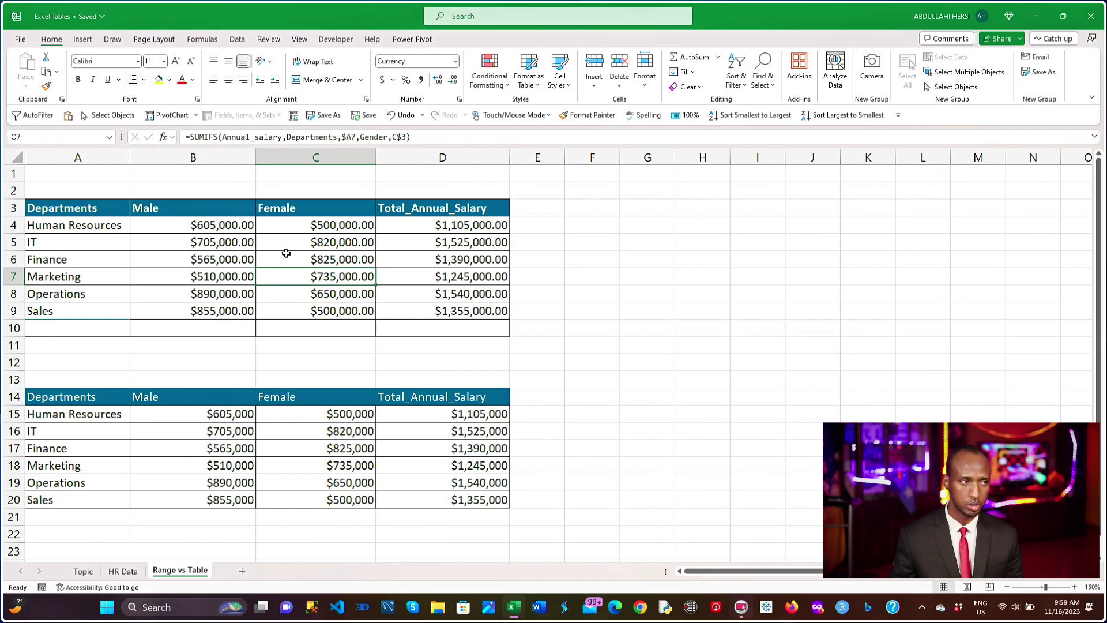
left_click(83, 40)
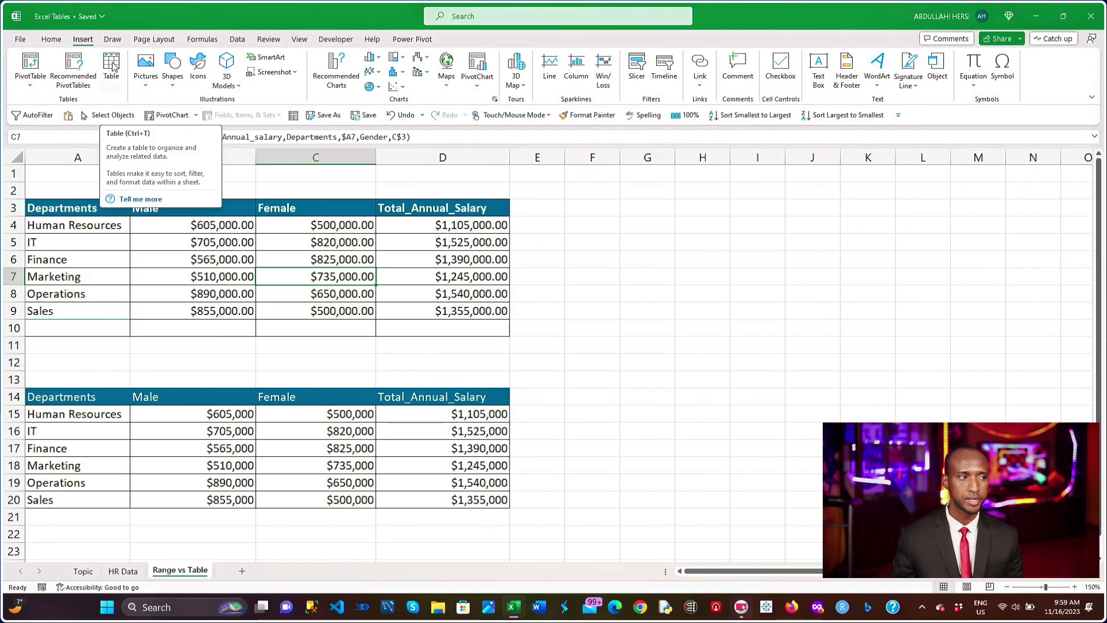
- Convert range $A$3:$D$9 into a table with 'My table has headers' checked
left_click(114, 67)
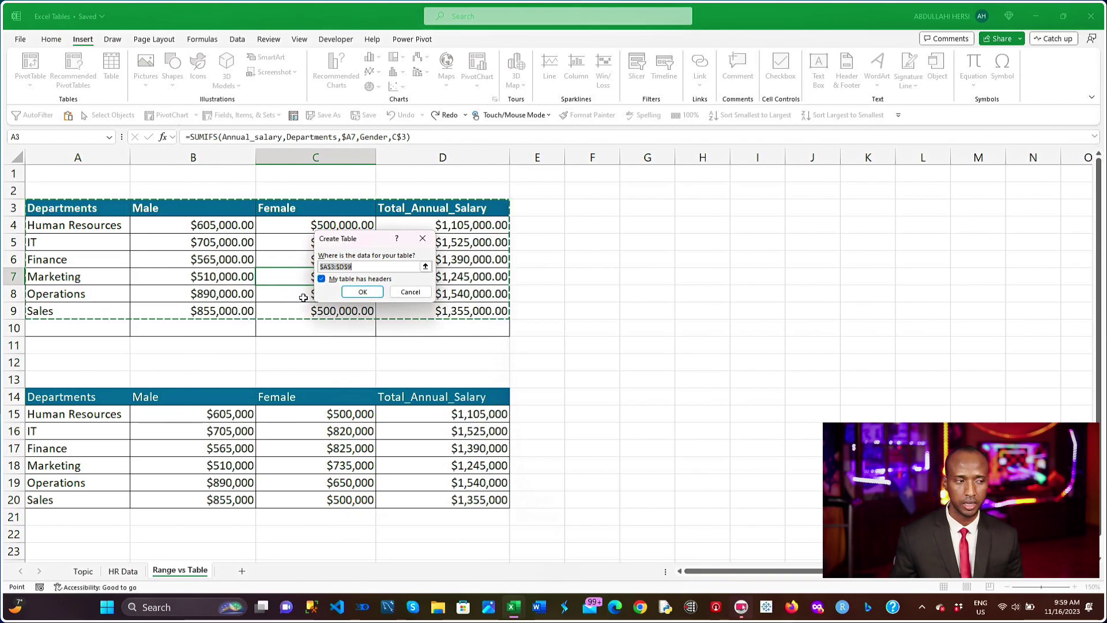
left_click(367, 292)
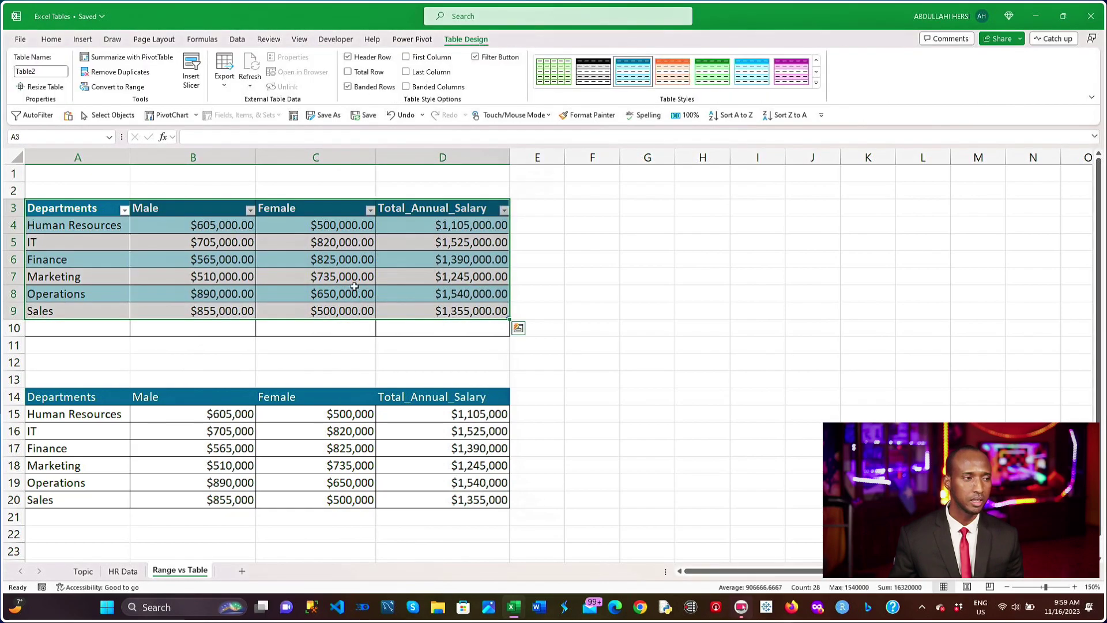
- Apply a light style to the new table and select its header row and formula cells
left_click(817, 83)
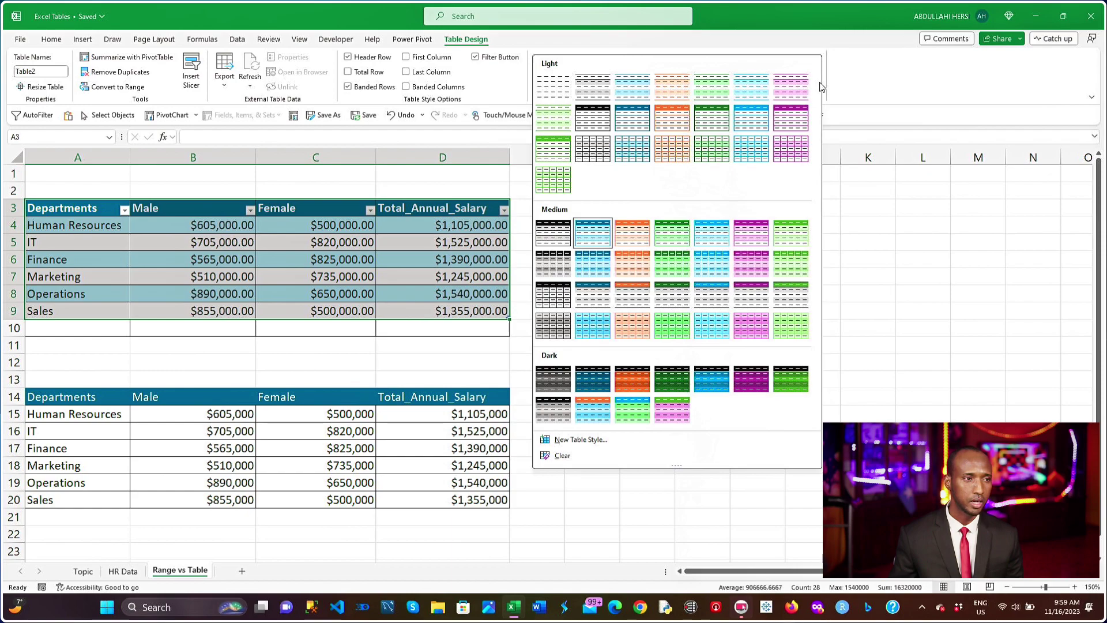
left_click(639, 119)
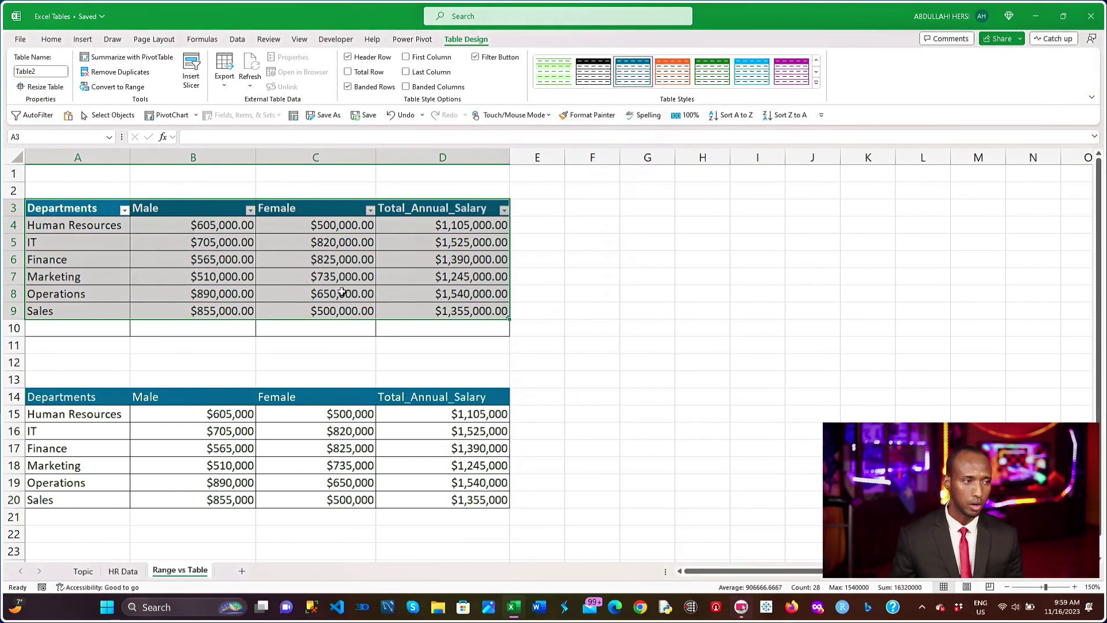
left_click(348, 278)
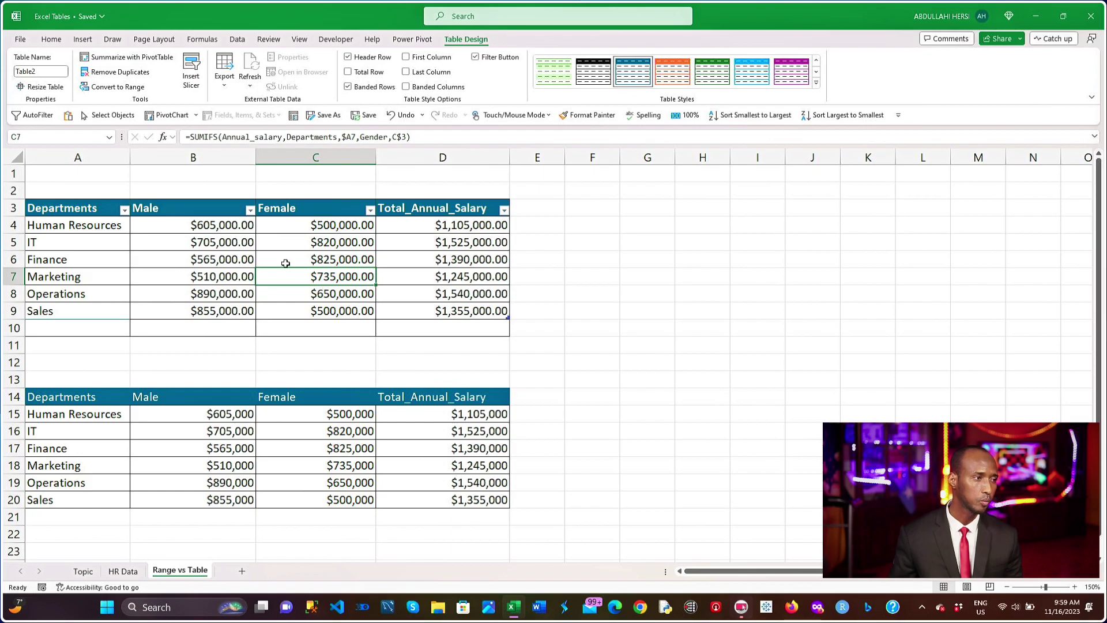
left_click_drag(60, 208, 454, 204)
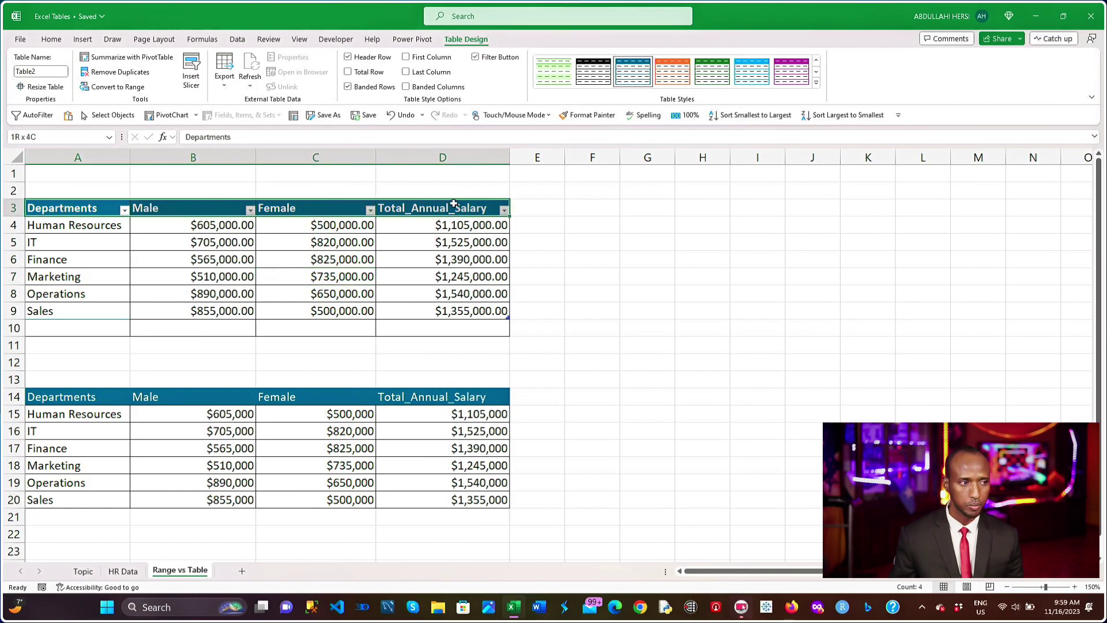
left_click(342, 242)
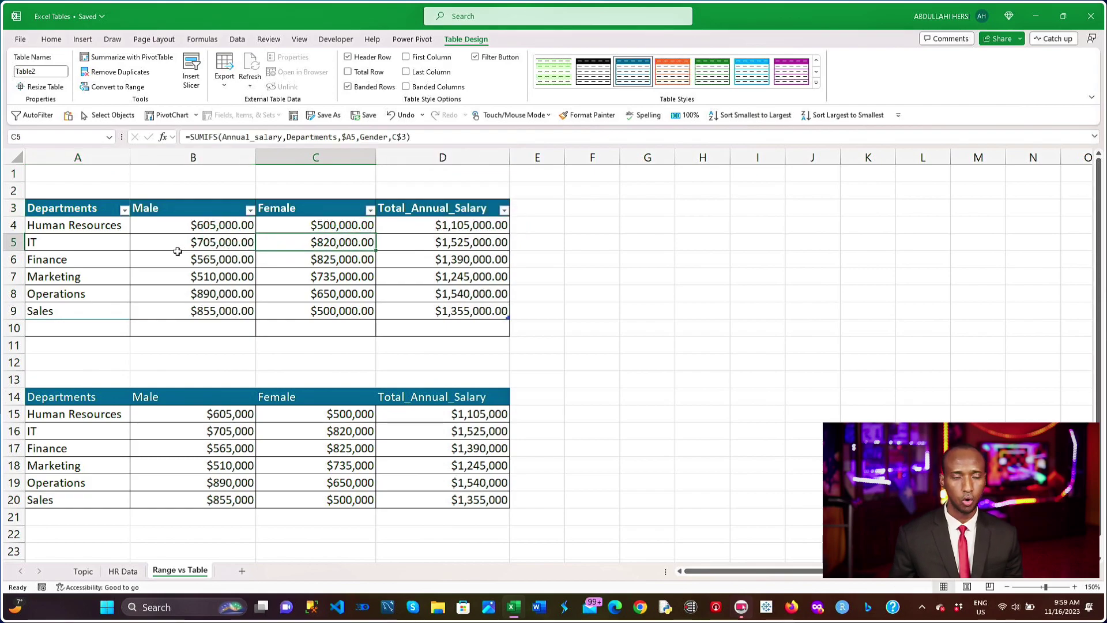
- Inspect the lower range's header row A14:D14 and its C15 and D15 formulas, then select D5 above
left_click_drag(64, 399, 422, 397)
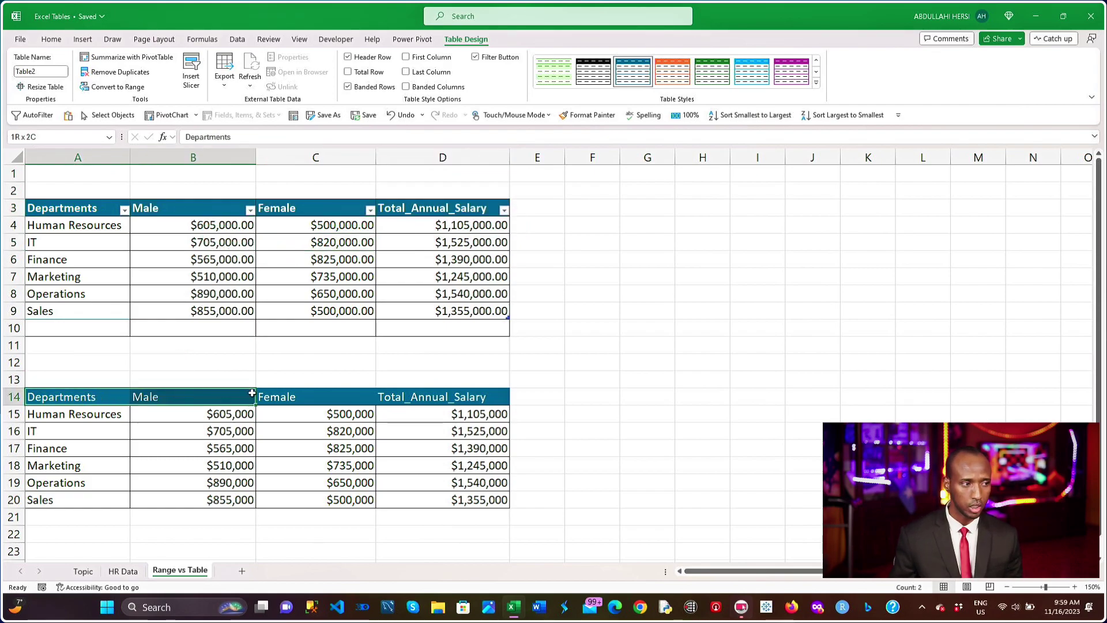
left_click(302, 412)
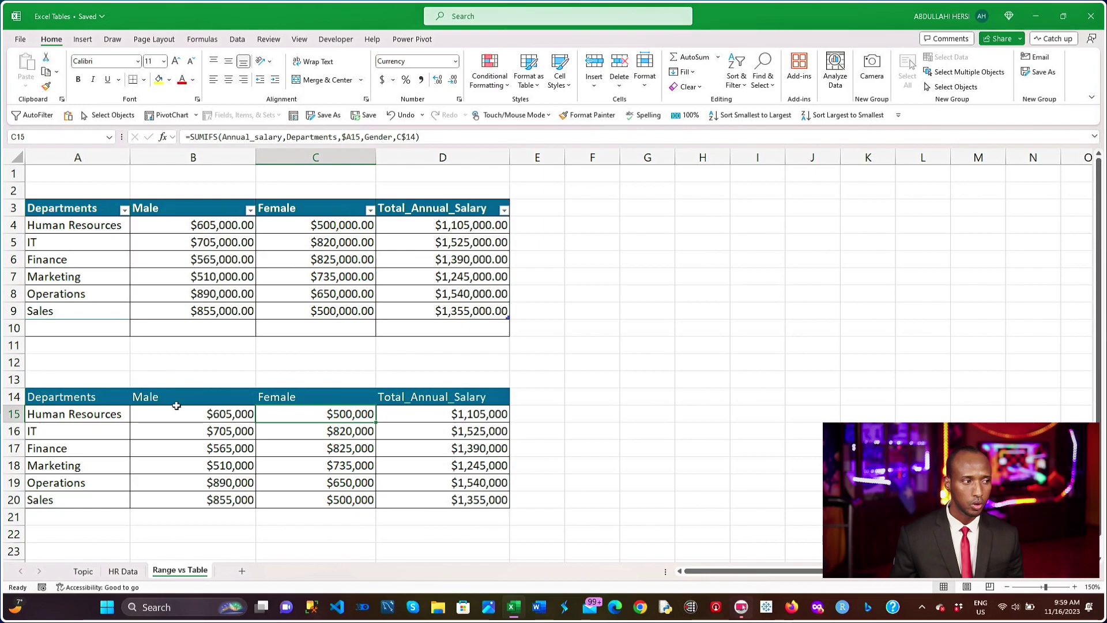
left_click_drag(64, 398, 490, 398)
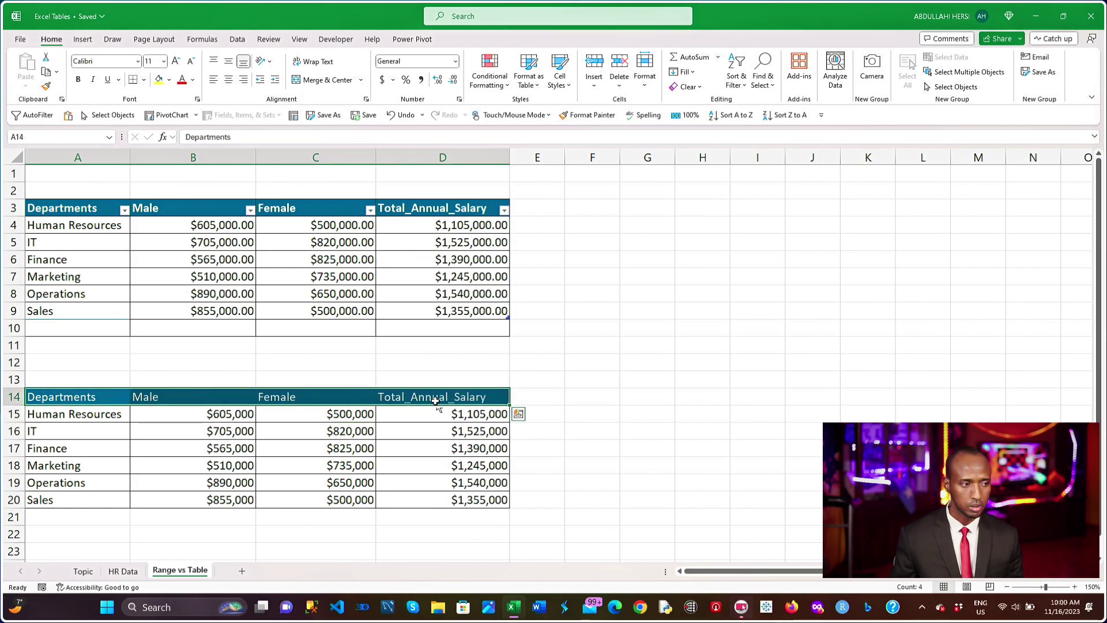
left_click(352, 414)
left_click_drag(58, 403, 404, 398)
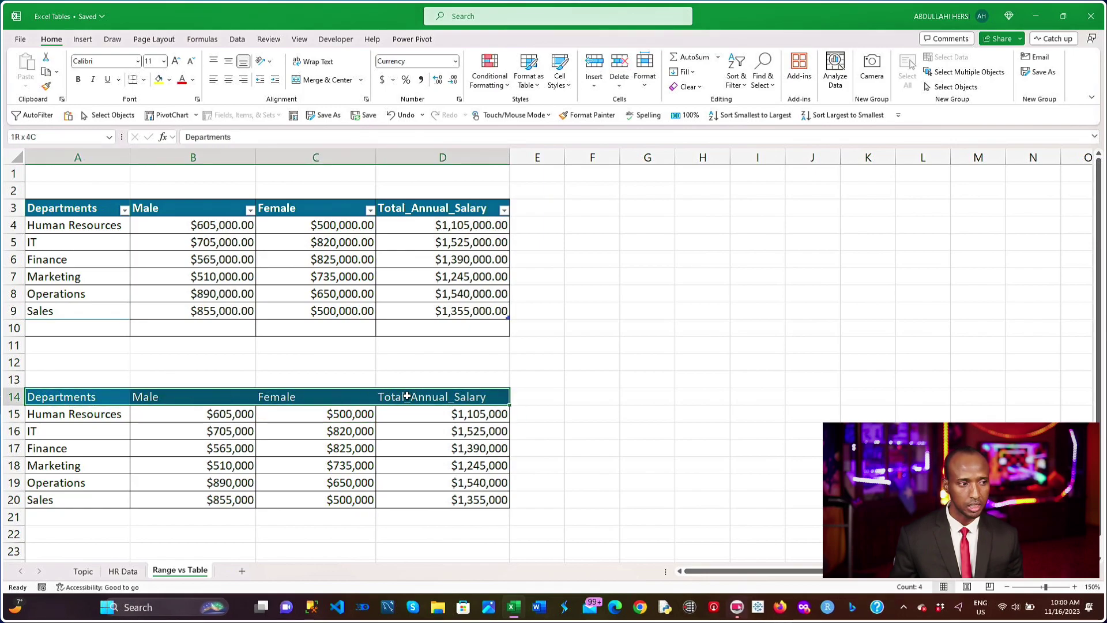
left_click(377, 415)
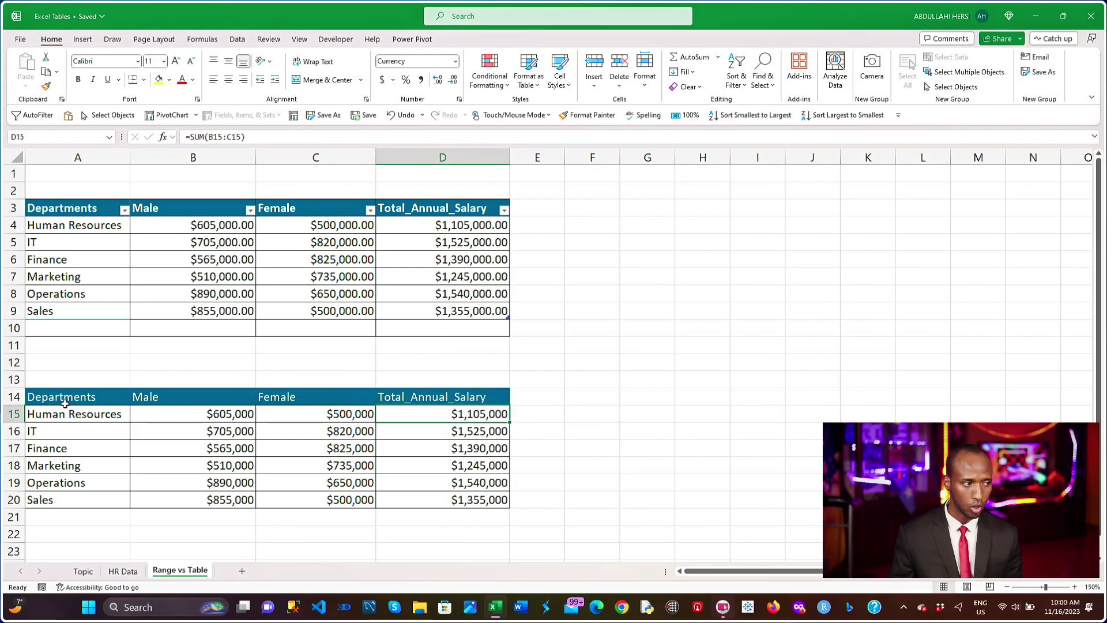
left_click_drag(62, 401, 455, 398)
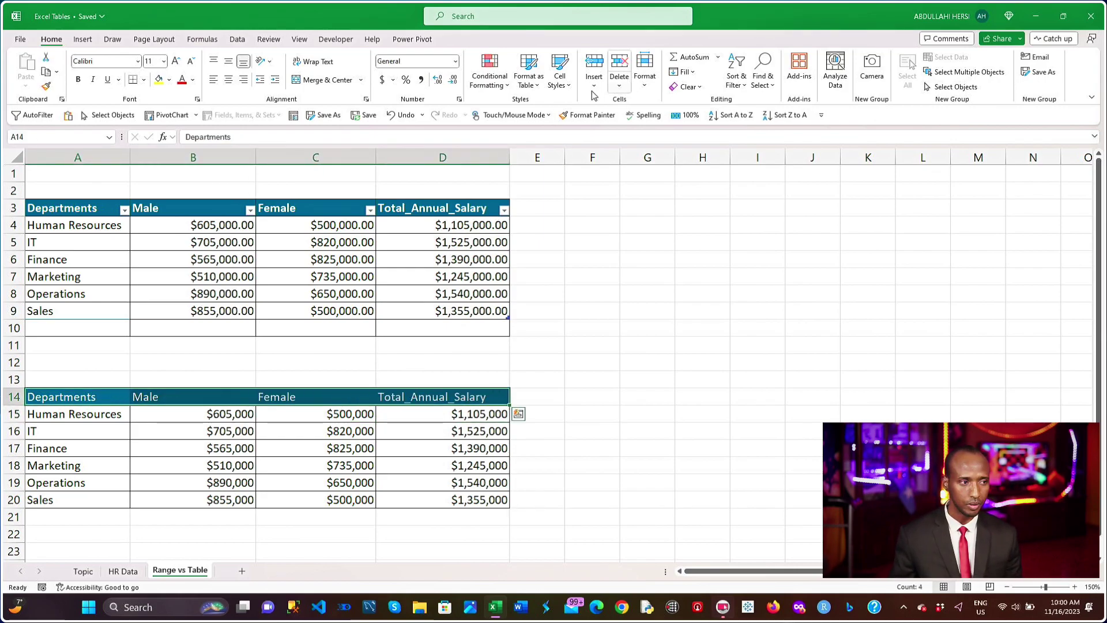
left_click(441, 245)
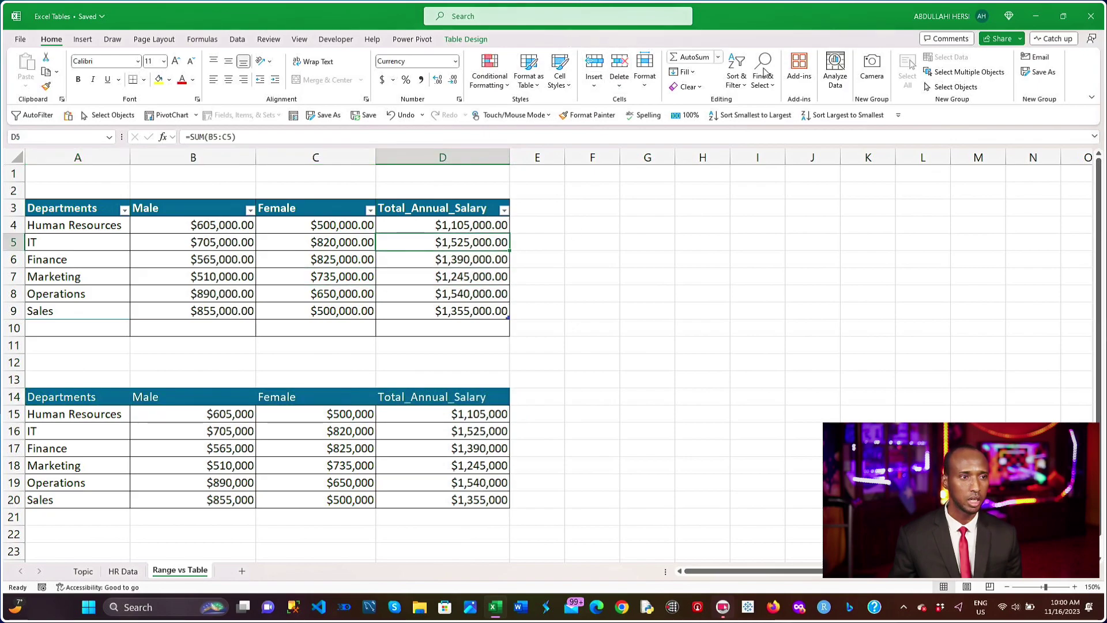
left_click(470, 40)
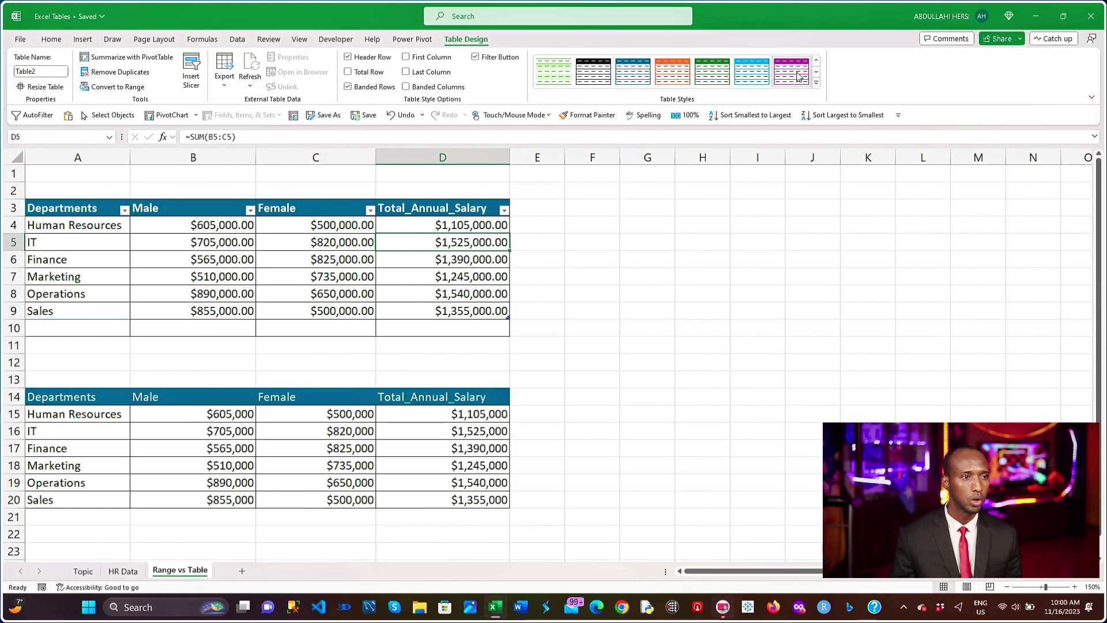
left_click(355, 245)
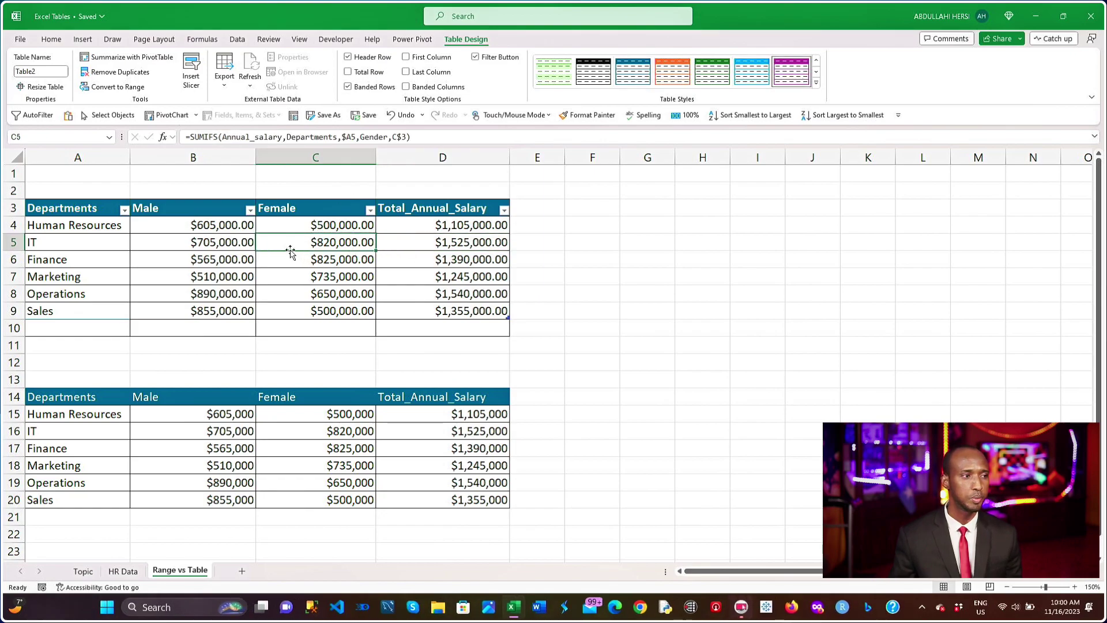
left_click_drag(52, 208, 439, 210)
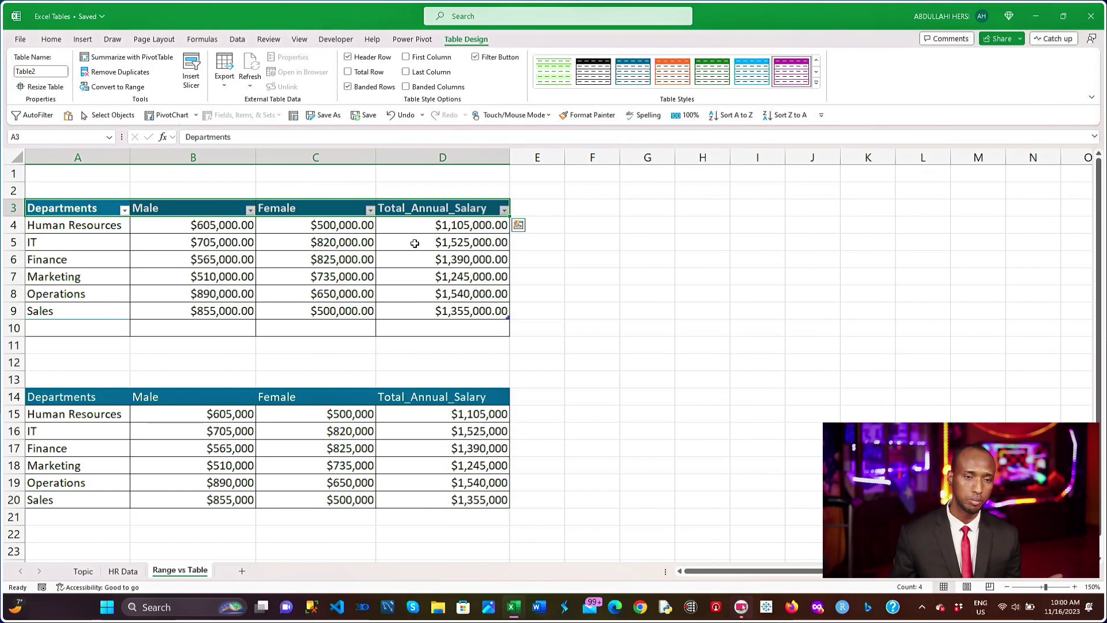
left_click(410, 242)
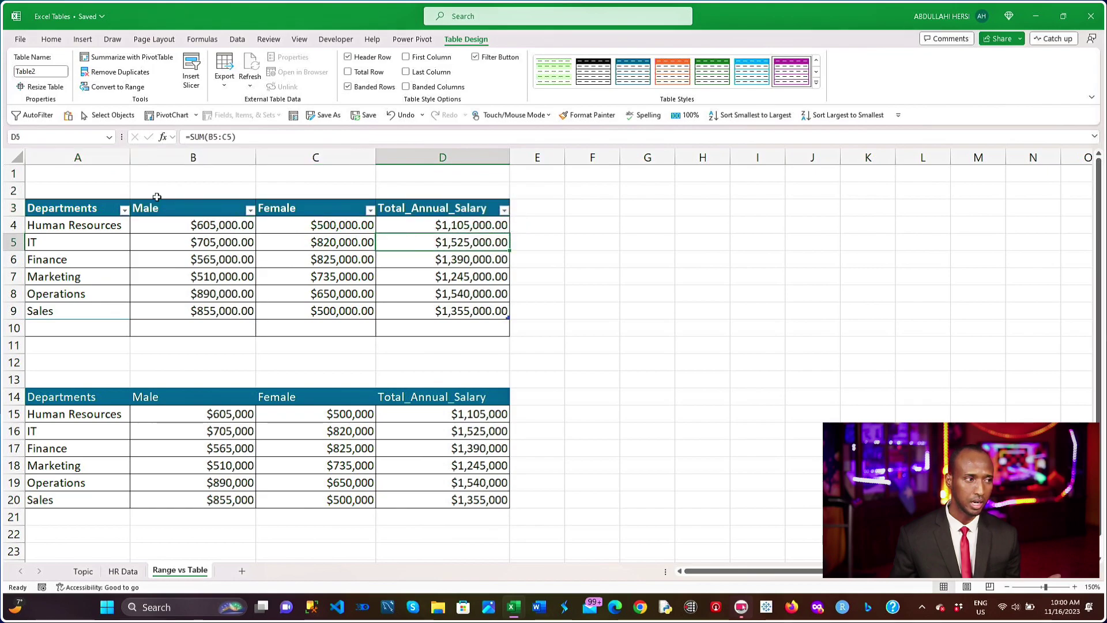
left_click(87, 212)
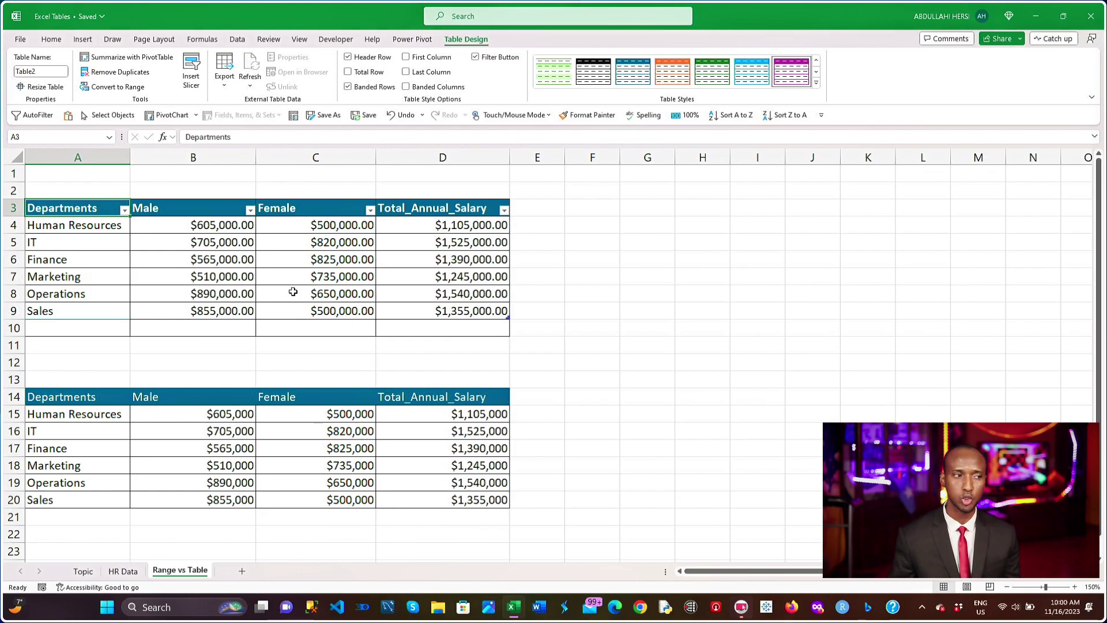
left_click_drag(143, 218, 444, 211)
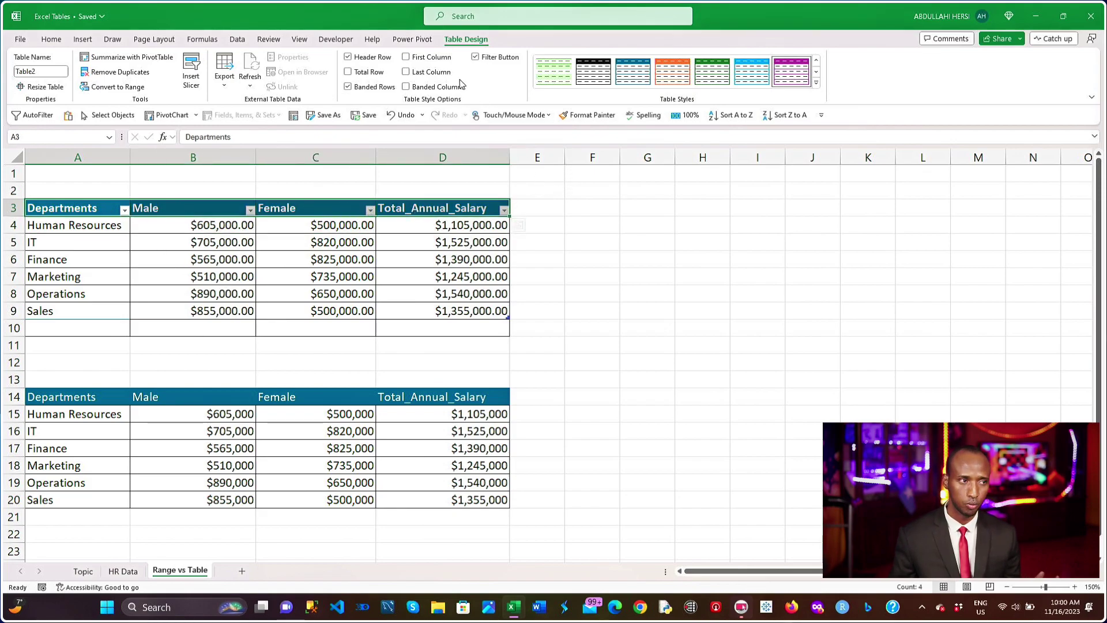
left_click(51, 38)
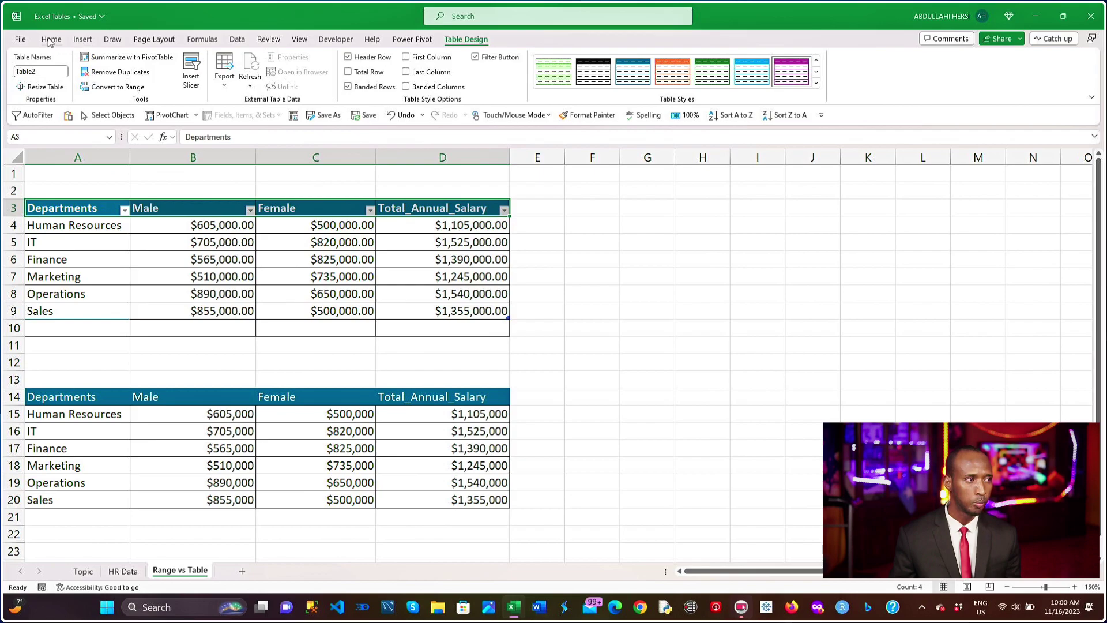
left_click(699, 87)
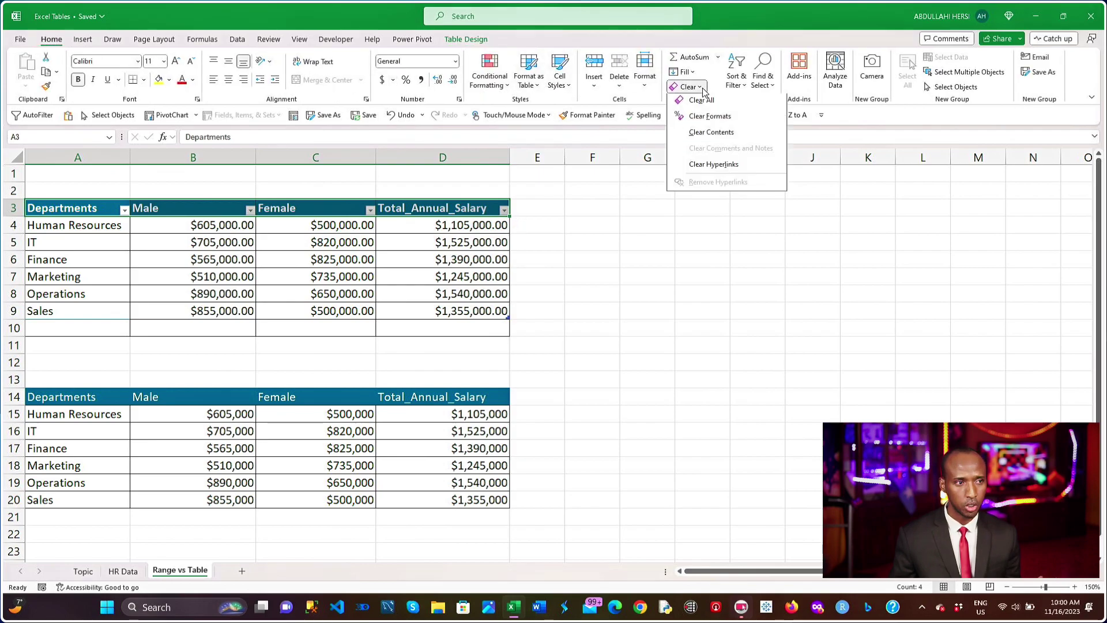
left_click(710, 119)
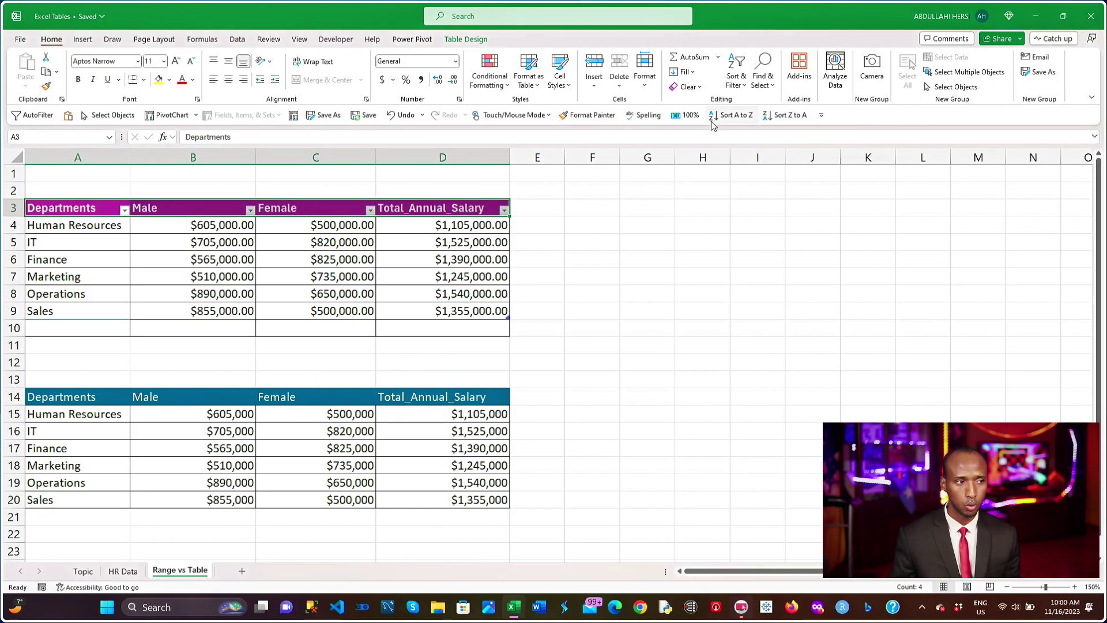
left_click(329, 238)
left_click(193, 259)
left_click(181, 292)
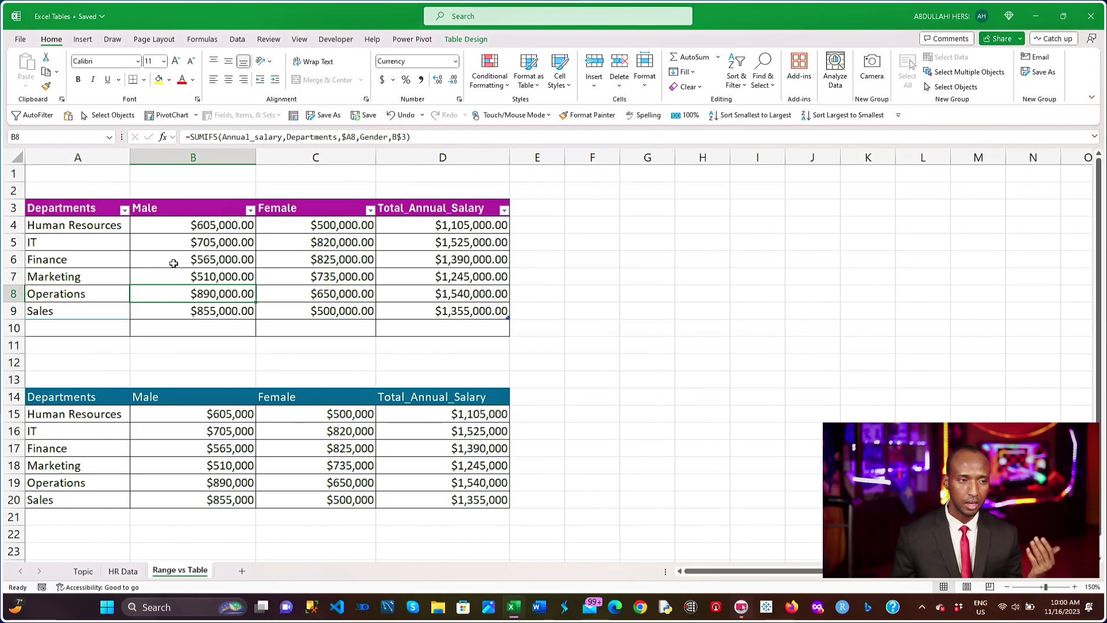
left_click(174, 263)
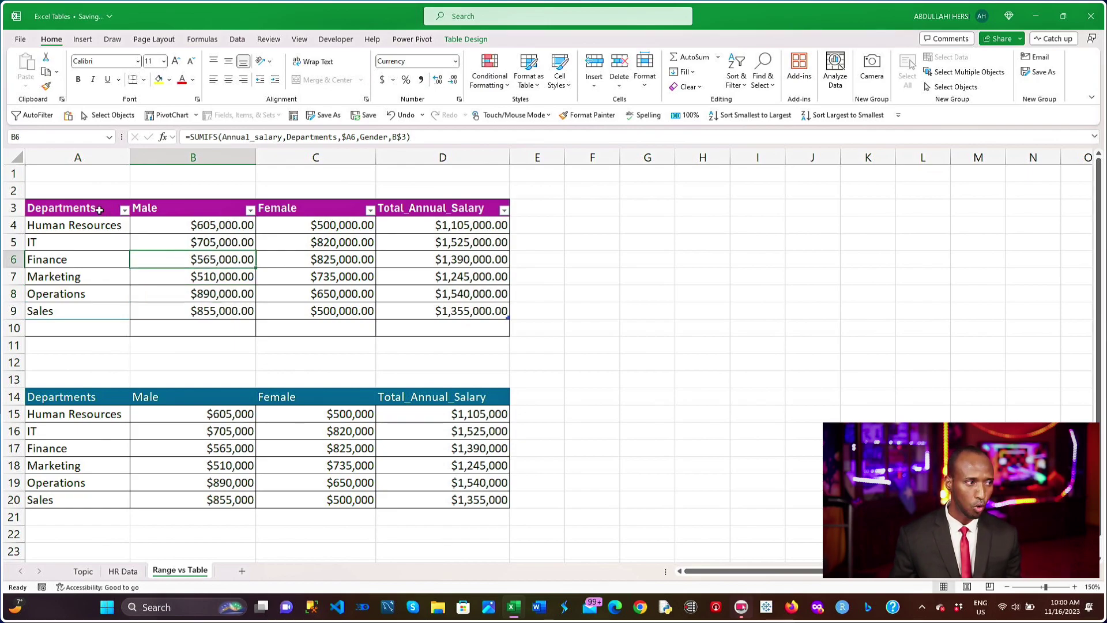
left_click(118, 208)
left_click(295, 264)
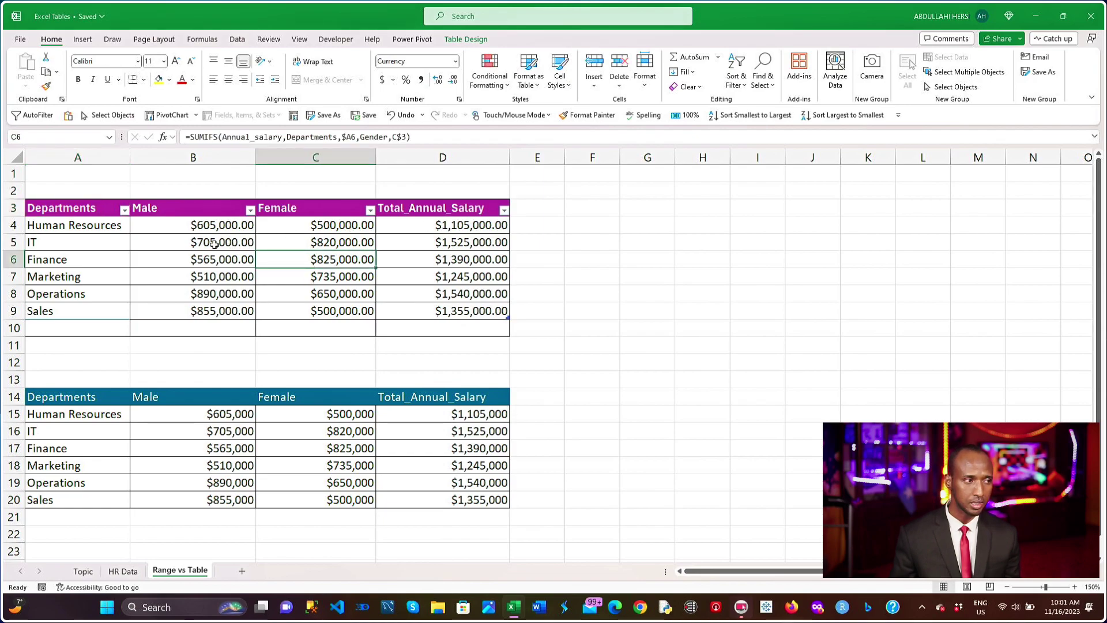
left_click(191, 283)
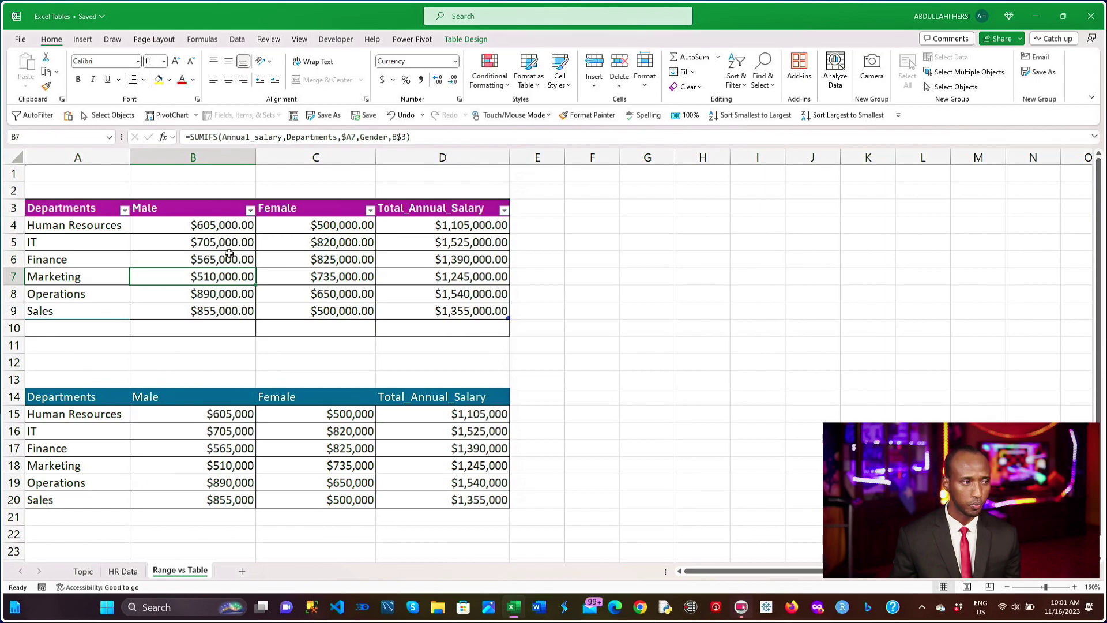
left_click(82, 208)
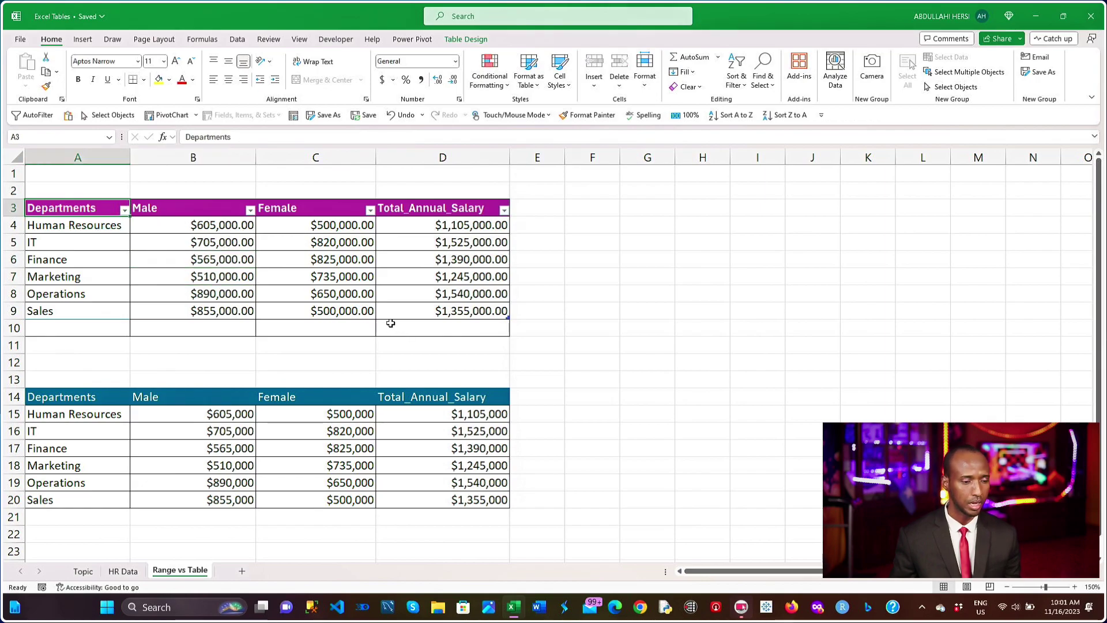
key("ctrl+z")
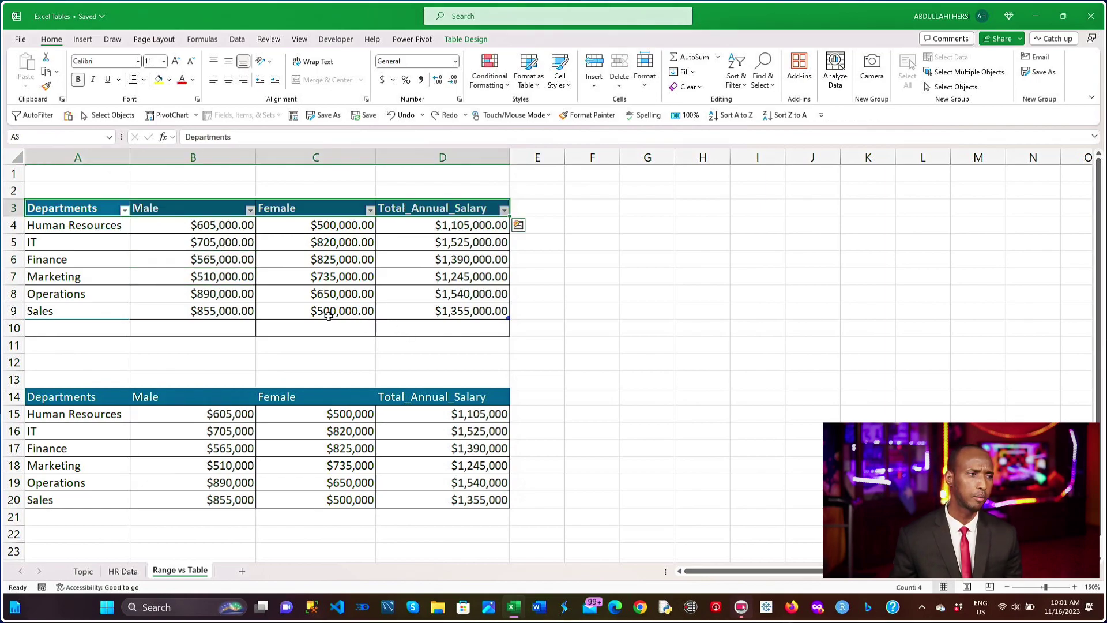
left_click(328, 315)
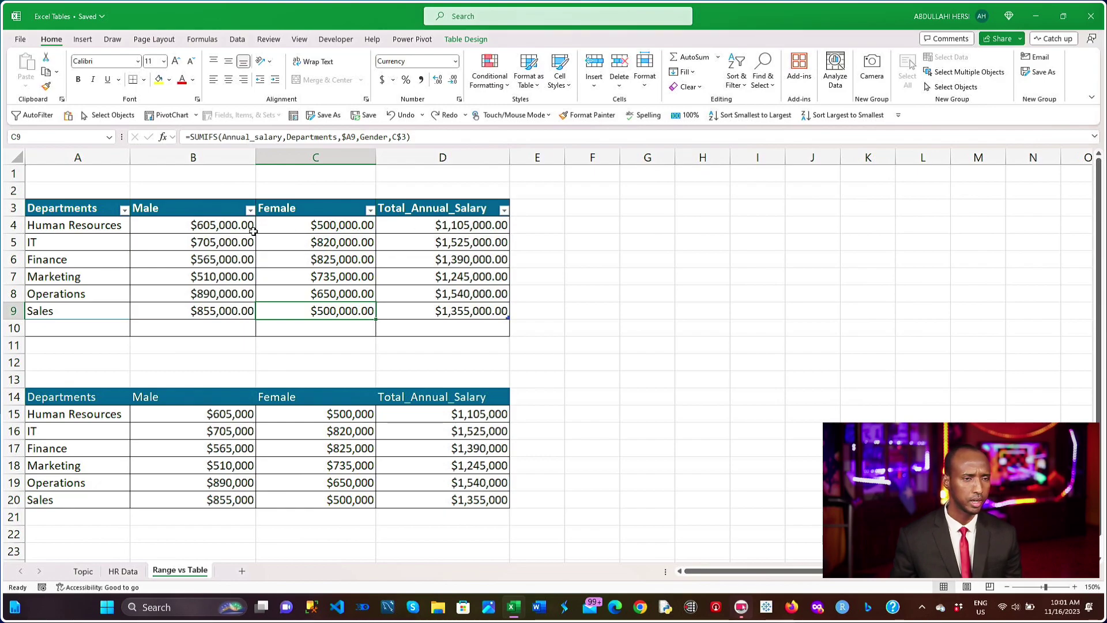
left_click(263, 254)
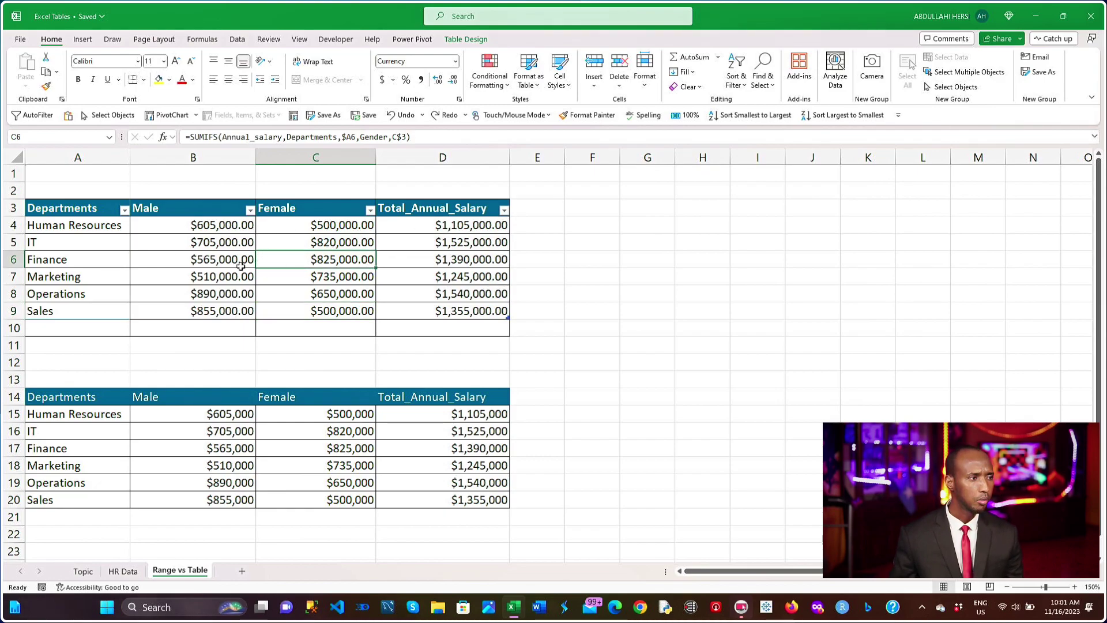
left_click(154, 238)
left_click(219, 258)
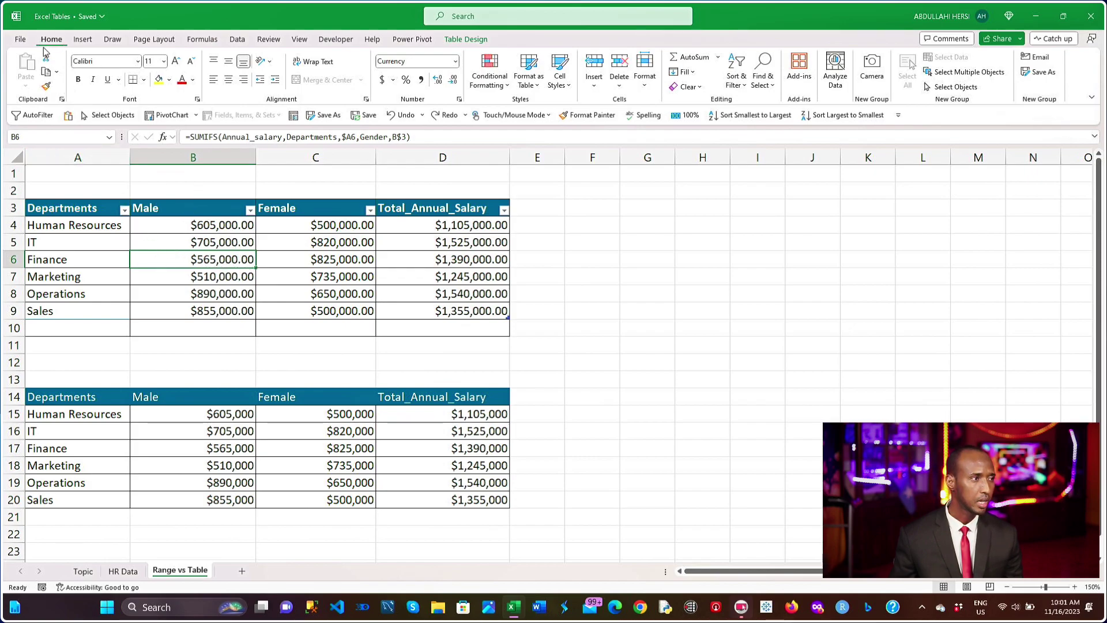
left_click(245, 241)
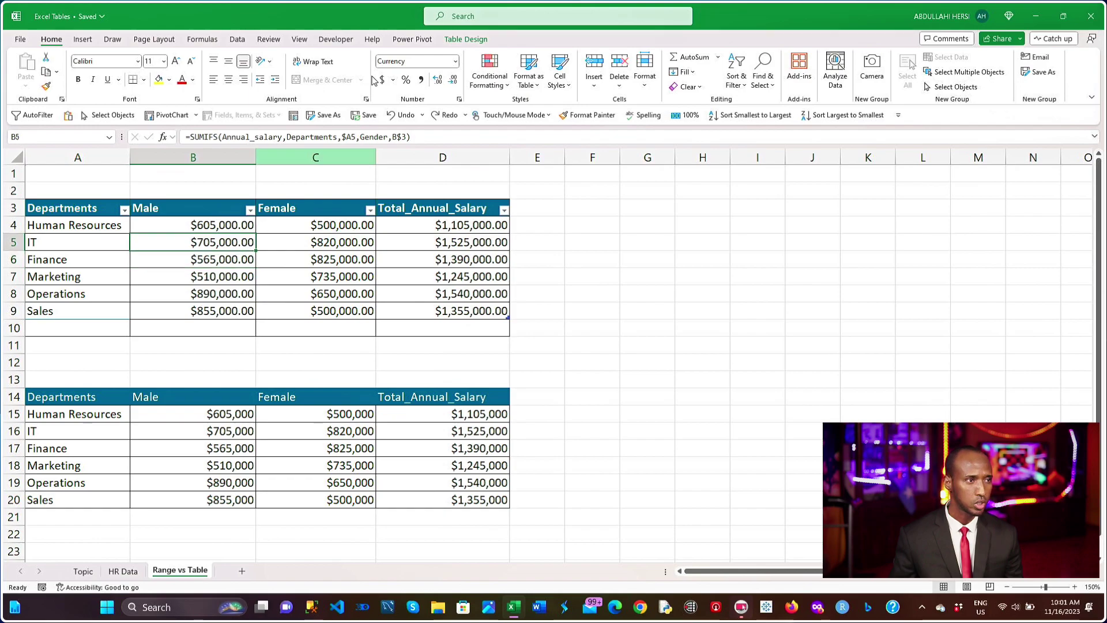
- Replace the table name Table2 with HR_Departments in the Table Name box
left_click(467, 39)
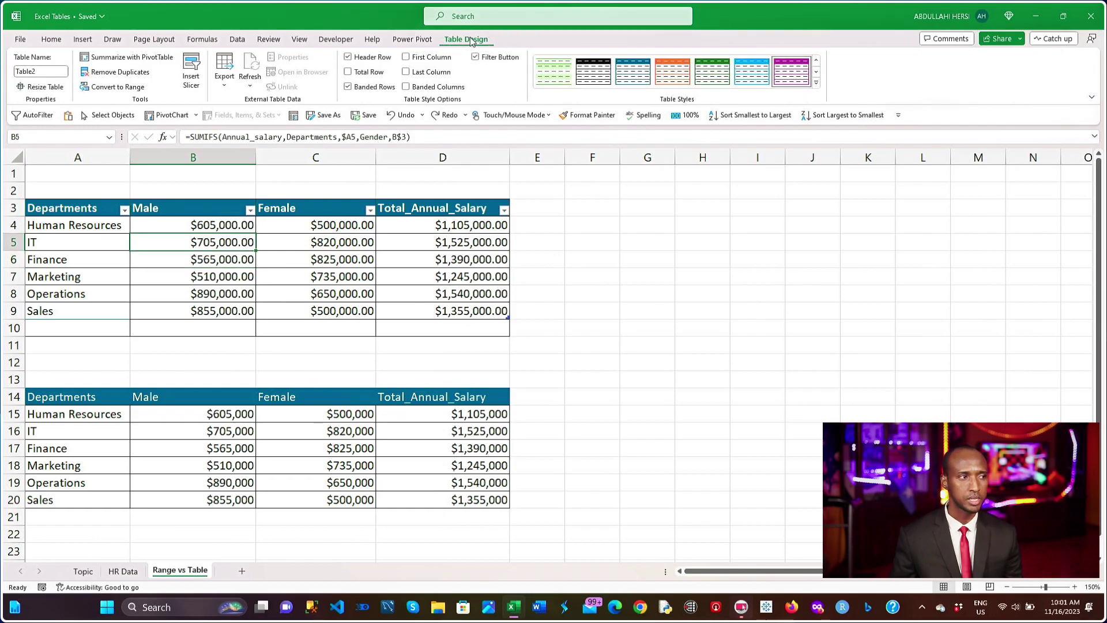
left_click(44, 71)
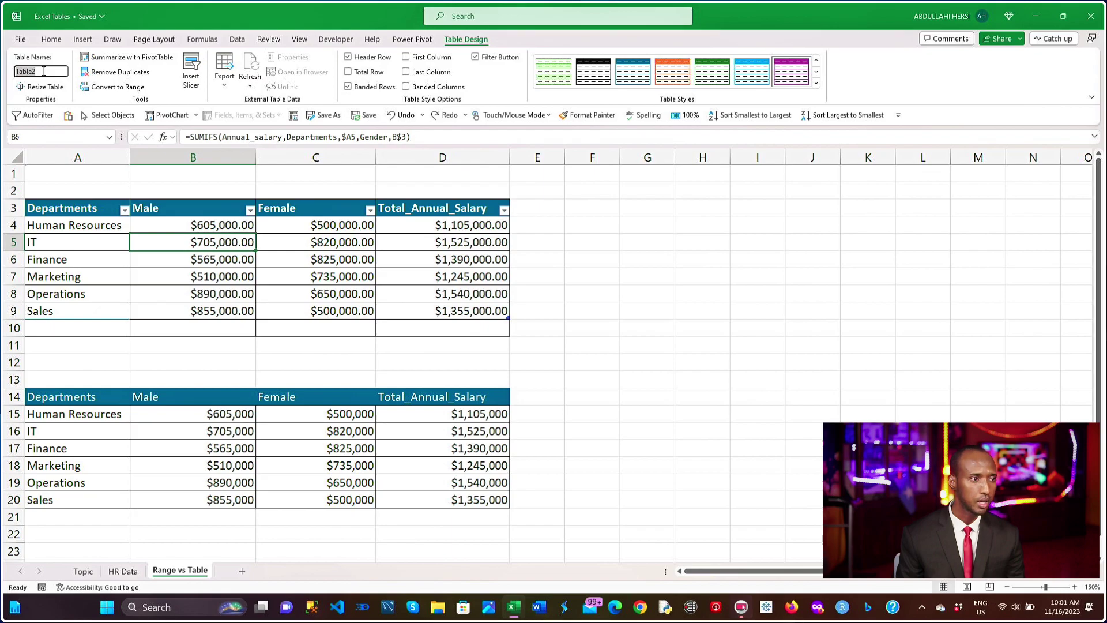
type("Depa")
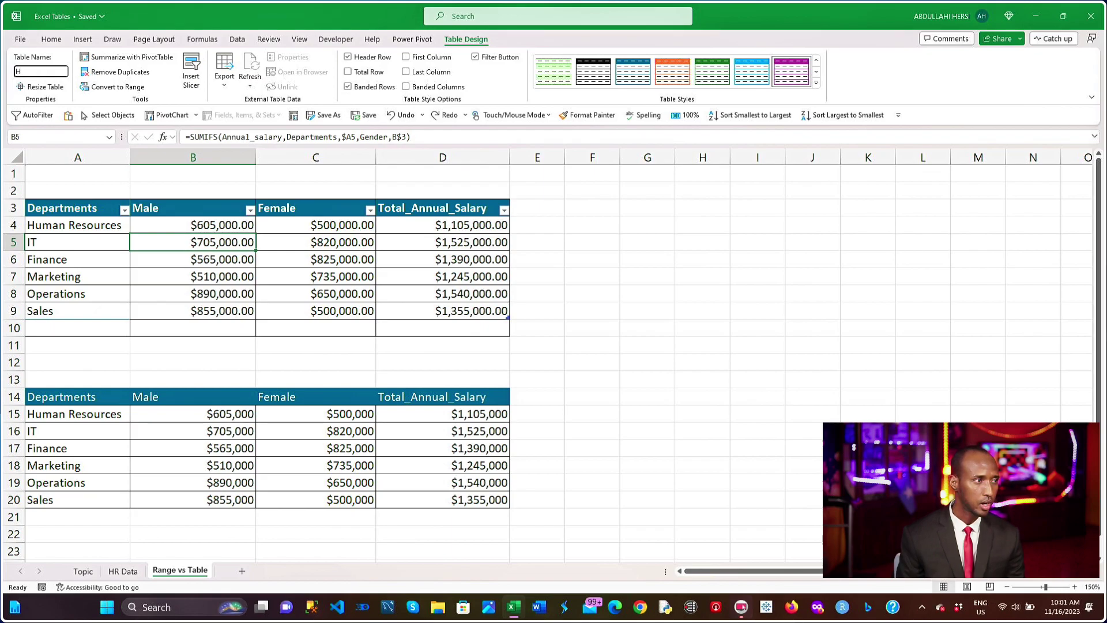
type("r")
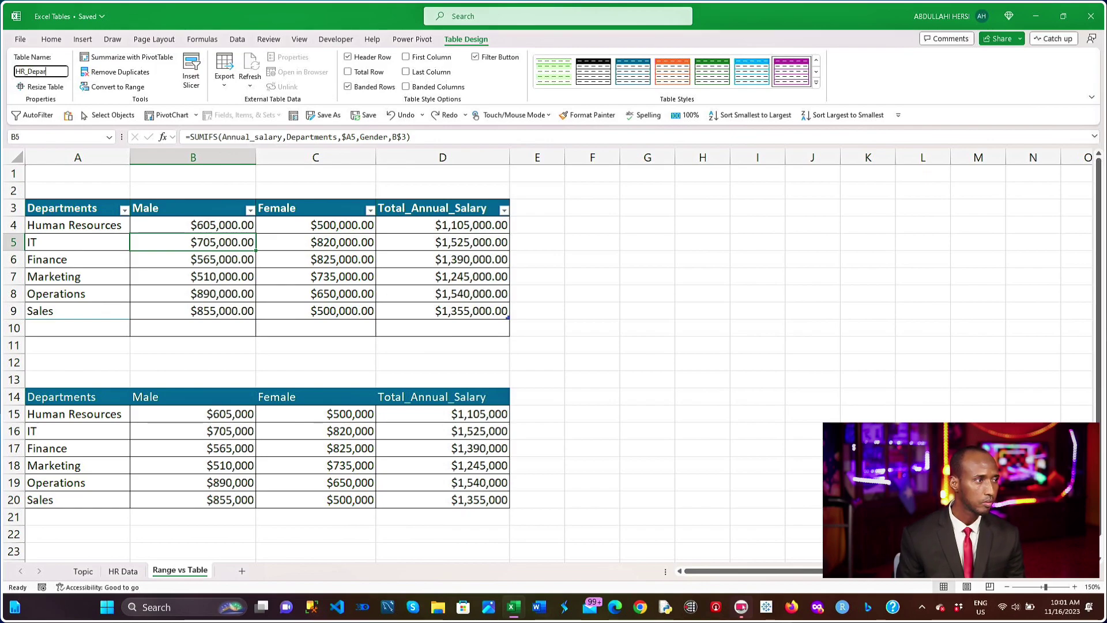
type("tments")
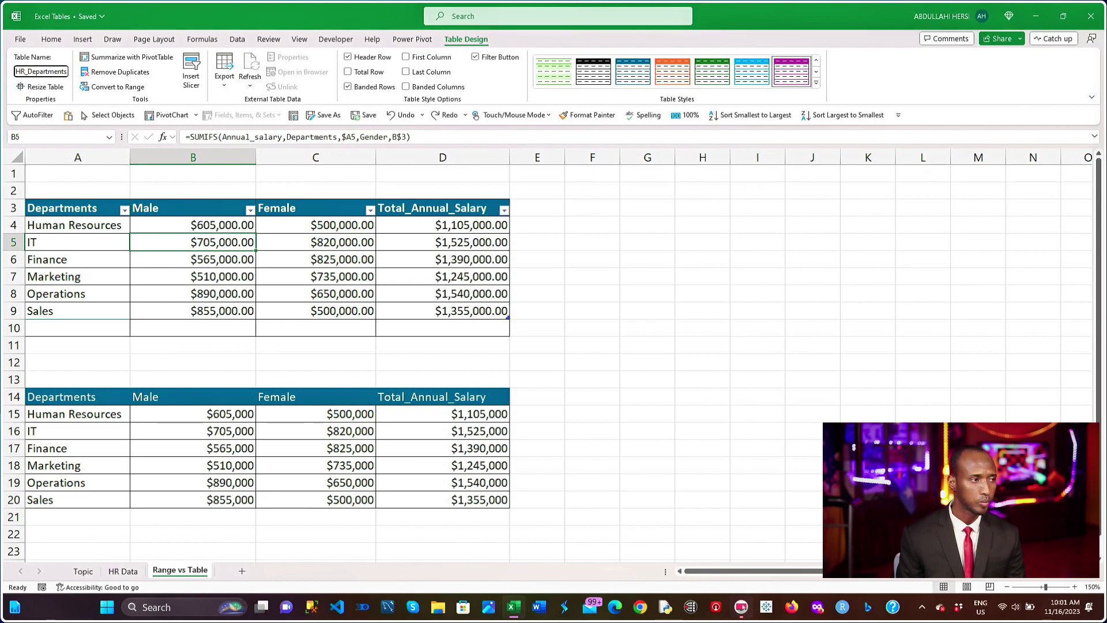
key("Return")
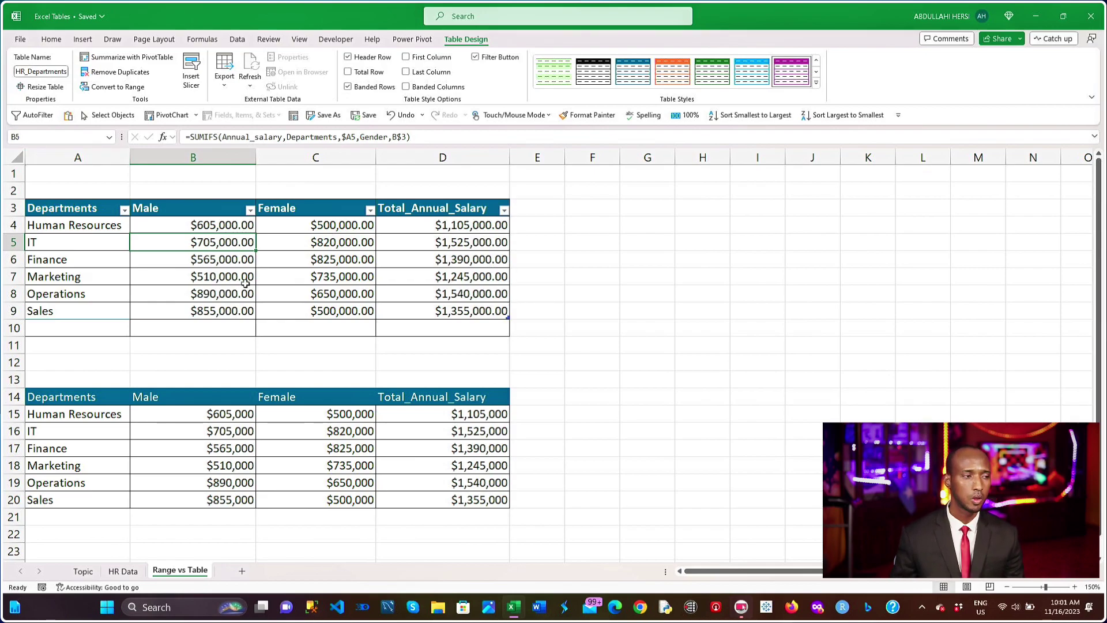
left_click(219, 260)
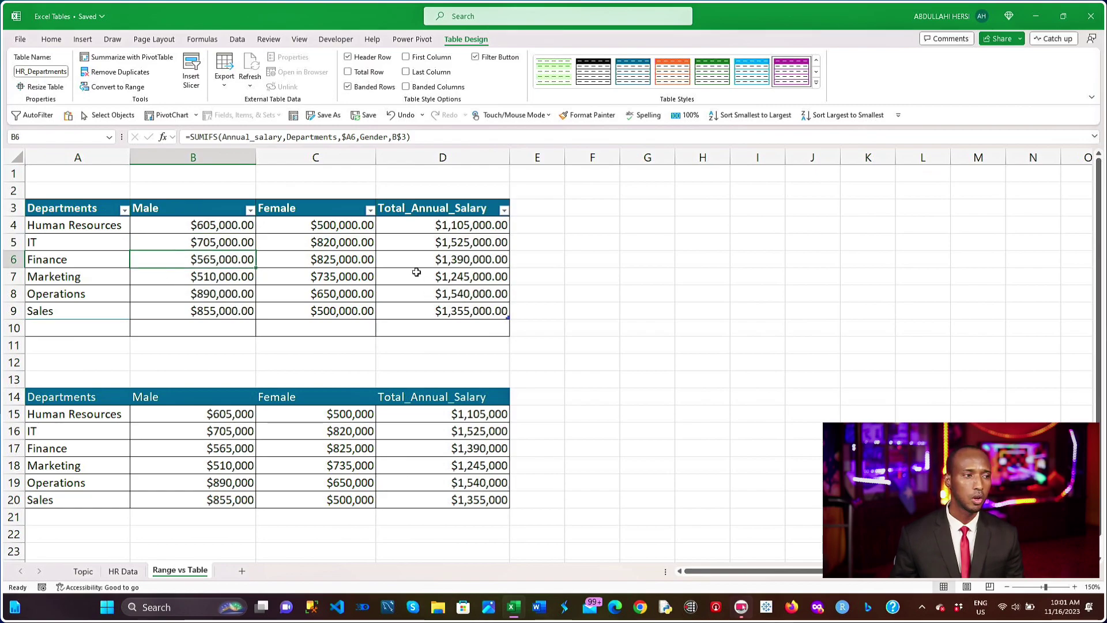
left_click(191, 433)
left_click_drag(83, 405, 473, 493)
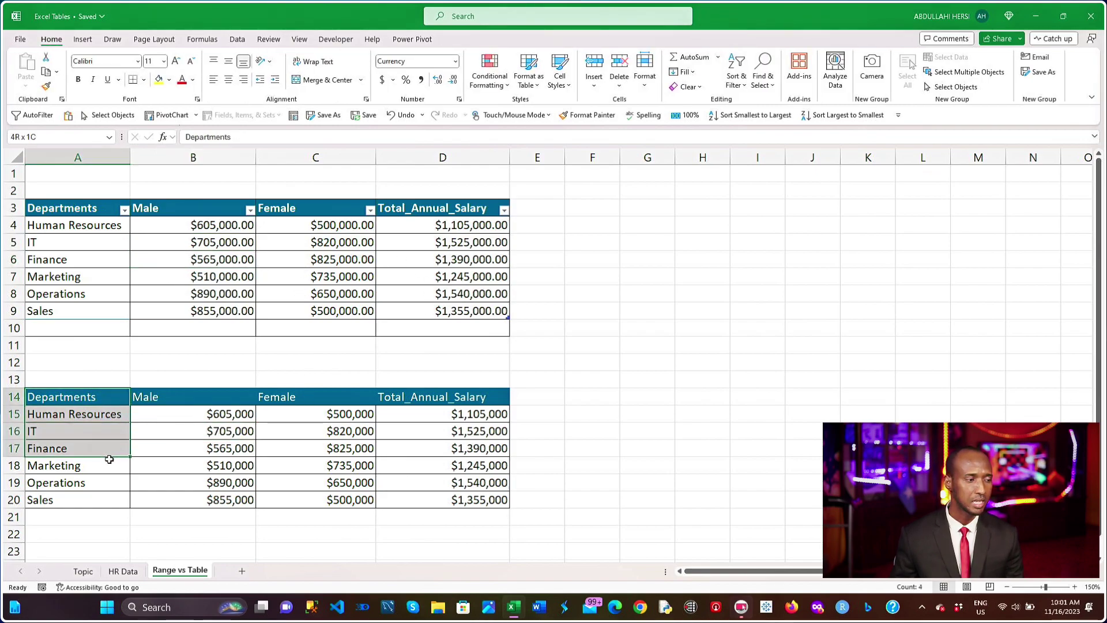
left_click(315, 465)
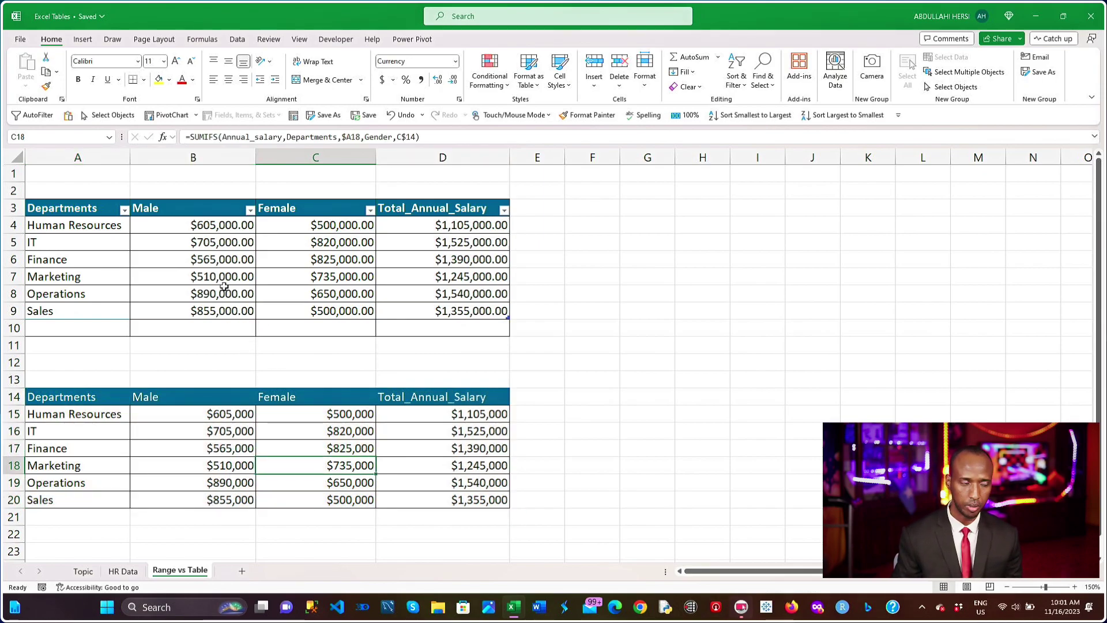
left_click(189, 257)
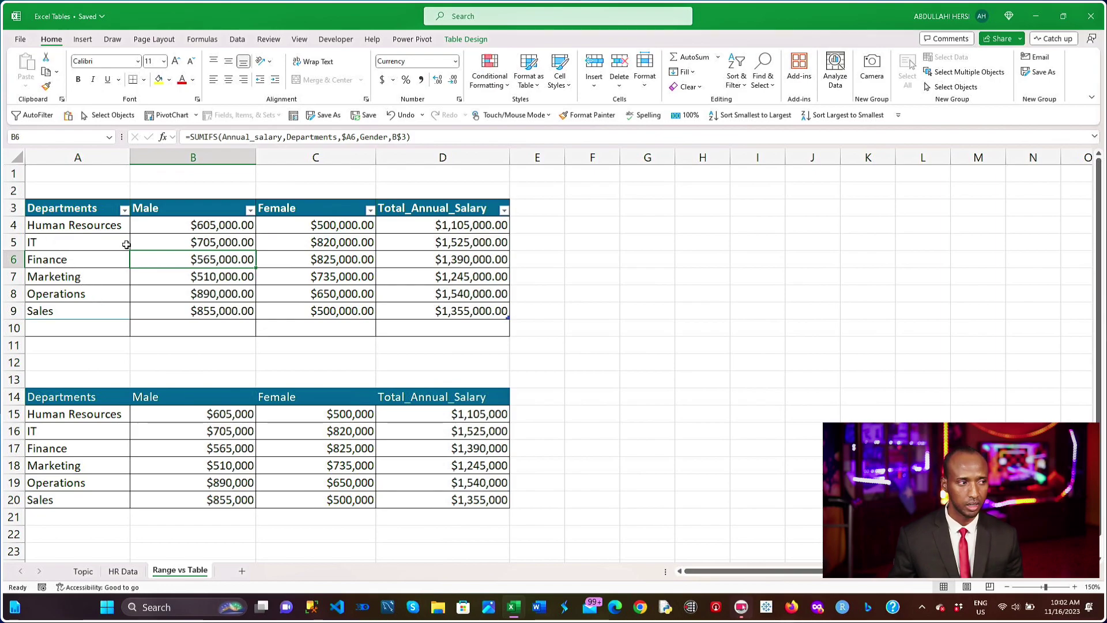
left_click(77, 245)
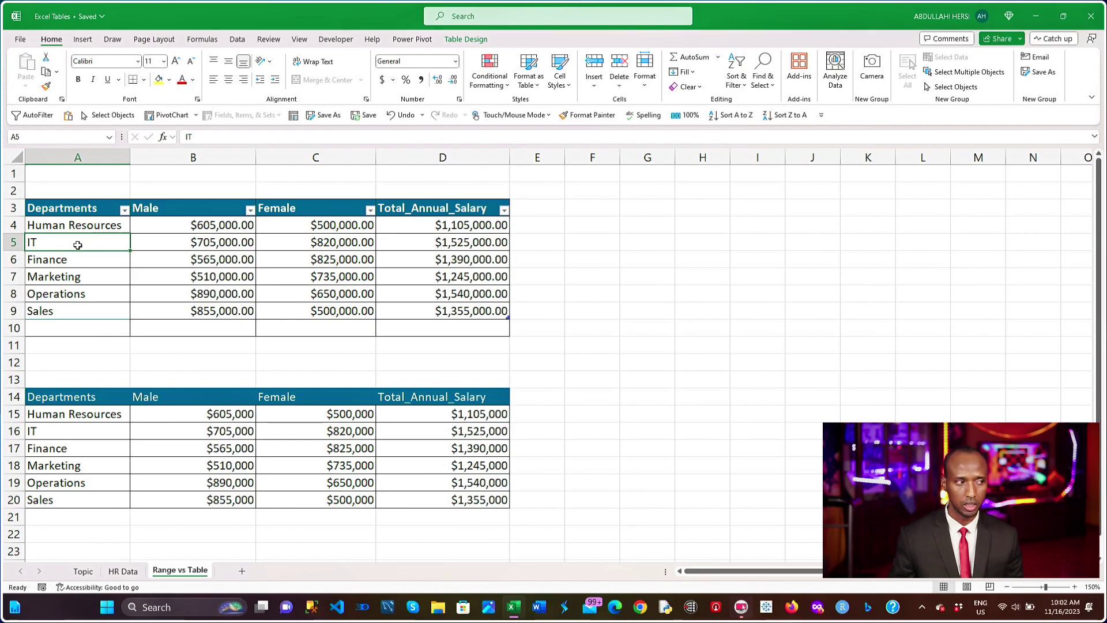
left_click_drag(106, 246, 171, 248)
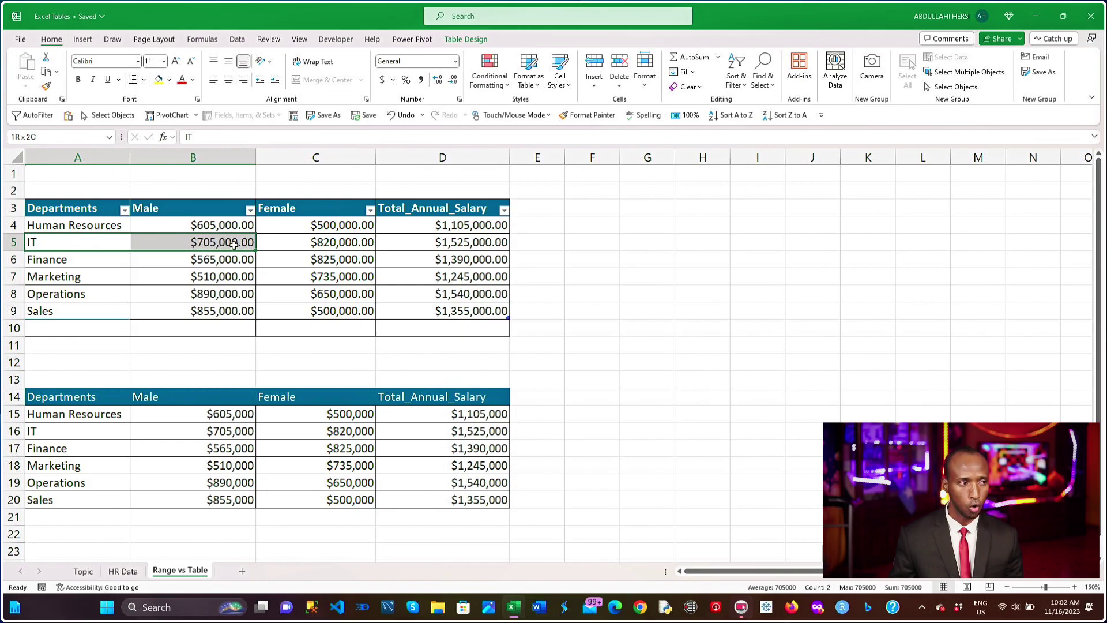
left_click_drag(209, 245, 443, 237)
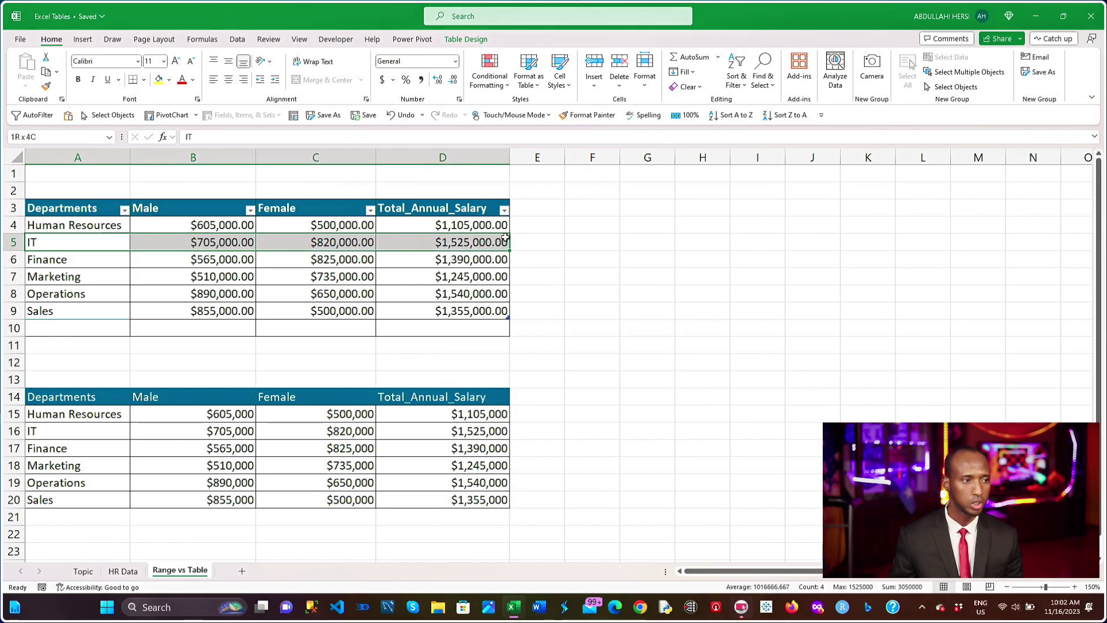
left_click(496, 259)
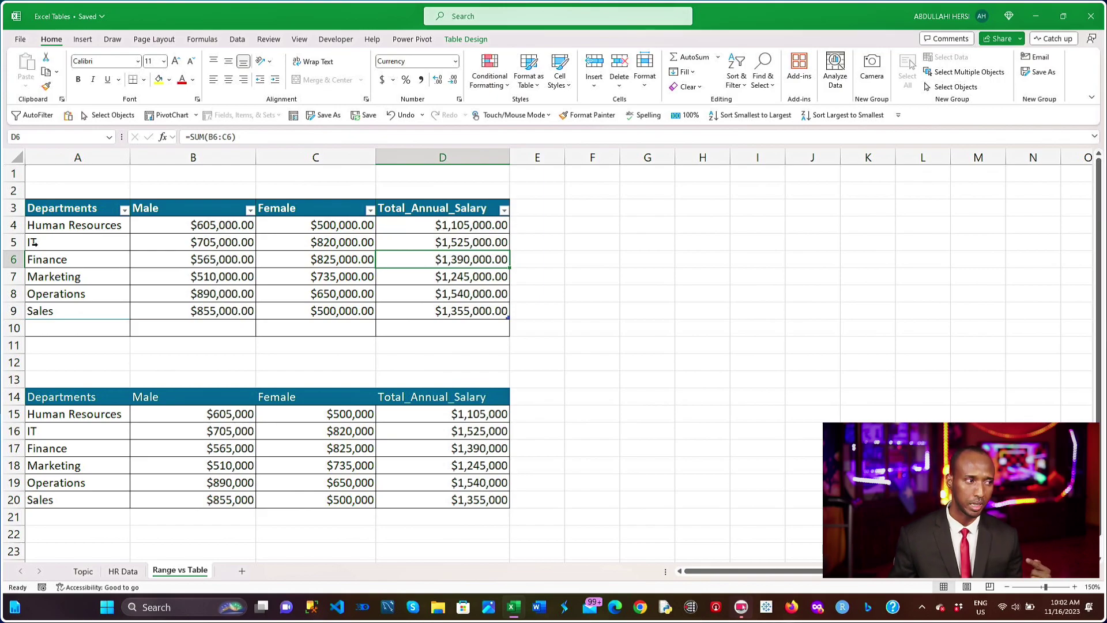
- Select the table's IT row, then the IT, Finance and Marketing rows together
left_click(32, 242)
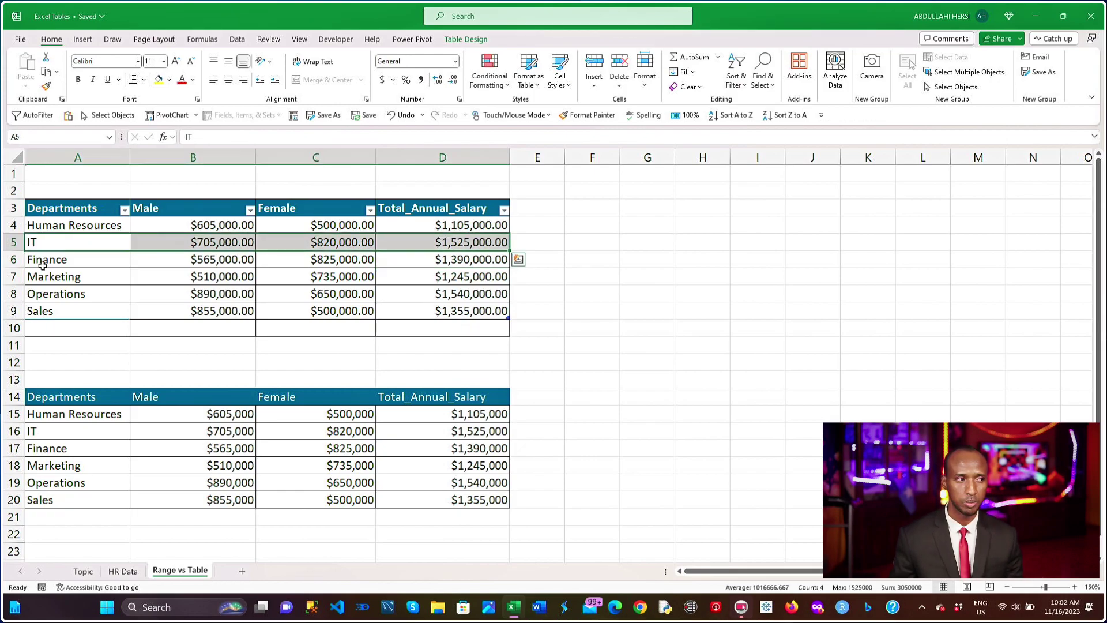
left_click(42, 265)
left_click(32, 242)
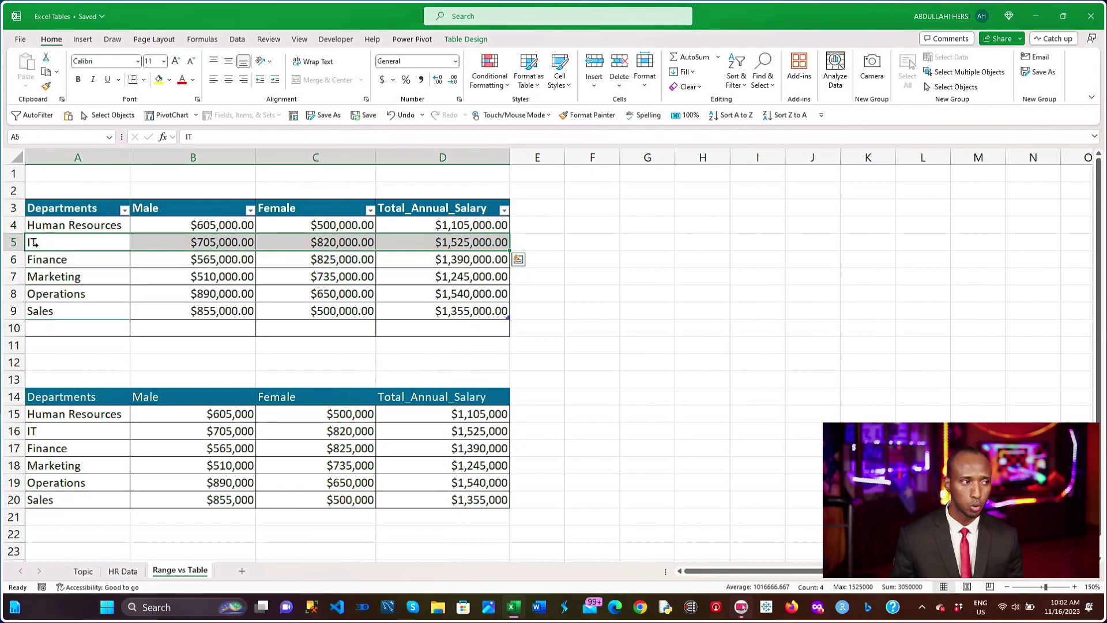
left_click_drag(35, 244, 43, 283)
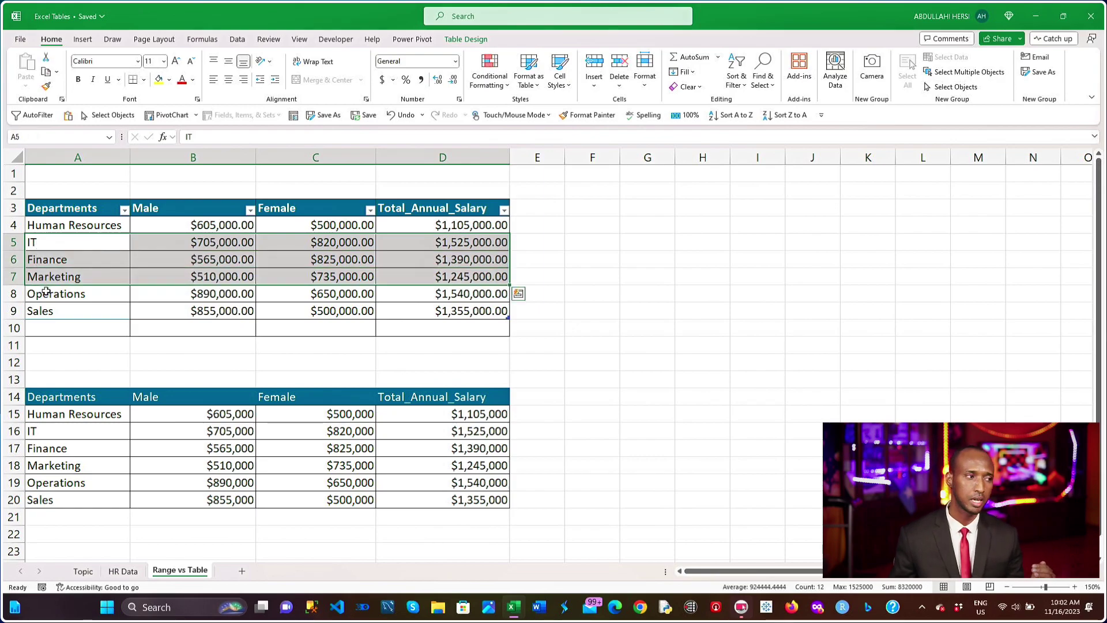
left_click(46, 291)
- Pick the IT and Operations names and male salaries, then select the whole Male salary column
left_click(46, 245)
left_click(72, 295)
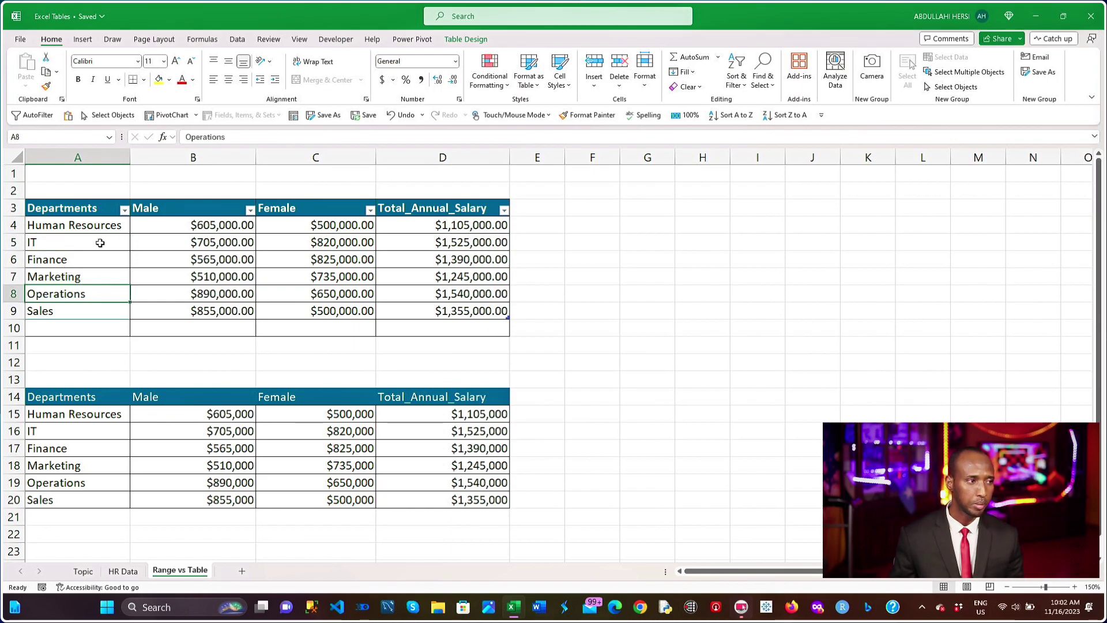
left_click(166, 219)
key("Down")
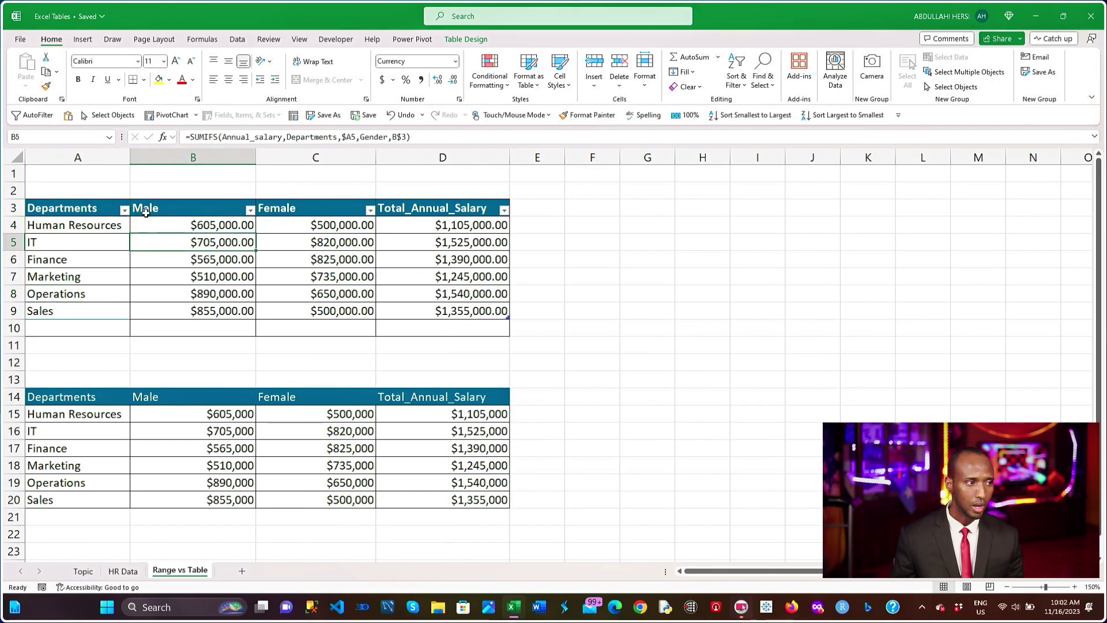
left_click(159, 199)
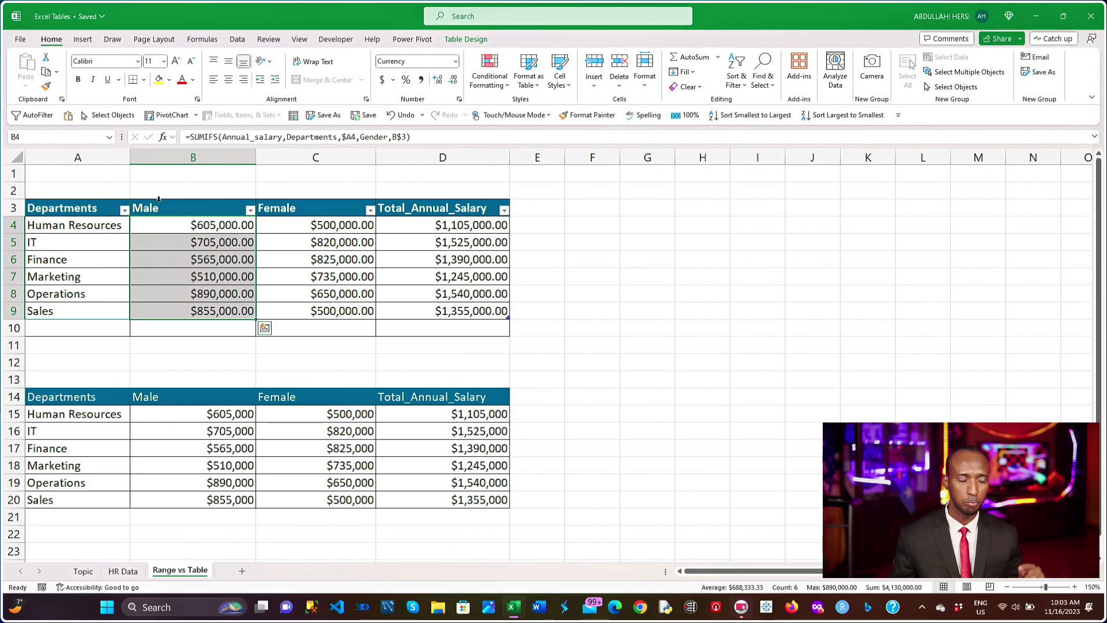
left_click(159, 200)
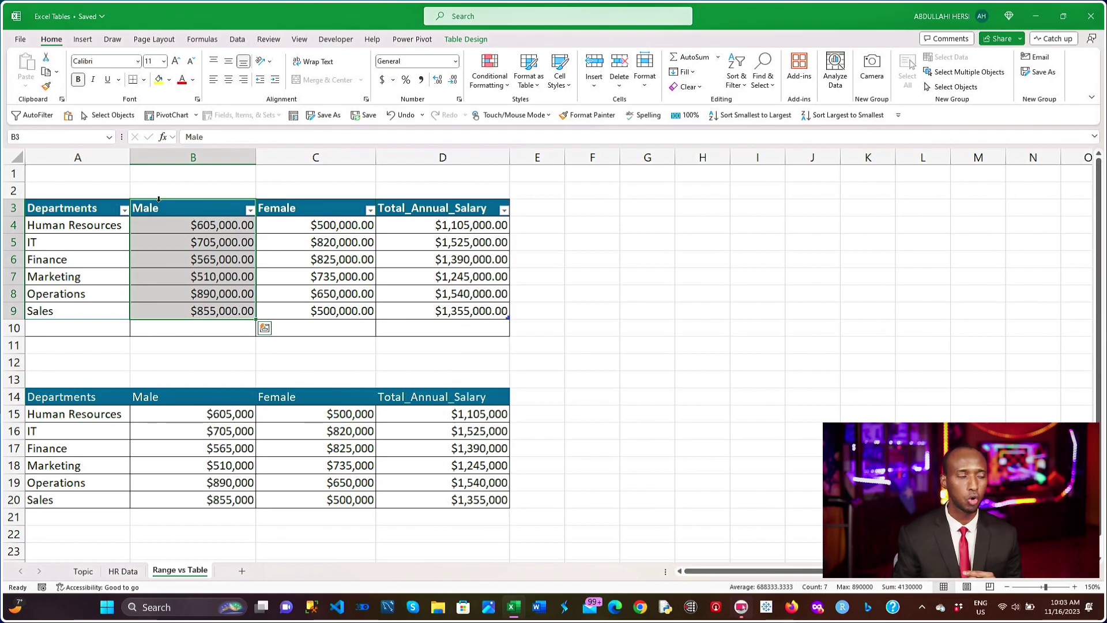
left_click(224, 254)
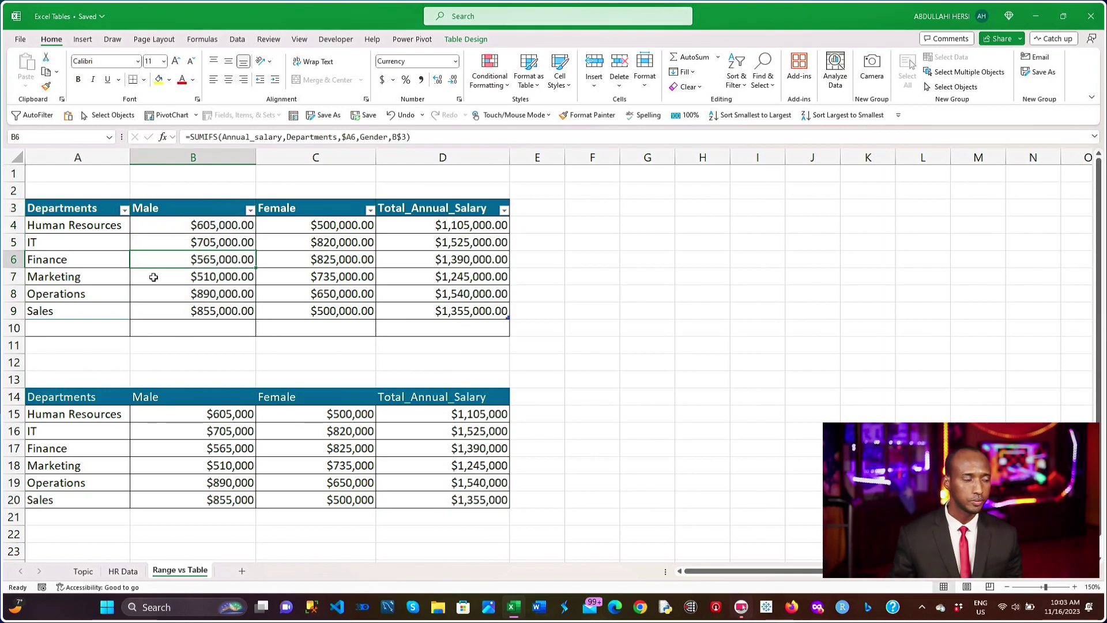
left_click(46, 242)
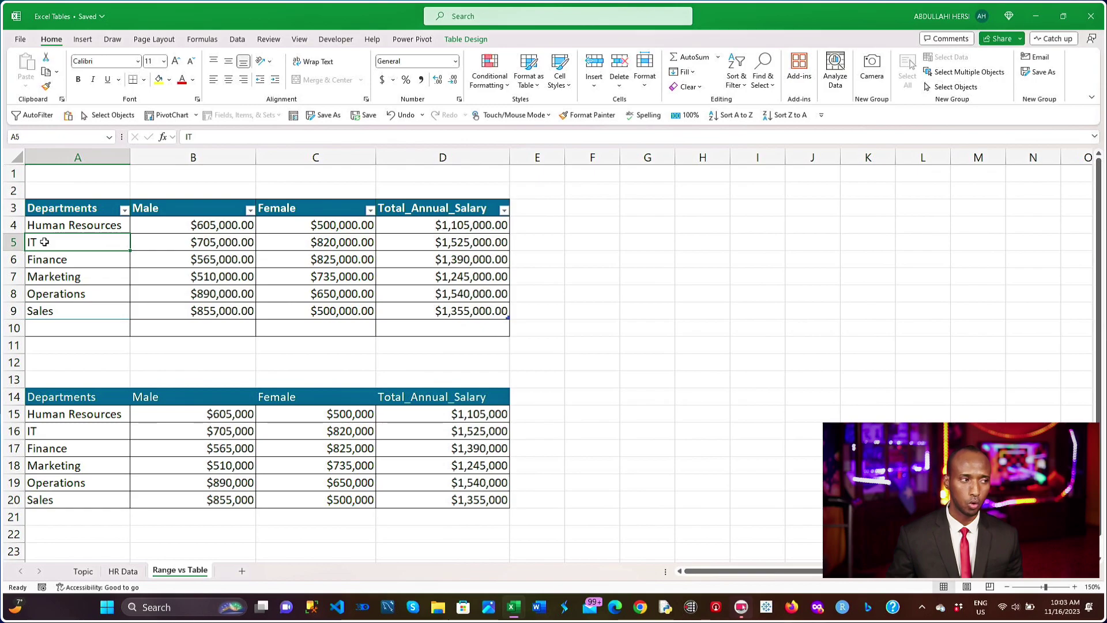
key("ctrl+shift+Right")
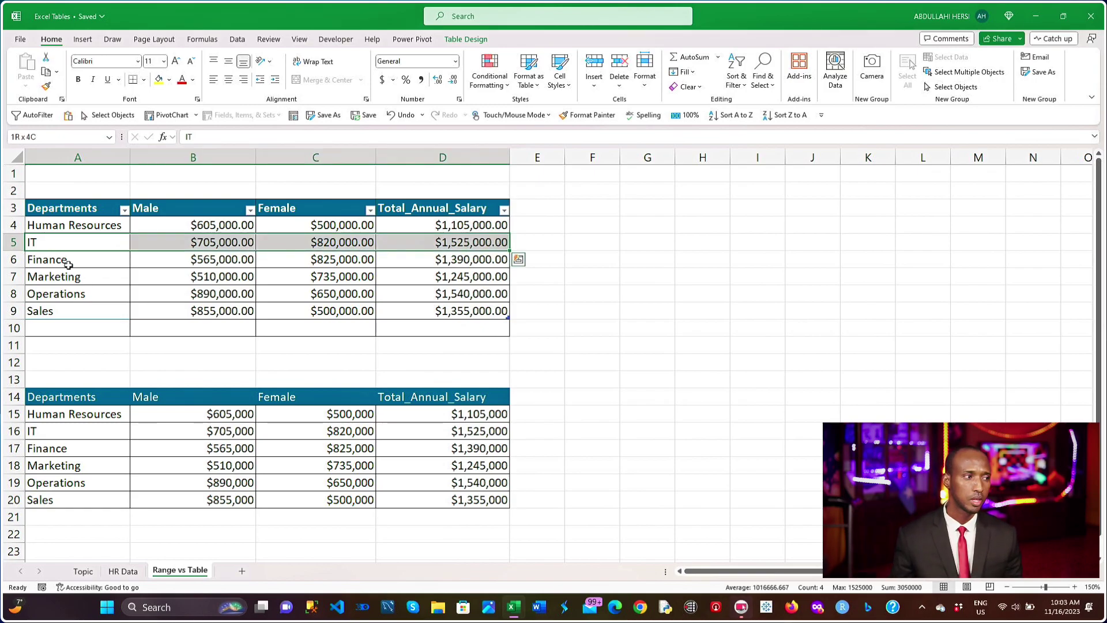
left_click(46, 242)
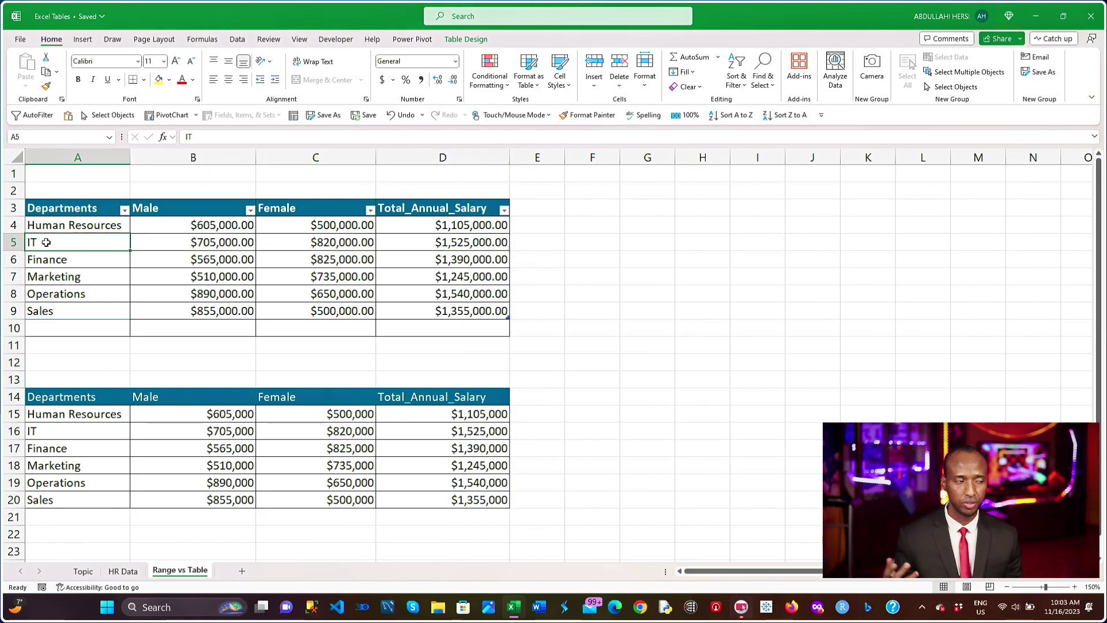
key("shift+Right")
key("shift+Right")
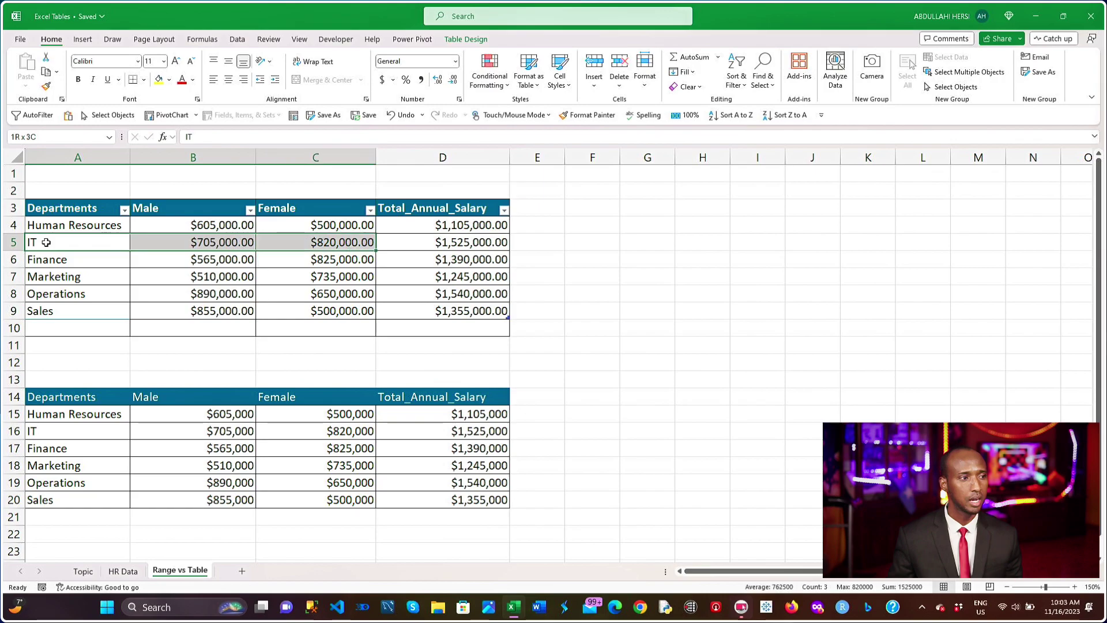
key("shift+Right")
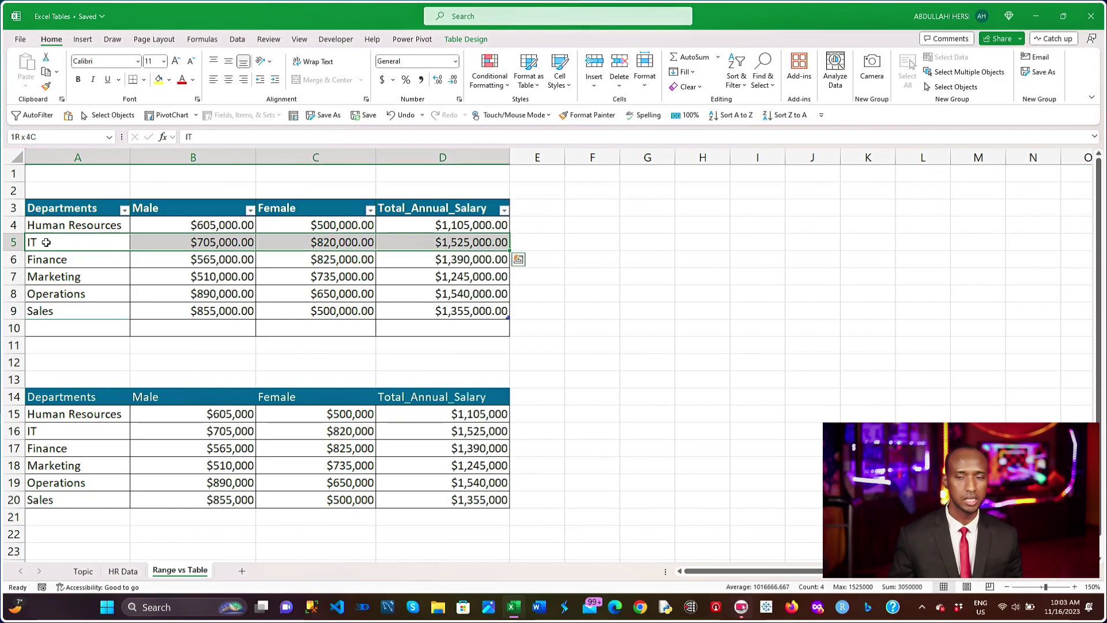
key("ctrl+Down")
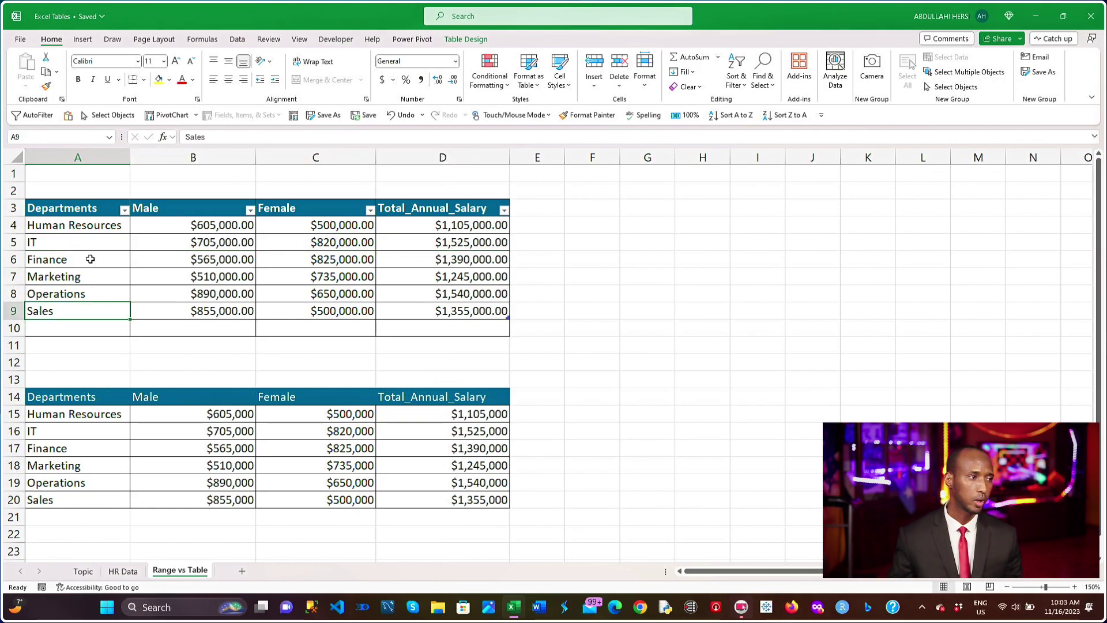
left_click(156, 263)
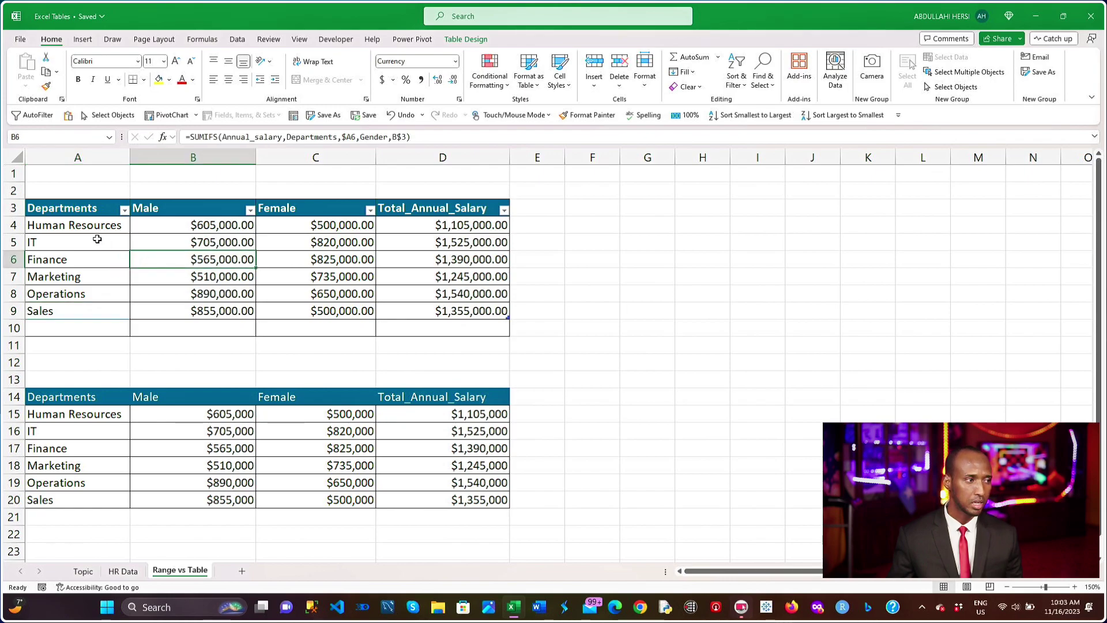
left_click_drag(92, 228, 87, 302)
left_click(195, 245)
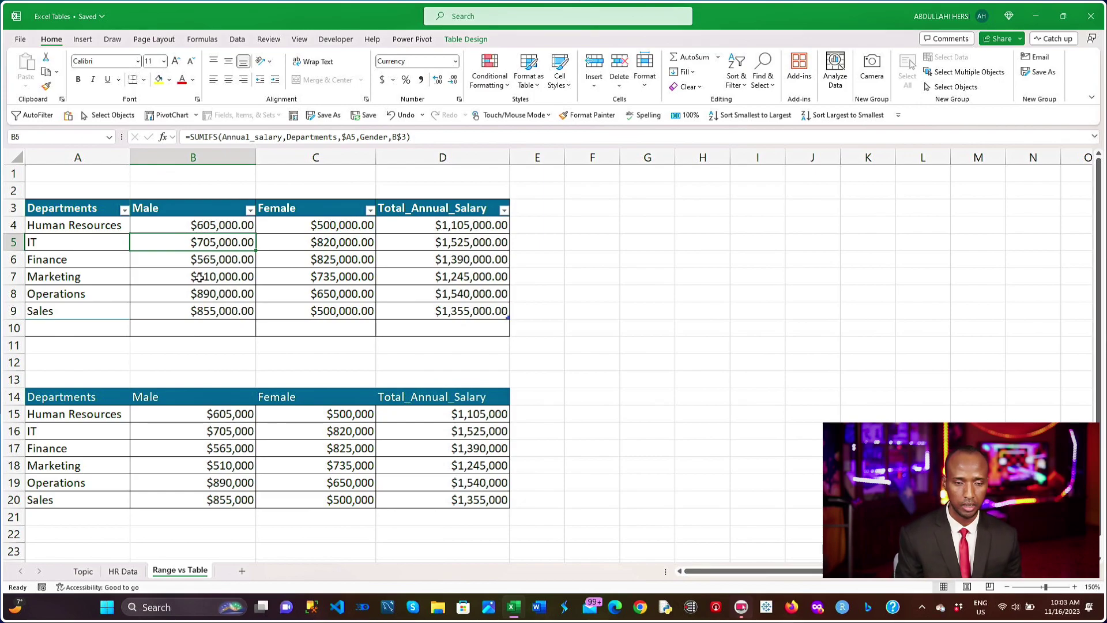
left_click(203, 259)
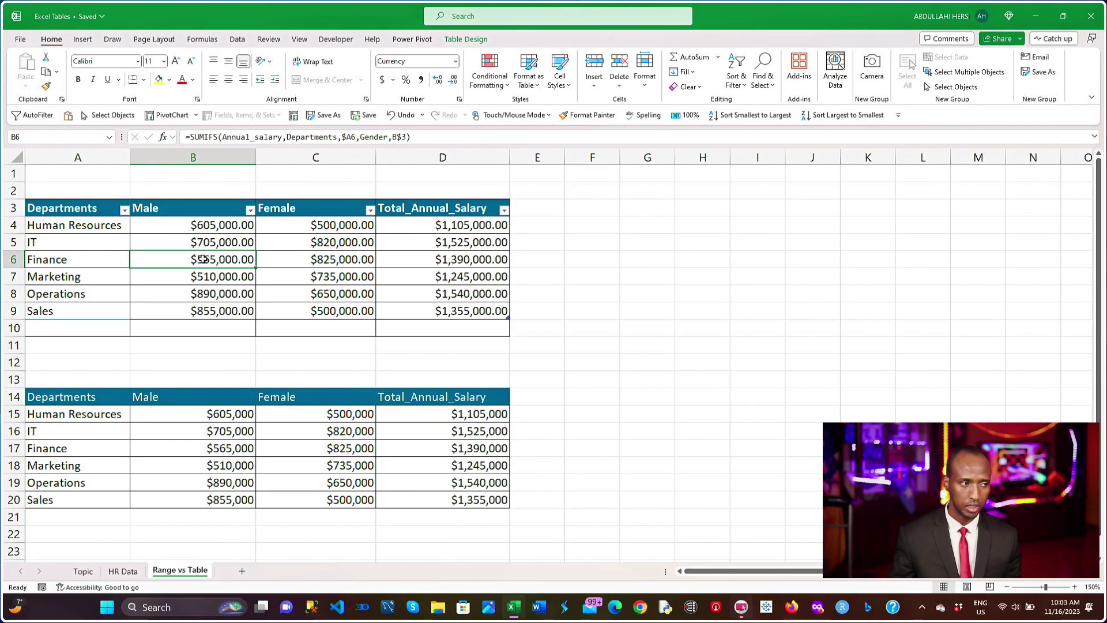
- Use Ctrl+A twice to select HR_Departments' data, then extend it to the header row
key("ctrl+a")
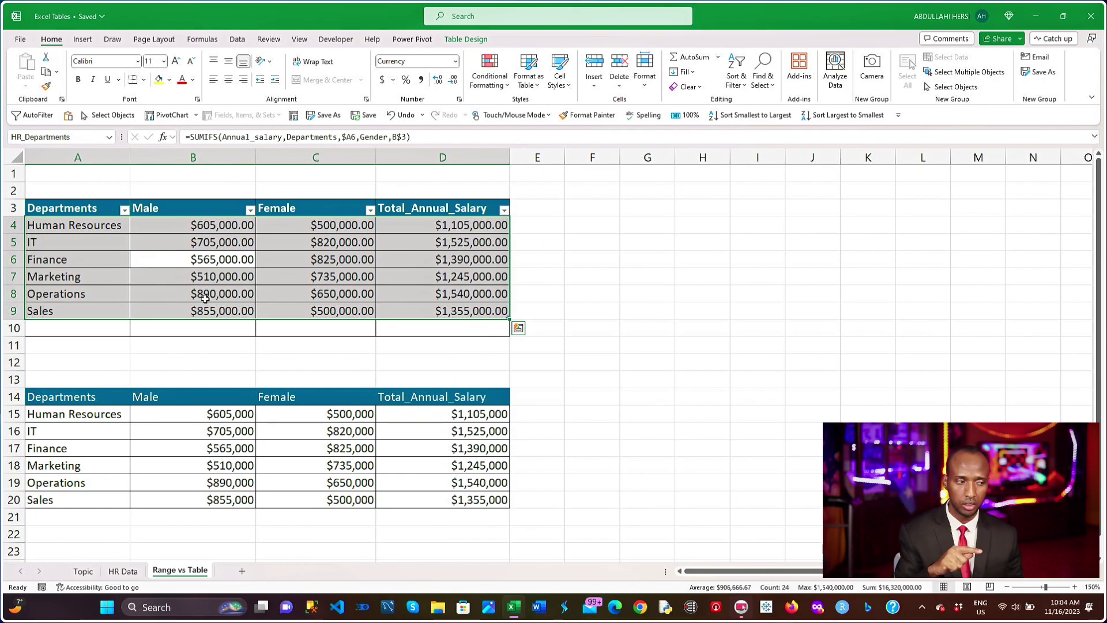
key("ctrl+a")
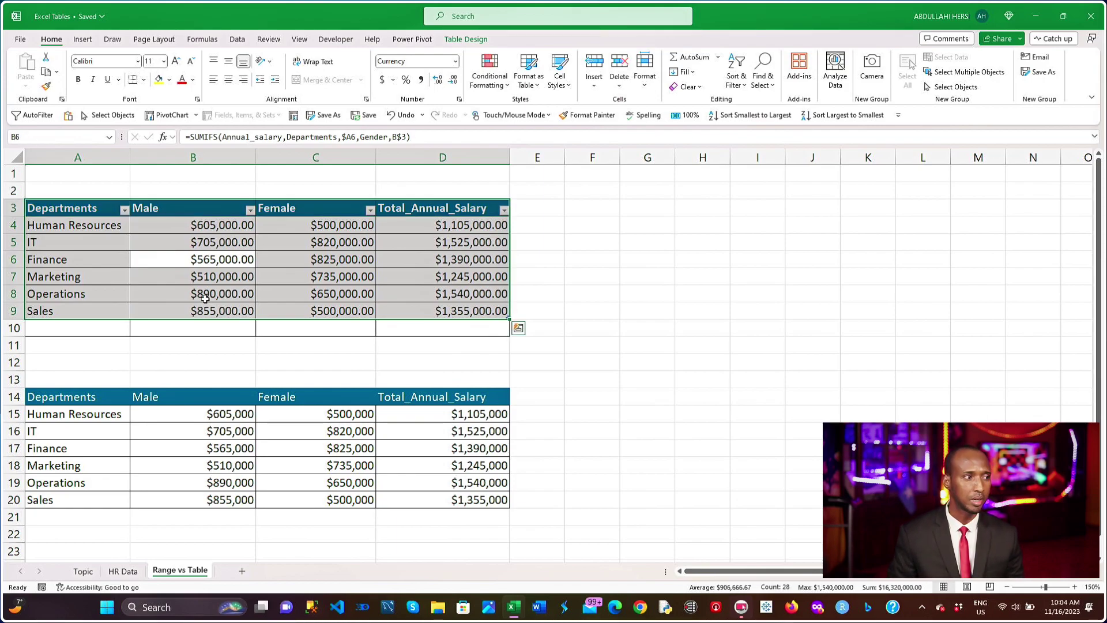
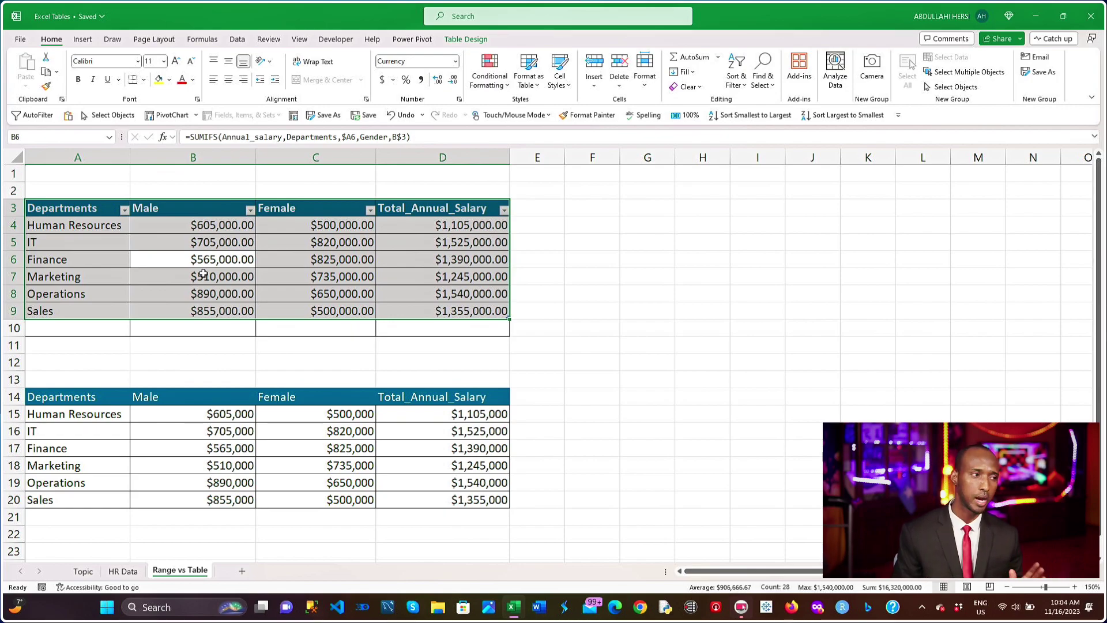
- Select the HR_Departments data range with Go To, extending it to the header row
left_click(203, 275)
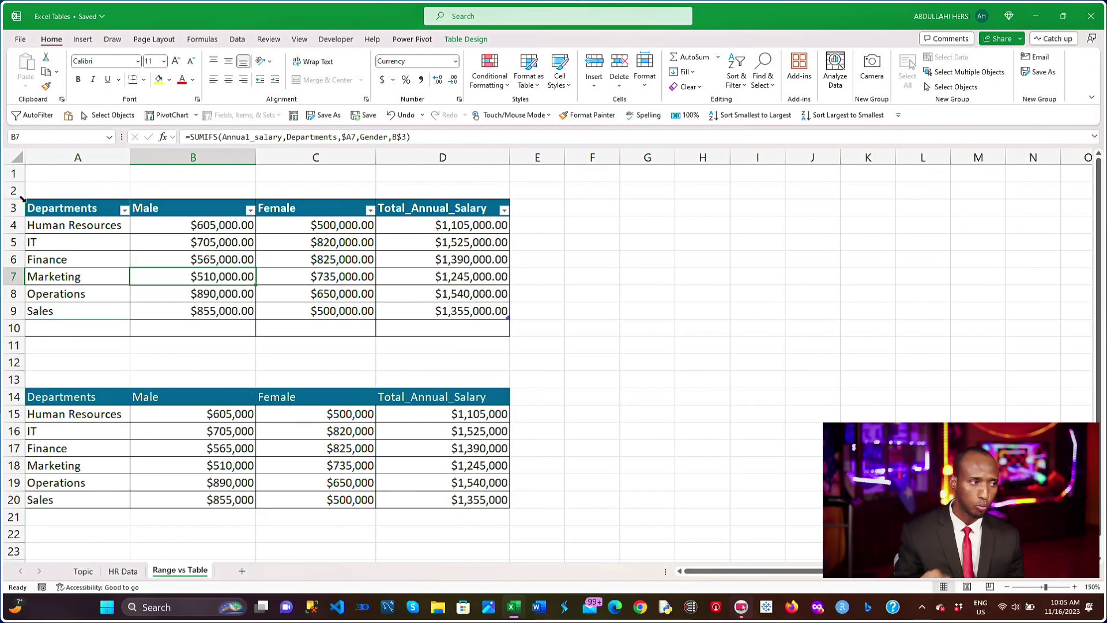
key("F5")
key("Return")
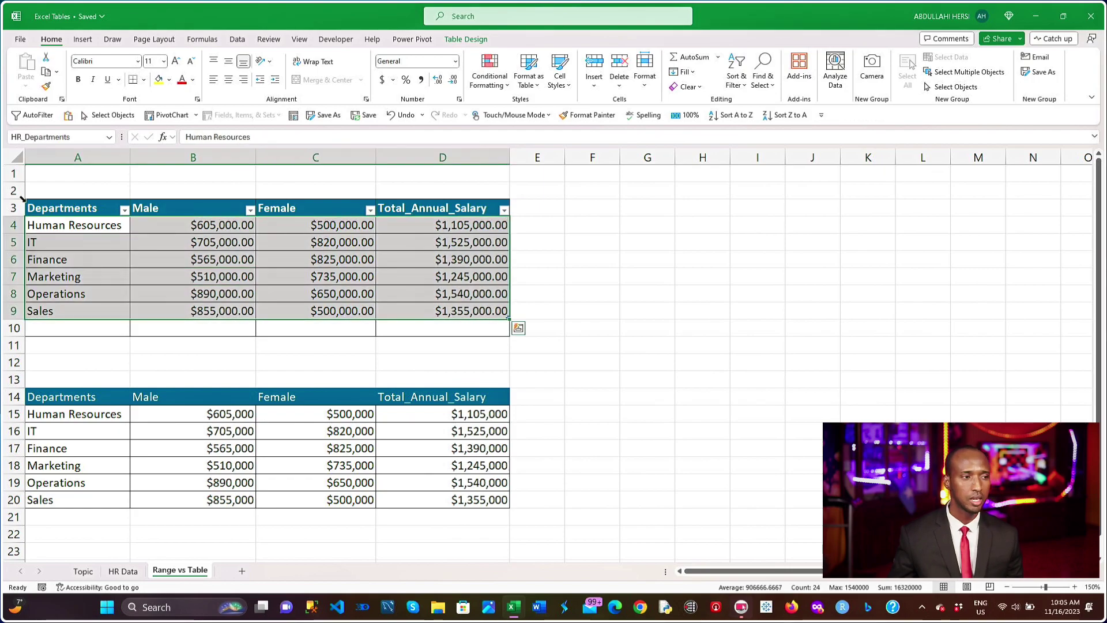
left_click(22, 198)
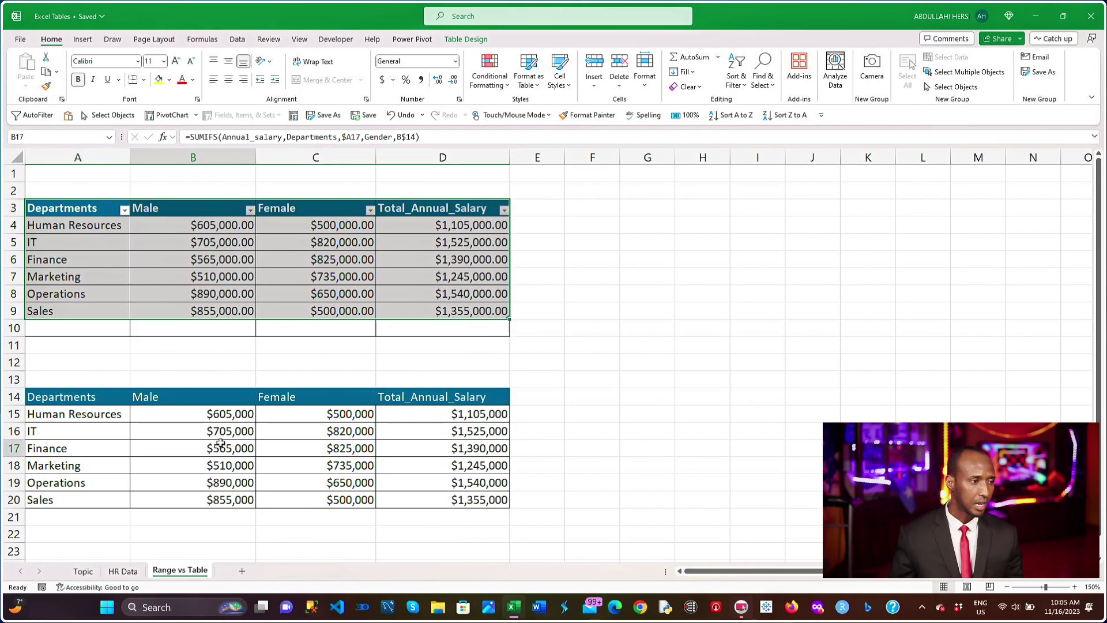
- Select the IT row across the lower department table
left_click_drag(69, 403, 444, 498)
left_click(380, 479)
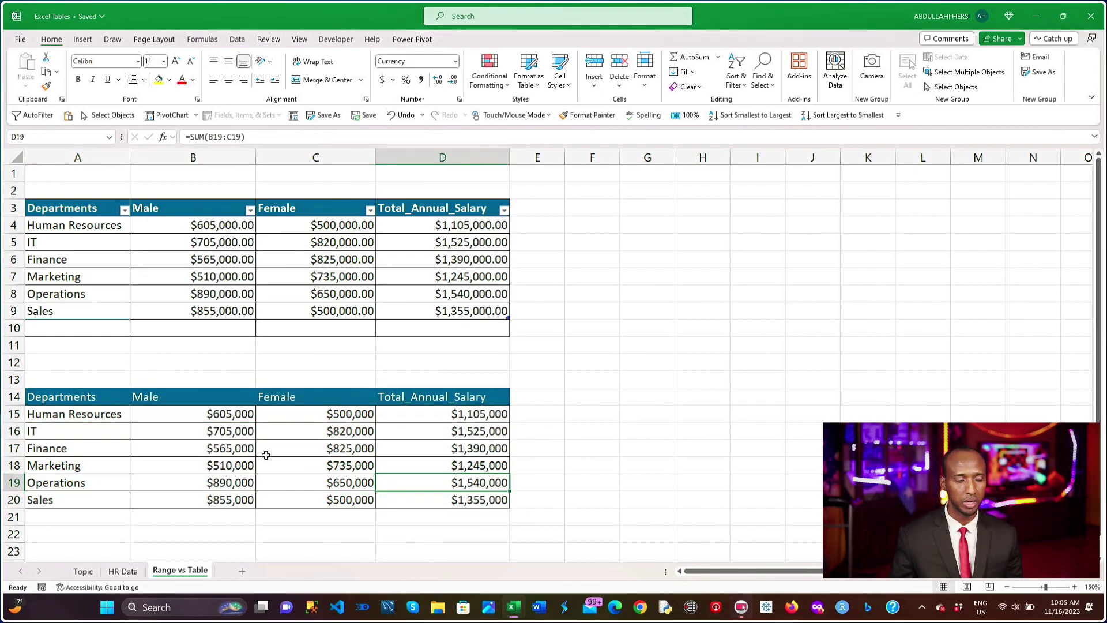
left_click(87, 431)
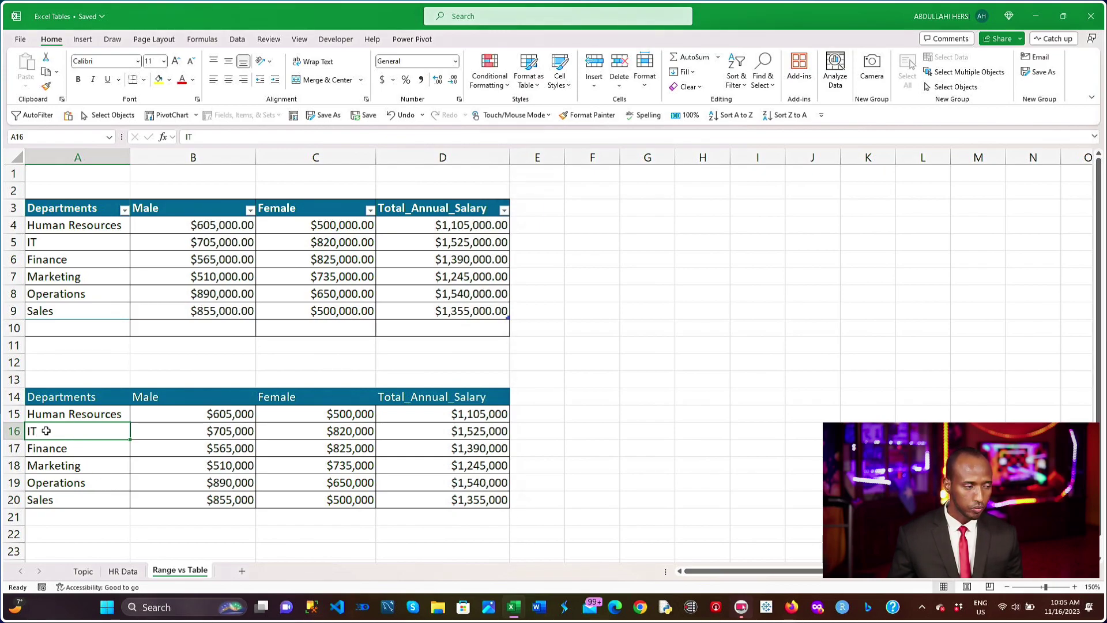
left_click_drag(46, 430, 461, 431)
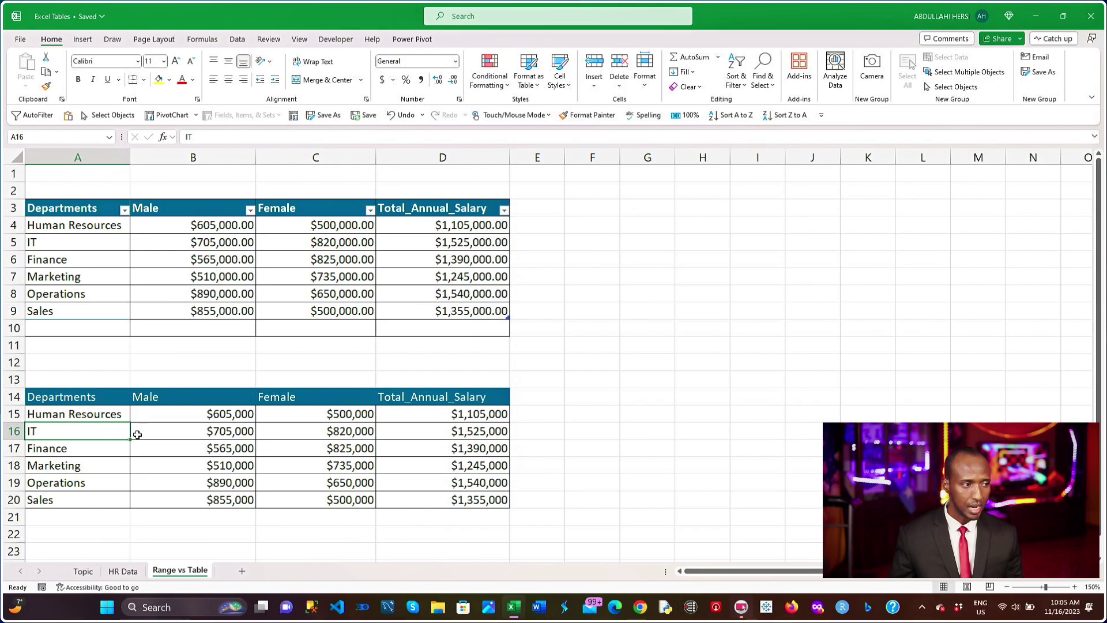
left_click(415, 469)
left_click(92, 432)
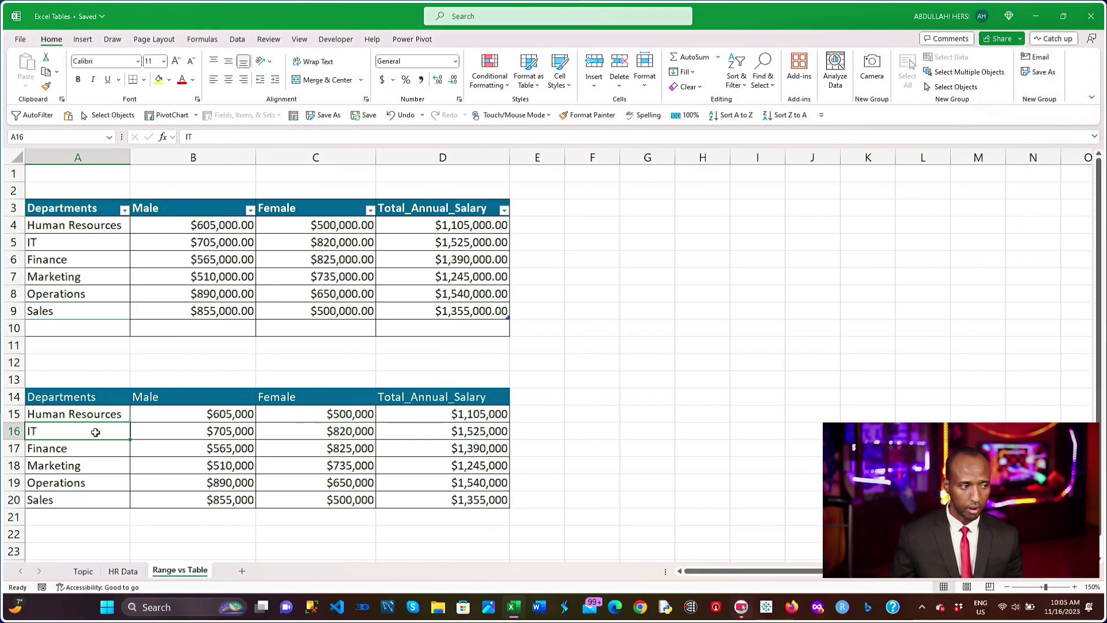
key("ctrl+shift+Right")
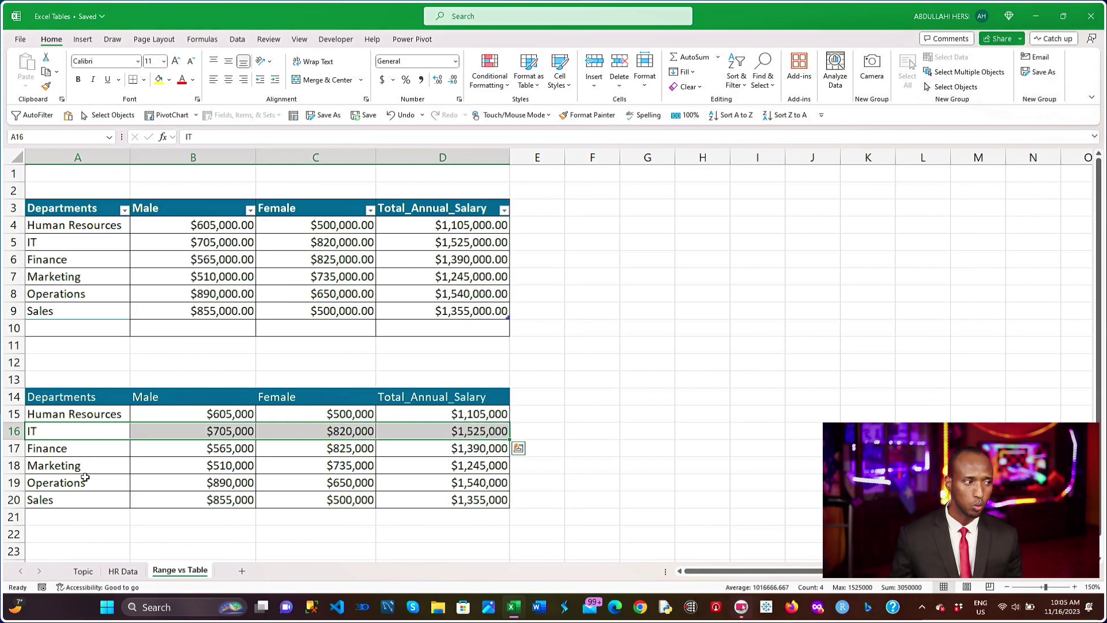
- Review the lower table's cells and Operations SUMIFS formula, then select its Female column
left_click(86, 482)
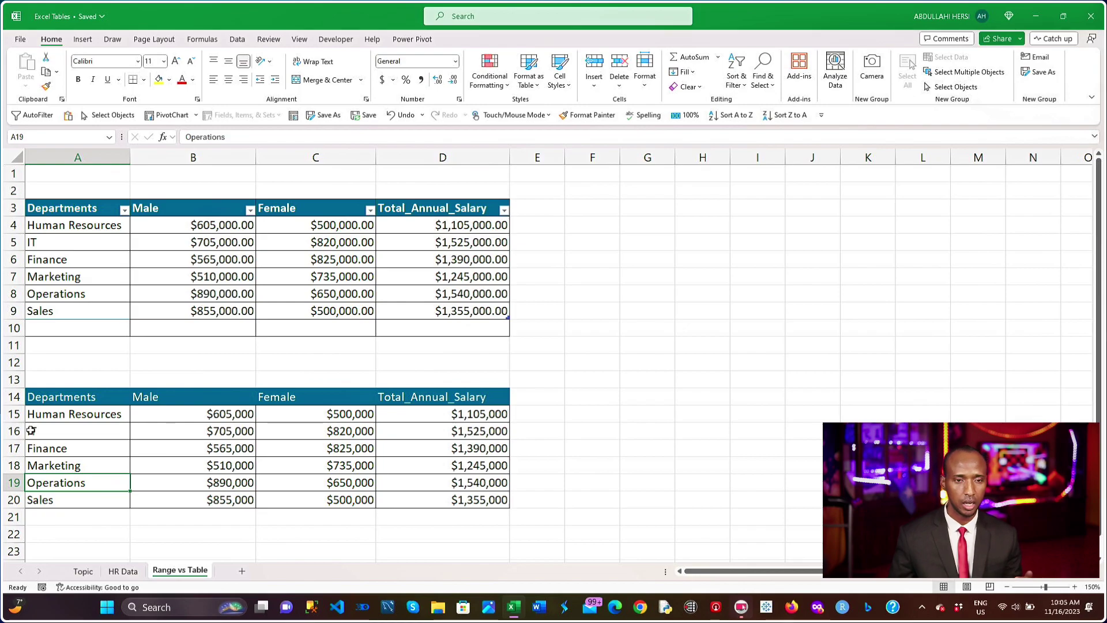
left_click(41, 449)
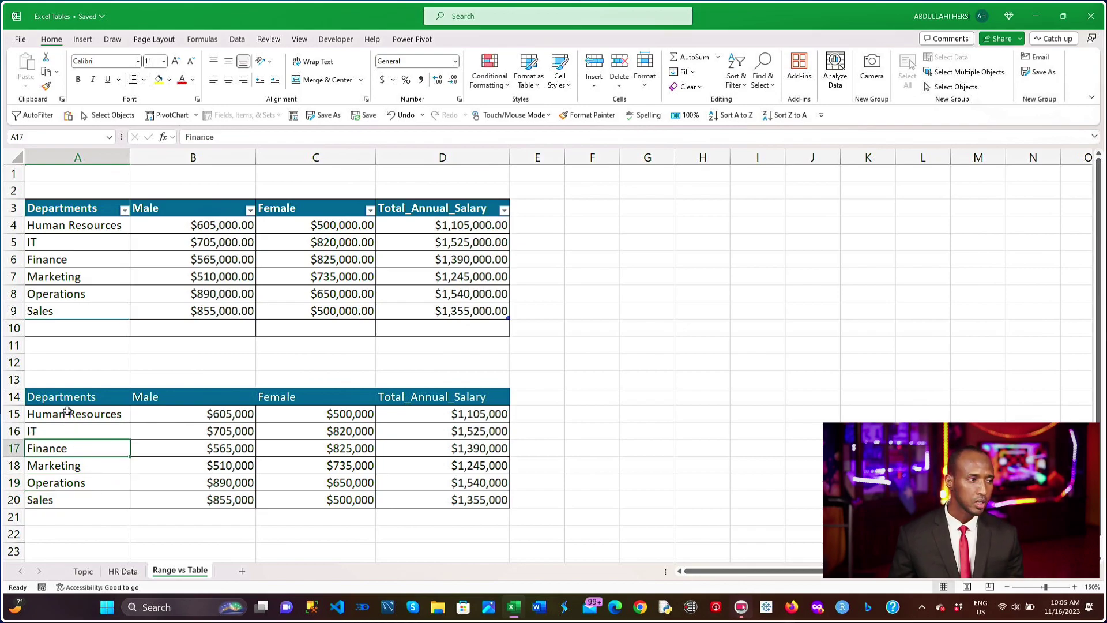
left_click(76, 428)
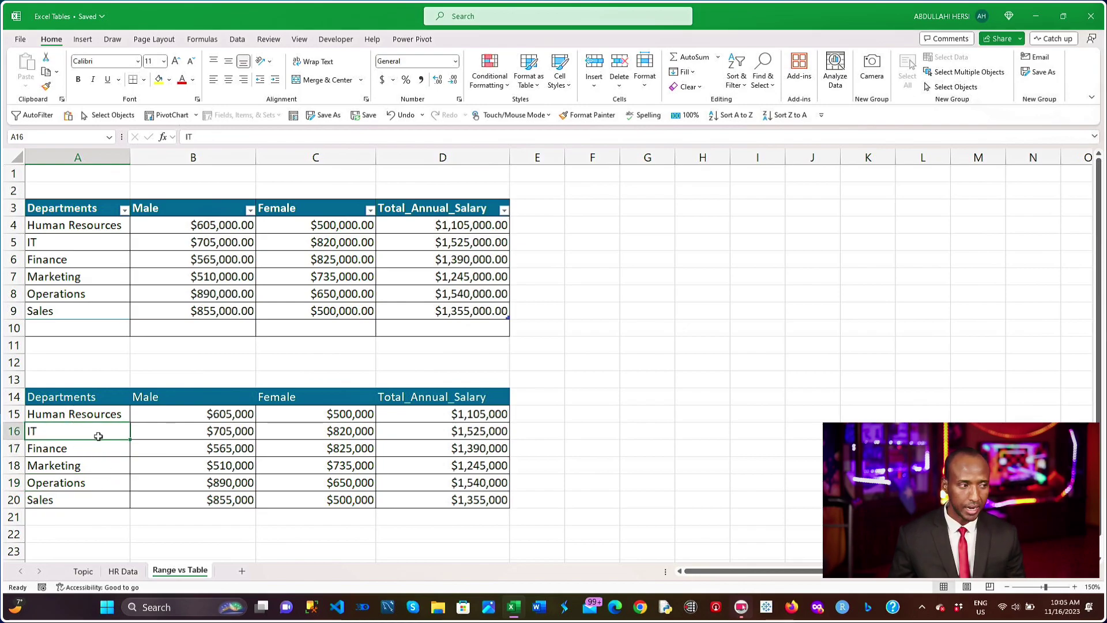
key("ctrl+a")
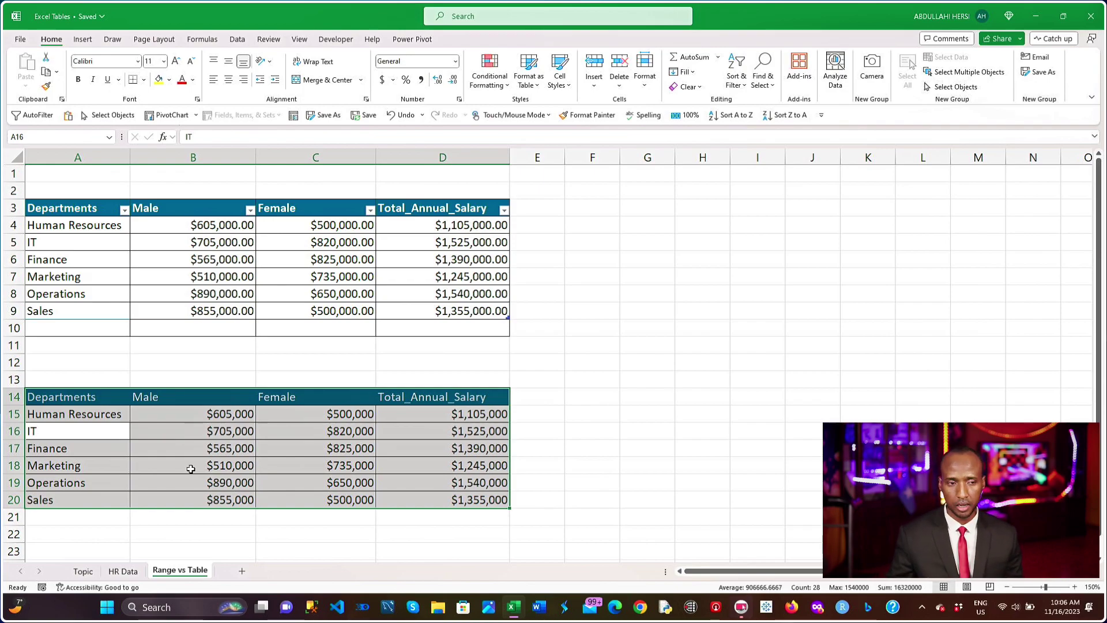
left_click(190, 483)
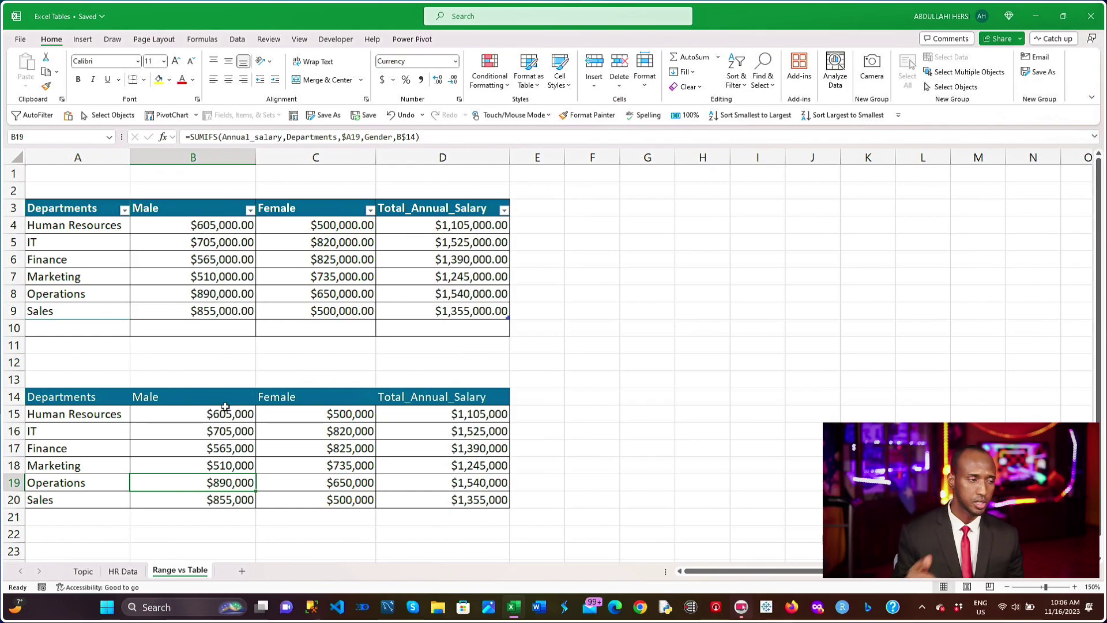
left_click_drag(302, 396, 304, 499)
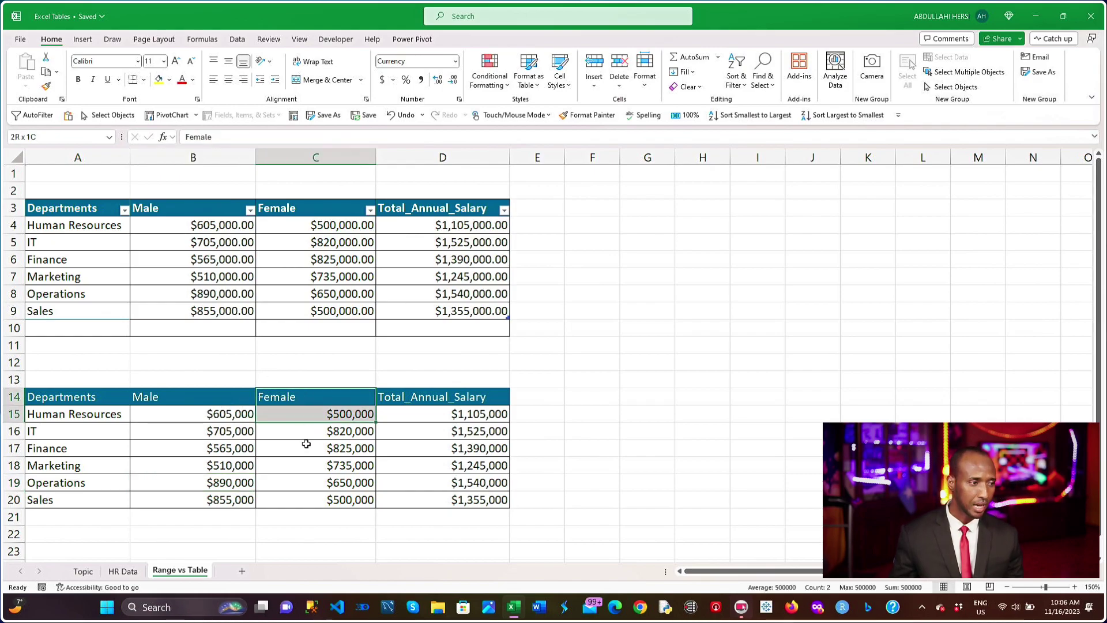
left_click_drag(289, 401, 283, 500)
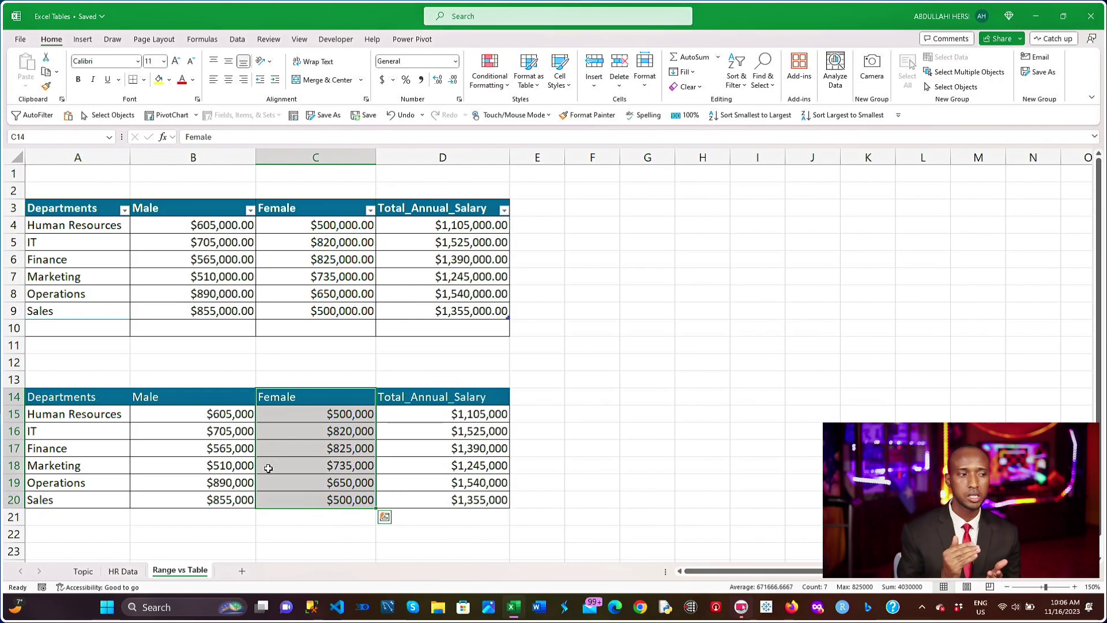
- Insert an empty column C before Female and check the shifted formulas in both tables
left_click(302, 155)
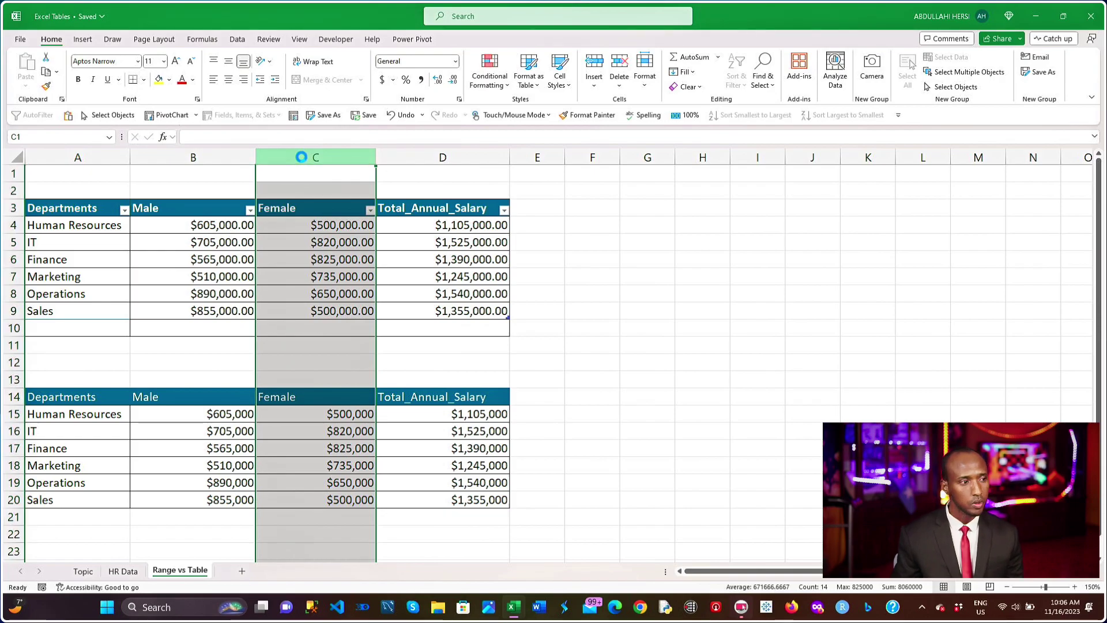
key("ctrl+shift+plus")
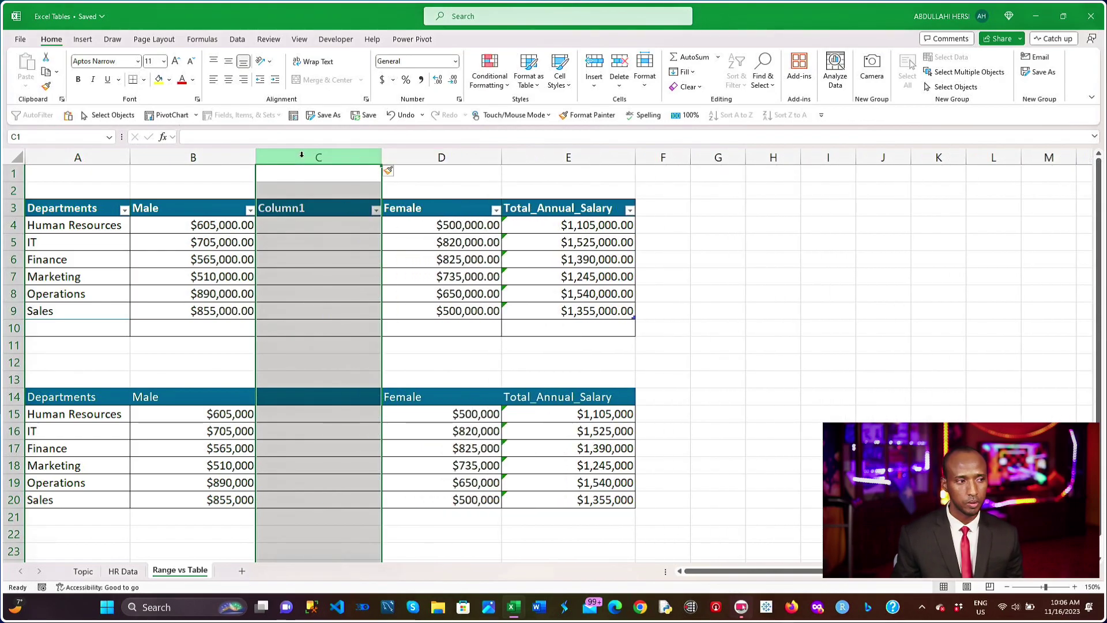
left_click(385, 283)
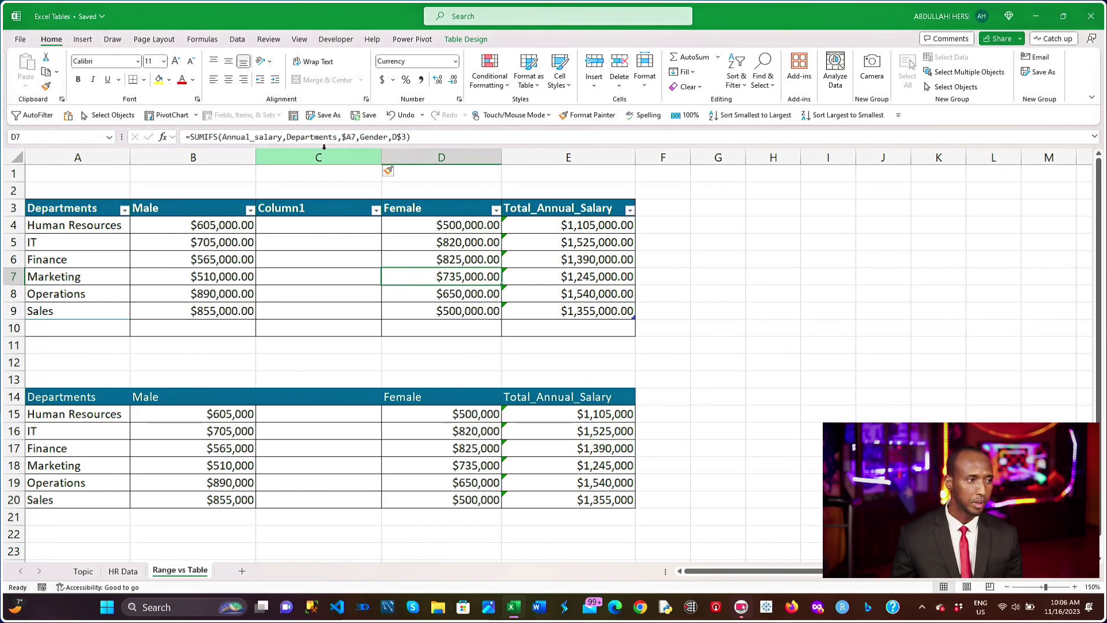
left_click(318, 240)
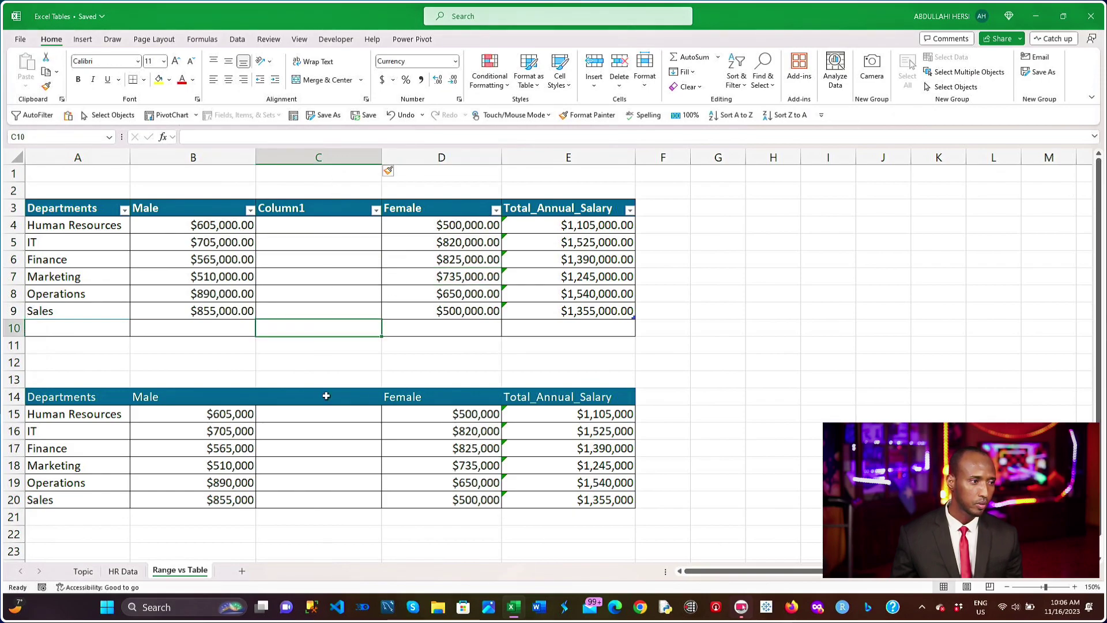
left_click(341, 445)
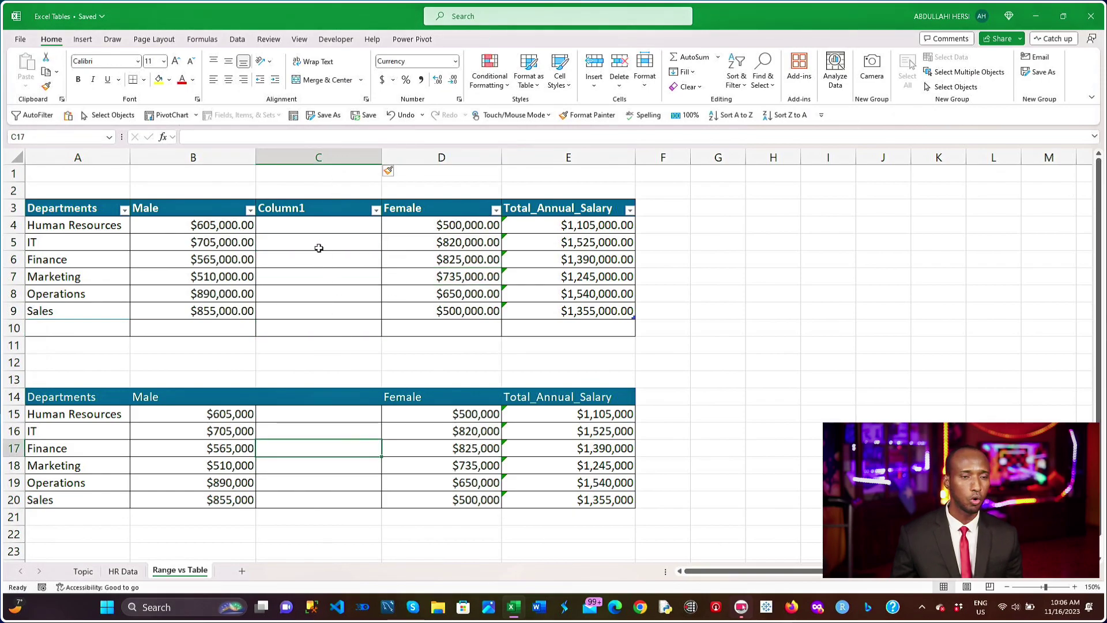
left_click(199, 452)
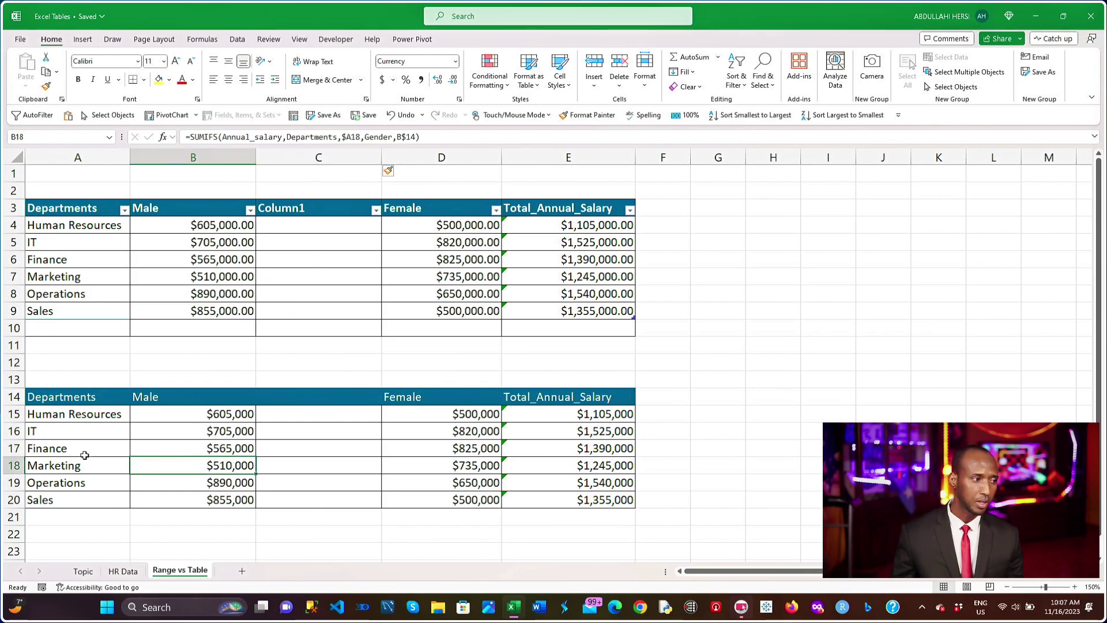
left_click(34, 448)
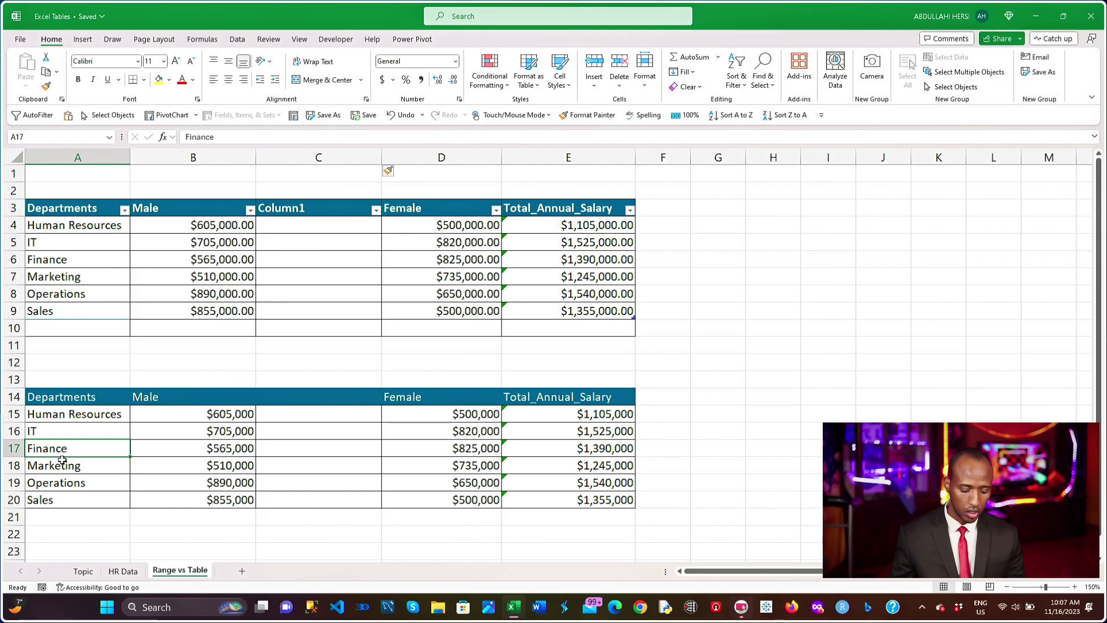
left_click(1077, 587)
left_click(1076, 586)
scroll(812, 528, "right", 3)
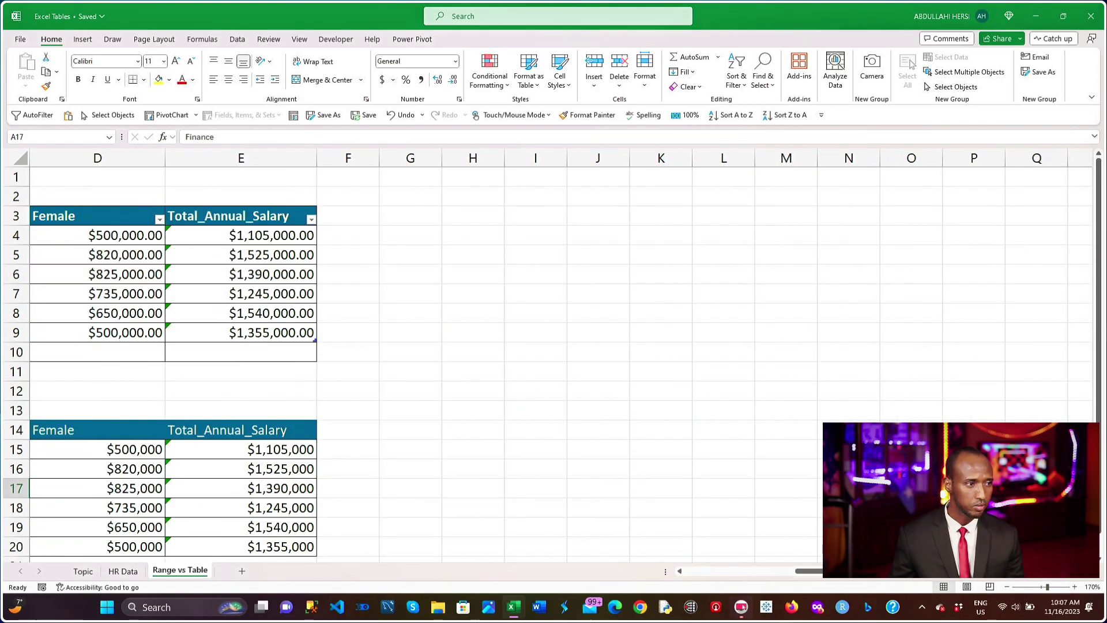
scroll(812, 529, "left", 3)
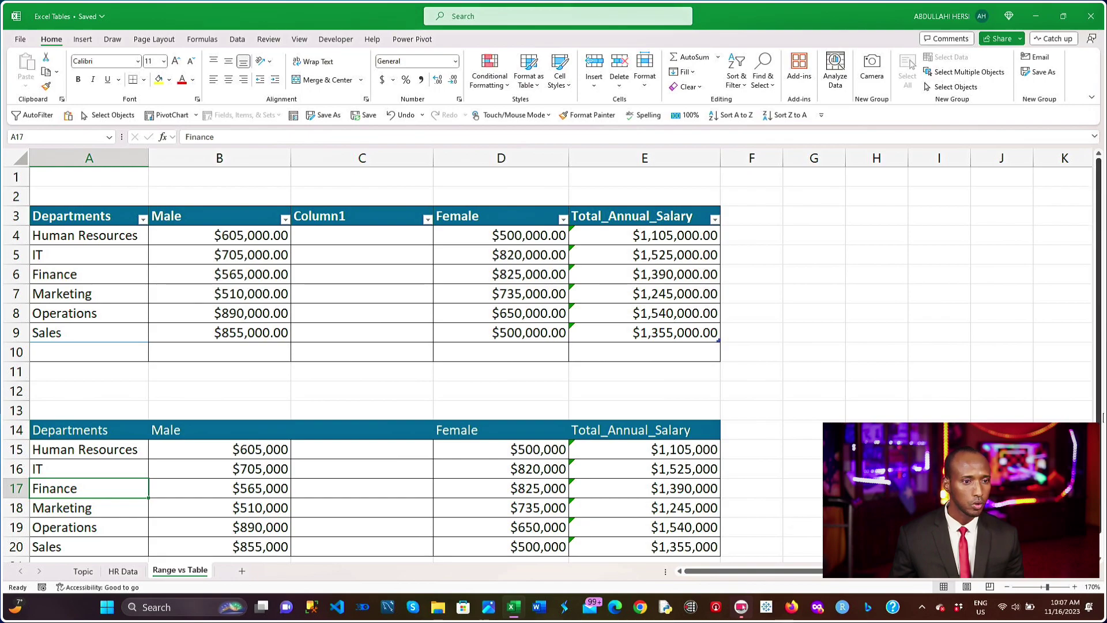
scroll(1100, 416, "down", 1)
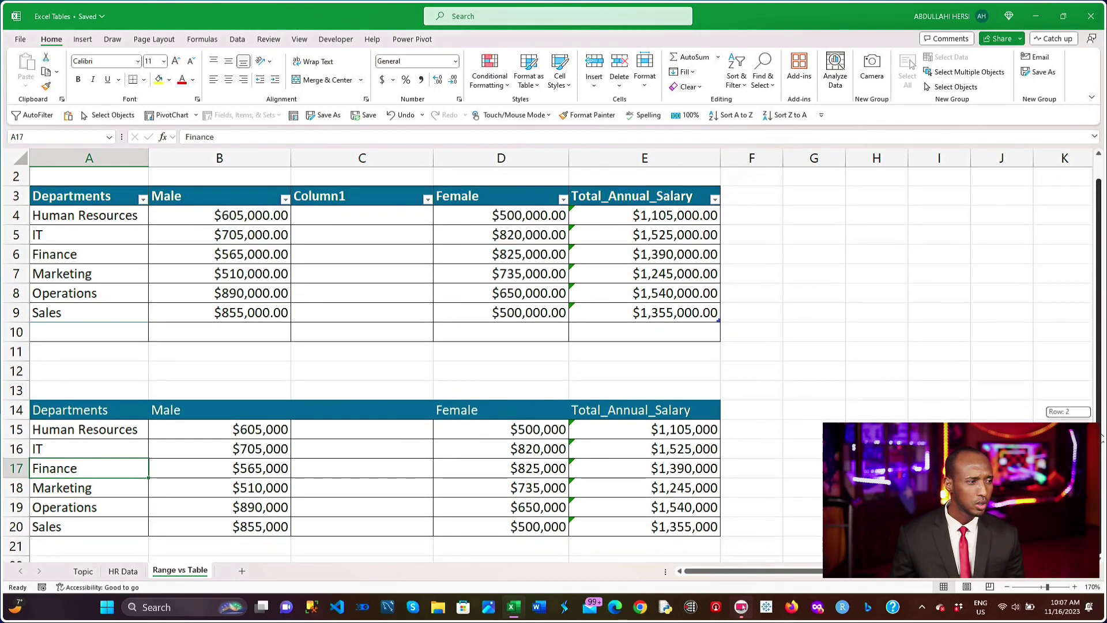
left_click(279, 462)
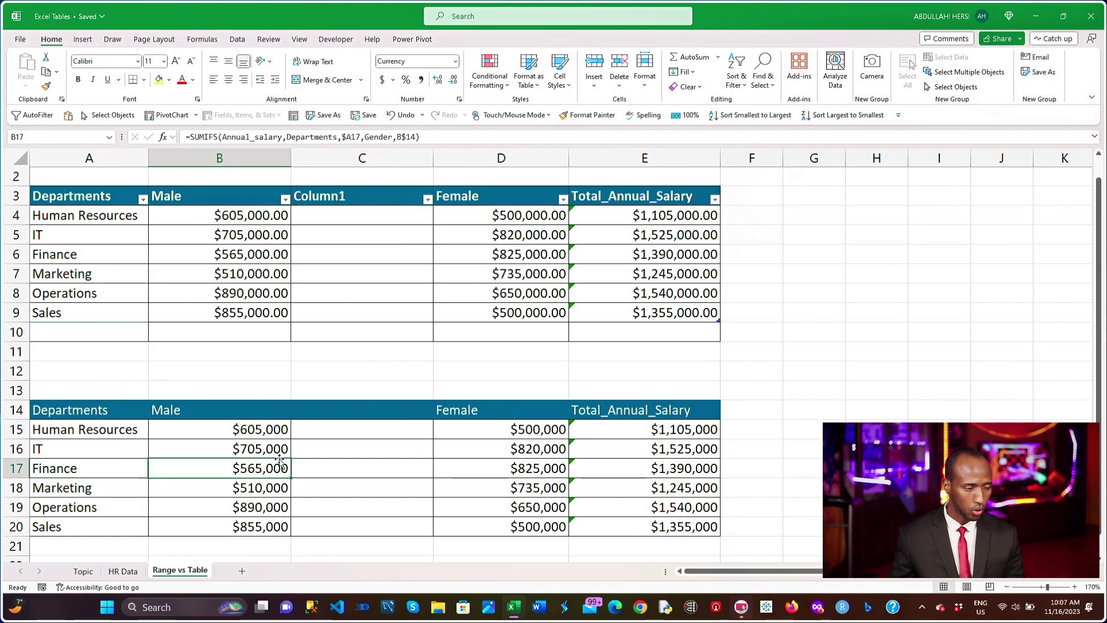
key("ctrl+a")
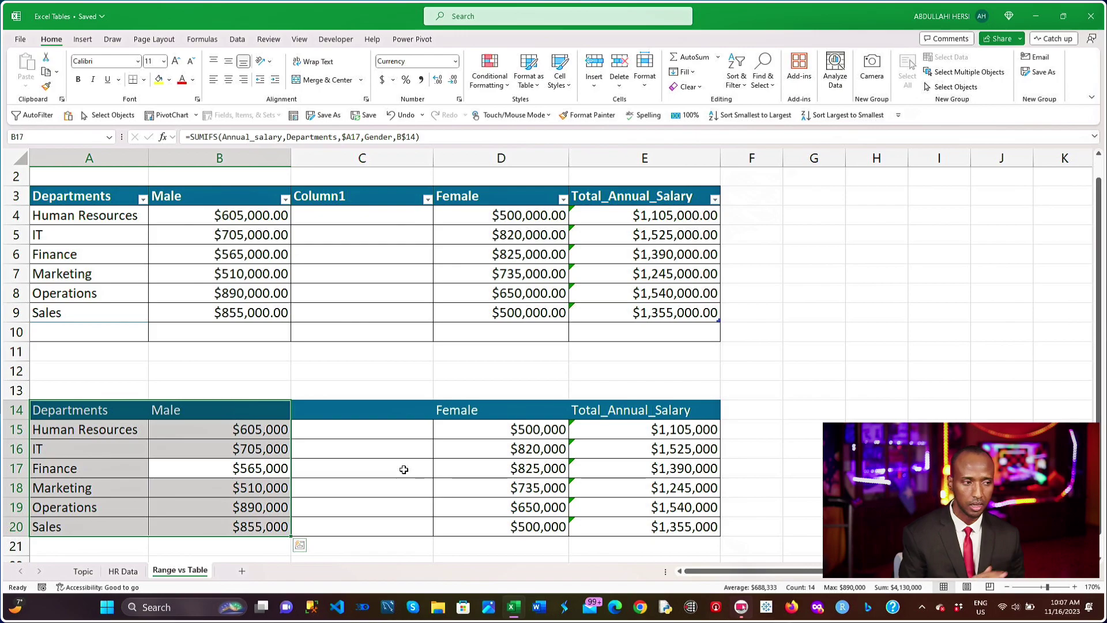
left_click_drag(404, 469, 352, 459)
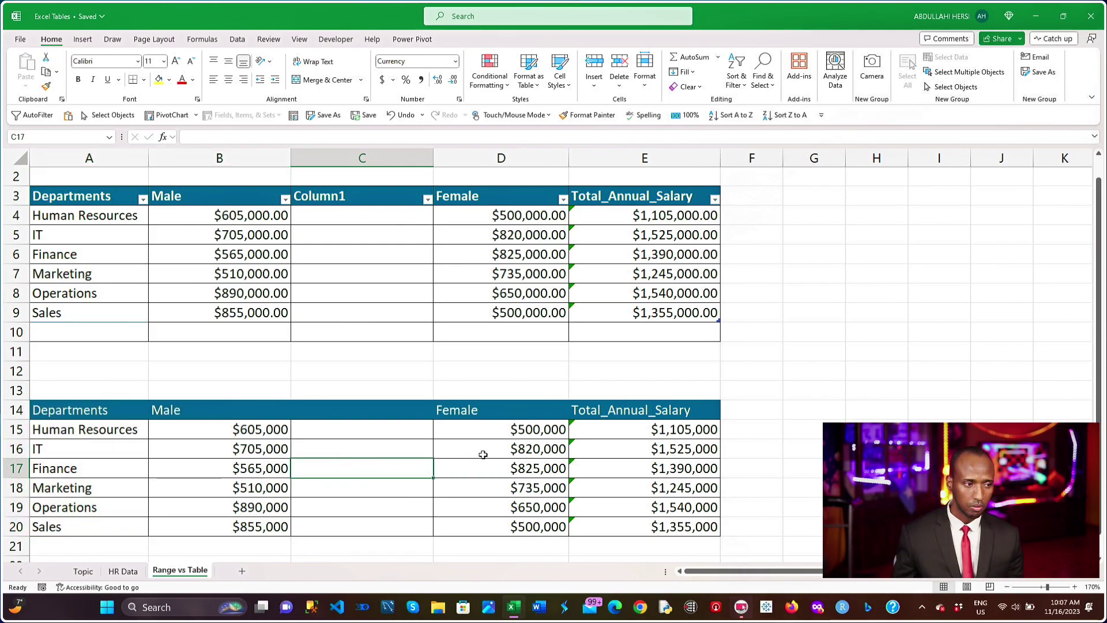
left_click(575, 448)
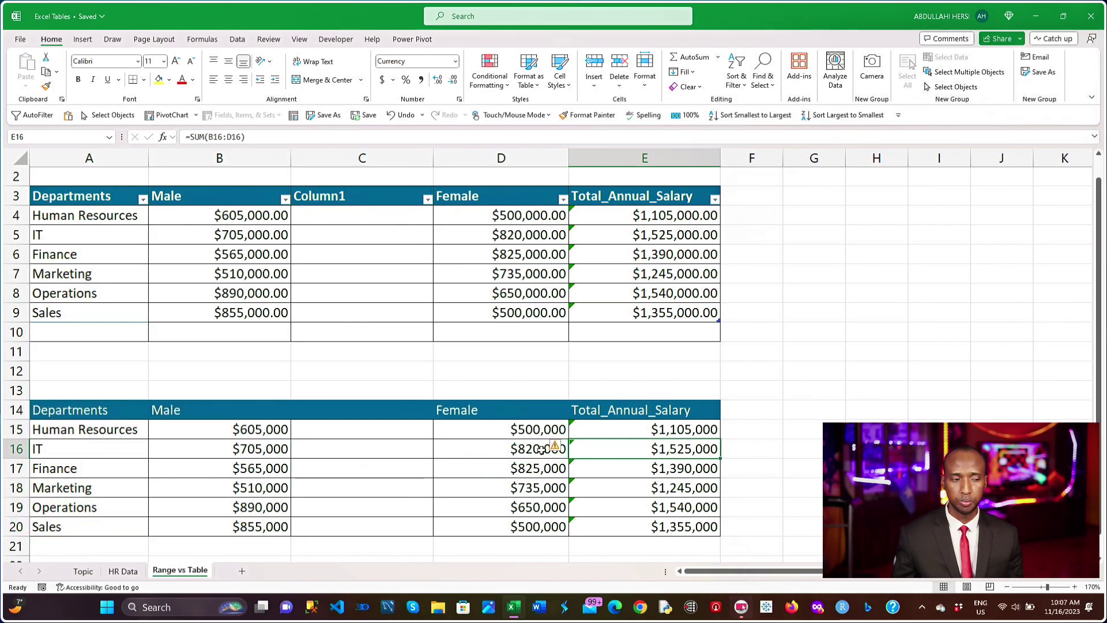
left_click(347, 243)
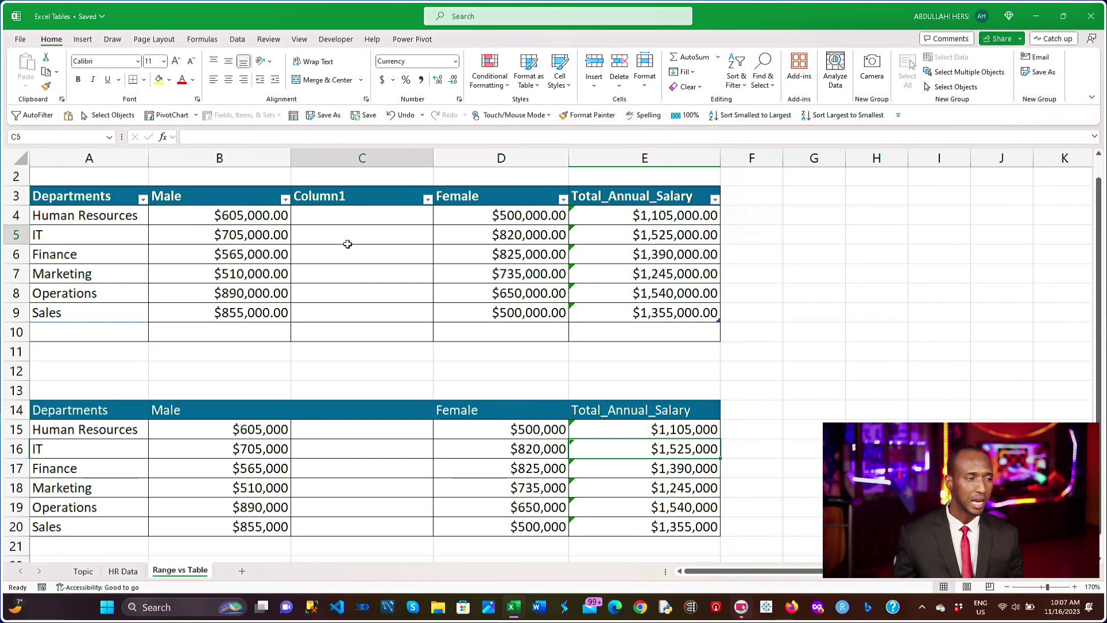
left_click(110, 236)
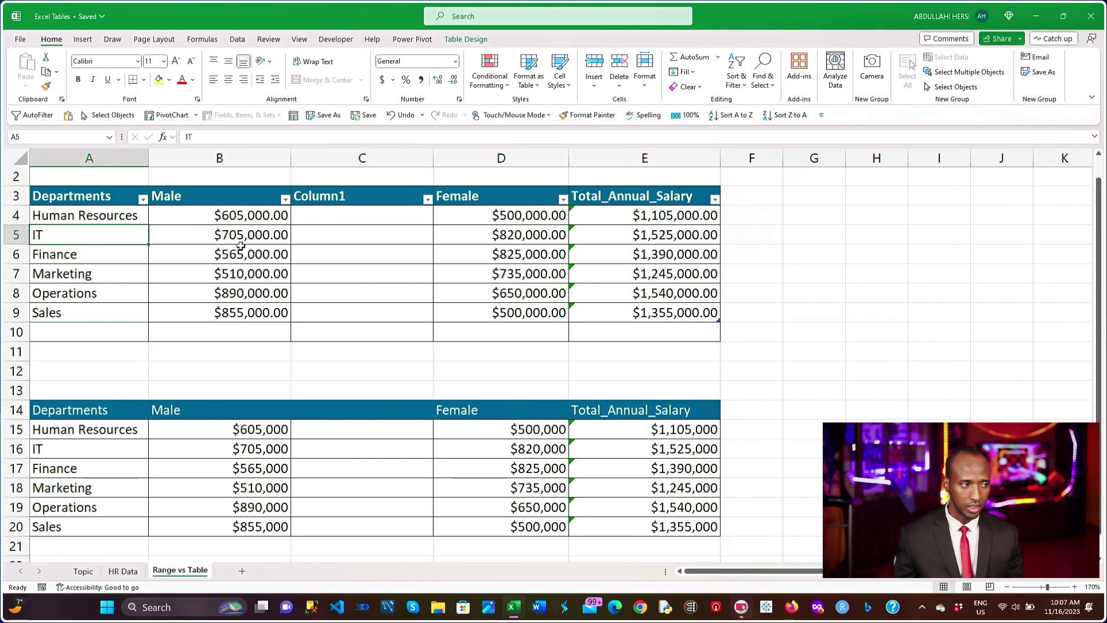
key("ctrl+a")
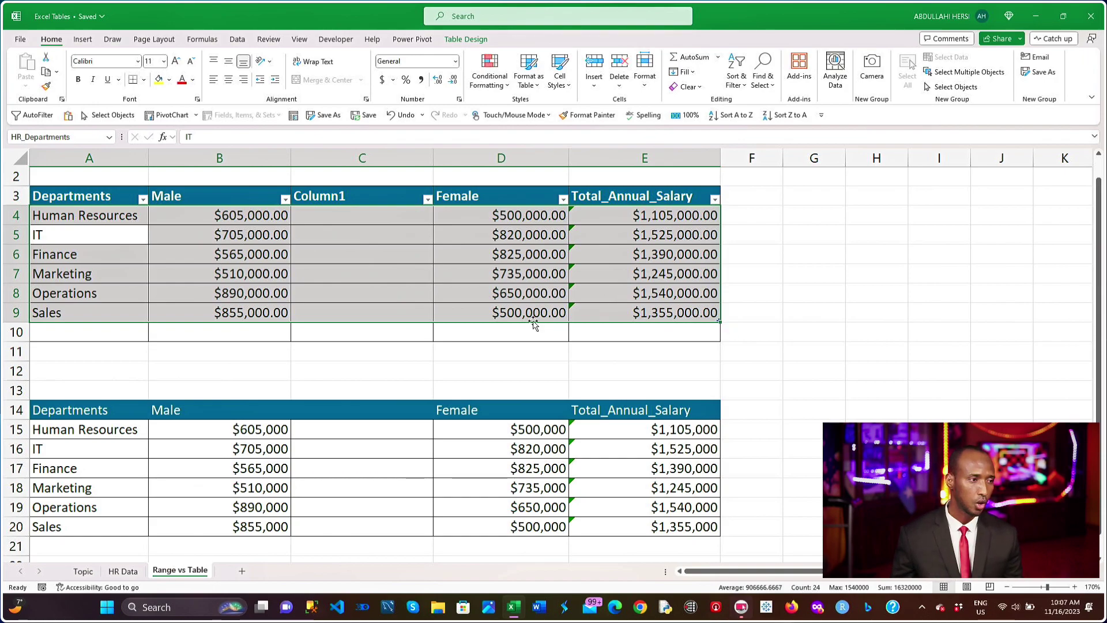
left_click(408, 306)
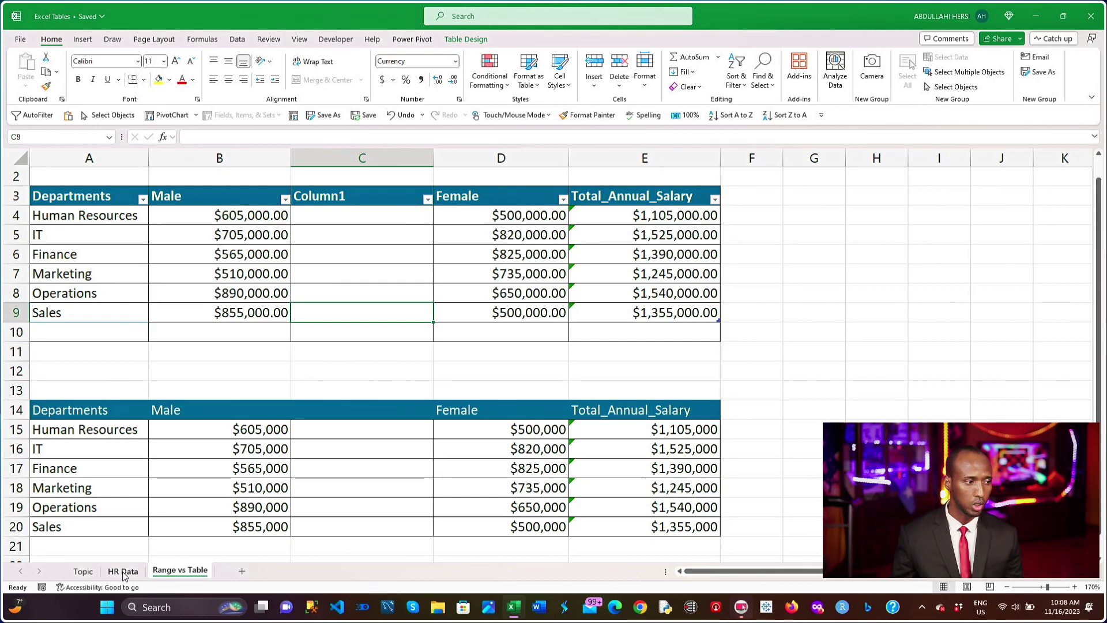
- On the HR Data sheet, inspect row 9's repeated email and its Work_years formula
left_click(123, 572)
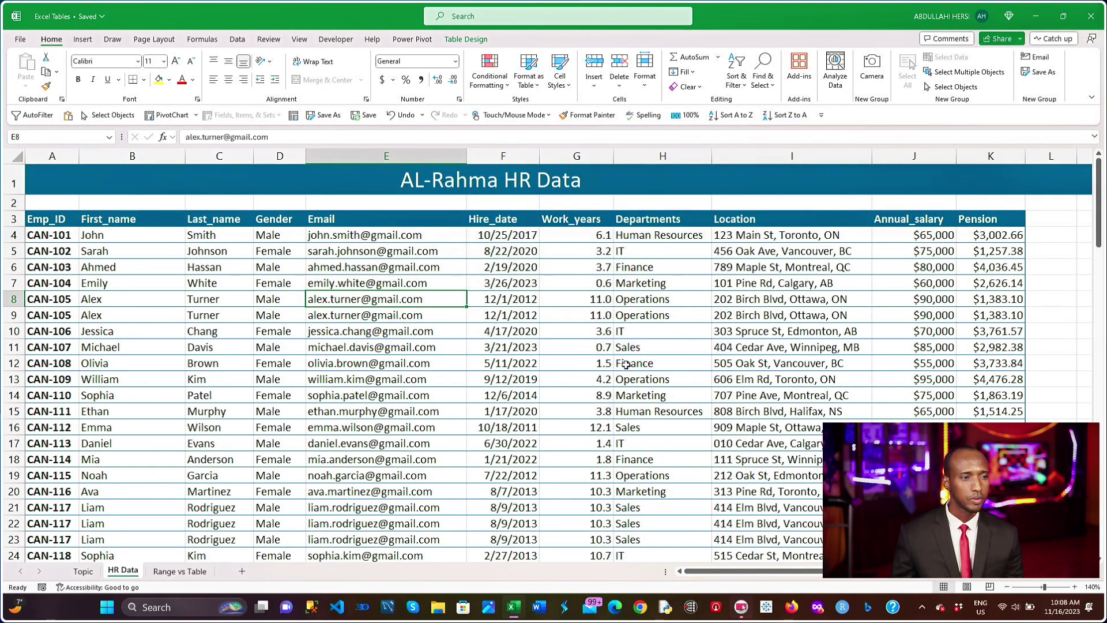
scroll(626, 365, "down", 1)
scroll(625, 364, "down", 1)
scroll(628, 363, "up", 2)
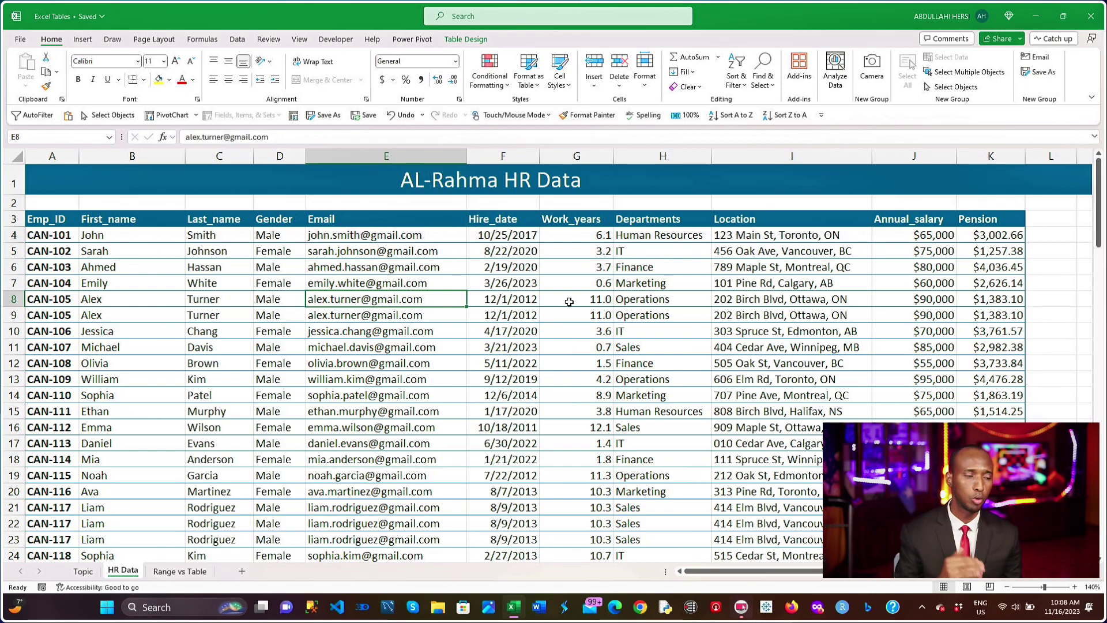
left_click(413, 315)
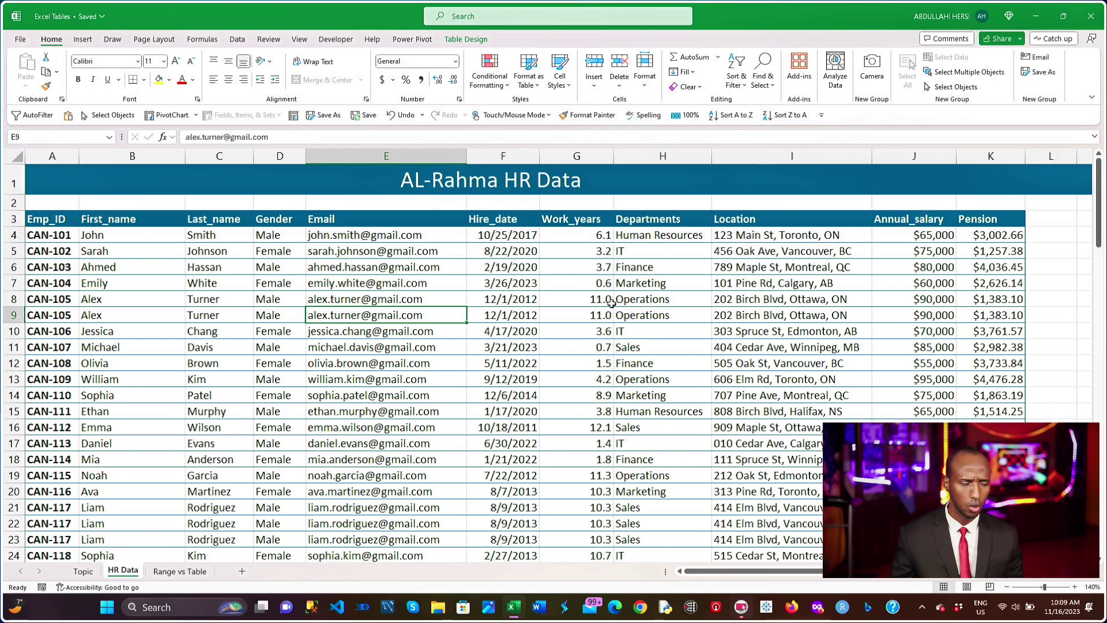
left_click(585, 315)
- Click through the IT, Operations and Finance entries in the Departments column
left_click(641, 266)
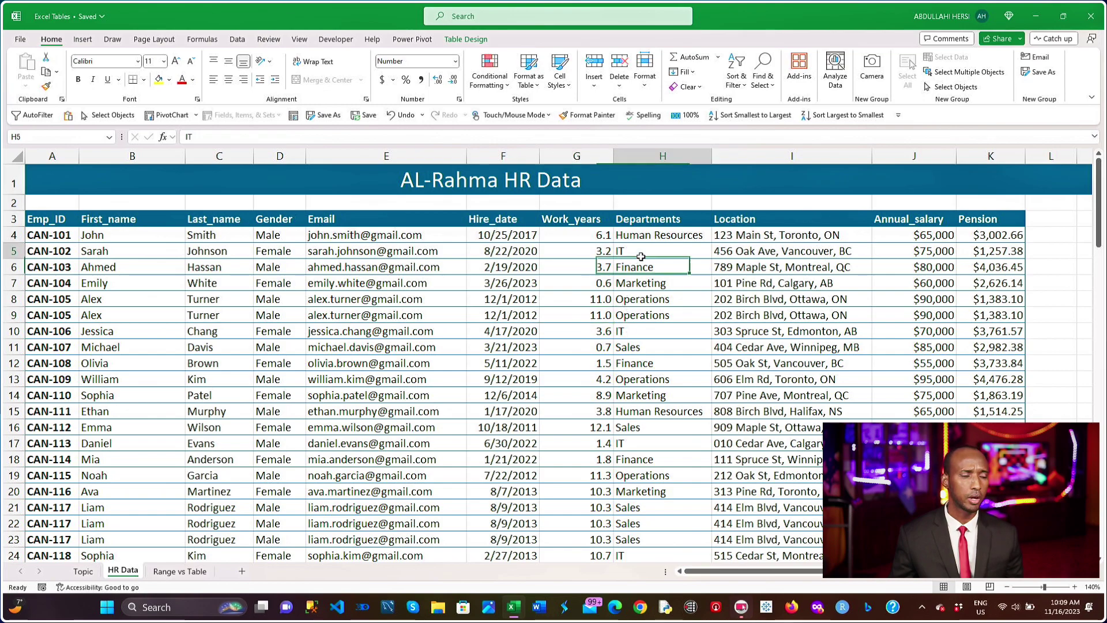
left_click(655, 299)
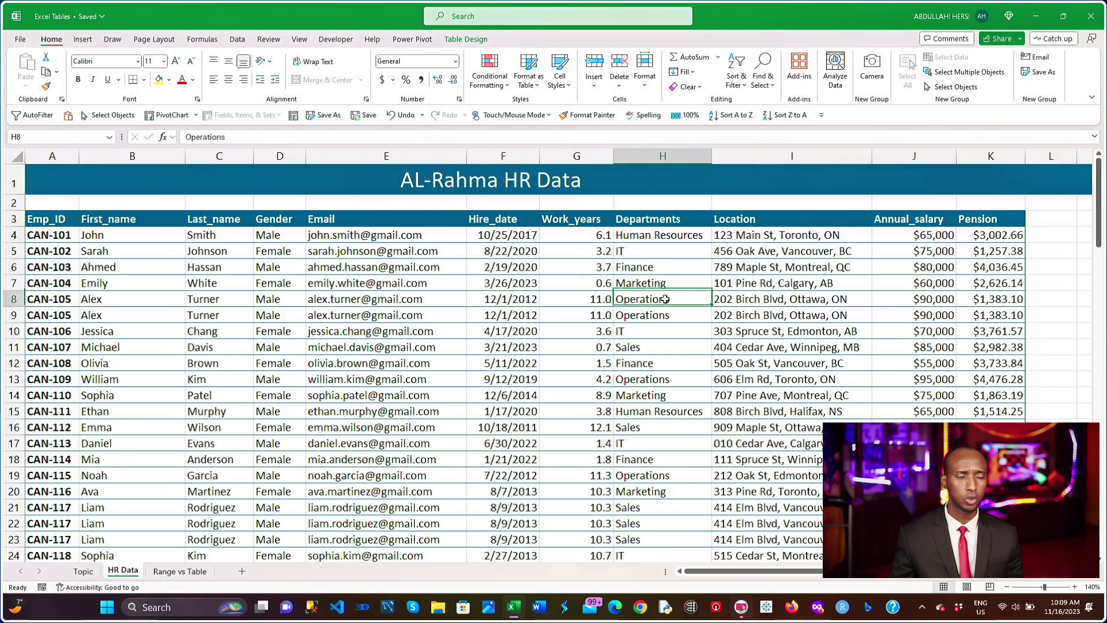
left_click(645, 220)
left_click(670, 249)
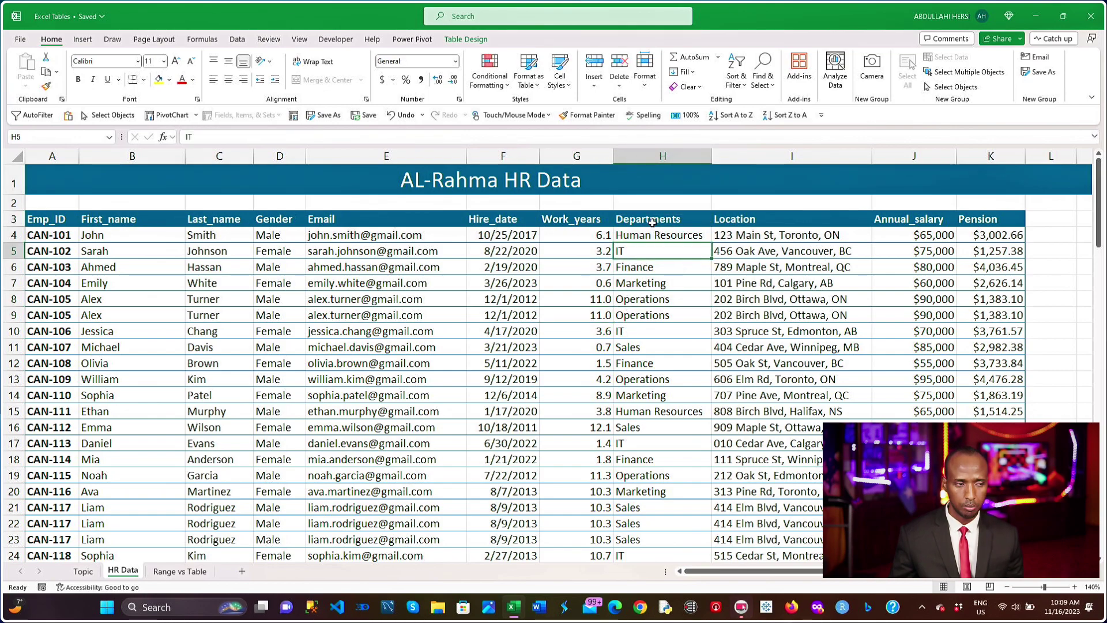
left_click(652, 222)
left_click(657, 236)
left_click(664, 267)
left_click(667, 362)
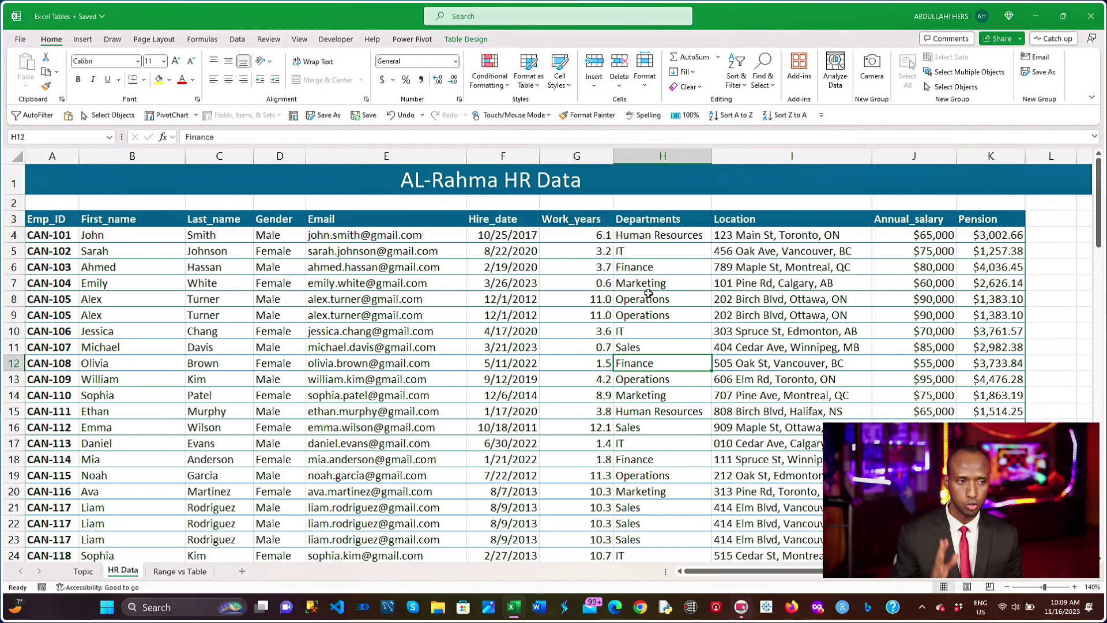
- Check a few more department entries, then select the table's whole Departments column
left_click(645, 235)
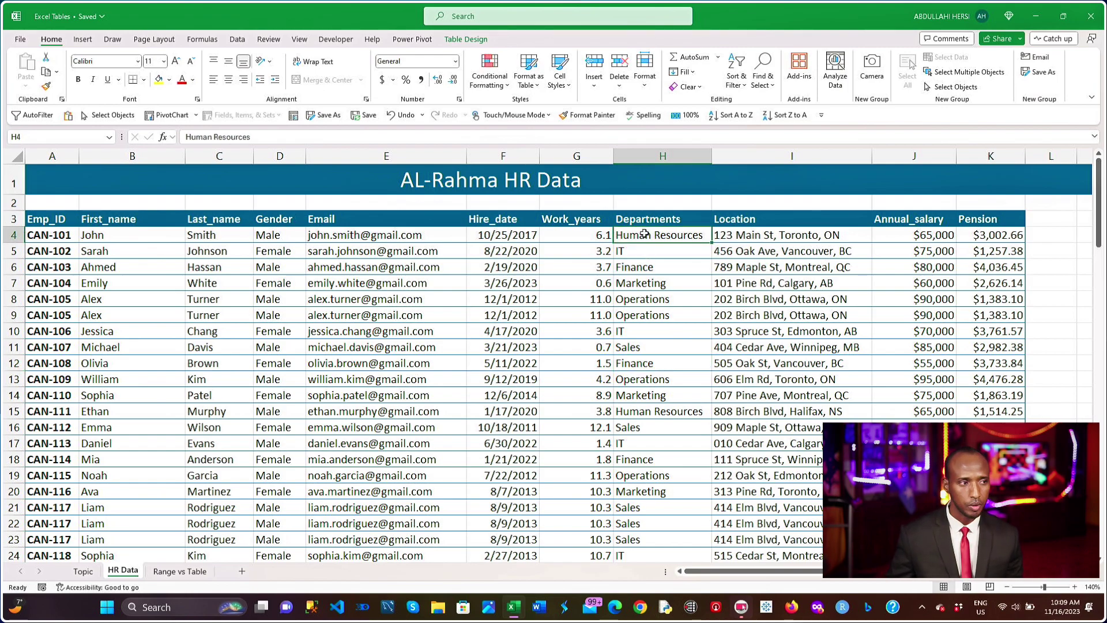
left_click(684, 327)
left_click(685, 295)
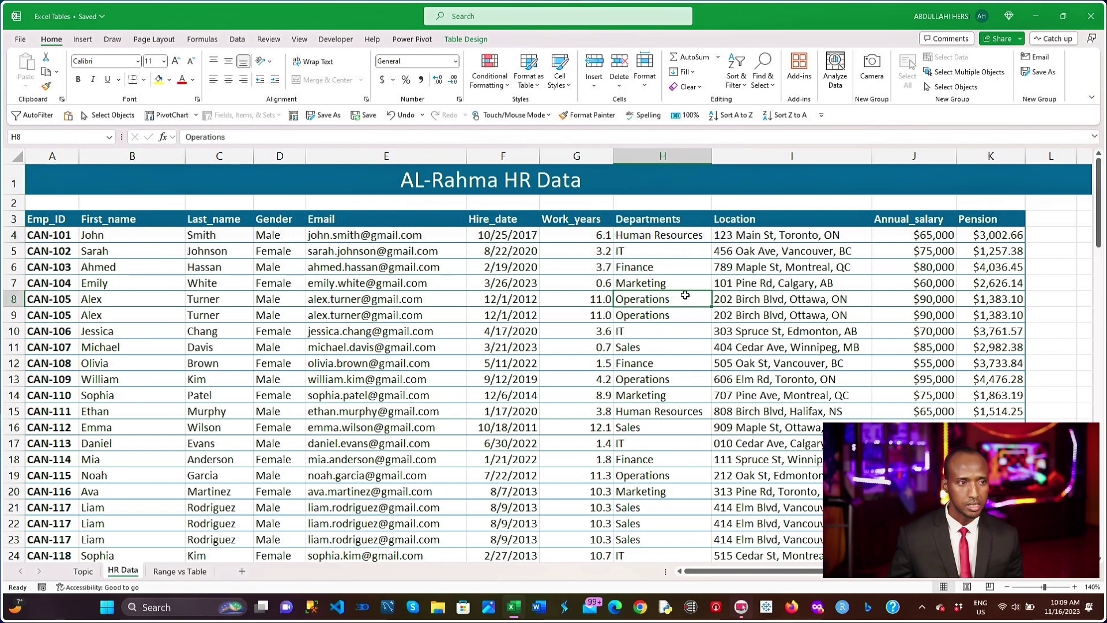
left_click(669, 268)
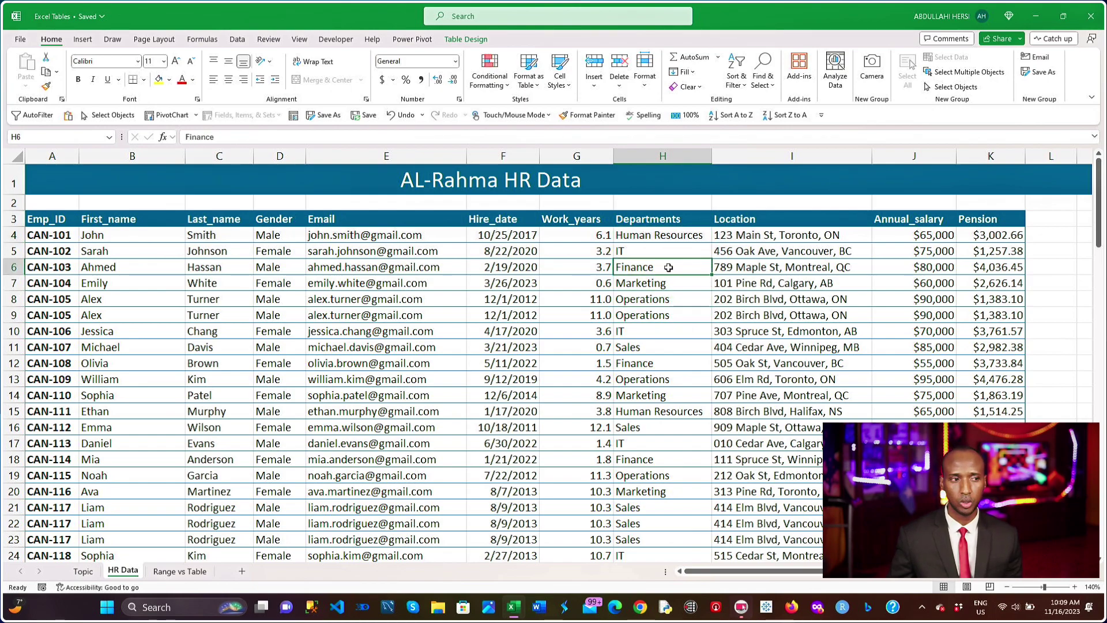
left_click(648, 211)
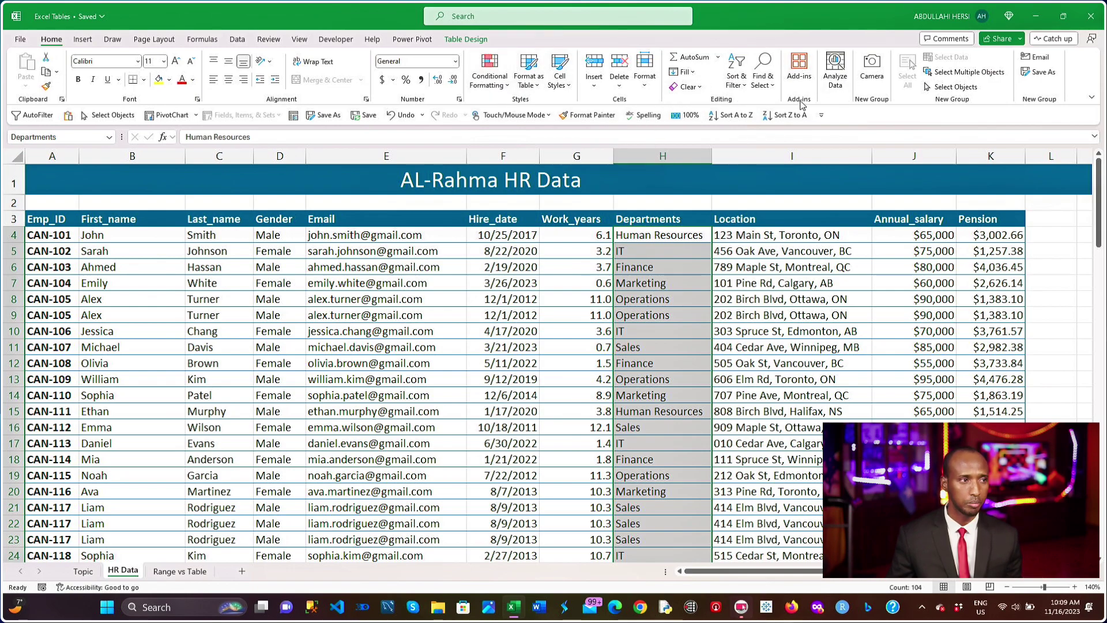
- Move from the Table Design options to the Data tab's Sort & Filter tools
left_click(470, 41)
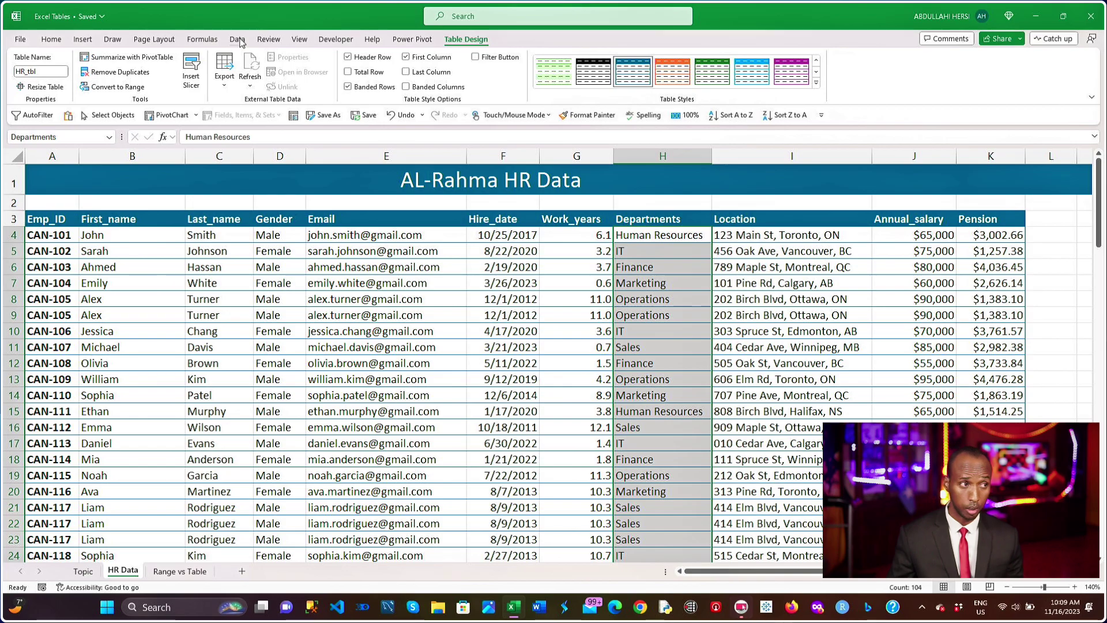
left_click(240, 41)
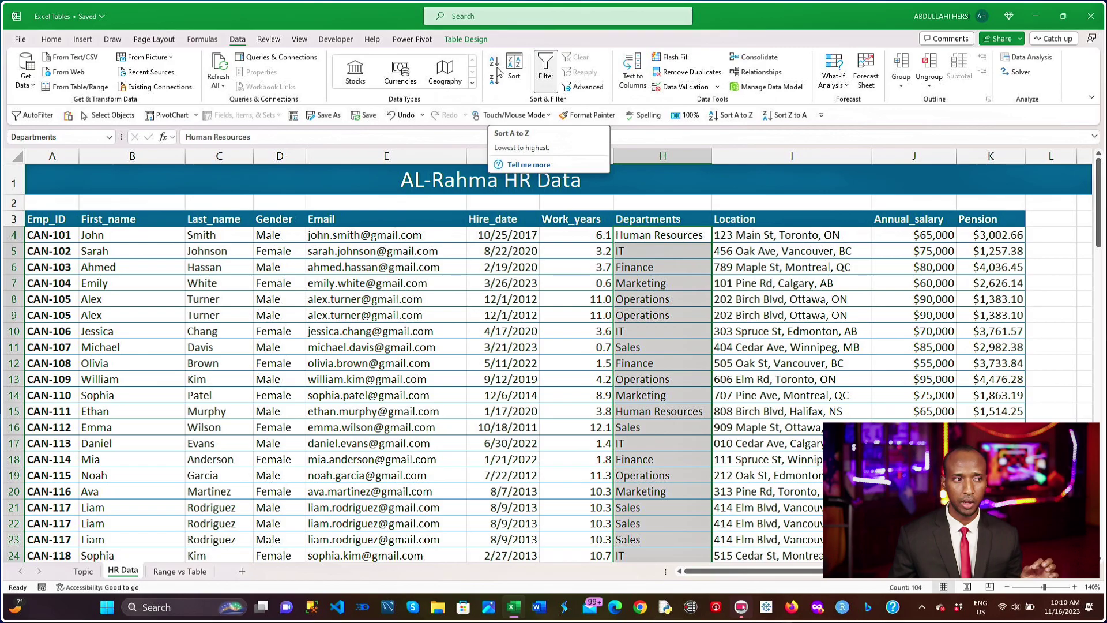
- Return to Home and preview the Sort & Filter dropdown without choosing anything
left_click(52, 39)
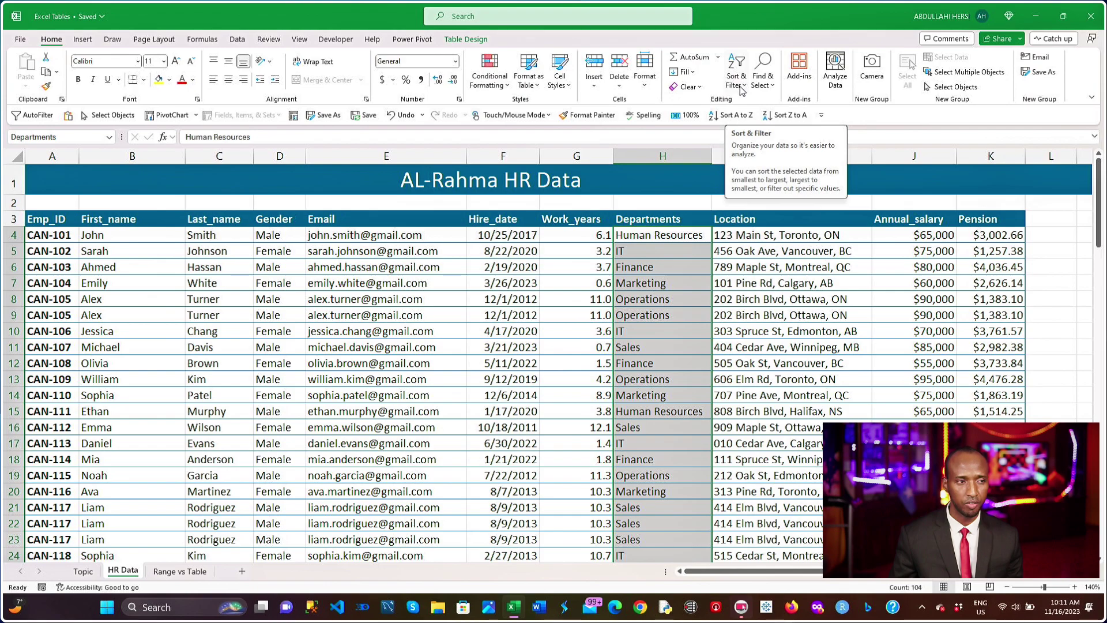
left_click(741, 86)
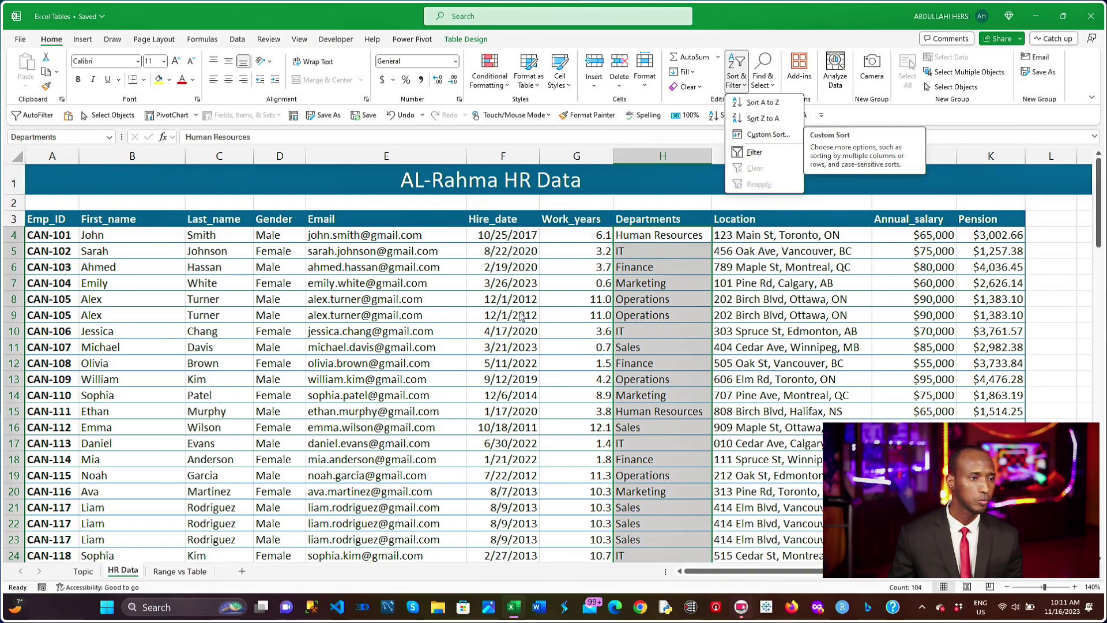
left_click(745, 68)
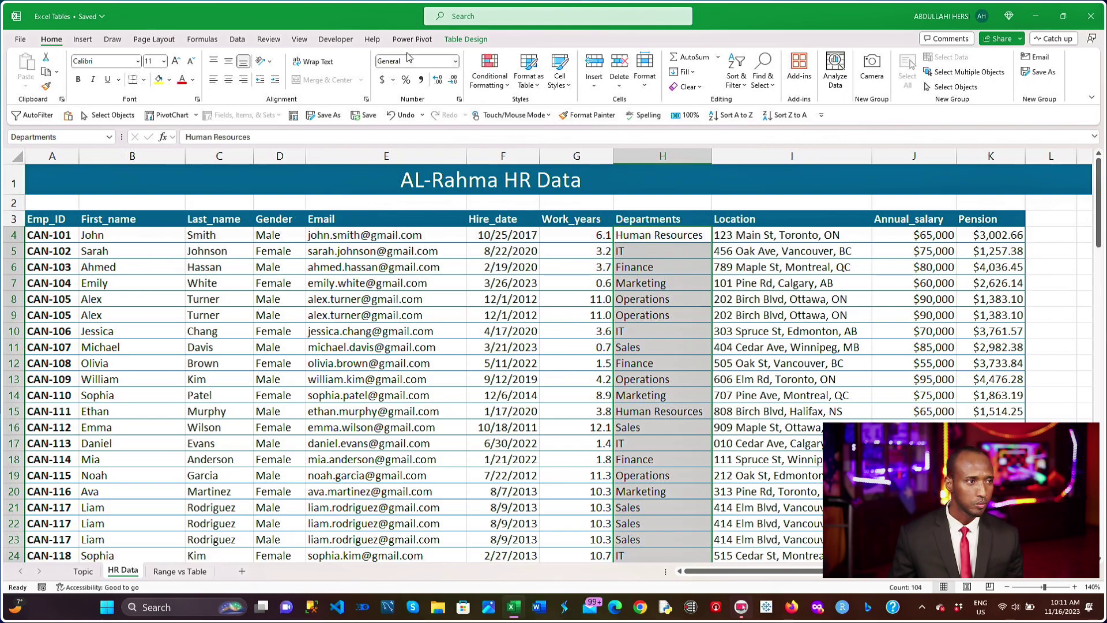
- Tick Filter Button in Table Design, then preview the Departments filter dropdown without changes
left_click(463, 40)
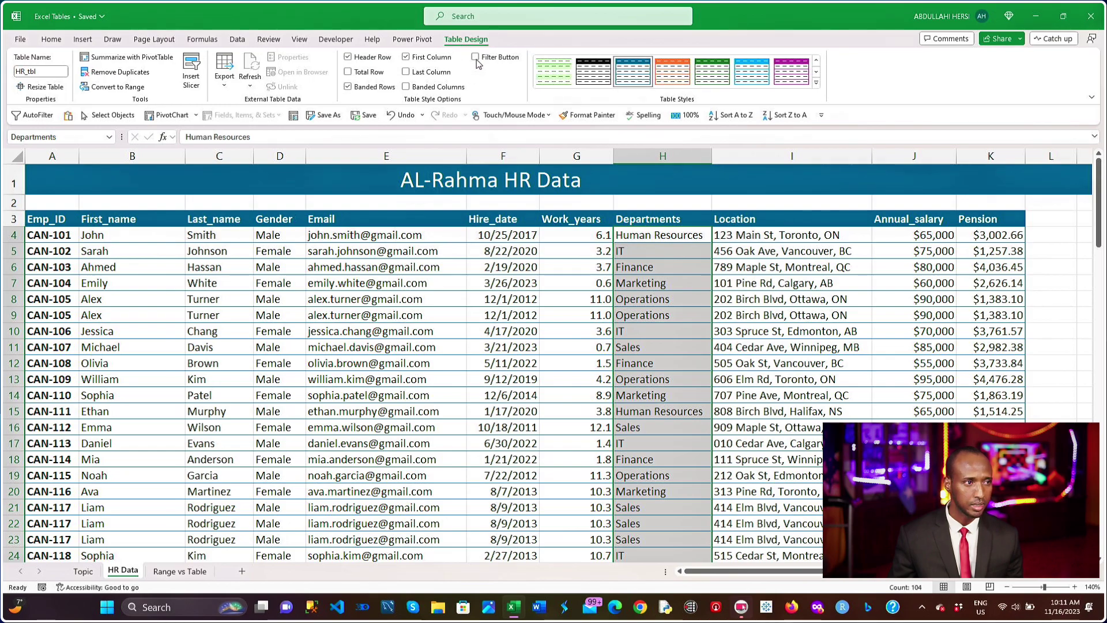
left_click(475, 58)
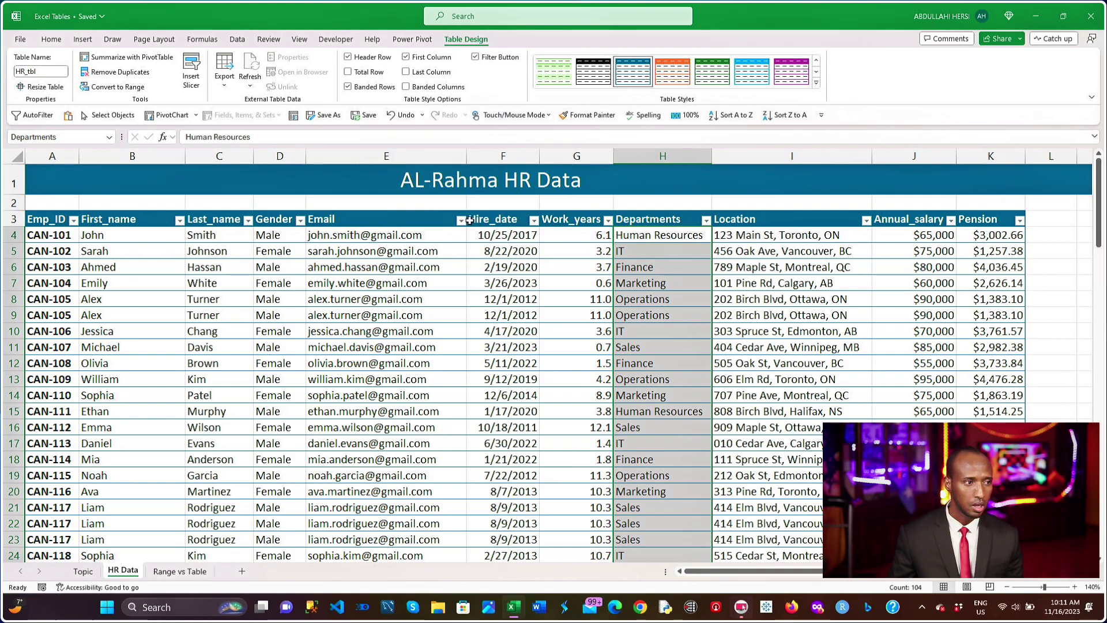
left_click(707, 220)
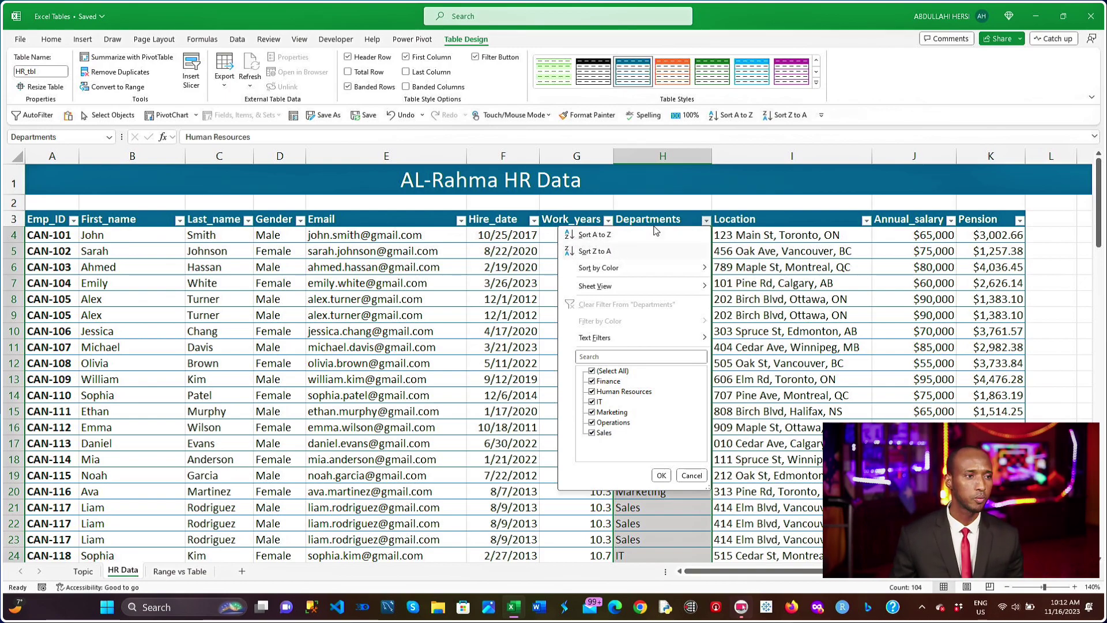
left_click(607, 225)
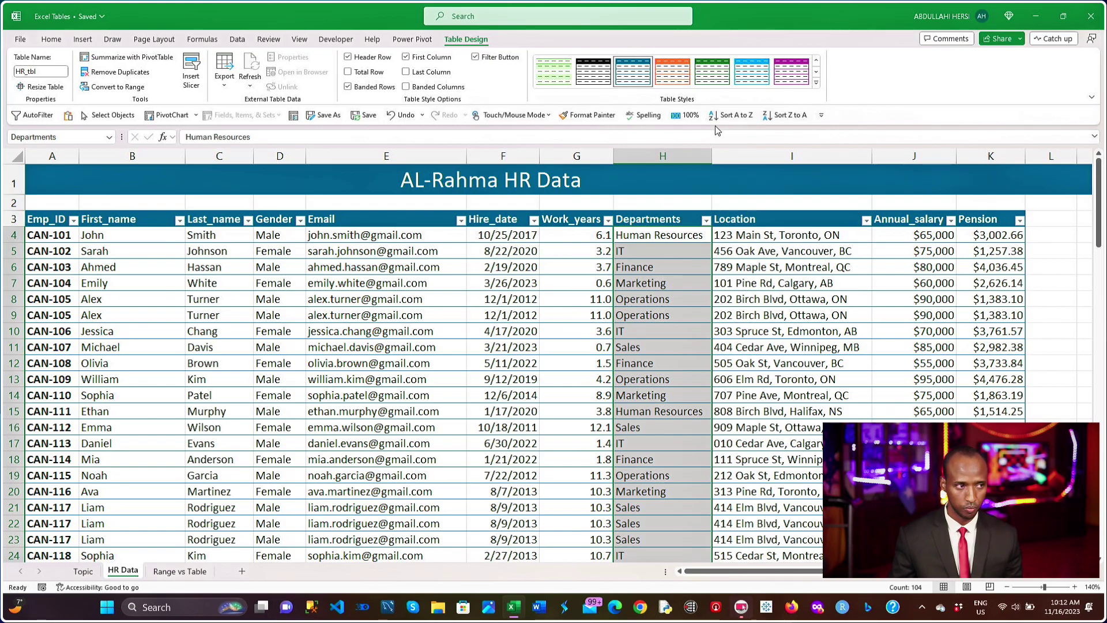
- Sort the HR table A to Z by Departments
left_click(47, 40)
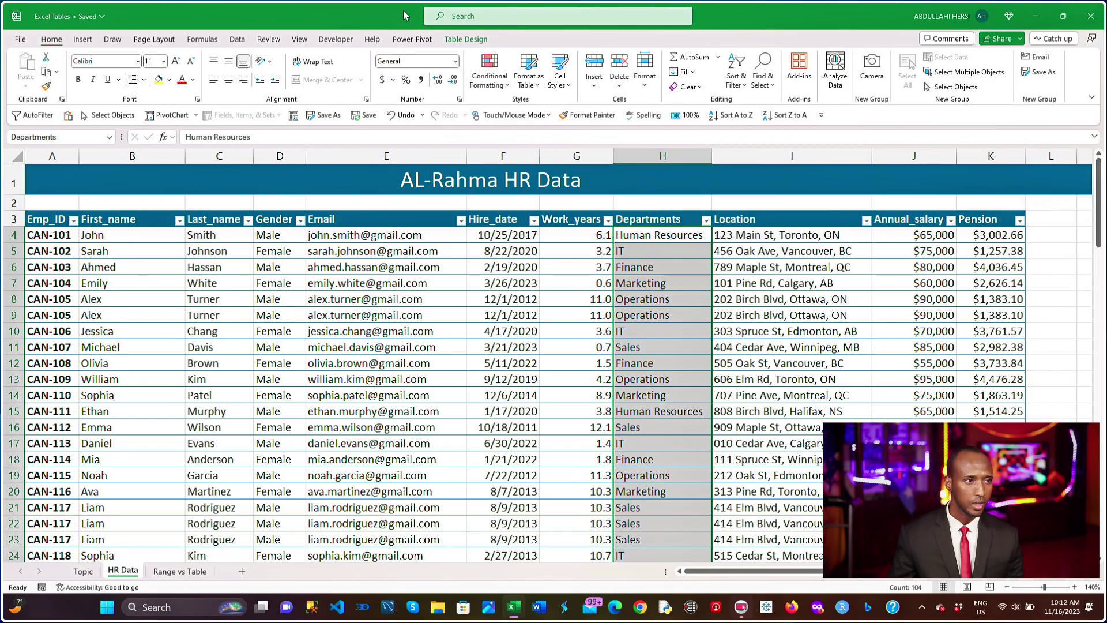
left_click(706, 220)
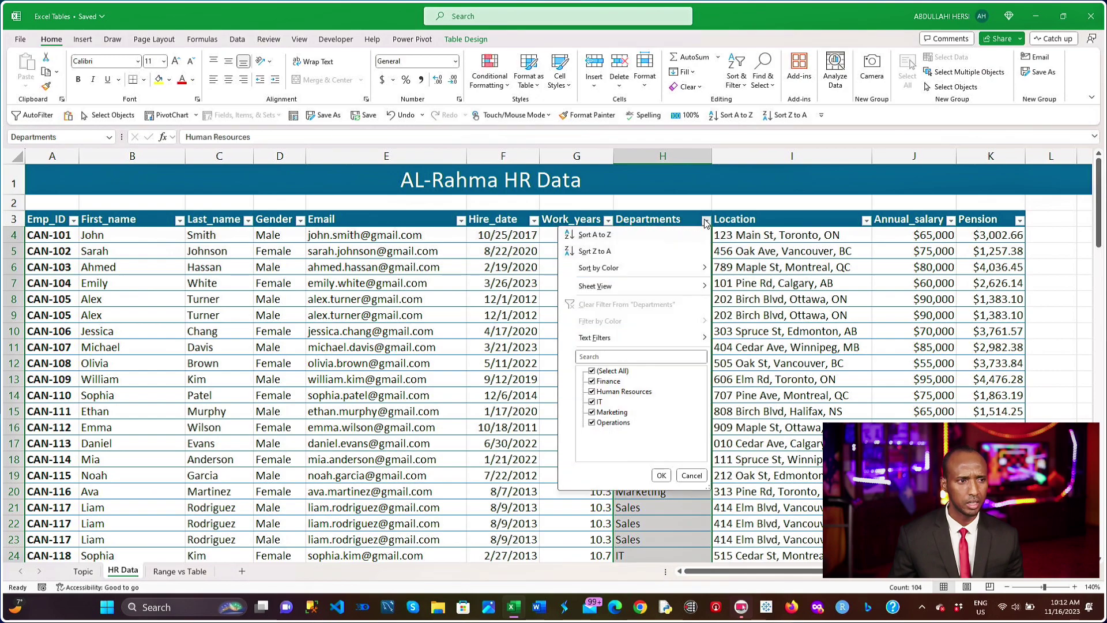
left_click(595, 235)
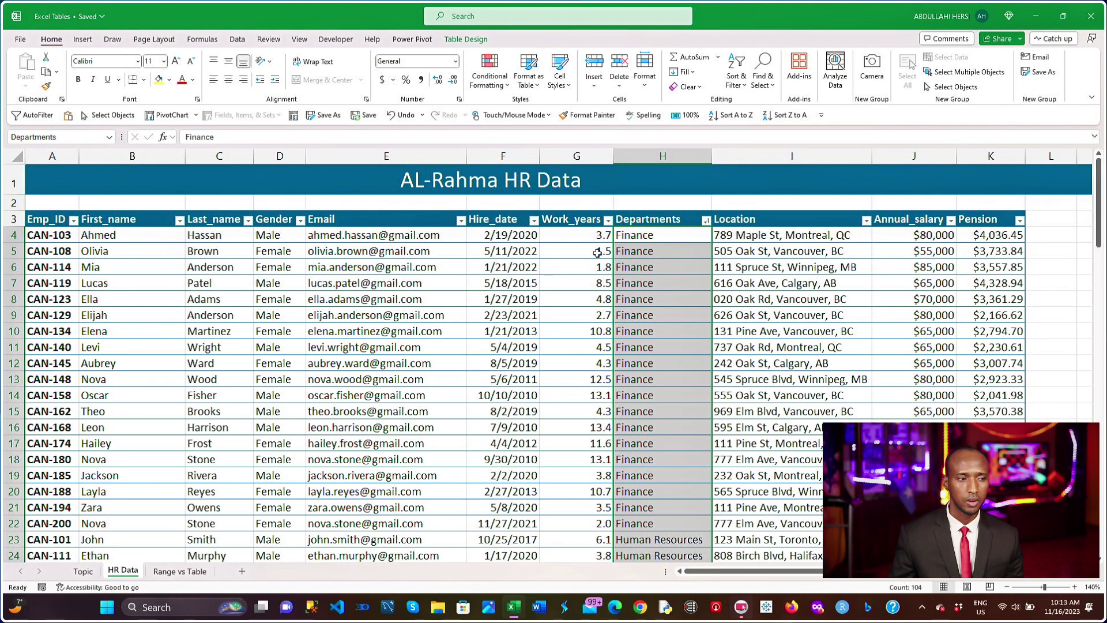
- Select the grouped Finance entries in the sorted Departments column
left_click(661, 284)
left_click_drag(650, 235, 672, 521)
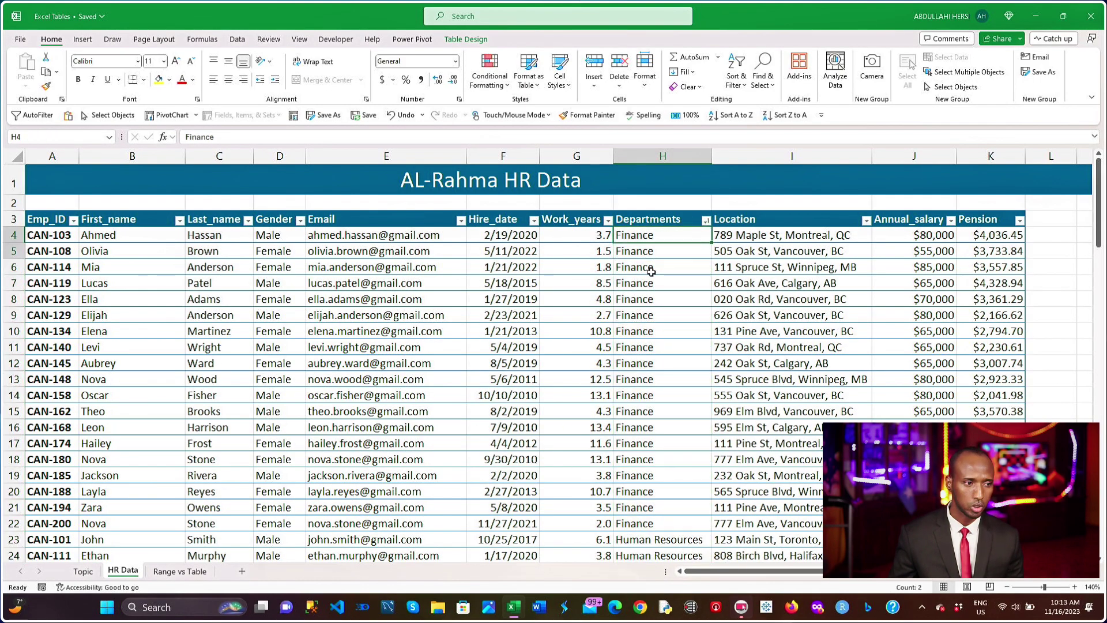
scroll(672, 521, "down", 2)
scroll(669, 461, "down", 2)
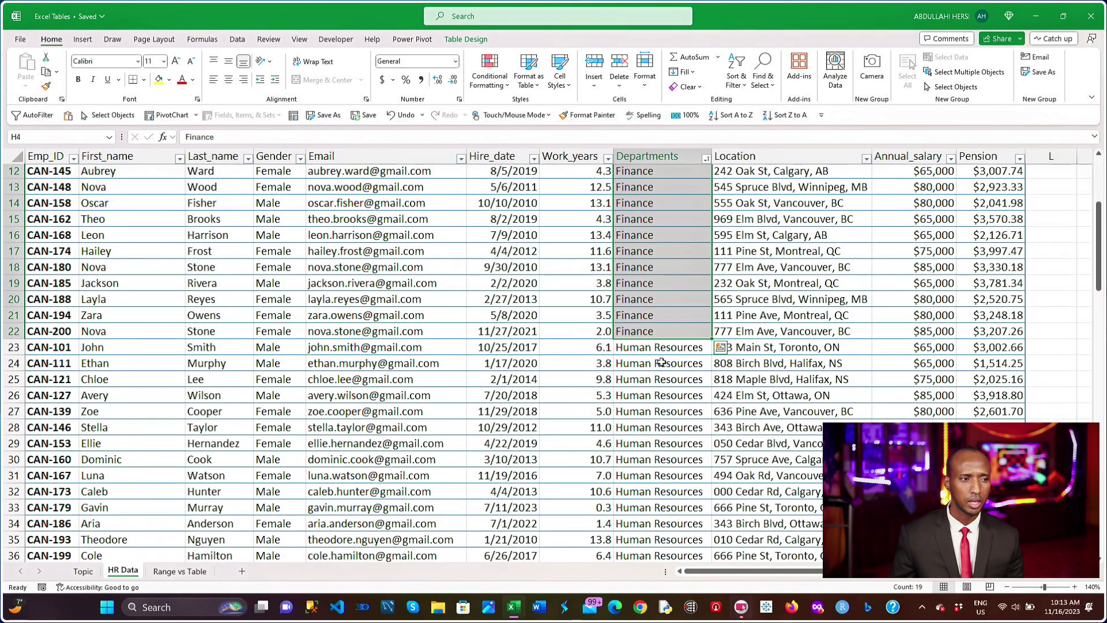
left_click_drag(661, 353, 684, 562)
scroll(684, 562, "down", 4)
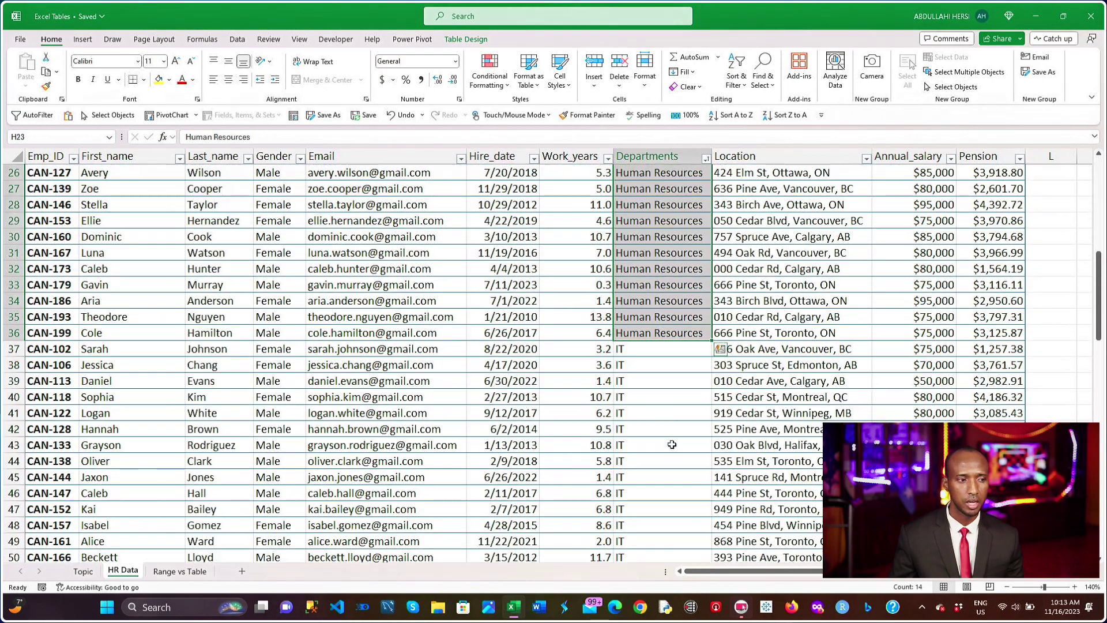
left_click_drag(659, 364, 659, 543)
scroll(678, 329, "down", 5)
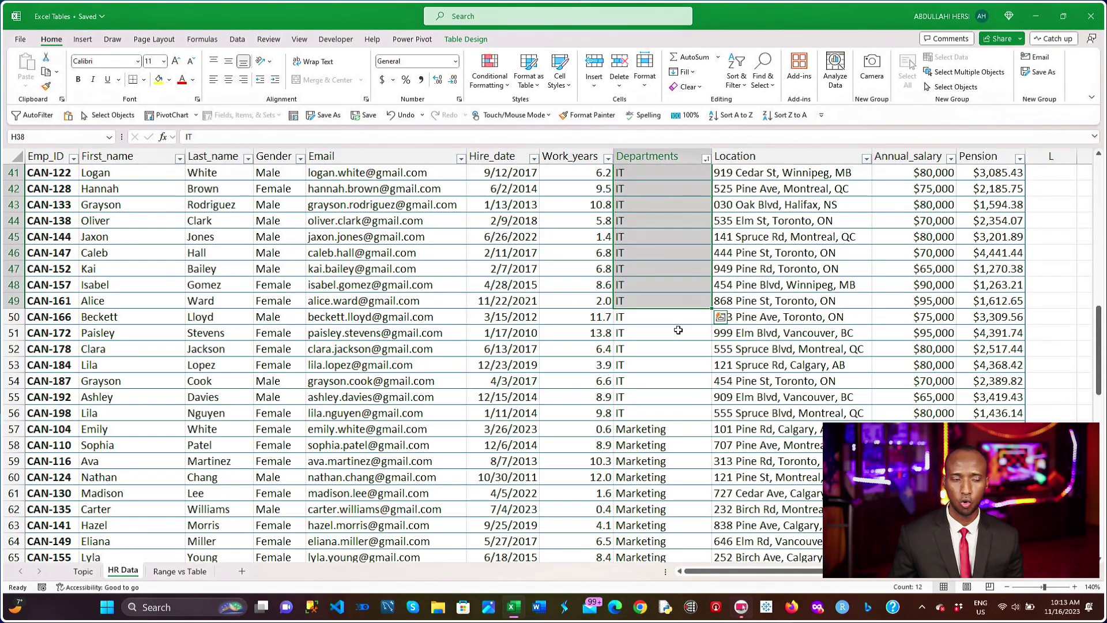
scroll(684, 372, "up", 9)
scroll(674, 346, "up", 5)
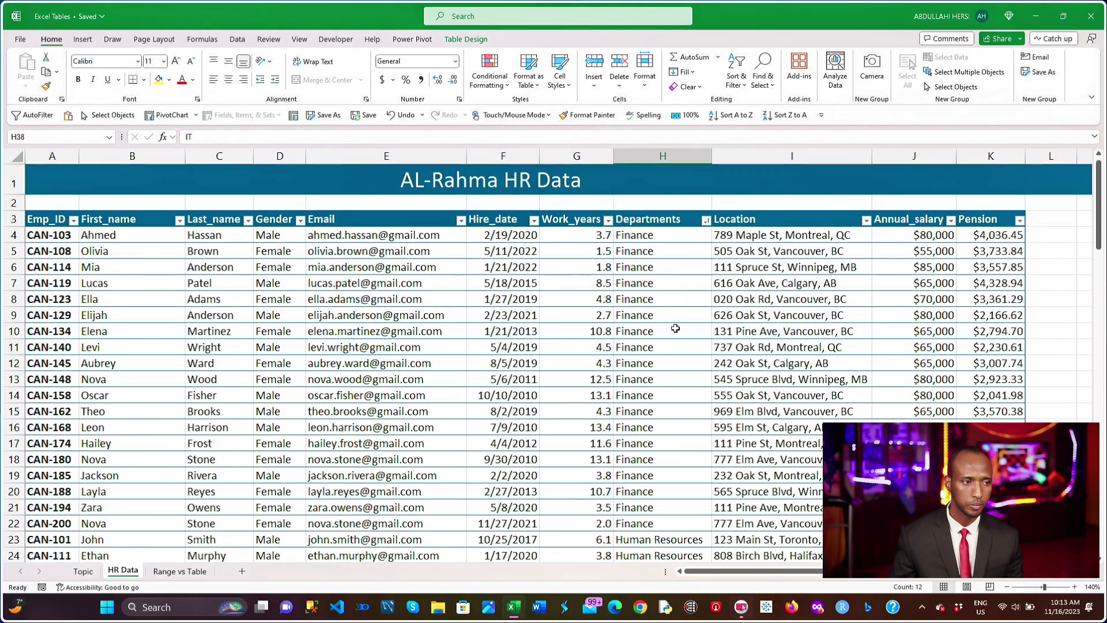
left_click(664, 328)
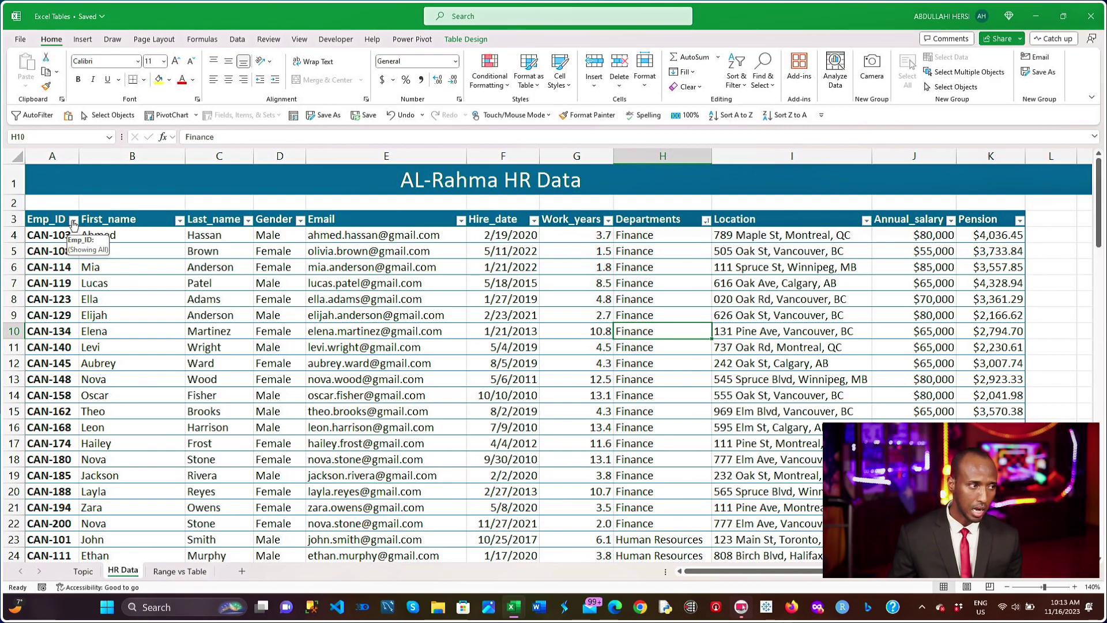
- Sort the table by Emp_ID Z to A, checking top IDs CAN-200 and CAN-199
left_click(74, 221)
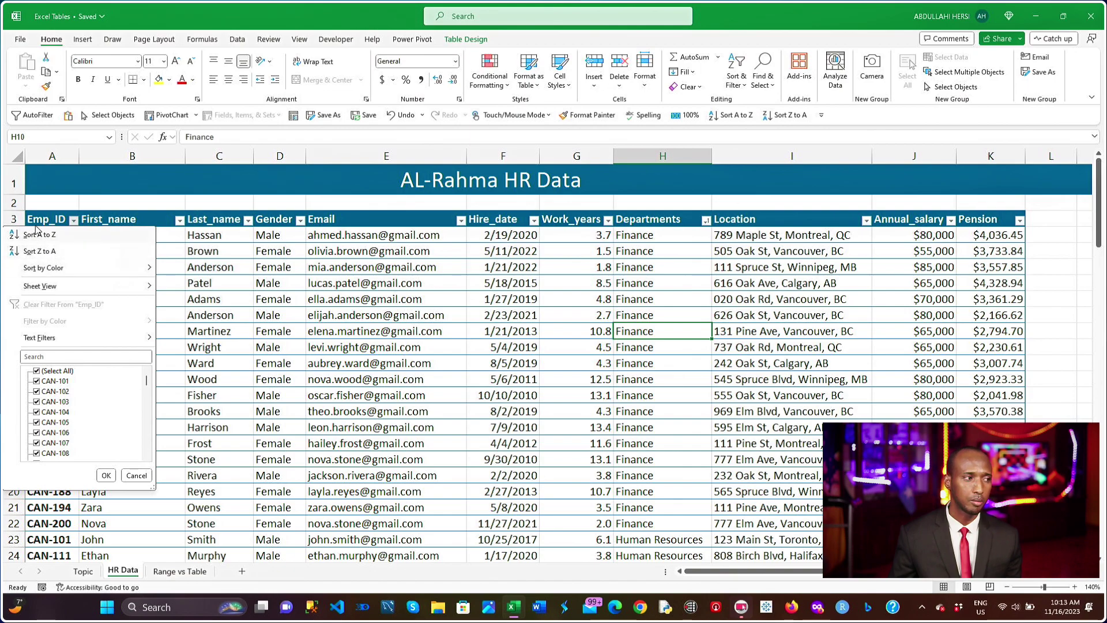
left_click(66, 251)
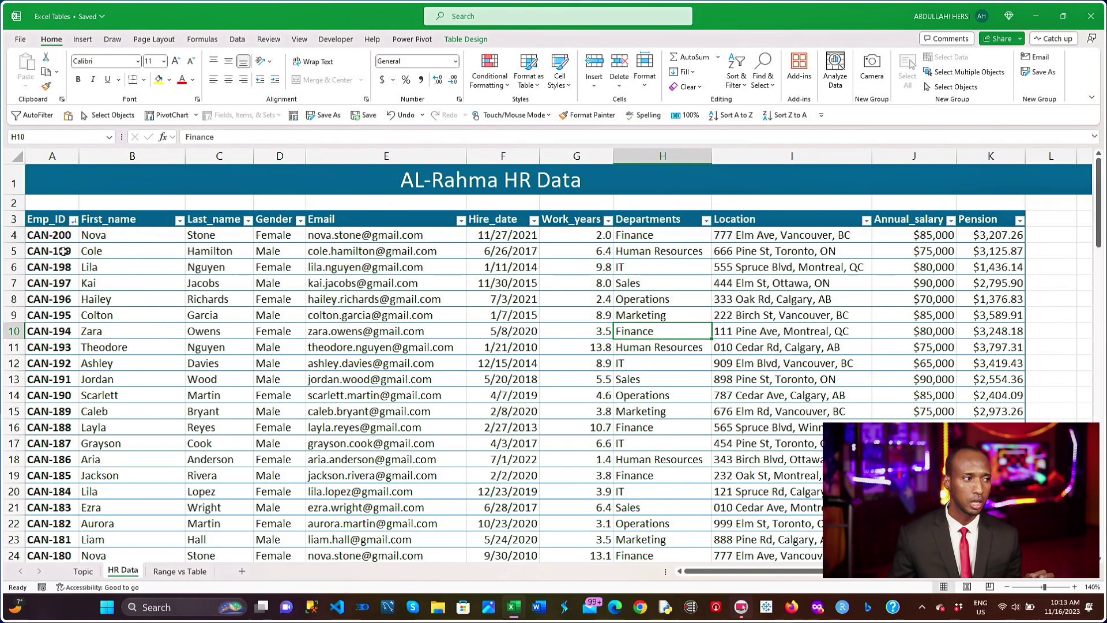
left_click(65, 235)
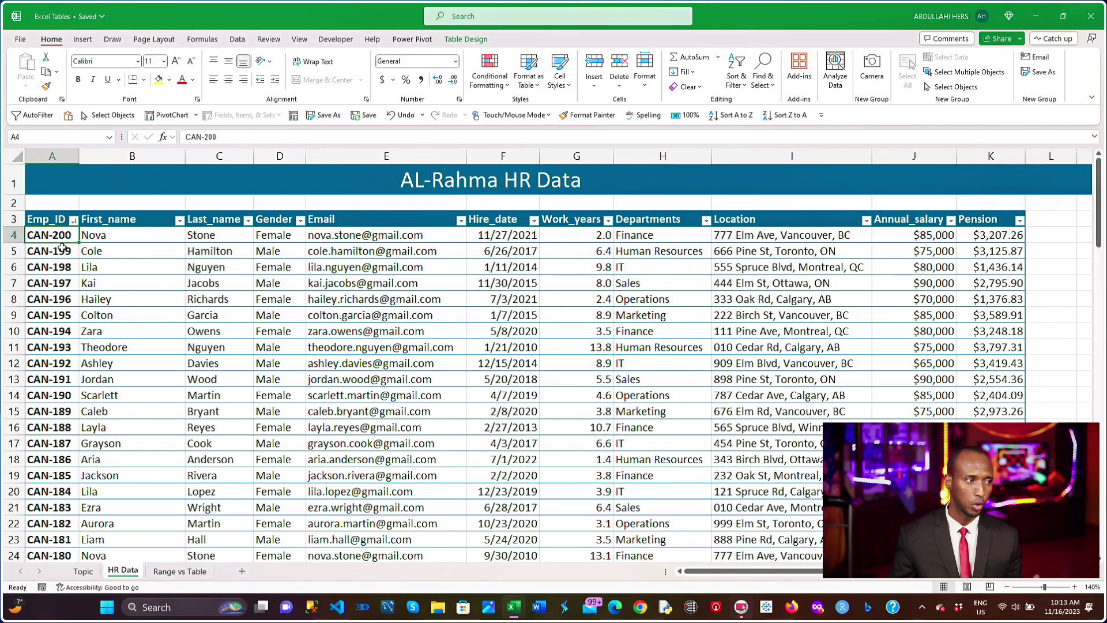
left_click(63, 268)
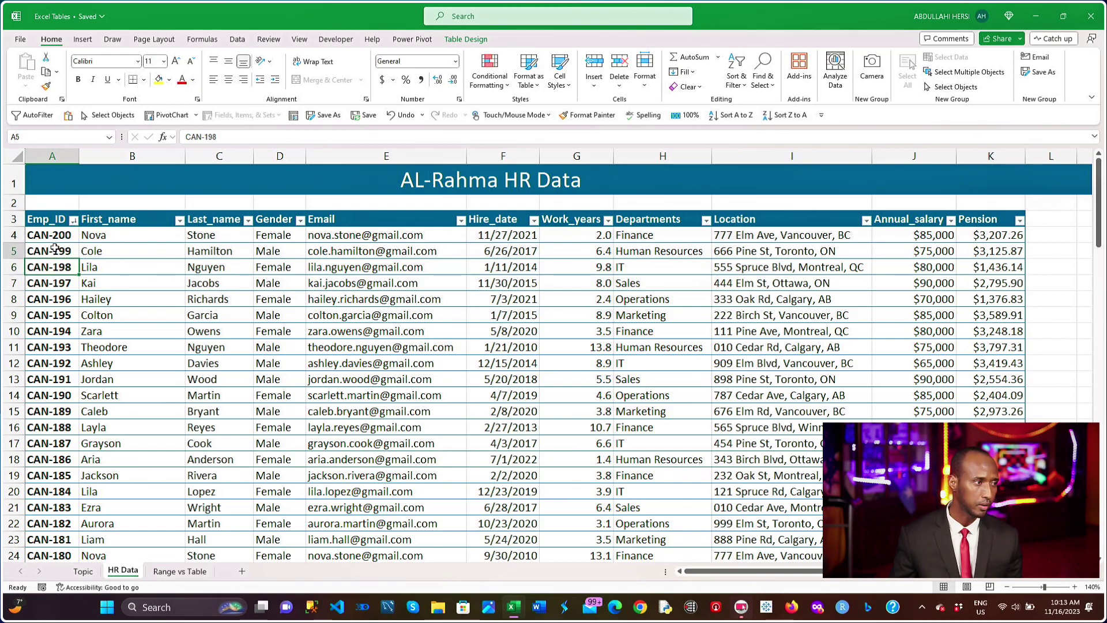
left_click(55, 248)
- Re-sort the table by Emp_ID A to Z, starting from CAN-101
left_click(73, 220)
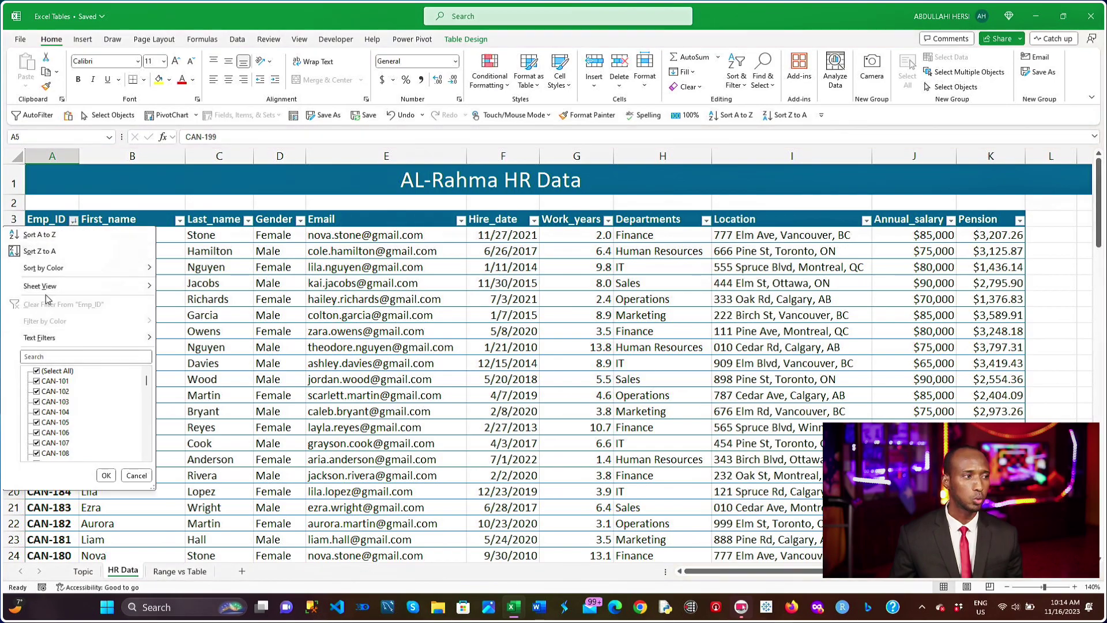
left_click(39, 234)
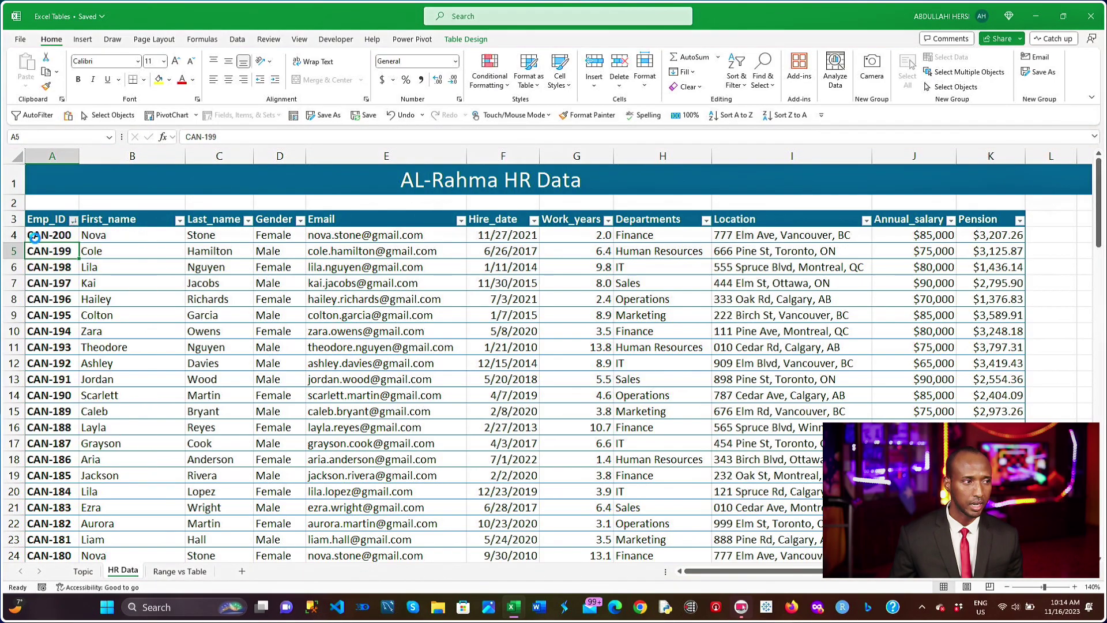
left_click(57, 236)
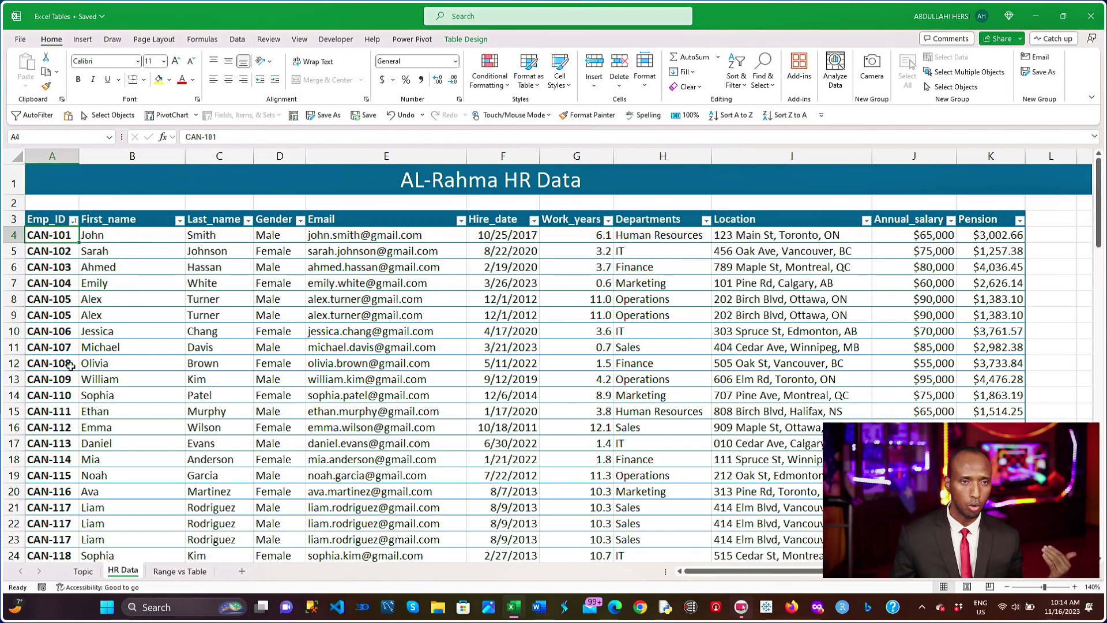
left_click(133, 312)
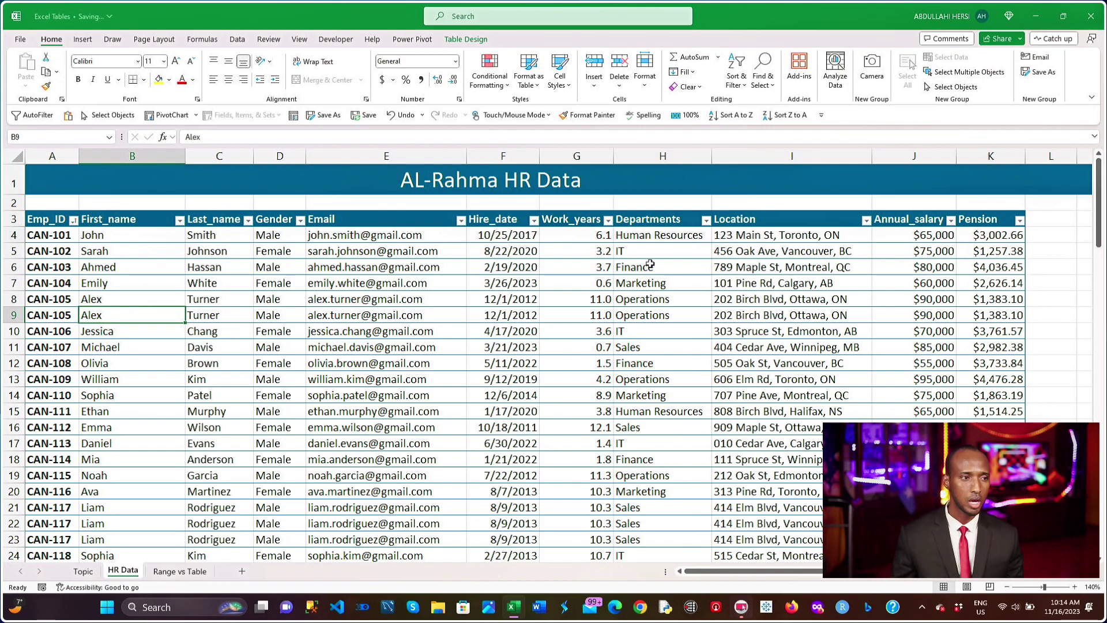
left_click(646, 223)
left_click_drag(652, 221, 686, 418)
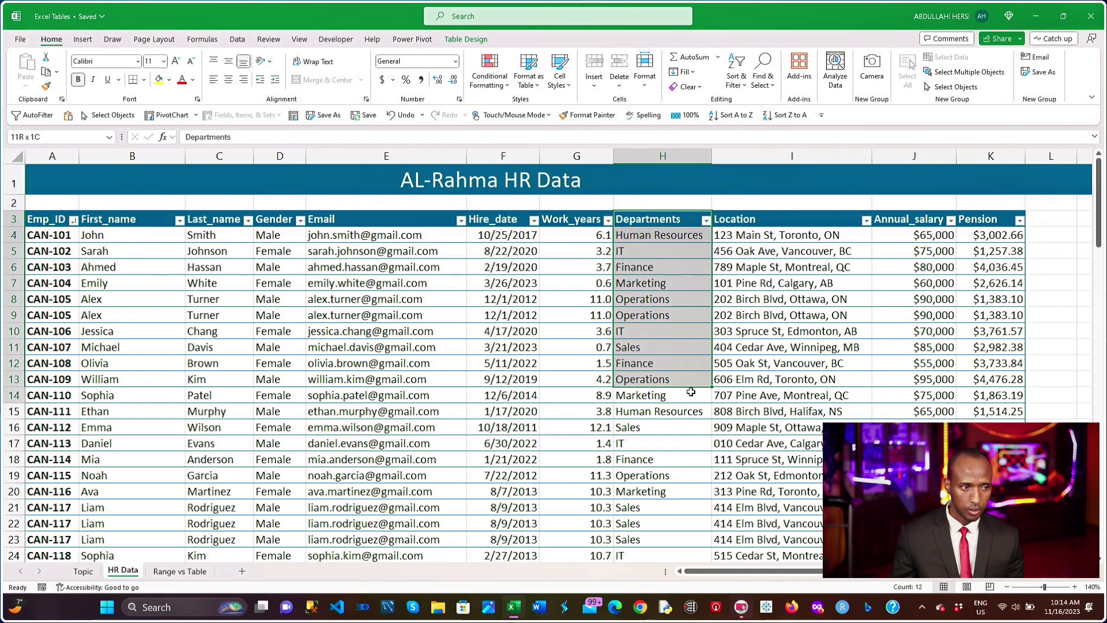
left_click(674, 315)
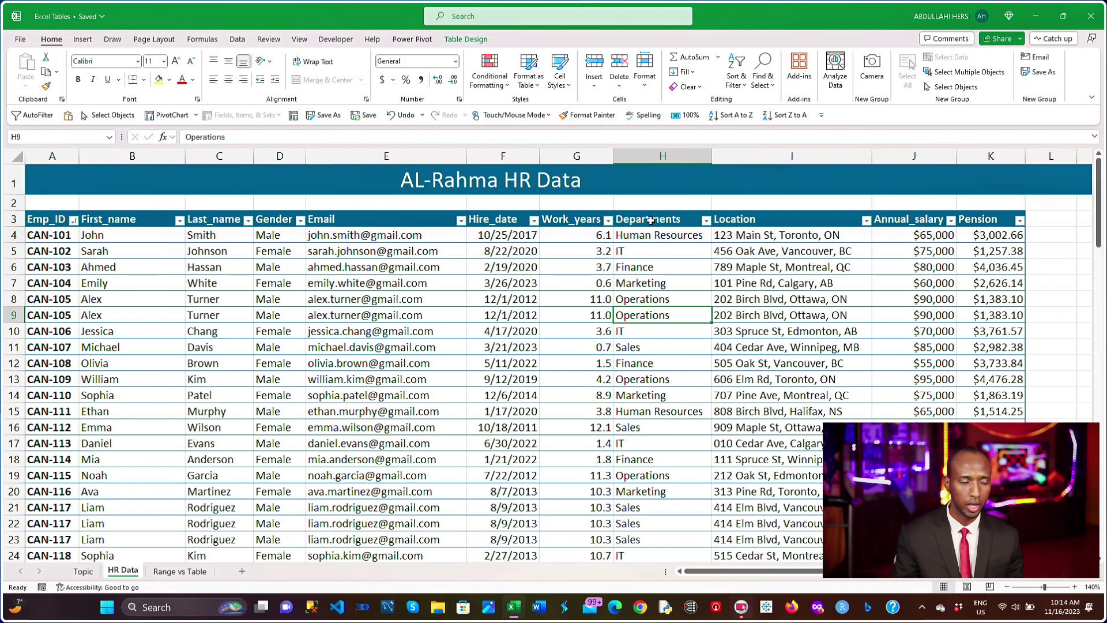
left_click(458, 250)
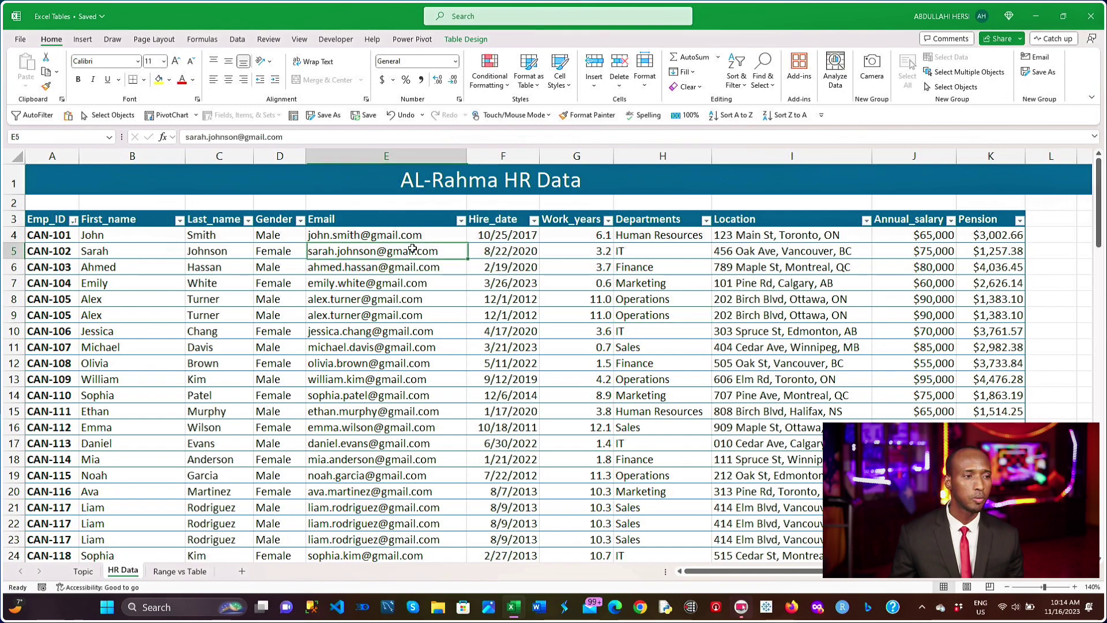
left_click(575, 218)
left_click_drag(575, 218, 577, 303)
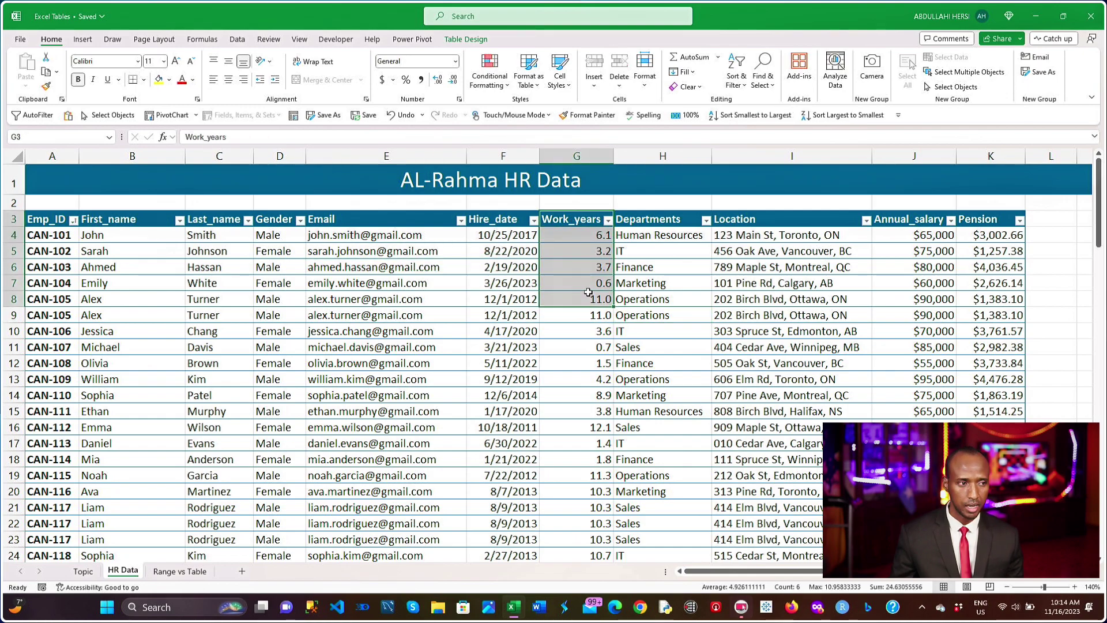
left_click(584, 237)
left_click_drag(584, 238, 576, 349)
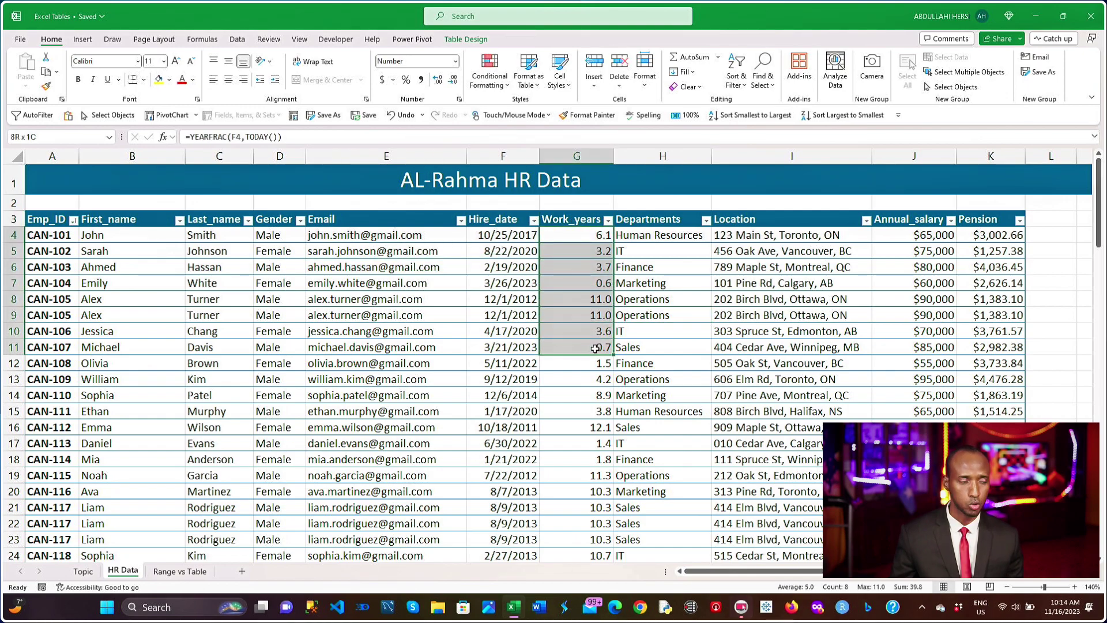
left_click_drag(578, 240, 577, 266)
left_click(579, 240)
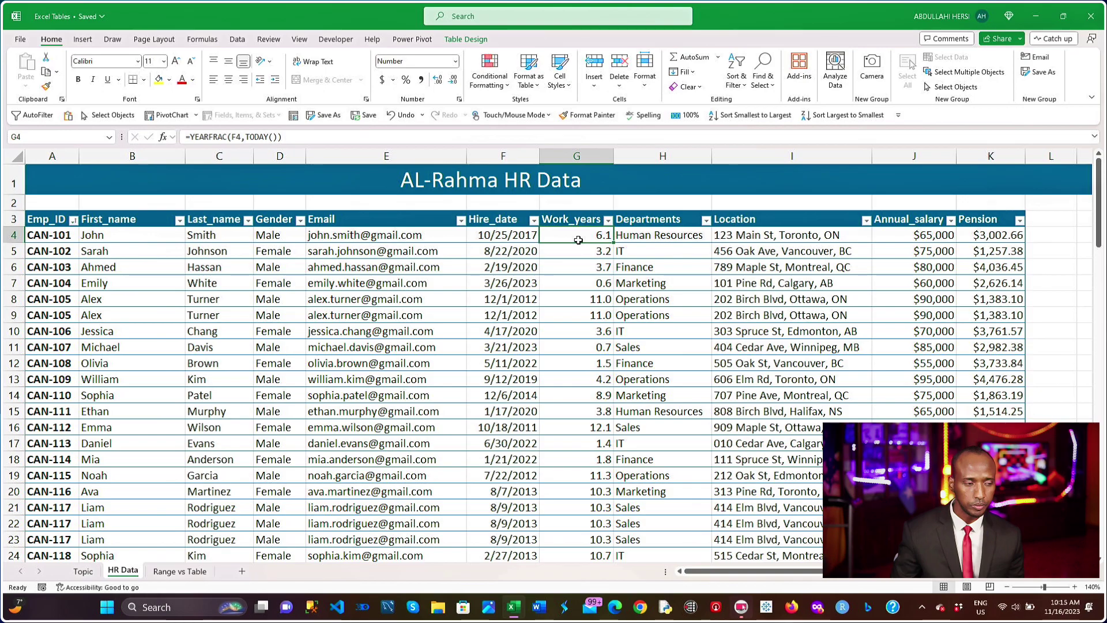
left_click(674, 246)
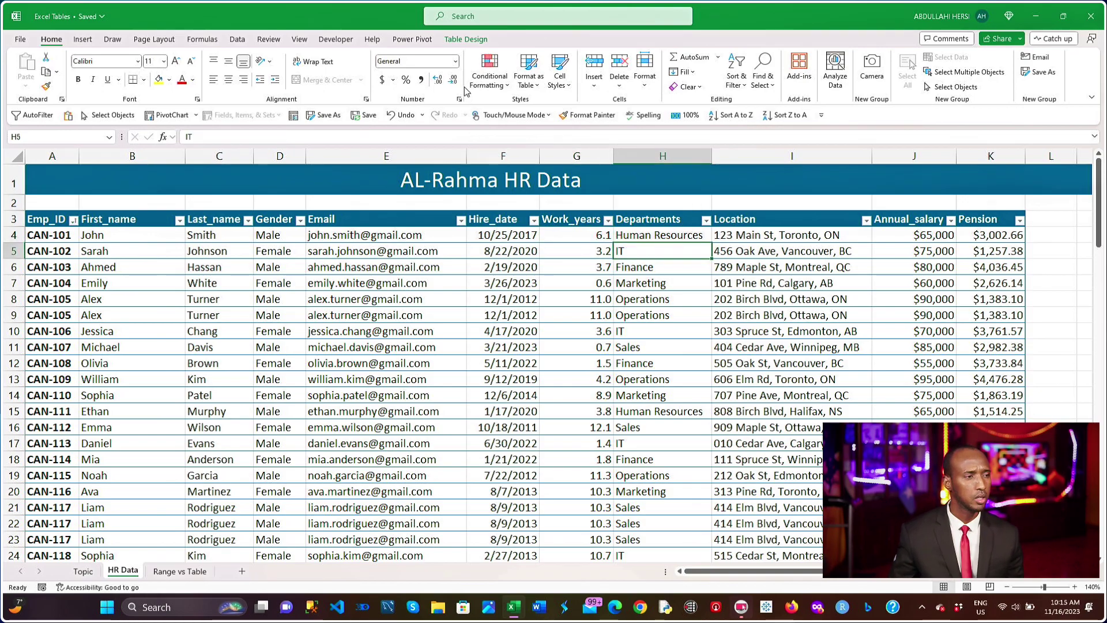
left_click(238, 40)
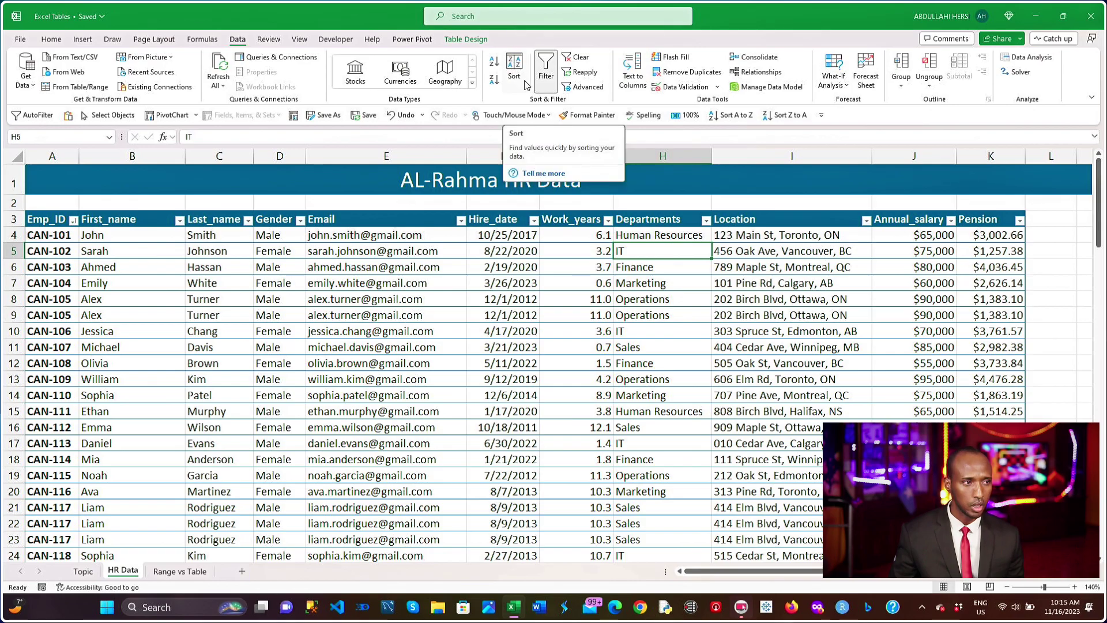
left_click(515, 72)
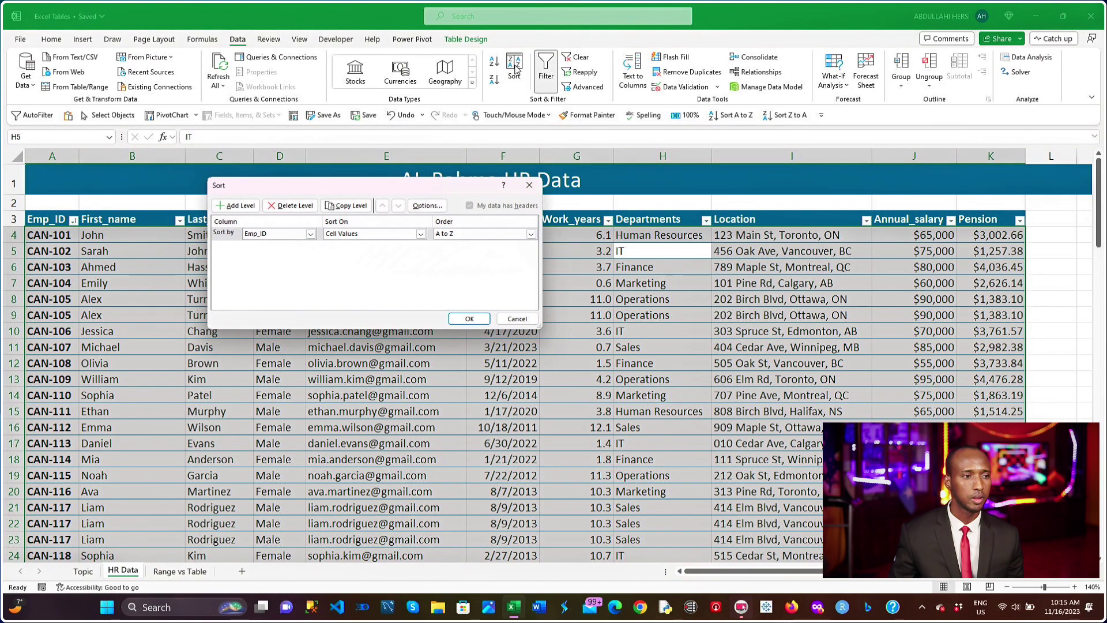
left_click(307, 235)
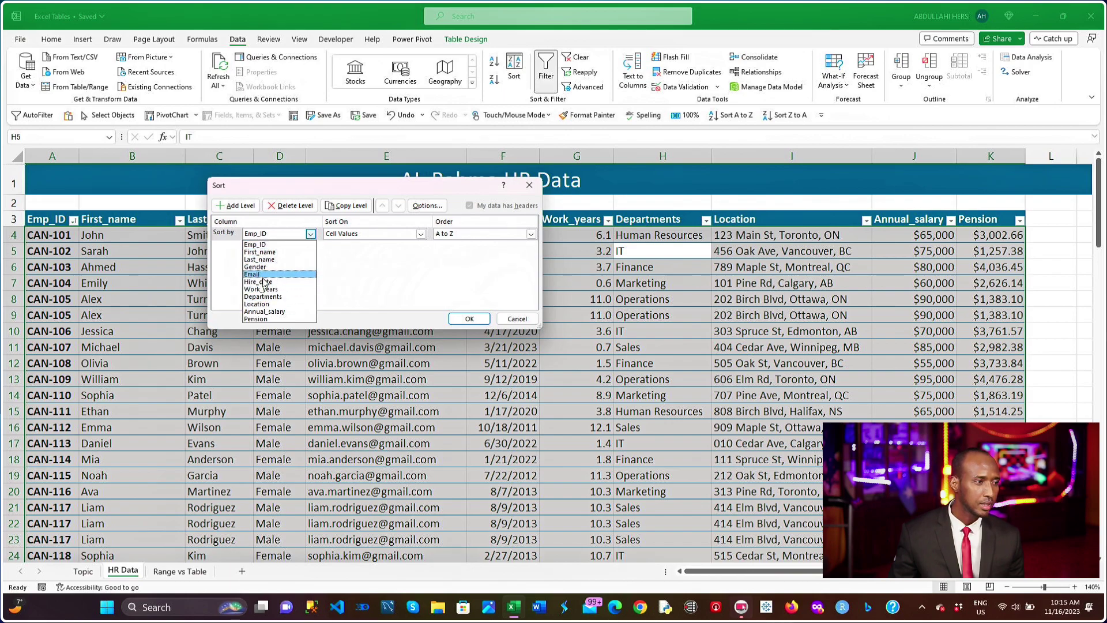
left_click(271, 297)
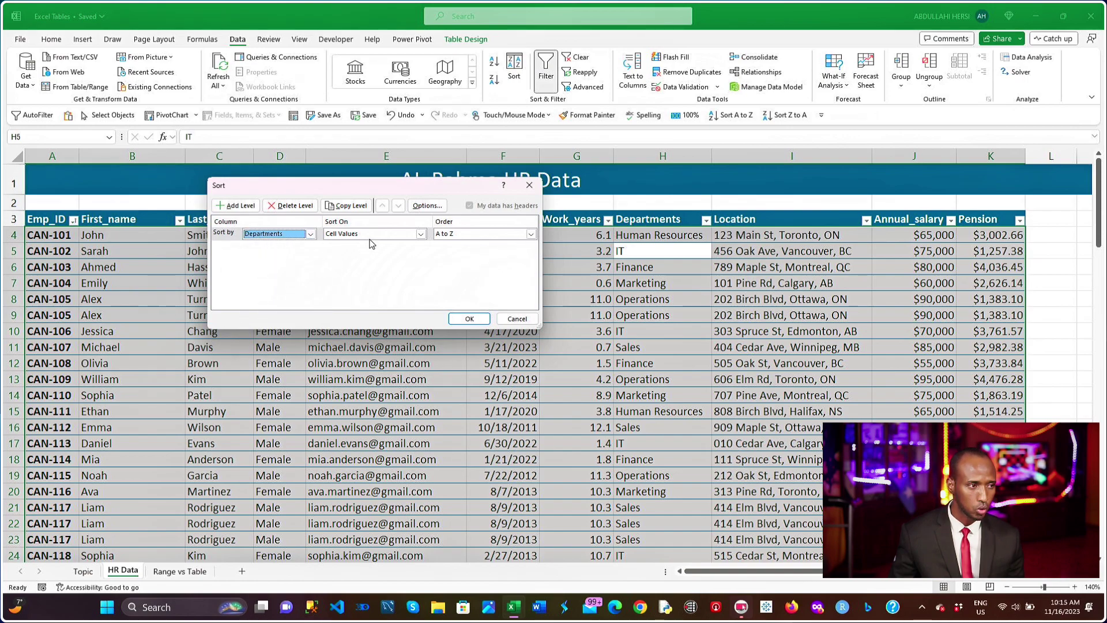
left_click(420, 234)
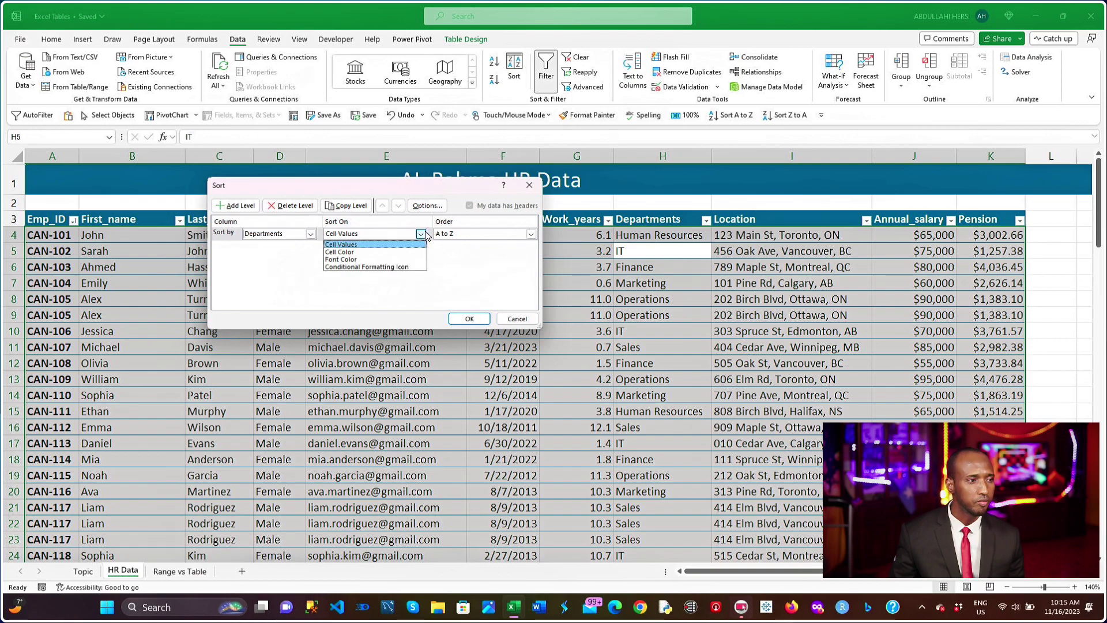
left_click(346, 243)
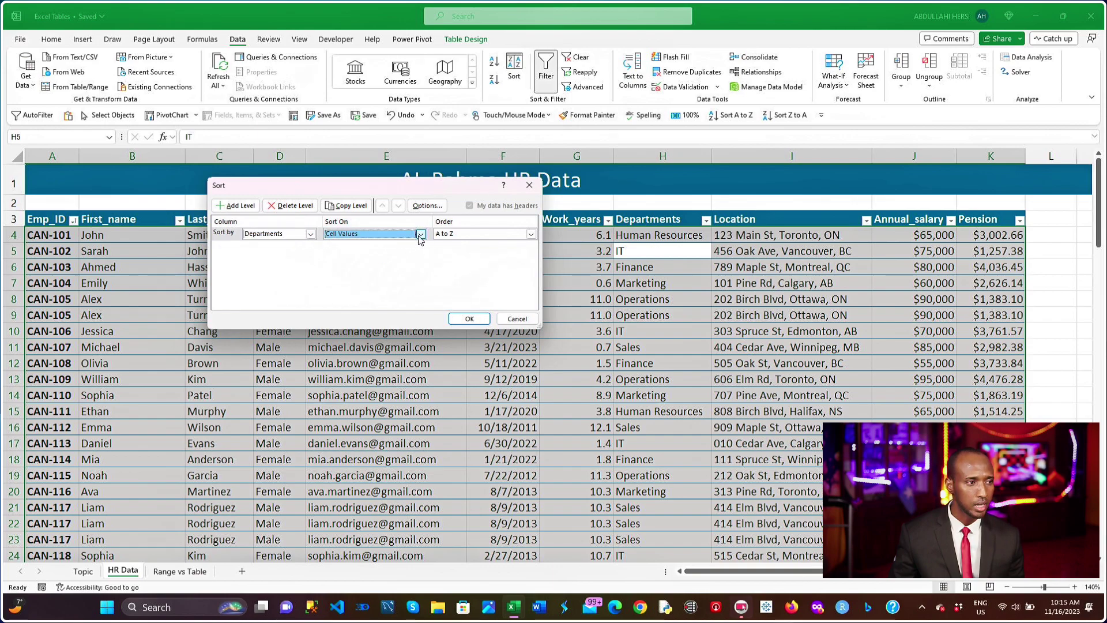
left_click(531, 233)
left_click(462, 244)
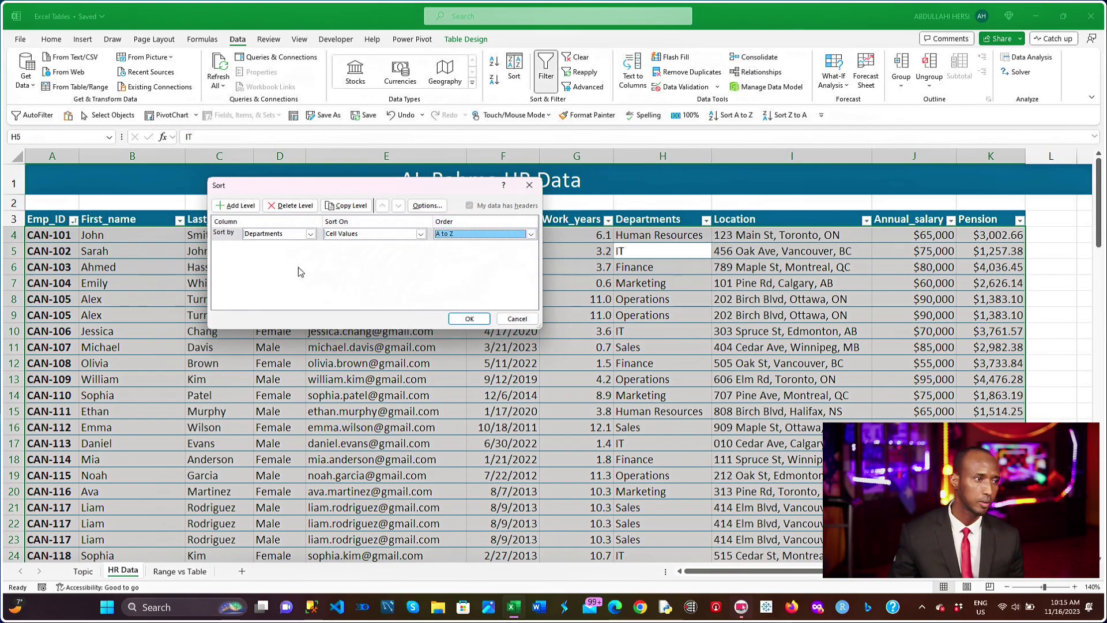
left_click(220, 206)
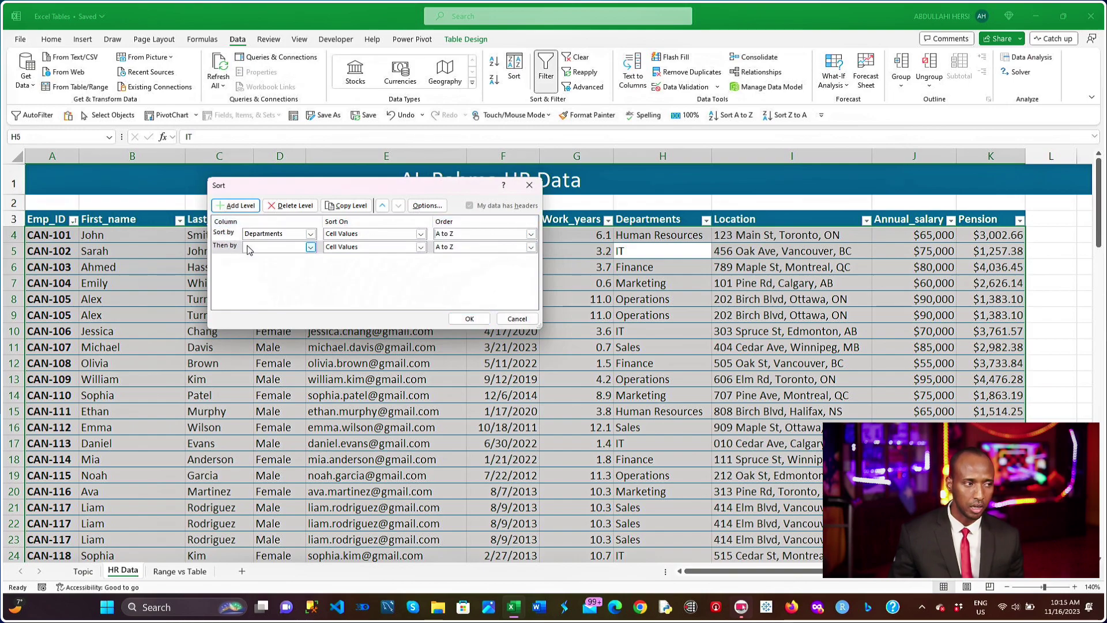
left_click(310, 248)
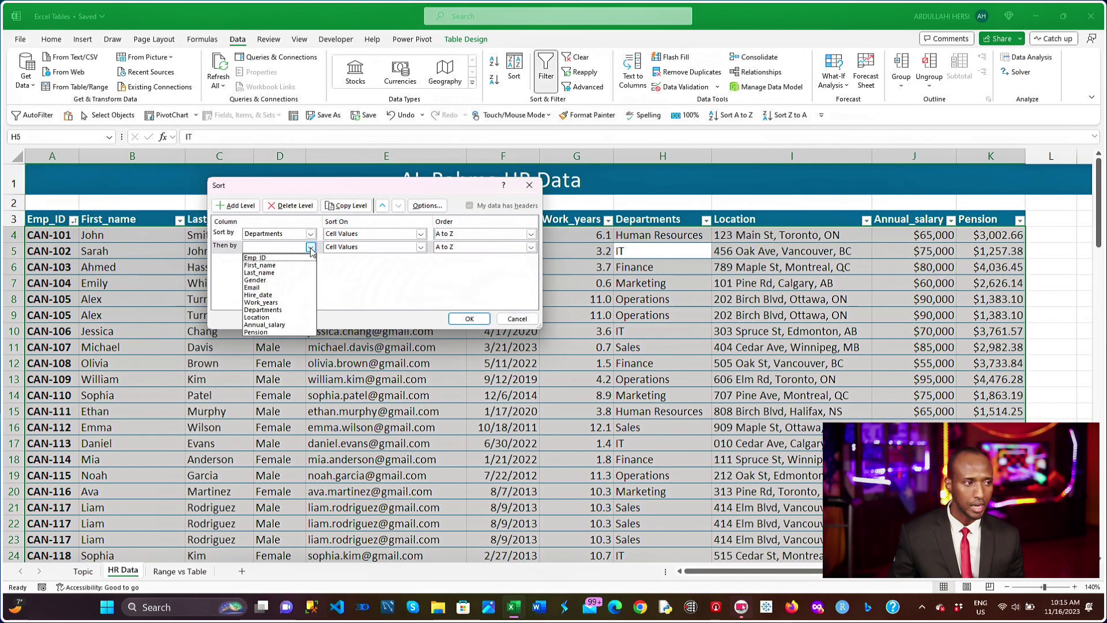
left_click(278, 302)
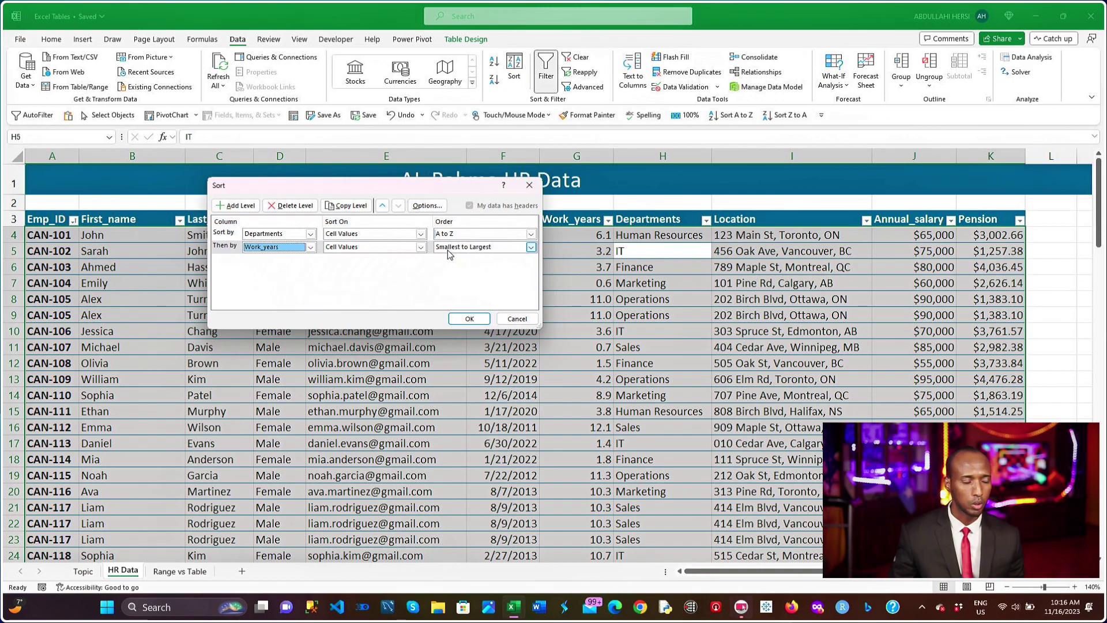
left_click(530, 247)
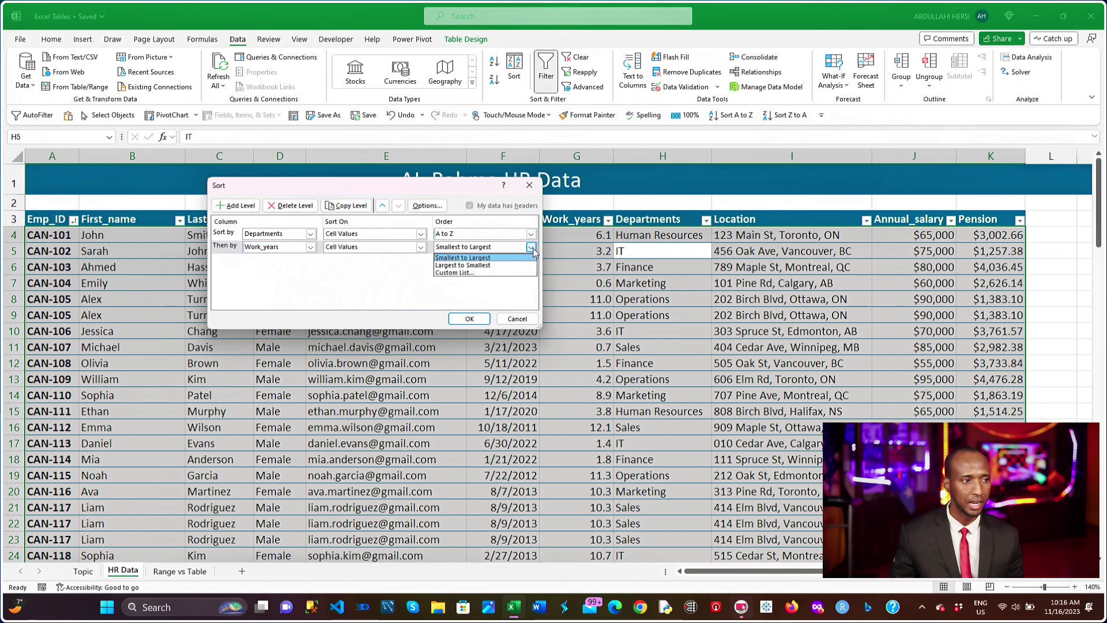
left_click(476, 267)
left_click(477, 318)
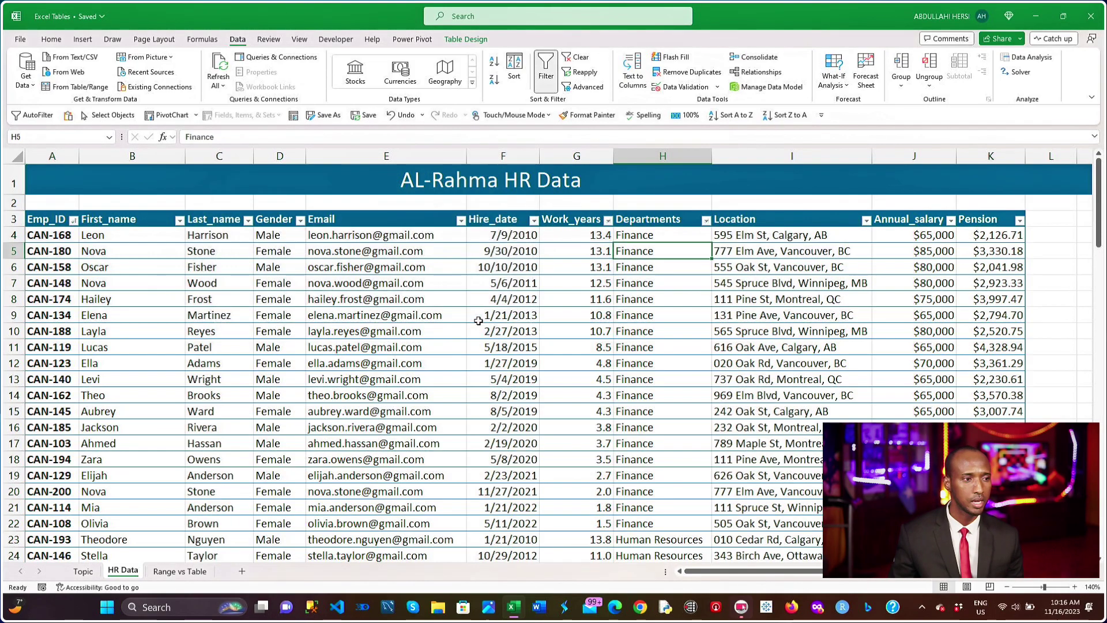
left_click(644, 239)
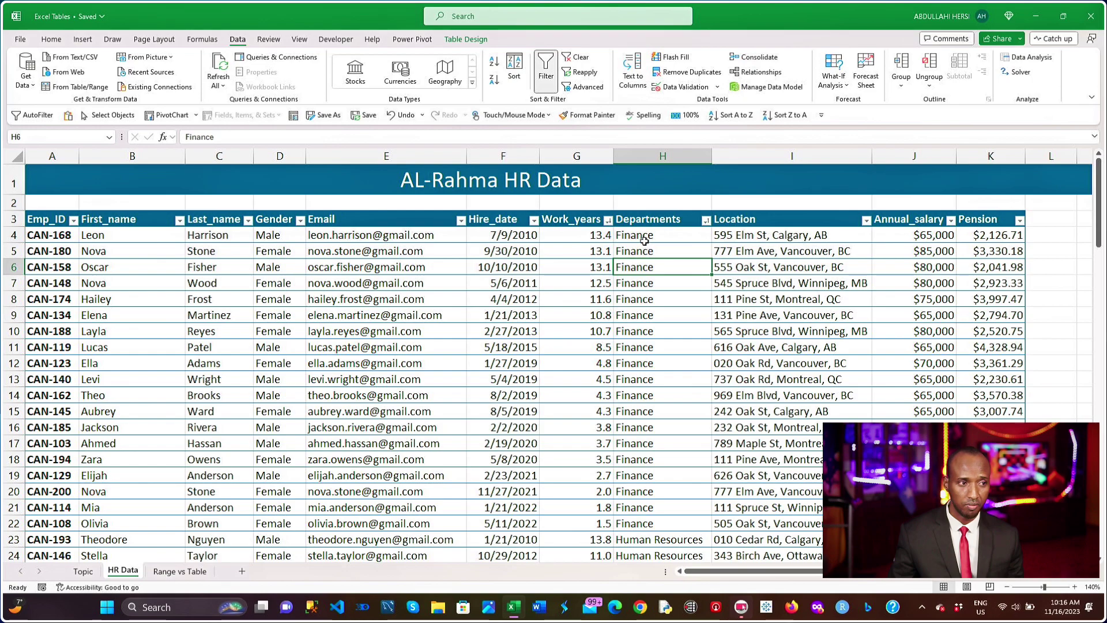
left_click_drag(645, 239, 644, 507)
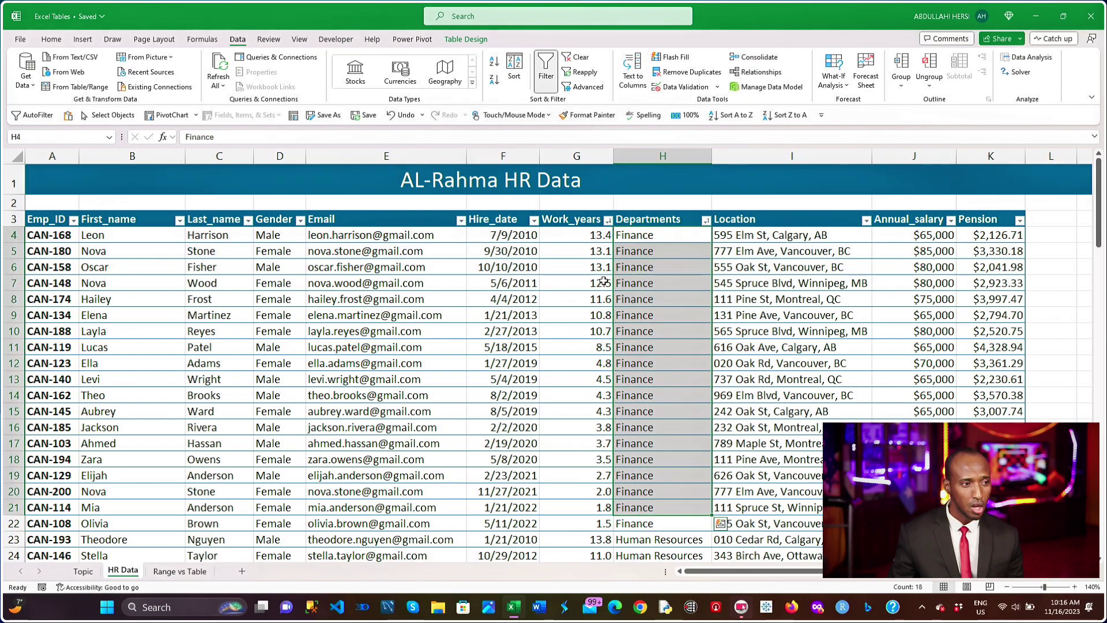
left_click_drag(614, 238, 600, 286)
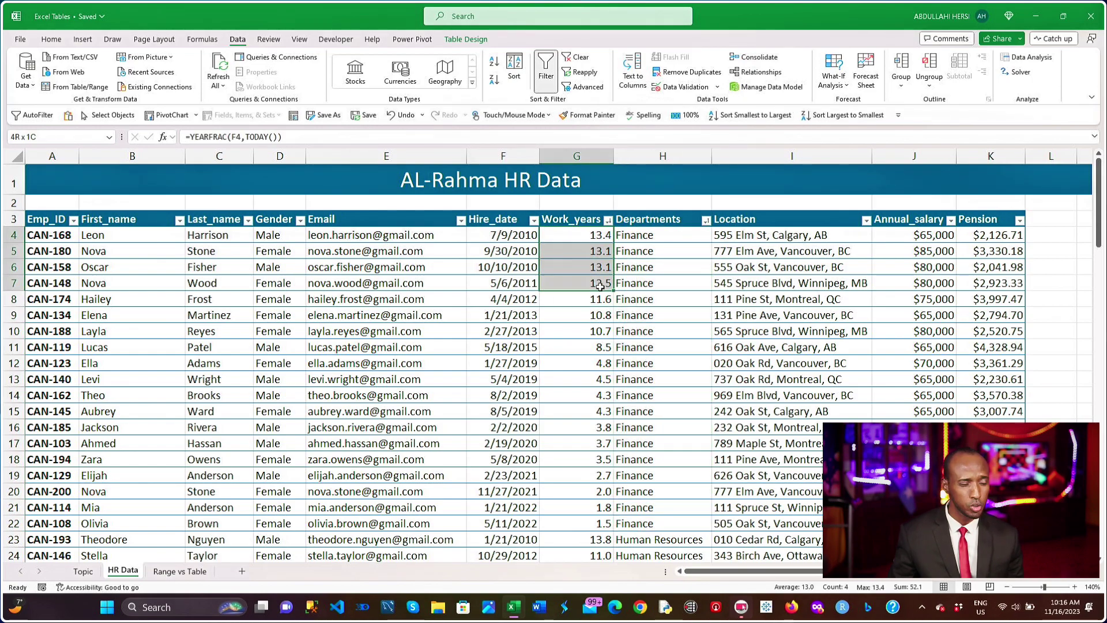
left_click(600, 246)
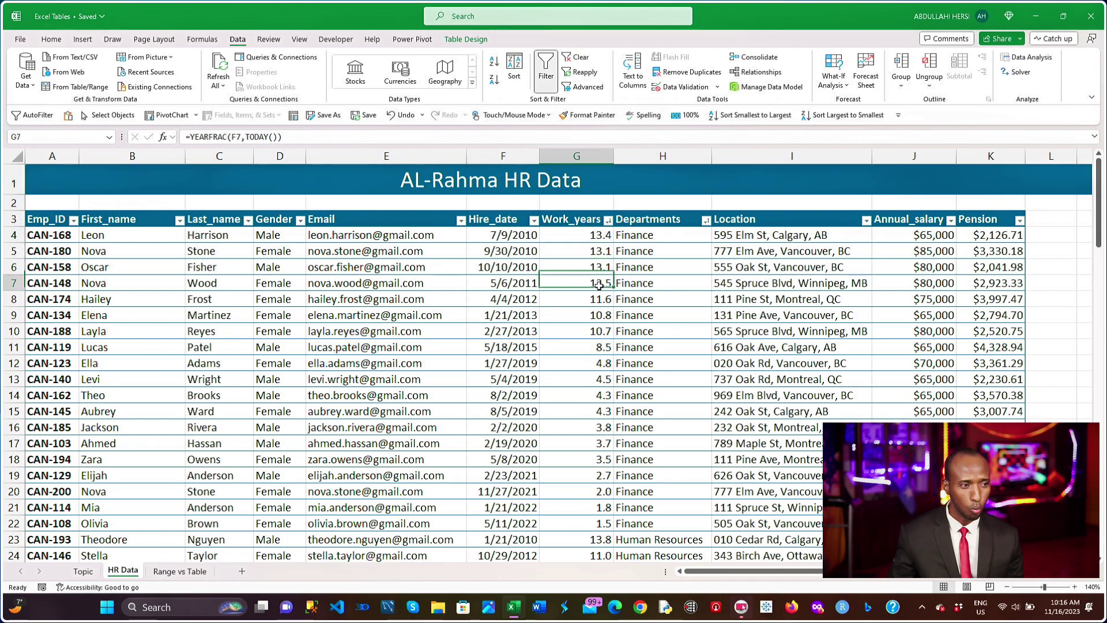
left_click(605, 316)
left_click(589, 236)
left_click(602, 258)
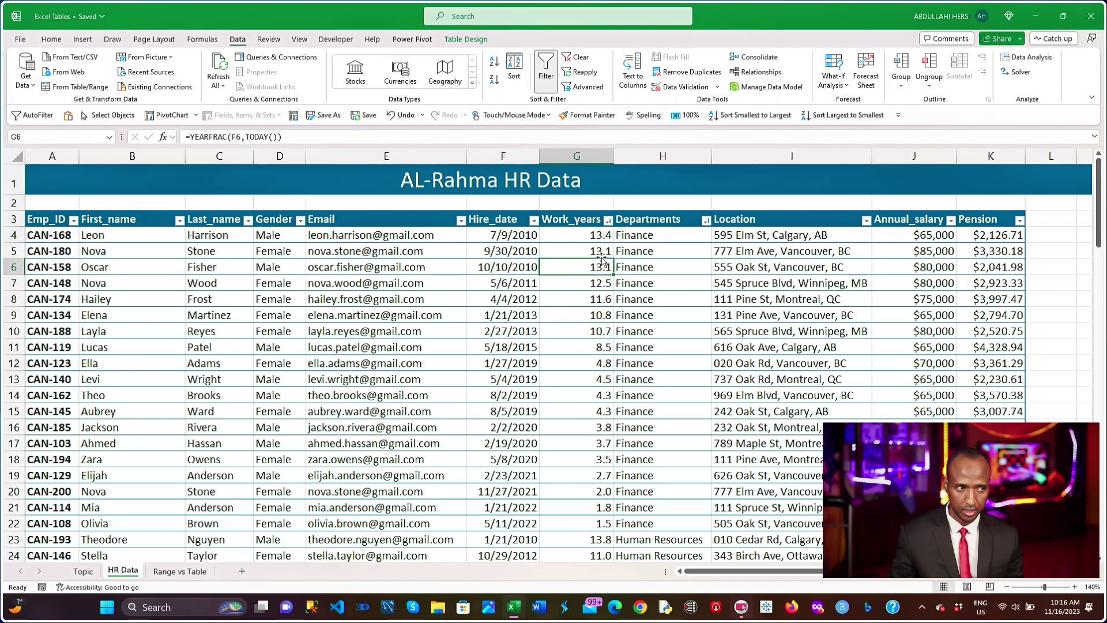
left_click(597, 239)
key("Down")
key("Down")
key("Down")
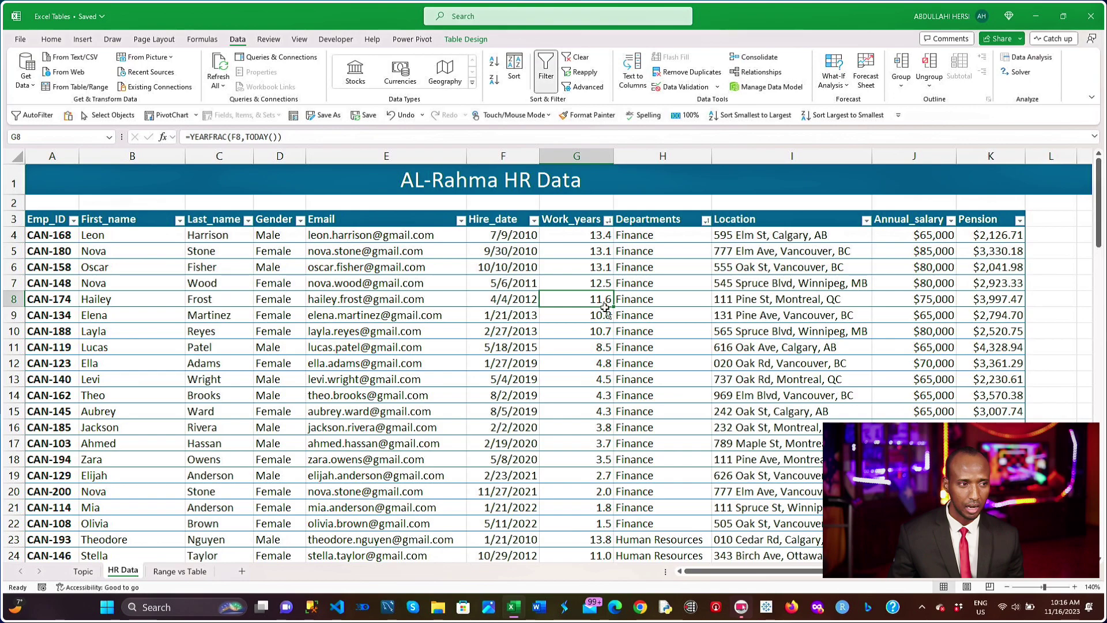
key("Down")
left_click(601, 327)
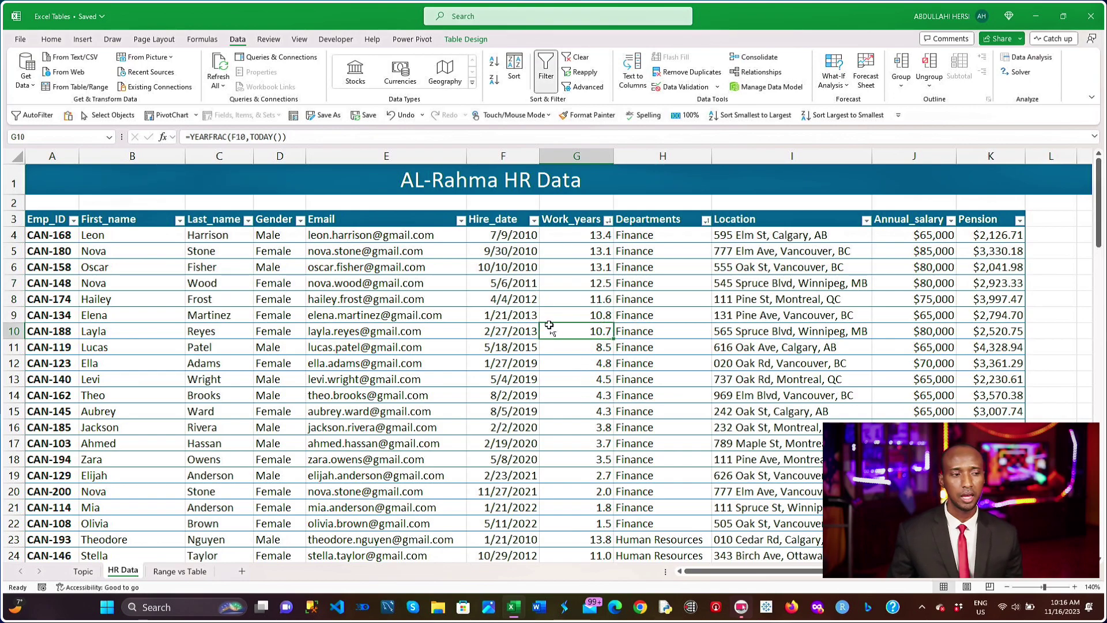
scroll(603, 517, "down", 1)
scroll(603, 517, "down", 2)
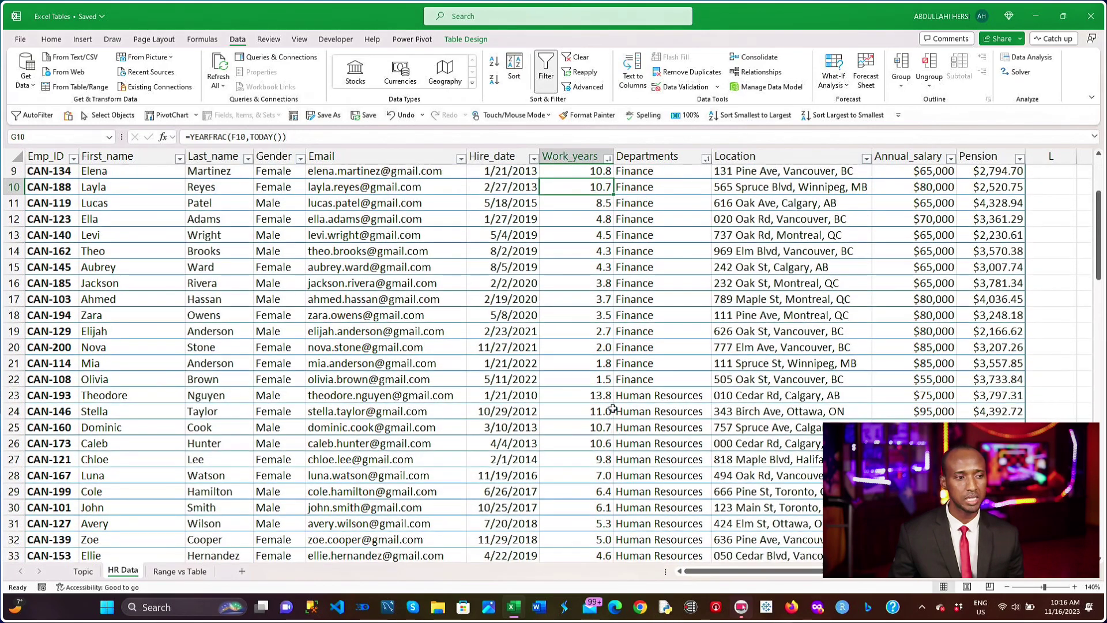
left_click(600, 397)
left_click_drag(595, 405, 603, 528)
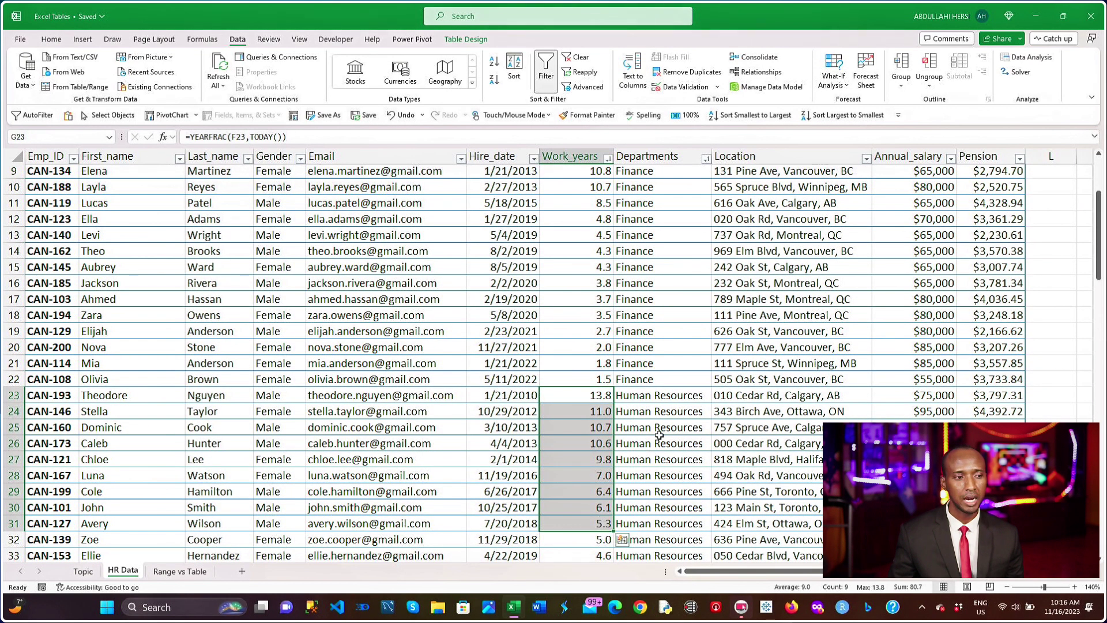
mouse_move(651, 398)
left_mouse_down()
mouse_move(680, 467)
mouse_move(681, 539)
left_mouse_up()
left_click_drag(583, 444, 590, 462)
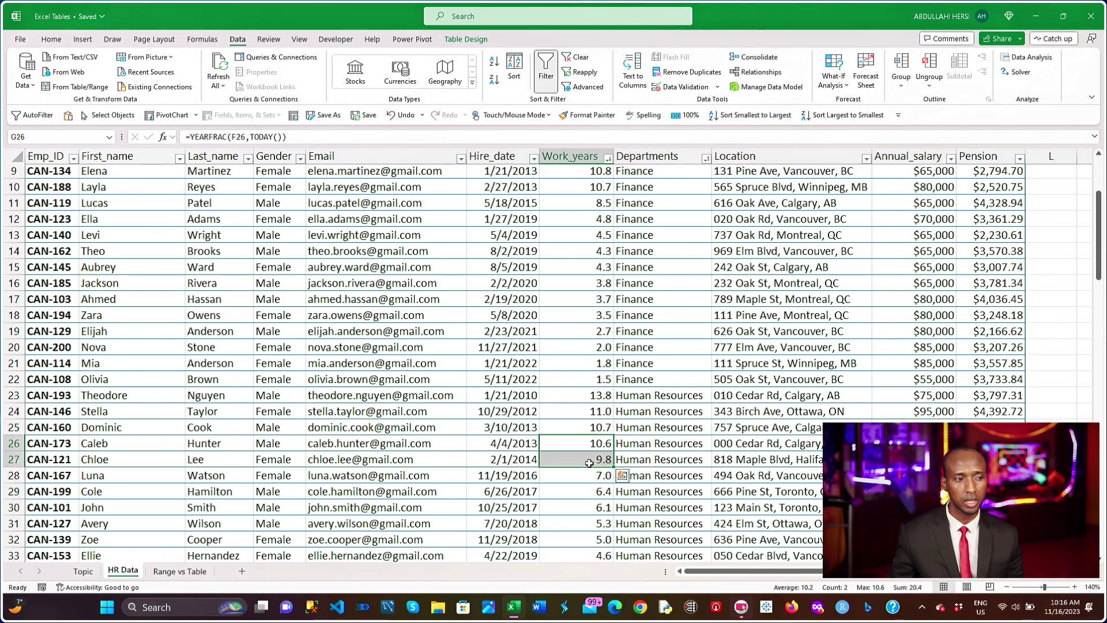
left_click(581, 396)
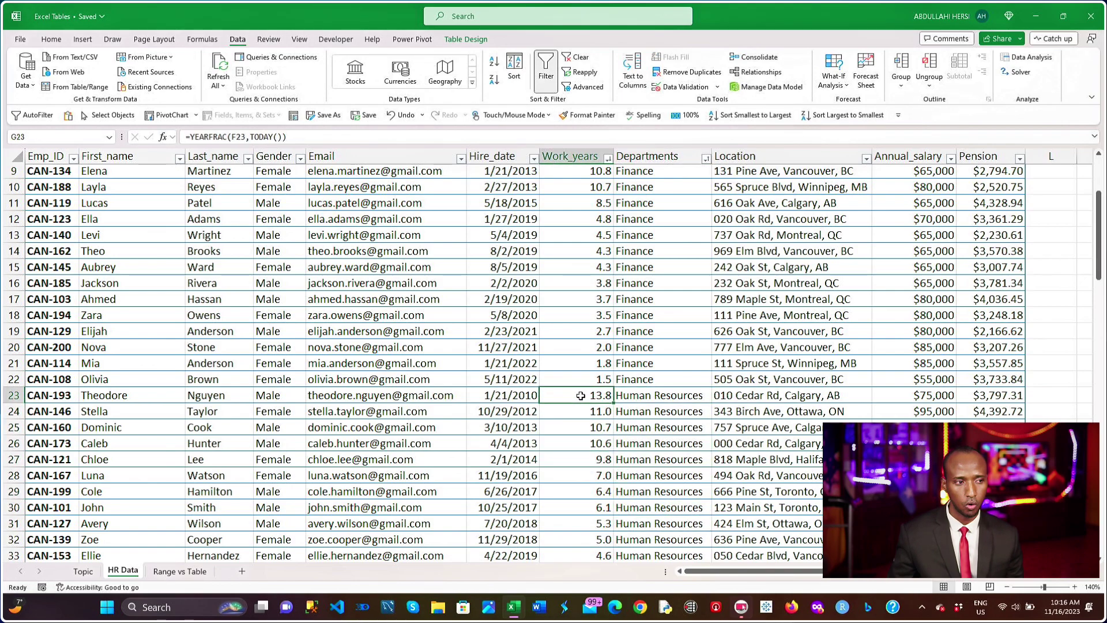
left_click(573, 425)
left_click(605, 444)
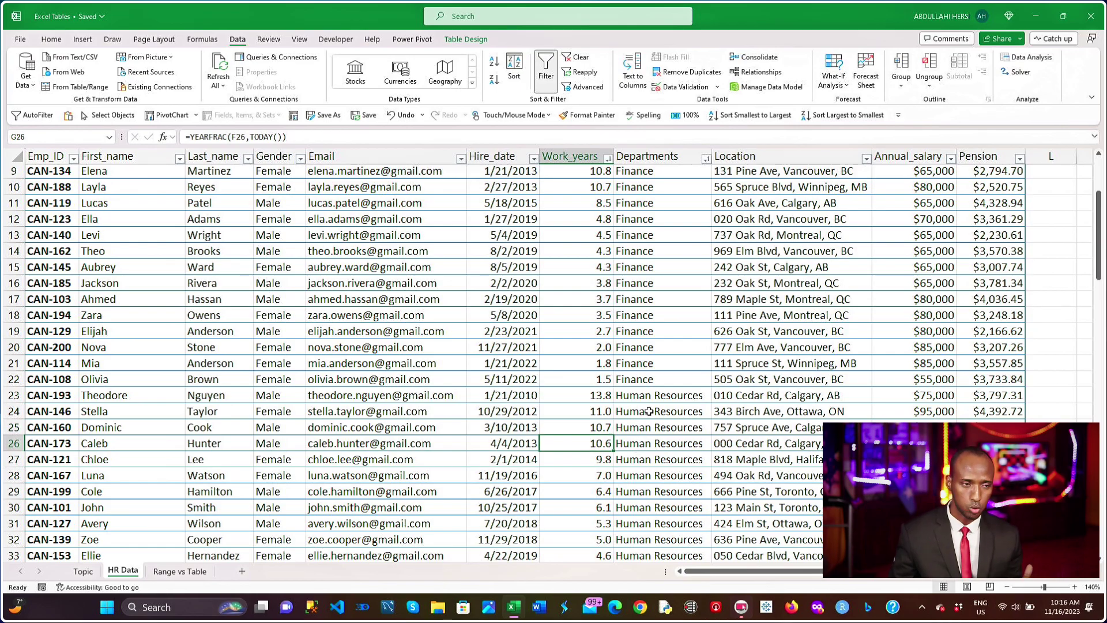
scroll(673, 311, "up", 3)
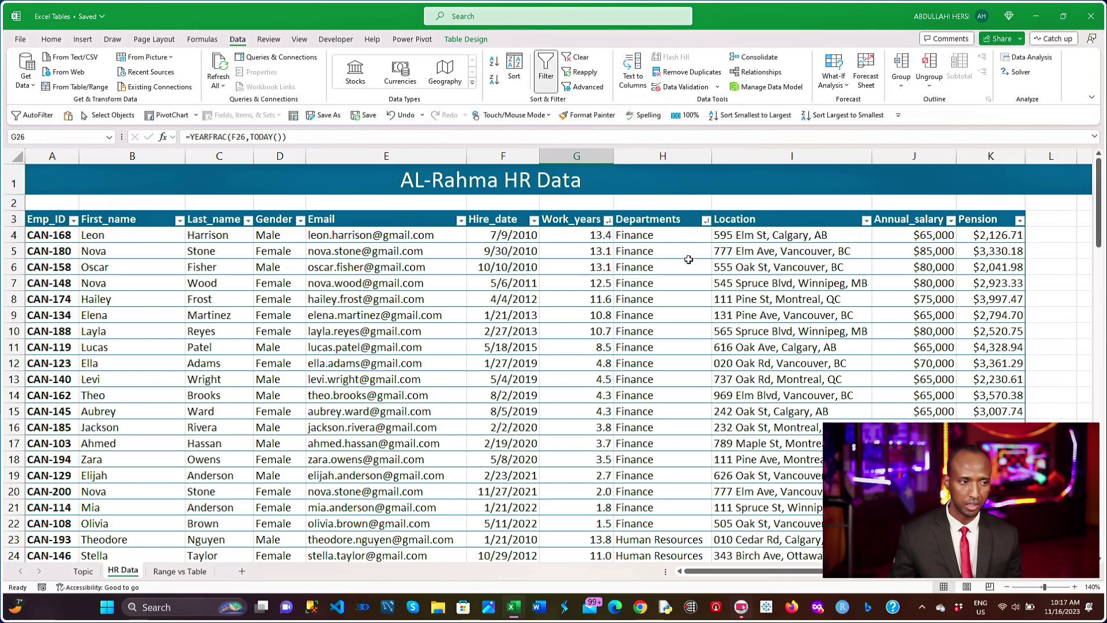
- Check Gender, Location and Departments values in rows 6–10, then show the Table Design options
left_click(677, 329)
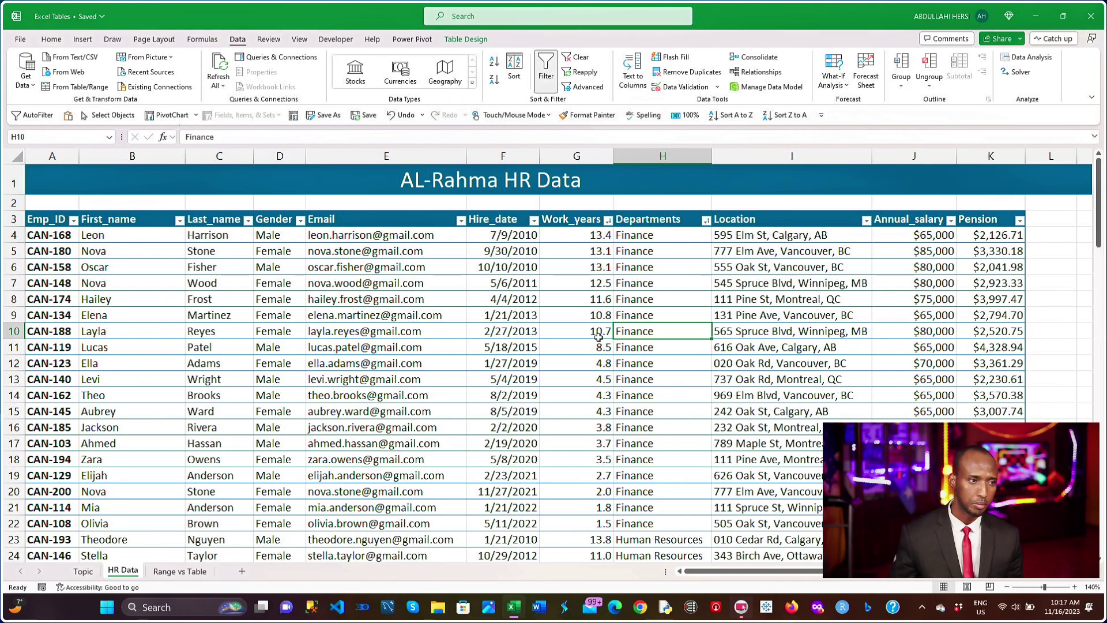
left_click(684, 310)
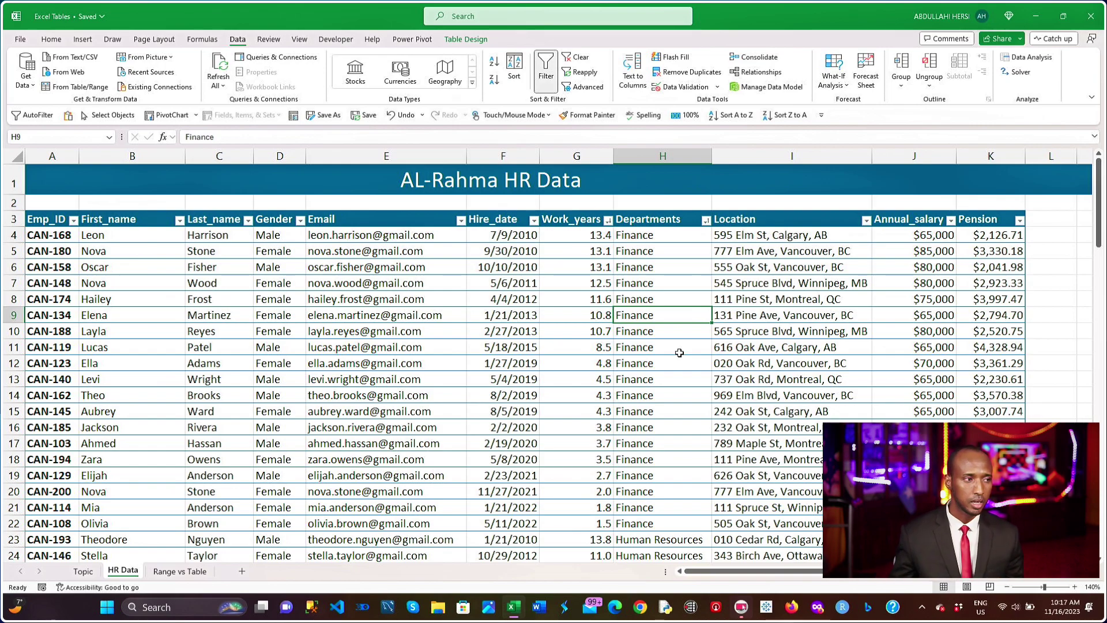
left_click_drag(272, 220, 280, 396)
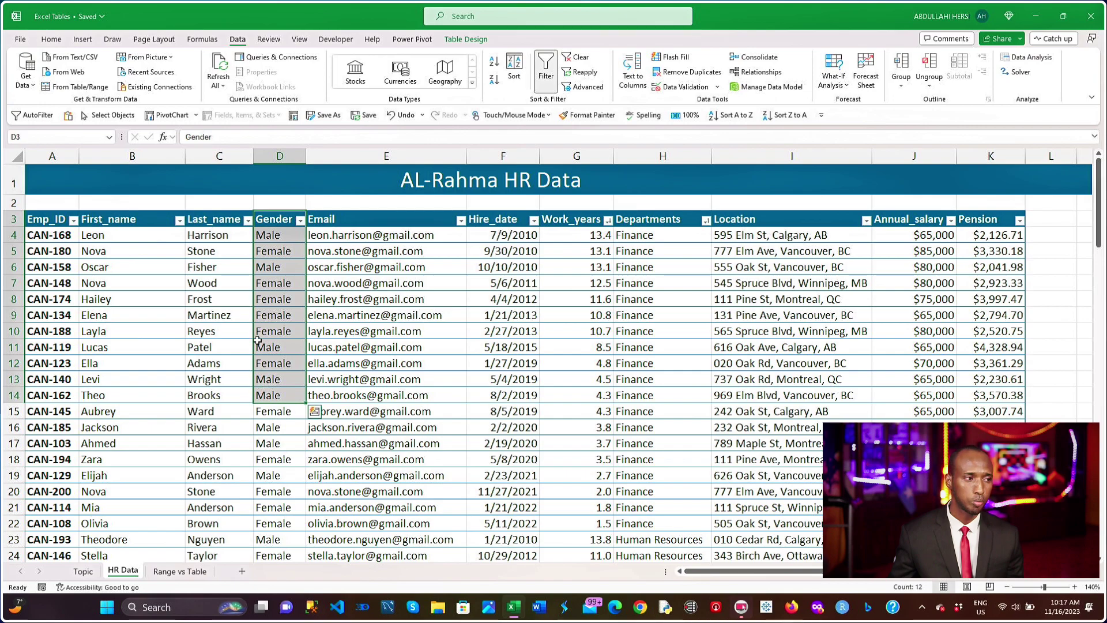
left_click(267, 315)
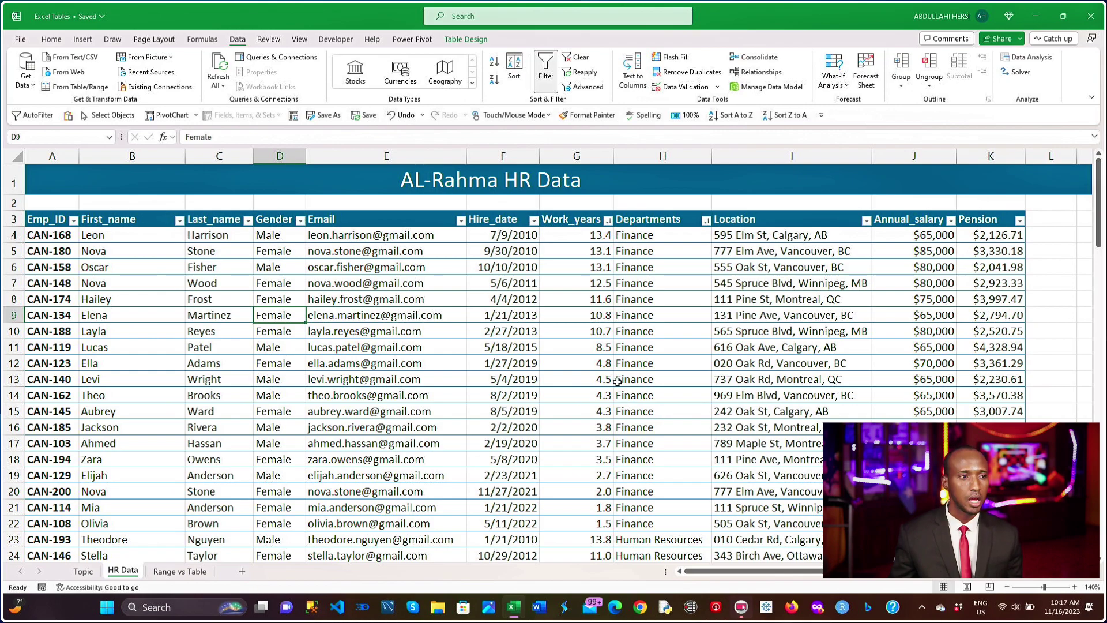
left_click(832, 318)
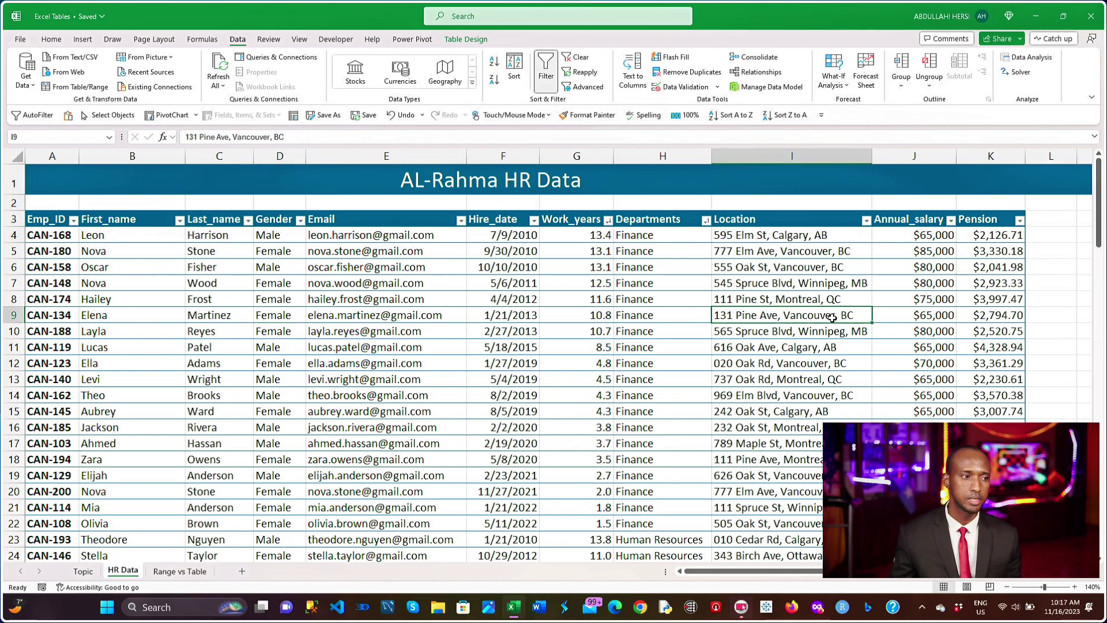
left_click(699, 329)
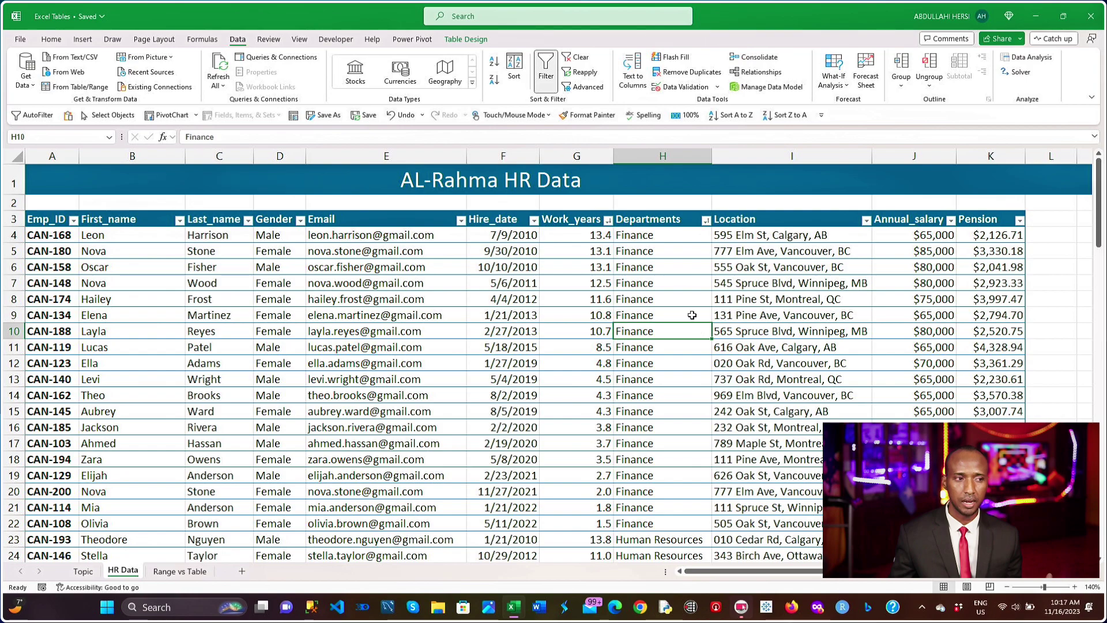
left_click(686, 284)
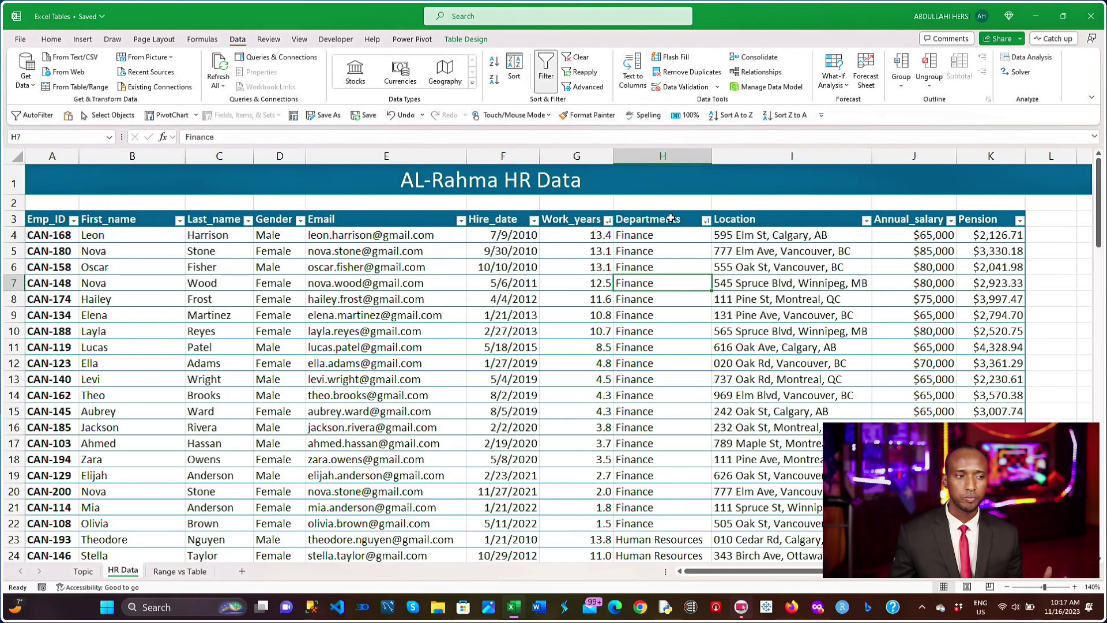
left_click(680, 268)
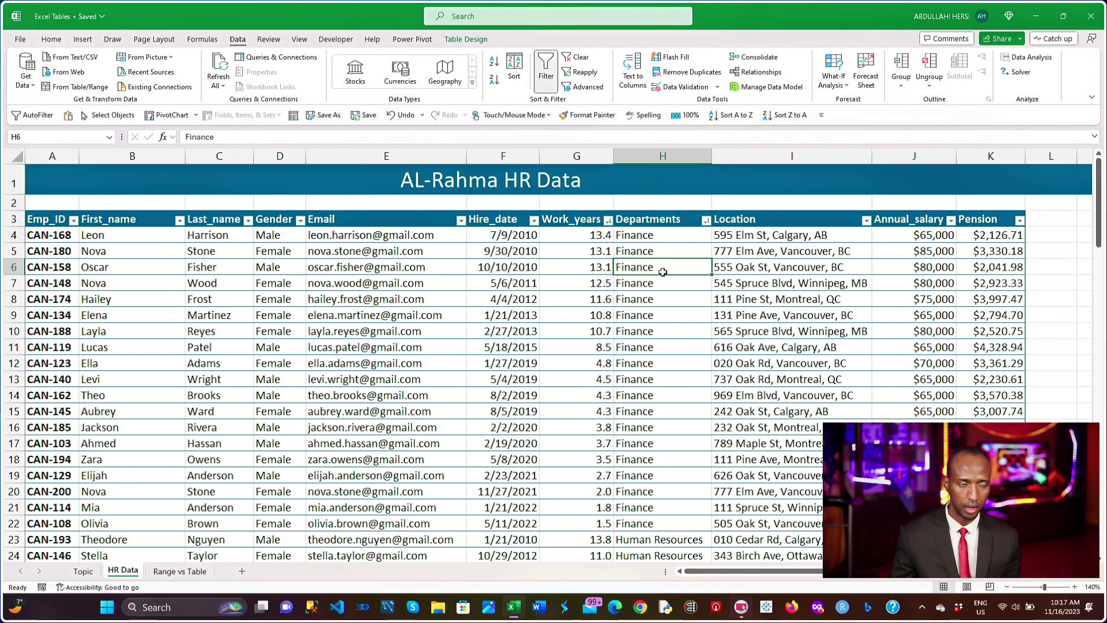
left_click(473, 39)
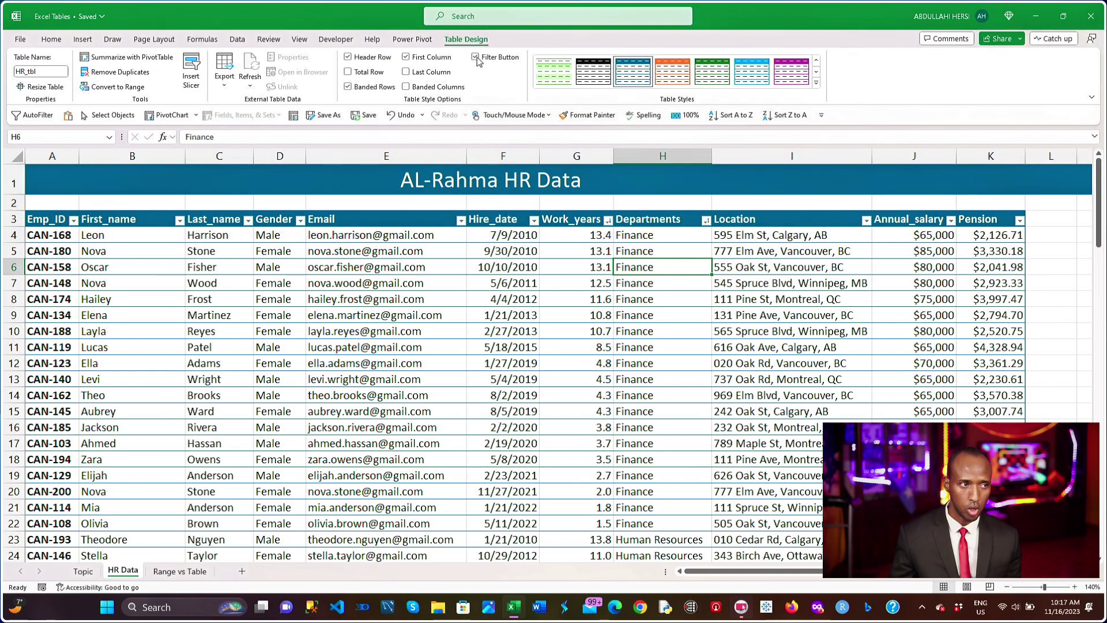
- Toggle the header Filter Button off and back on in Table Style Options
left_click(476, 58)
left_click(476, 57)
left_click(476, 58)
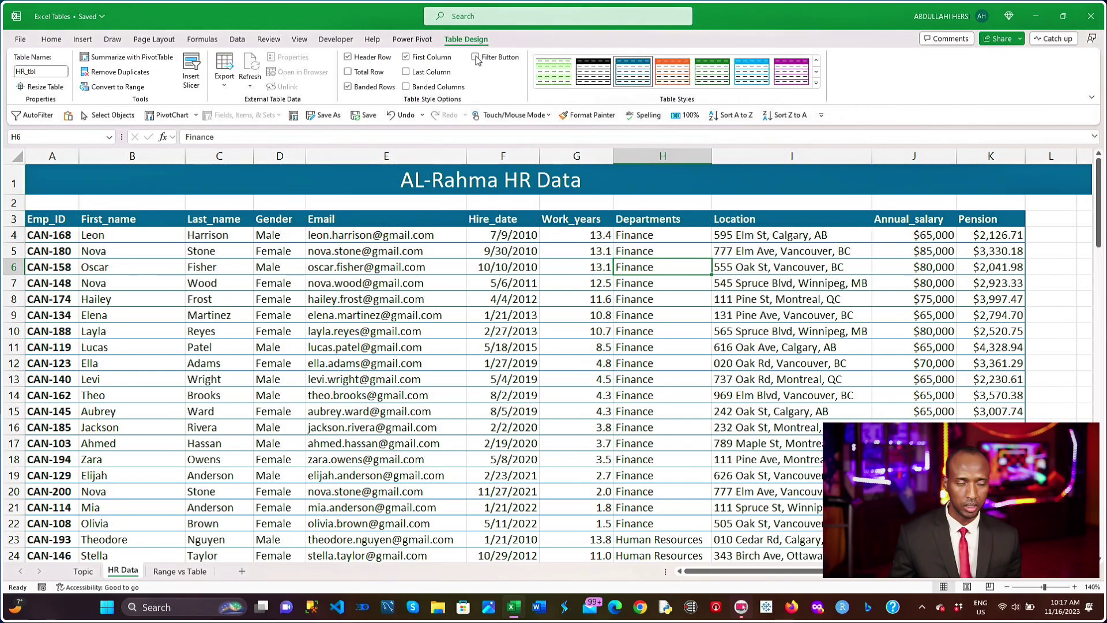
left_click(475, 58)
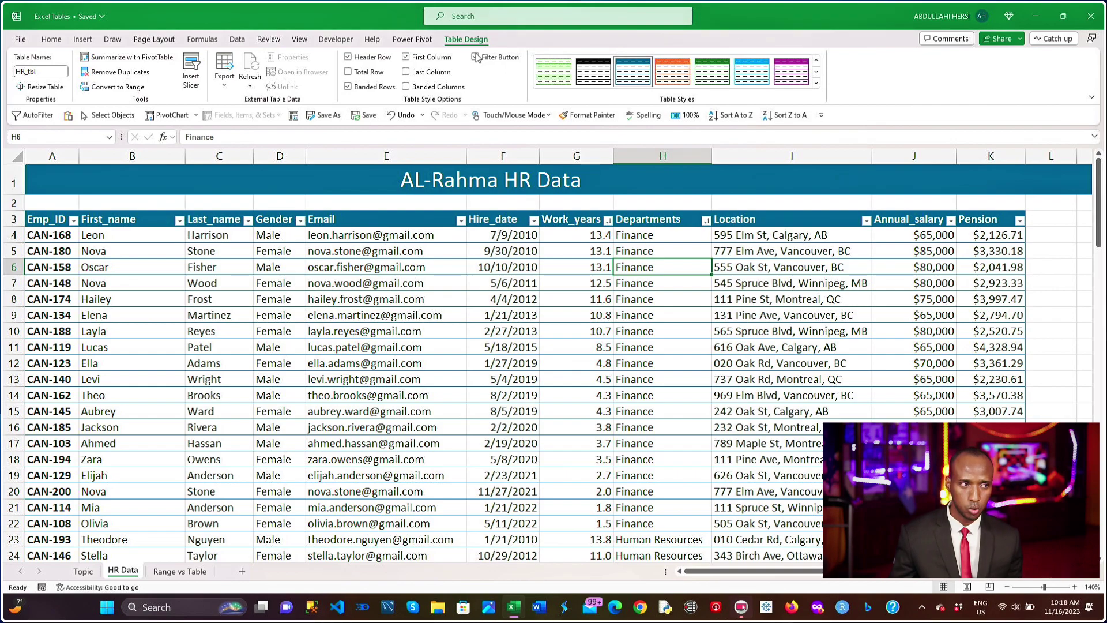
left_click(476, 58)
left_click(476, 58)
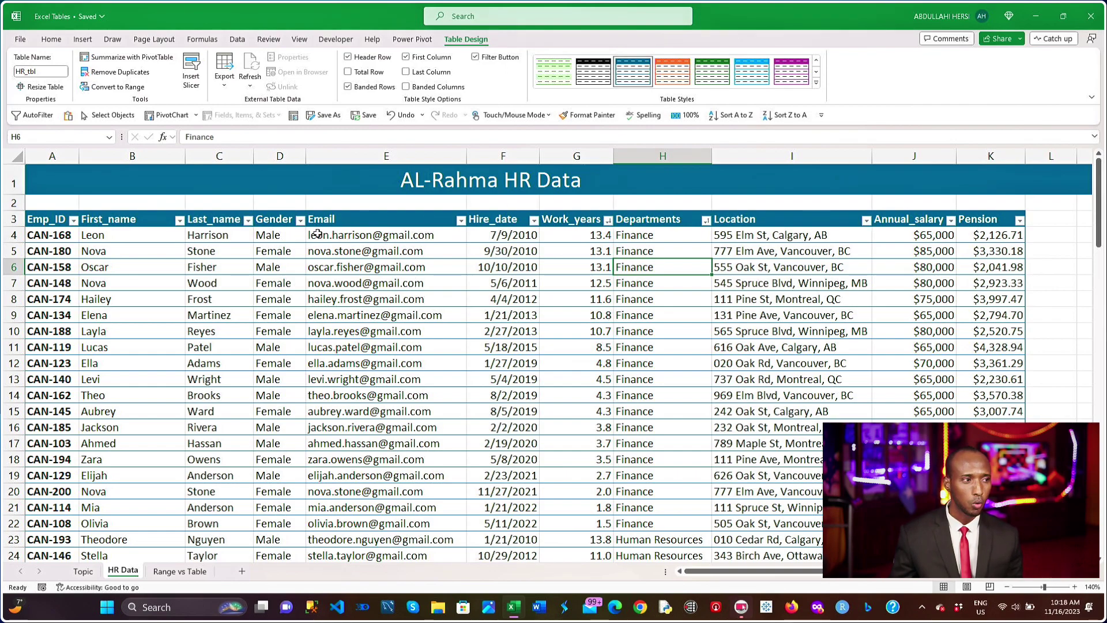
- Preview the Hire_date filter dropdown, then show the Data tools
left_click(534, 223)
left_click(535, 224)
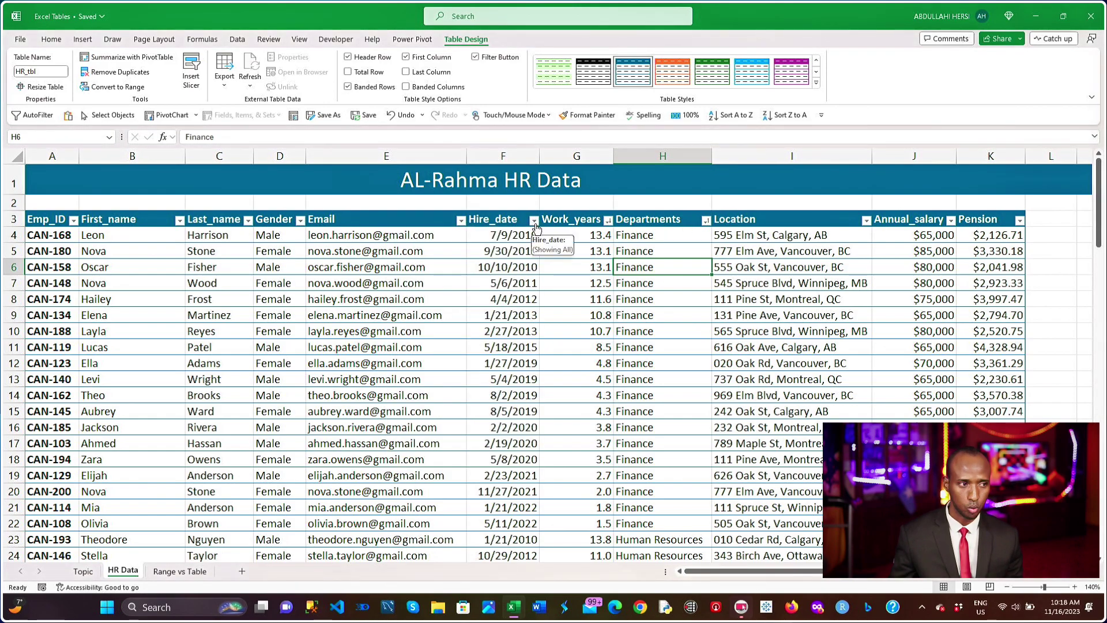
left_click(535, 222)
left_click(535, 223)
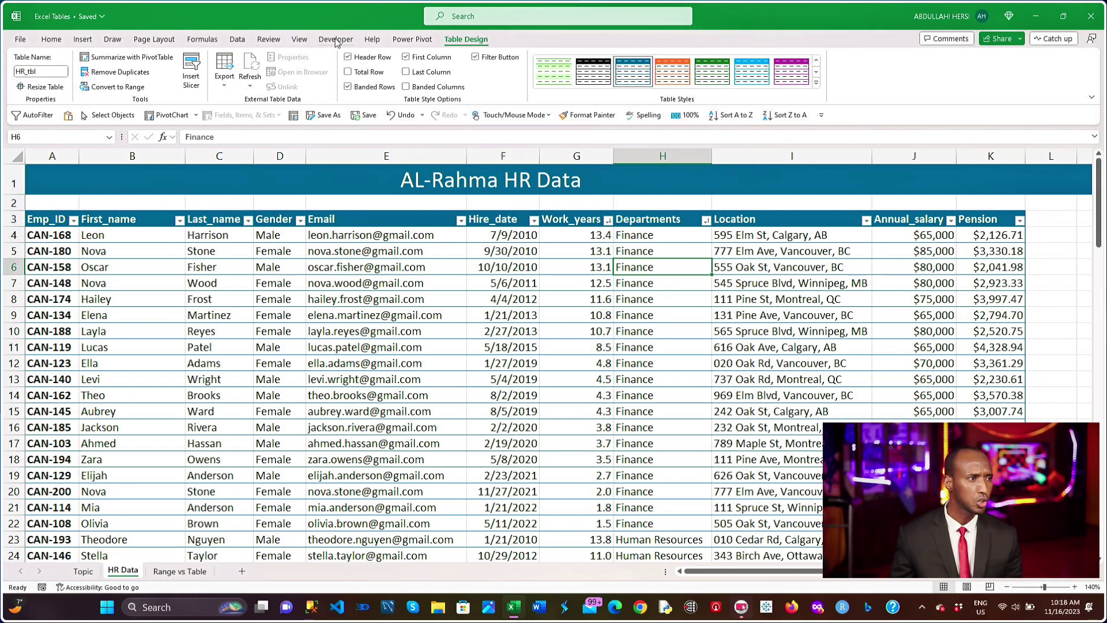
left_click(236, 38)
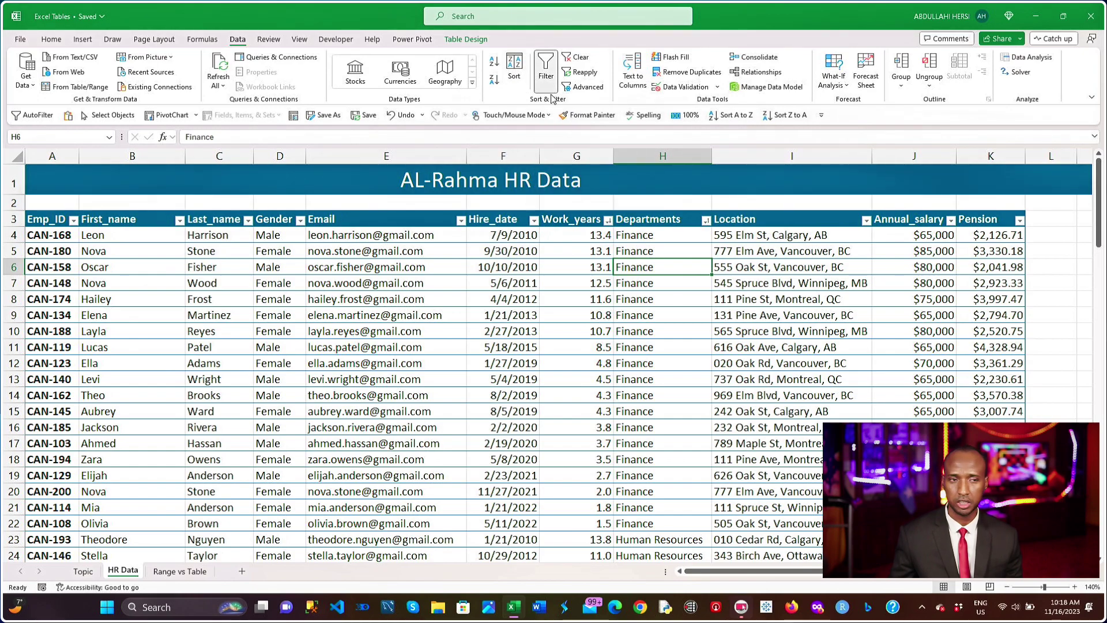
- Turn table filtering off and on from Data, then off via Home's Sort & Filter
left_click(544, 74)
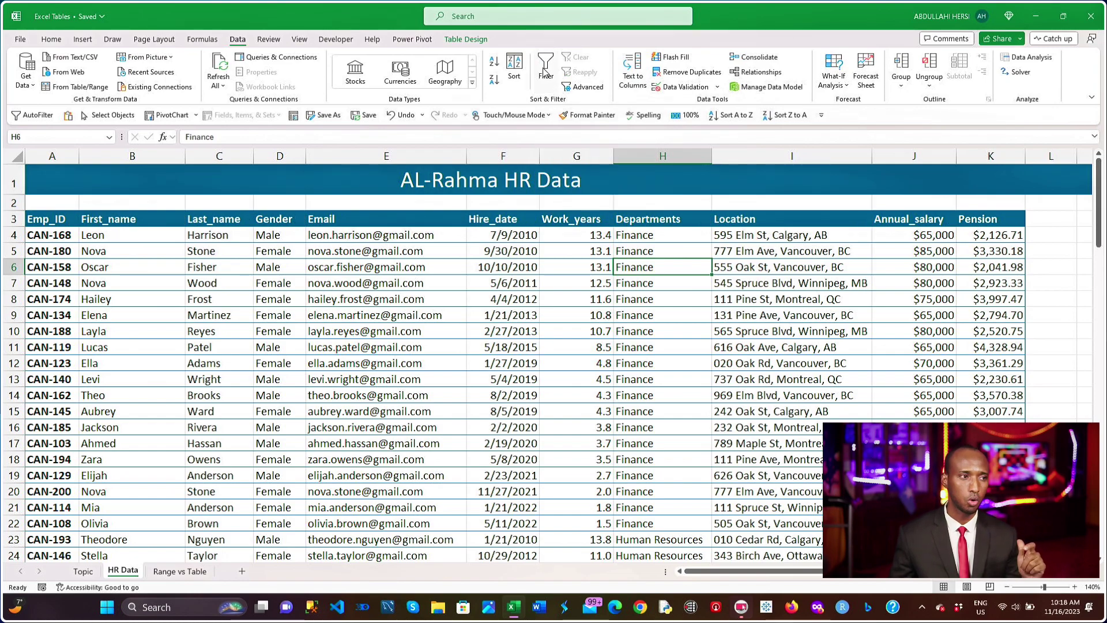
left_click(544, 73)
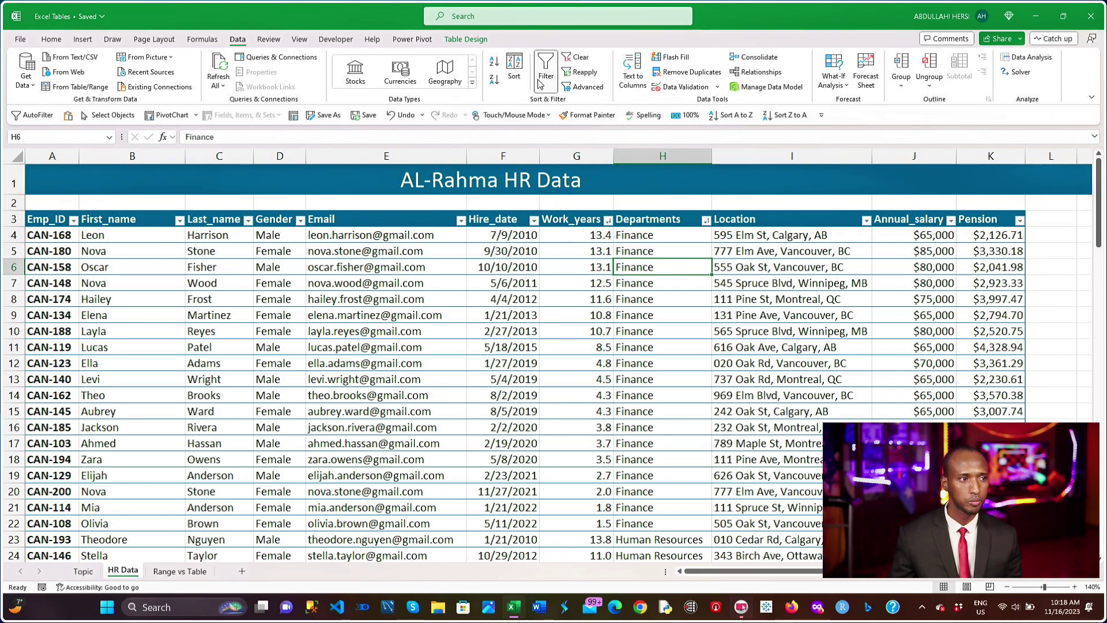
left_click(57, 41)
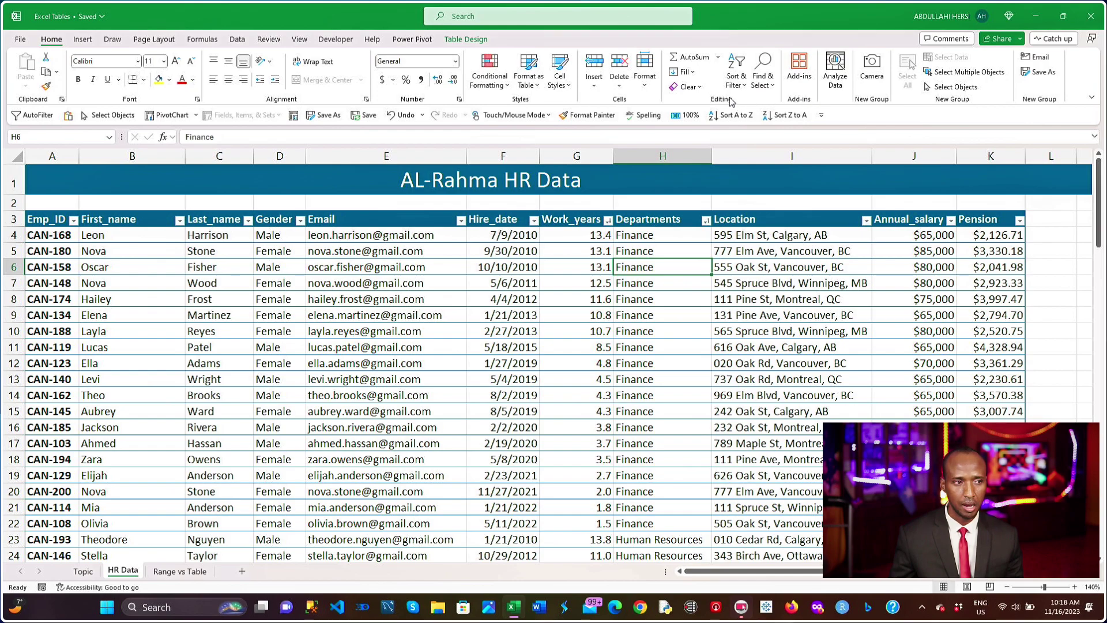
left_click(741, 75)
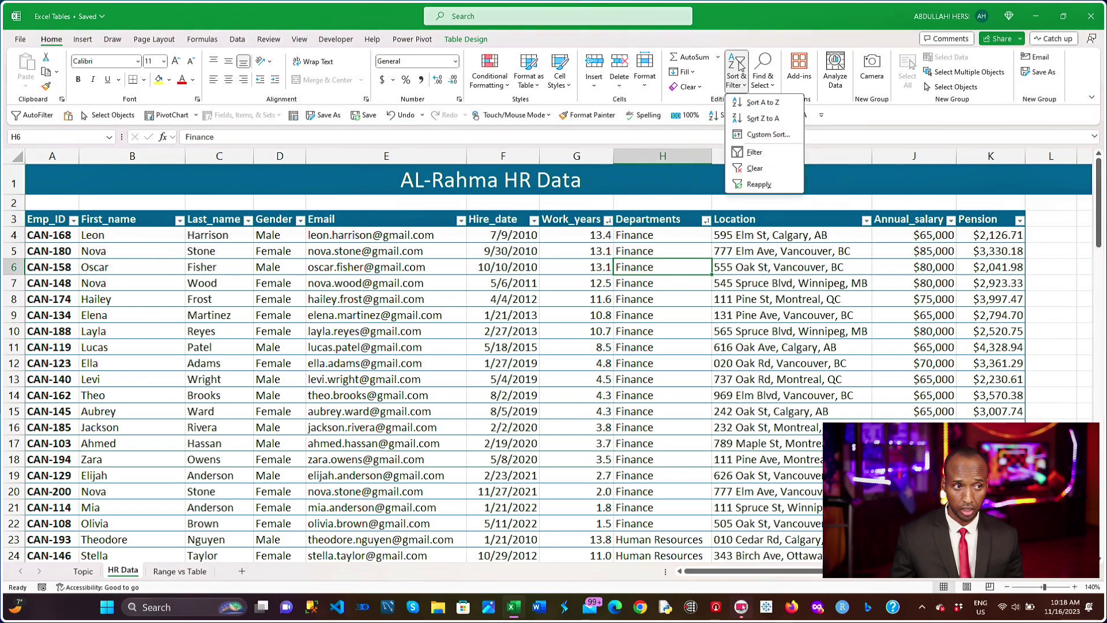
left_click(750, 154)
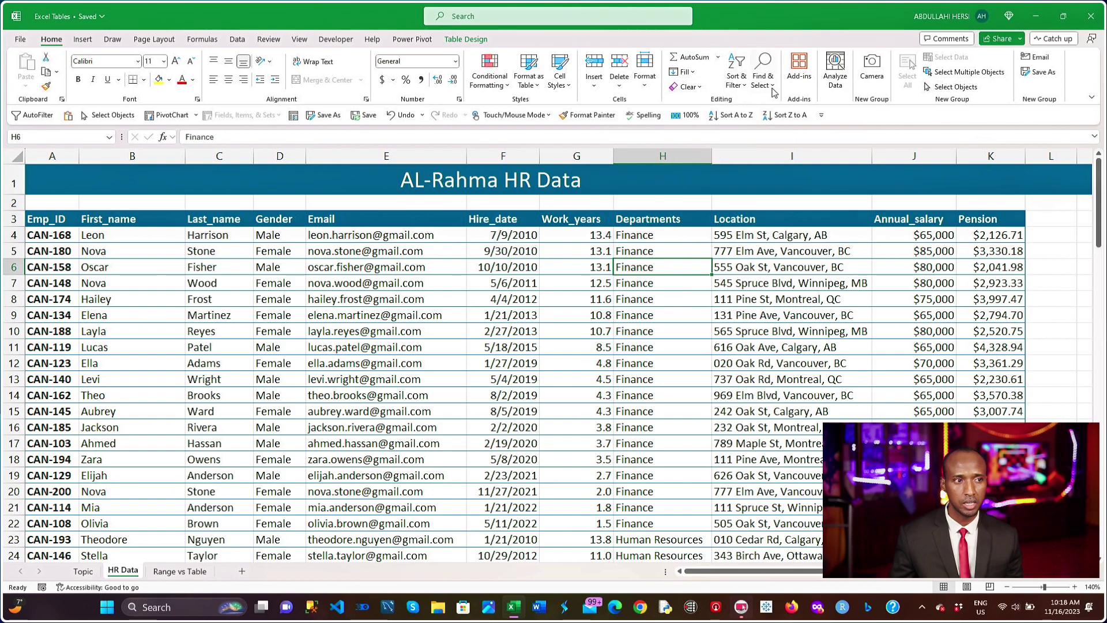
- Re-enable filtering, inspect G8's YEARFRAC formula, and select Hire_date cell F6
left_click(738, 81)
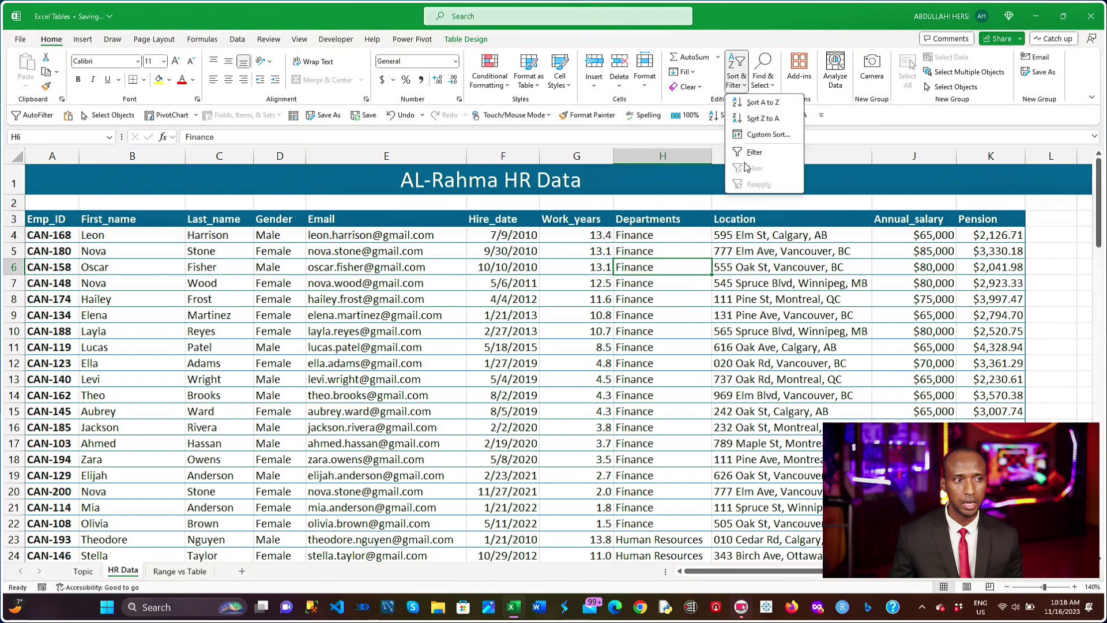
left_click(755, 153)
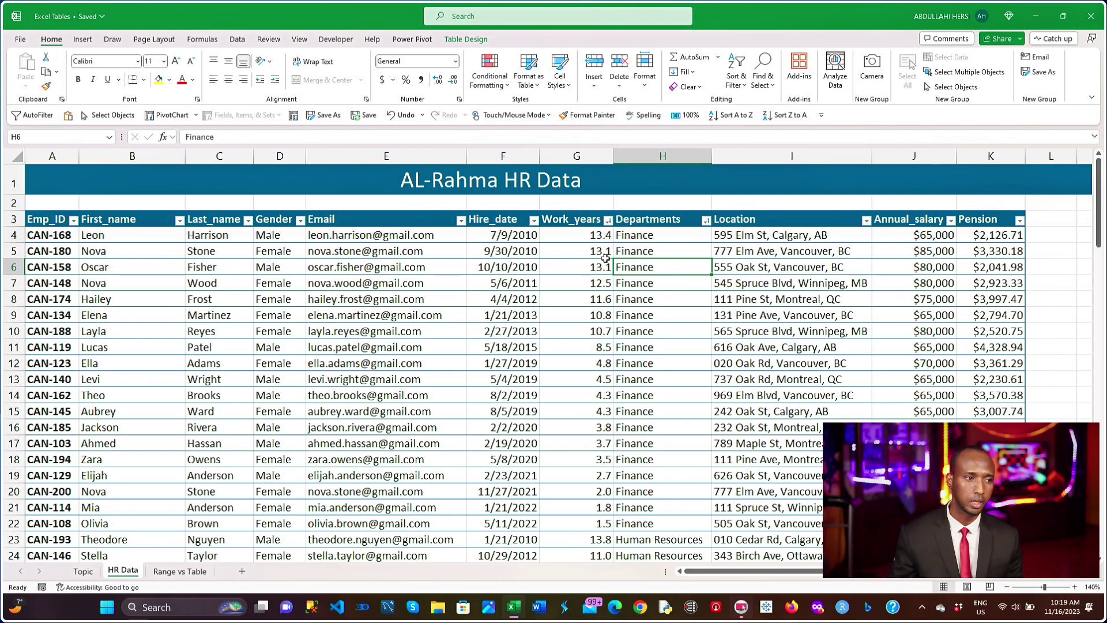
left_click(594, 294)
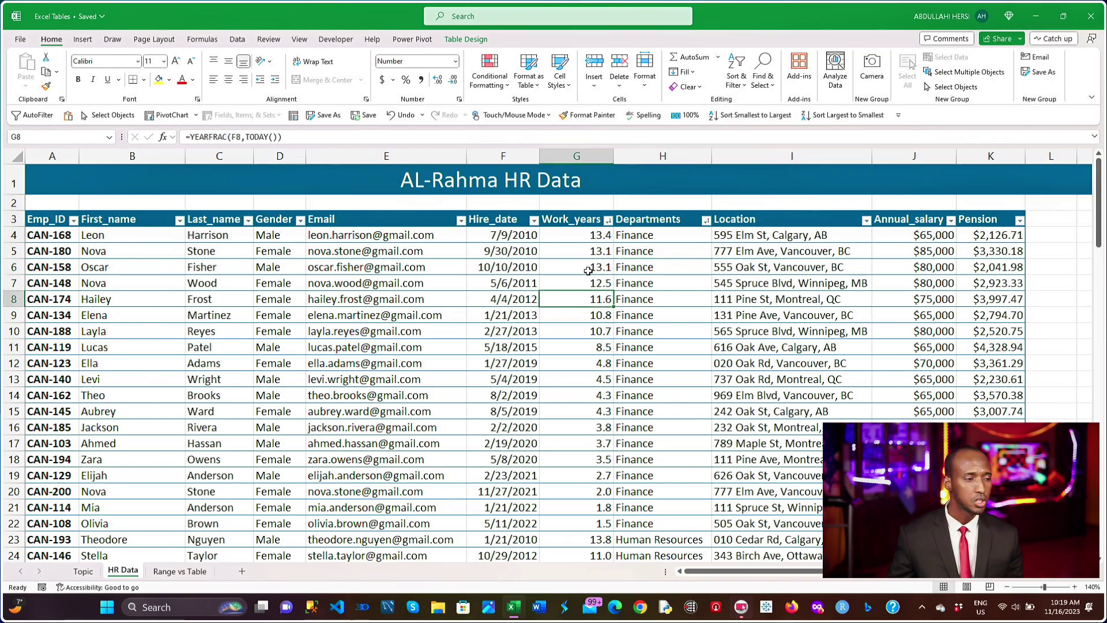
left_click(522, 263)
- Open the shortcut menu on cell F6 and dismiss it without applying any filter
right_click(523, 265)
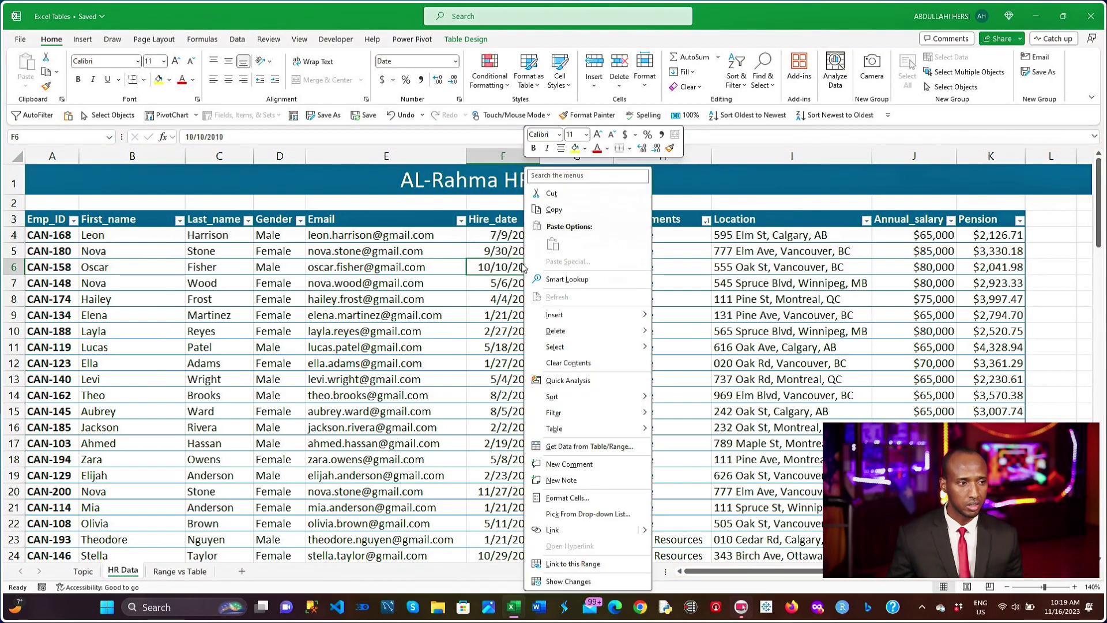
left_click(523, 270)
right_click(523, 270)
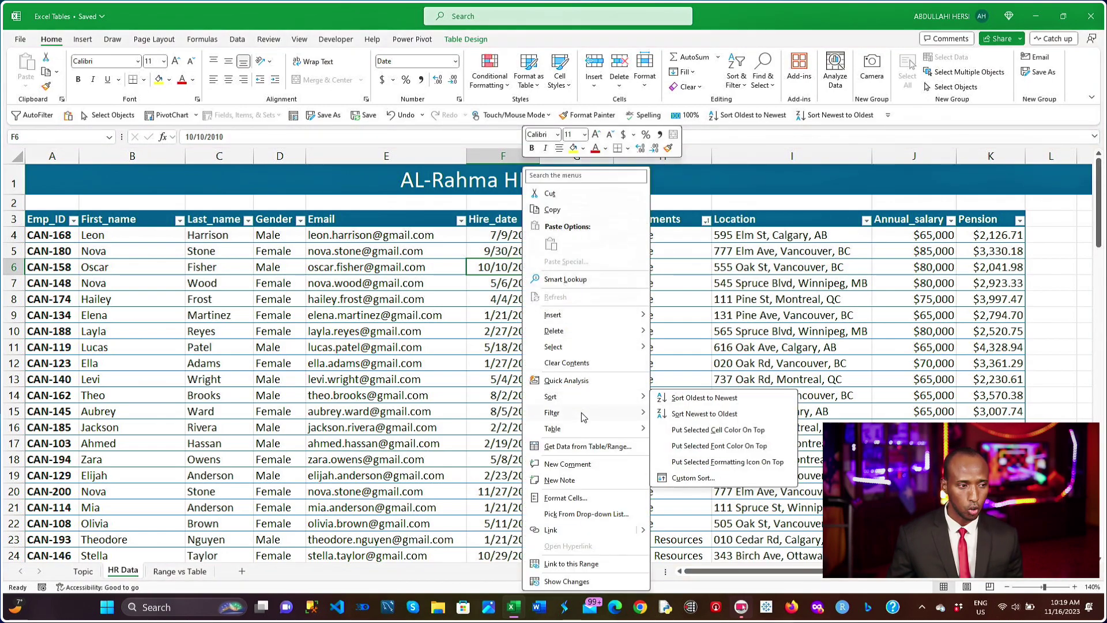
mouse_move(553, 413)
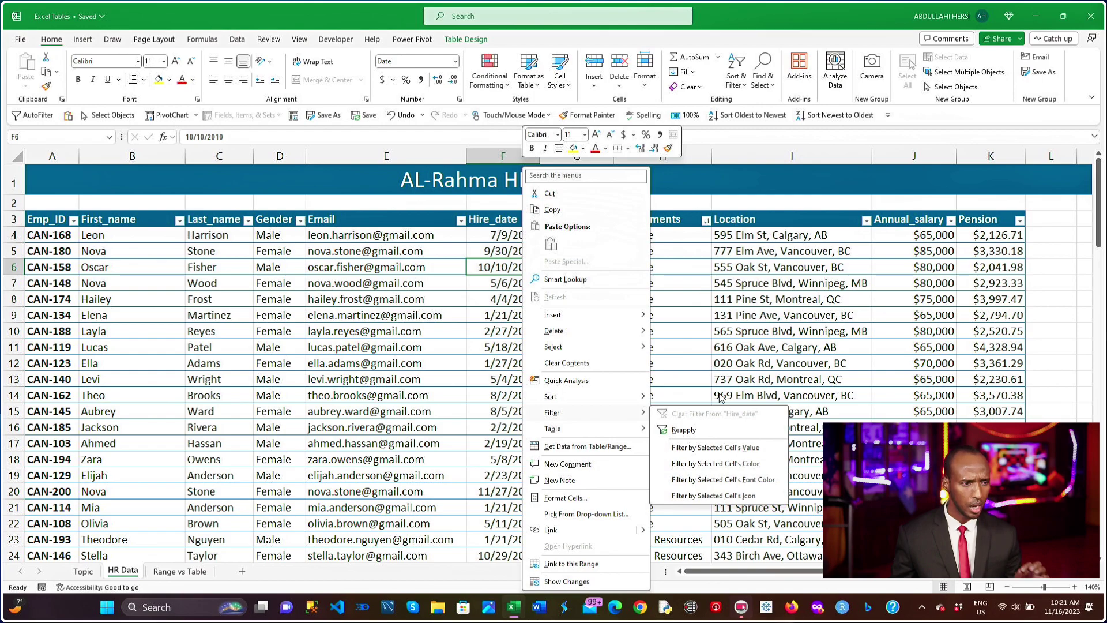
left_click(696, 369)
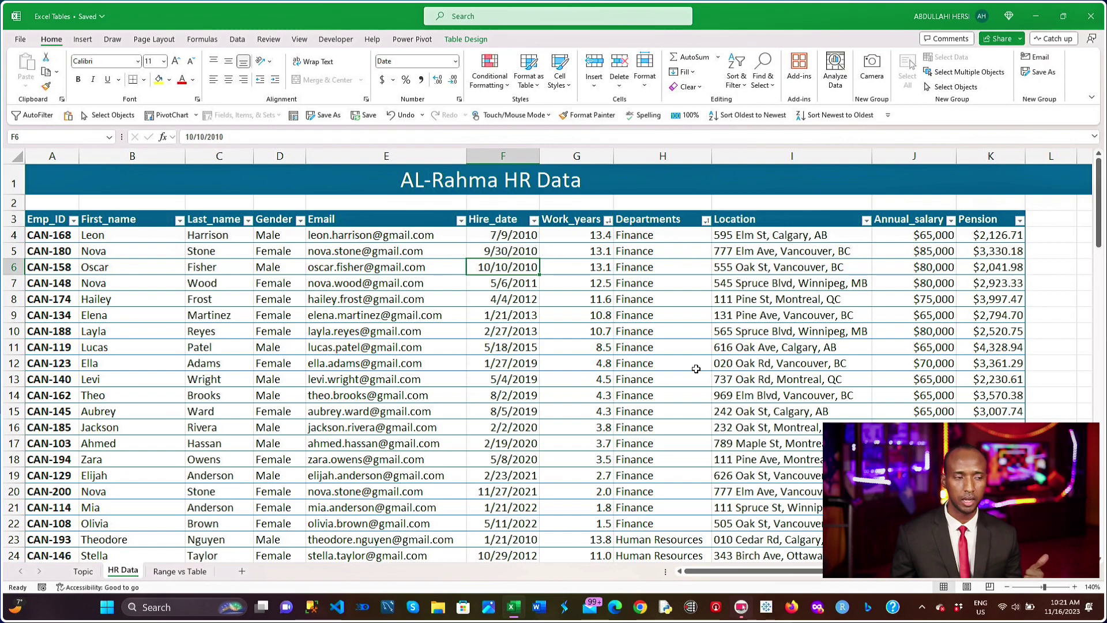
- Select Departments cells H4 through H12 in the HR table
left_click(656, 363)
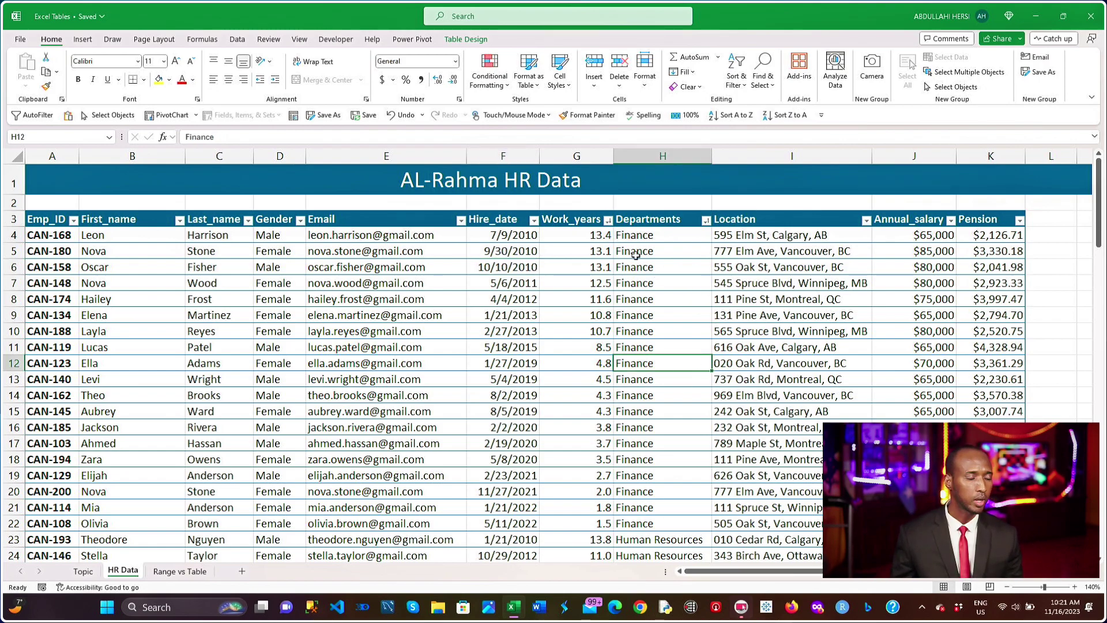
left_click(634, 283)
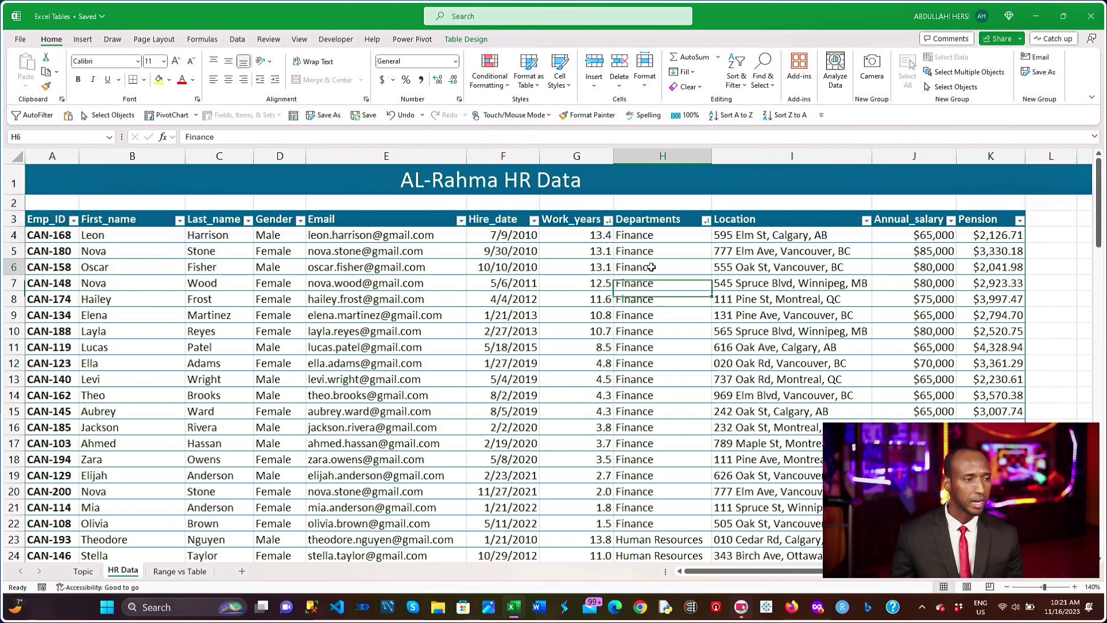
left_click(658, 265)
left_click(640, 346)
left_click(662, 395)
left_click(657, 299)
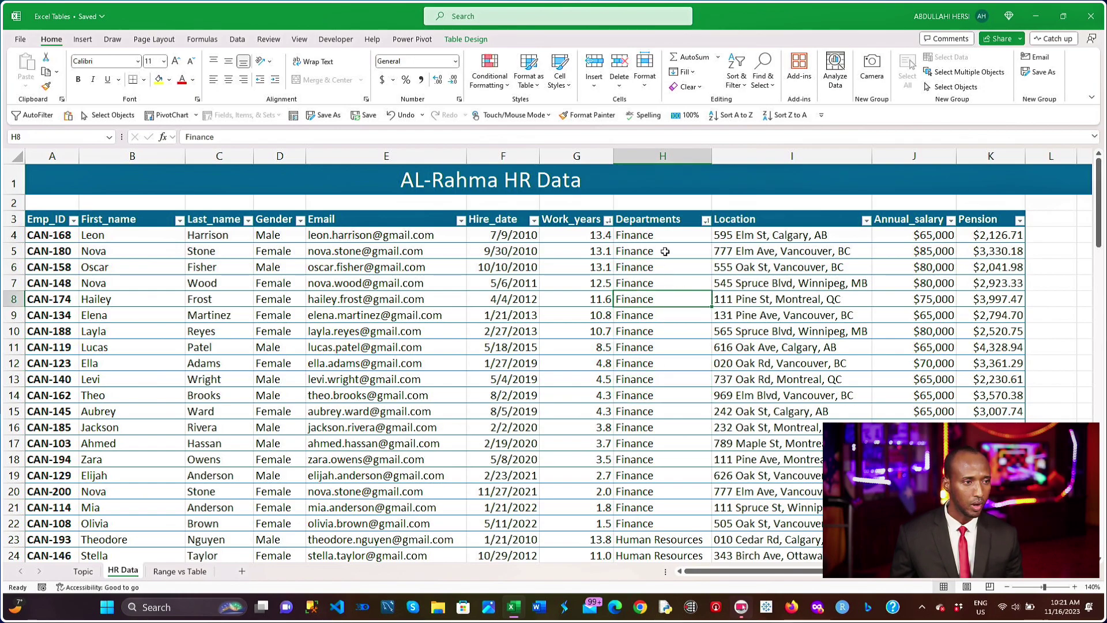
left_click_drag(658, 239, 664, 369)
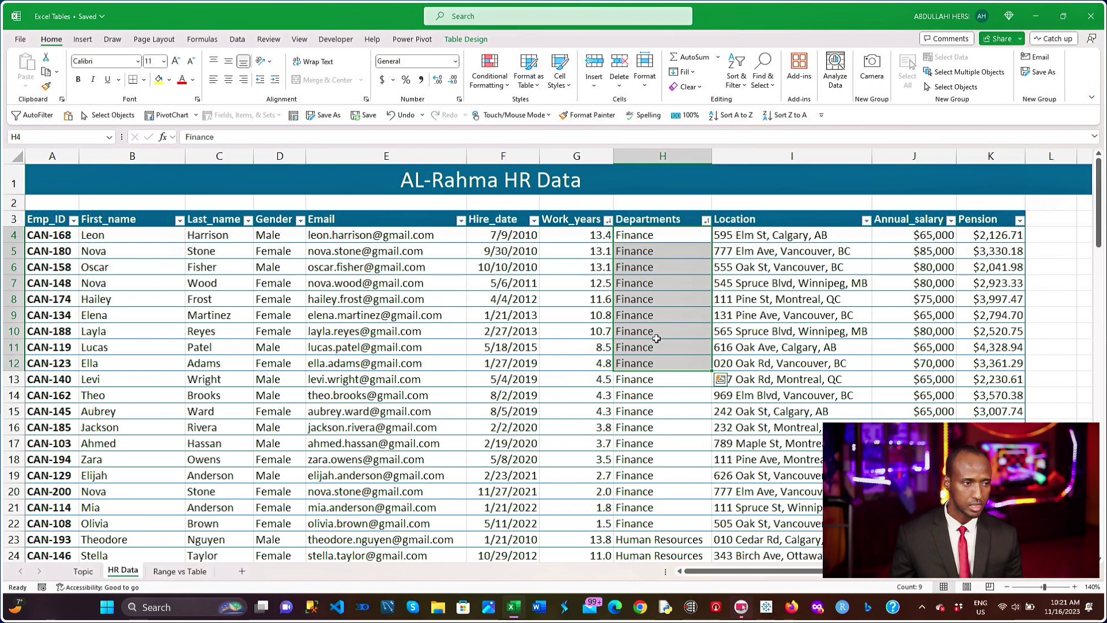
left_click(658, 315)
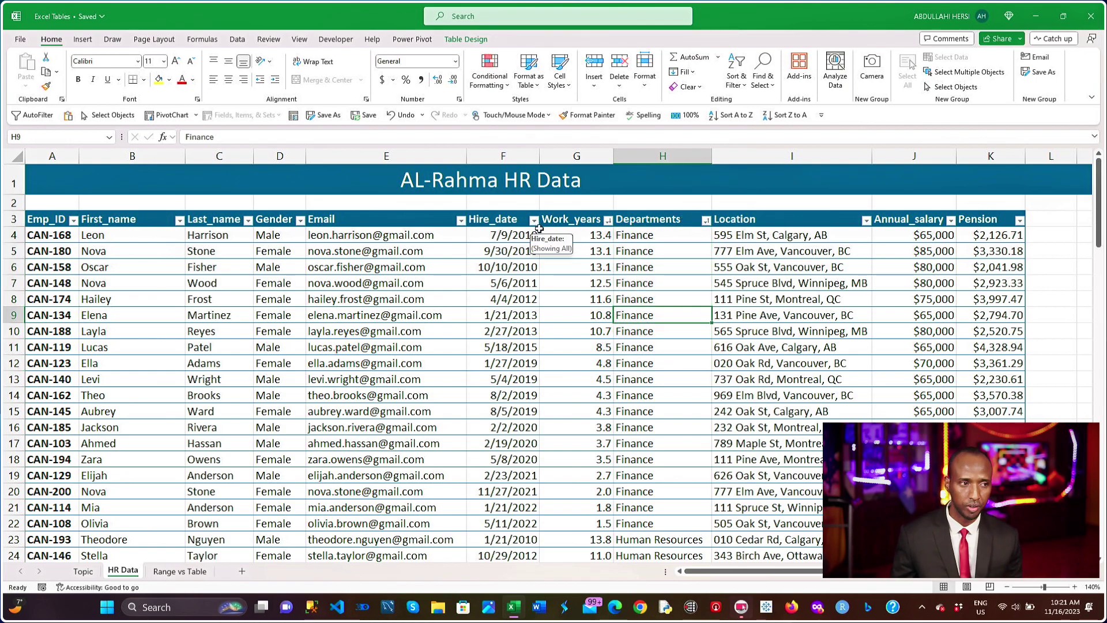
- Filter the Departments column to Finance only, showing 19 of 104 records
left_click(706, 220)
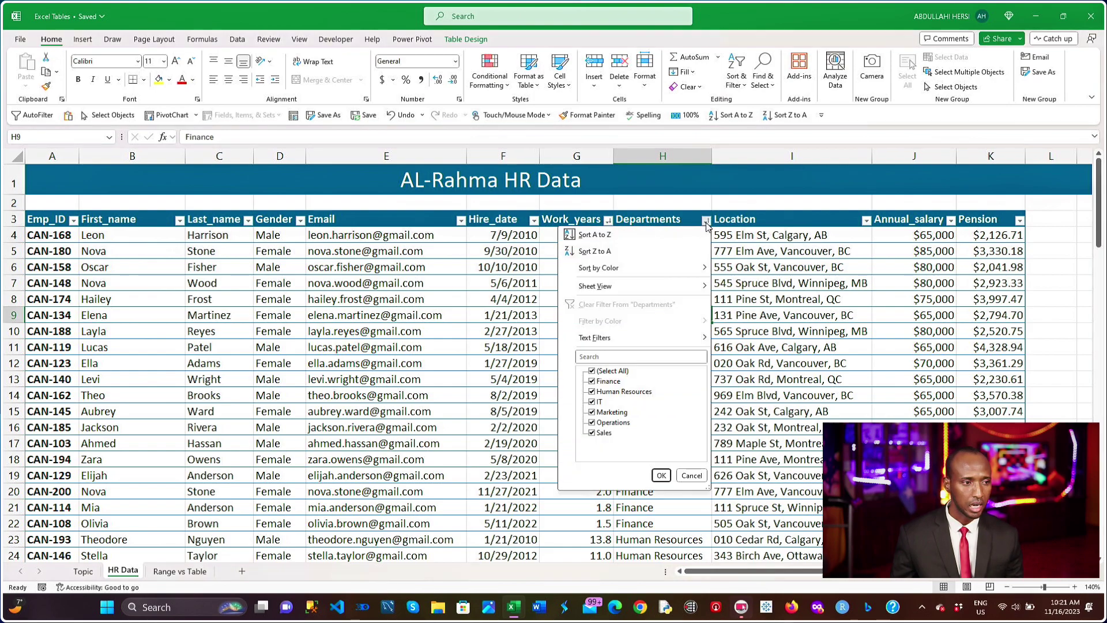
left_click(592, 372)
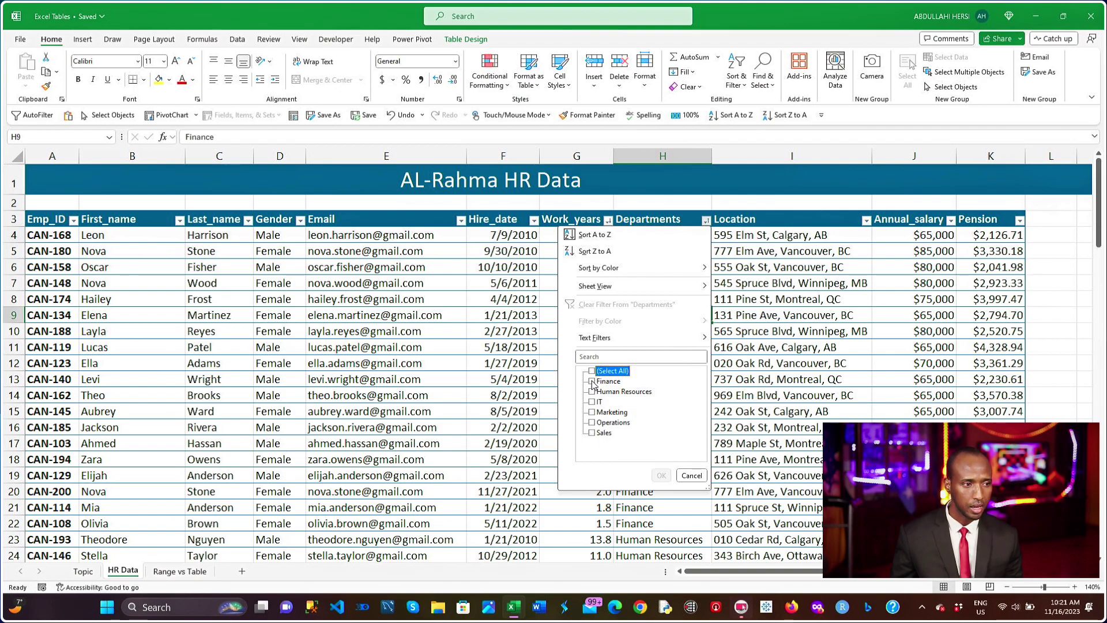
left_click(593, 382)
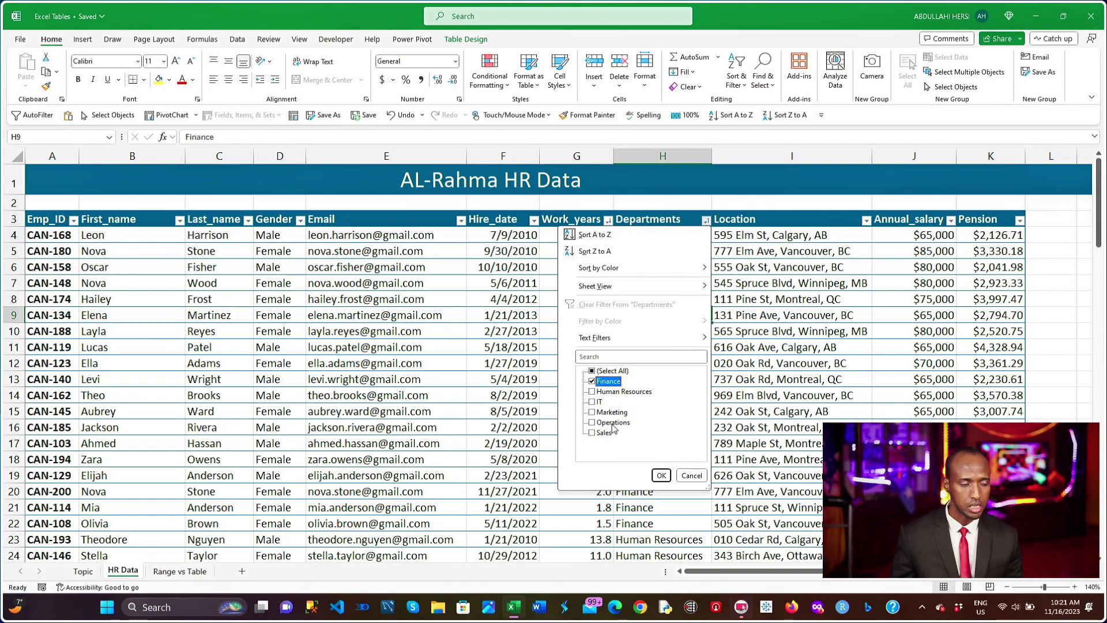
left_click(661, 476)
scroll(748, 271, "down", 3)
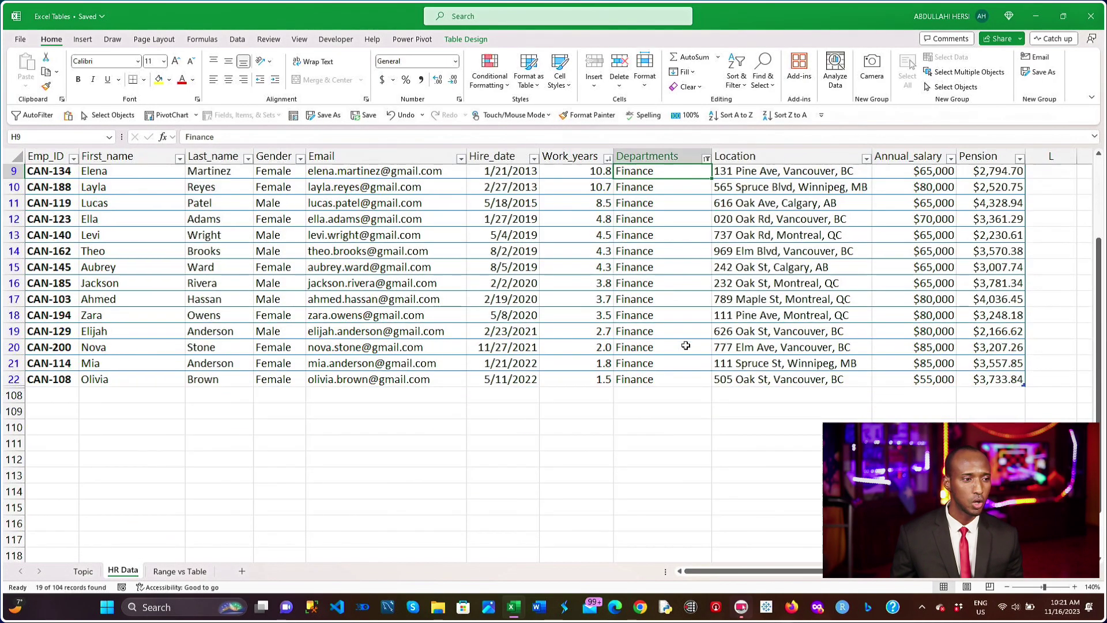
scroll(692, 265, "up", 3)
scroll(663, 260, "down", 1)
scroll(654, 255, "up", 1)
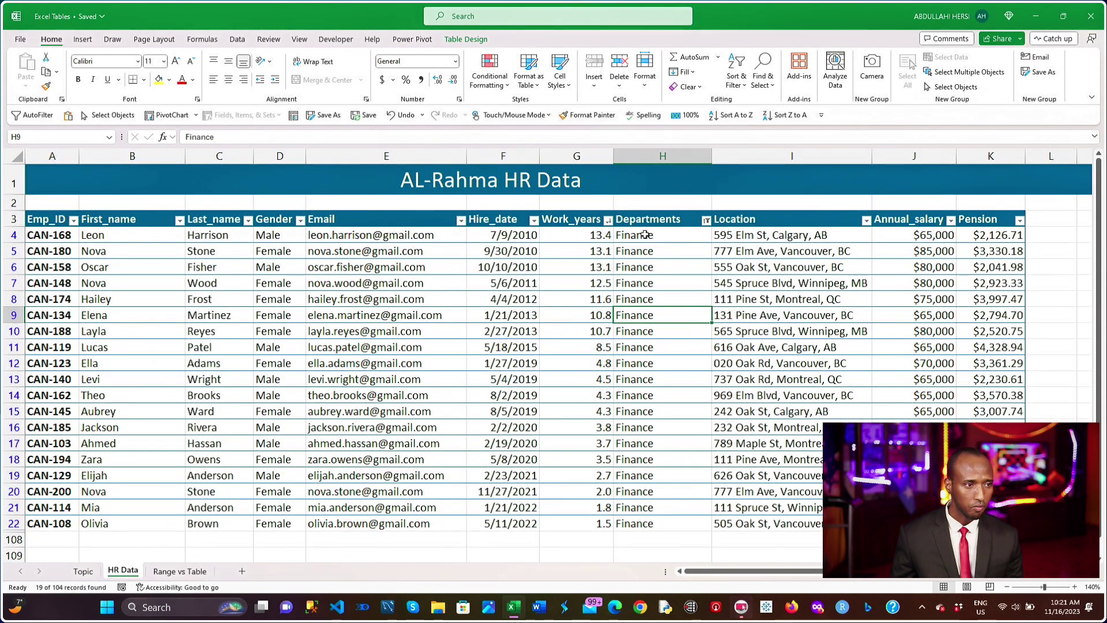
- Select the filtered Departments cells H4:H22 and clear the Departments filter
left_click_drag(646, 235, 659, 523)
left_click(707, 220)
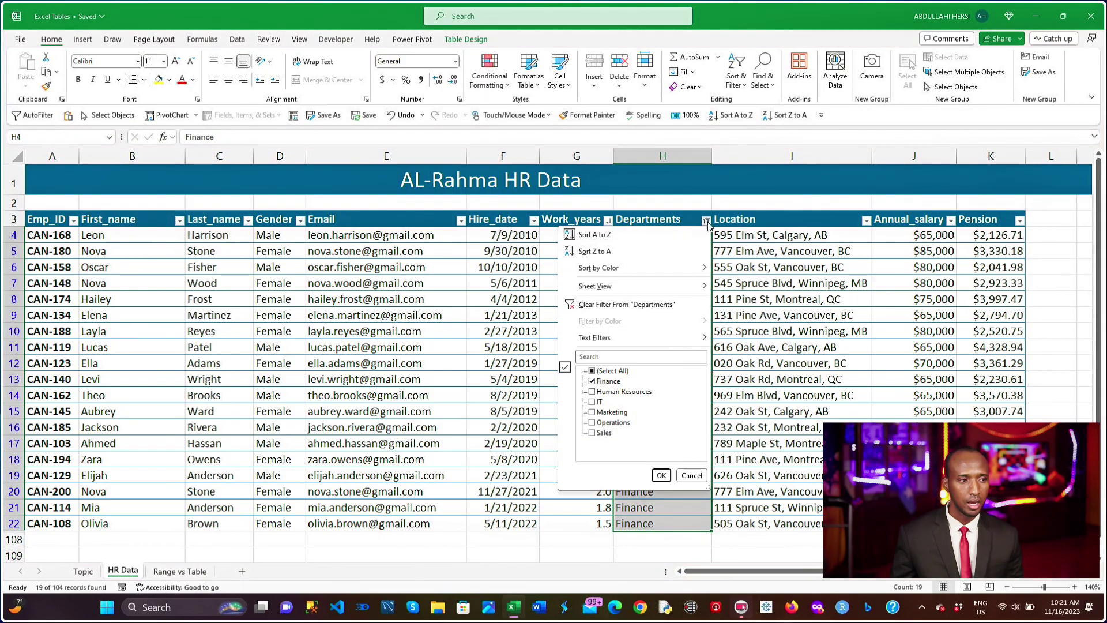
left_click(623, 306)
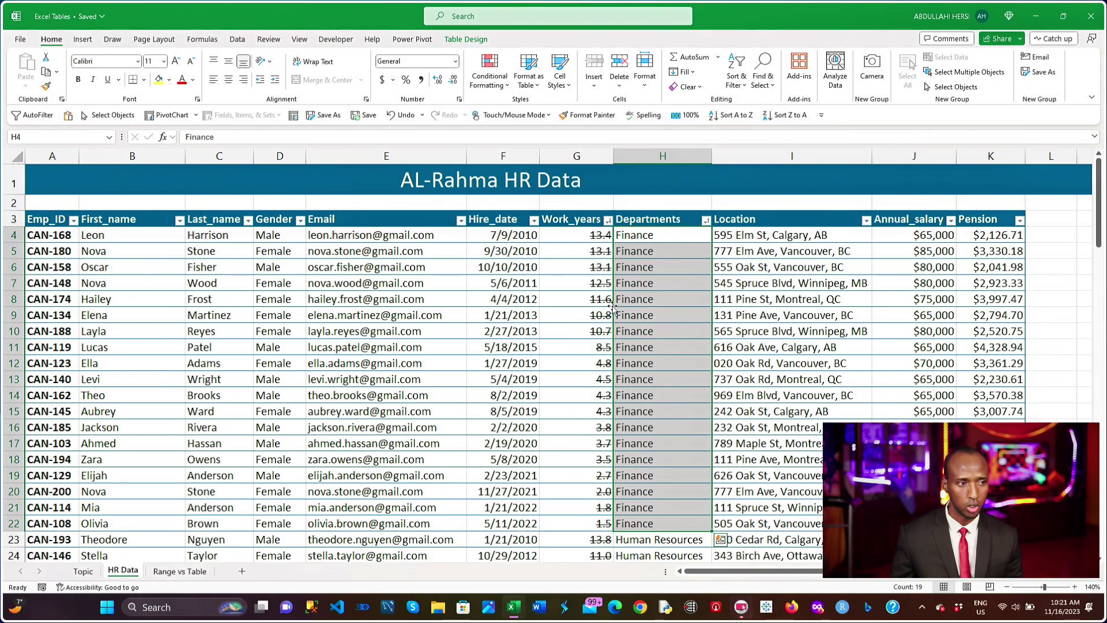
- Filter Departments to Finance and IT together, showing 39 of 104 records
left_click(707, 221)
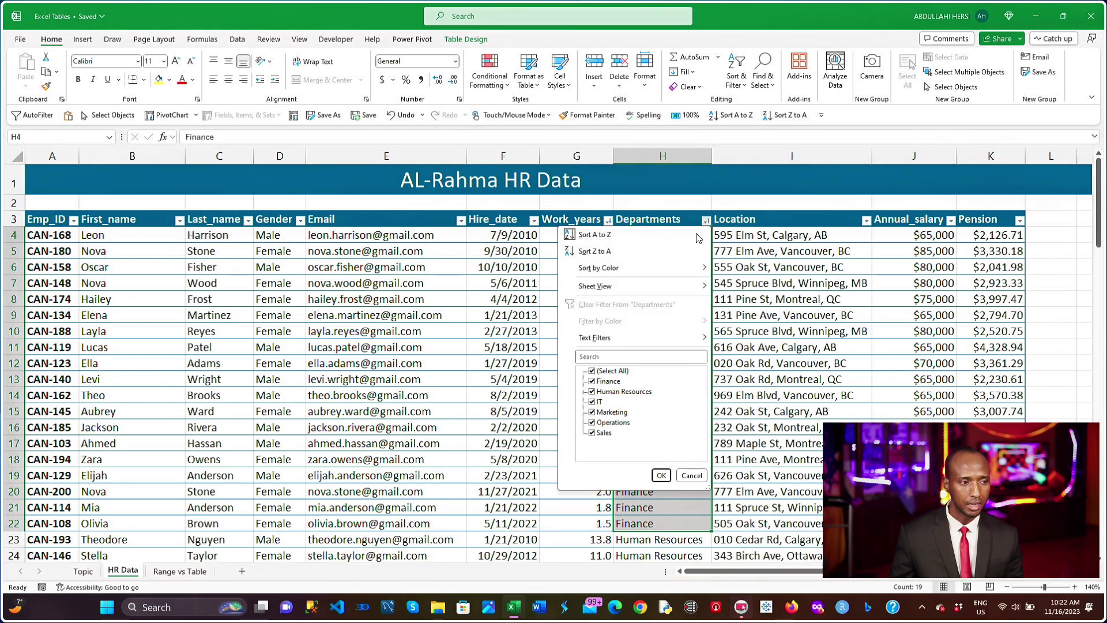
left_click(593, 371)
left_click(592, 381)
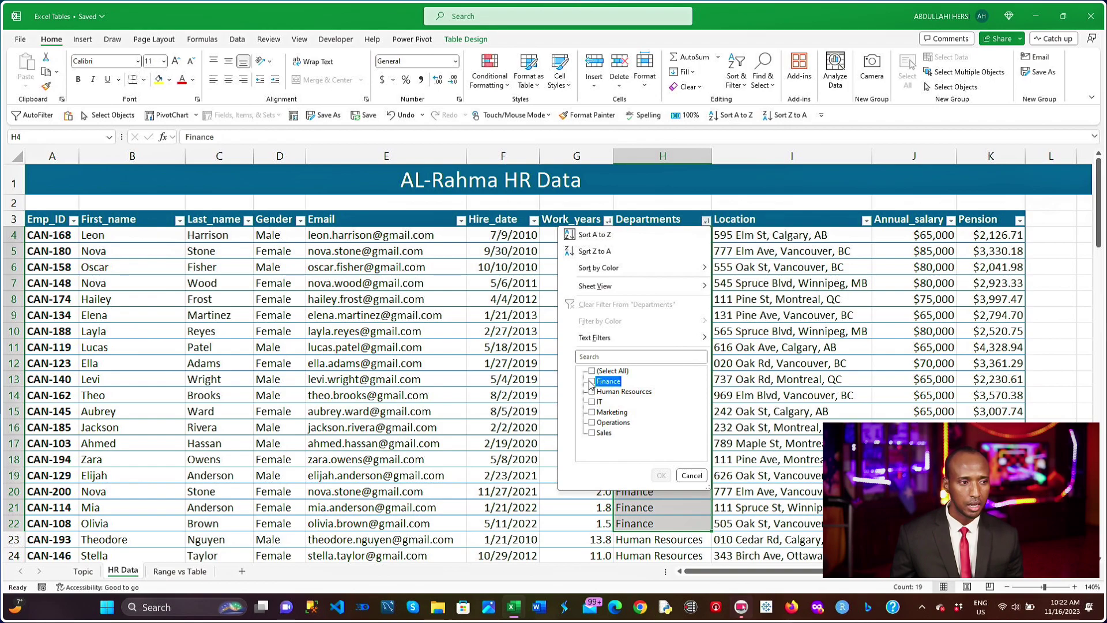
left_click(592, 402)
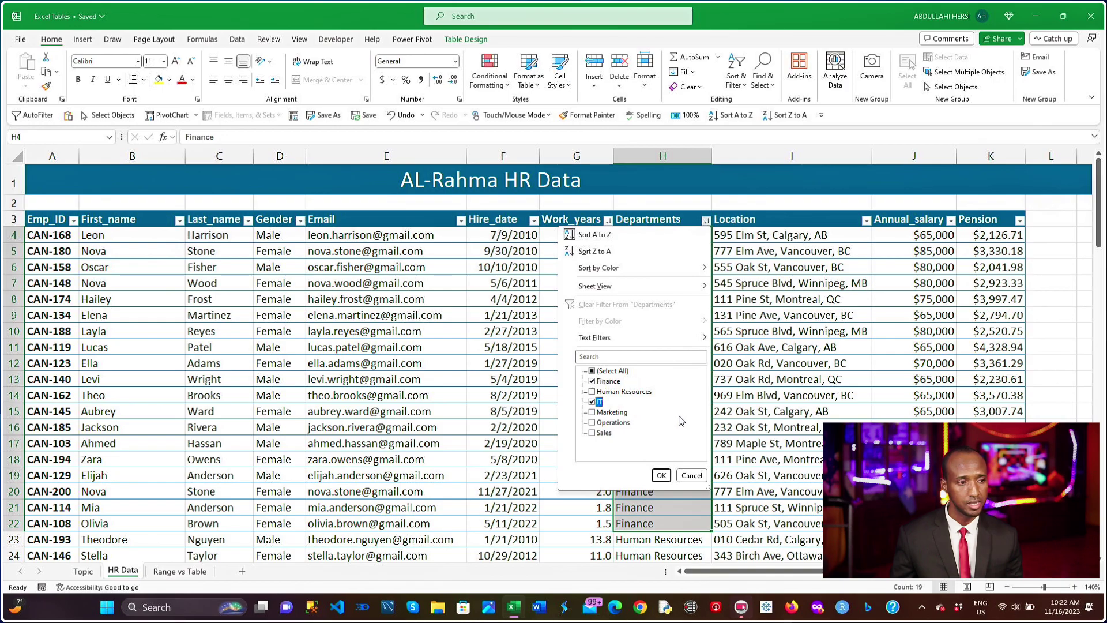
left_click(661, 475)
scroll(750, 341, "down", 5)
scroll(750, 340, "down", 3)
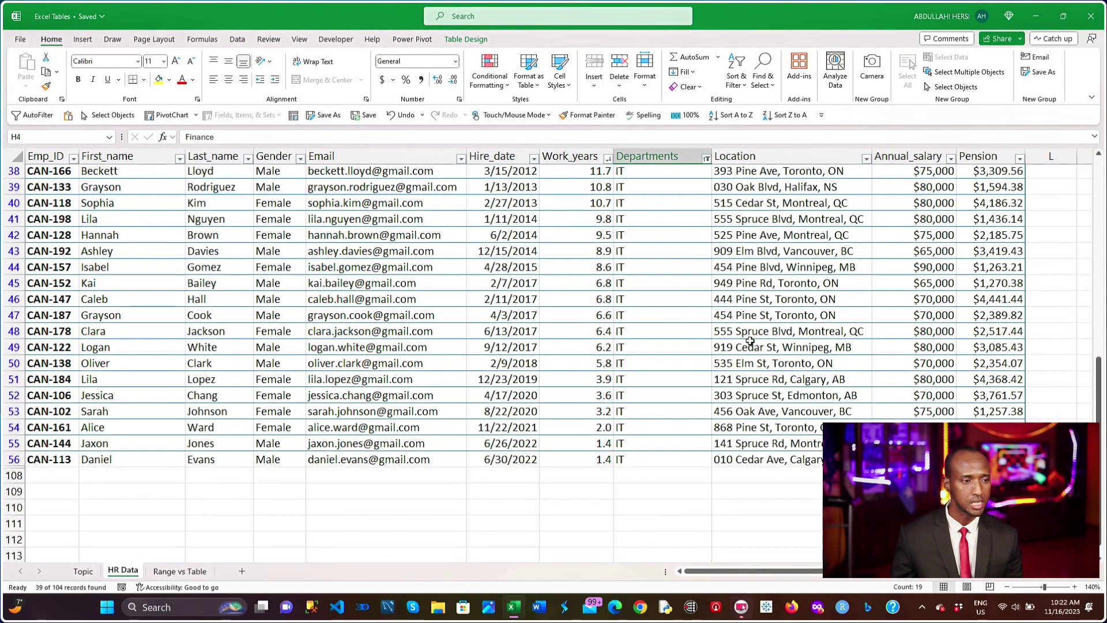
scroll(750, 341, "up", 7)
scroll(721, 306, "up", 5)
scroll(696, 278, "up", 1)
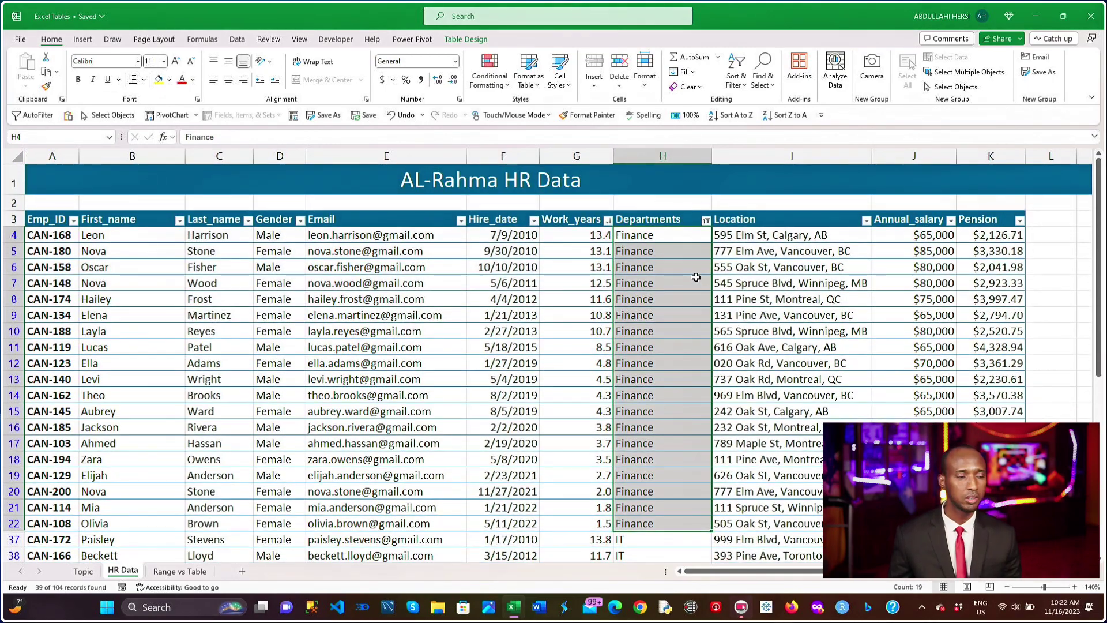
- Remove the Departments filter using Clear in the Data tab's Sort & Filter group
left_click(707, 220)
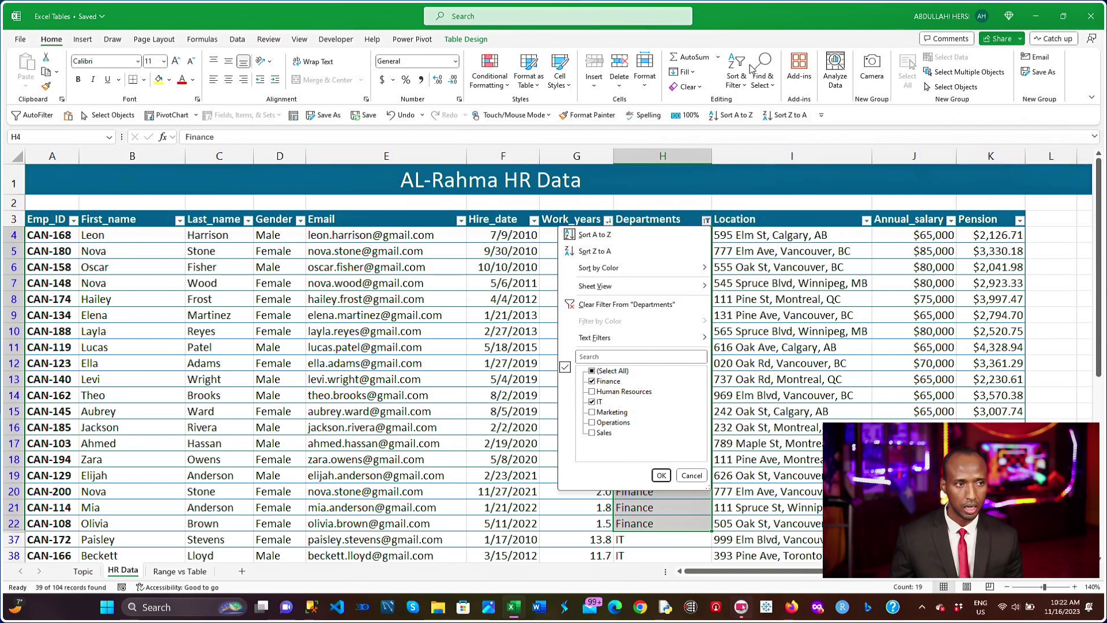
left_click(700, 87)
left_click(701, 87)
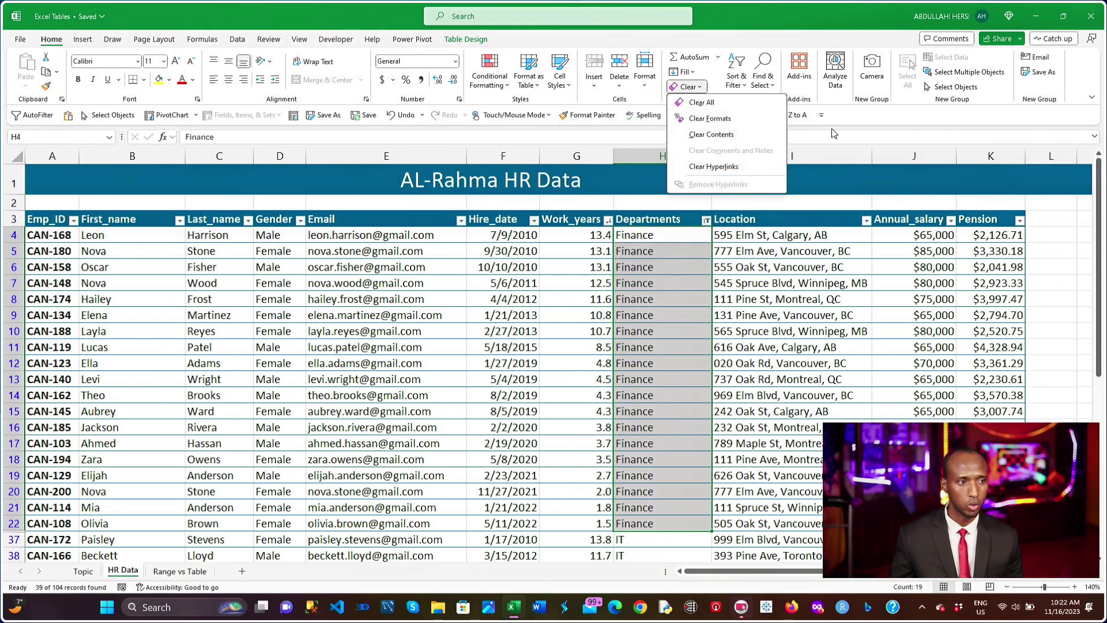
key("Escape")
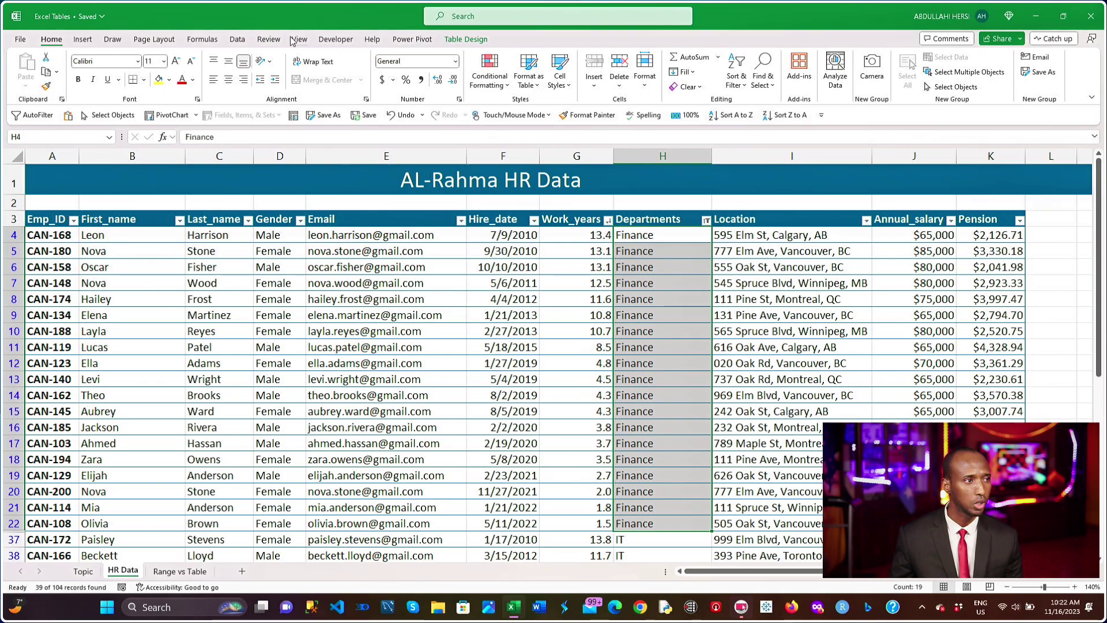
left_click(239, 40)
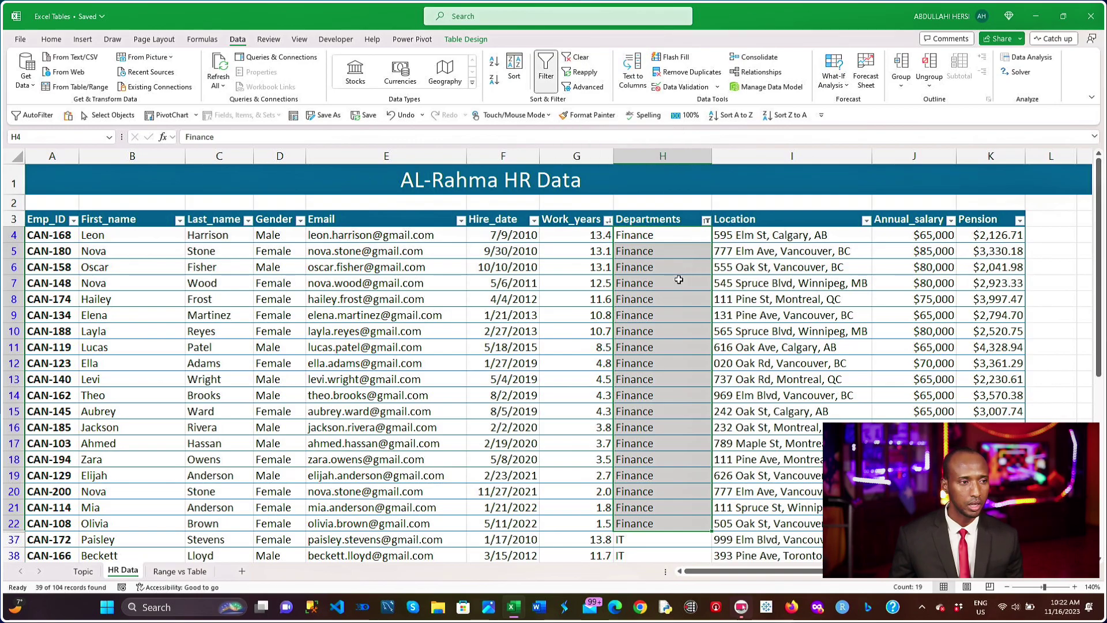
left_click(577, 57)
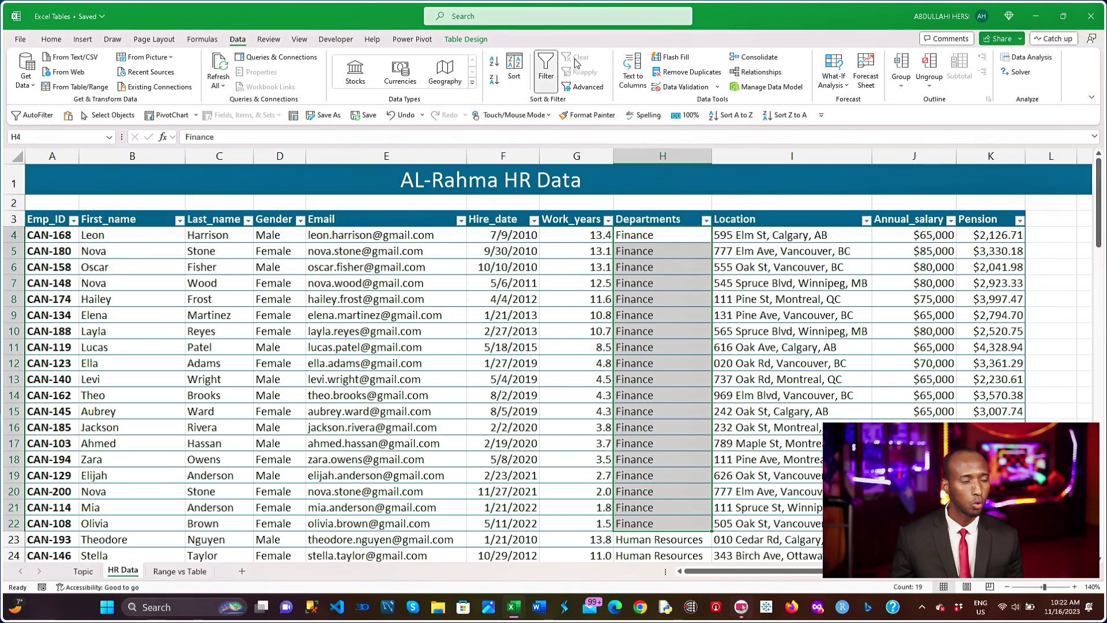
scroll(769, 486, "down", 8)
scroll(769, 486, "down", 8)
scroll(669, 398, "up", 16)
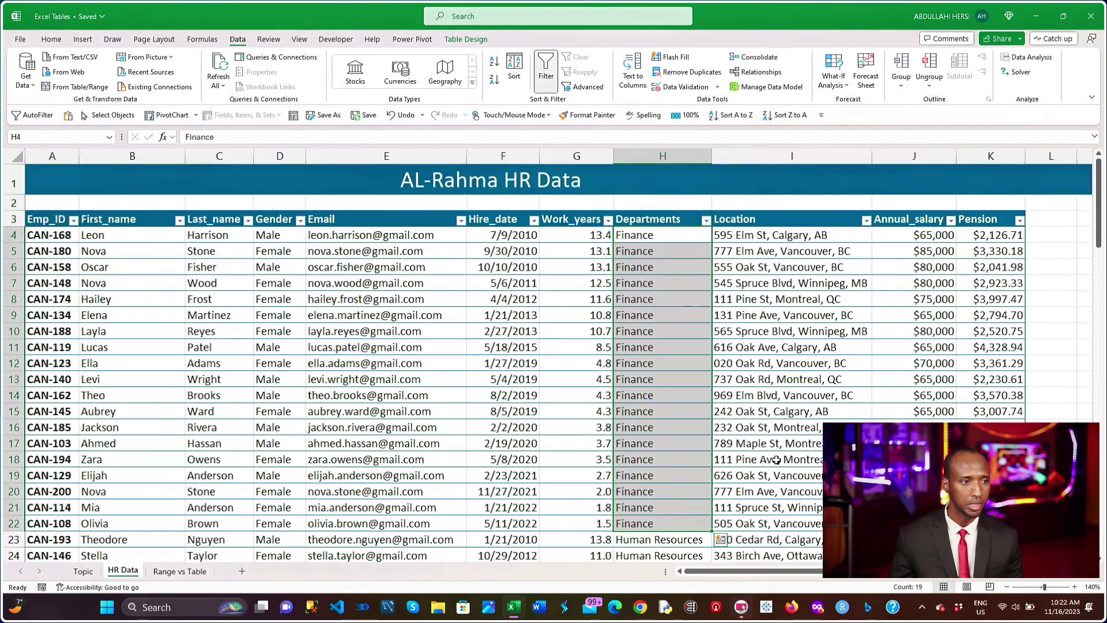
scroll(669, 397, "down", 1)
scroll(672, 383, "up", 1)
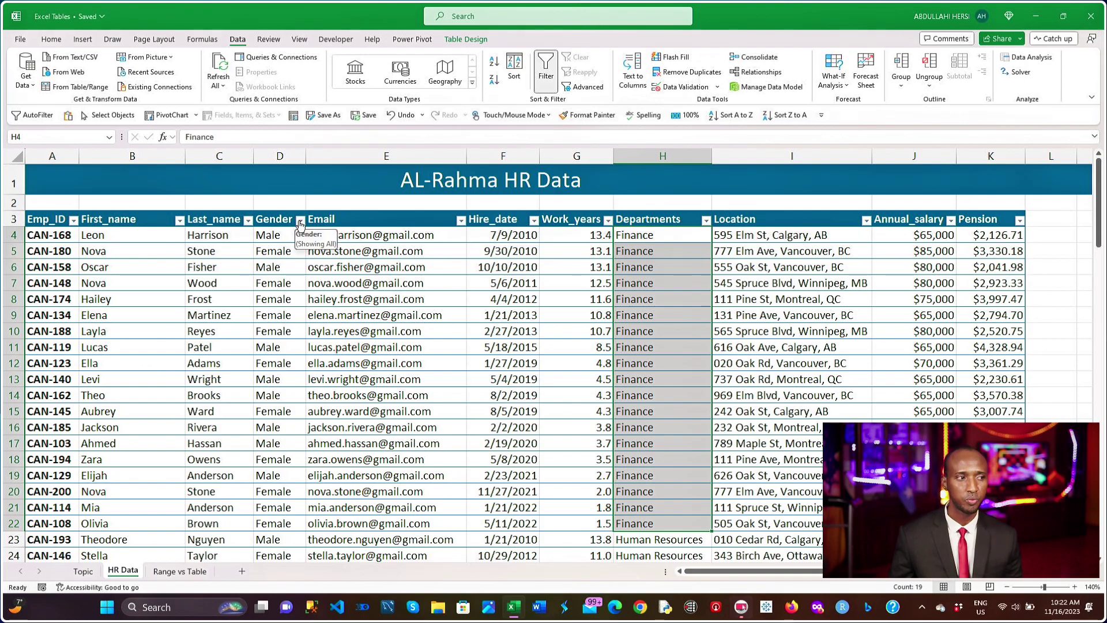
left_click(301, 221)
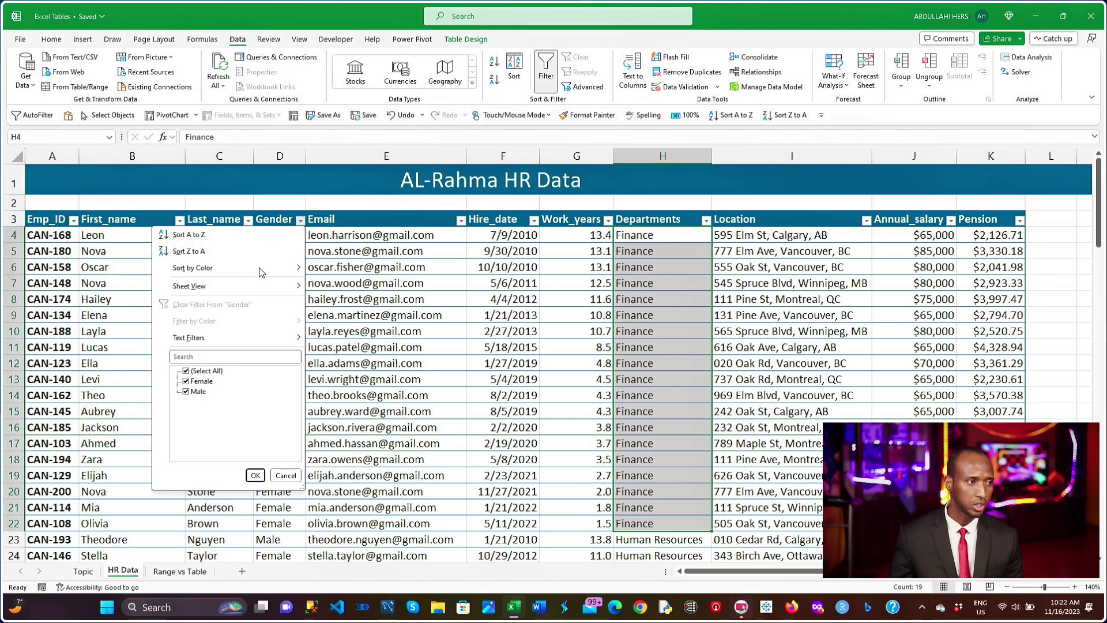
left_click(187, 371)
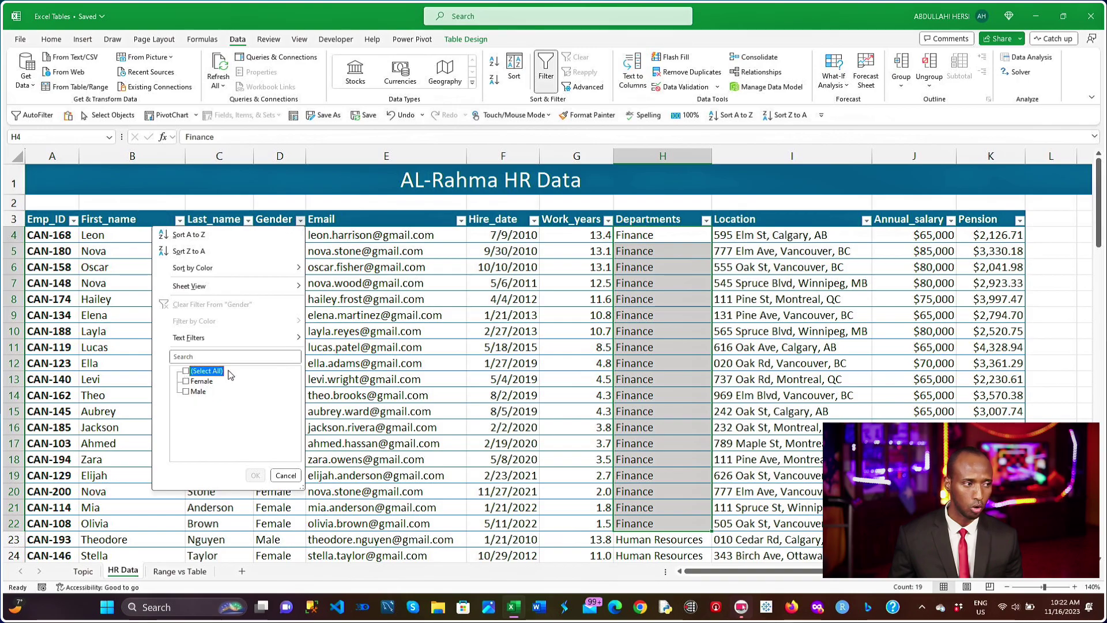
left_click(185, 382)
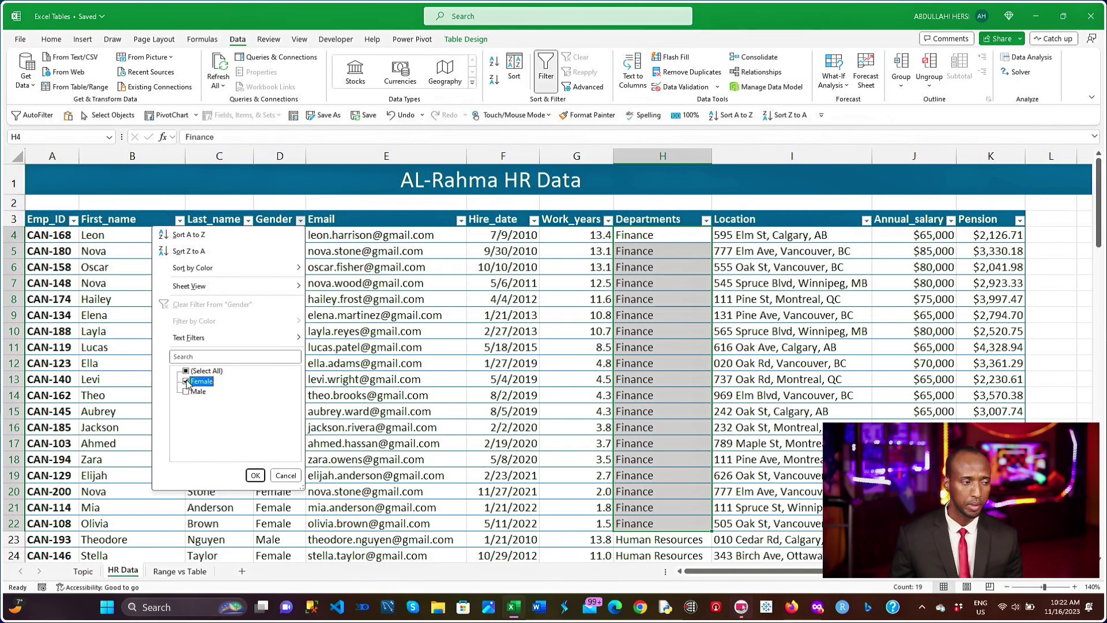
left_click(255, 475)
scroll(410, 362, "down", 10)
scroll(410, 363, "down", 5)
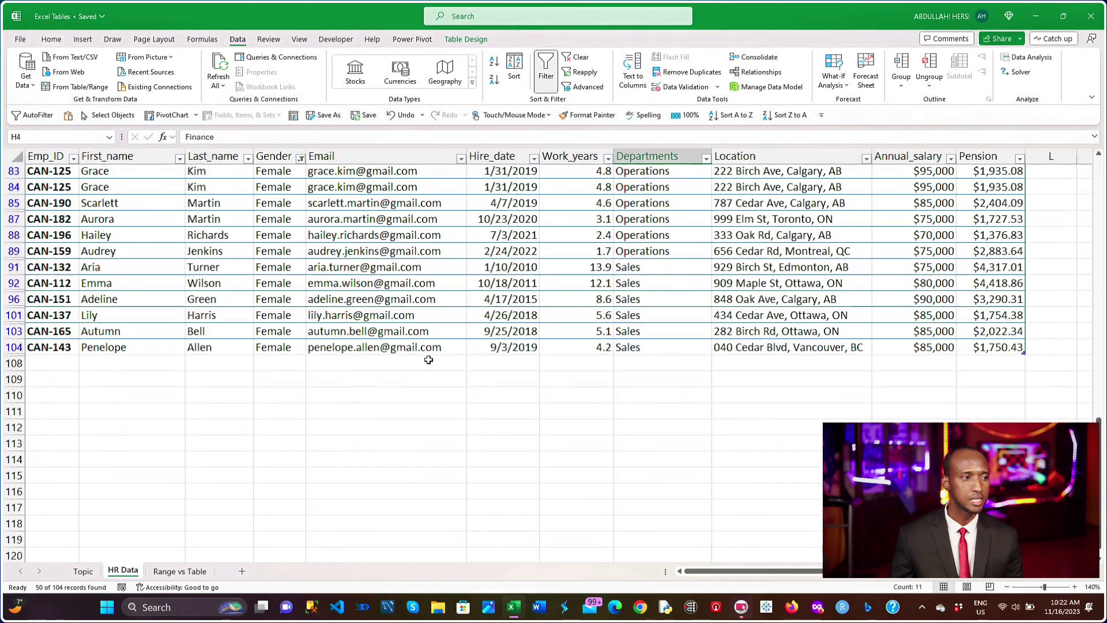
scroll(346, 300, "up", 7)
scroll(277, 244, "up", 8)
left_click_drag(277, 244, 275, 523)
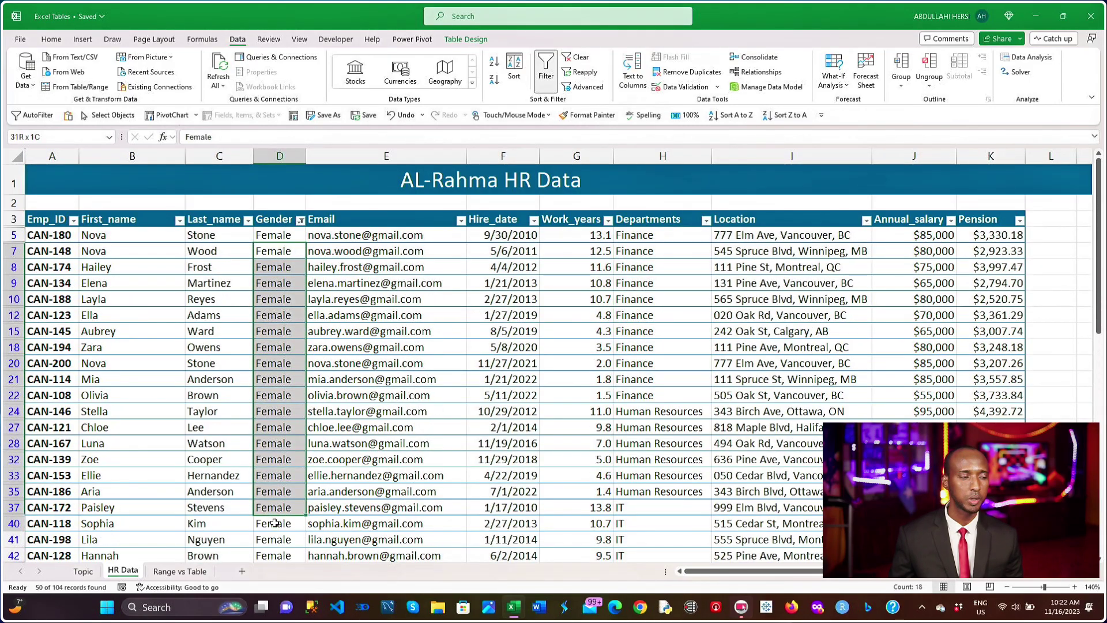
left_click(336, 378)
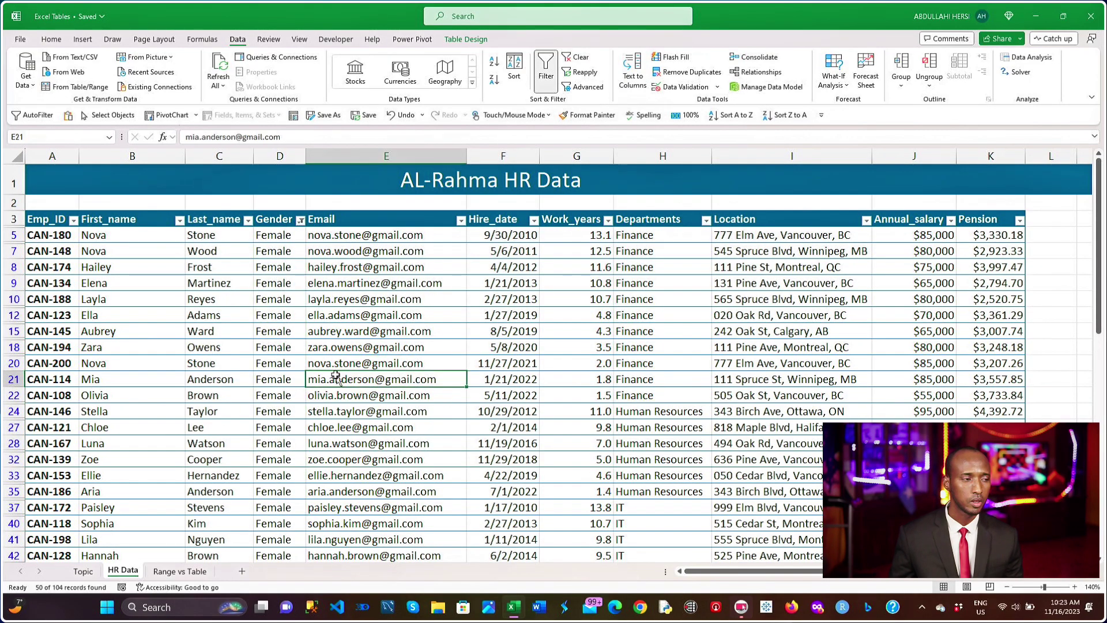
left_click(263, 257)
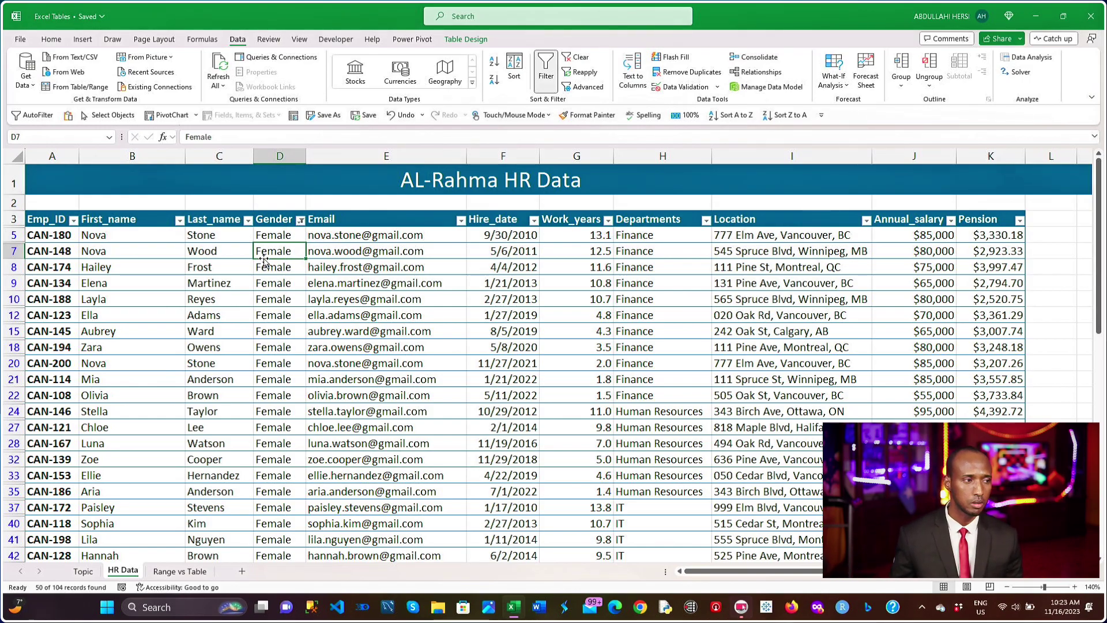
key("Down")
left_click(300, 221)
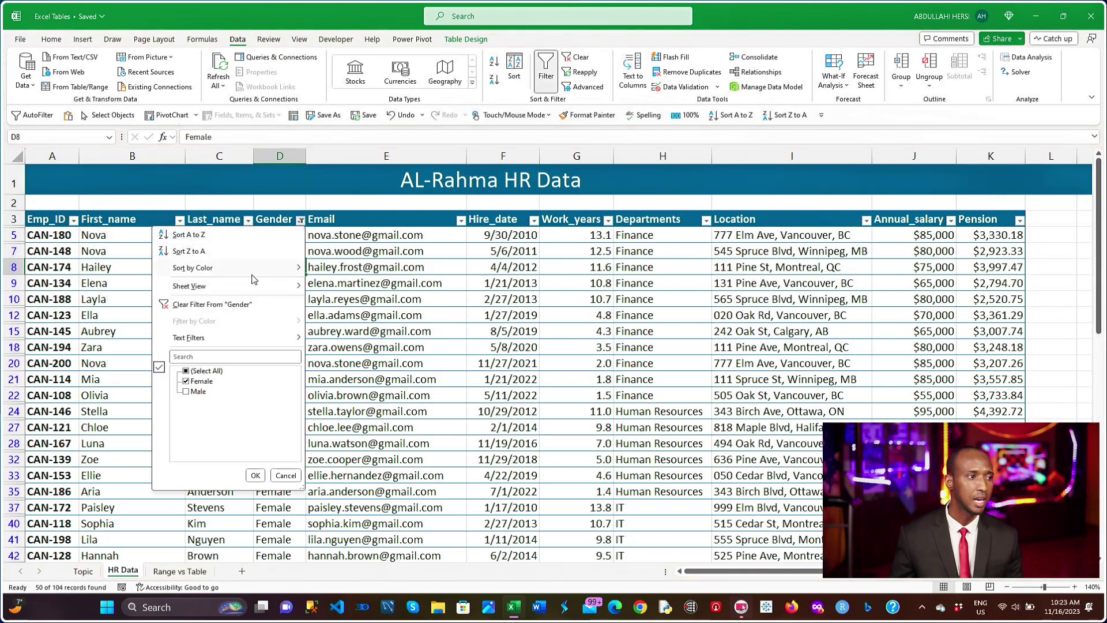
left_click(206, 304)
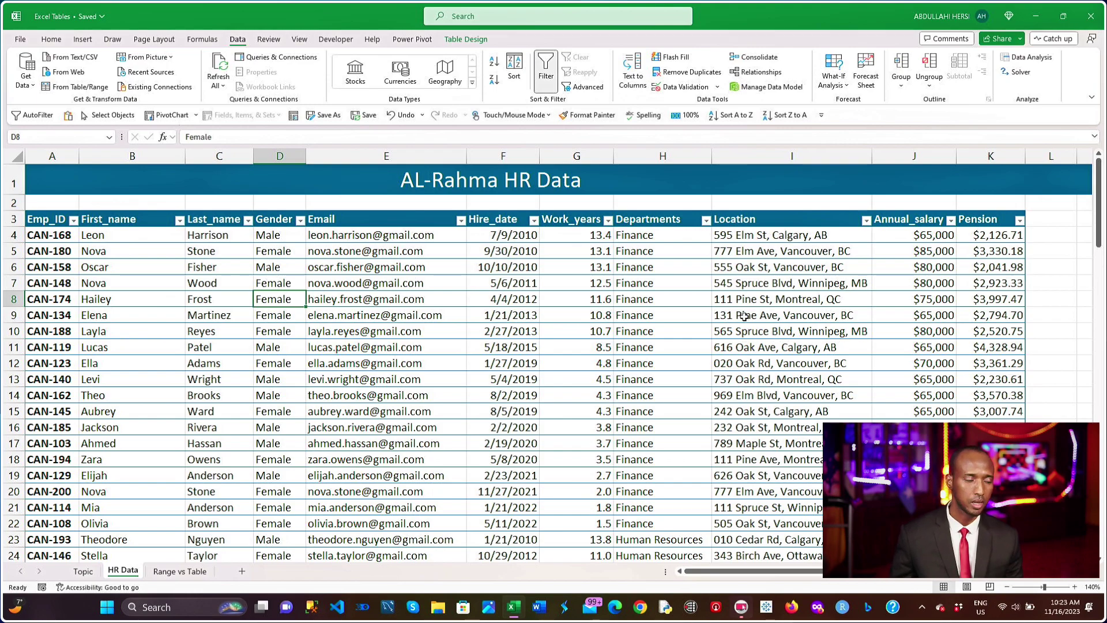
left_click(665, 312)
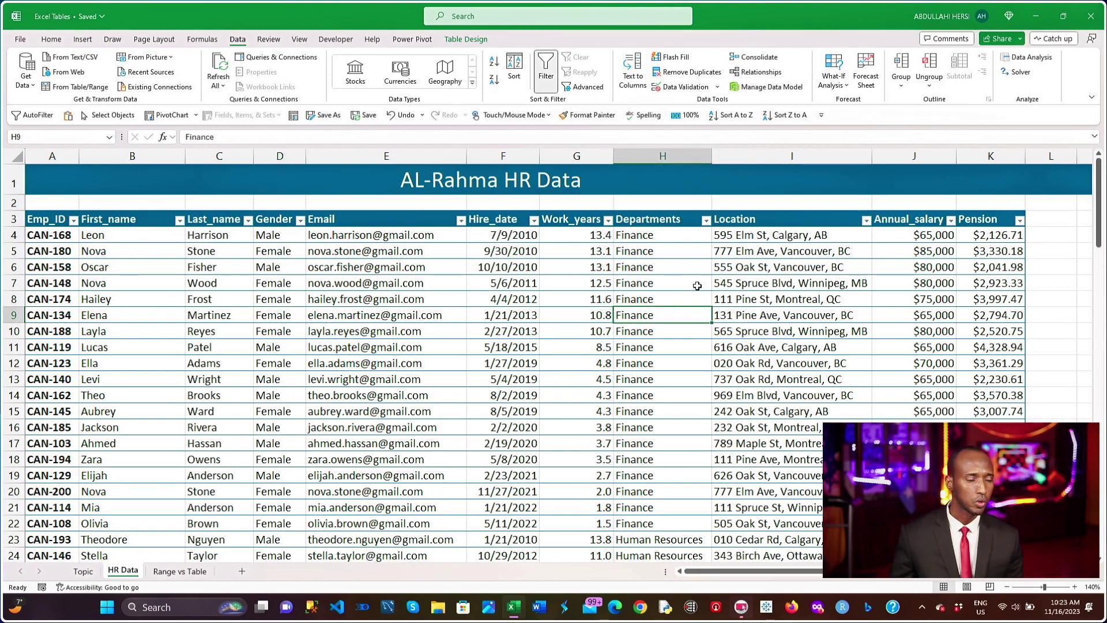
left_click(594, 236)
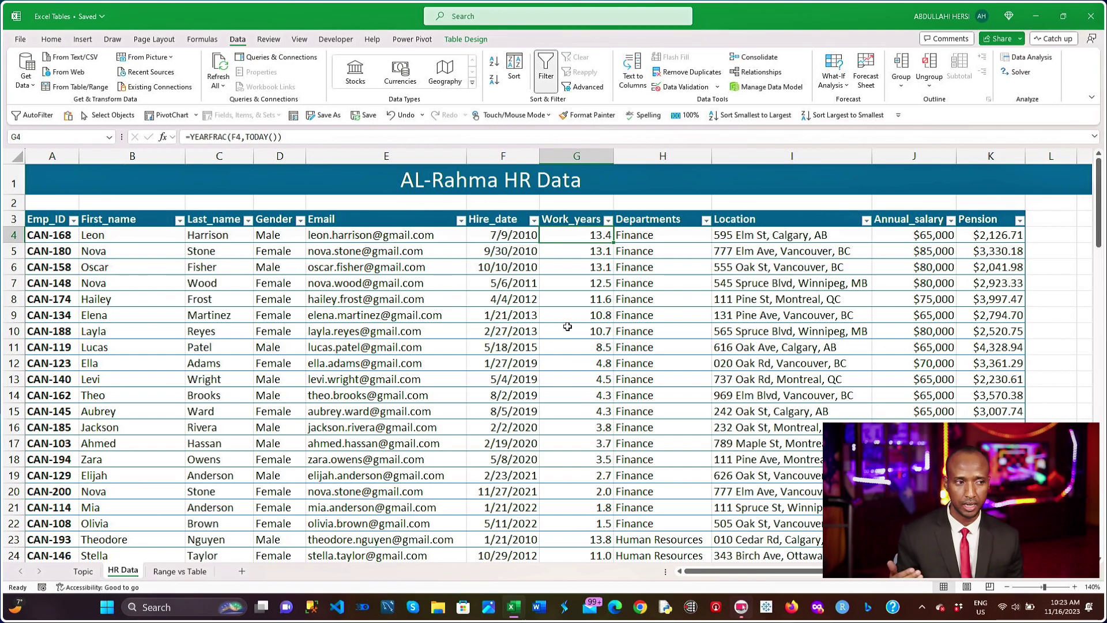
left_click_drag(577, 235, 595, 490)
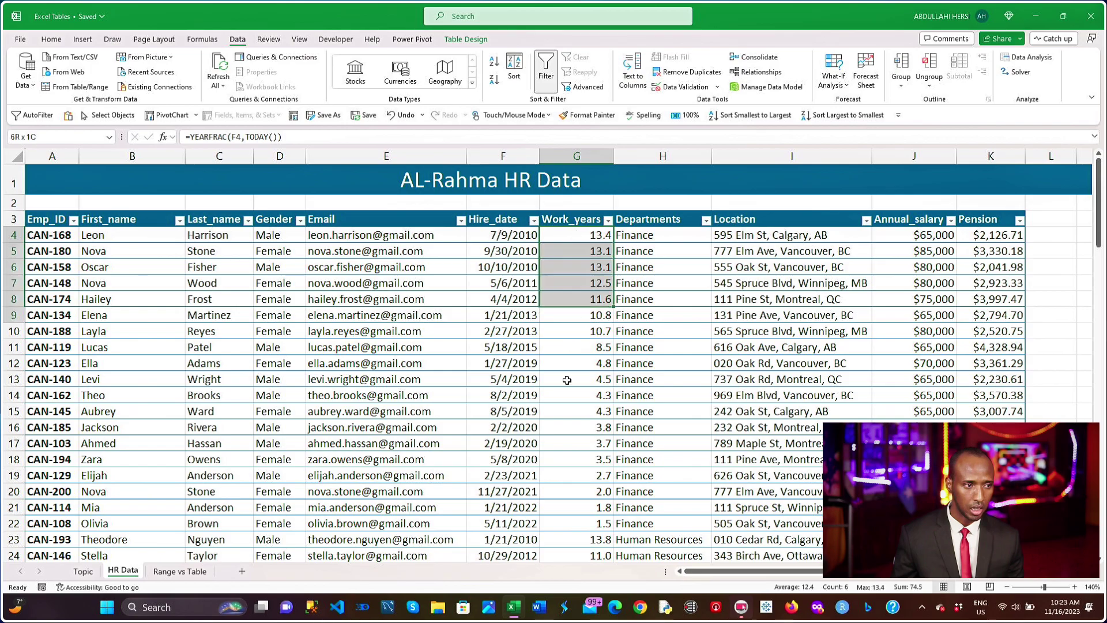
scroll(595, 490, "down", 6)
scroll(597, 479, "down", 8)
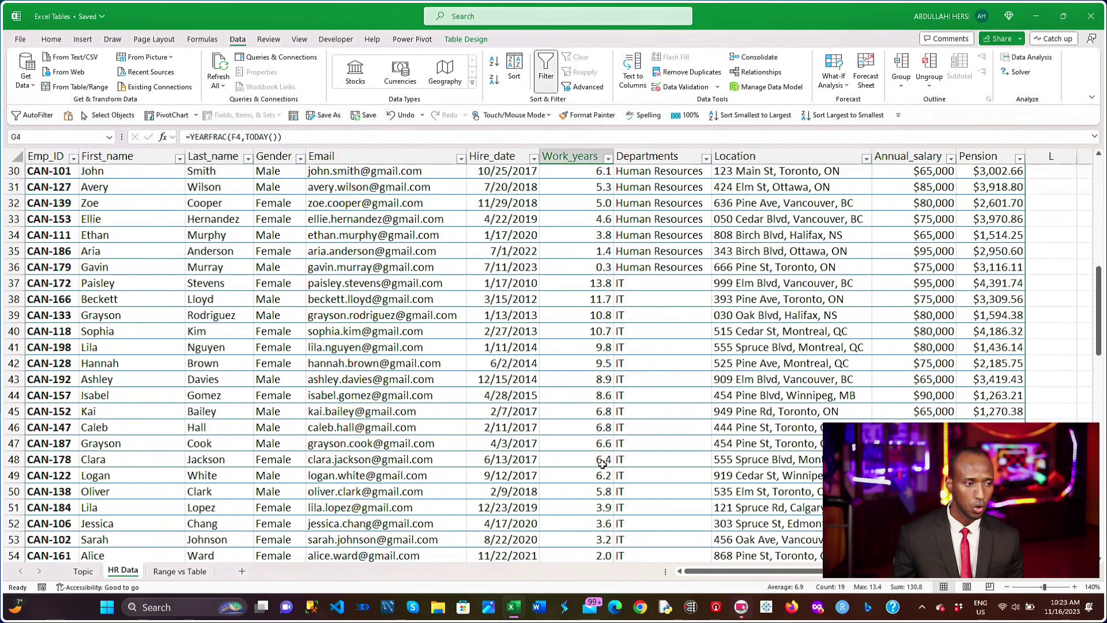
scroll(599, 467, "down", 10)
scroll(603, 460, "down", 4)
scroll(603, 460, "down", 3)
scroll(603, 456, "up", 1)
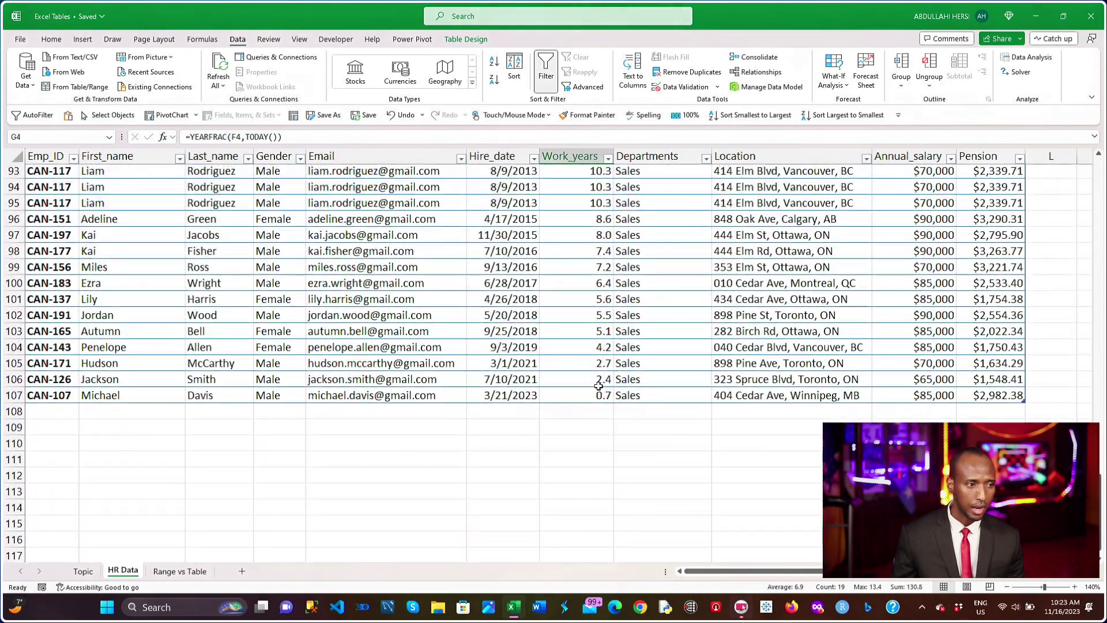
left_click(603, 396)
left_click(590, 416)
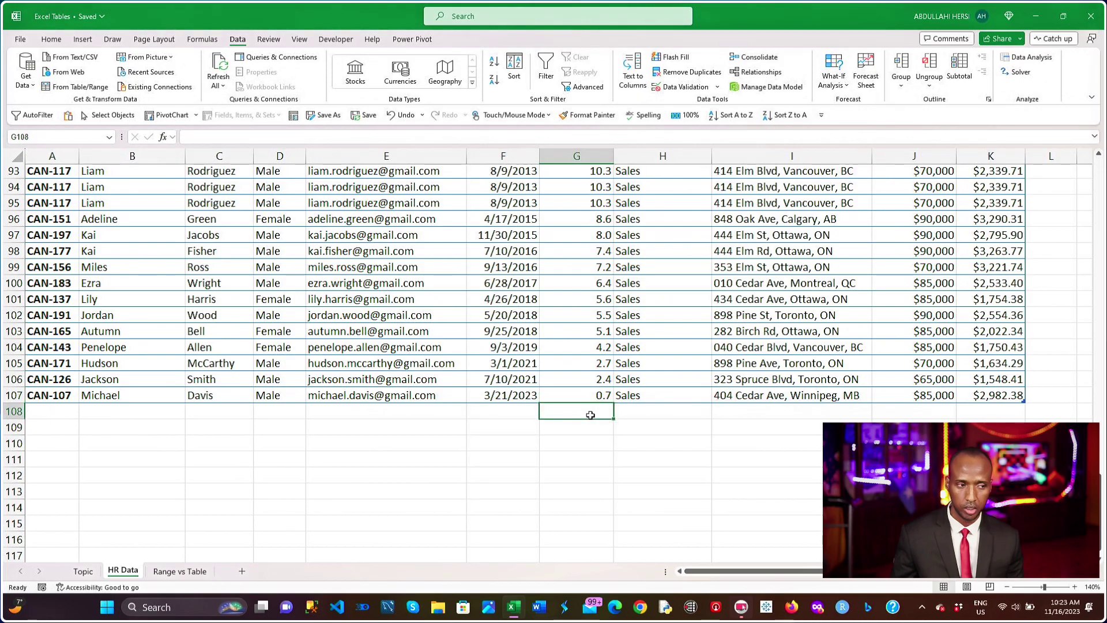
scroll(603, 300, "up", 7)
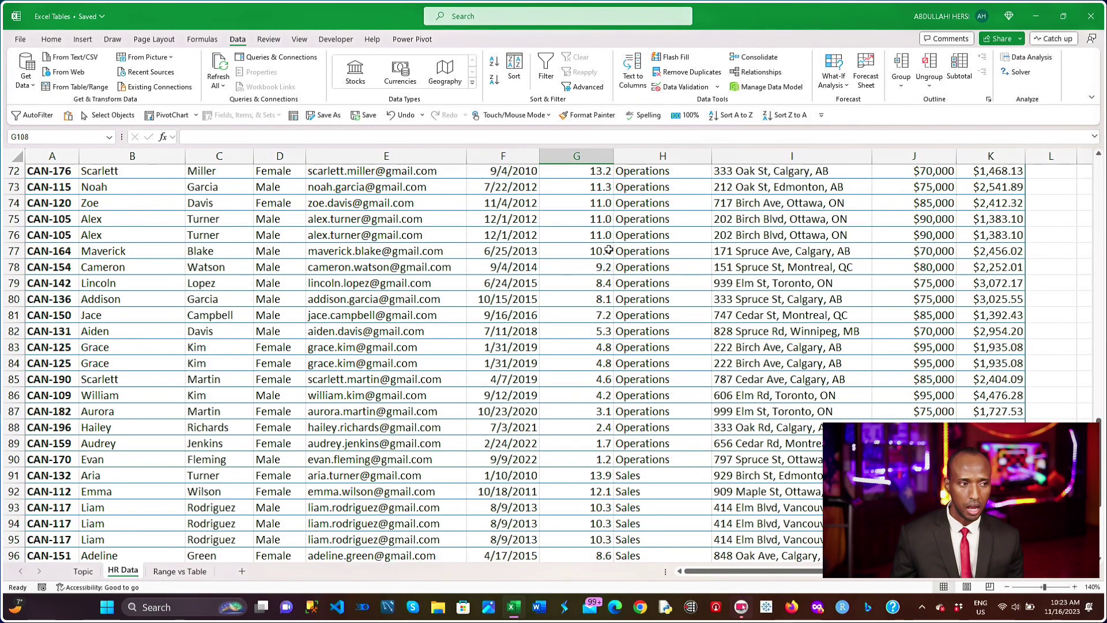
scroll(608, 248, "up", 3)
scroll(600, 225, "up", 3)
scroll(597, 216, "up", 3)
scroll(596, 215, "up", 5)
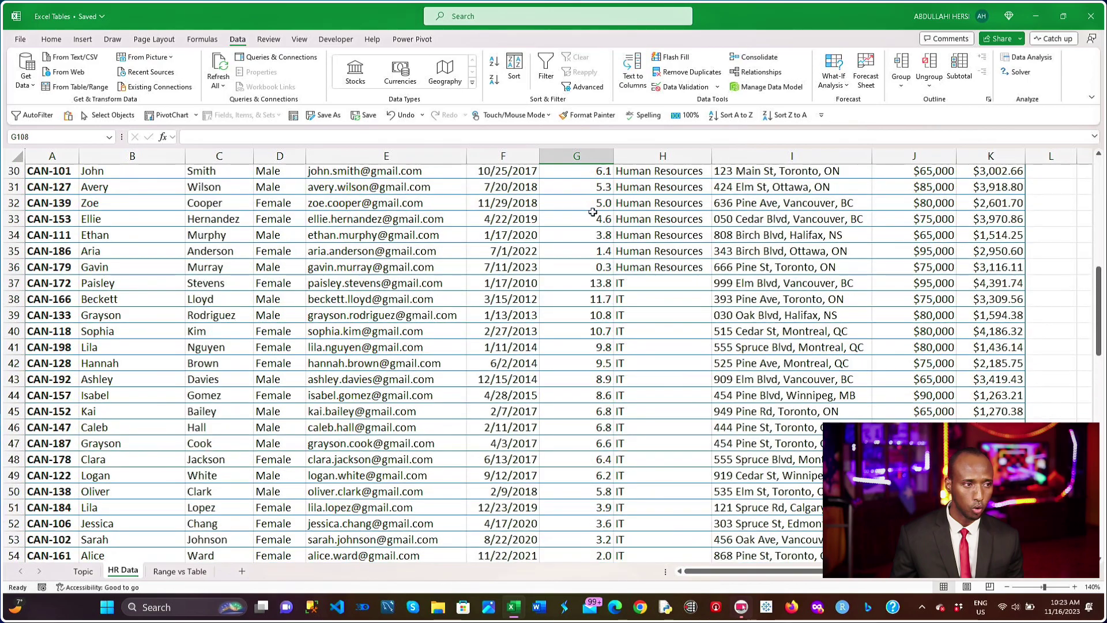
scroll(596, 214, "up", 2)
scroll(594, 213, "up", 3)
scroll(594, 213, "up", 5)
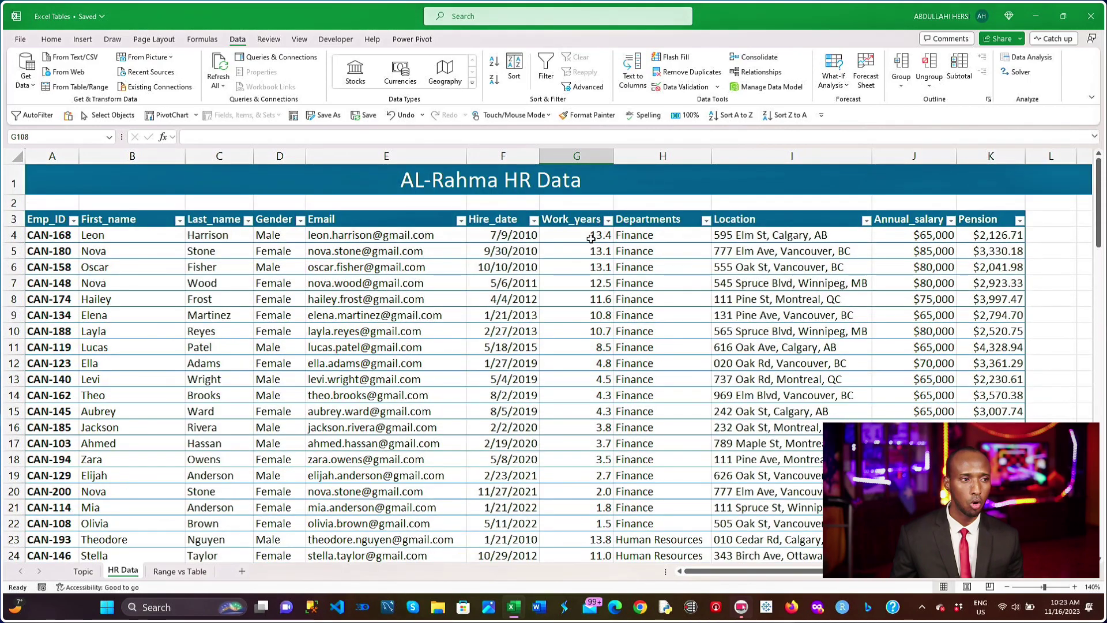
left_click_drag(594, 235, 594, 483)
left_click(588, 283)
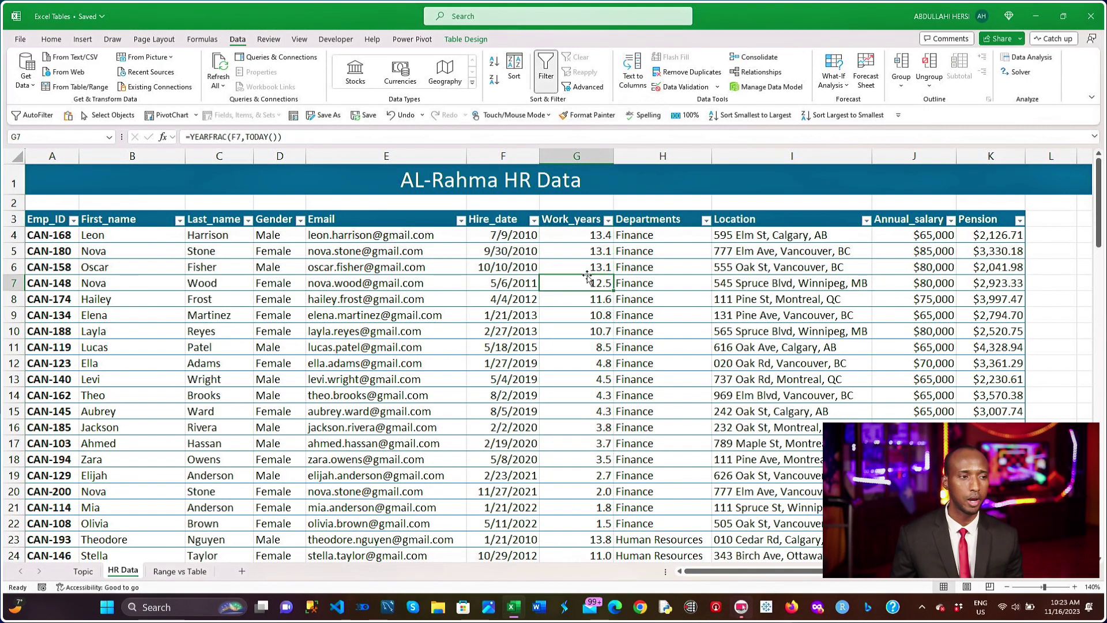
left_click(584, 232)
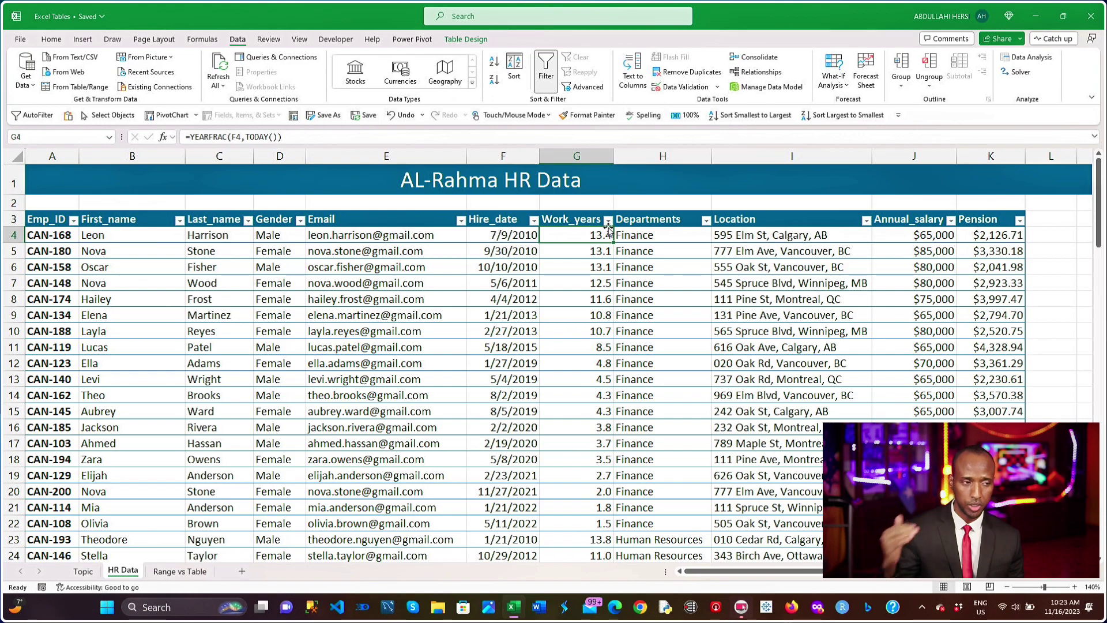
left_click(608, 220)
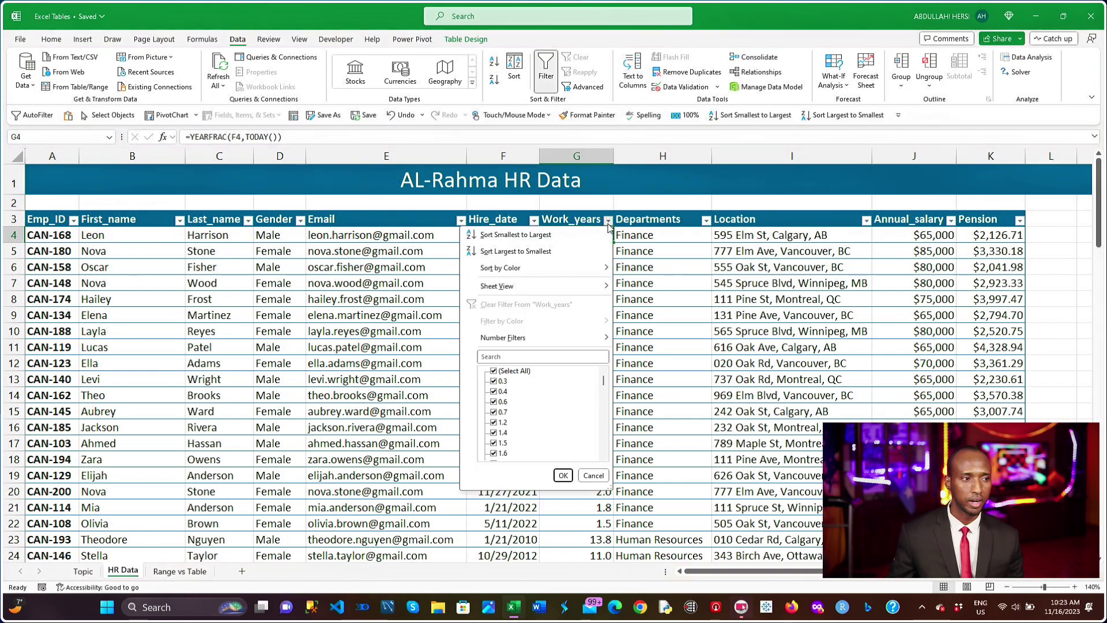
mouse_move(519, 337)
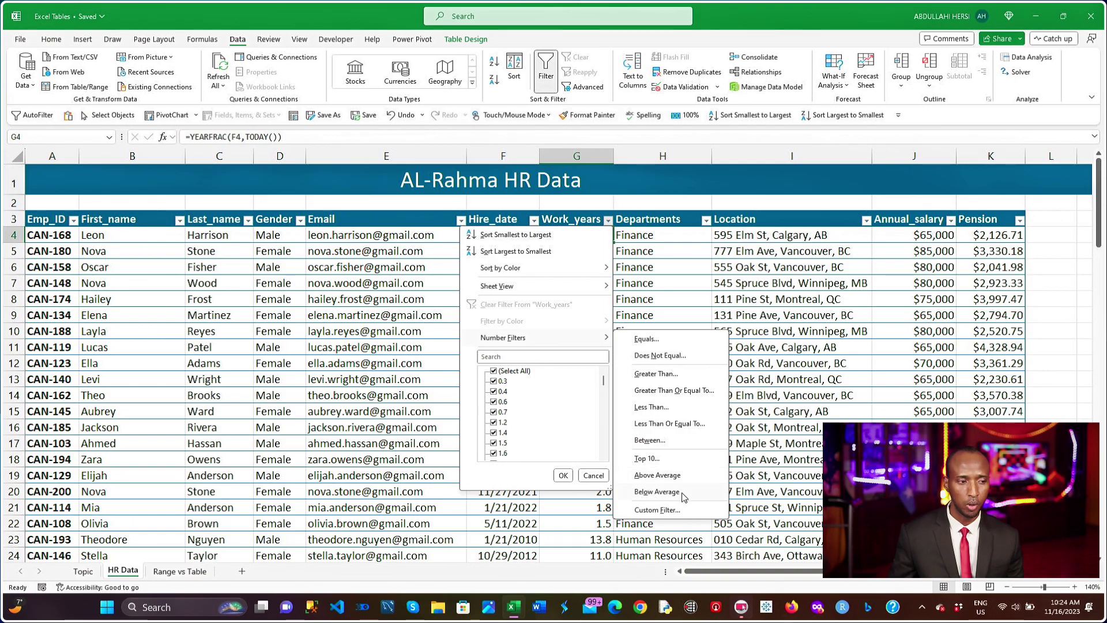
left_click(657, 475)
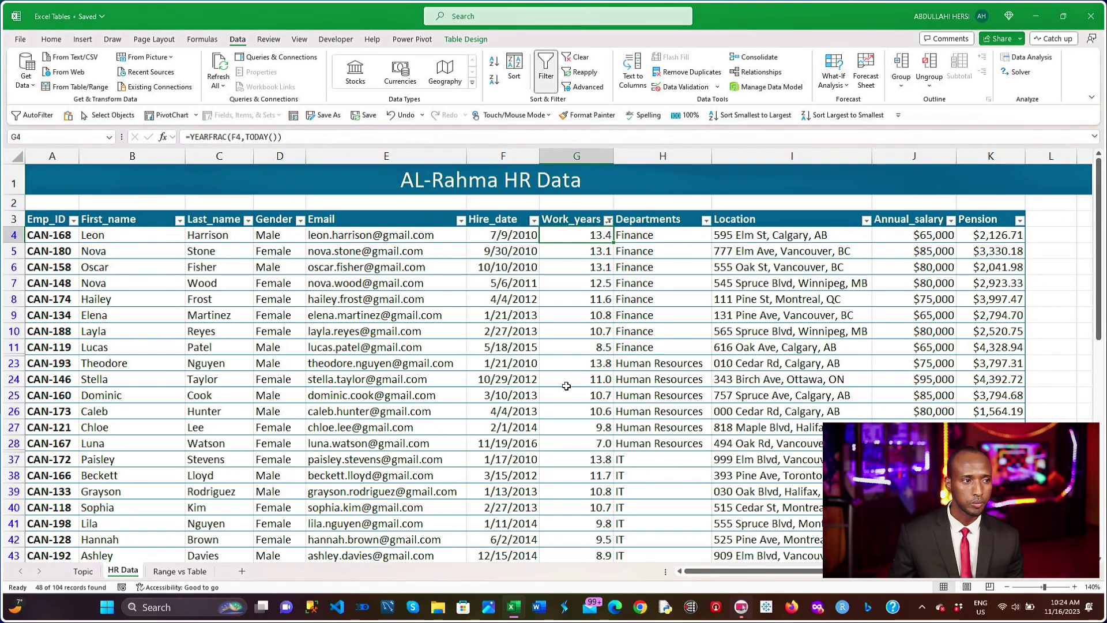
scroll(580, 290, "down", 5)
scroll(583, 285, "up", 4)
scroll(585, 259, "up", 1)
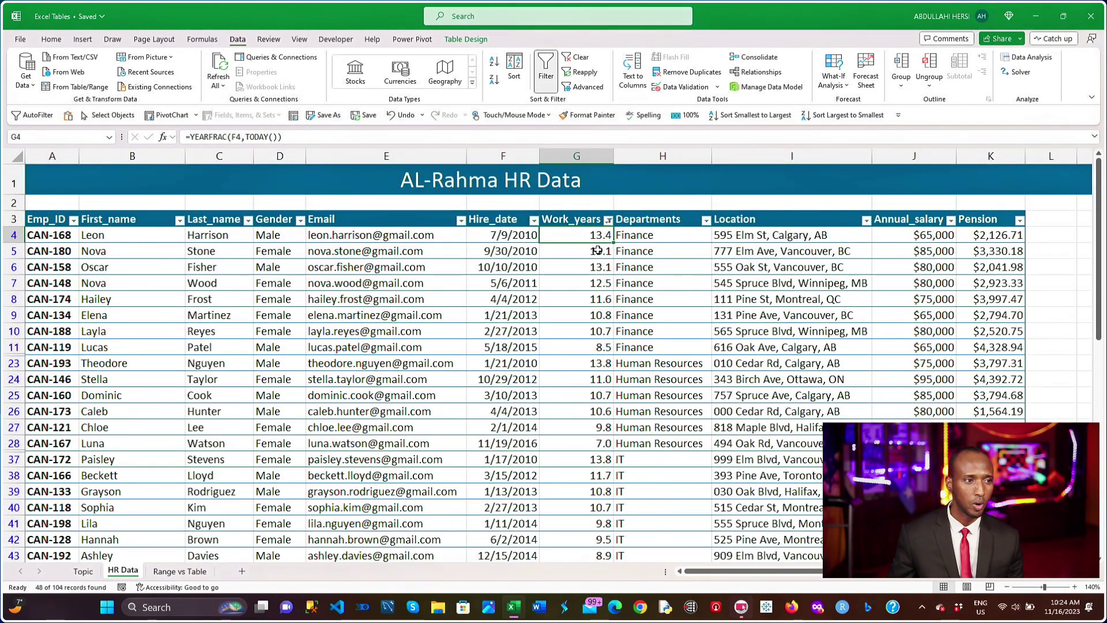
left_click_drag(591, 237, 582, 507)
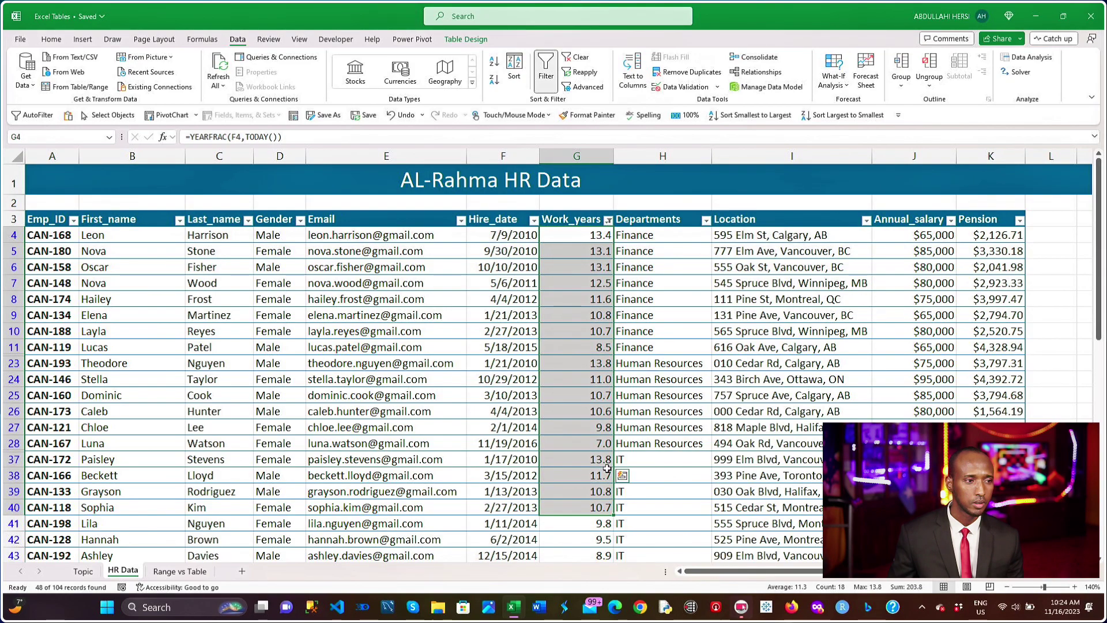
scroll(615, 451, "down", 7)
scroll(615, 451, "down", 6)
scroll(617, 444, "up", 3)
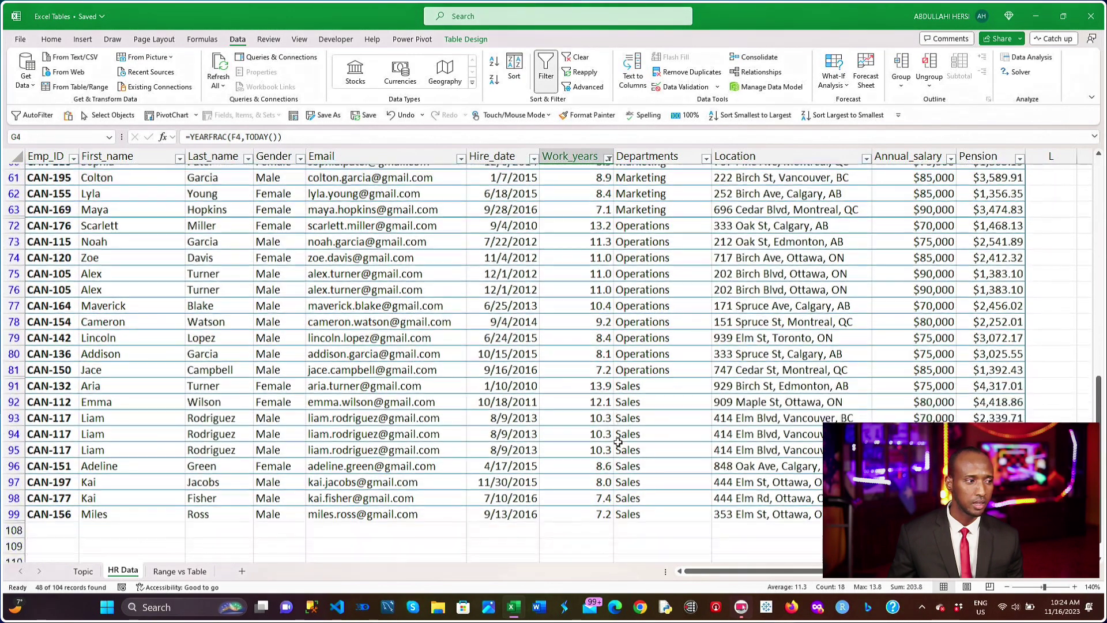
scroll(617, 441, "up", 12)
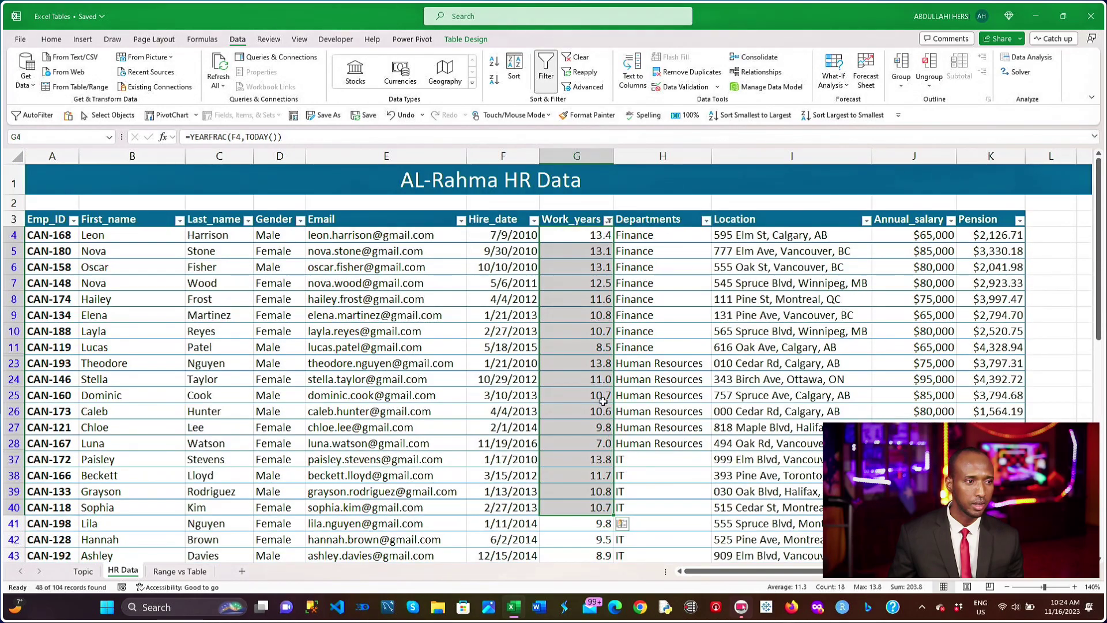
left_click(586, 259)
left_click(586, 259)
scroll(597, 323, "down", 5)
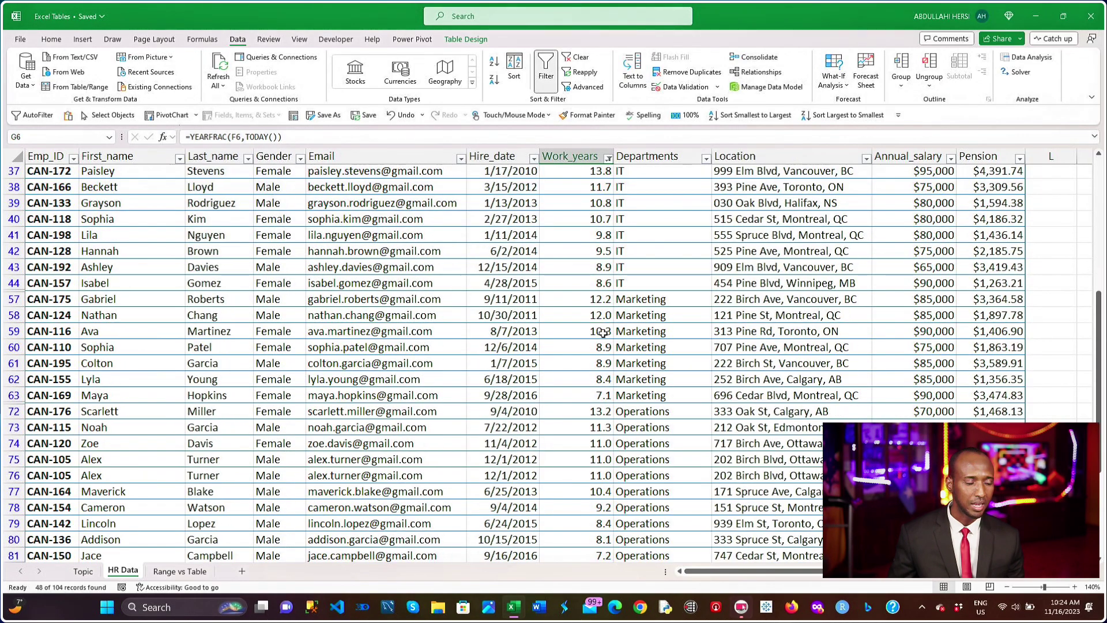
scroll(601, 349, "down", 5)
scroll(603, 350, "down", 2)
scroll(600, 312, "up", 10)
scroll(597, 271, "up", 5)
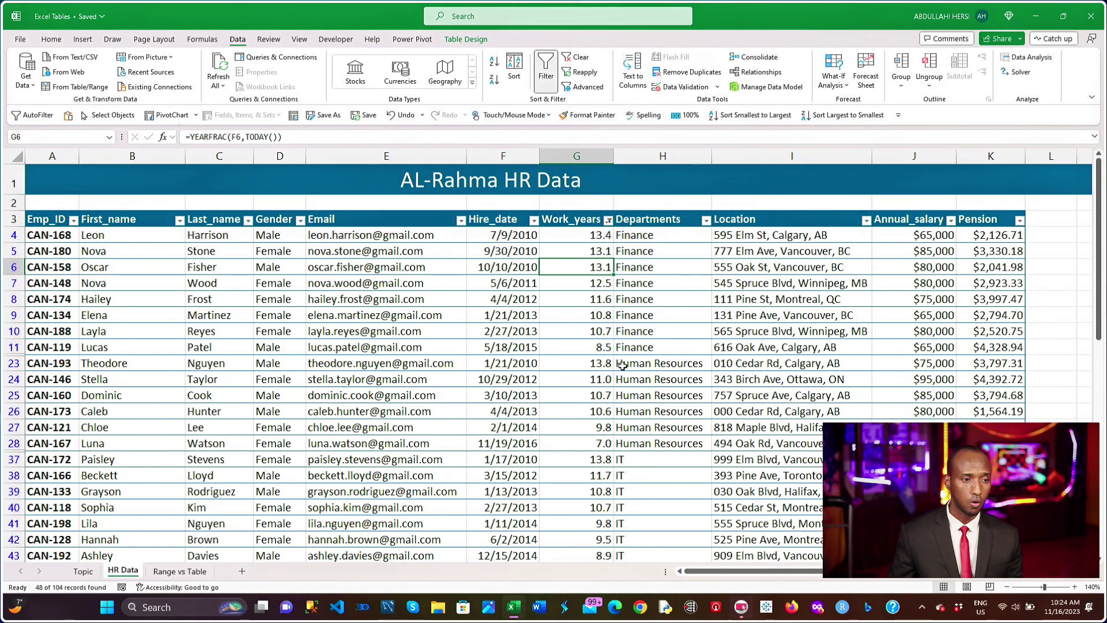
scroll(705, 409, "down", 1)
scroll(646, 300, "up", 1)
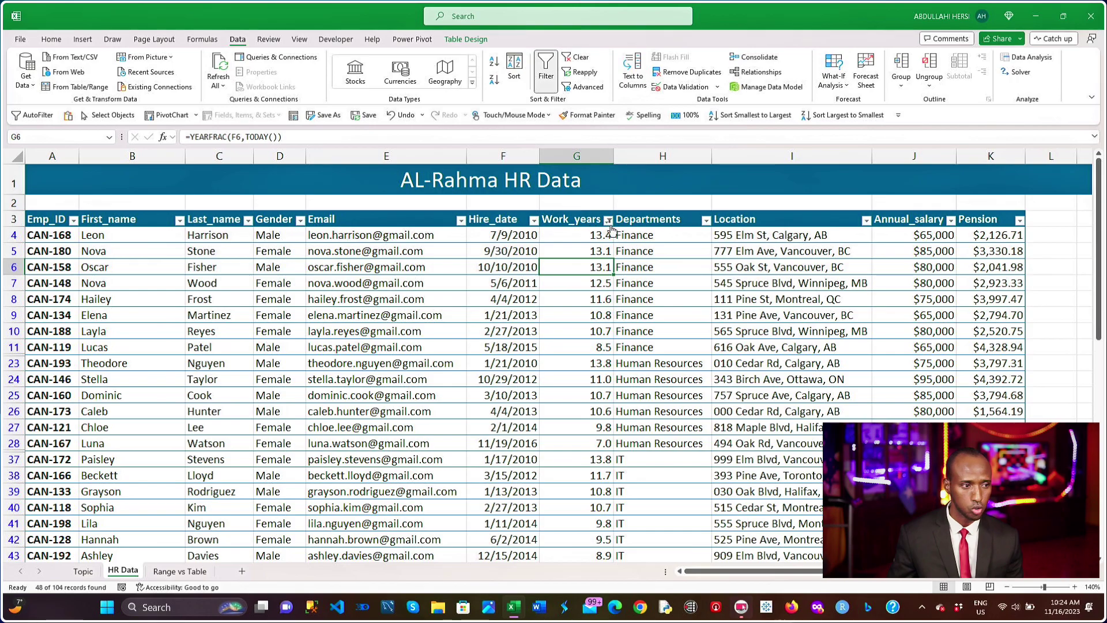
left_click(608, 220)
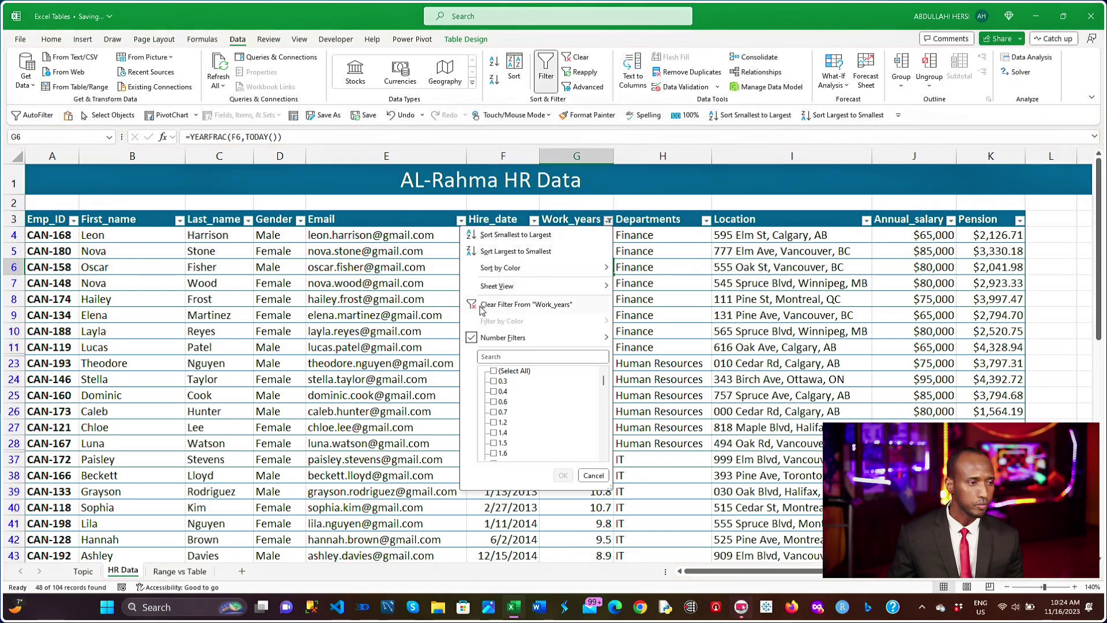
left_click(482, 305)
scroll(597, 259, "down", 1)
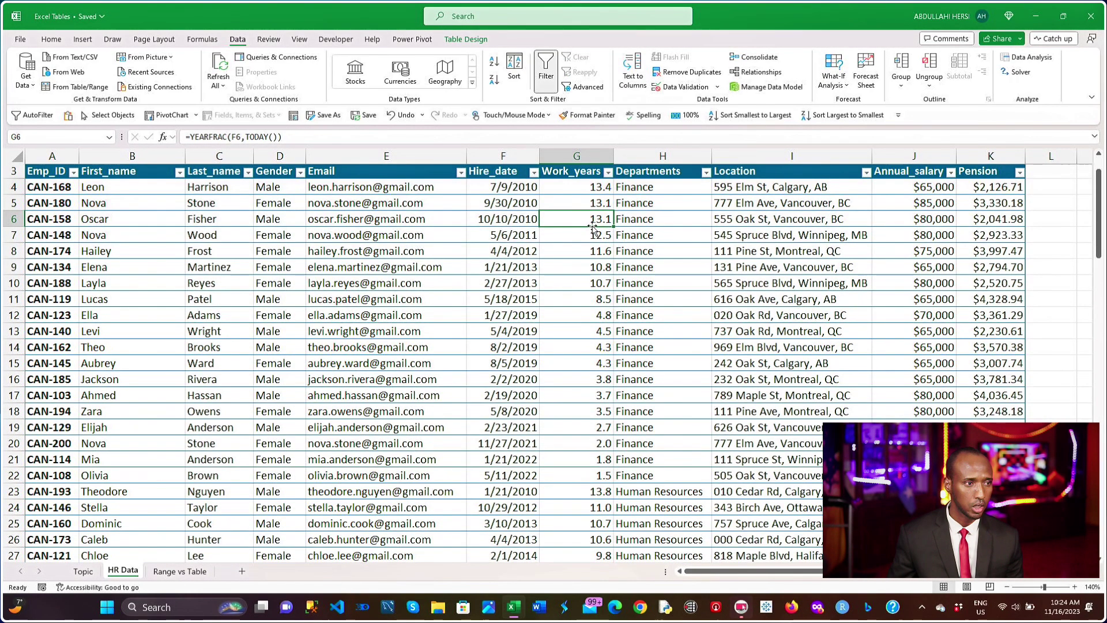
left_click_drag(587, 193, 610, 614)
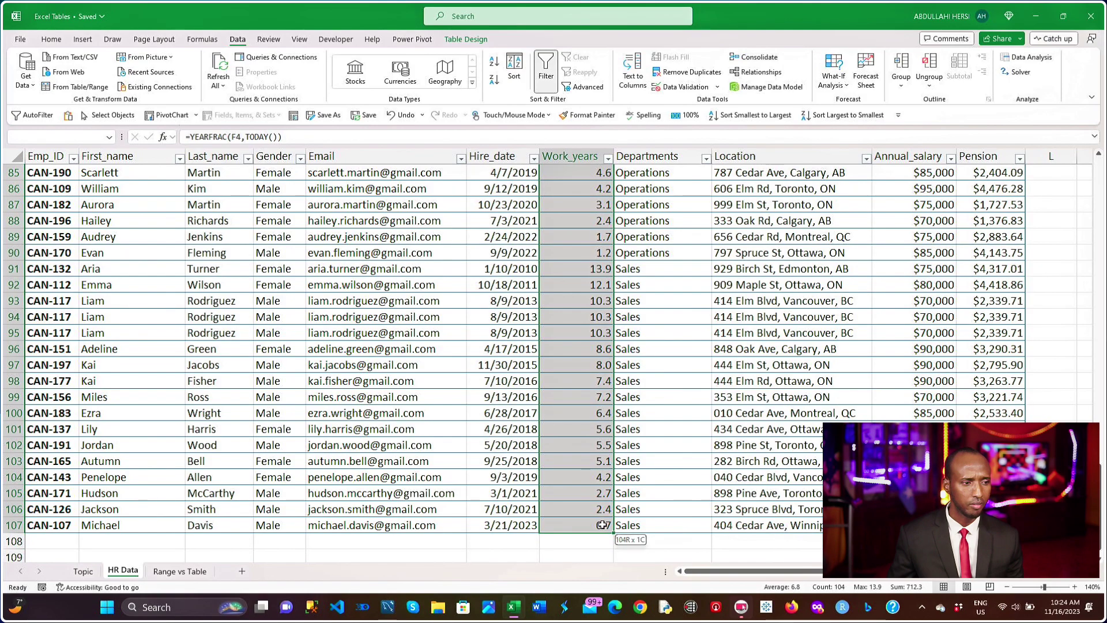
- Scroll back to the top of HR_tbl and select cell G6
left_click_drag(610, 613, 606, 526)
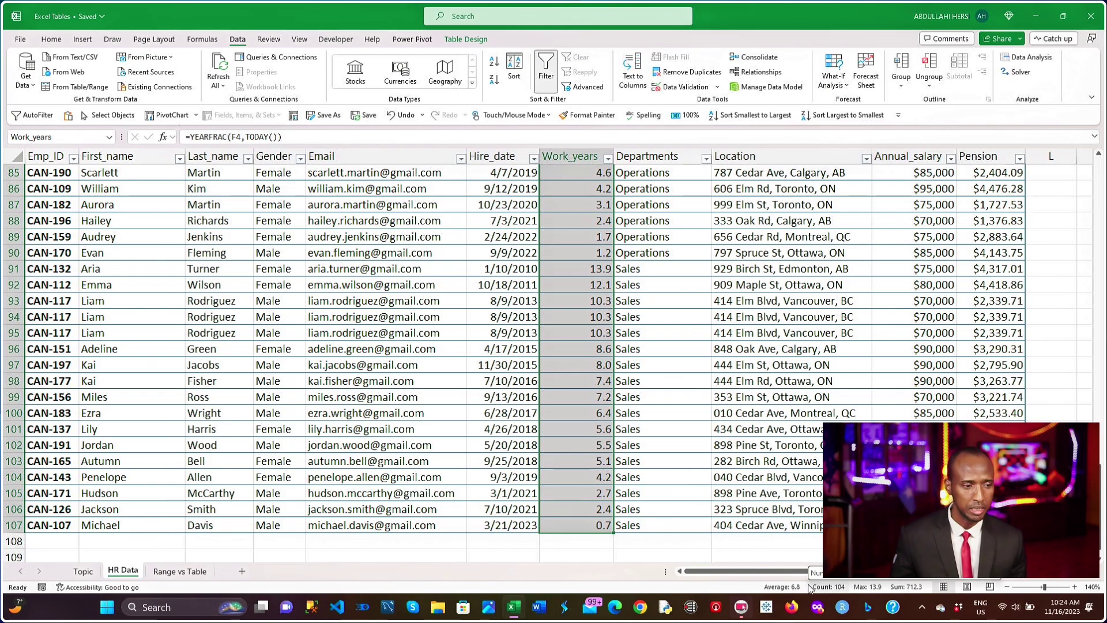
scroll(624, 271, "up", 2)
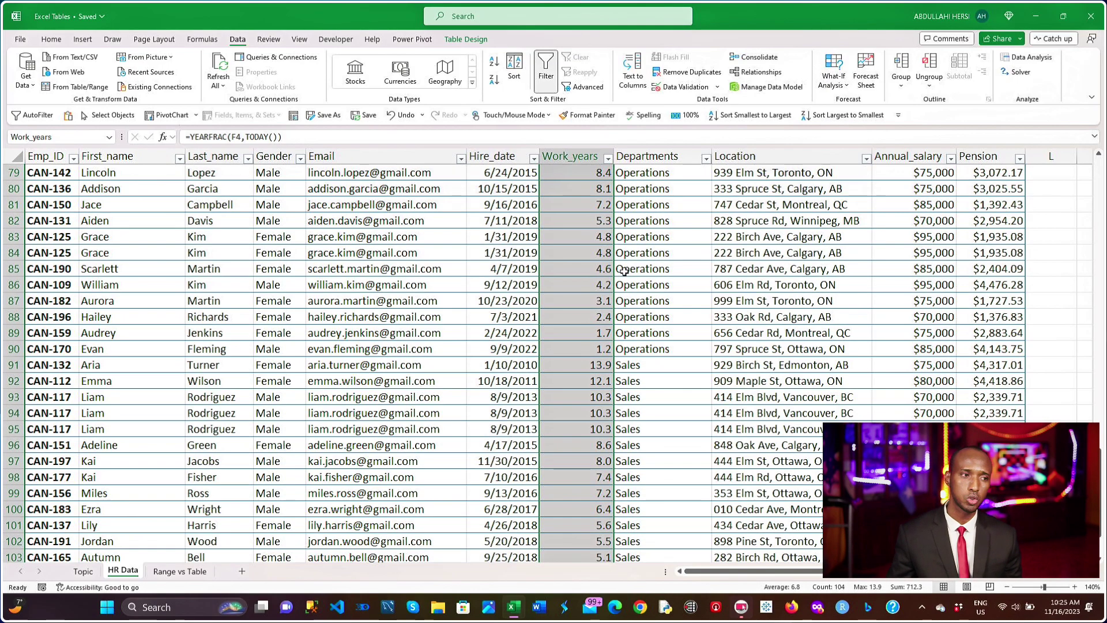
scroll(625, 271, "up", 20)
left_click(603, 268)
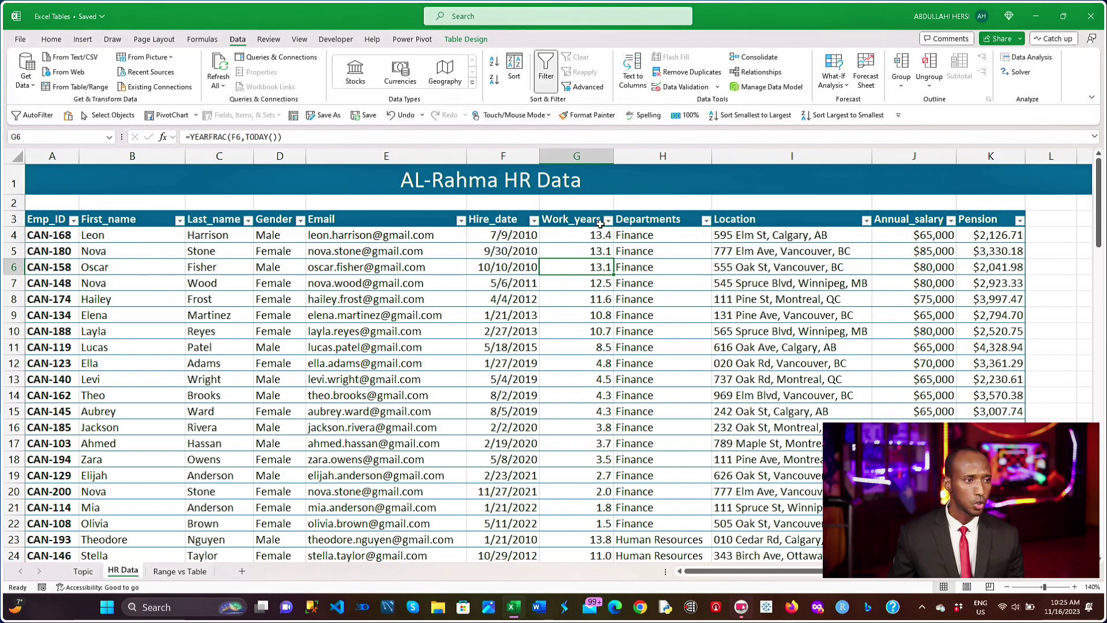
left_click(503, 241)
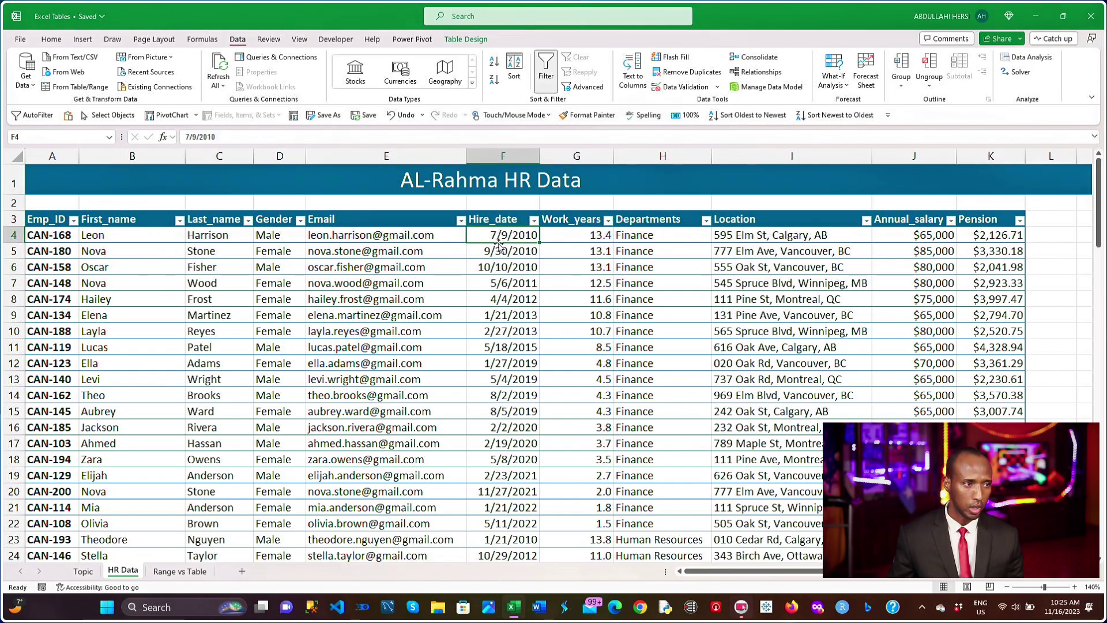
left_click(533, 220)
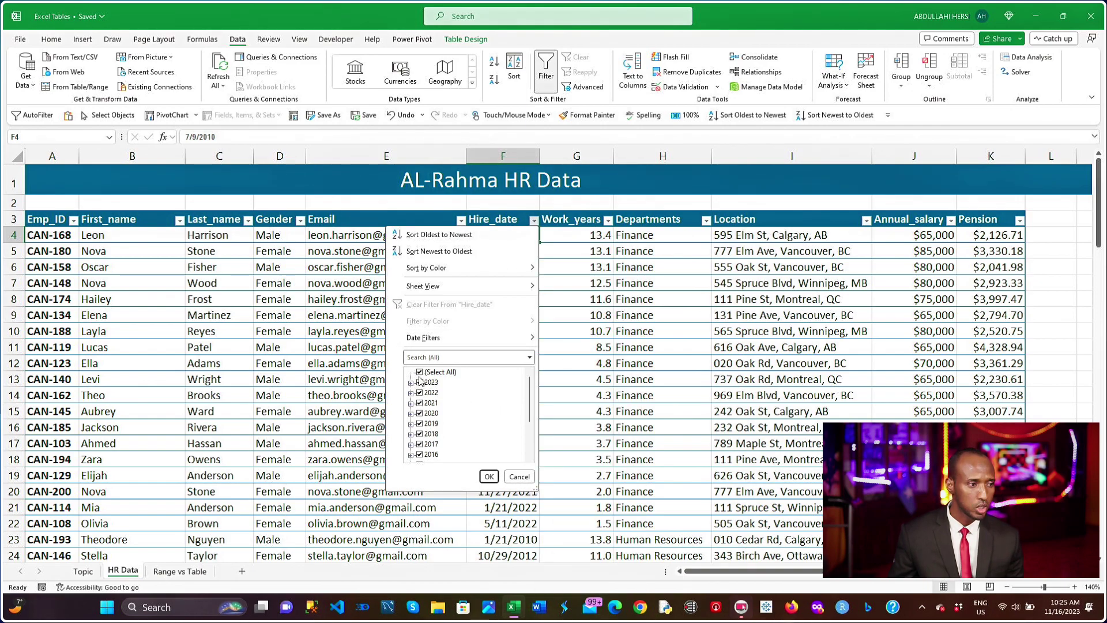
left_click(420, 372)
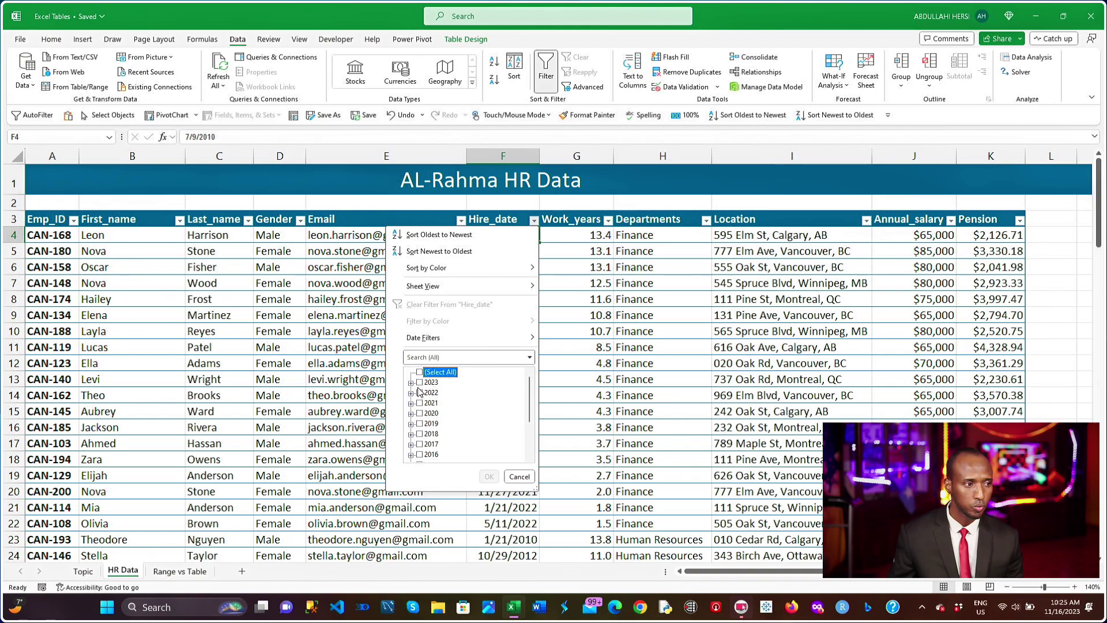
left_click(419, 382)
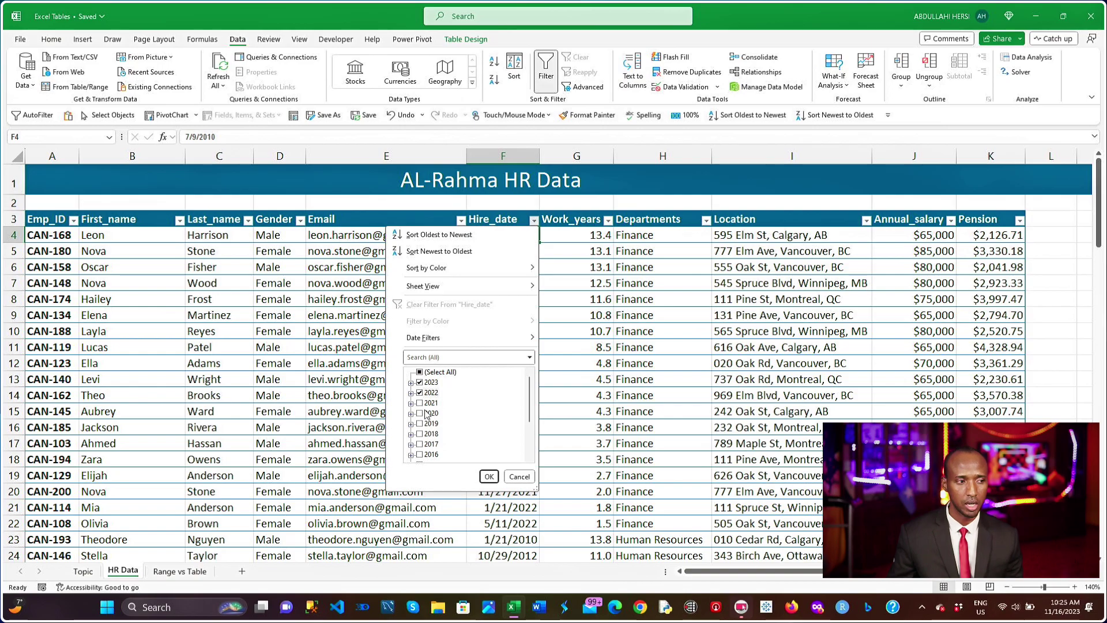
left_click(495, 478)
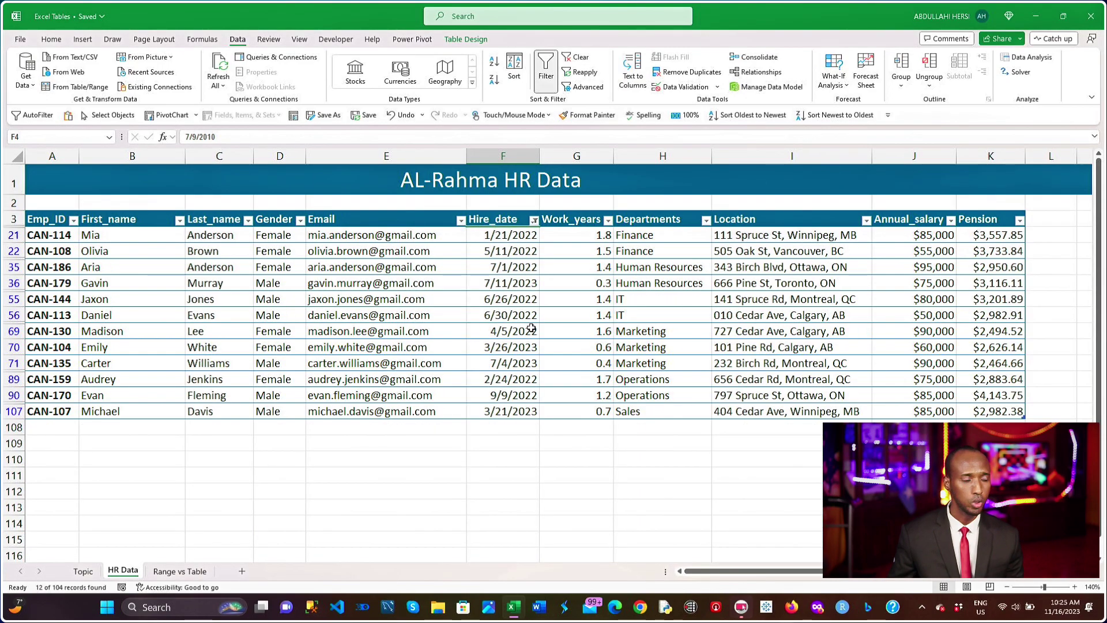
left_click_drag(510, 238, 528, 411)
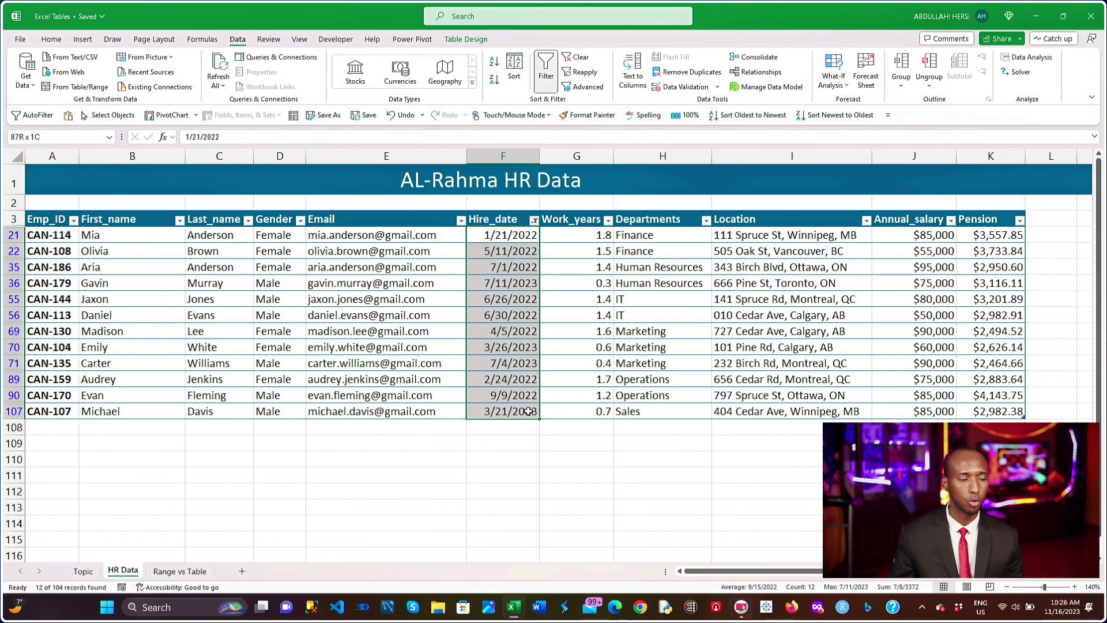
left_click(510, 267)
left_click_drag(512, 238, 512, 251)
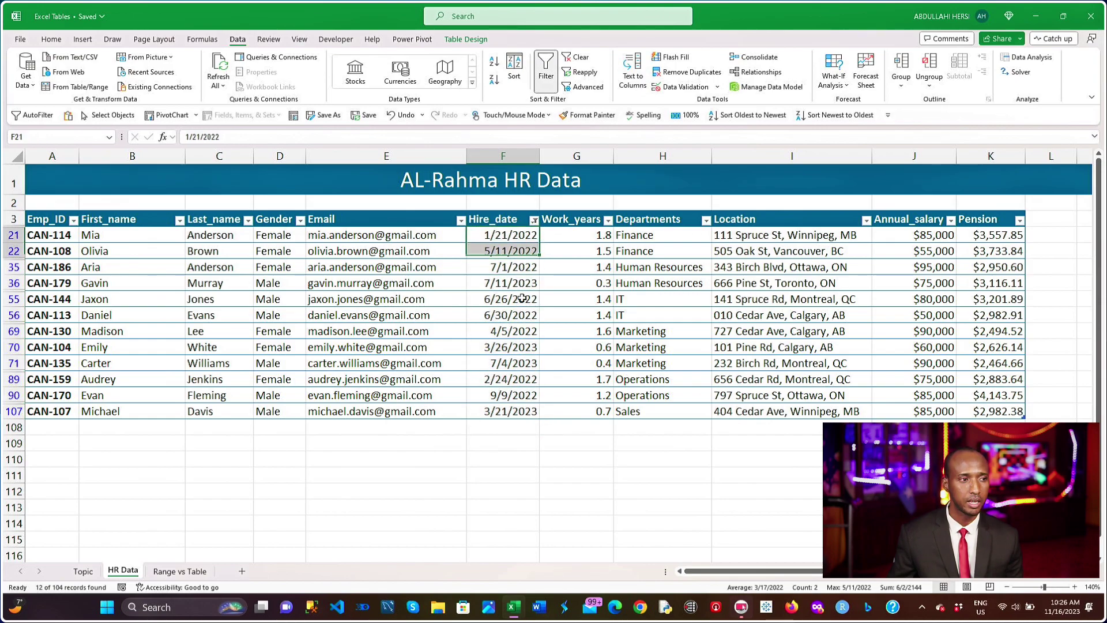
left_click_drag(522, 298, 528, 411)
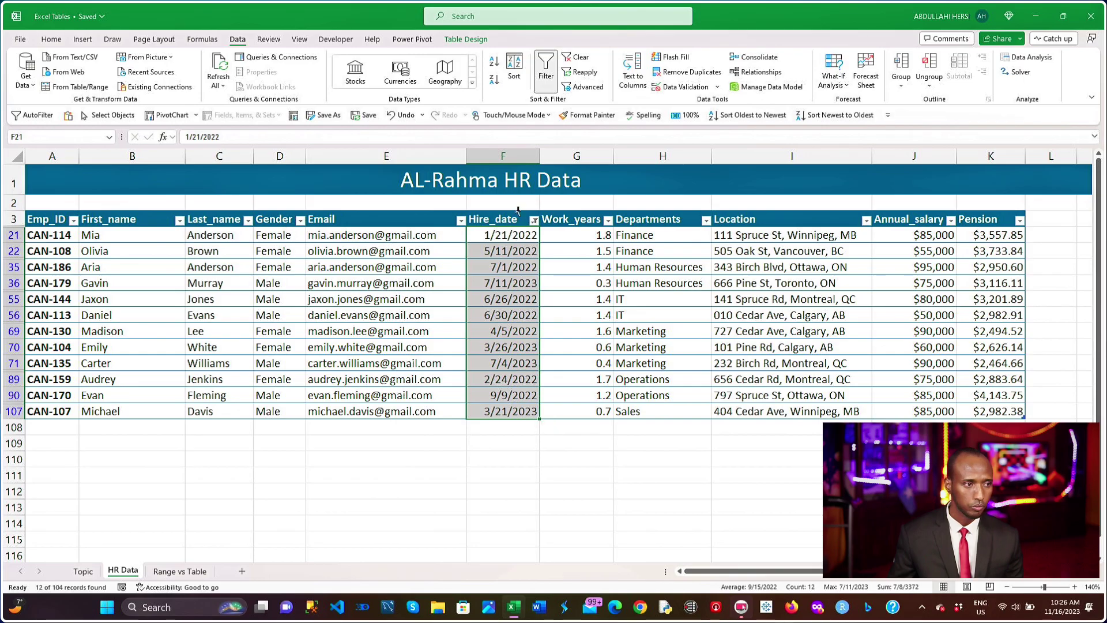
left_click(534, 219)
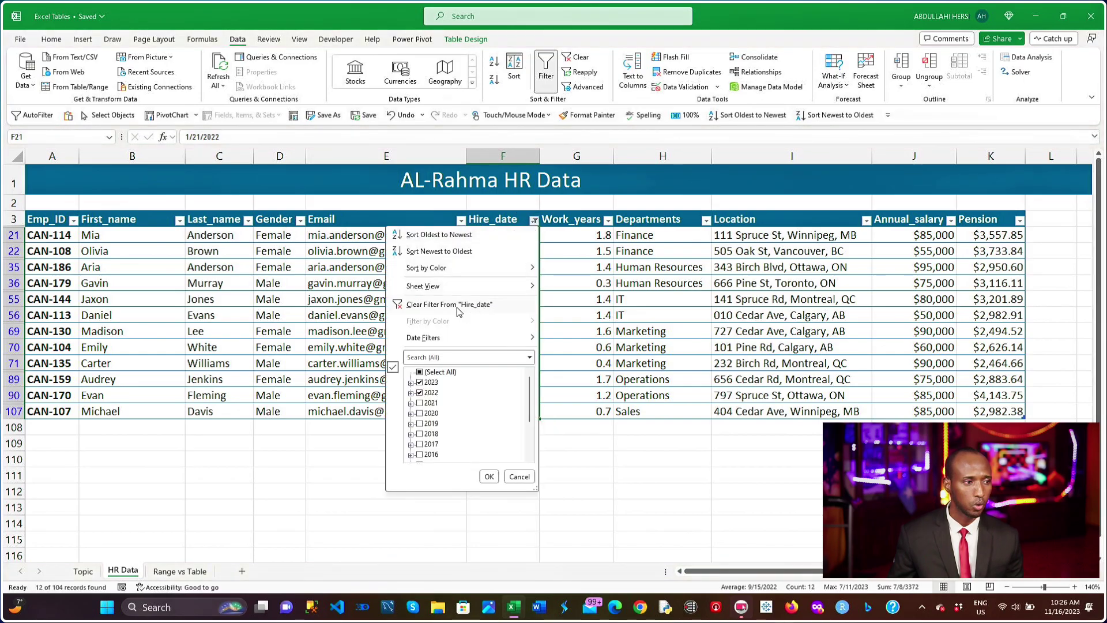
left_click(449, 305)
scroll(533, 275, "down", 1)
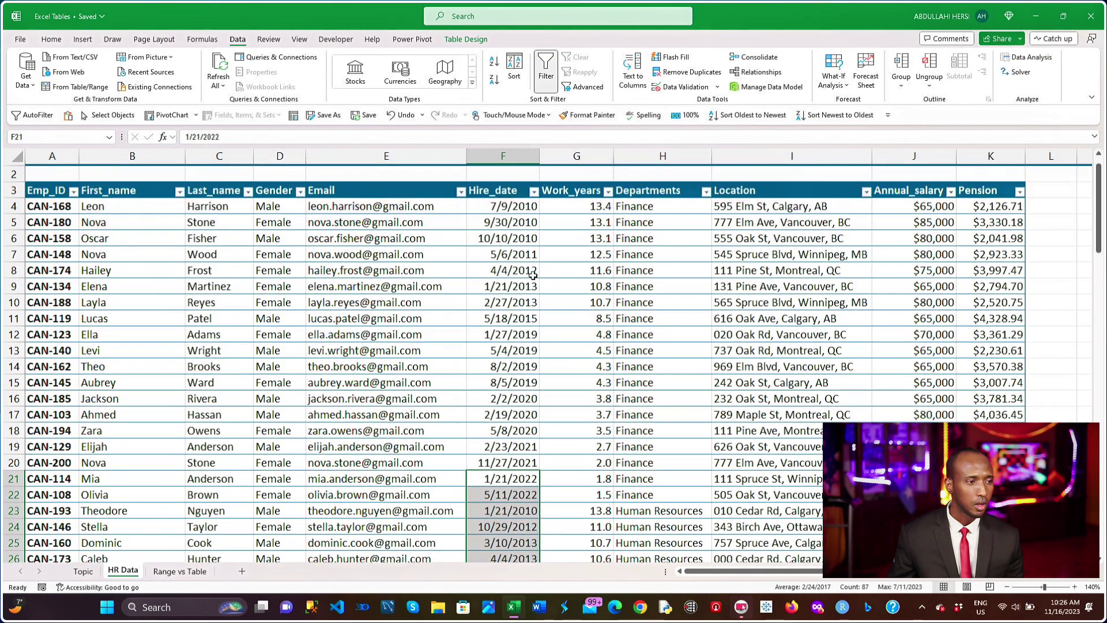
scroll(534, 276, "up", 1)
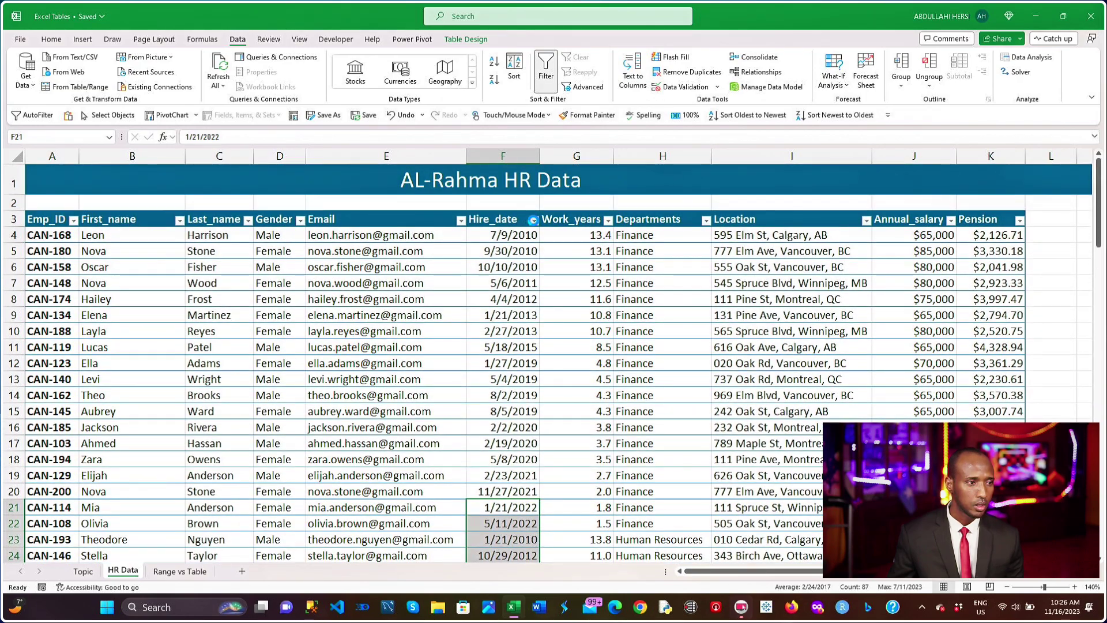
left_click(533, 220)
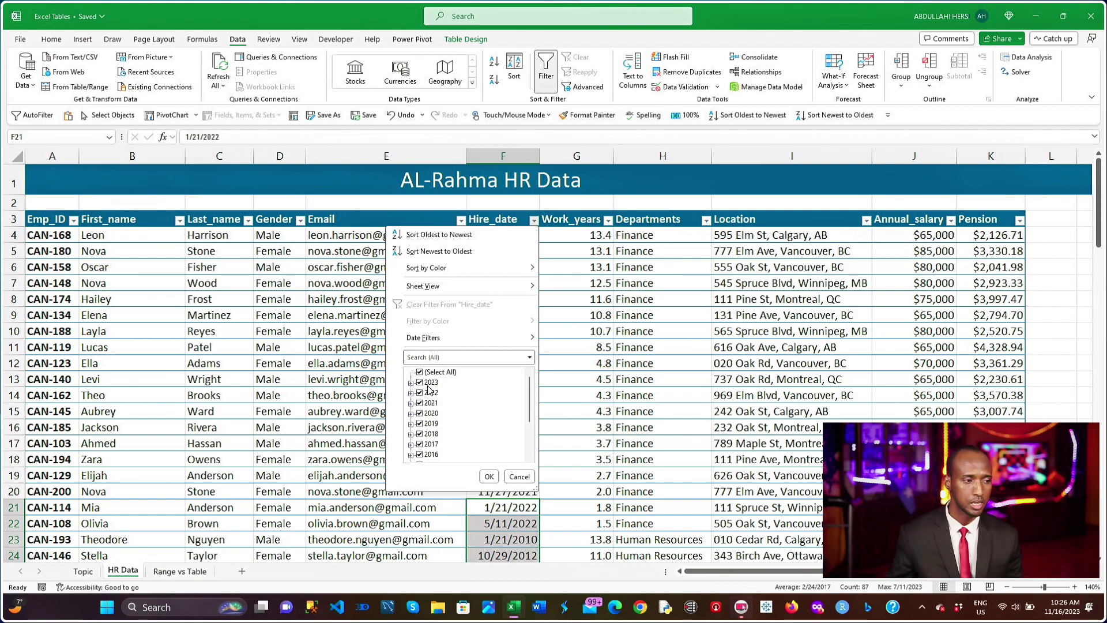
left_click(411, 383)
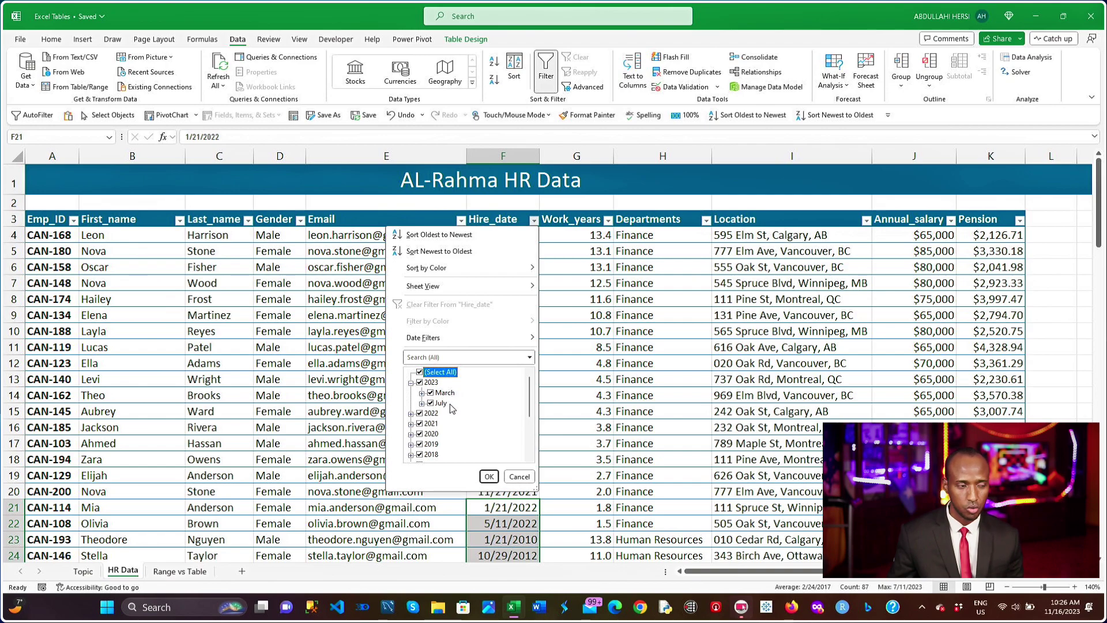
left_click(422, 394)
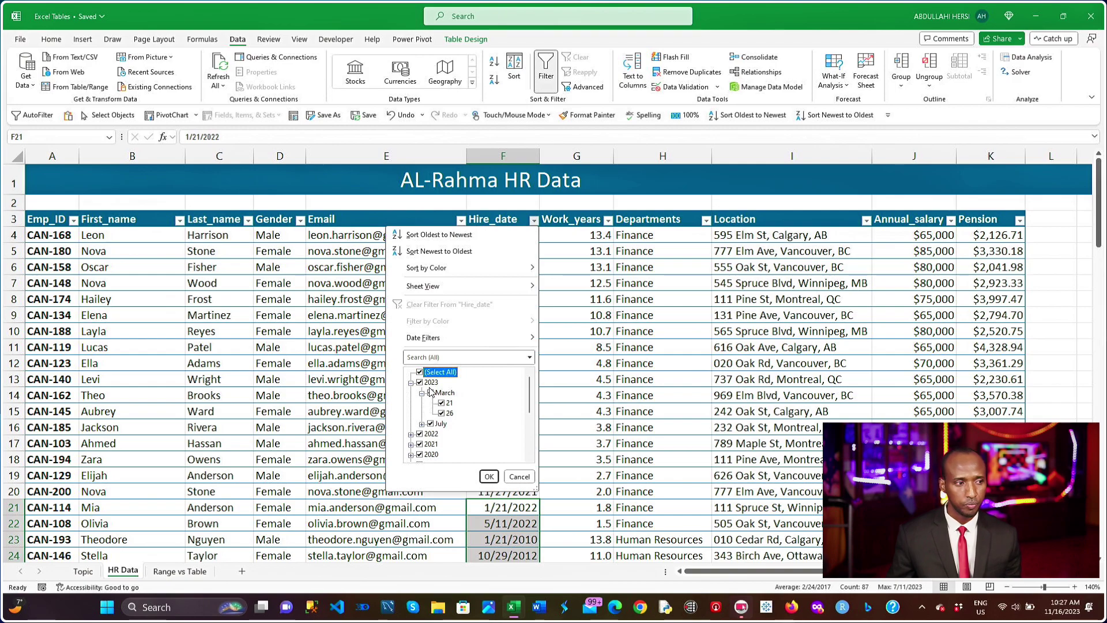
left_click(419, 372)
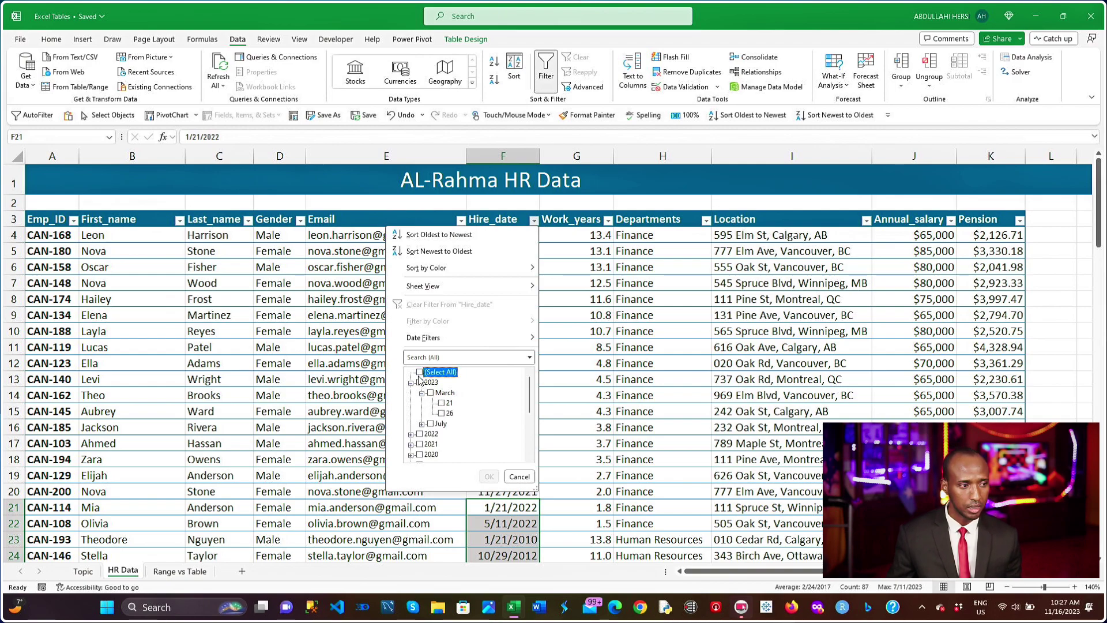
left_click(442, 404)
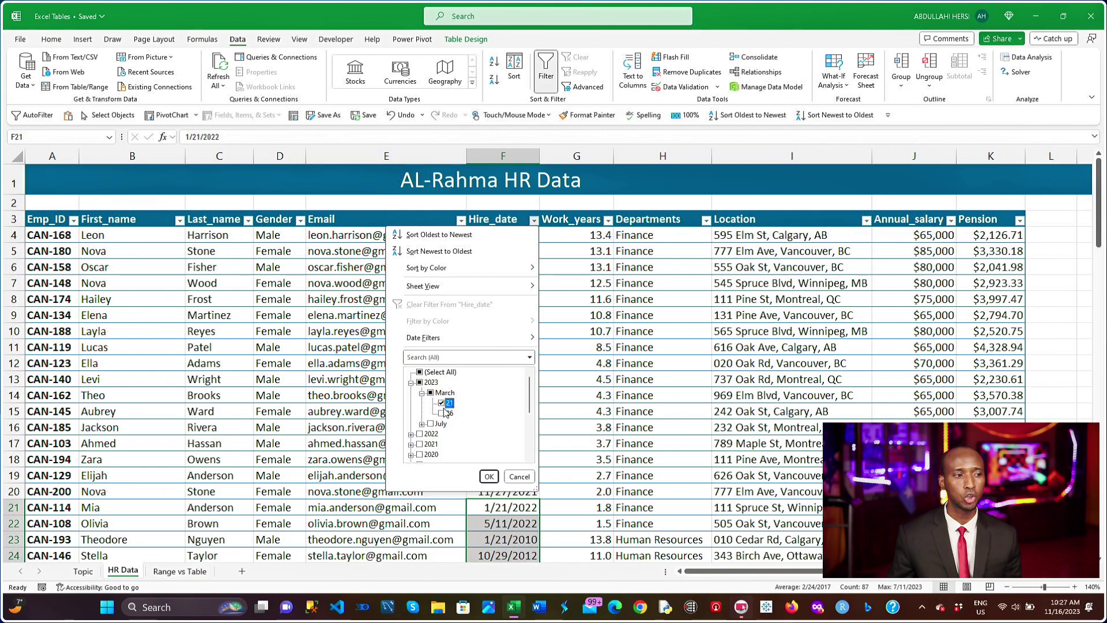
left_click(490, 478)
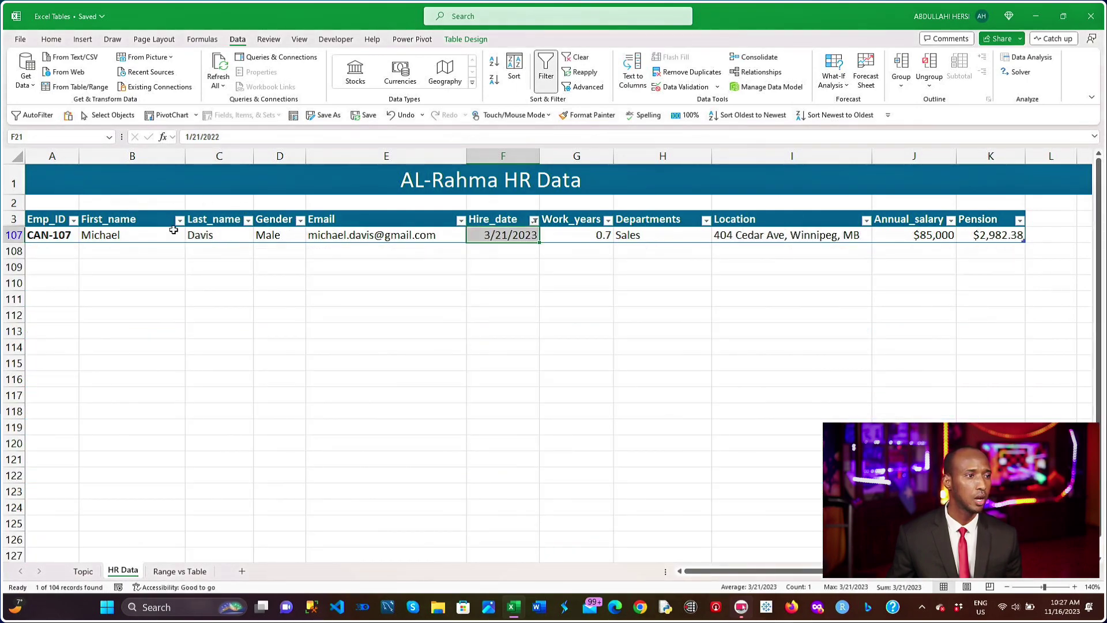
left_click(379, 260)
left_click(498, 247)
left_click(512, 239)
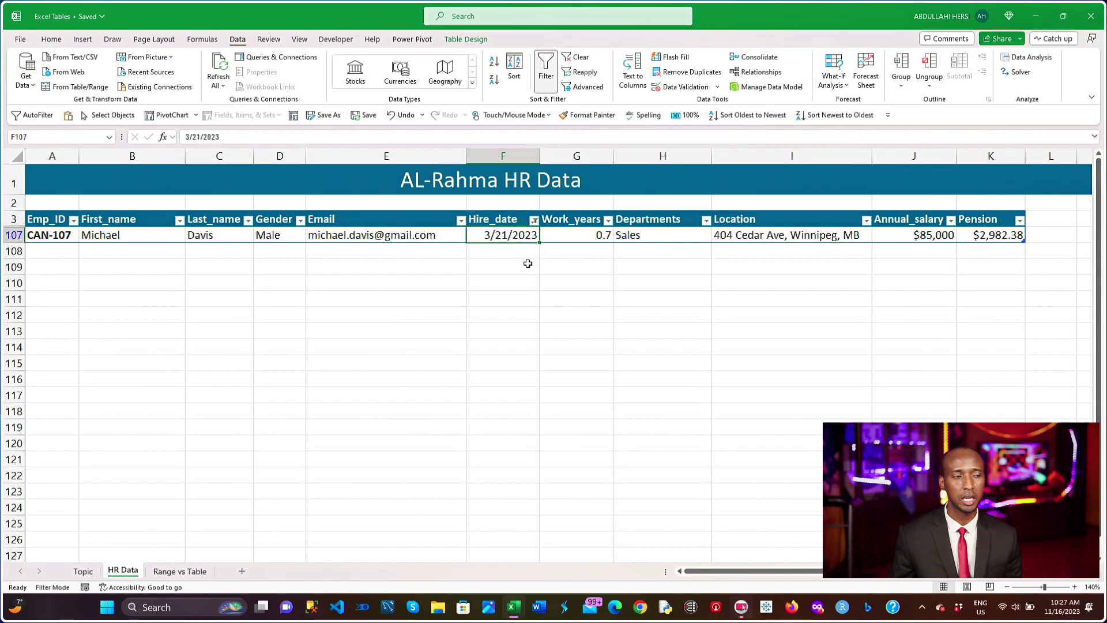
left_click(534, 220)
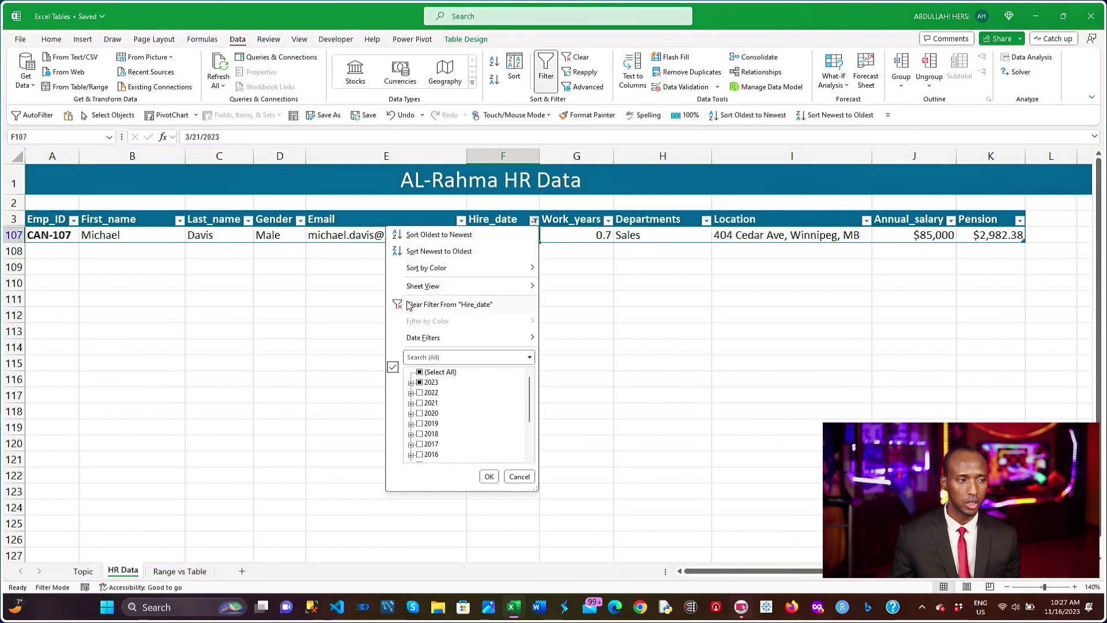
left_click(408, 305)
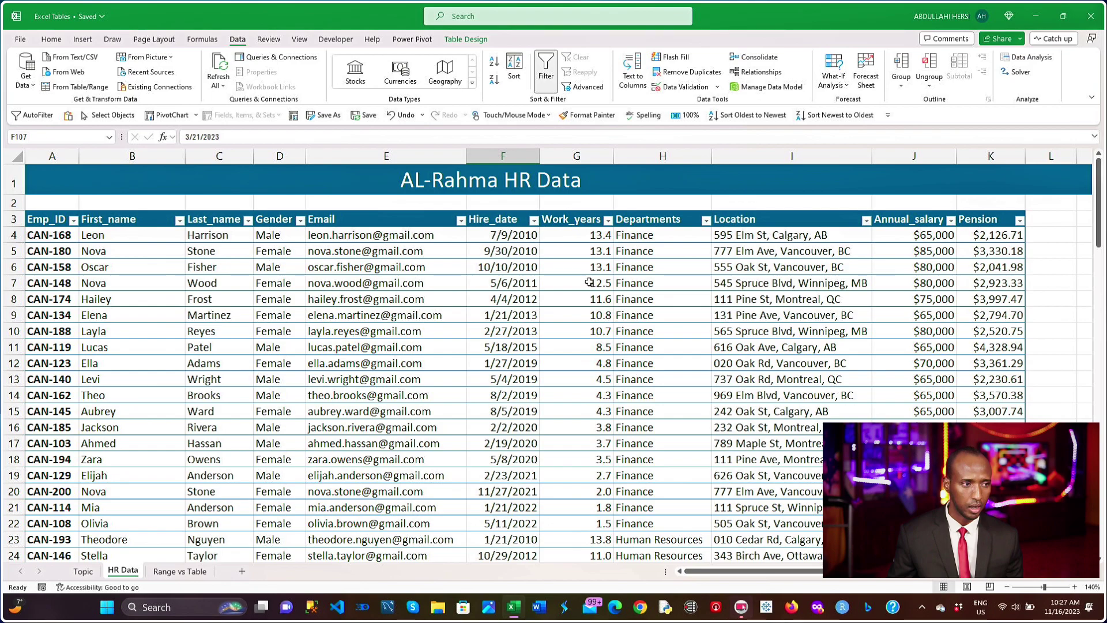
- Select various ranges of top Work_years values, from G4 down to the first ten
left_click(597, 265)
left_click(597, 236)
left_click_drag(597, 236, 597, 347)
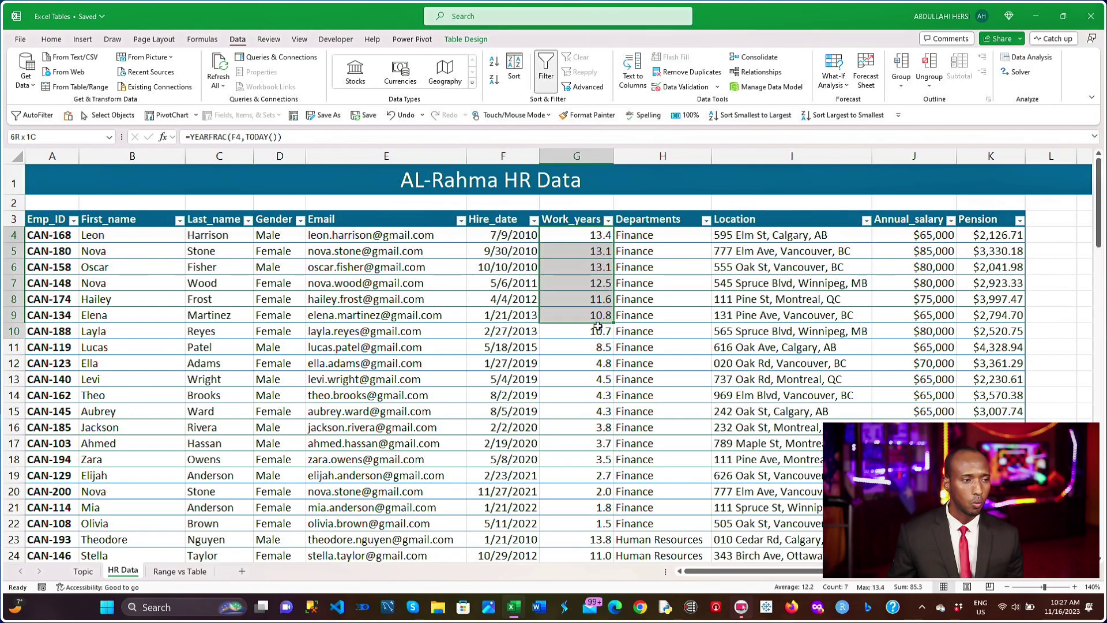
left_click(596, 283)
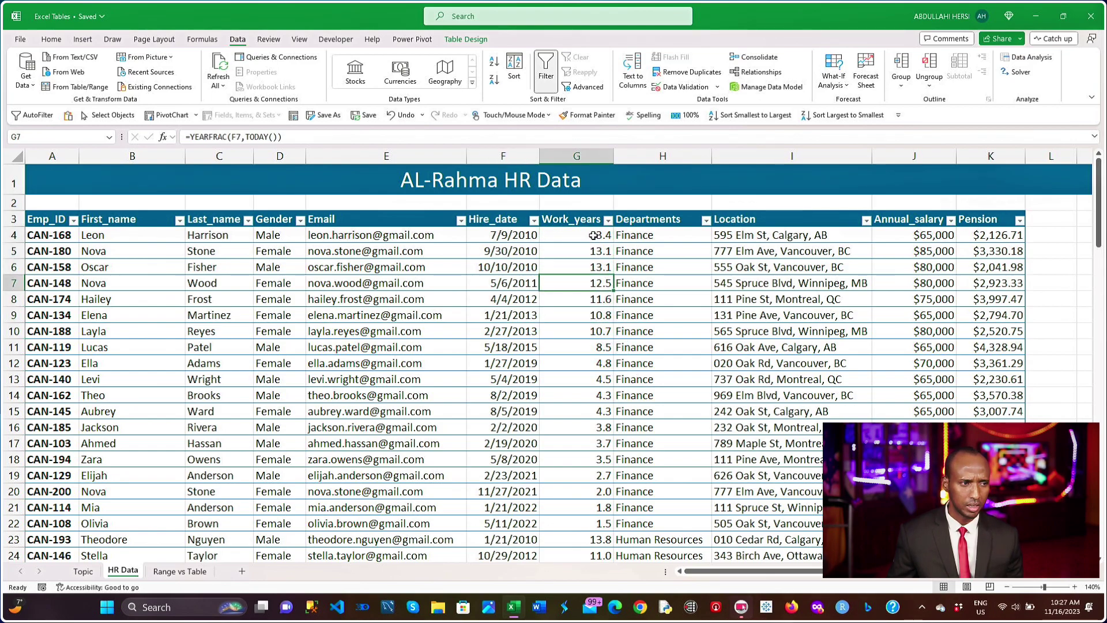
left_click_drag(594, 235, 594, 378)
left_click(594, 331)
left_click(595, 284)
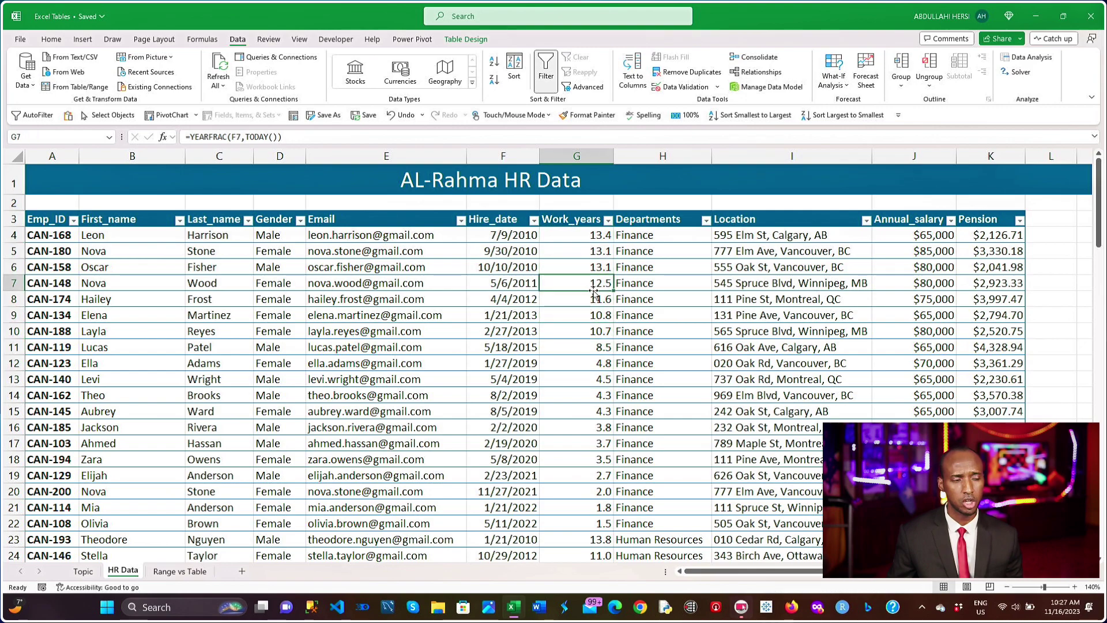
key("Up")
key("Up")
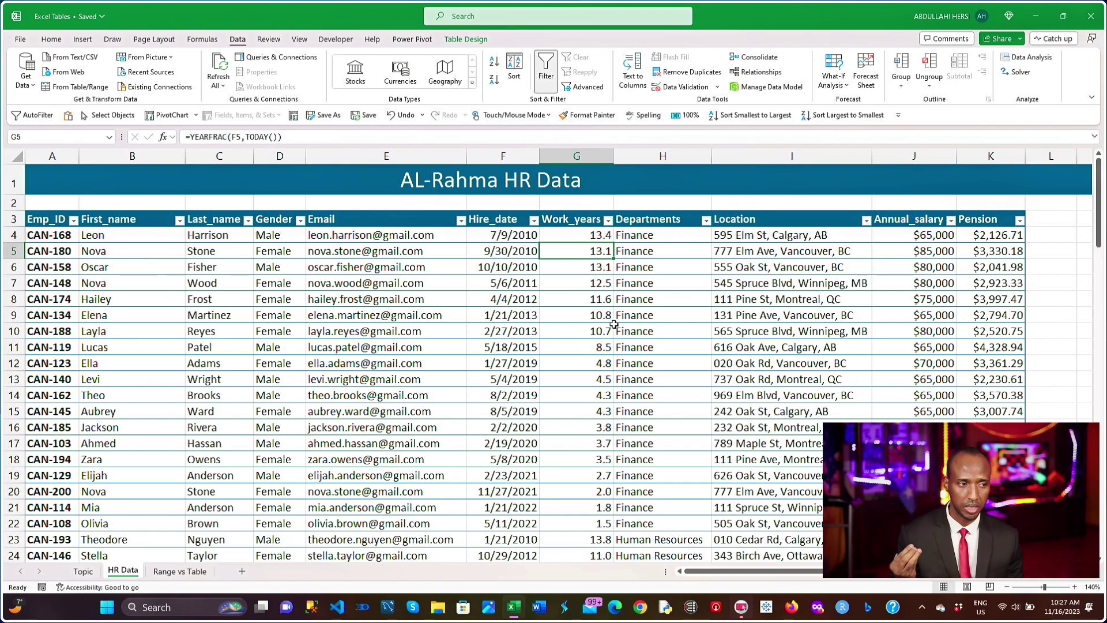
- Select the entire Work_years table column: 104 values, maximum 13.9, total 712.3
left_click(609, 314)
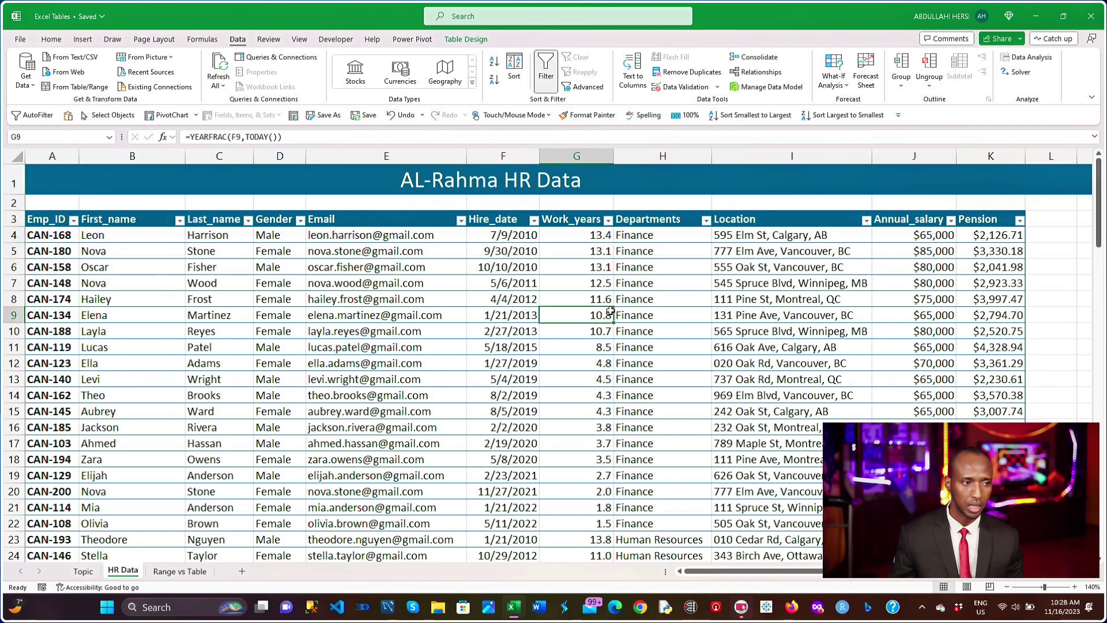
left_click(583, 252)
left_click_drag(588, 233, 593, 304)
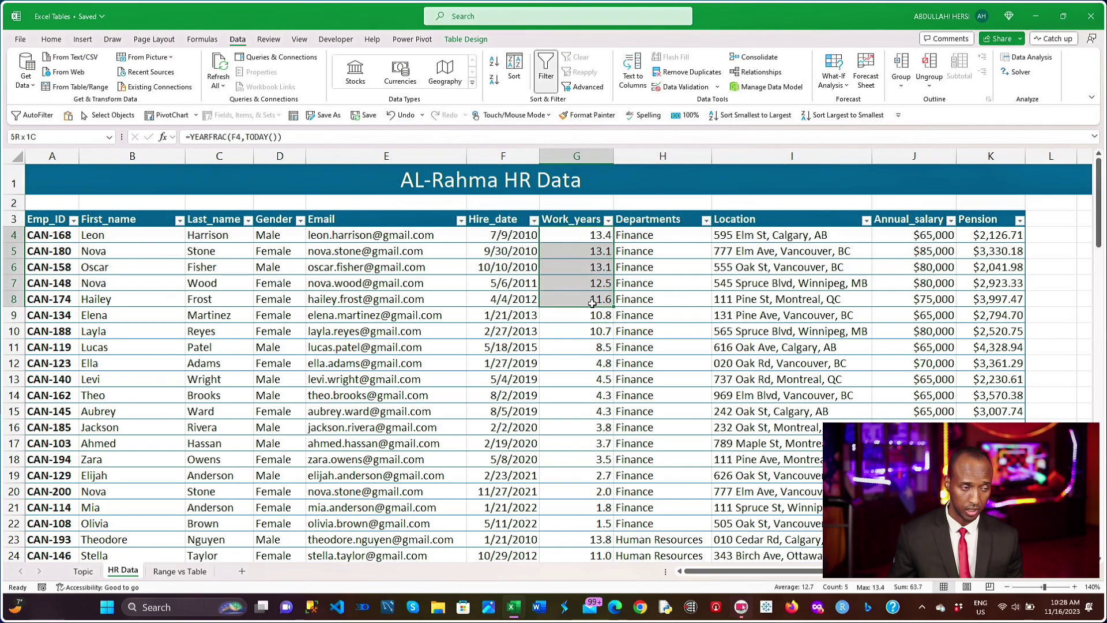
left_click(593, 317)
left_click_drag(580, 234, 599, 362)
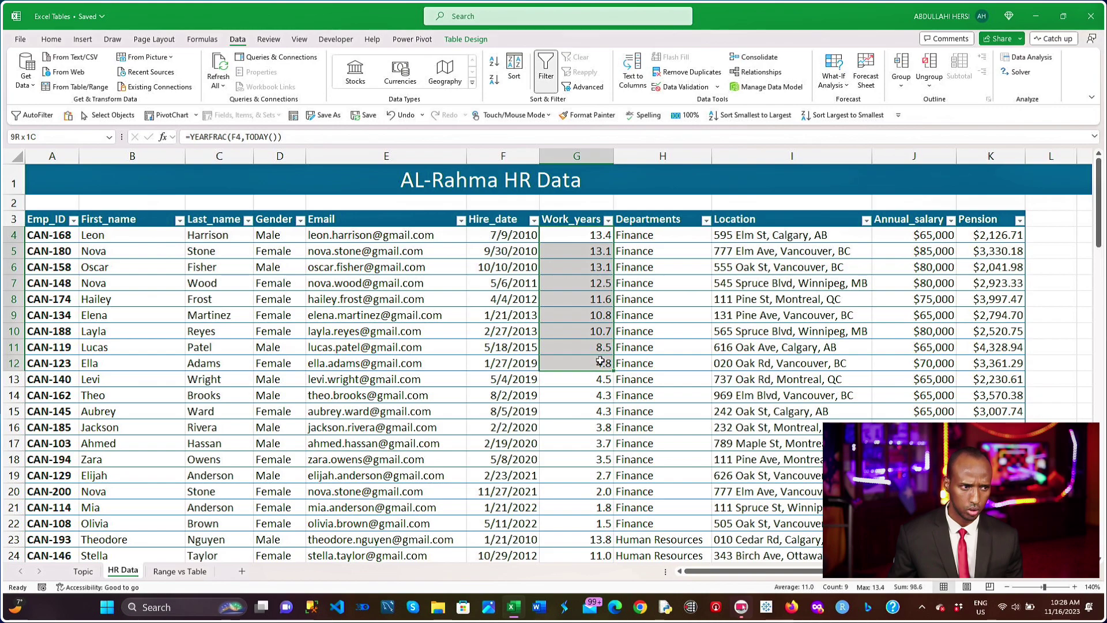
left_click(600, 317)
left_click(590, 243)
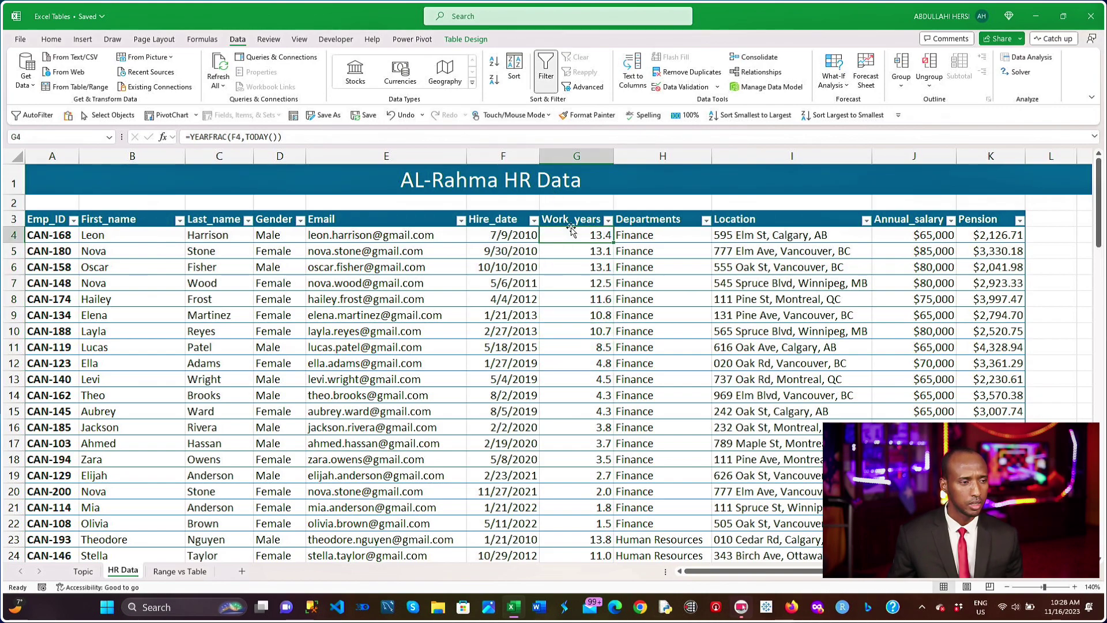
left_click(571, 212)
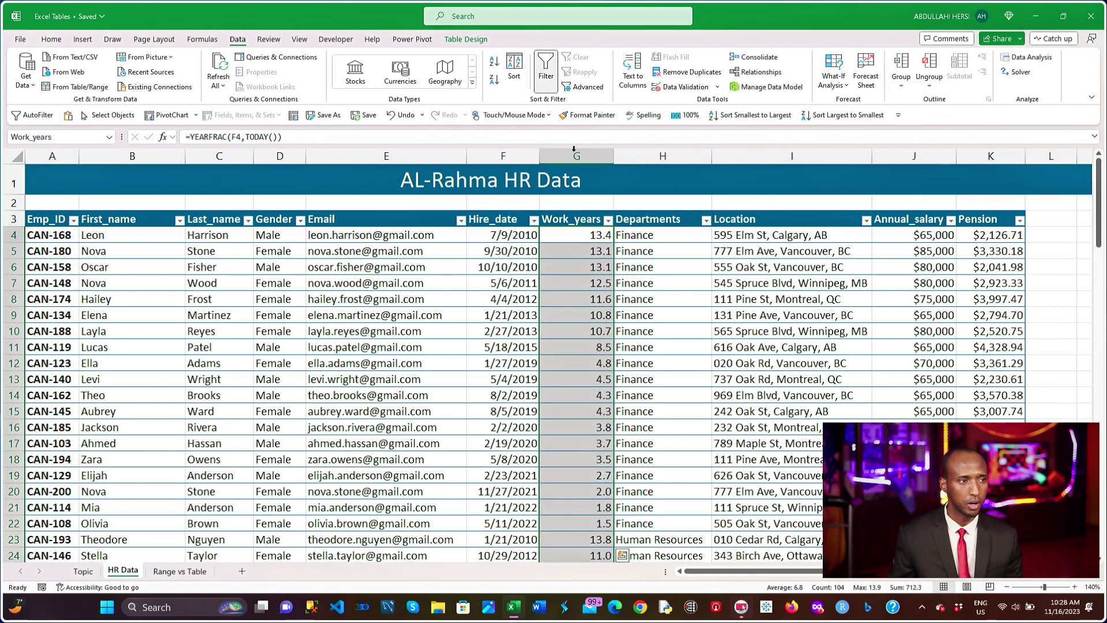
- Apply a Top 10 Items rule to Work_years with Light Red Fill and Dark Red Text
left_click(51, 39)
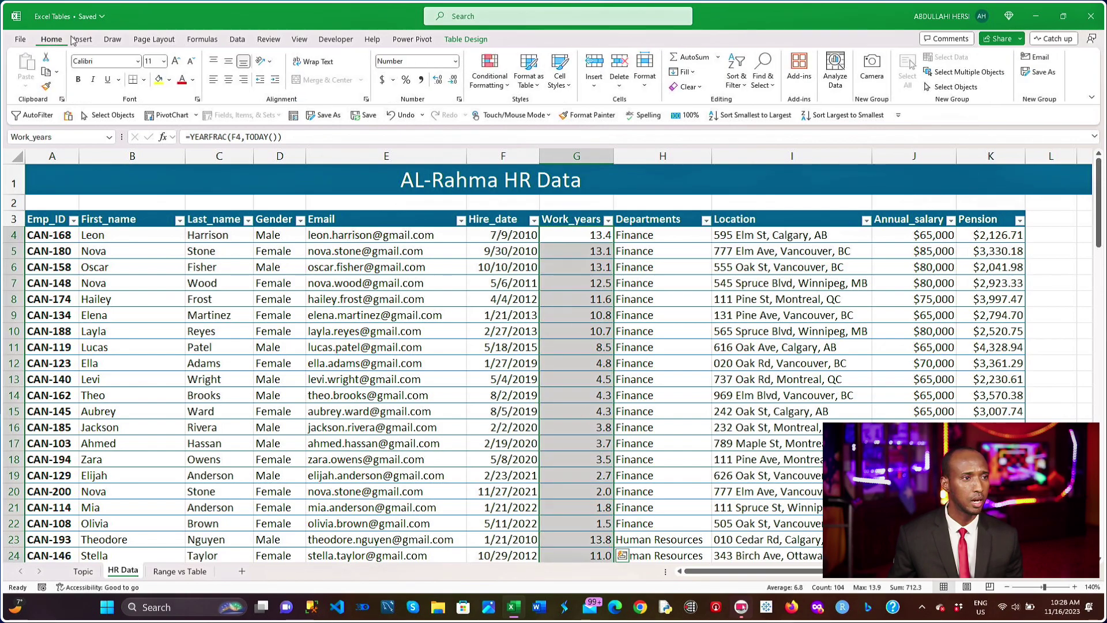
left_click(507, 85)
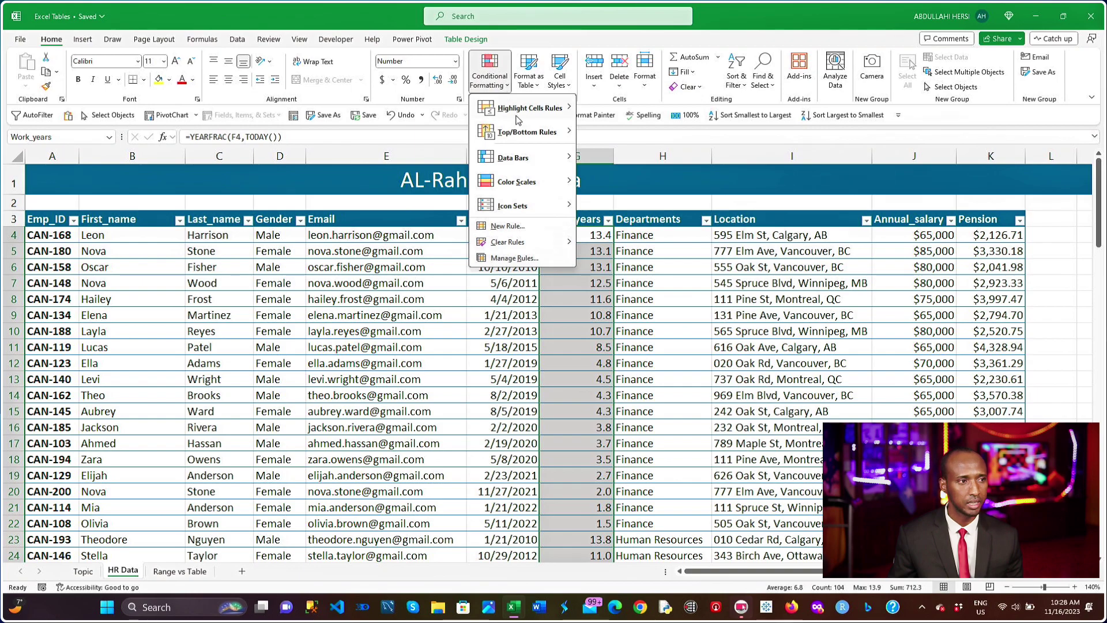
mouse_move(526, 132)
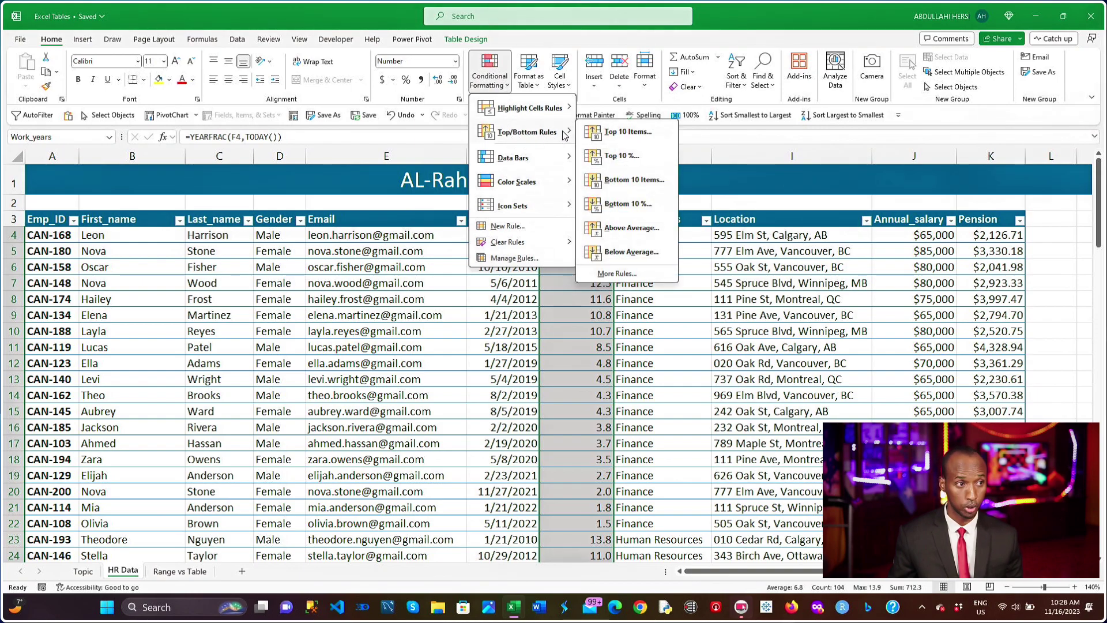
left_click(640, 137)
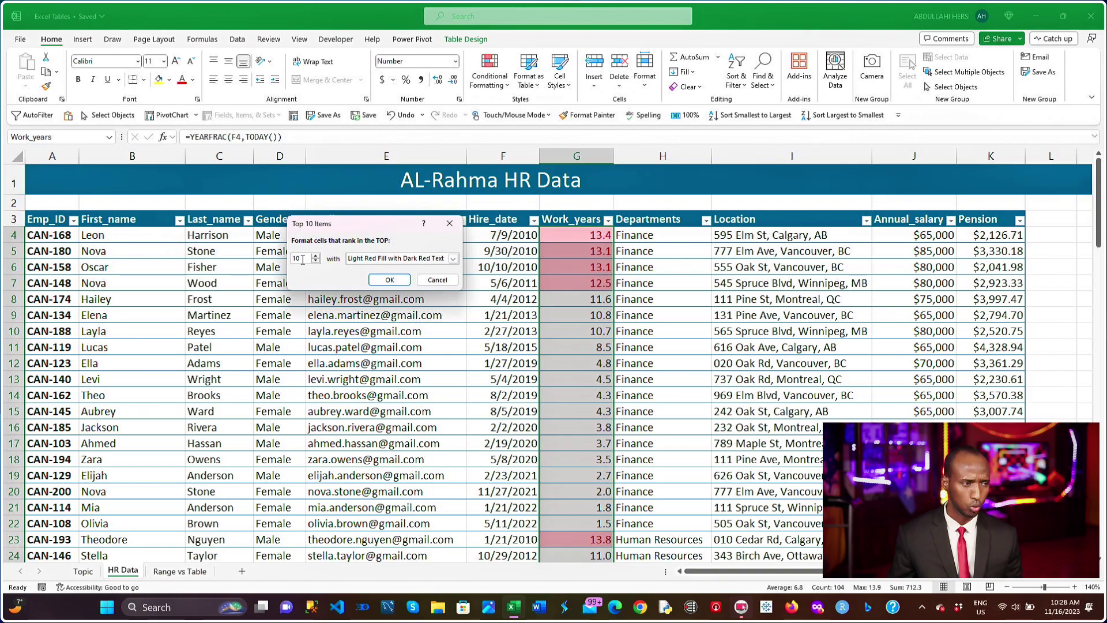
left_click(302, 260)
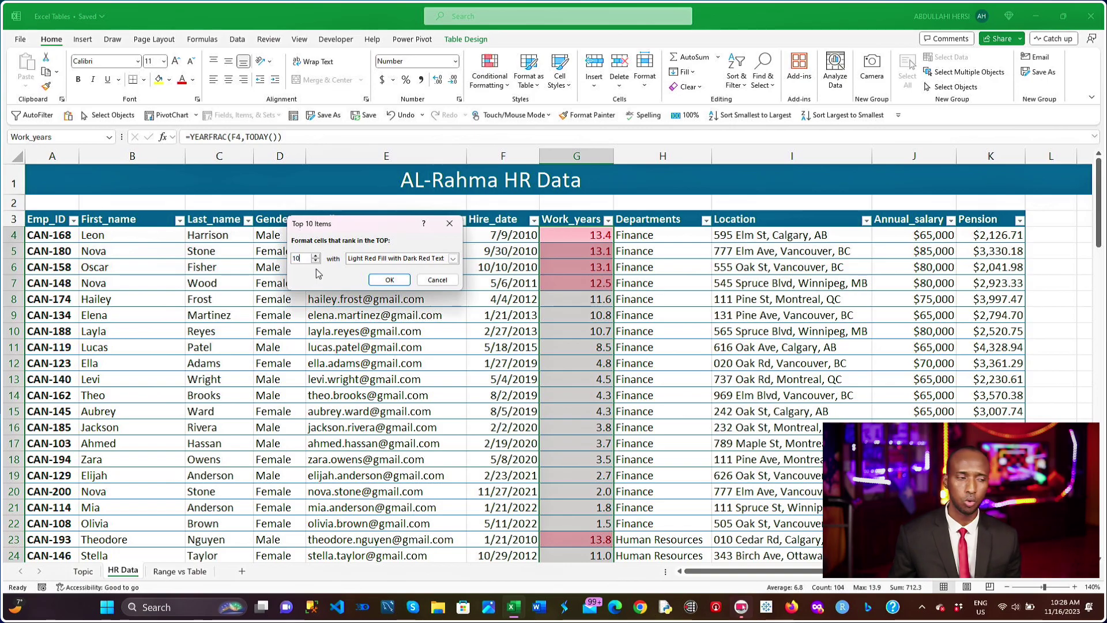
left_click(390, 280)
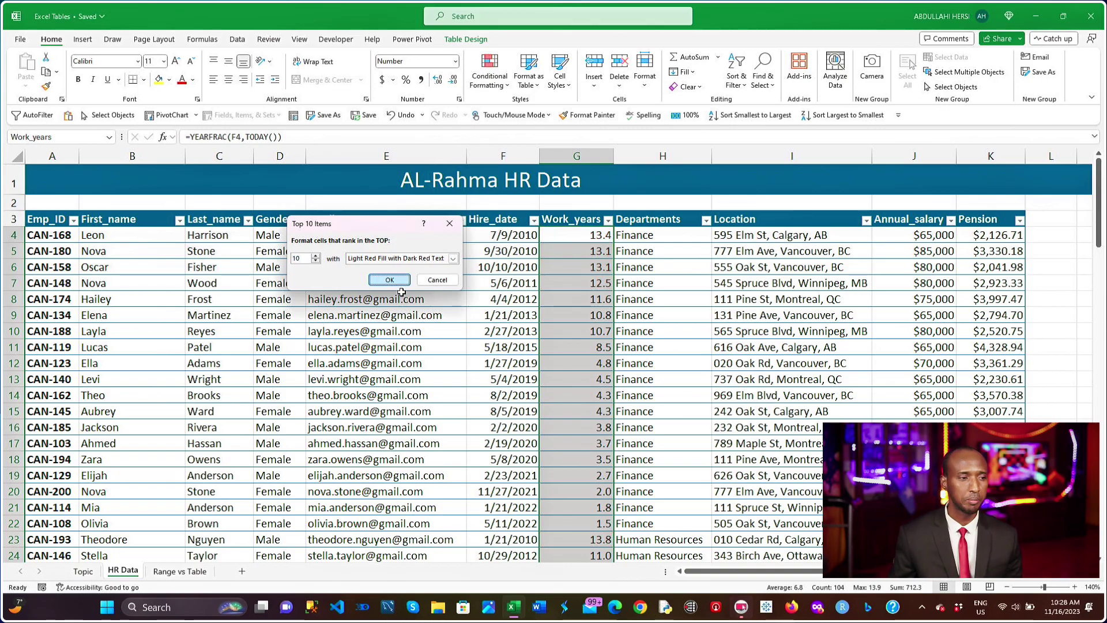
scroll(554, 312, "down", 5)
scroll(554, 312, "up", 4)
scroll(557, 311, "up", 2)
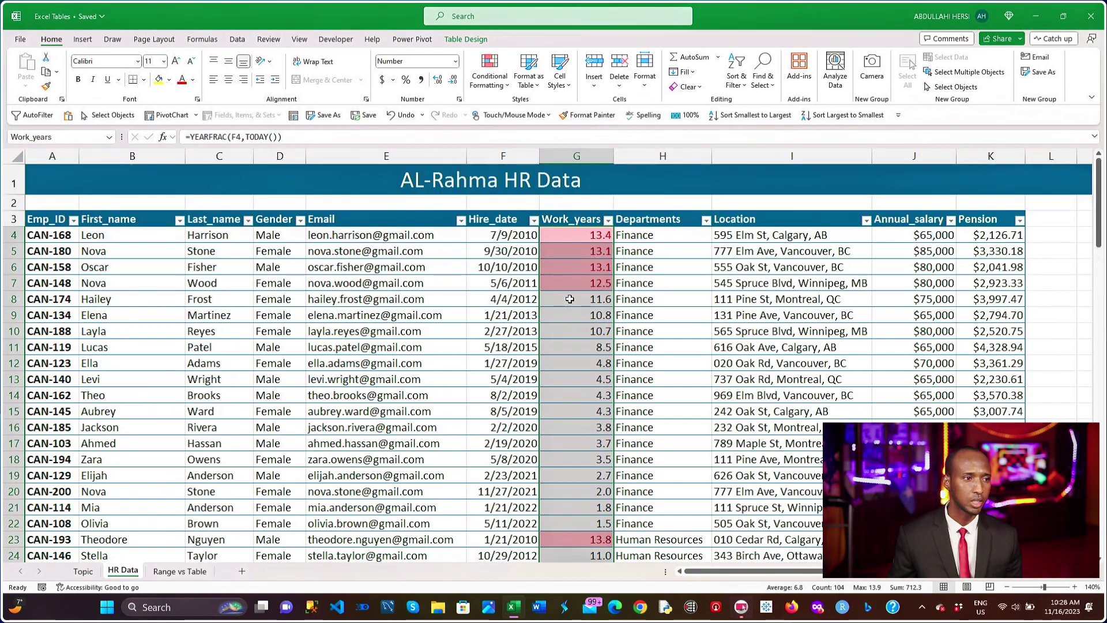
- Deselect the column and scroll through the table to review highlighted values like 13.8 and 13.4
left_click(580, 245)
scroll(580, 248, "down", 5)
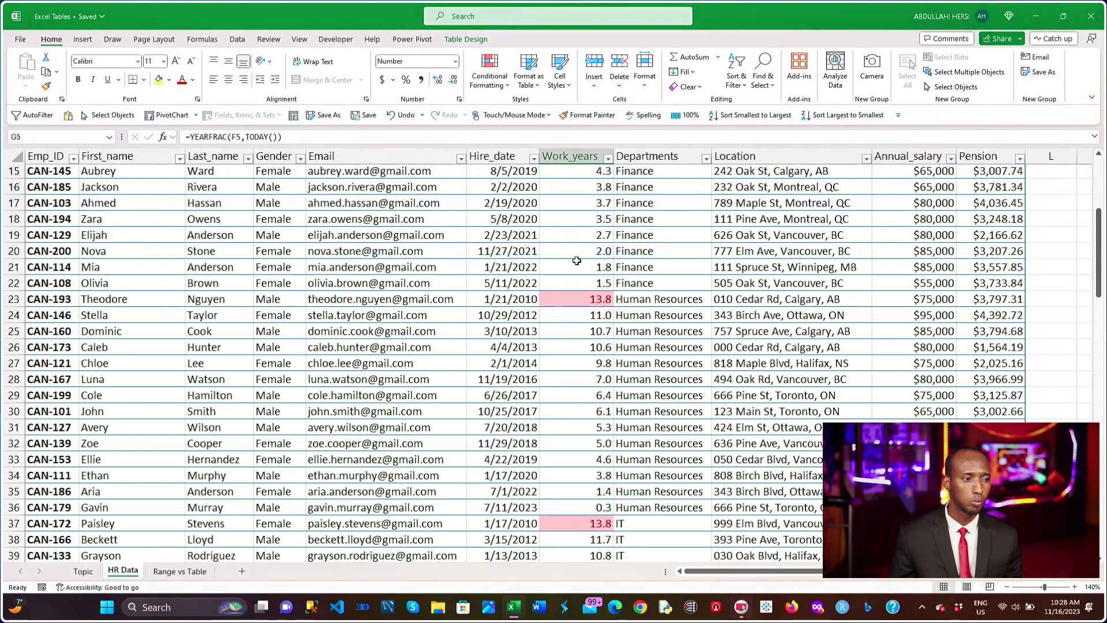
scroll(579, 254, "down", 2)
scroll(578, 261, "down", 6)
scroll(578, 260, "down", 5)
scroll(580, 262, "down", 1)
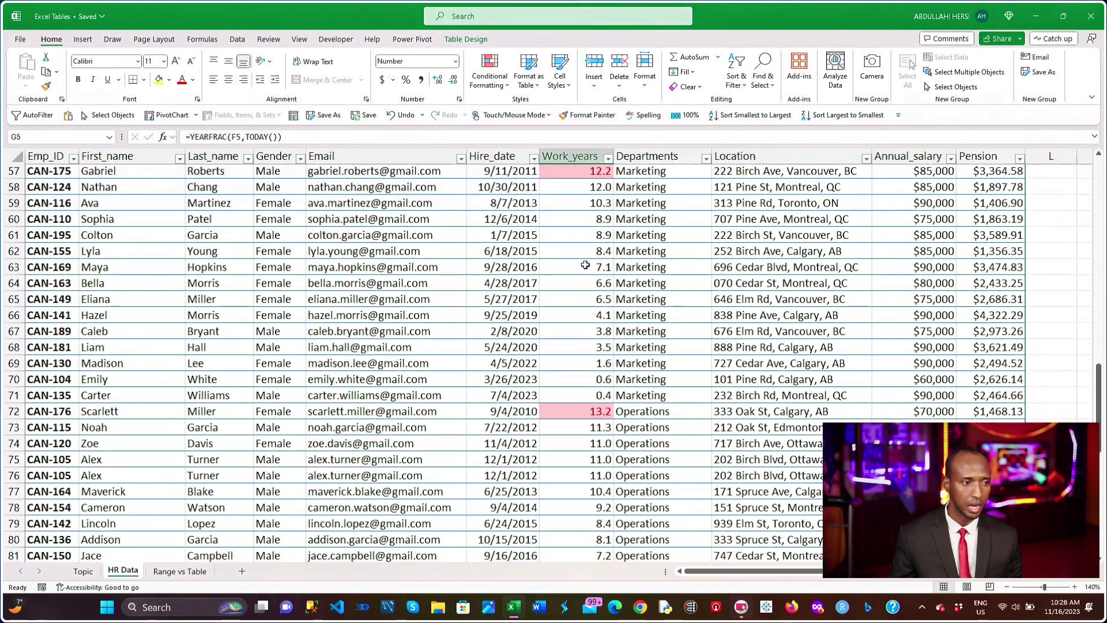
scroll(582, 264, "down", 5)
scroll(585, 266, "down", 6)
scroll(585, 266, "up", 6)
scroll(594, 265, "up", 15)
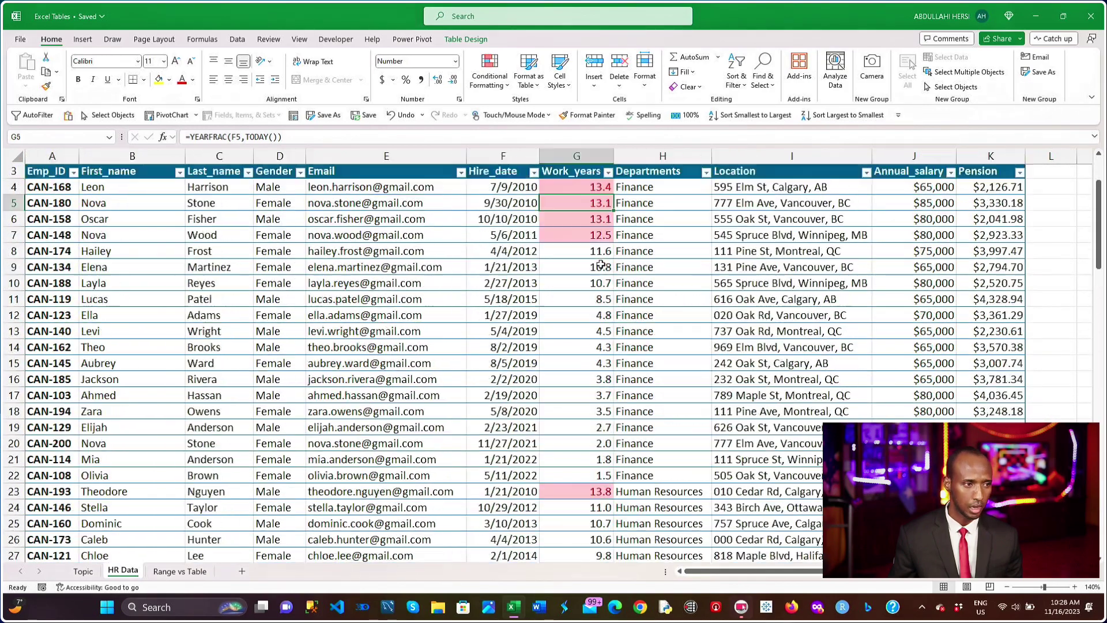
scroll(600, 264, "up", 1)
left_click(561, 351)
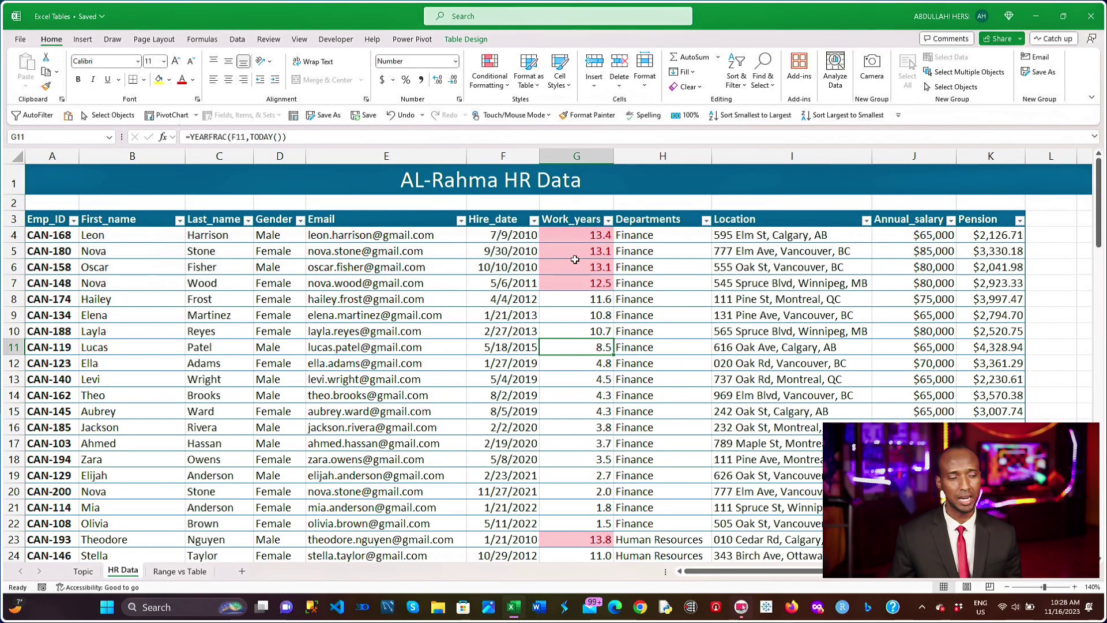
left_click(608, 220)
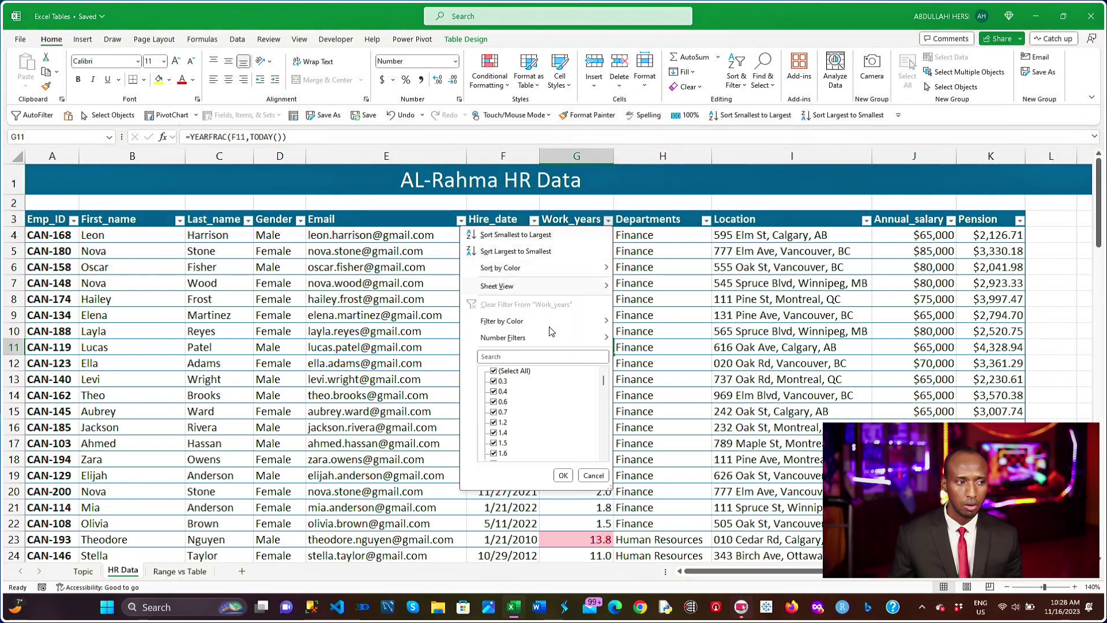
mouse_move(519, 321)
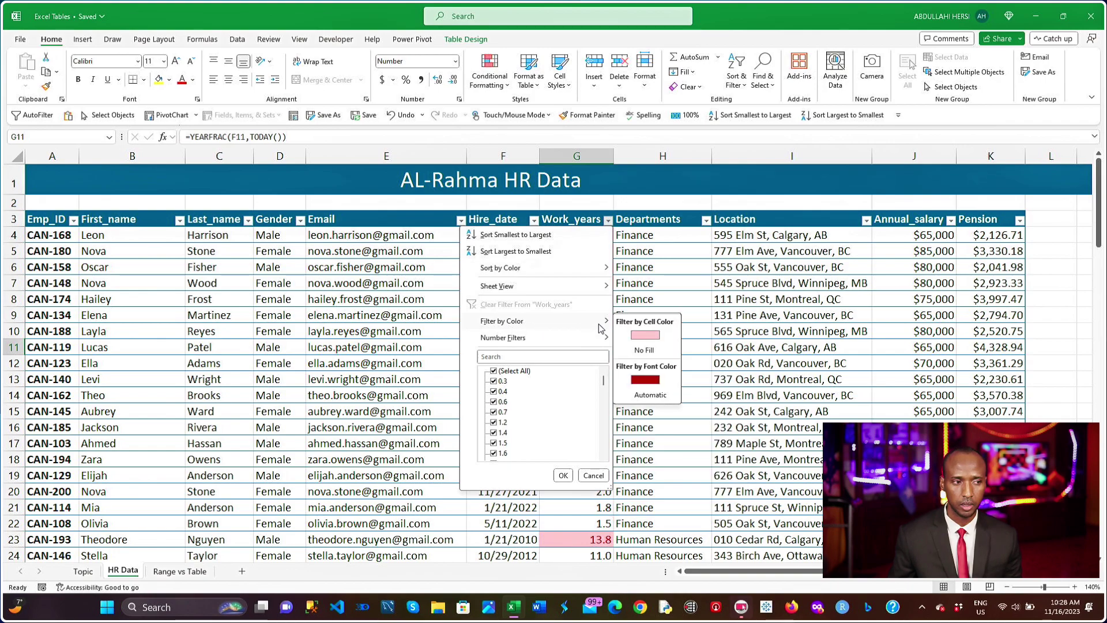
left_click(646, 337)
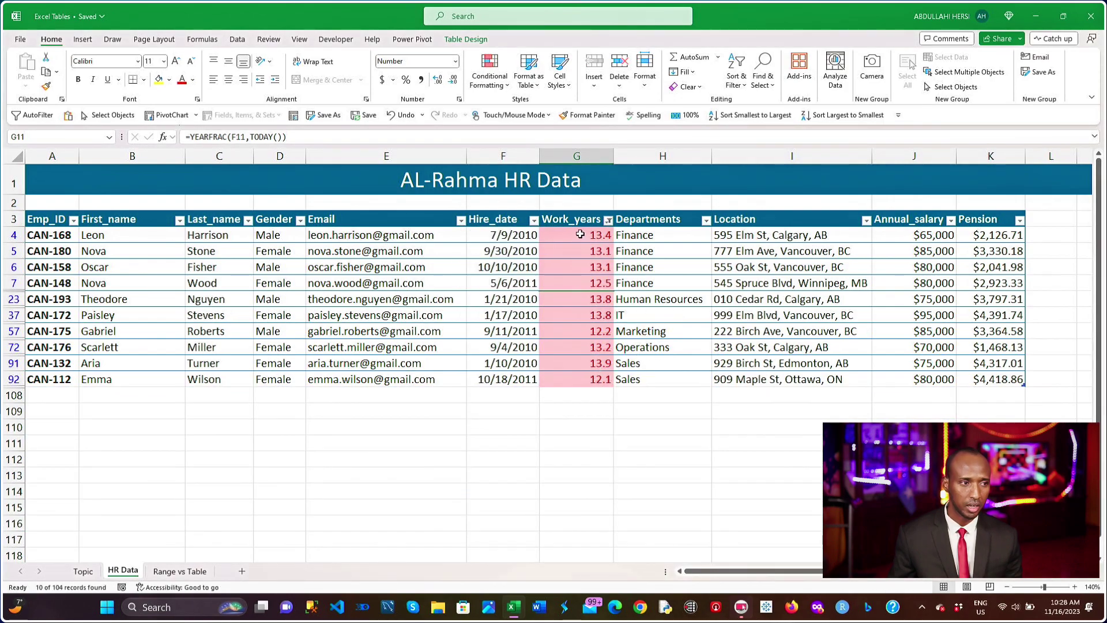
left_click_drag(580, 234, 585, 379)
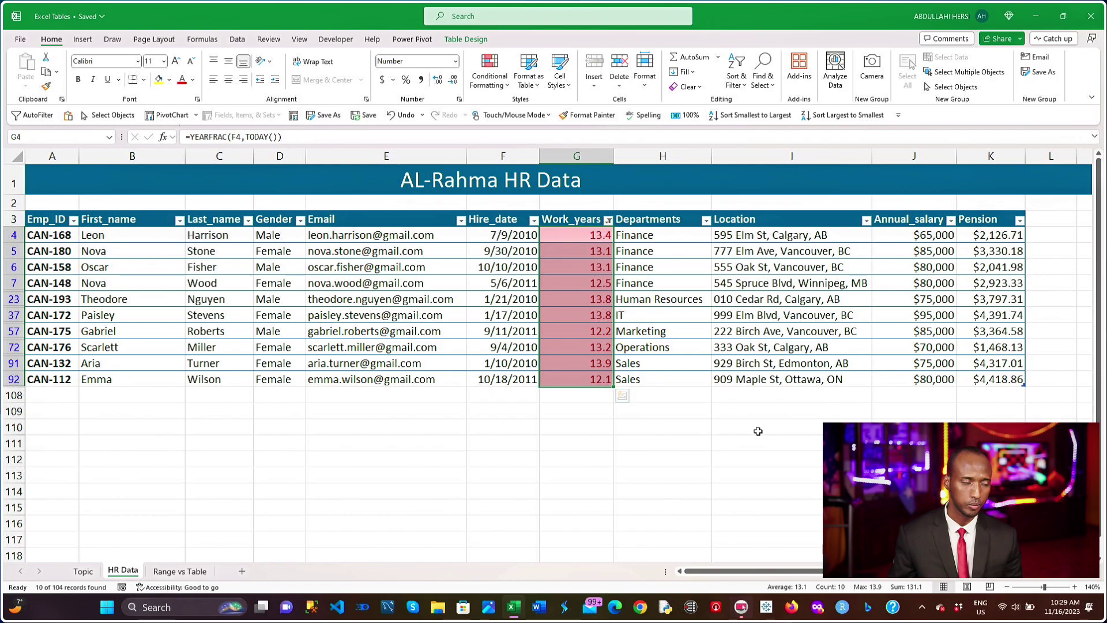
left_click(565, 343)
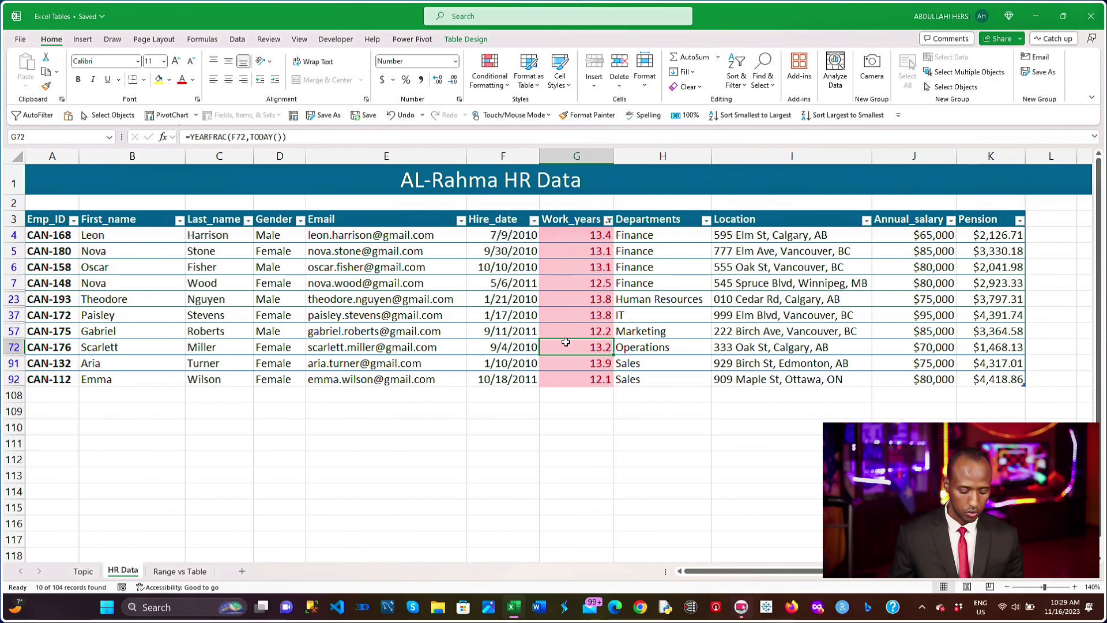
key("ctrl+z")
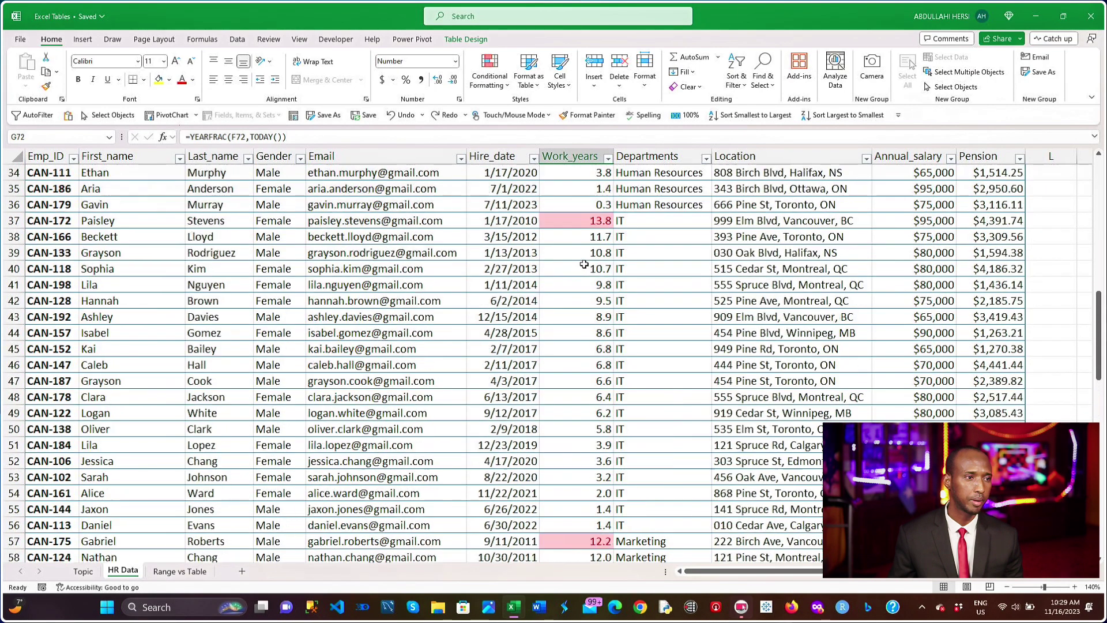
scroll(584, 264, "up", 9)
scroll(346, 316, "up", 2)
left_click(381, 383)
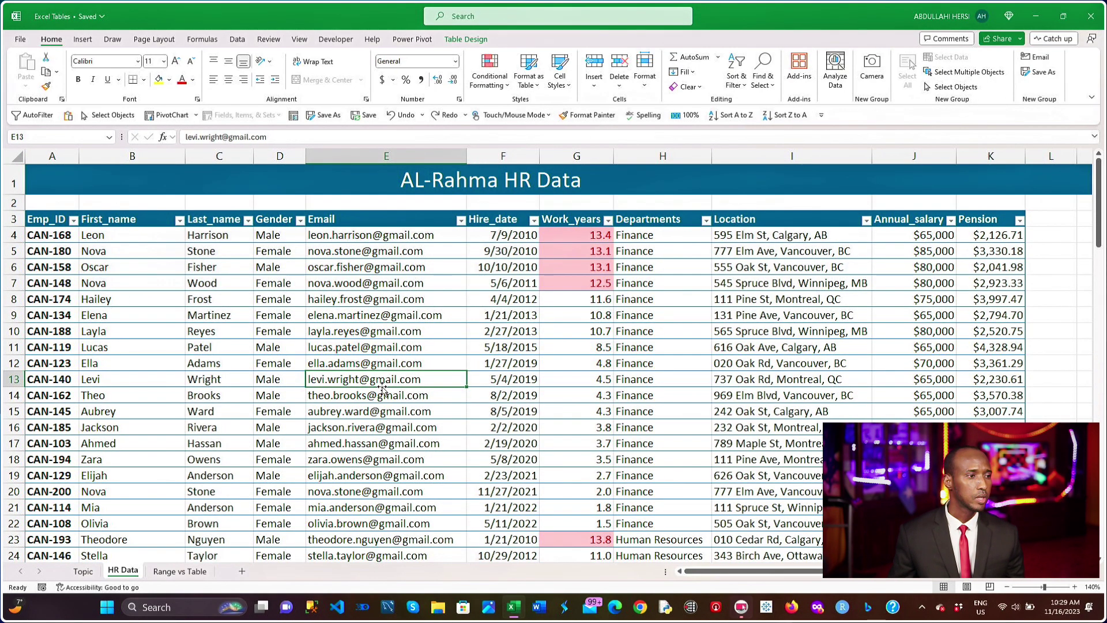
left_click(182, 381)
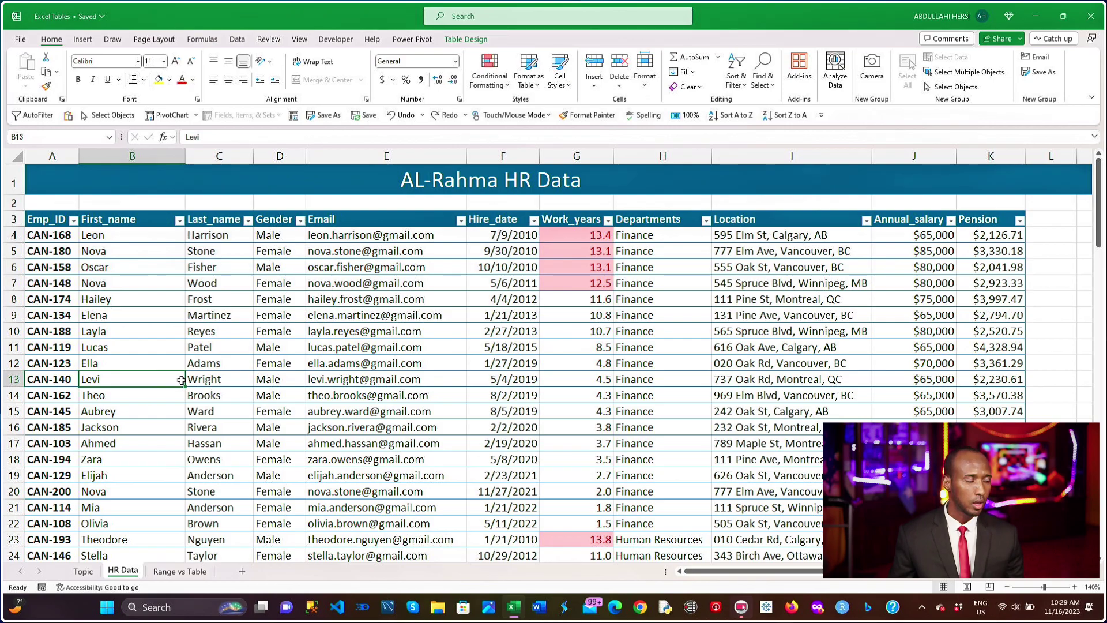
left_click(330, 396)
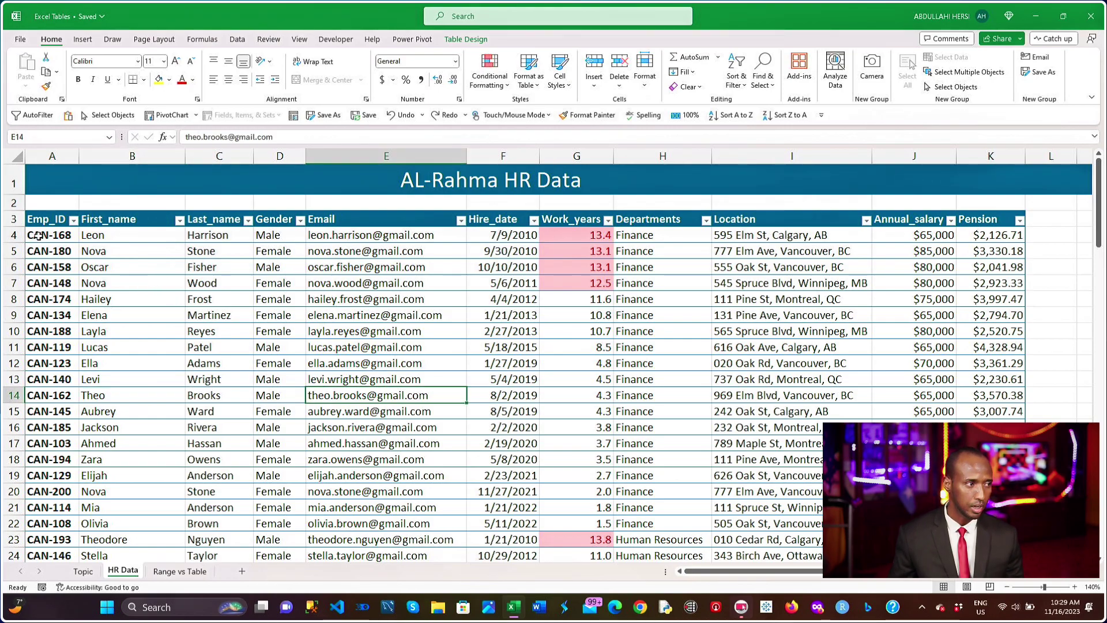
left_click(164, 314)
left_click(366, 408)
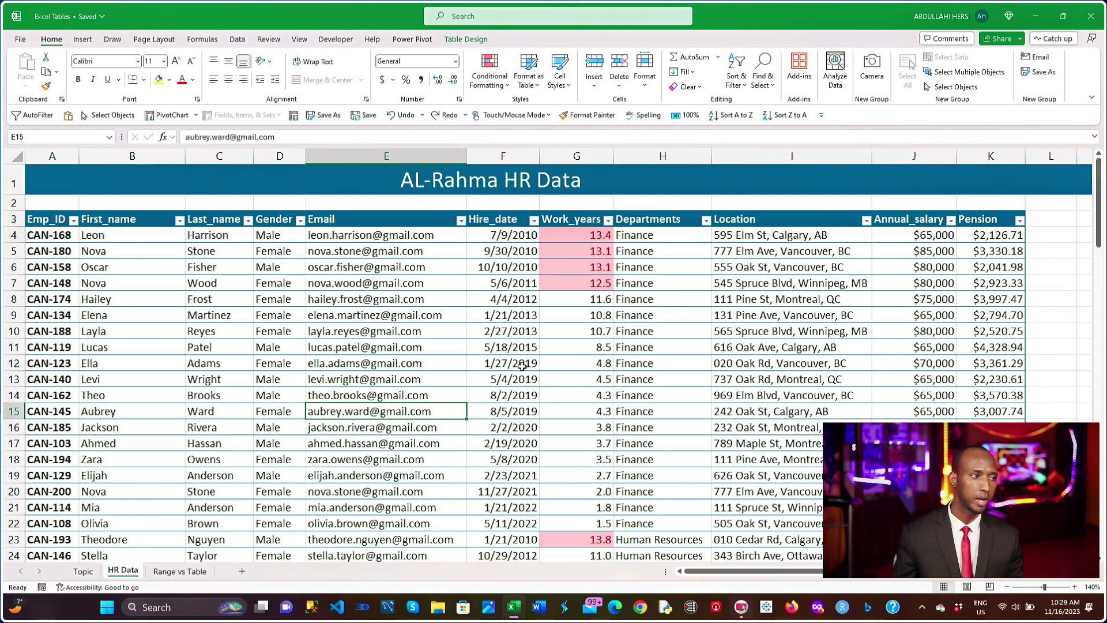
scroll(117, 346, "down", 1)
scroll(116, 347, "down", 1)
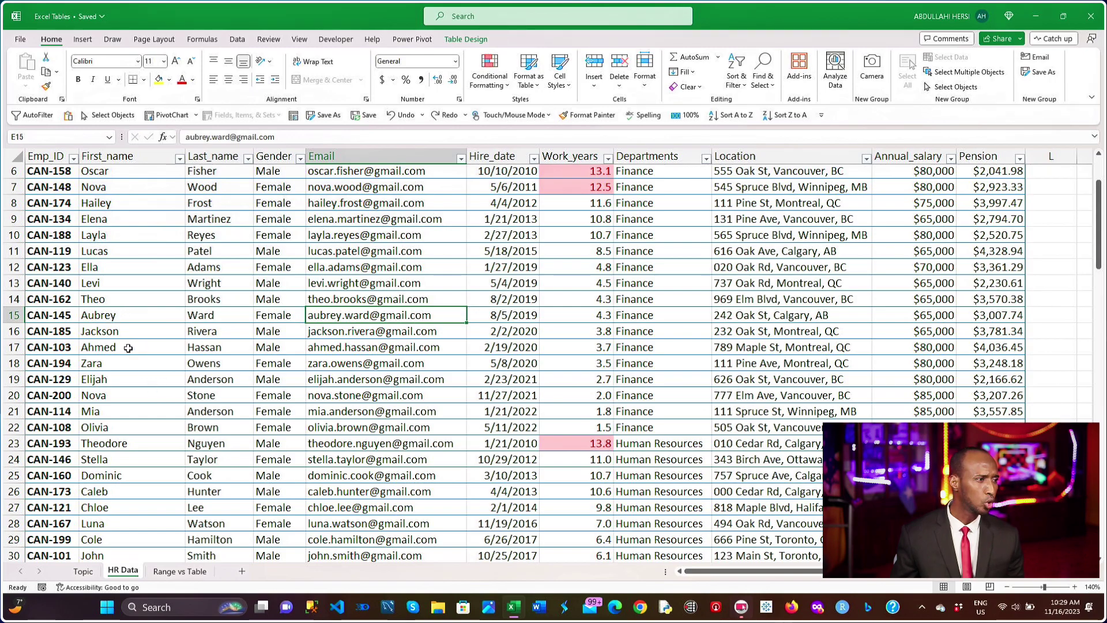
scroll(128, 348, "up", 2)
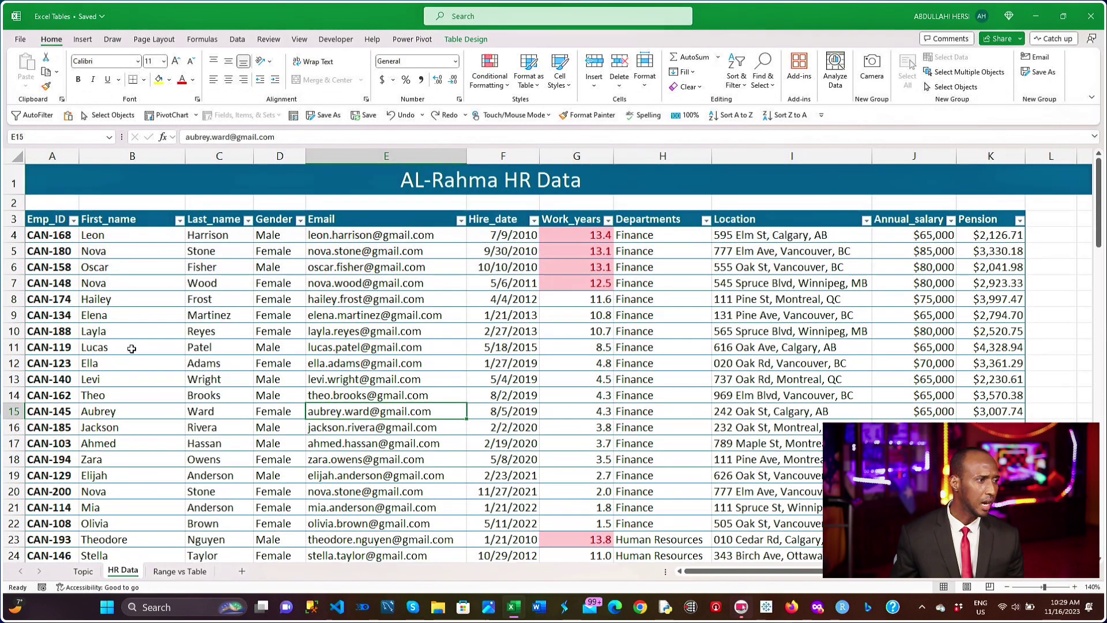
- Select all Emp_ID values and open the Conditional Formatting rules list
left_click(74, 221)
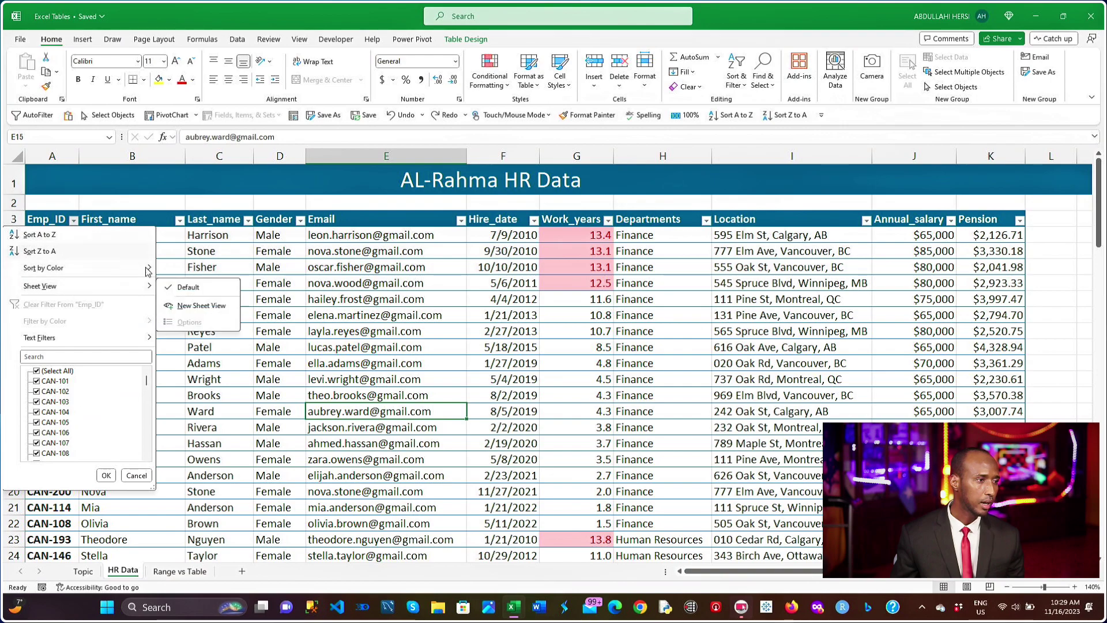
left_click(225, 293)
left_click(88, 267)
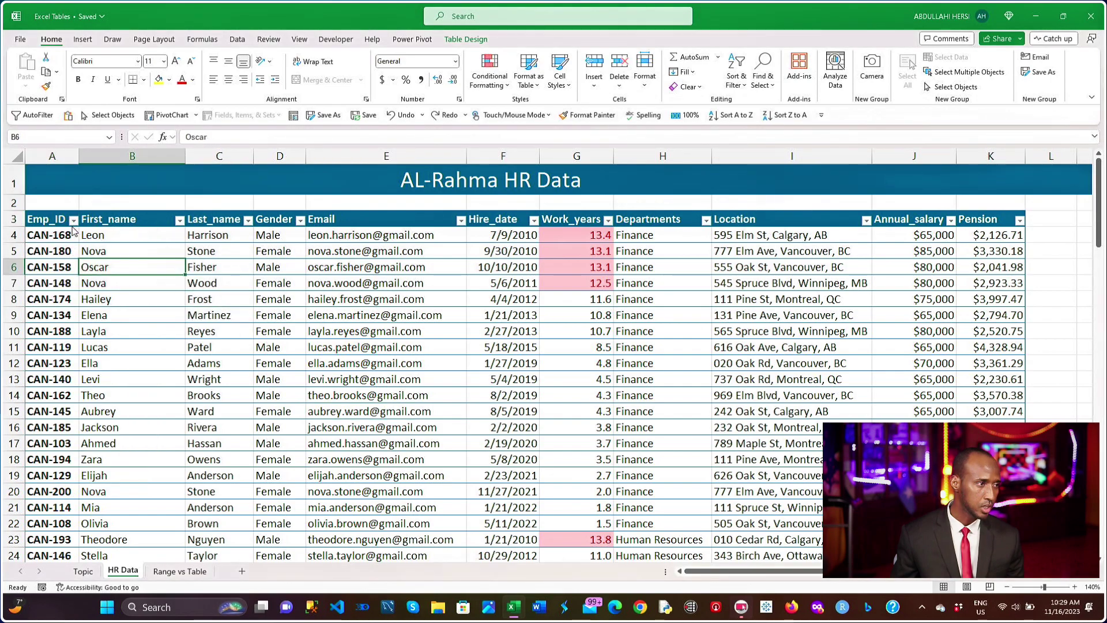
left_click(73, 221)
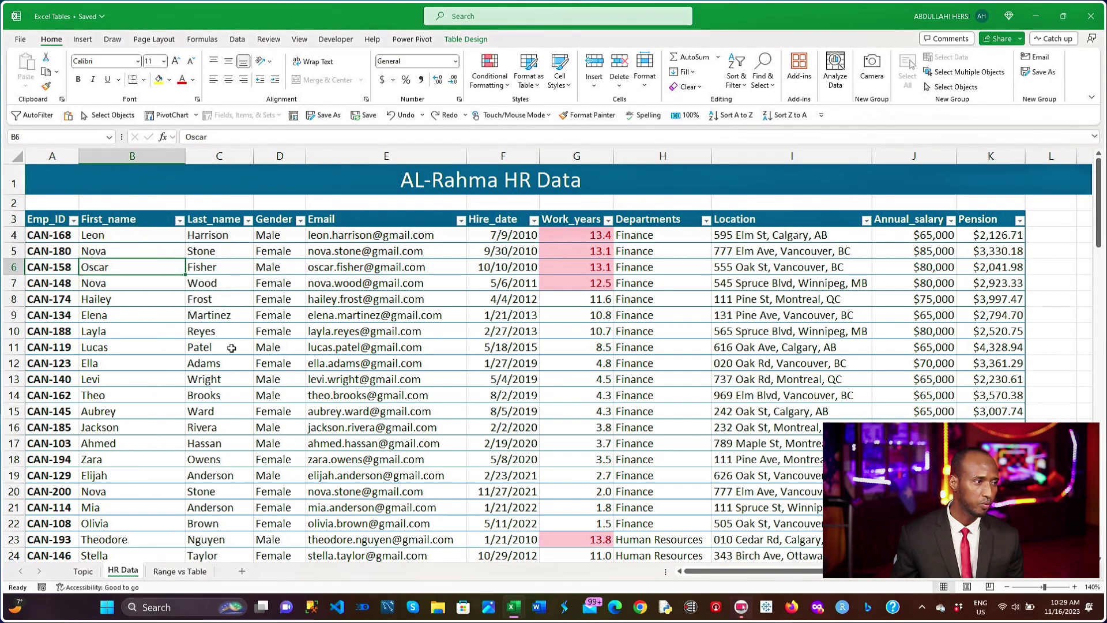
left_click(231, 354)
left_click(74, 221)
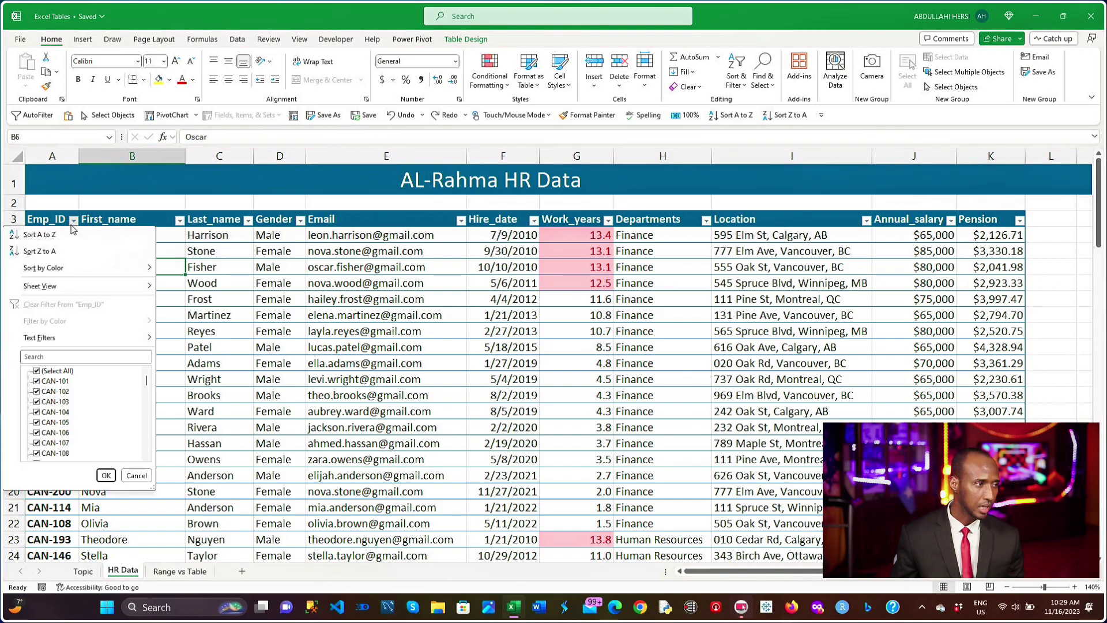
left_click(64, 220)
left_click(51, 212)
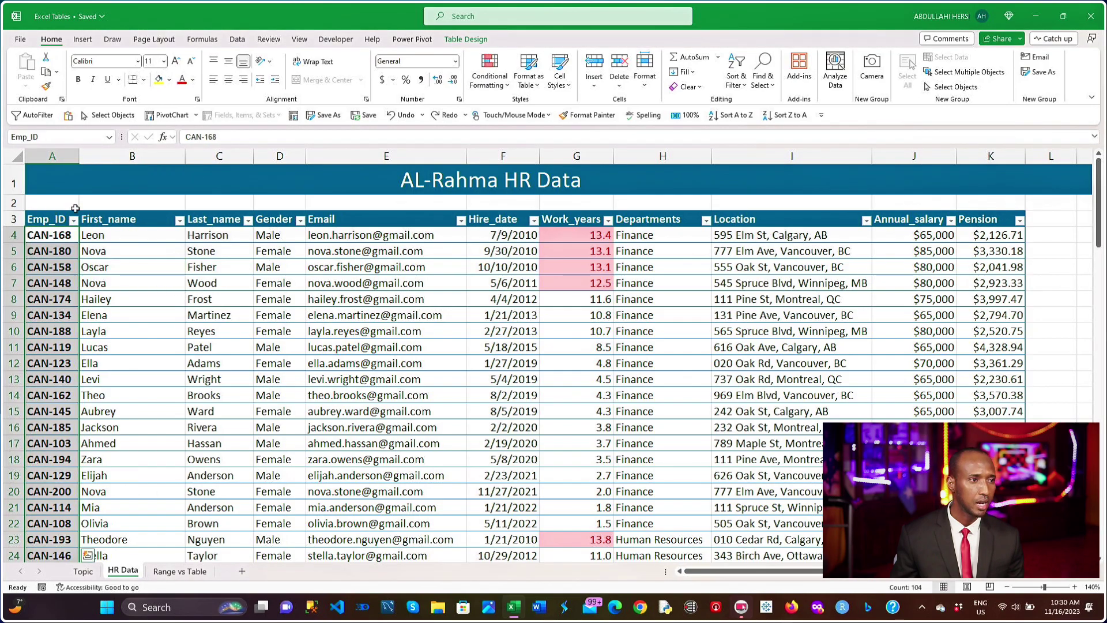
left_click(507, 90)
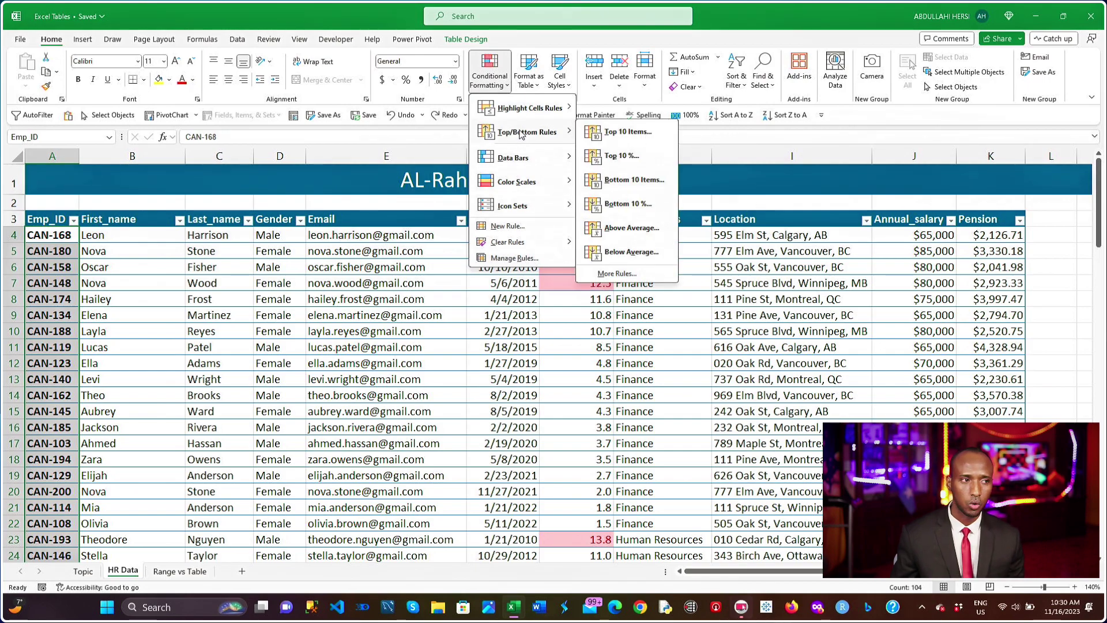
mouse_move(522, 108)
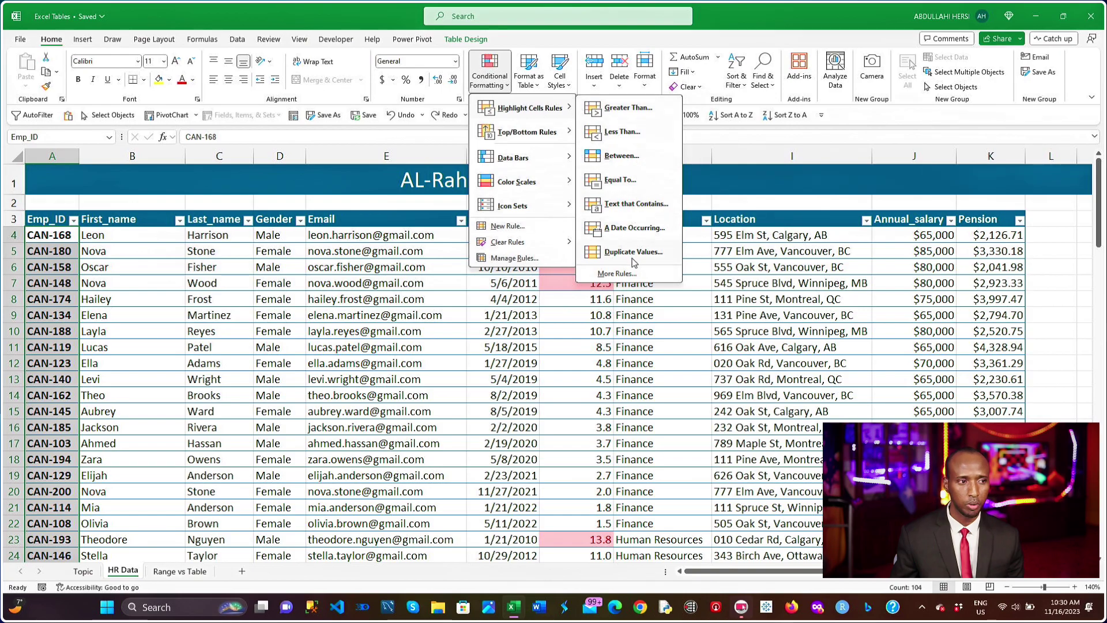
- Flag duplicate Emp_IDs with a Duplicate Values rule in light red fill
left_click(633, 253)
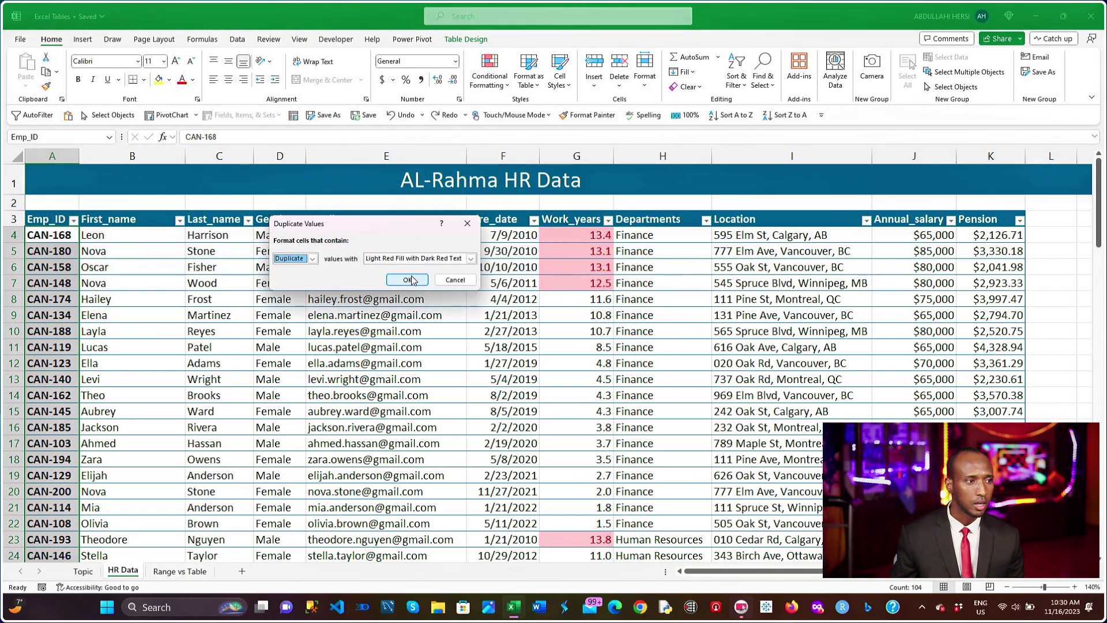
left_click(407, 279)
scroll(144, 449, "down", 2)
scroll(145, 448, "down", 10)
scroll(145, 449, "down", 11)
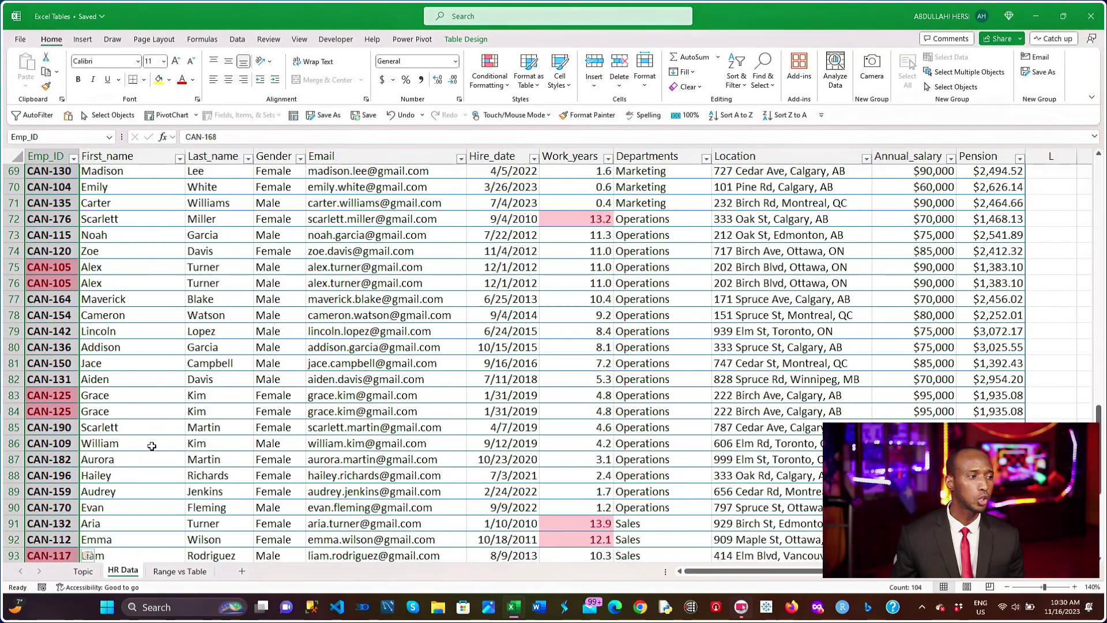
scroll(149, 444, "down", 1)
scroll(151, 442, "down", 1)
scroll(153, 440, "up", 2)
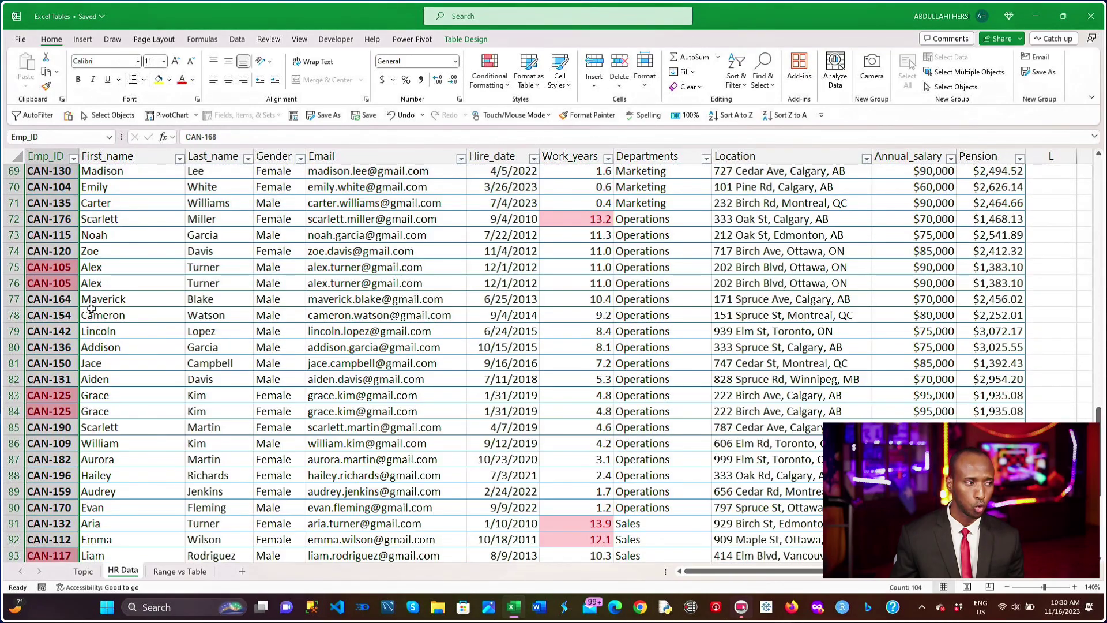
- Inspect the two duplicate CAN-105 rows, then return to the top of the table
left_click(119, 333)
left_click_drag(47, 268, 354, 285)
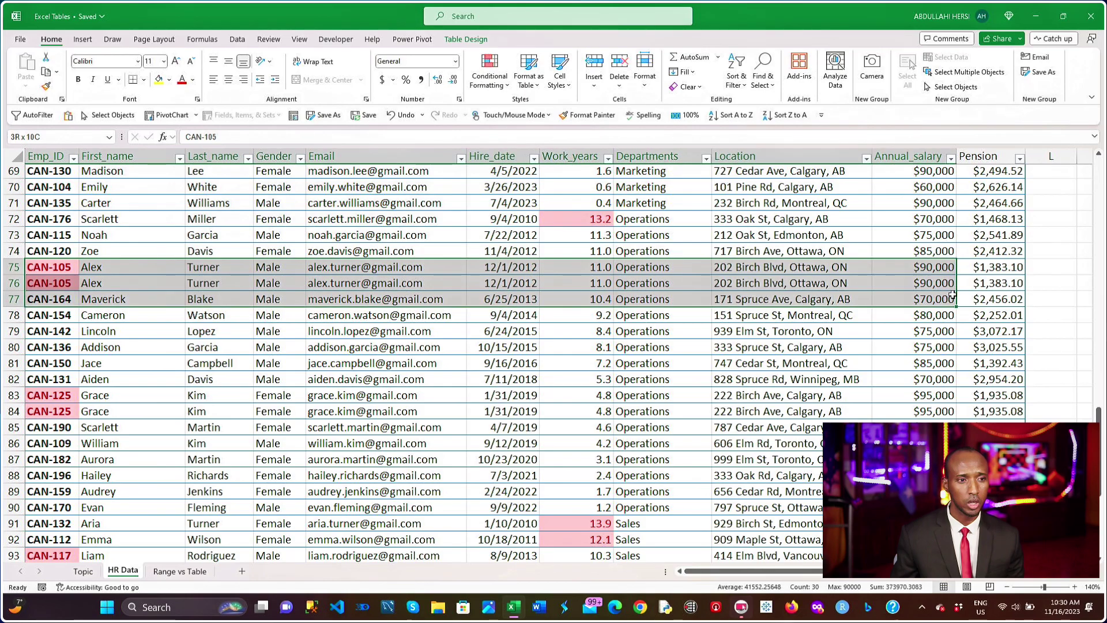
left_click_drag(354, 286, 998, 285)
left_click(576, 363)
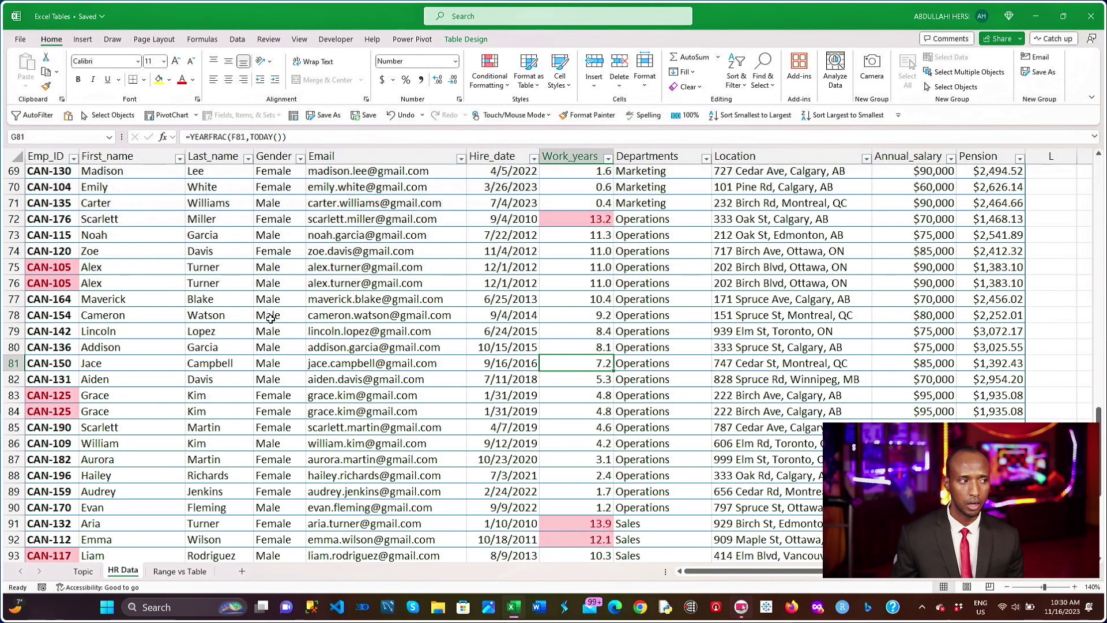
scroll(51, 308, "up", 4)
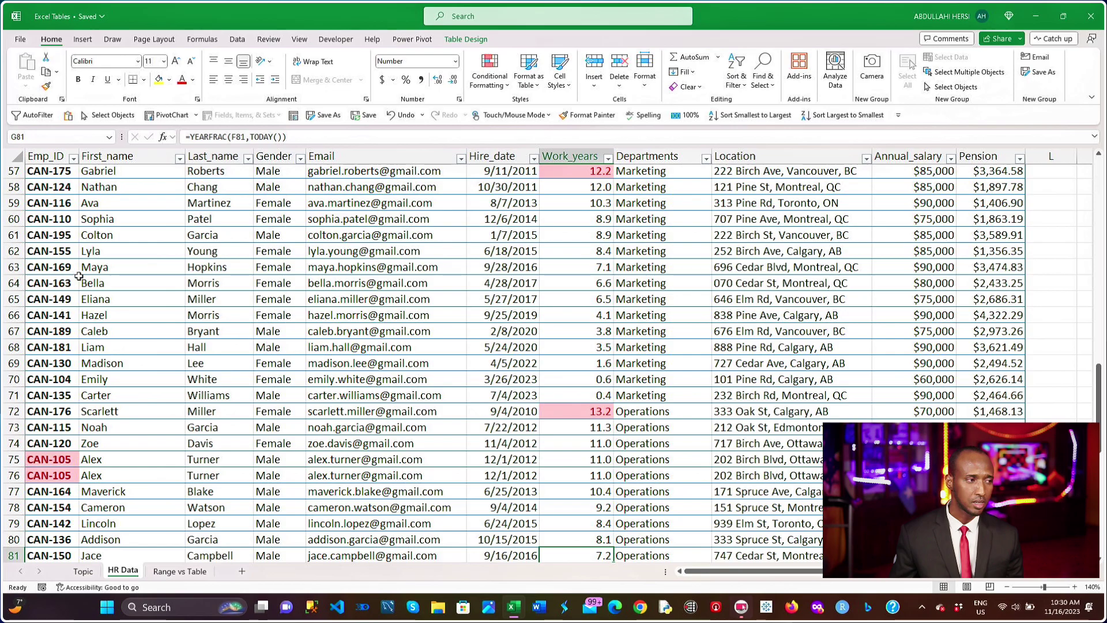
scroll(51, 242, "up", 4)
scroll(51, 218, "up", 14)
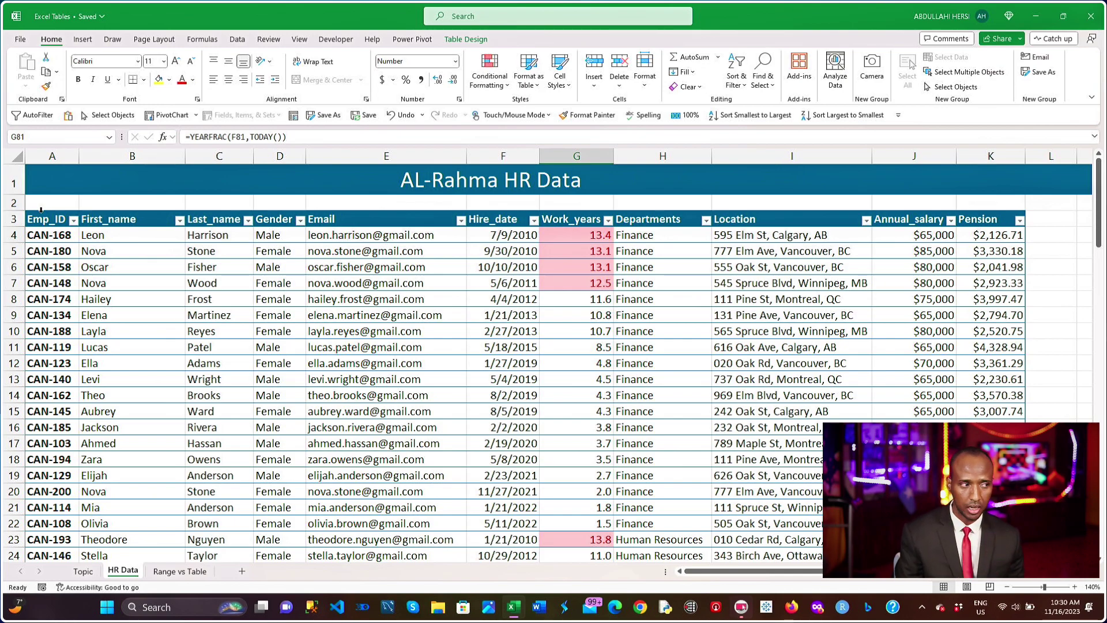
- Select every Emp_ID value in HR_tbl and show the Table Design tools
left_click(34, 237)
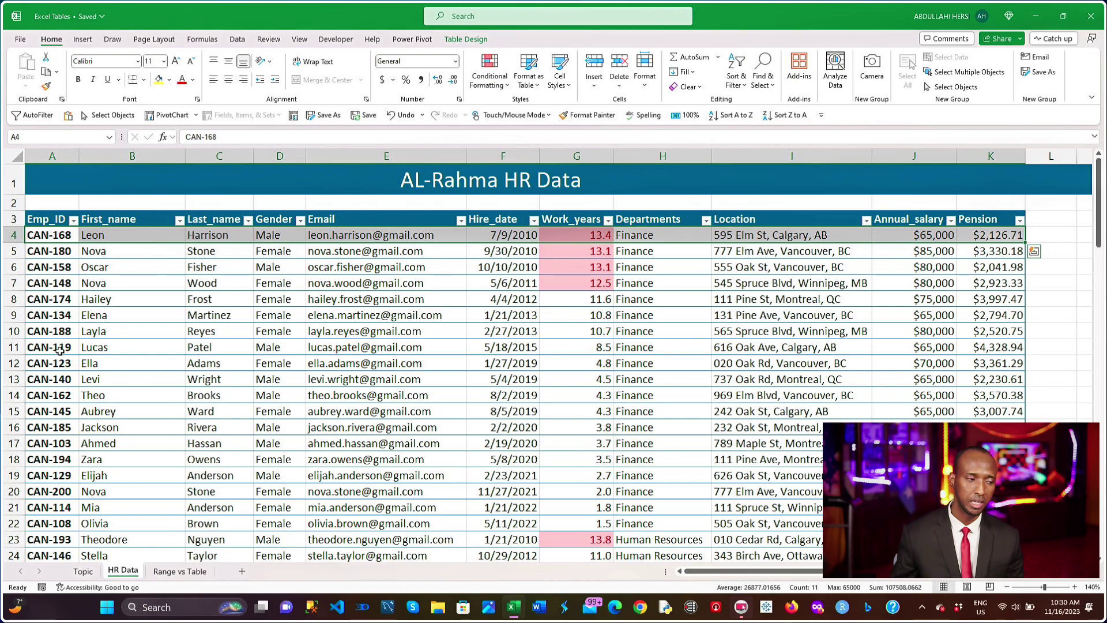
scroll(107, 427, "down", 6)
scroll(106, 427, "down", 6)
scroll(106, 427, "down", 6)
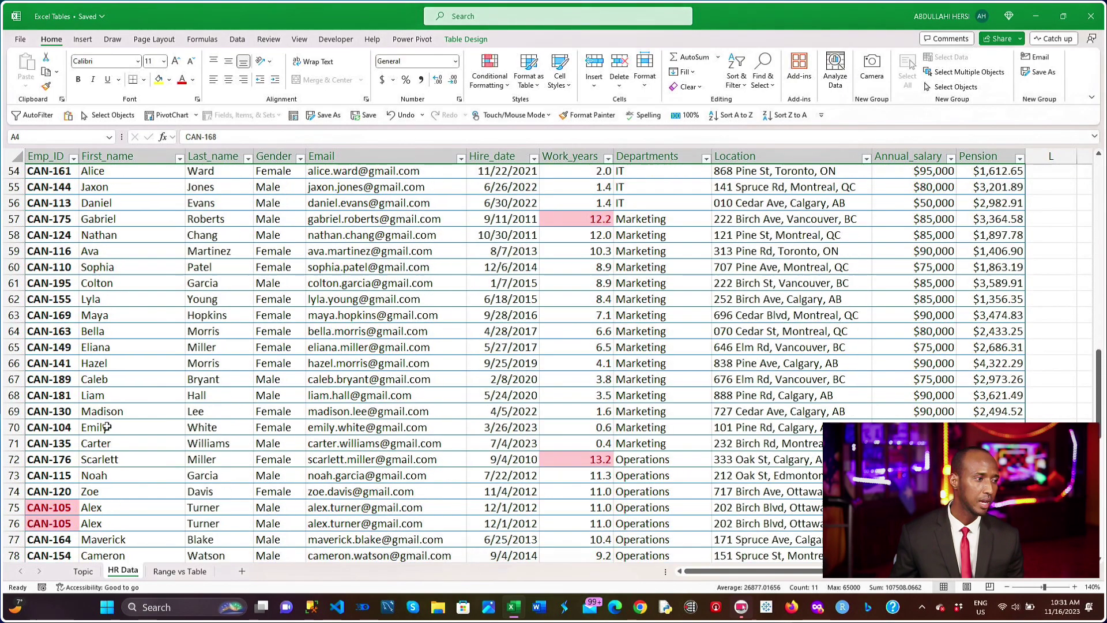
scroll(107, 427, "down", 5)
scroll(107, 426, "down", 1)
scroll(51, 473, "down", 4)
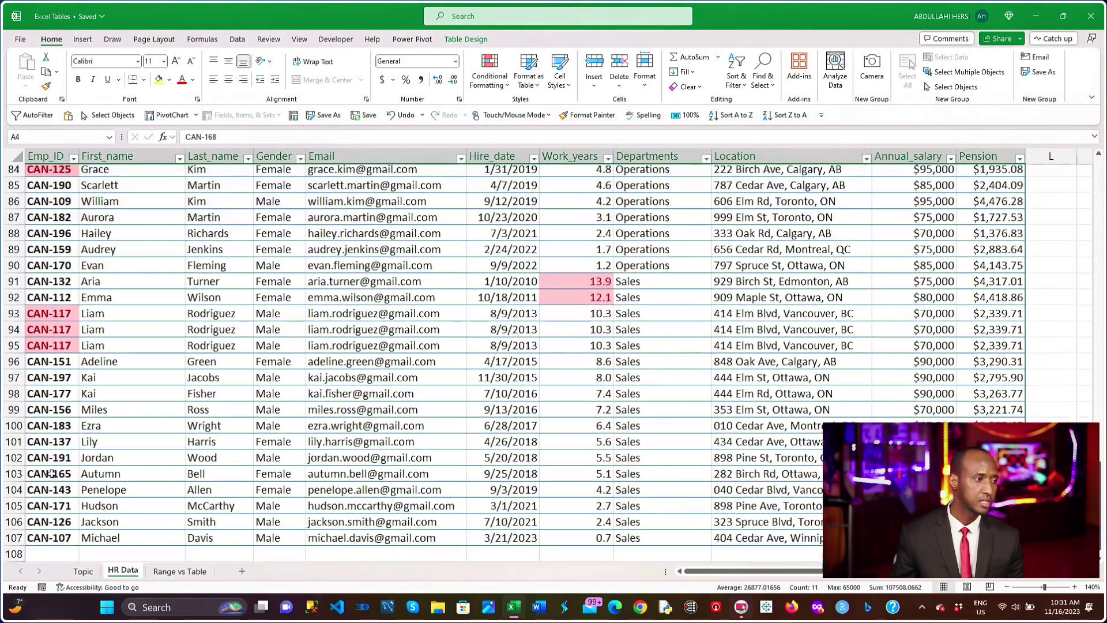
scroll(51, 473, "up", 7)
scroll(51, 473, "up", 13)
scroll(51, 461, "up", 8)
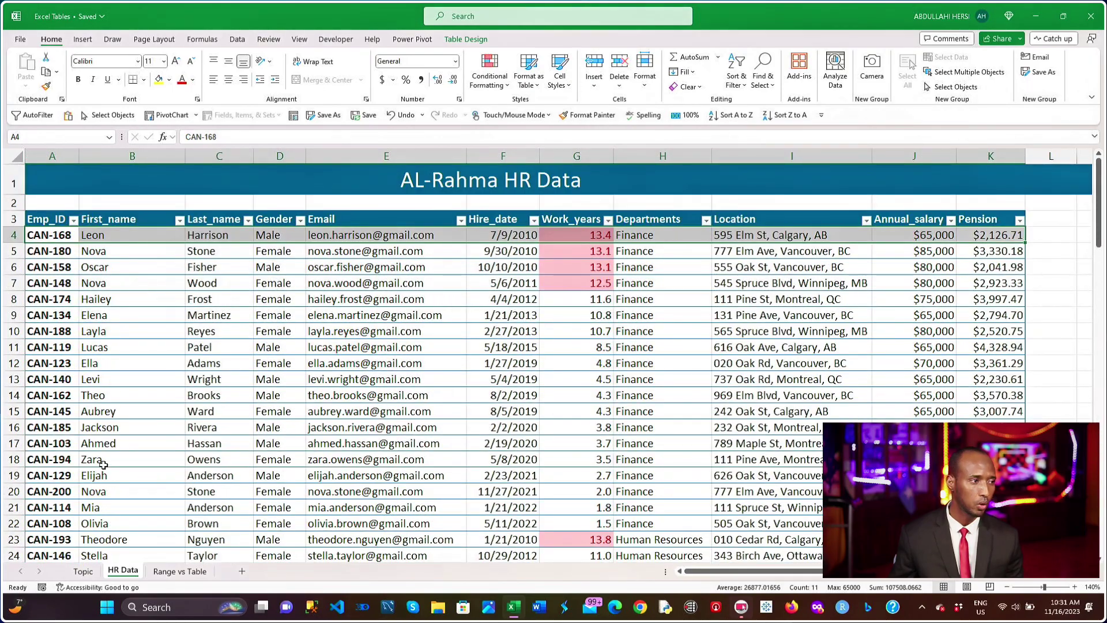
left_click(116, 349)
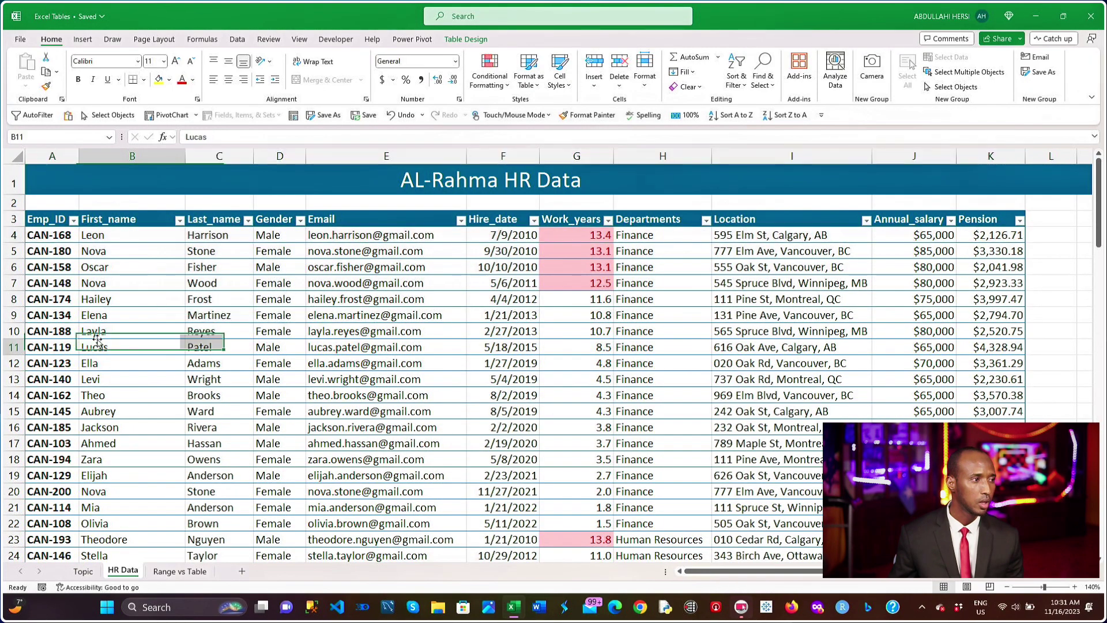
left_click(53, 211)
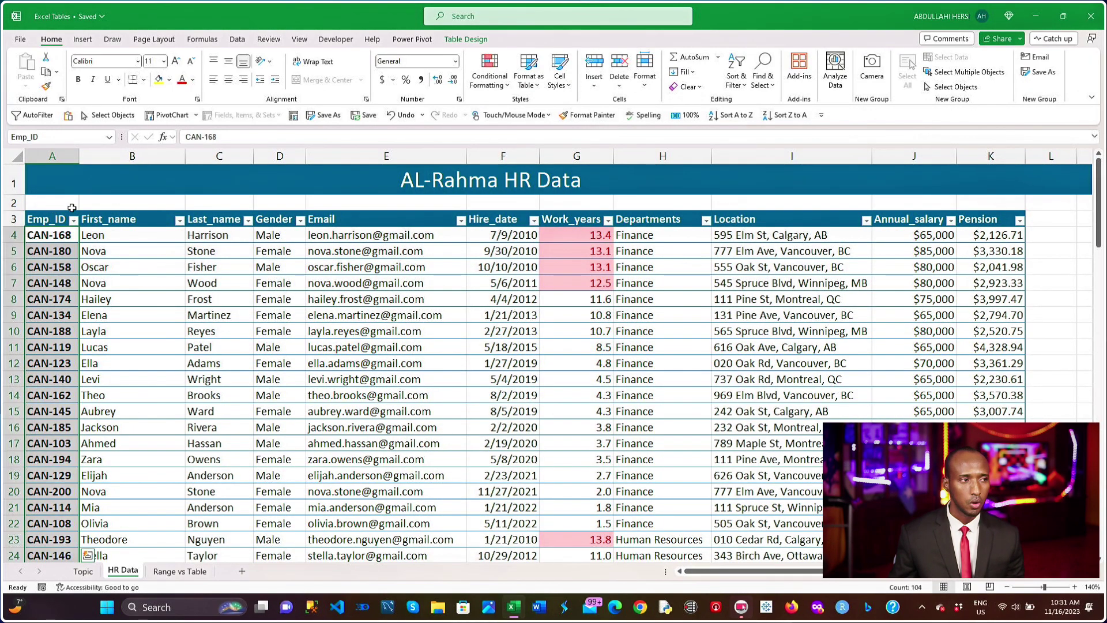
left_click(468, 39)
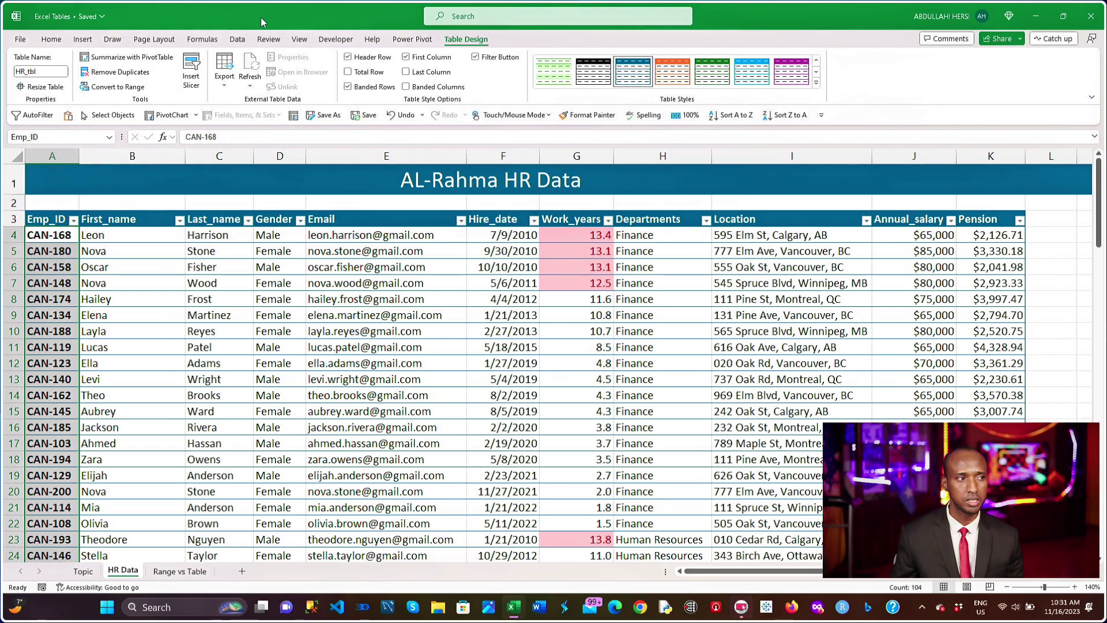
- Open Remove Duplicates for HR_tbl with every column ticked and headers recognised
left_click(238, 39)
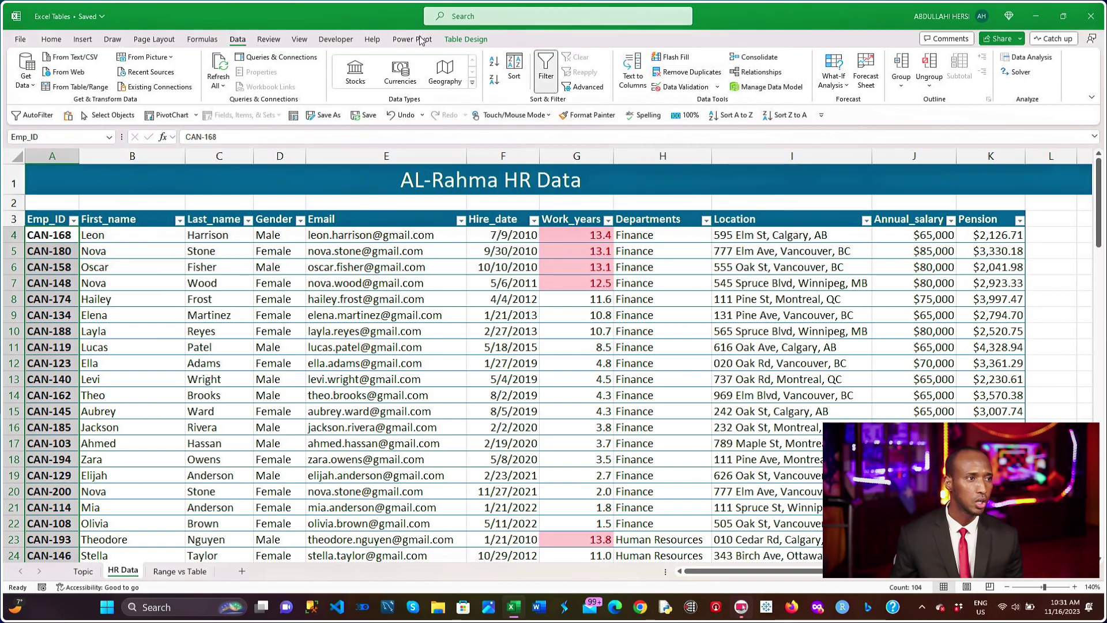
left_click(457, 39)
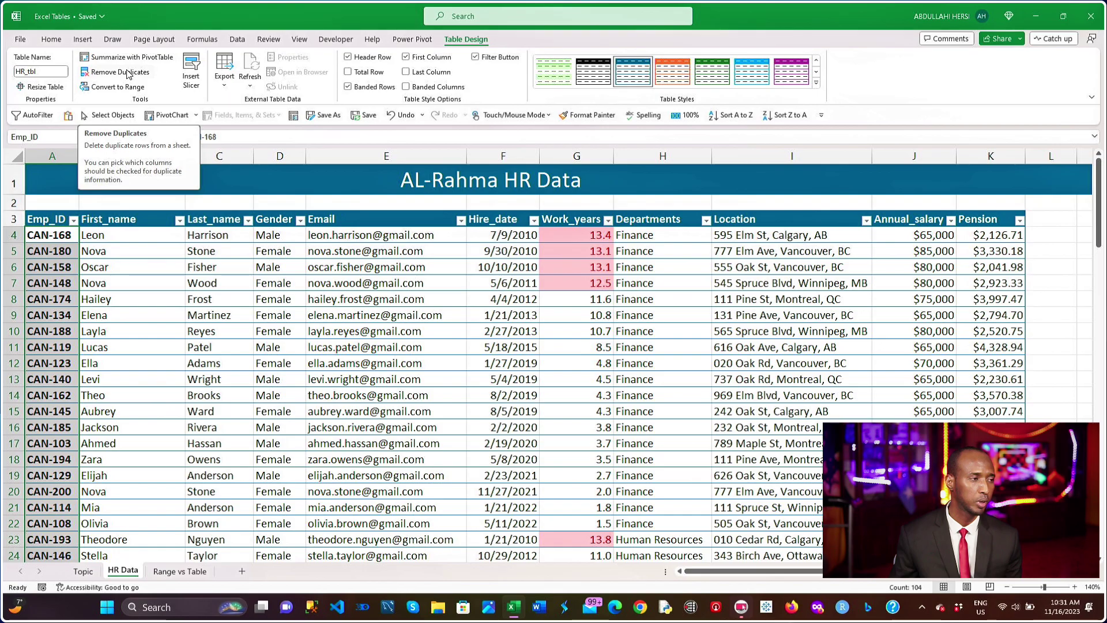
left_click(121, 72)
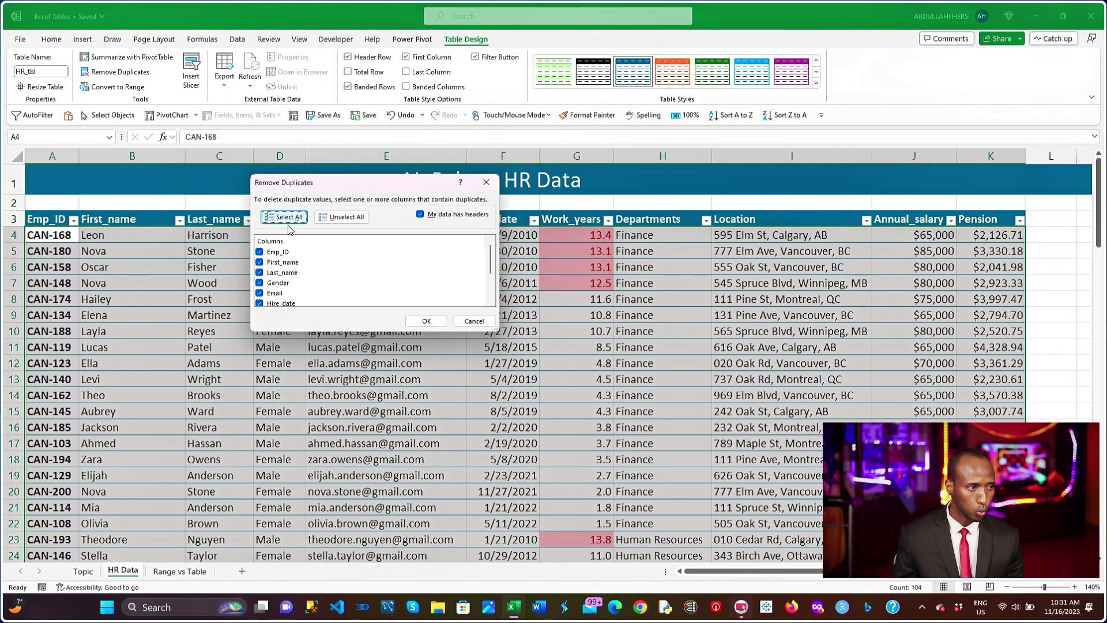
- Confirm removing the 4 duplicate employee rows and dismiss the result message
left_click(429, 322)
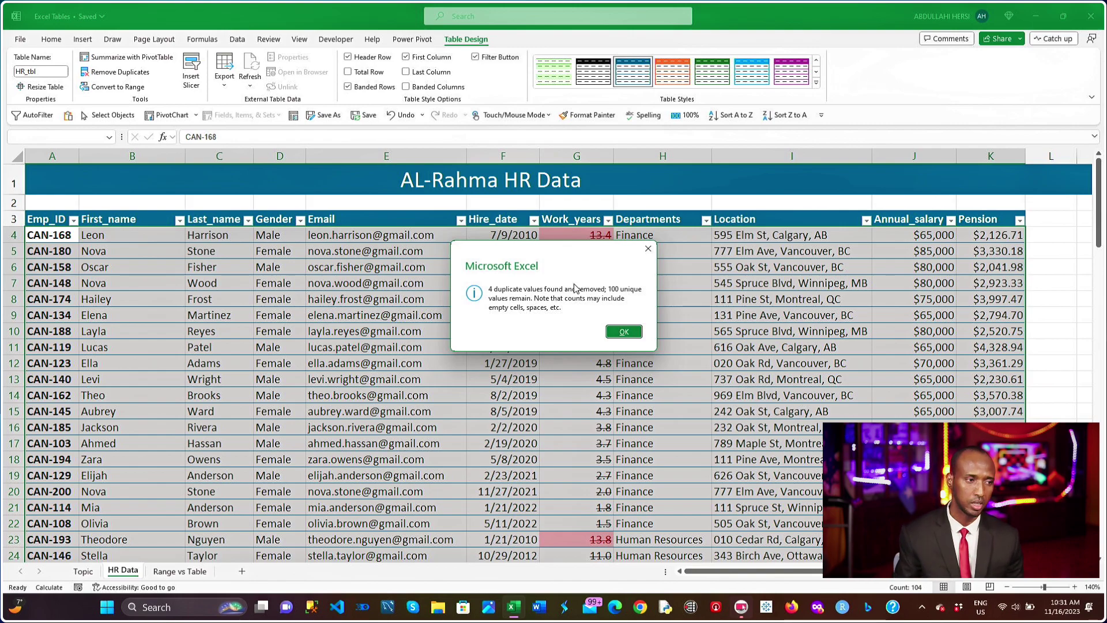
left_click(623, 331)
left_click(92, 315)
- Scroll through HR_tbl to check the 100 unique records now end at row 103
scroll(35, 315, "down", 7)
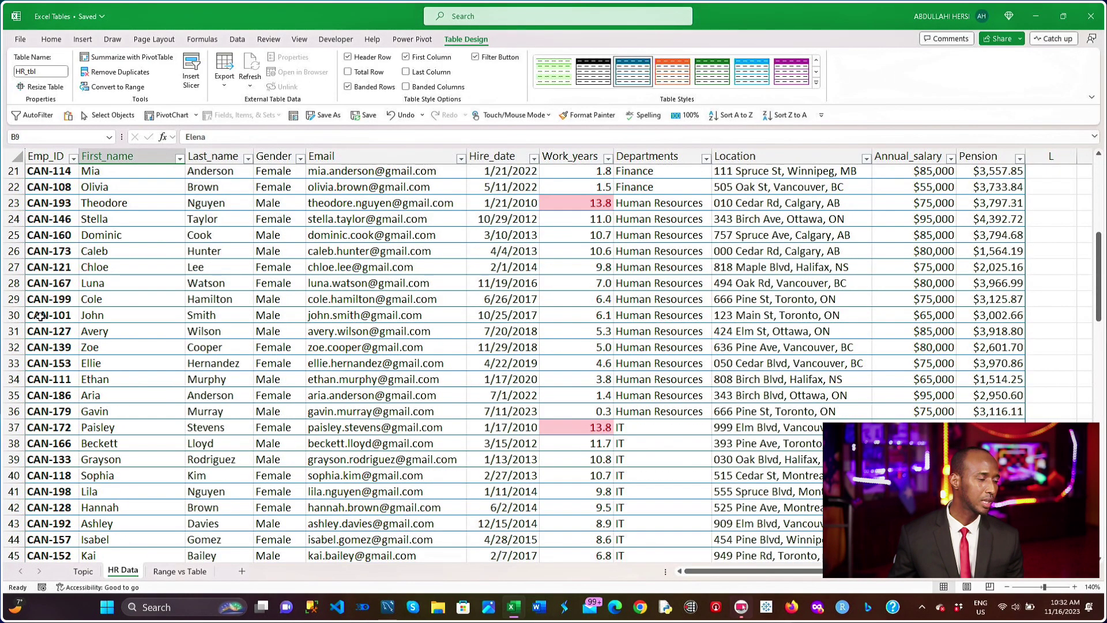
scroll(38, 315, "down", 7)
scroll(40, 316, "down", 8)
scroll(44, 317, "down", 4)
scroll(43, 317, "down", 5)
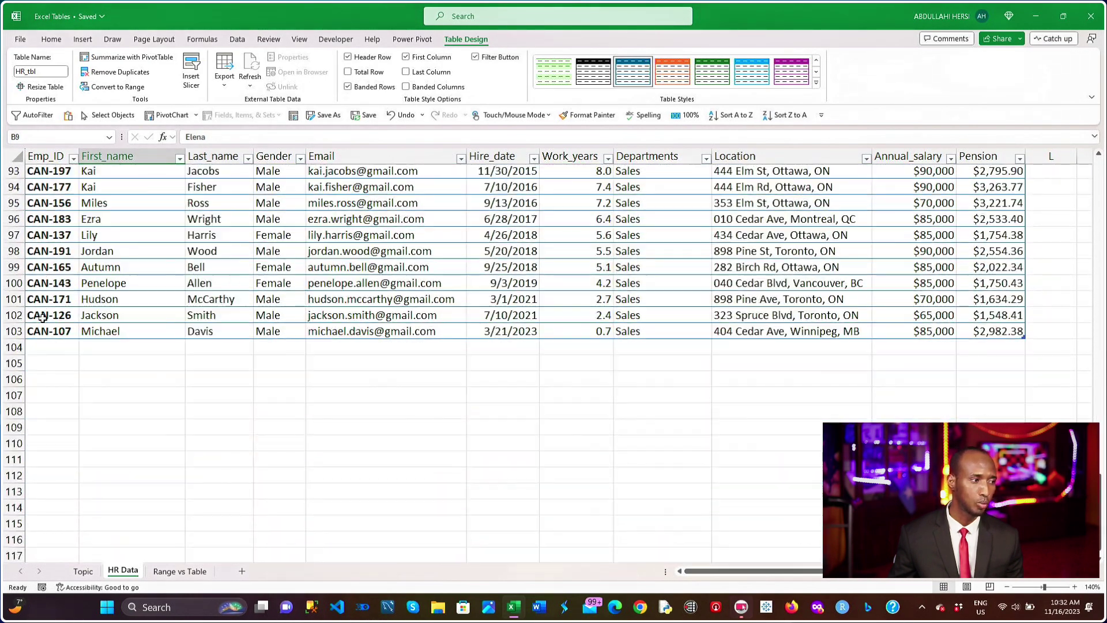
scroll(45, 317, "up", 7)
scroll(46, 317, "up", 3)
scroll(49, 317, "up", 11)
scroll(49, 316, "up", 10)
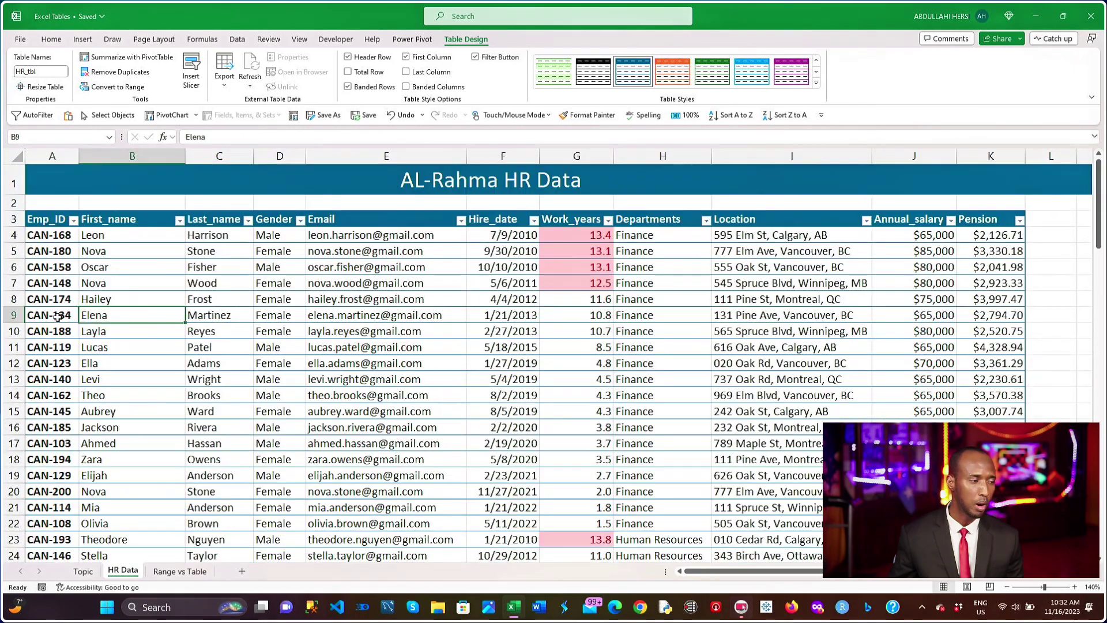
left_click(58, 282)
left_click(77, 364)
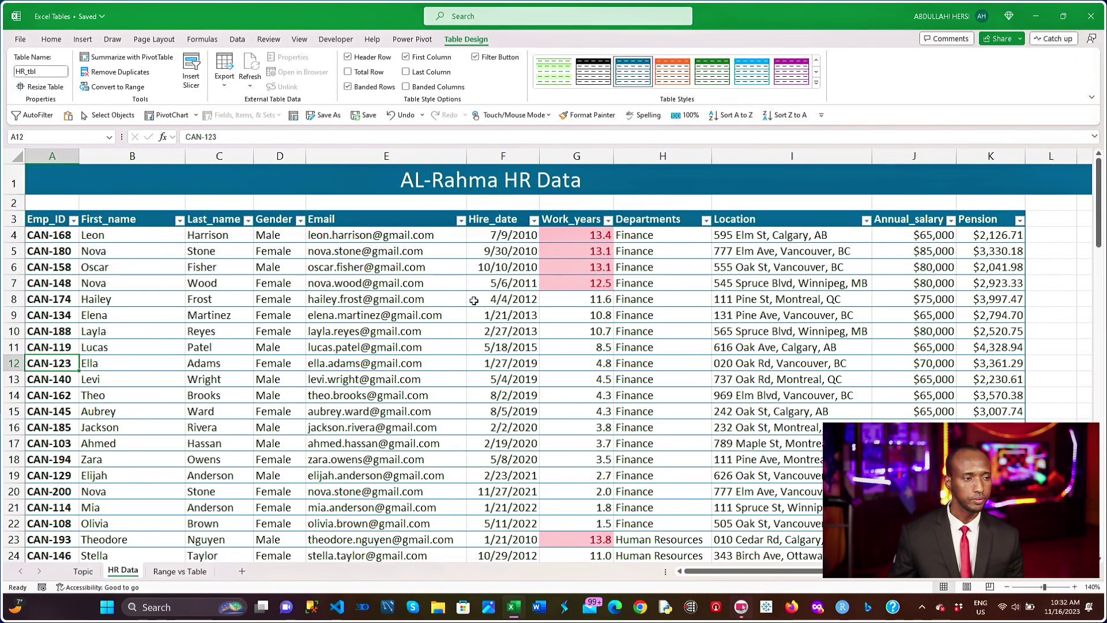
left_click(544, 327)
left_click(69, 263)
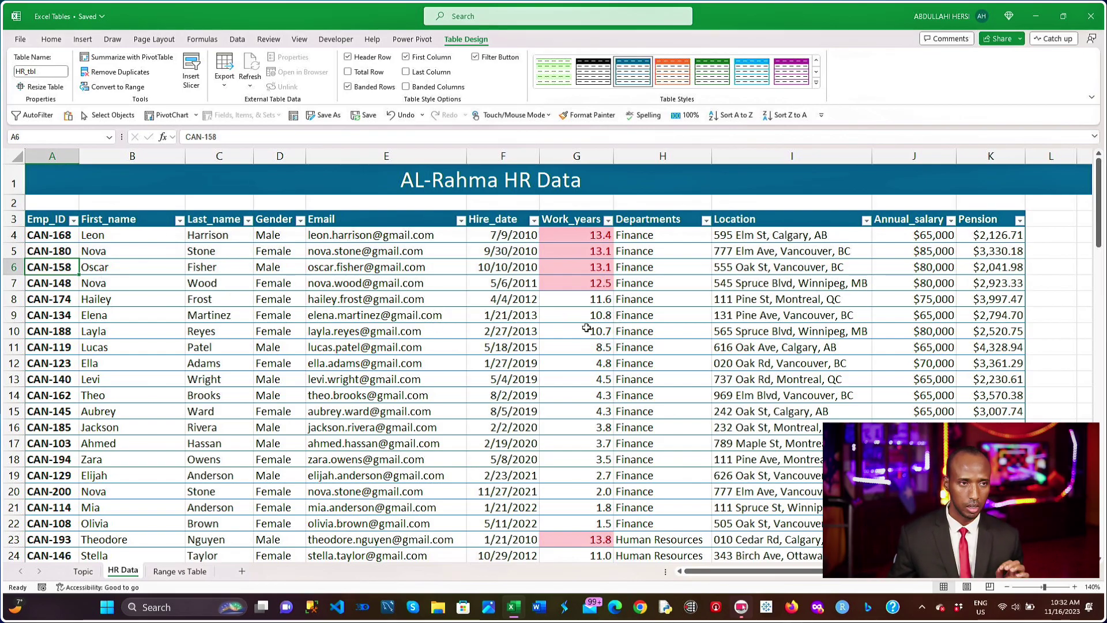
left_click(570, 320)
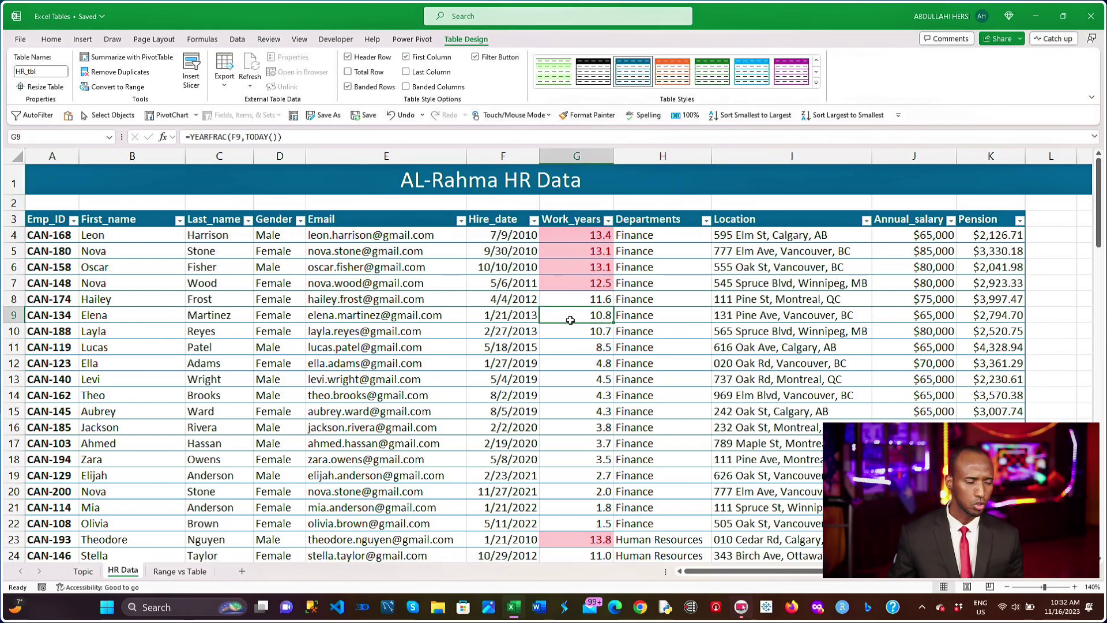
scroll(570, 320, "down", 3)
scroll(571, 320, "up", 1)
scroll(571, 320, "down", 4)
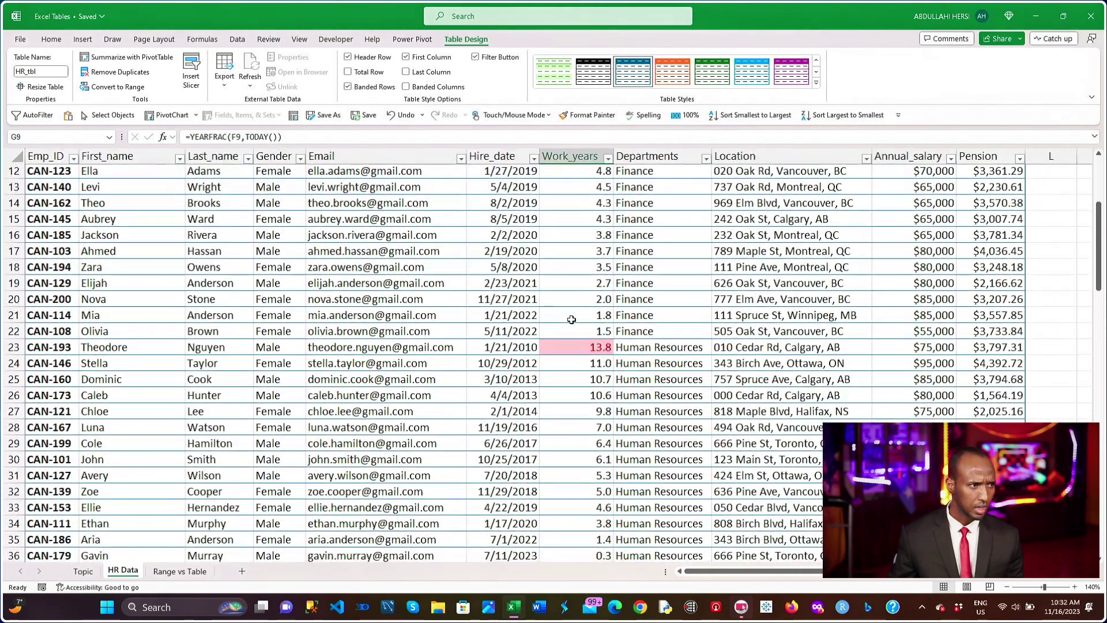
scroll(374, 236, "up", 3)
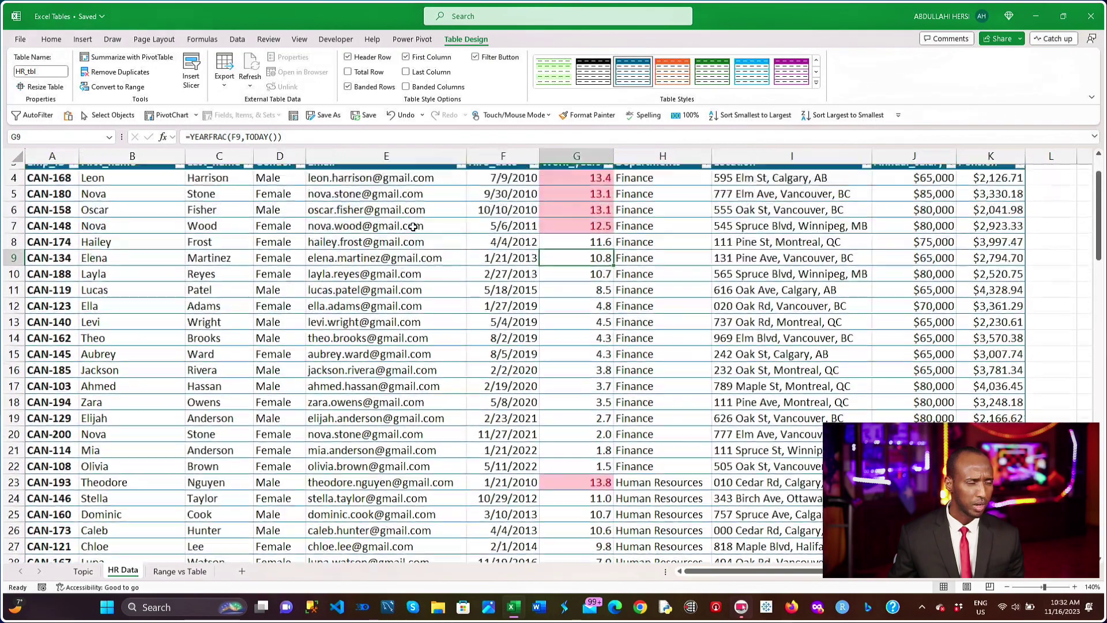
scroll(413, 227, "down", 2)
scroll(413, 227, "down", 1)
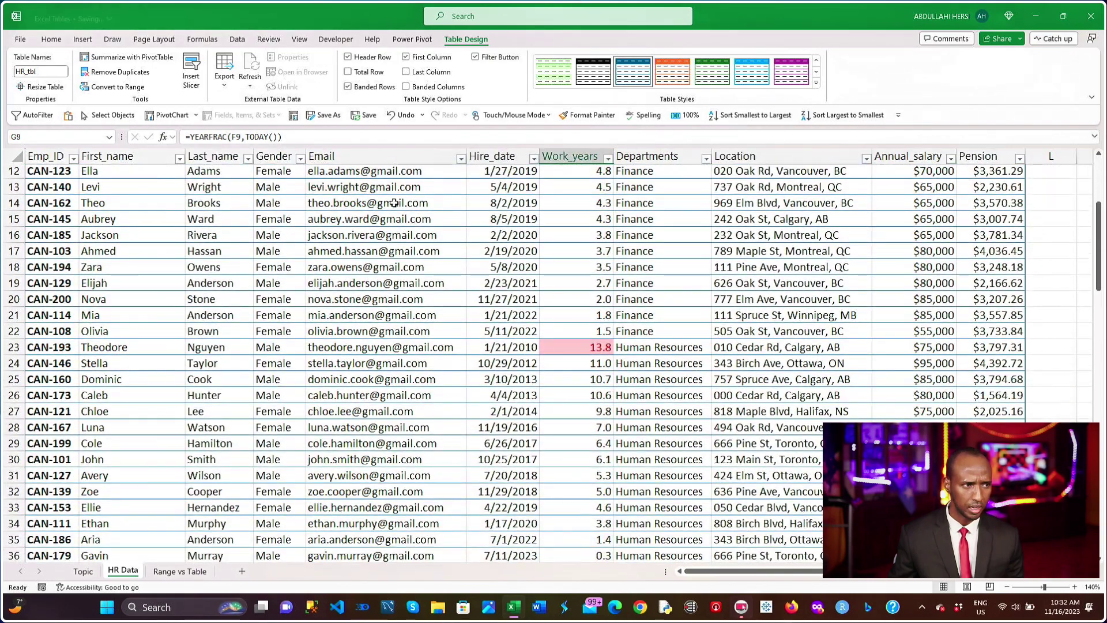
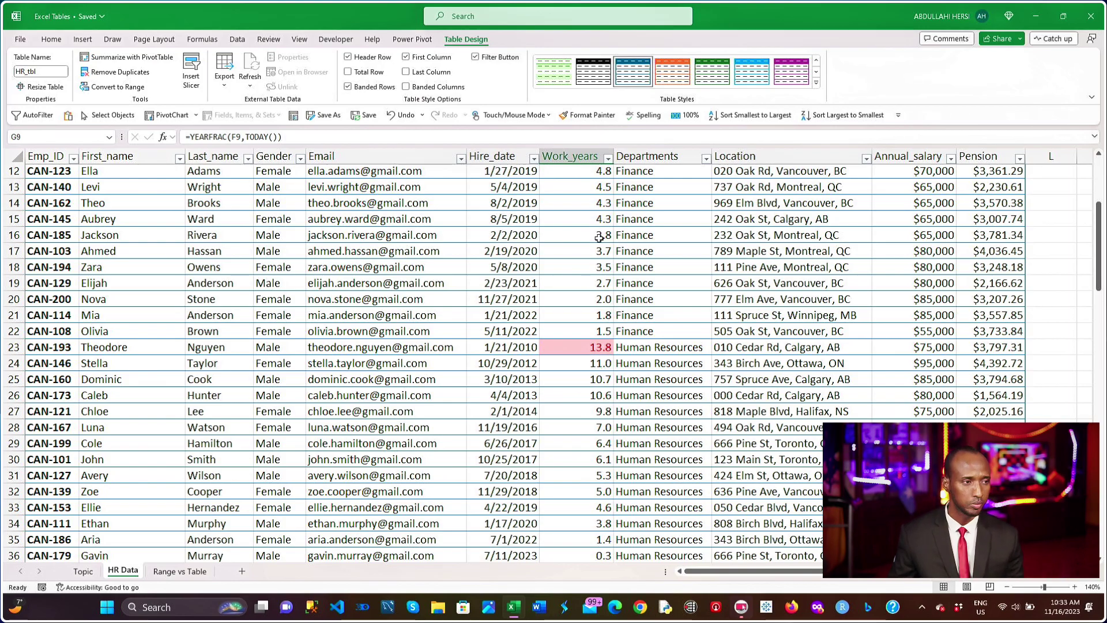
- Insert slicers for the Departments and Gender columns of the HR table
scroll(578, 273, "down", 3)
scroll(578, 274, "up", 2)
scroll(577, 273, "up", 5)
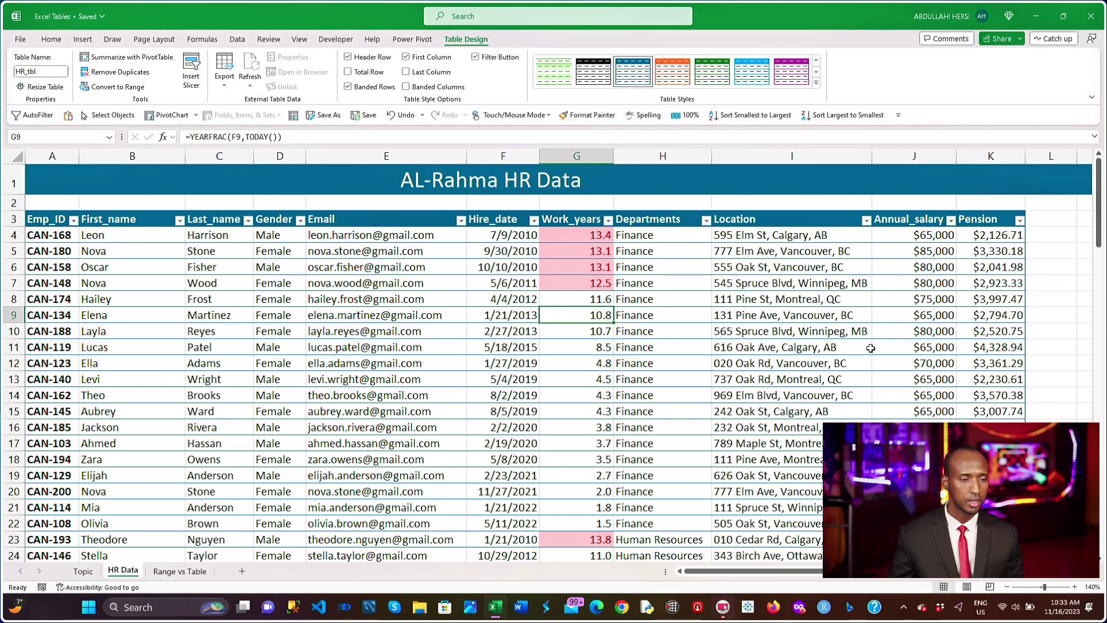
scroll(836, 328, "down", 2)
scroll(810, 306, "up", 2)
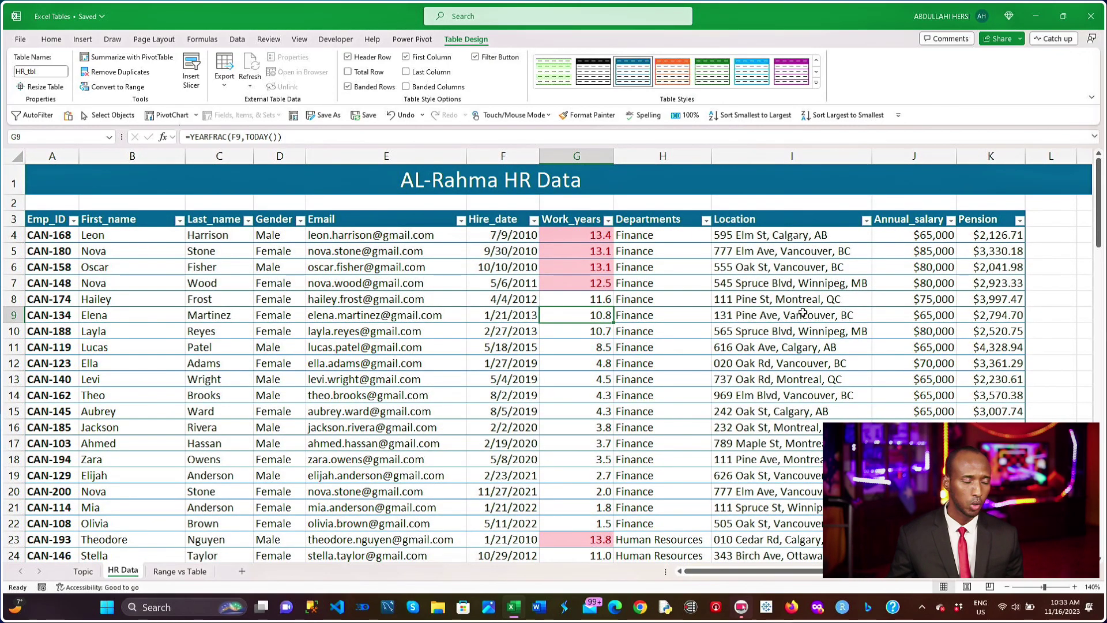
scroll(888, 341, "down", 1)
scroll(601, 370, "up", 1)
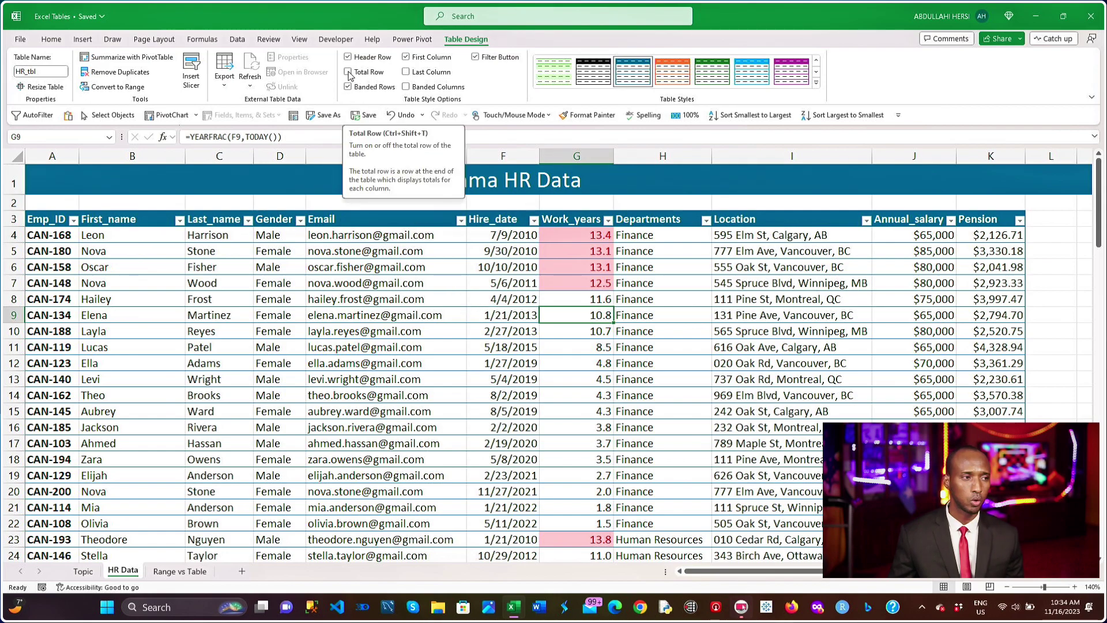
left_click(626, 379)
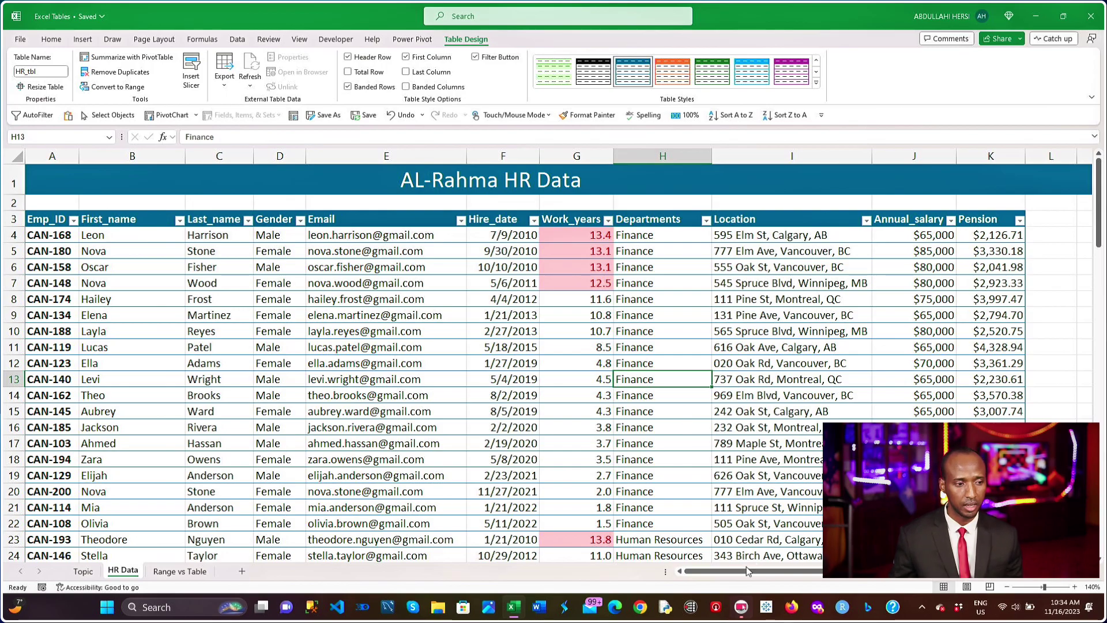
left_click_drag(748, 571, 767, 571)
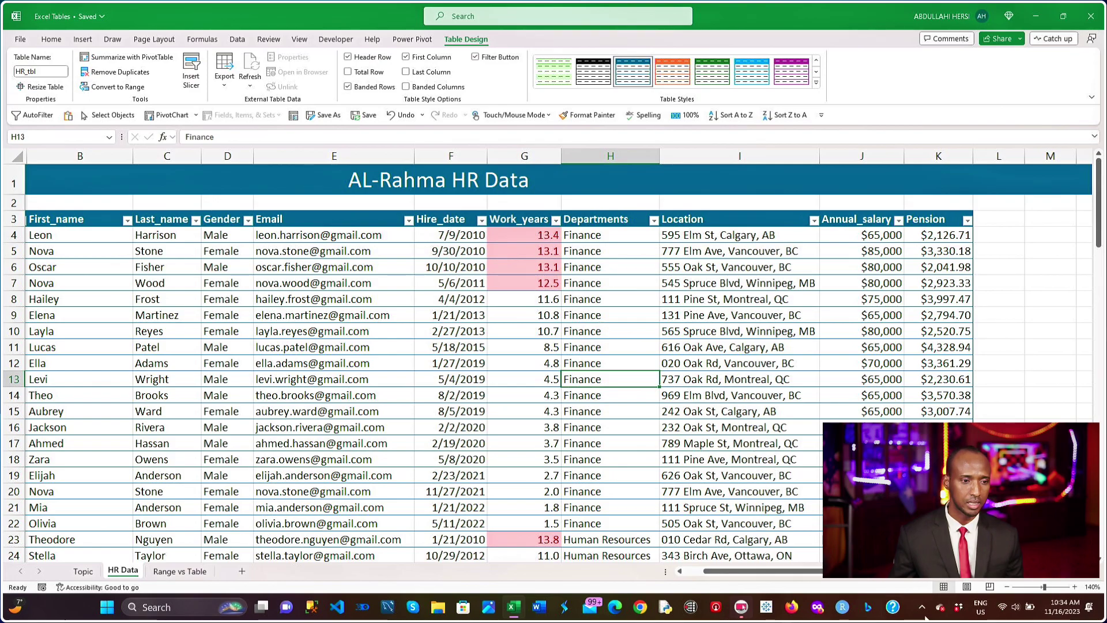
left_click_drag(750, 571, 767, 571)
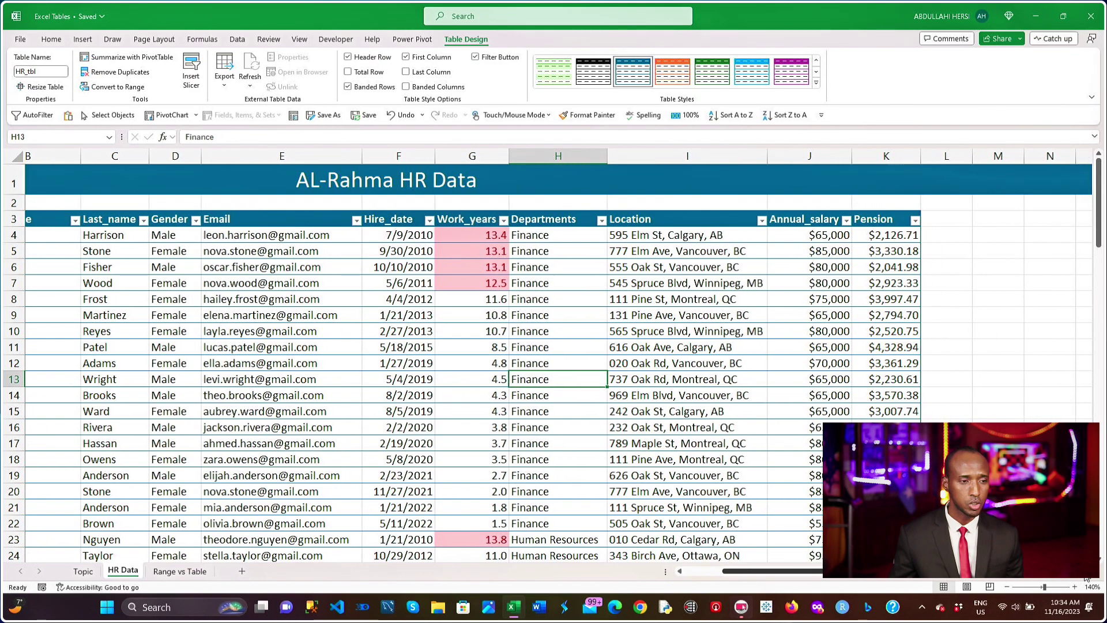
scroll(346, 256, "right", 5)
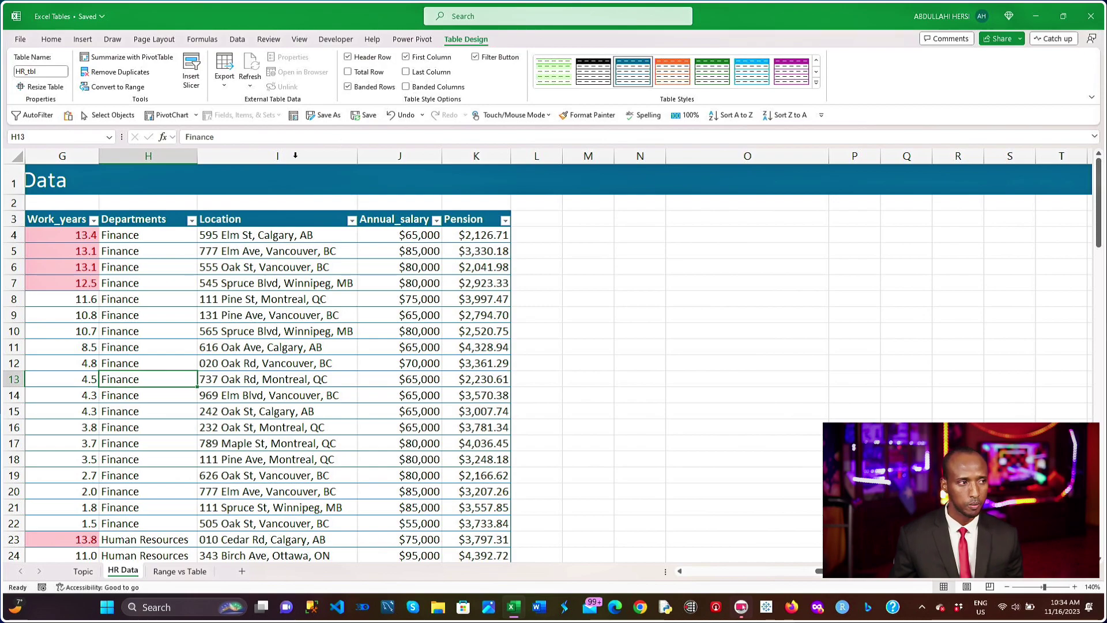
left_click(225, 347)
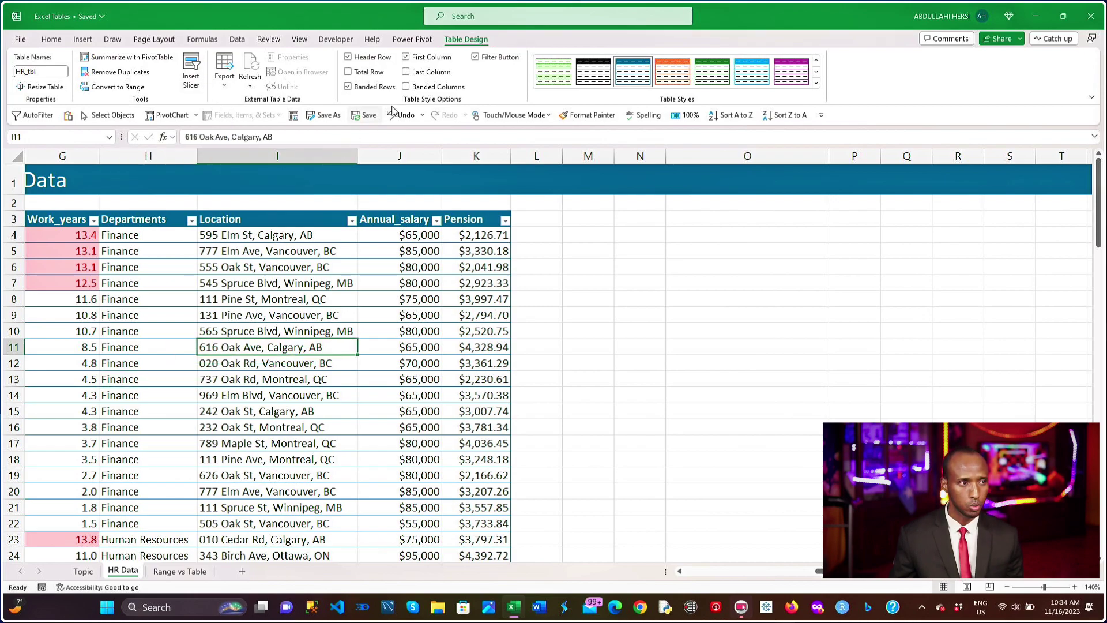
left_click(198, 65)
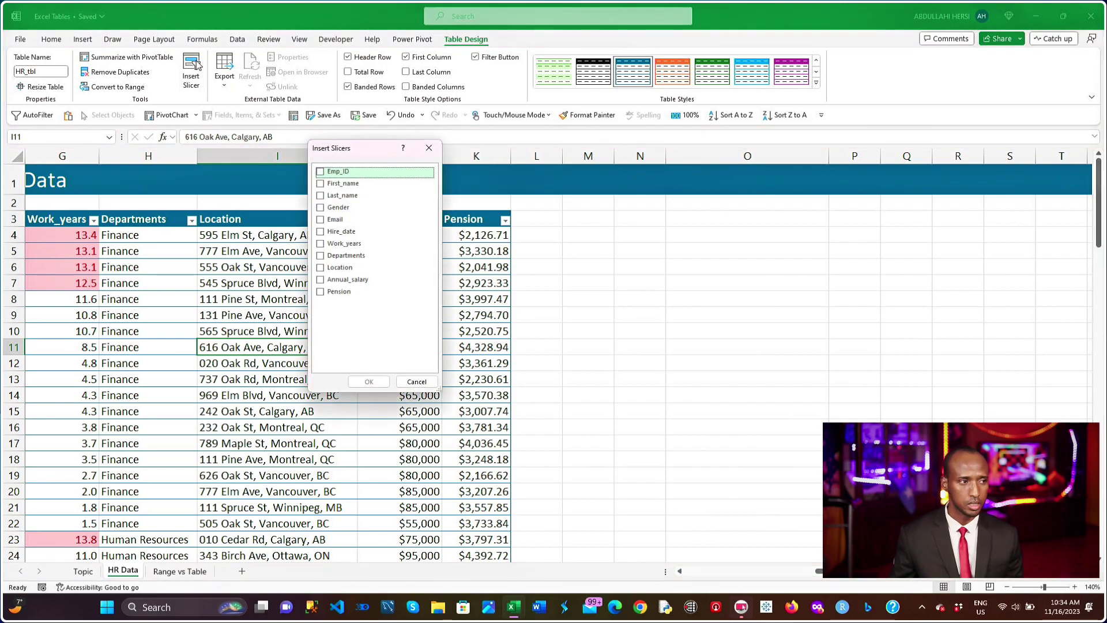
left_click(321, 256)
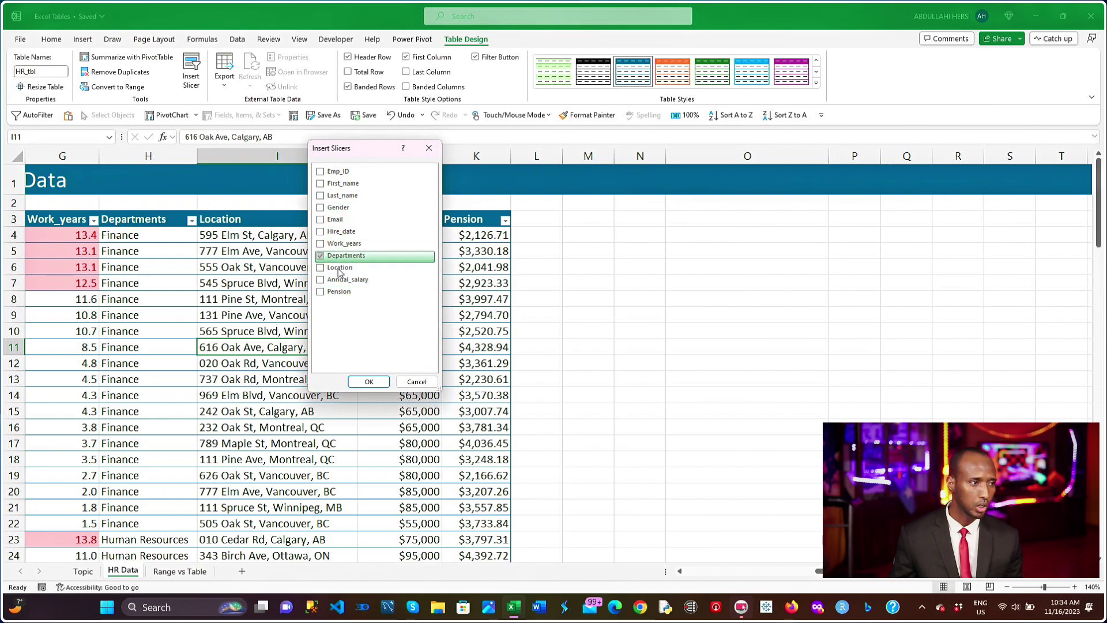
left_click(321, 207)
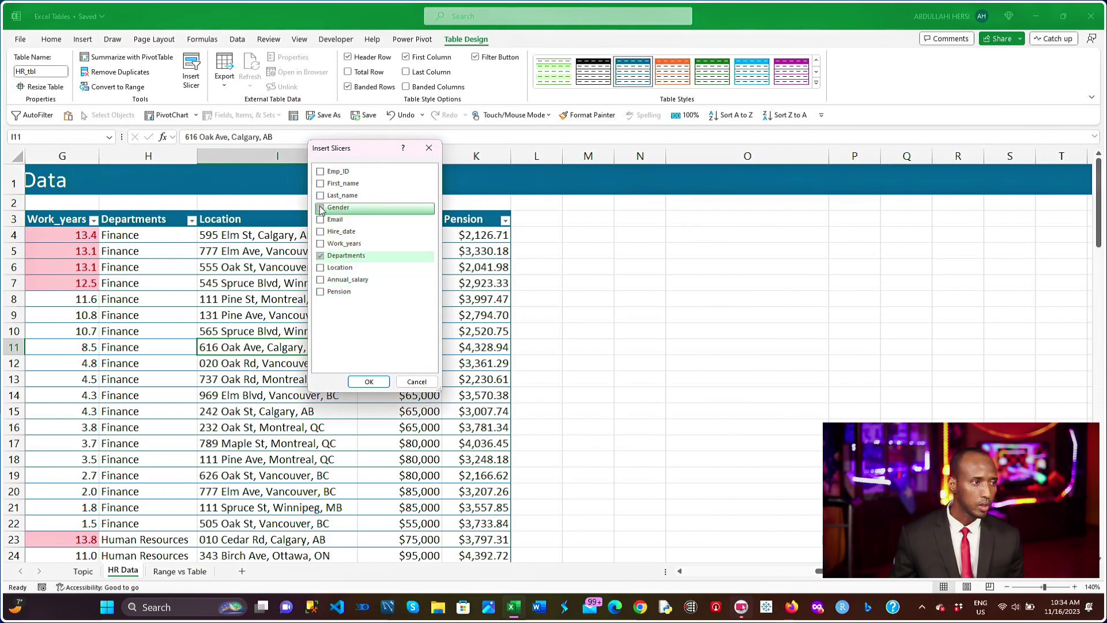
left_click(370, 382)
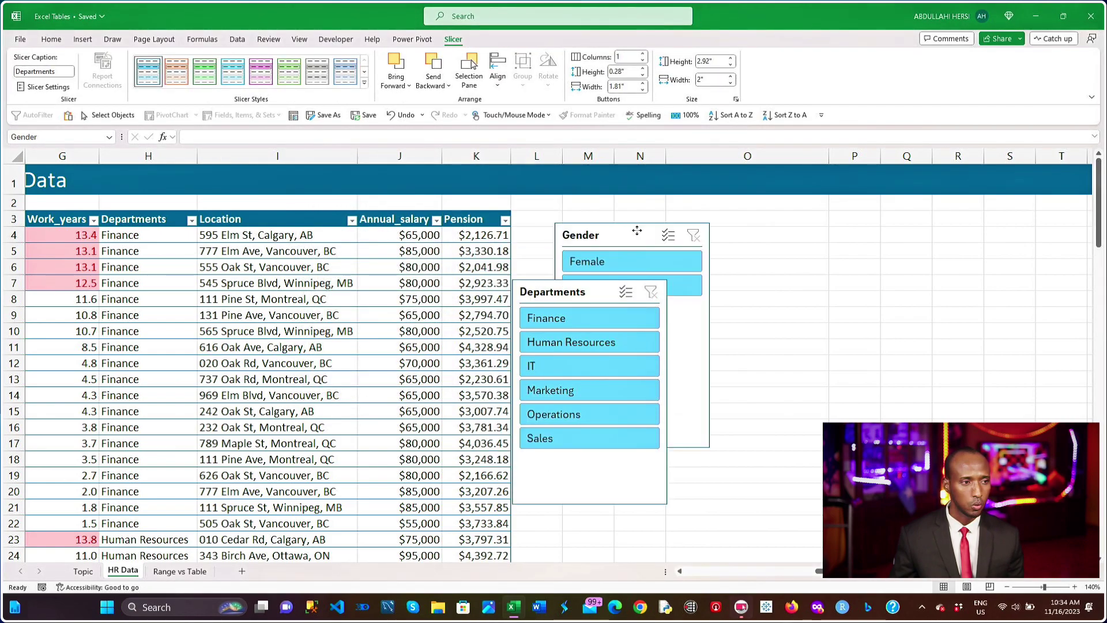
- Move the Gender slicer right of the table, shrink it, and put Departments below it
left_click_drag(548, 244, 647, 216)
mouse_move(577, 309)
left_mouse_down()
mouse_move(593, 319)
mouse_move(616, 409)
left_mouse_up()
left_click(653, 321)
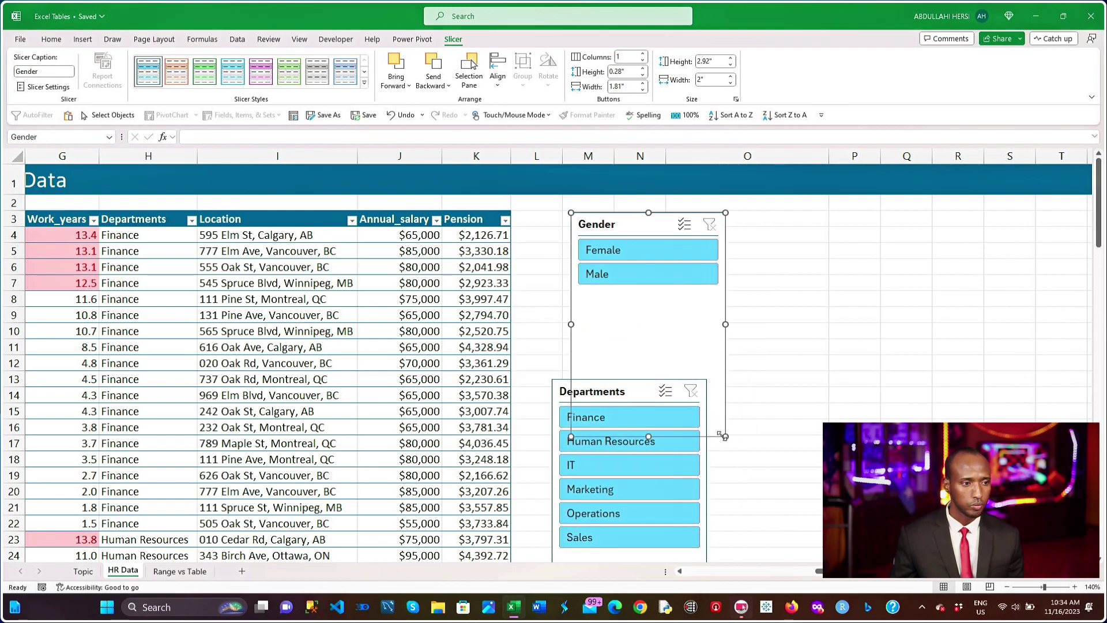
left_click_drag(720, 435, 723, 288)
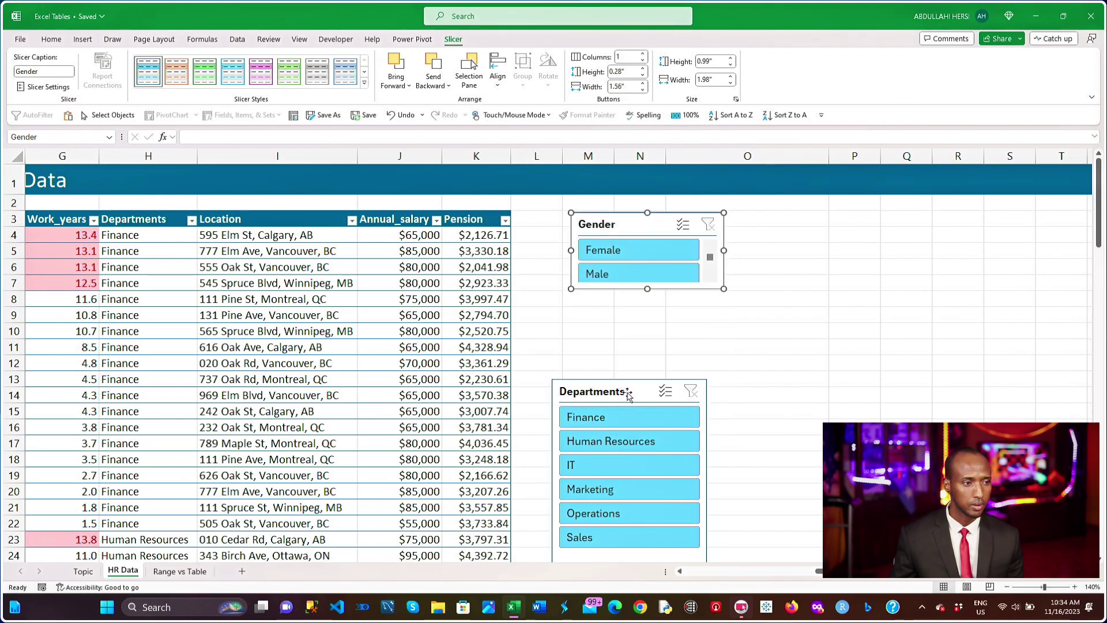
mouse_move(630, 391)
left_mouse_down()
mouse_move(661, 302)
mouse_move(663, 313)
left_mouse_up()
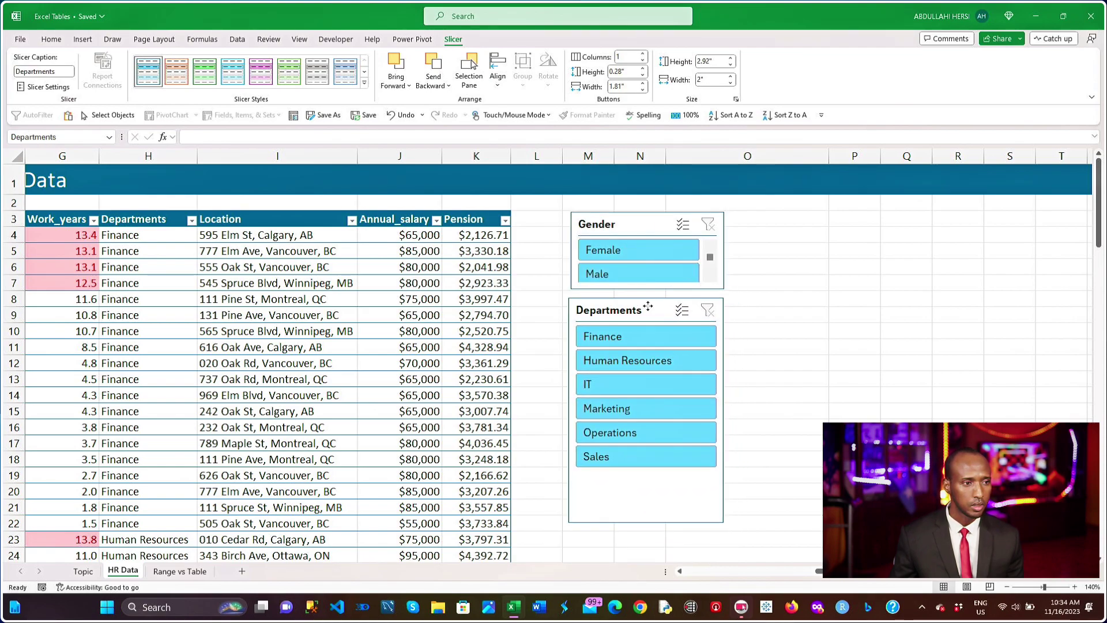
left_click(699, 289)
- Enlarge Gender to show both items, then place Departments under it, shortened to fit its buttons
scroll(711, 284, "down", 1)
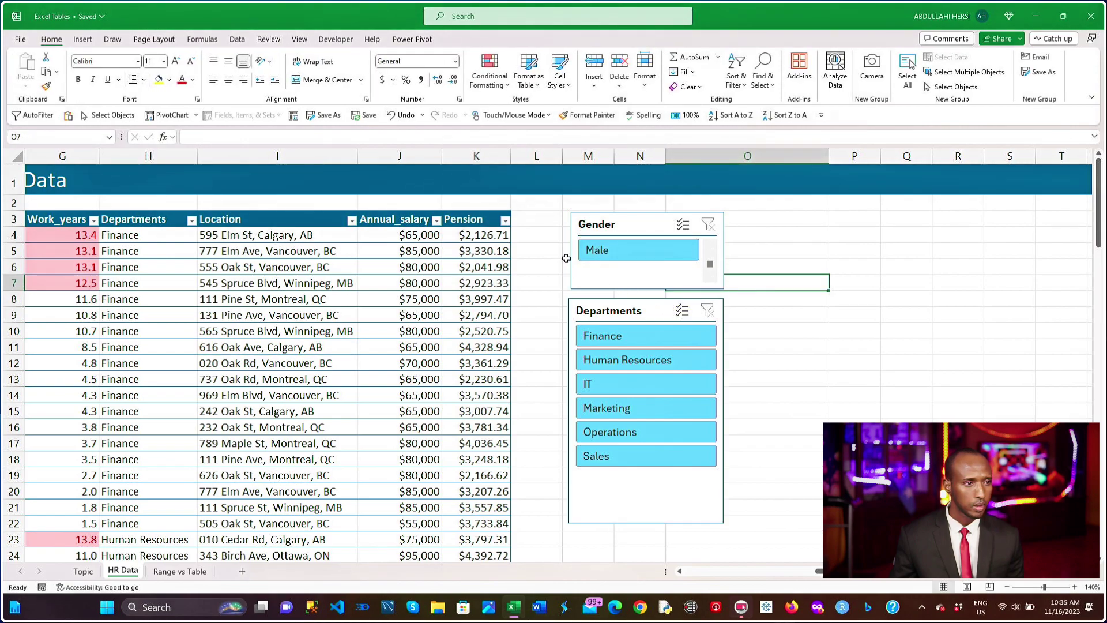
mouse_move(709, 264)
left_click_drag(710, 269, 710, 247)
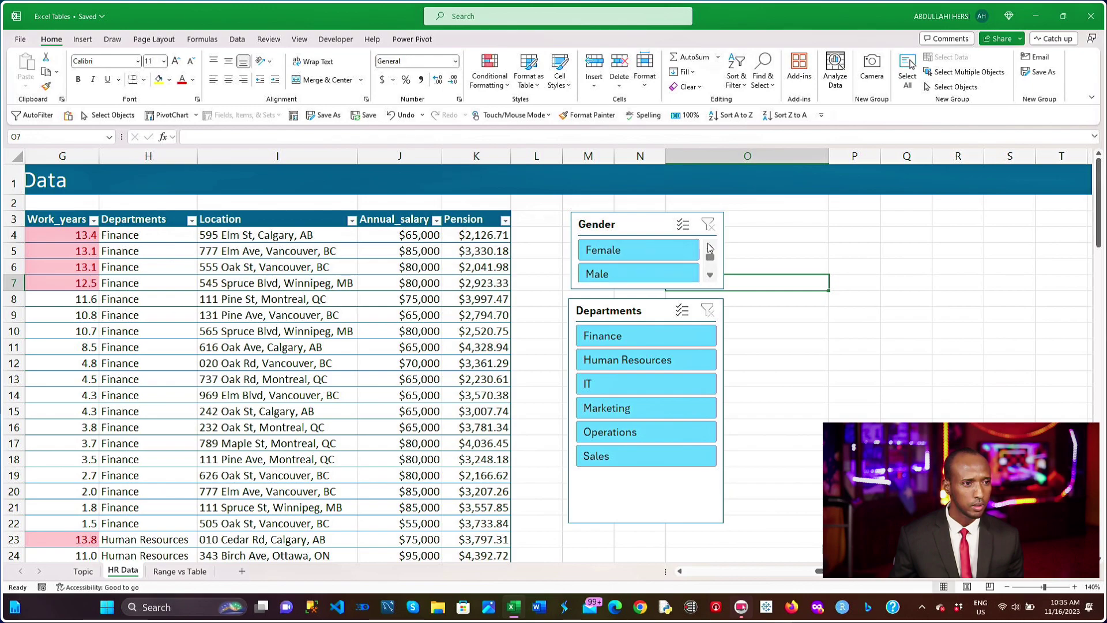
left_click_drag(652, 311, 660, 356)
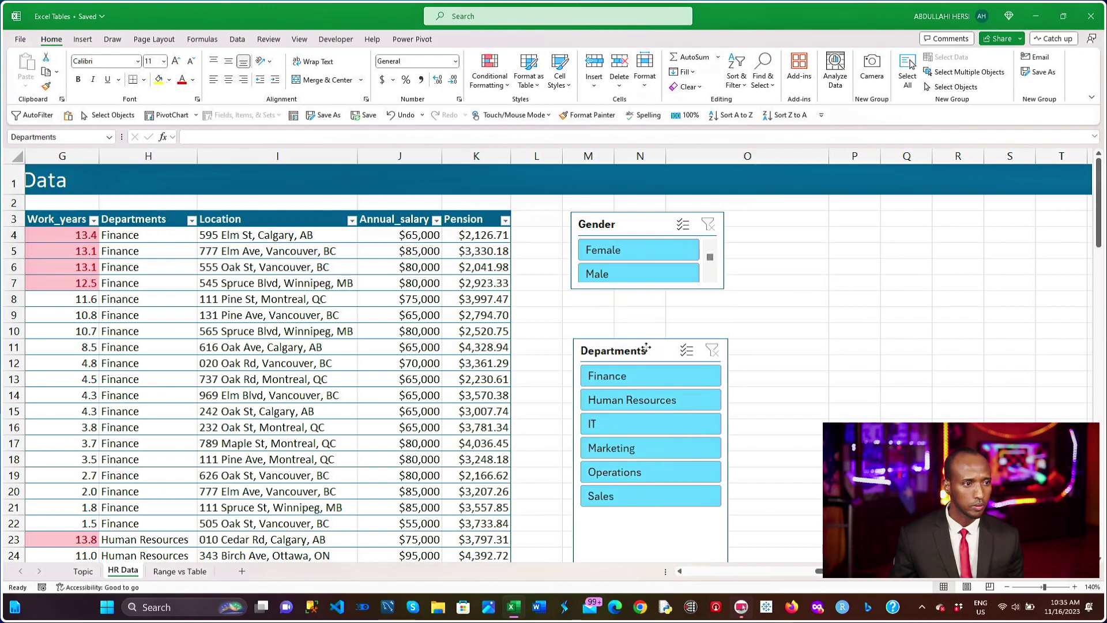
left_click(639, 229)
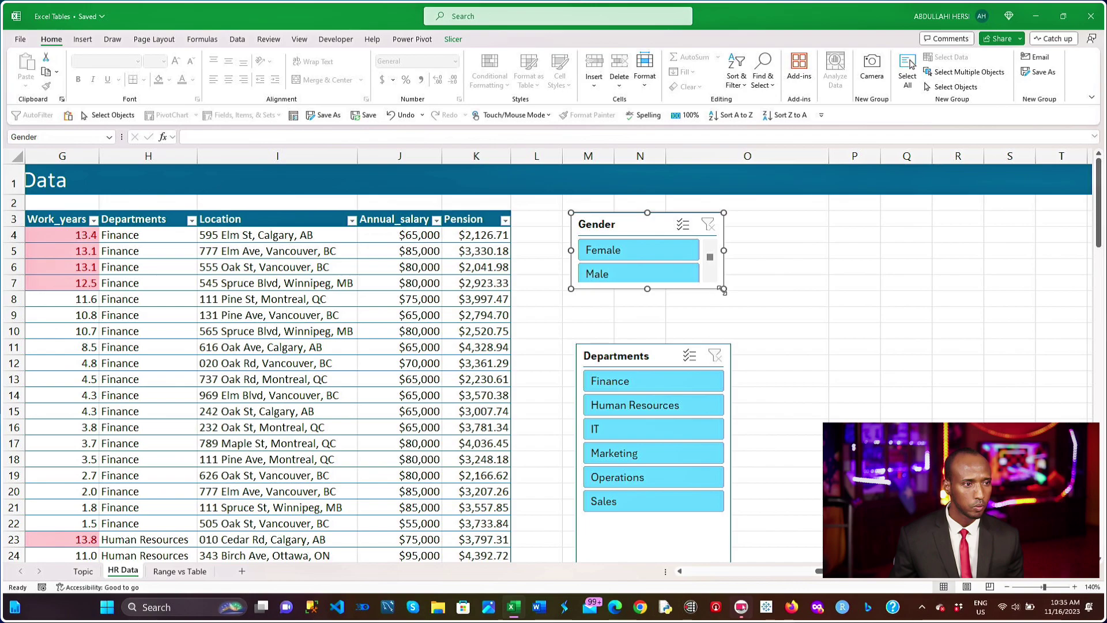
left_click_drag(724, 288, 730, 301)
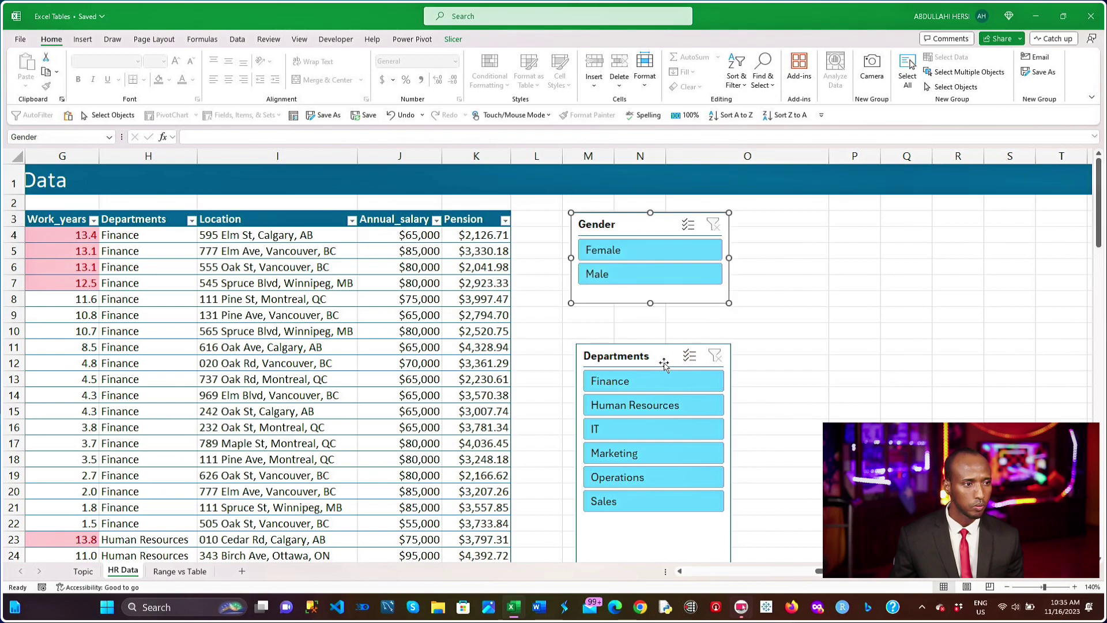
left_click_drag(663, 356, 663, 310)
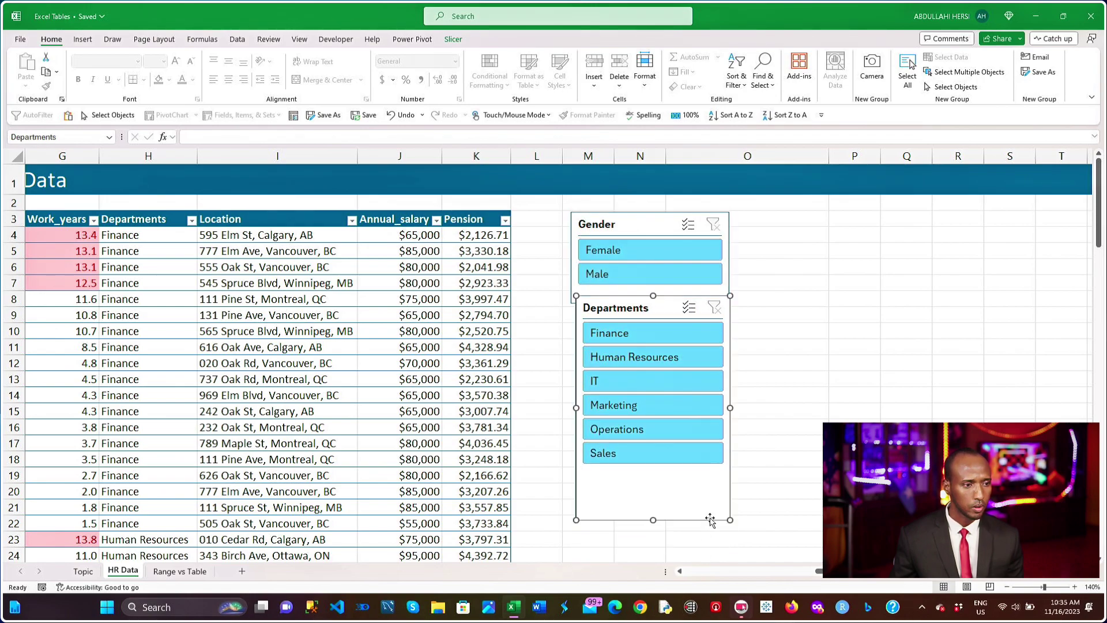
left_click_drag(656, 521, 654, 471)
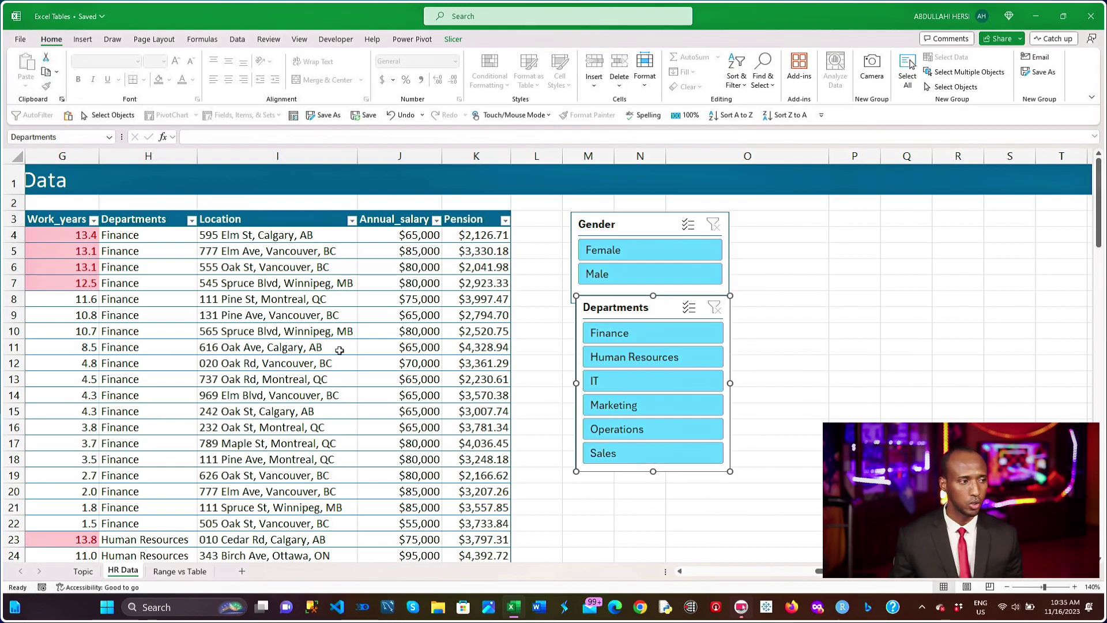
- Filter the table to Female employees, then to Male employees, with the Gender slicer
scroll(840, 580, "left", 5)
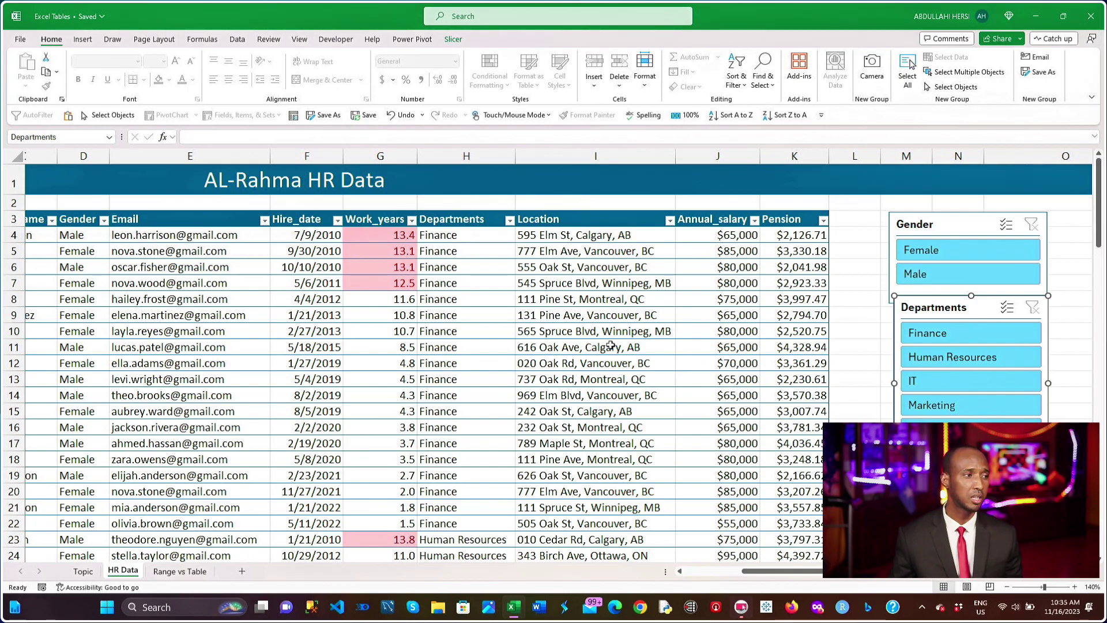
scroll(865, 571, "left", 2)
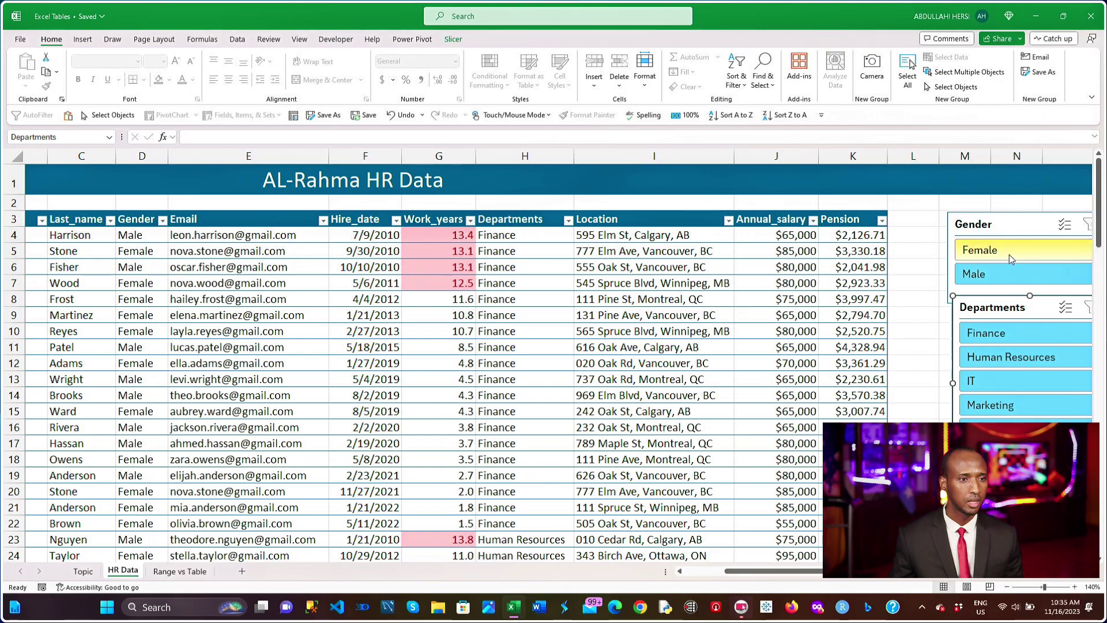
left_click(1008, 251)
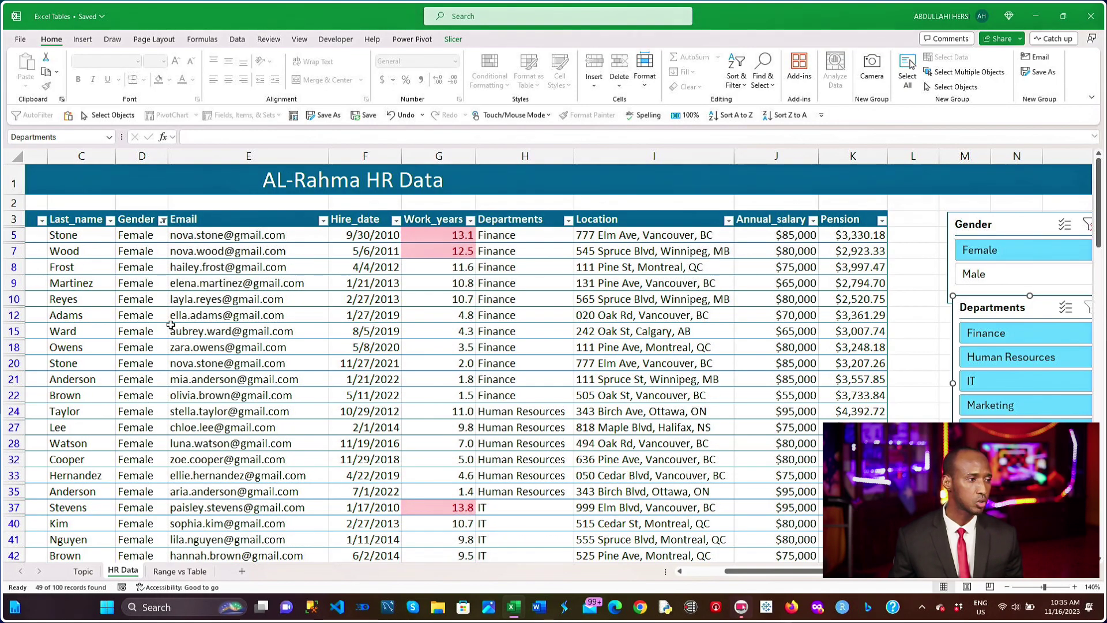
left_click(256, 398)
scroll(256, 398, "down", 2)
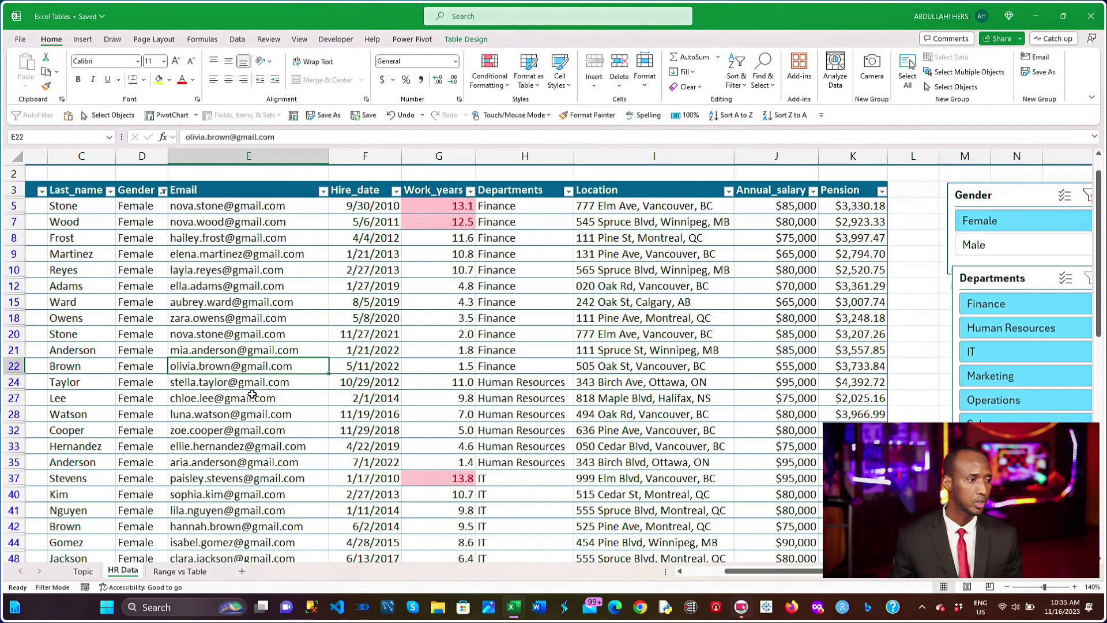
scroll(271, 396, "down", 5)
scroll(282, 396, "up", 7)
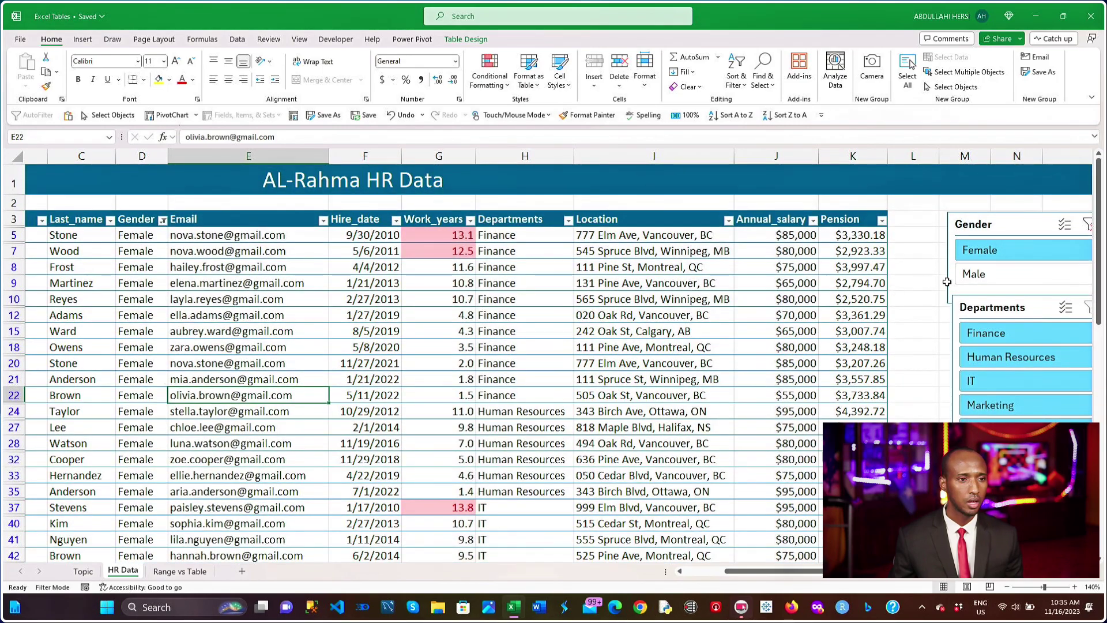
left_click(992, 274)
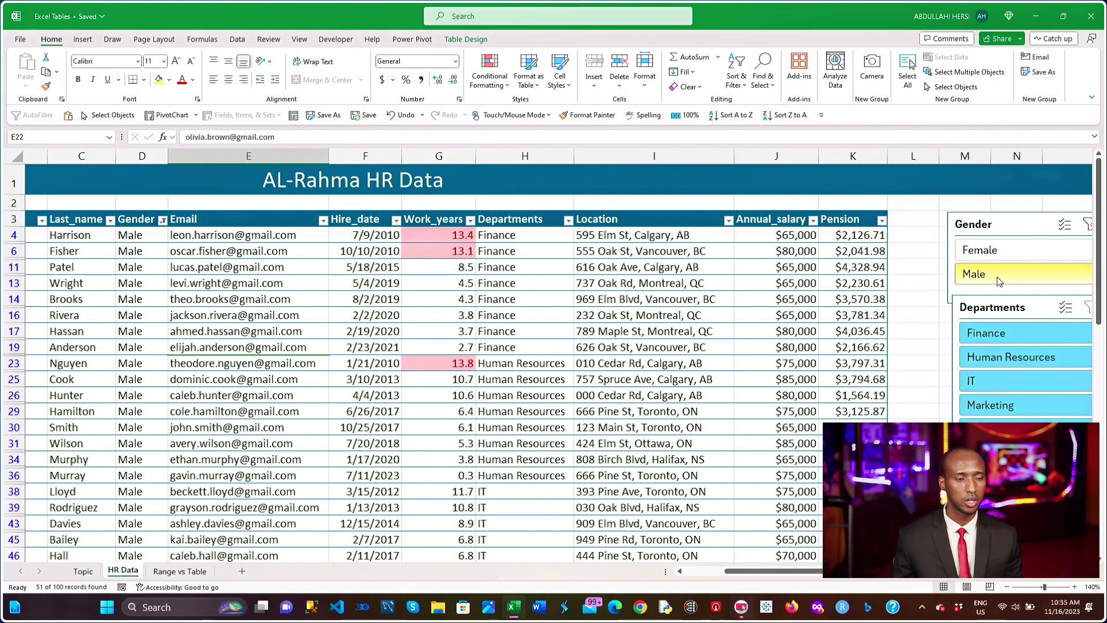
- Line up the two slicers and filter the table to the Finance department
left_click_drag(1017, 228, 983, 228)
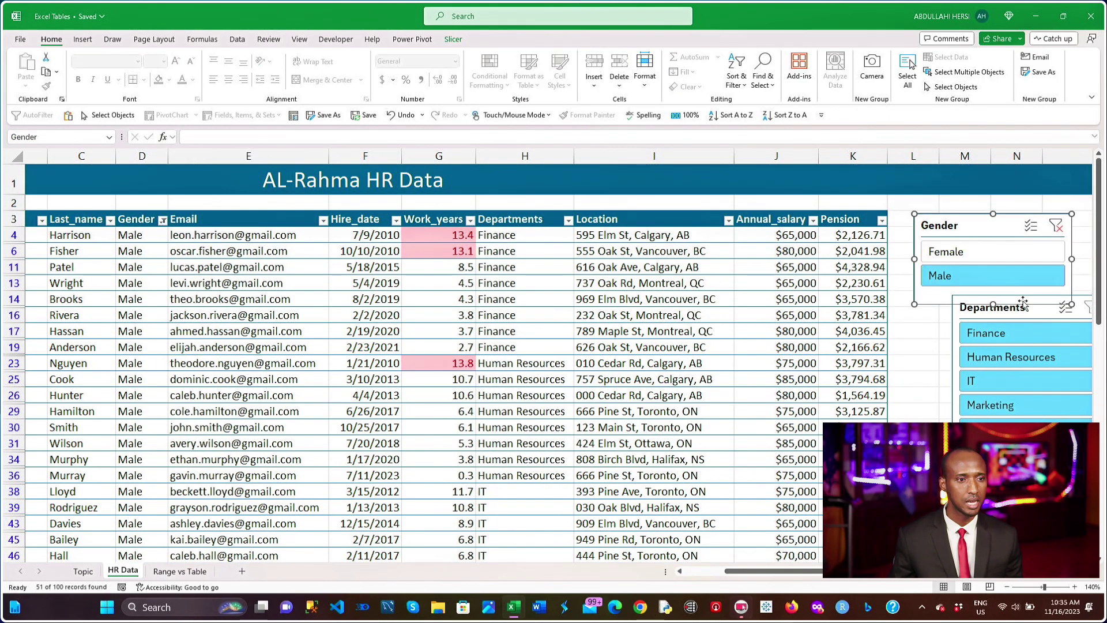
left_click(1042, 313)
left_click_drag(1042, 313, 1006, 325)
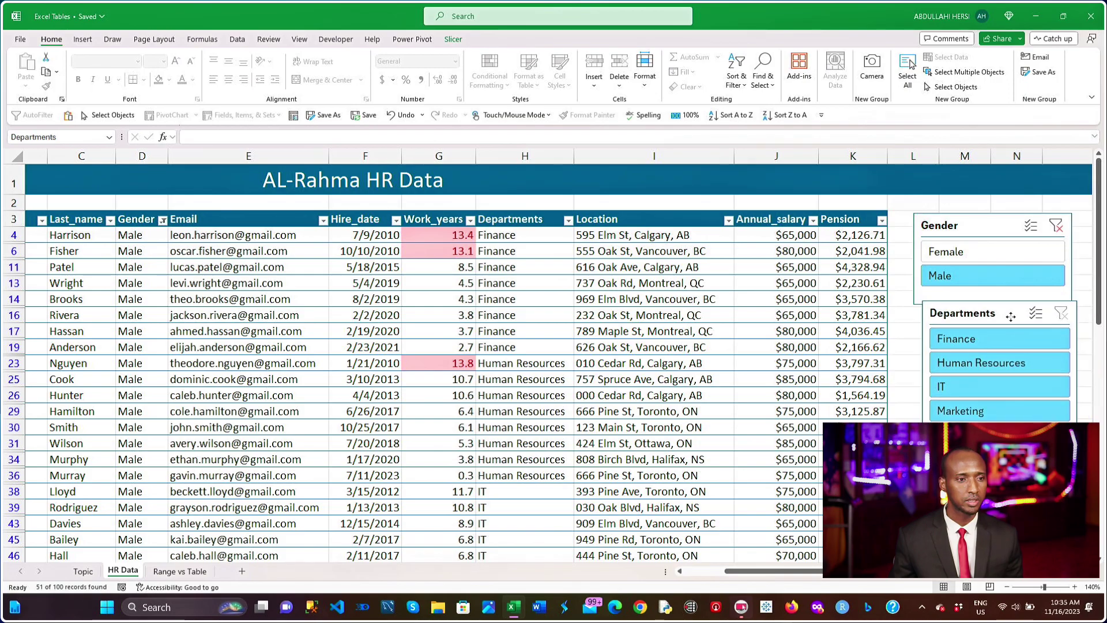
left_click(969, 348)
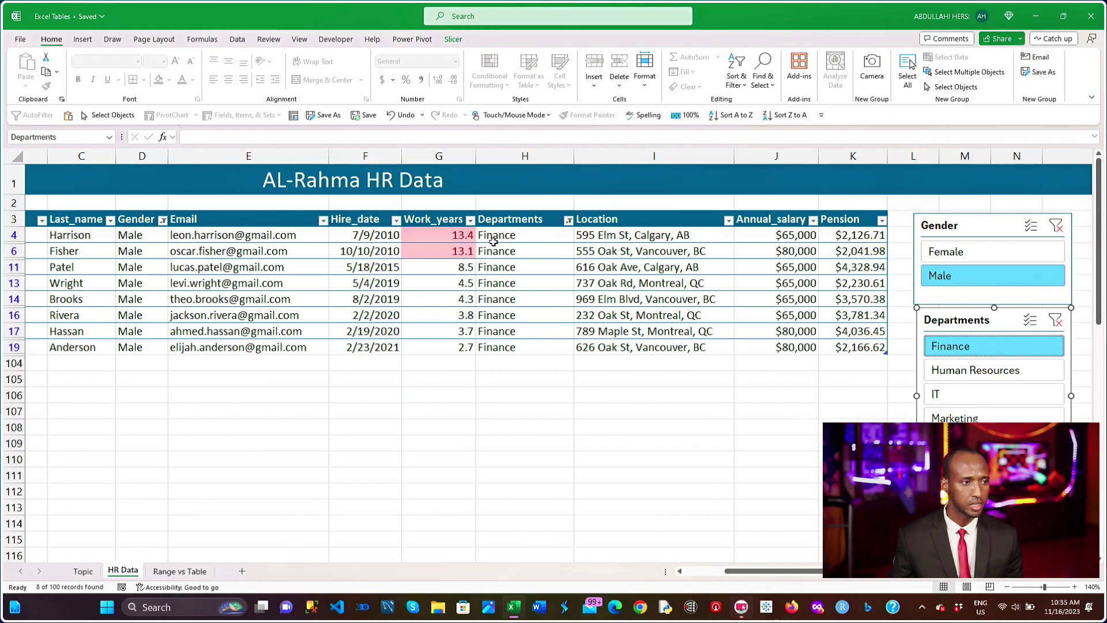
left_click_drag(490, 237, 495, 346)
left_click_drag(120, 241, 133, 349)
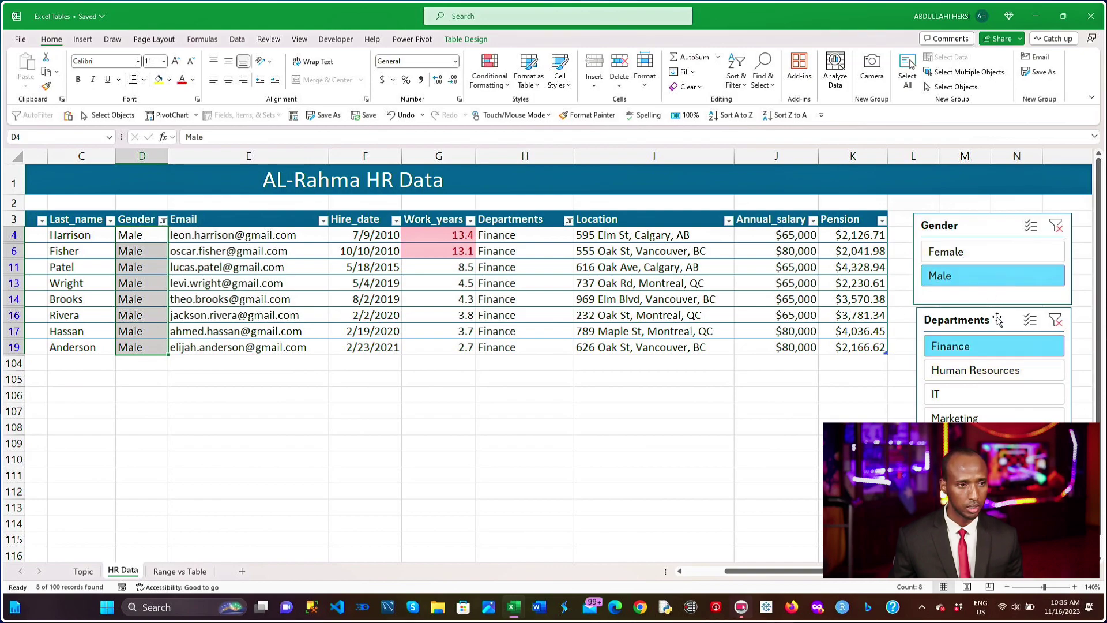
- Switch the gender filter to Female and add Human Resources and IT to the department filter
left_click(977, 254)
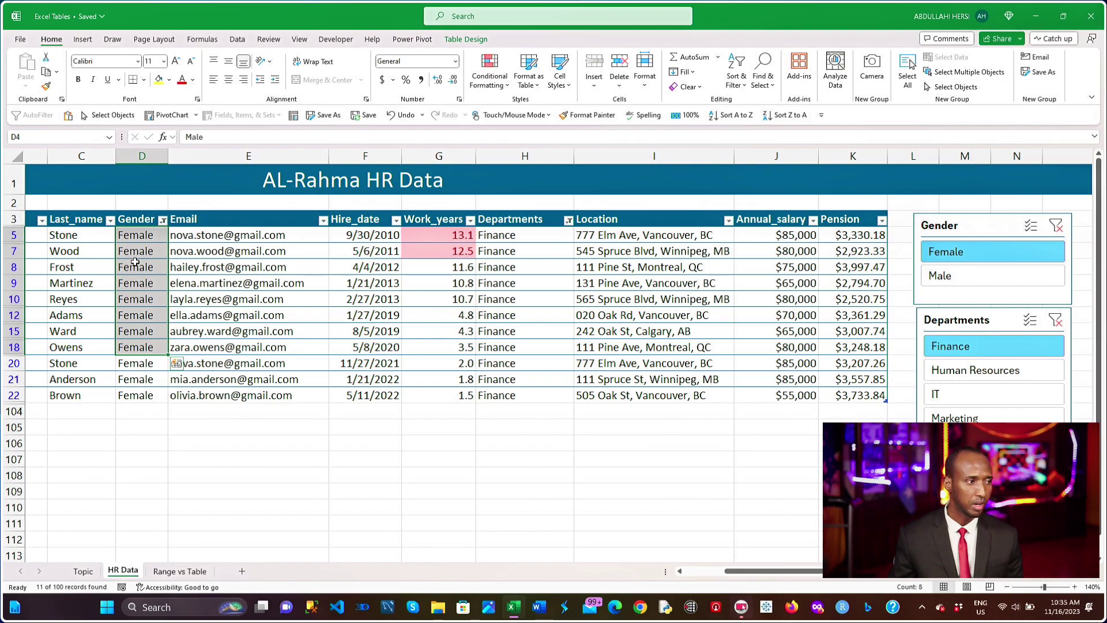
left_click_drag(139, 235, 141, 363)
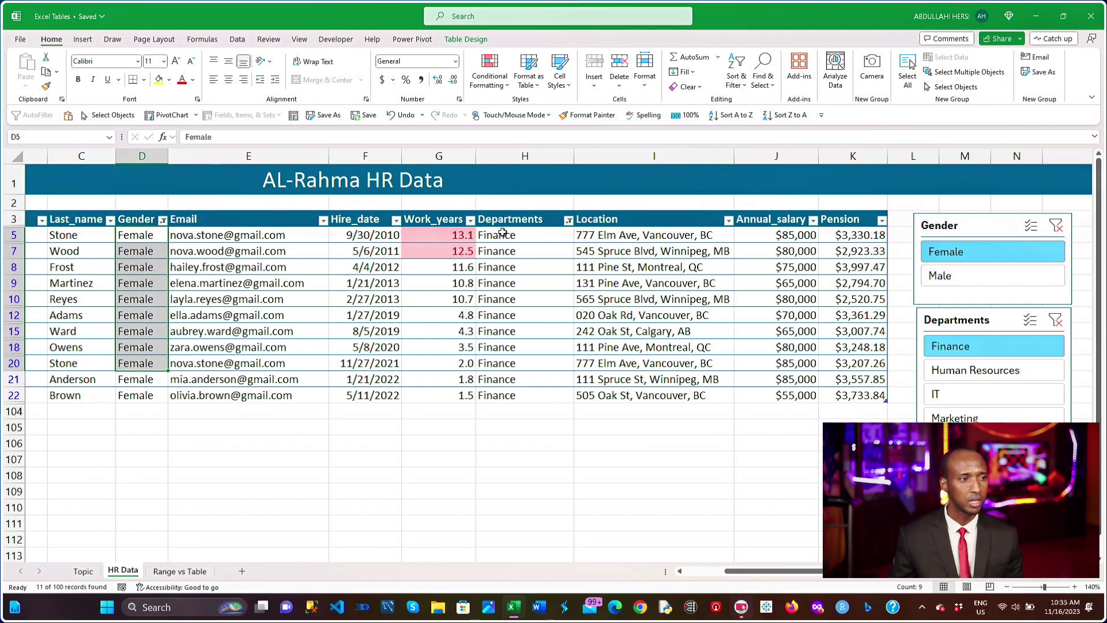
left_click_drag(525, 235, 525, 395)
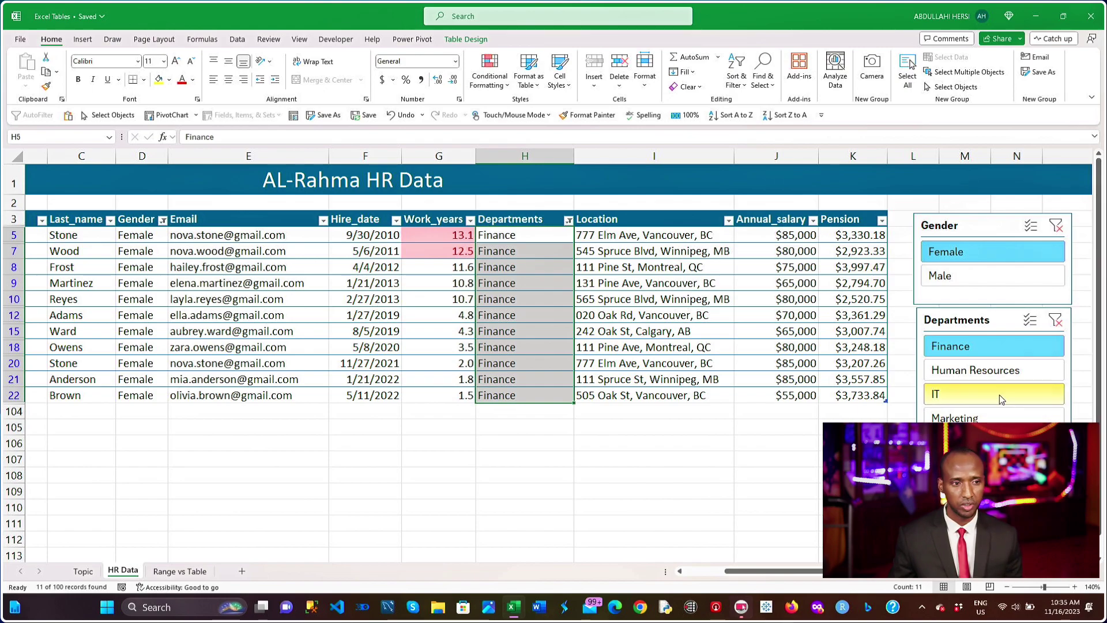
left_click(992, 370, "ctrl")
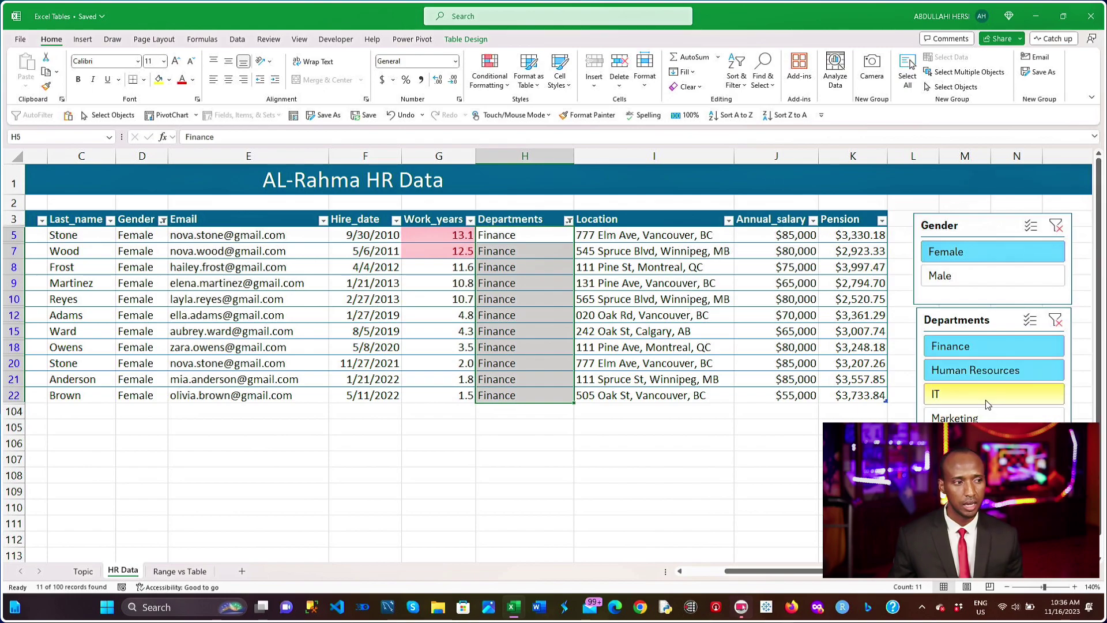
left_click(985, 398, "ctrl")
scroll(615, 365, "down", 6)
scroll(615, 365, "up", 6)
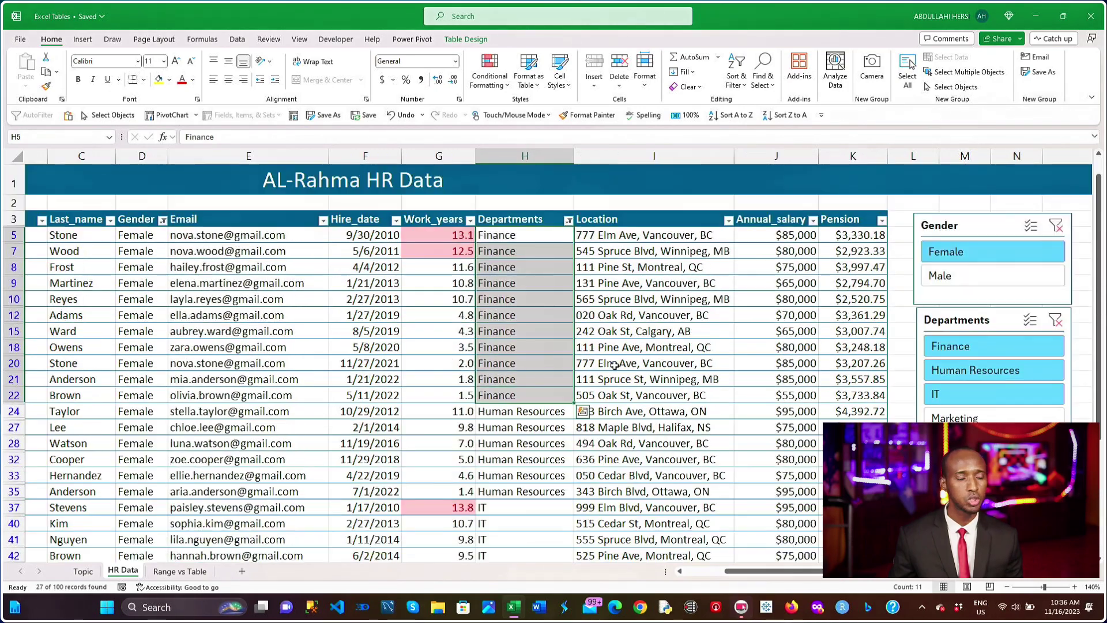
scroll(615, 365, "down", 1)
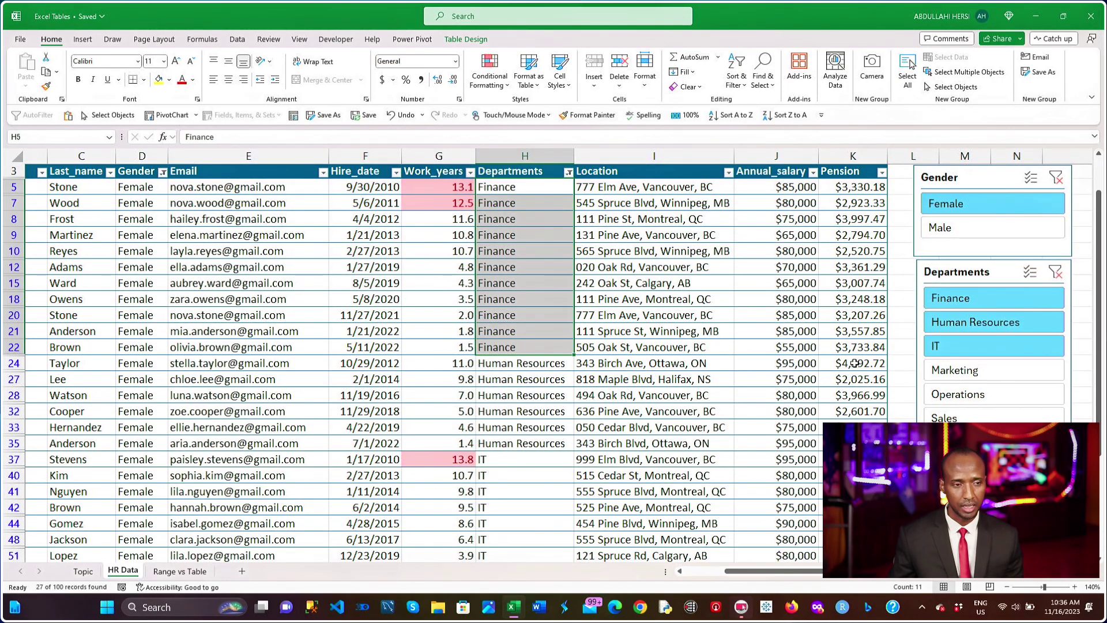
scroll(933, 262, "up", 1)
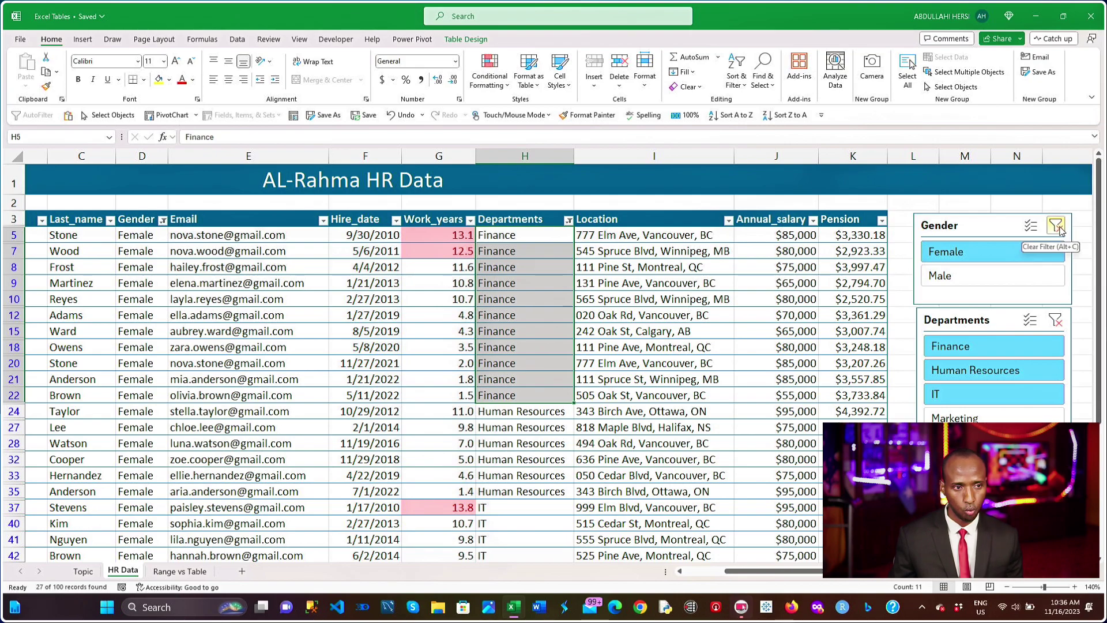
- Clear the Gender and Departments slicer filters so all records show again
left_click(1060, 228)
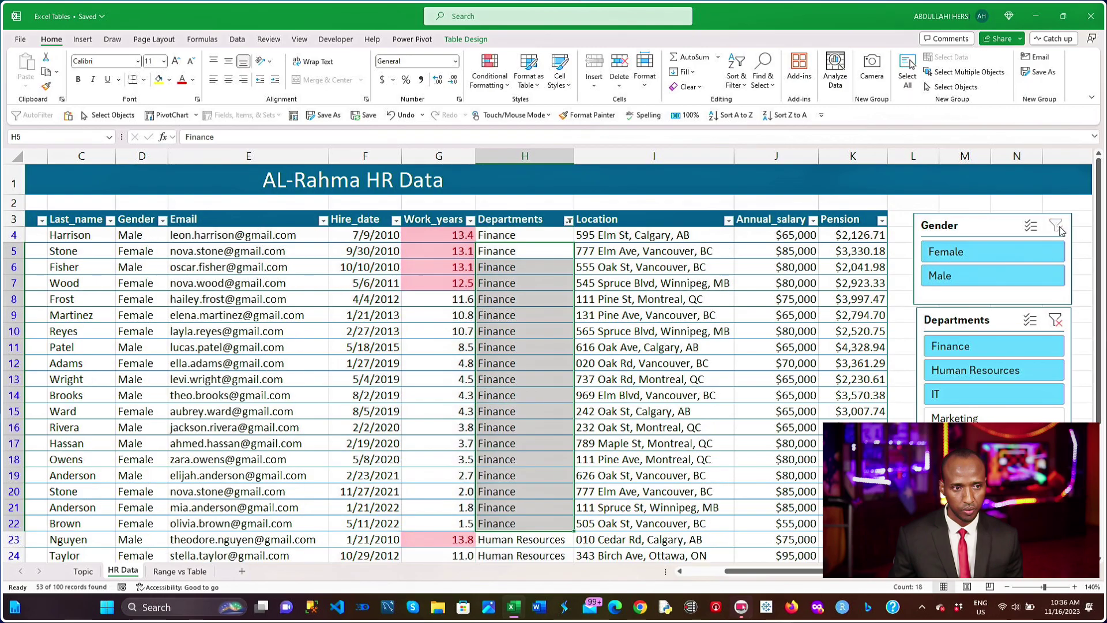
left_click(1057, 321)
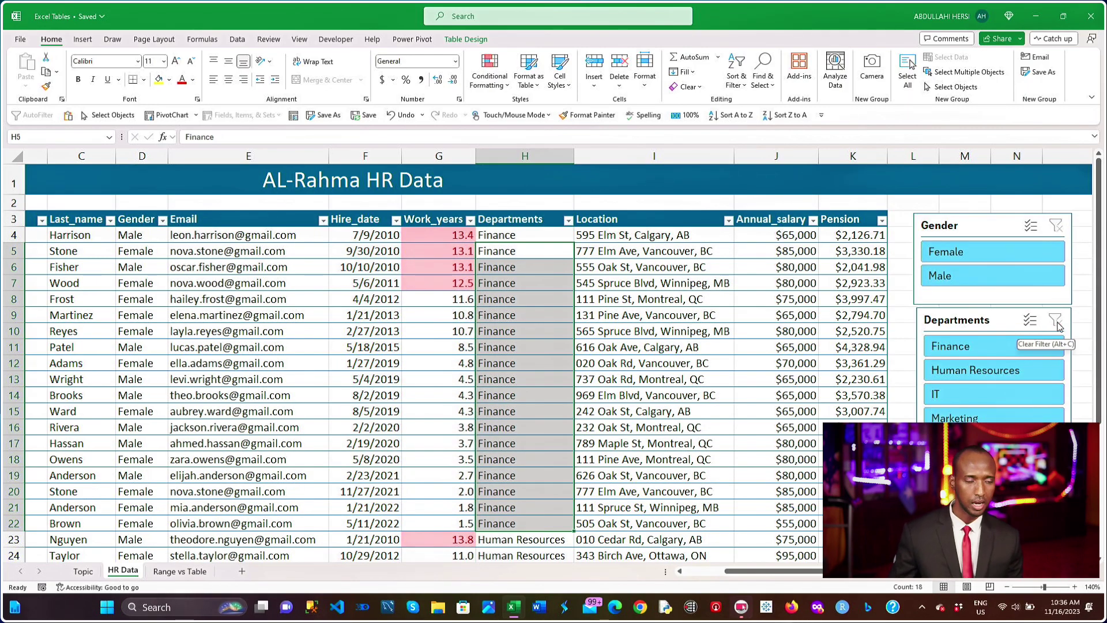
scroll(428, 356, "down", 4)
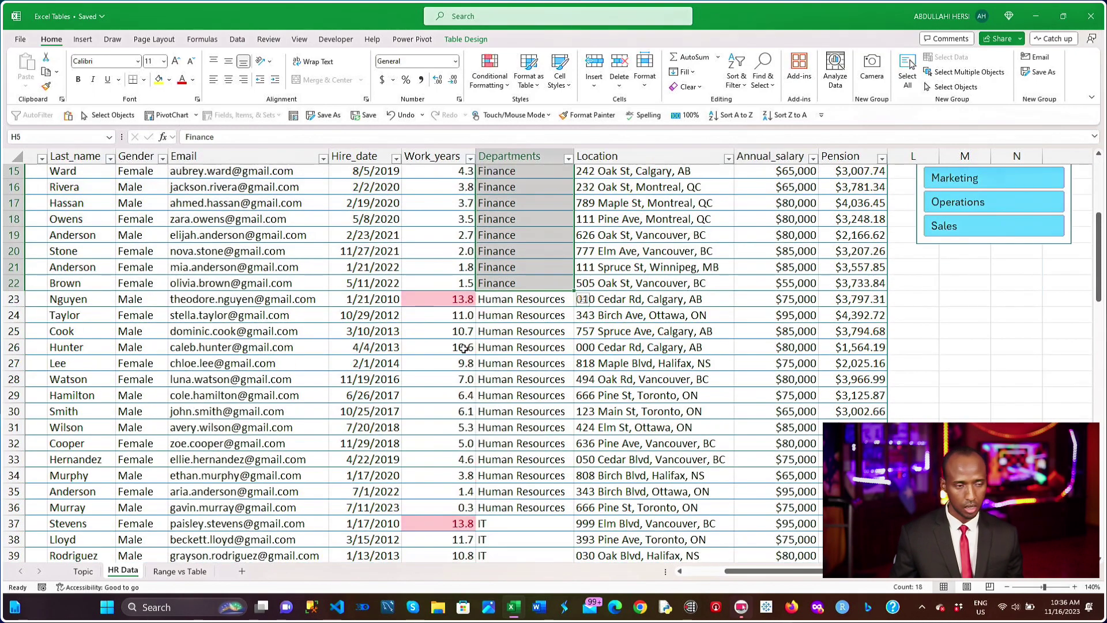
scroll(433, 354, "down", 10)
scroll(450, 351, "up", 10)
scroll(465, 348, "up", 4)
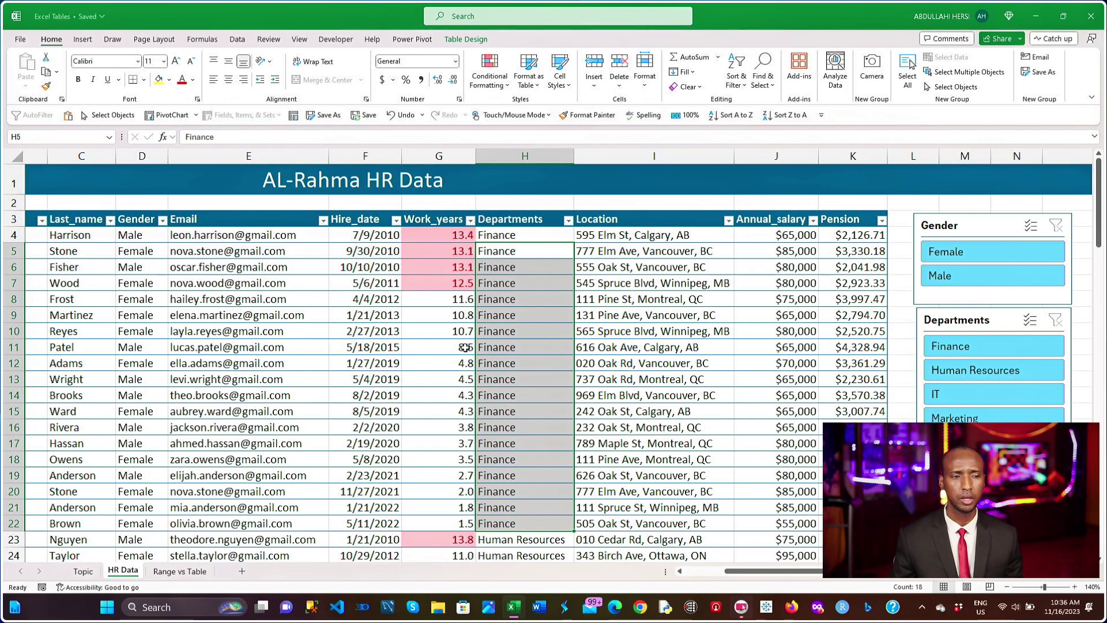
left_click(665, 333)
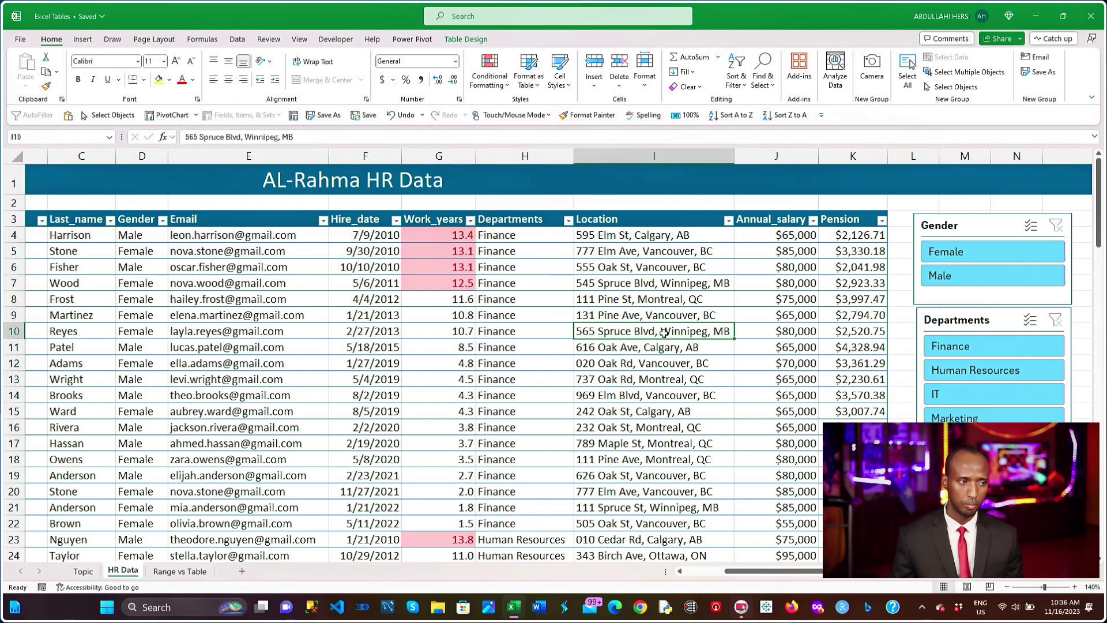
mouse_move(425, 242)
left_mouse_down()
mouse_move(610, 298)
mouse_move(468, 284)
left_mouse_up()
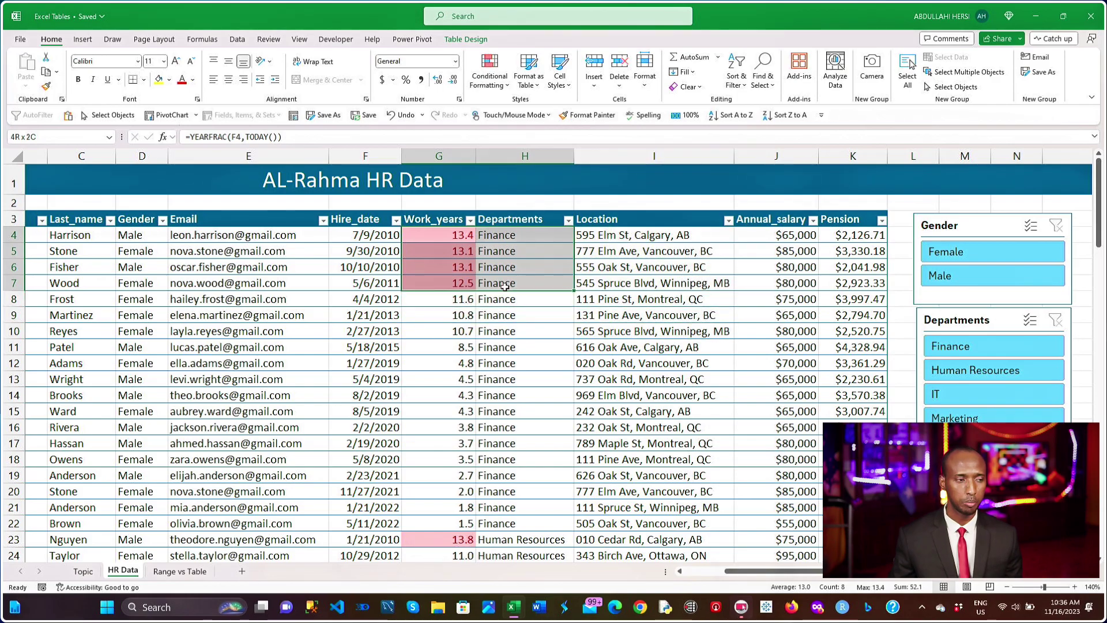
left_click(653, 392)
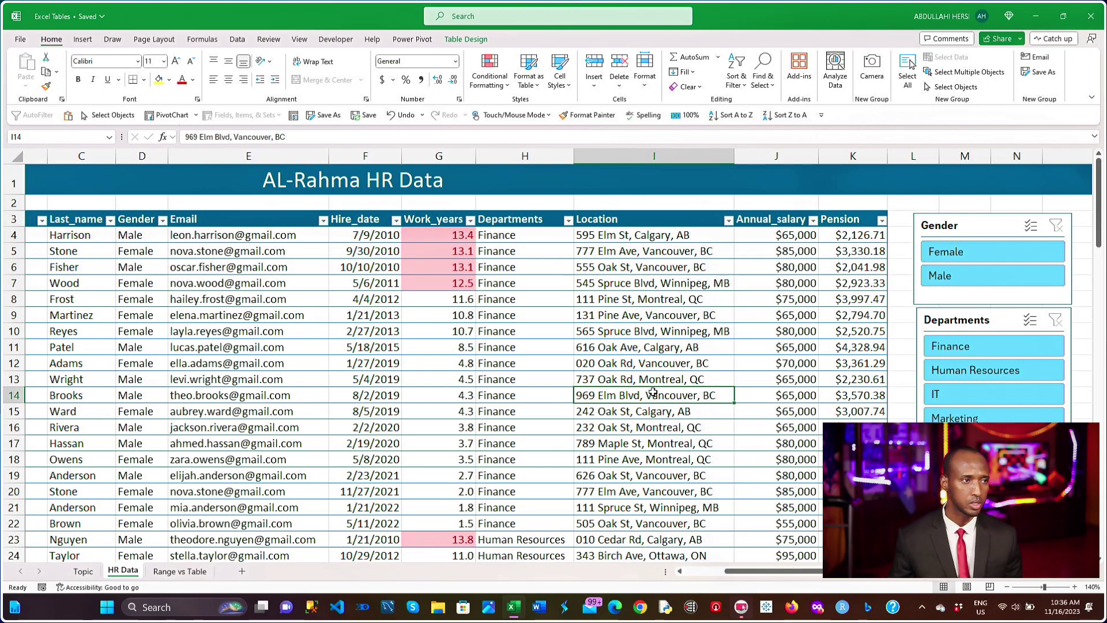
left_click(465, 40)
left_click(395, 351)
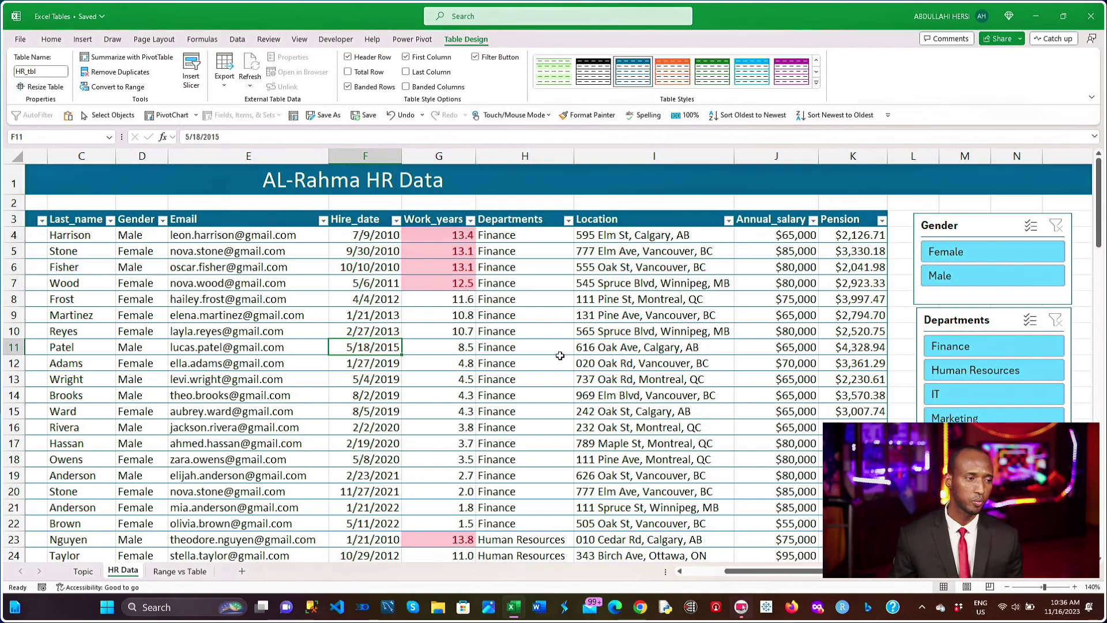
- Turn on the table's Total Row and select the Pension total of $281,645.24 in K104
scroll(641, 362, "down", 3)
scroll(628, 363, "up", 2)
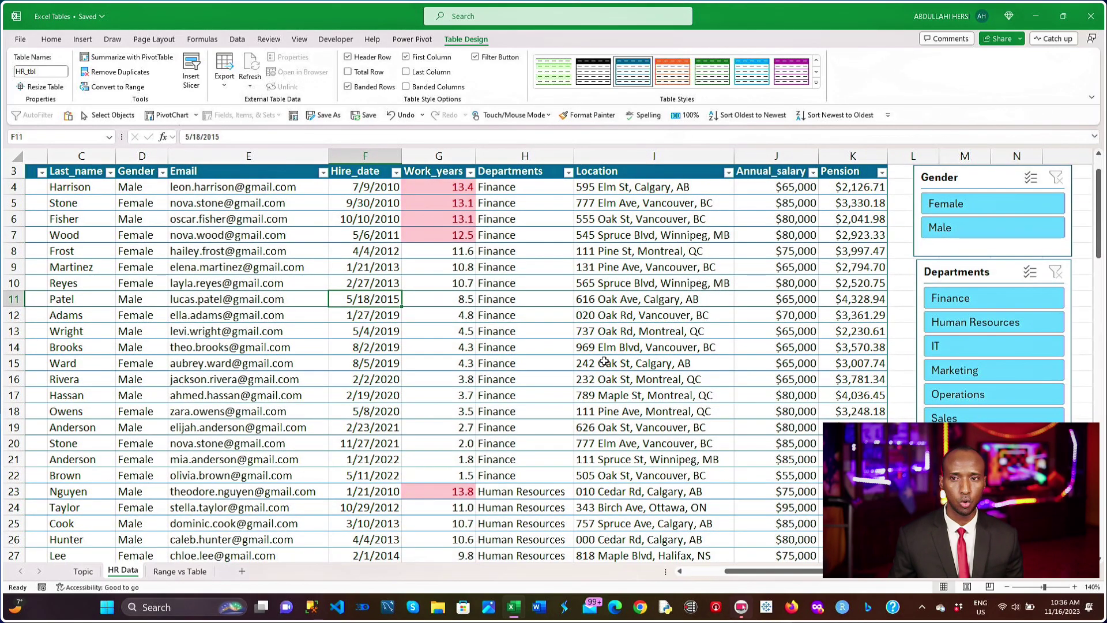
scroll(537, 466, "down", 2)
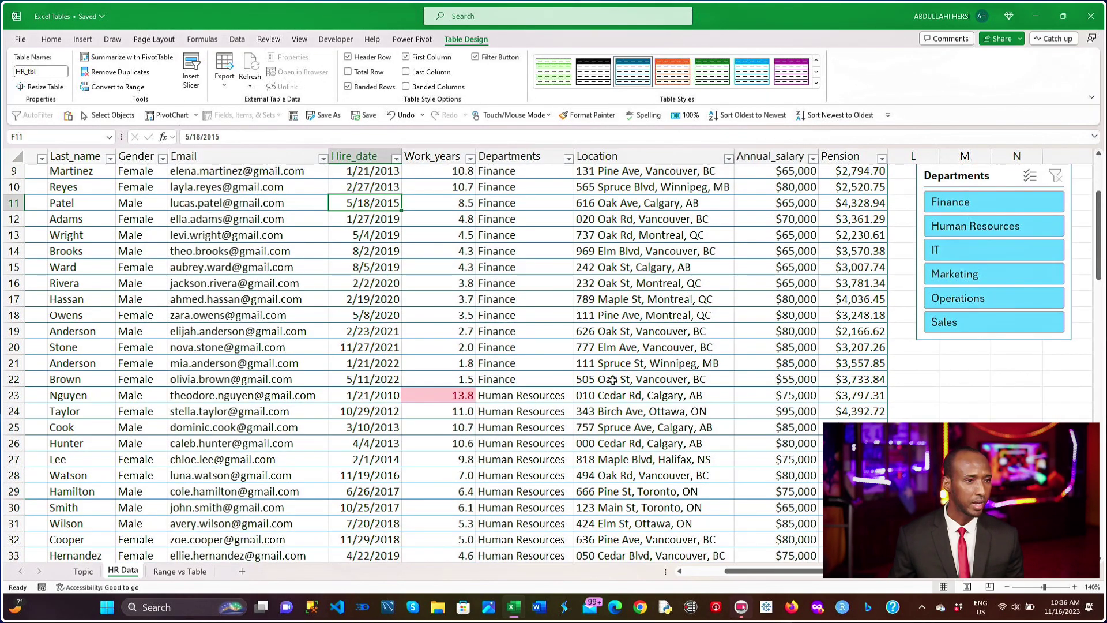
scroll(631, 378, "up", 3)
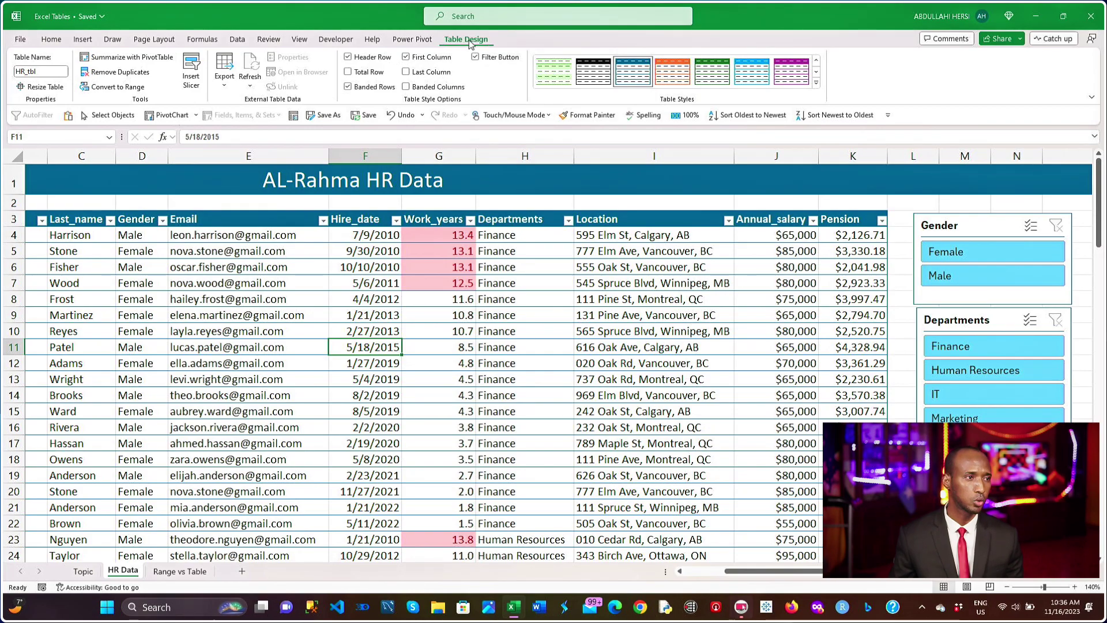
left_click(348, 72)
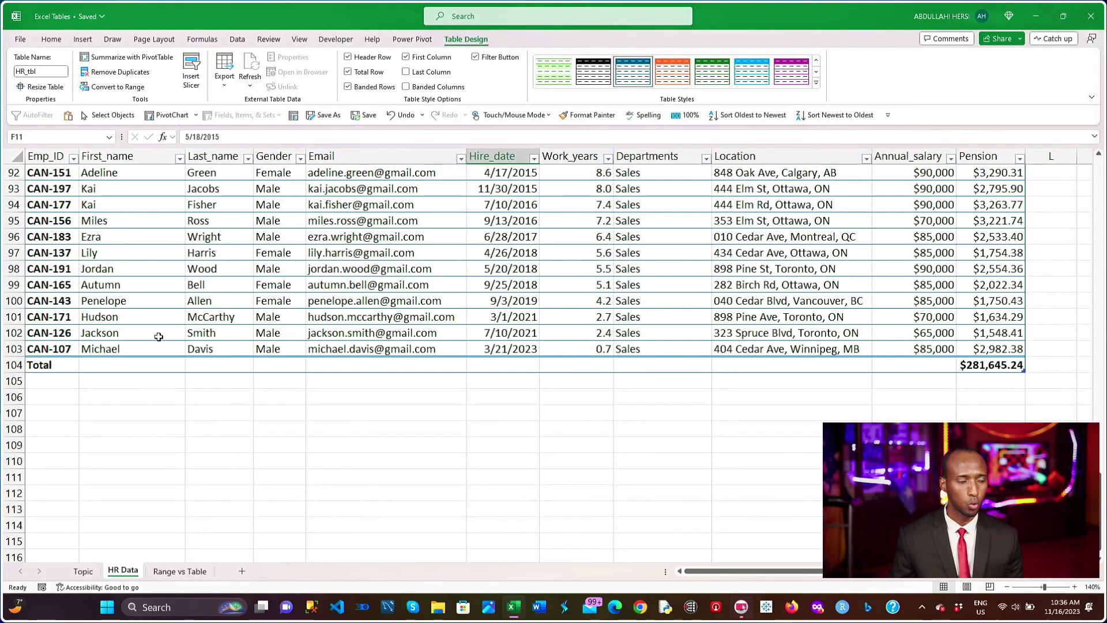
scroll(1009, 367, "up", 3)
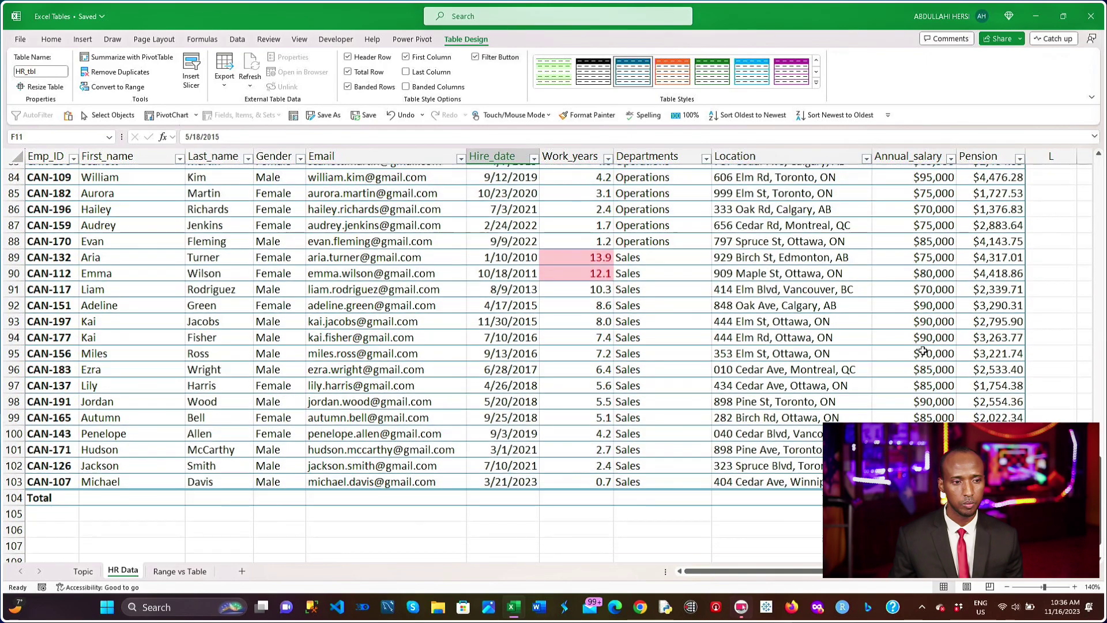
scroll(1009, 367, "up", 1)
scroll(1009, 367, "down", 2)
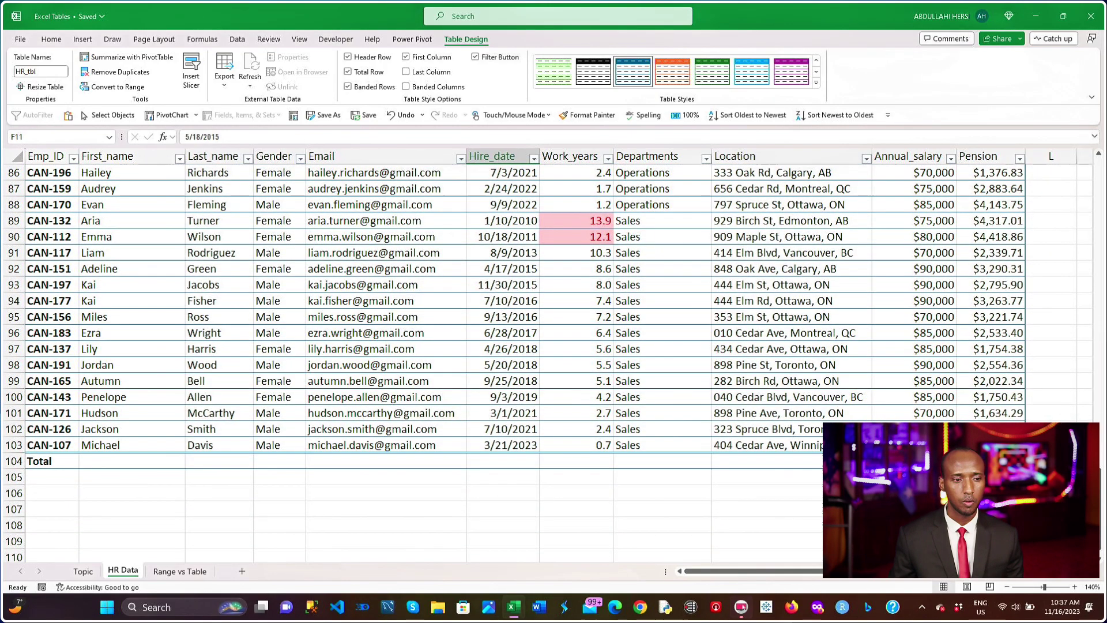
left_click(990, 460)
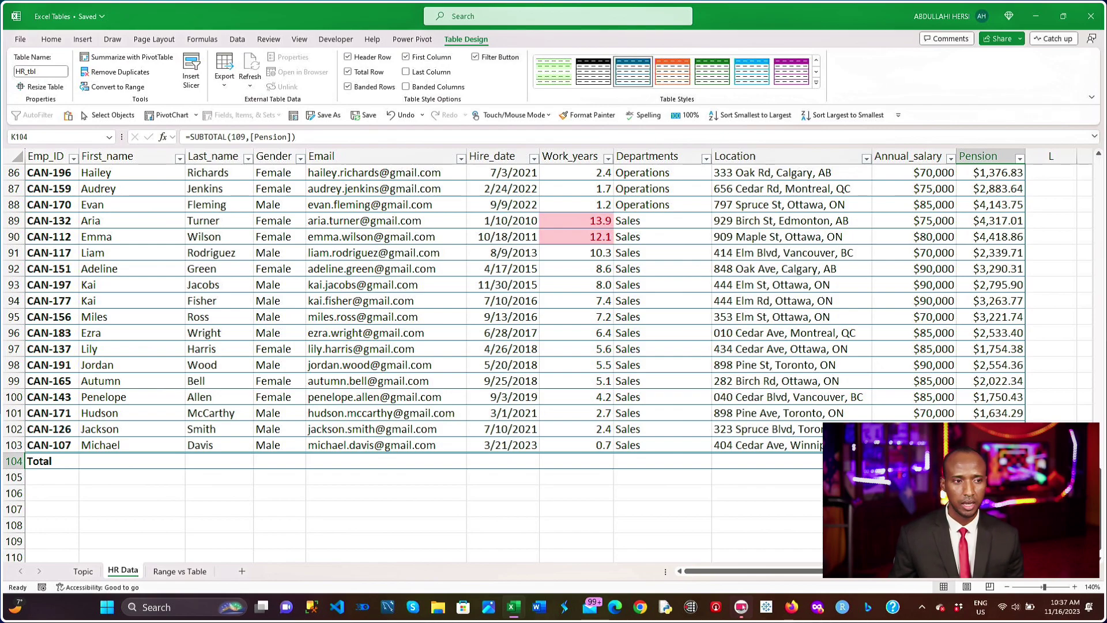
- Change the Pension total in the Total row to Max
scroll(1012, 334, "up", 7)
scroll(1014, 288, "down", 2)
scroll(1014, 288, "down", 4)
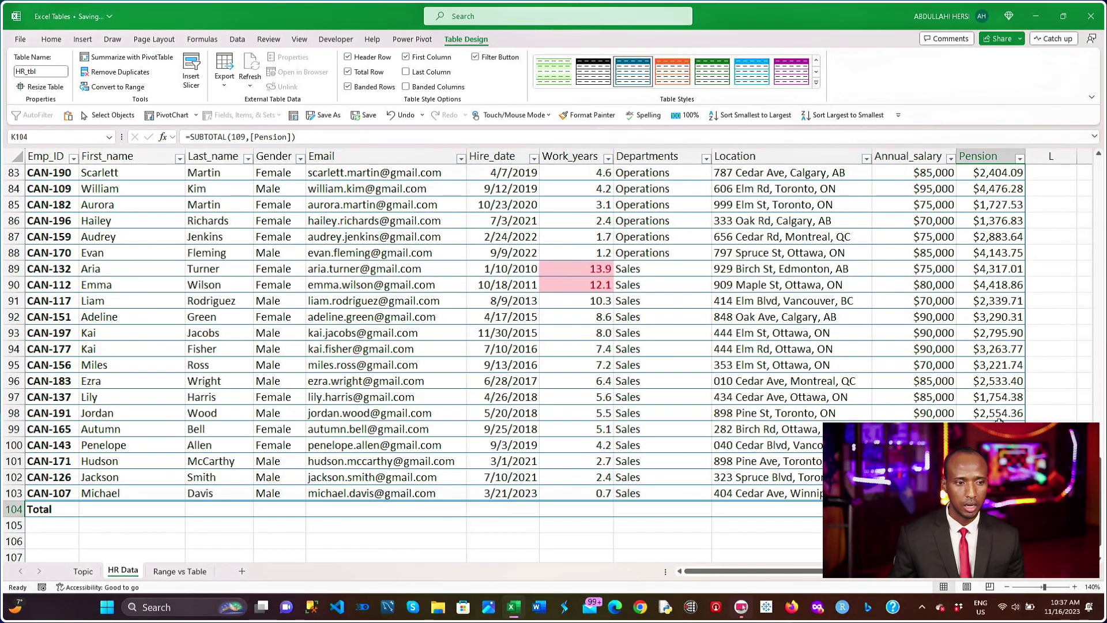
scroll(1013, 288, "down", 1)
scroll(1017, 375, "down", 3)
left_click(1029, 367)
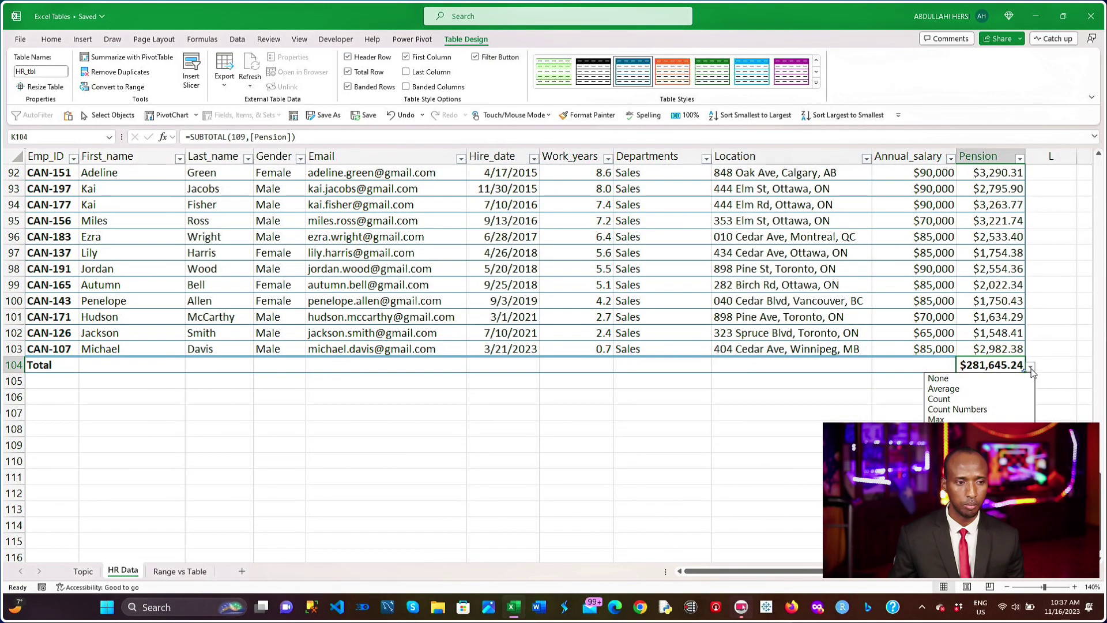
key("Up")
key("Up")
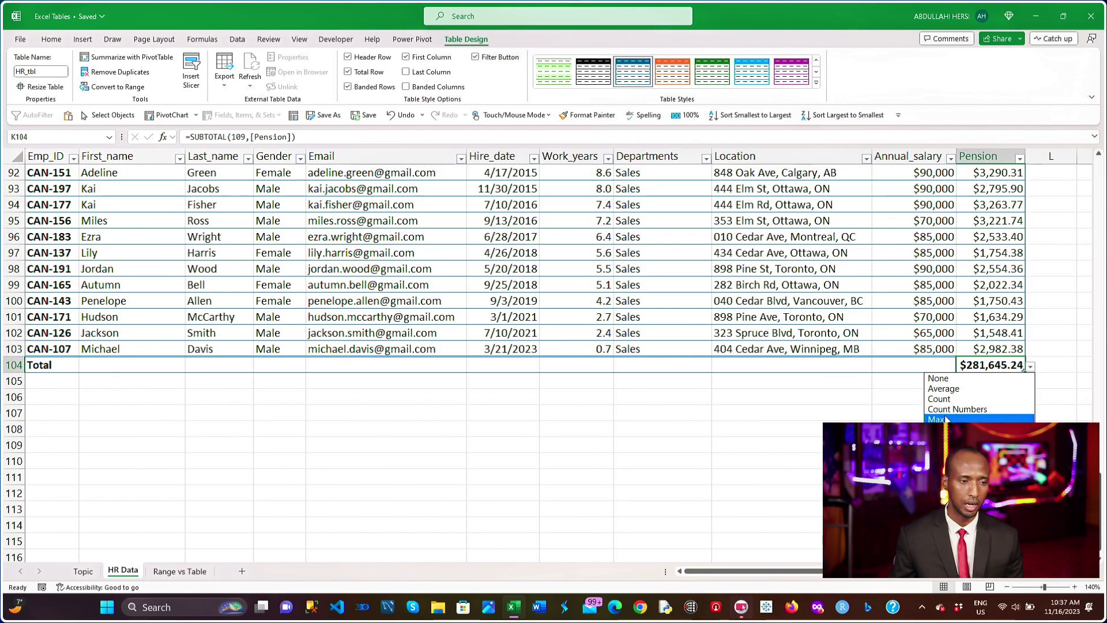
left_click(945, 419)
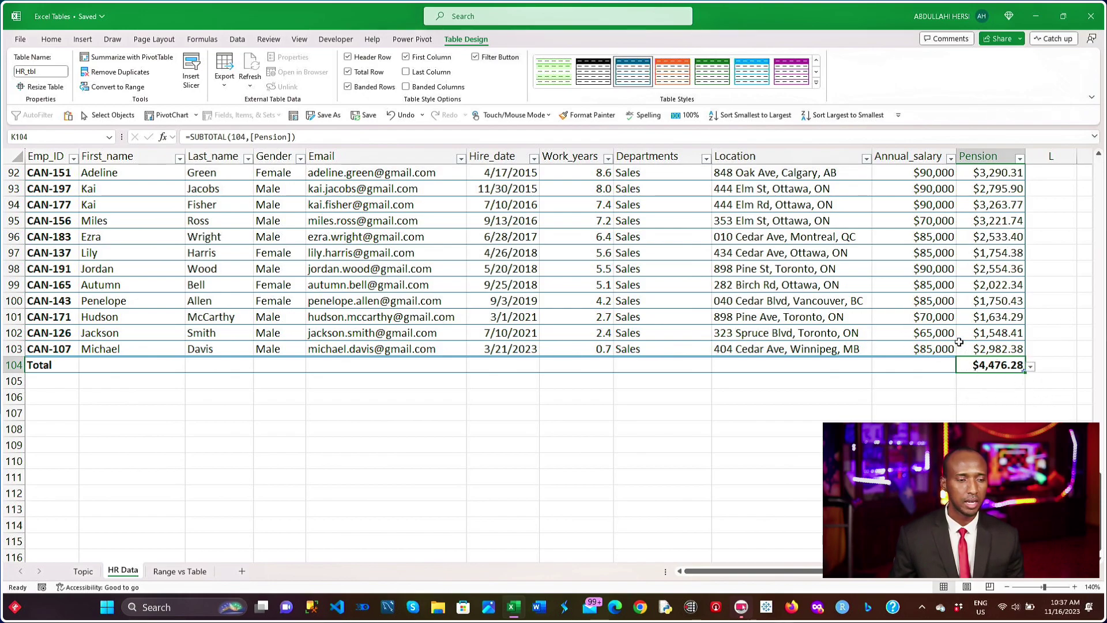
- Set the Annual_salary total in J104 to Average, showing $78,350
left_click(947, 367)
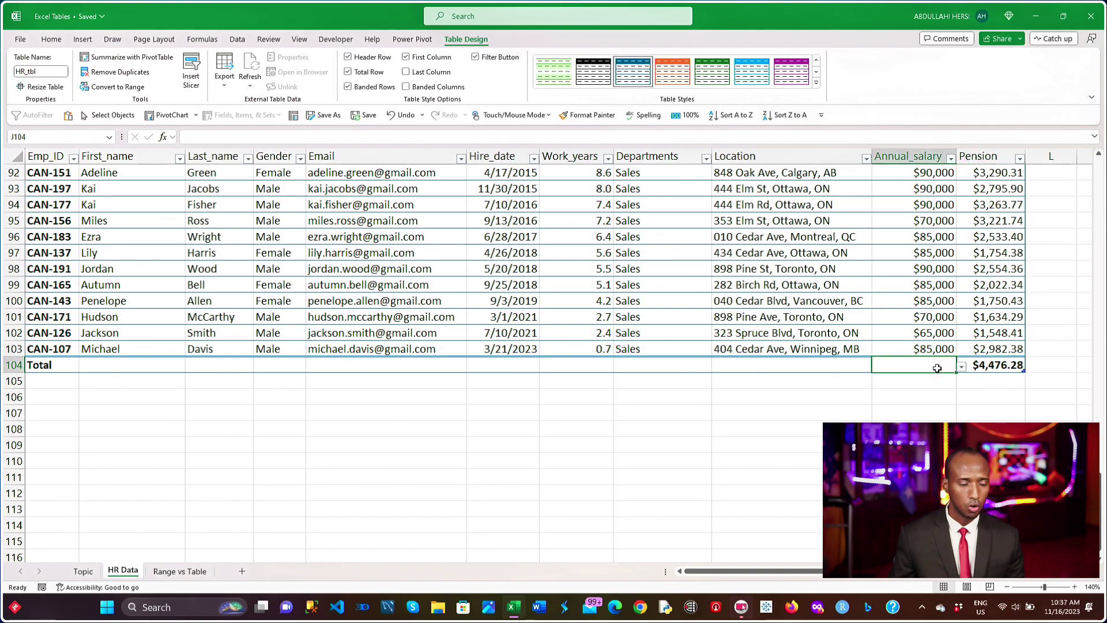
left_click(962, 368)
scroll(946, 306, "up", 3)
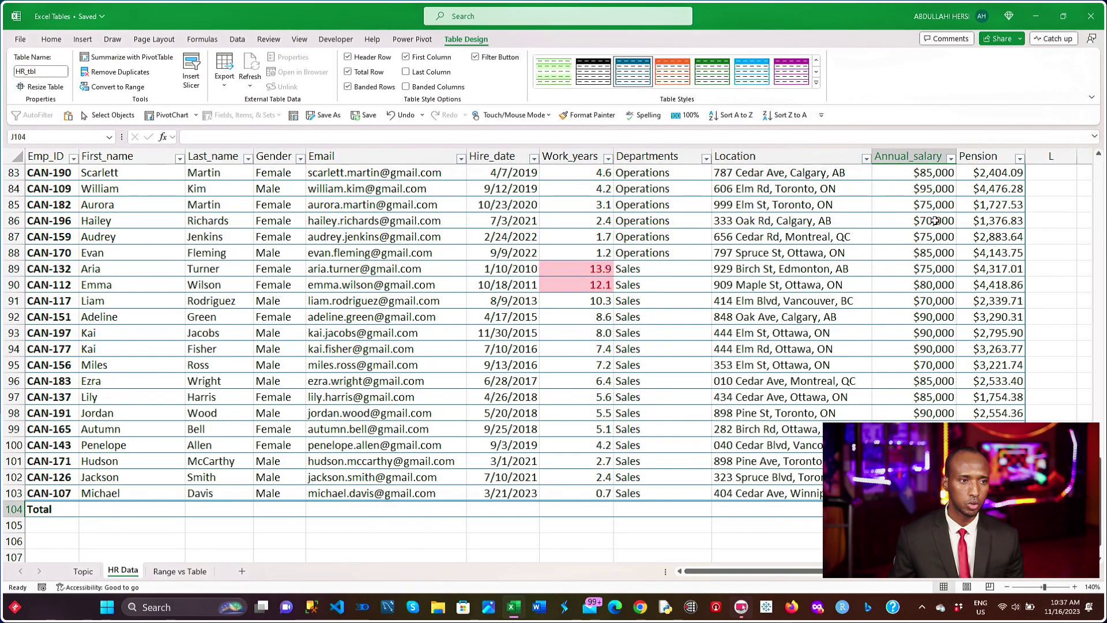
left_click(904, 153)
scroll(936, 283, "down", 3)
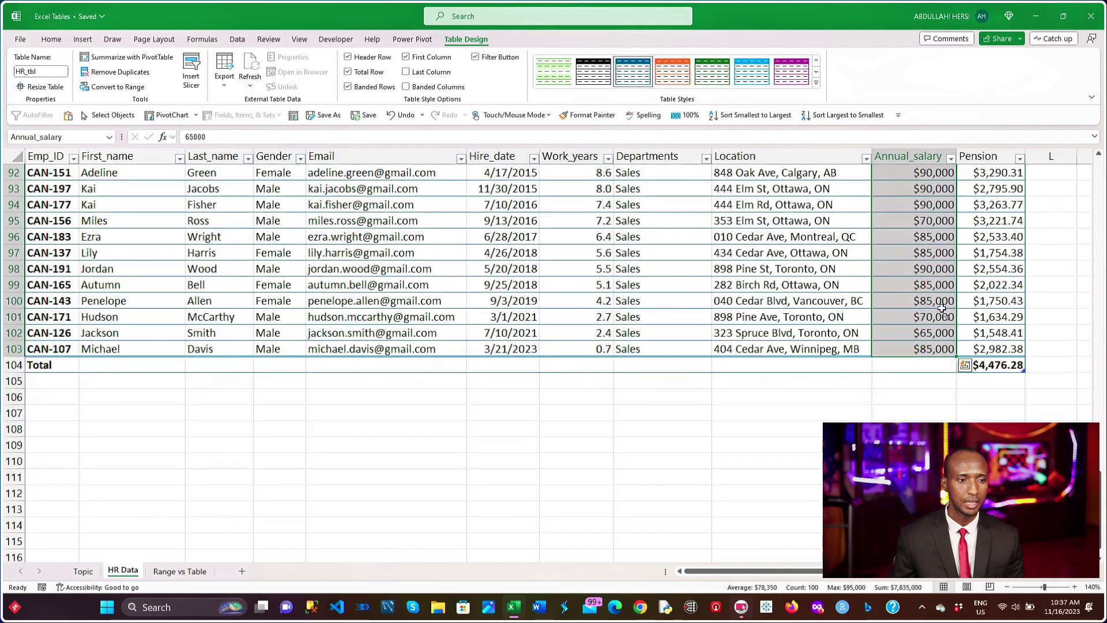
scroll(922, 320, "down", 1)
left_click(923, 319)
left_click(961, 320)
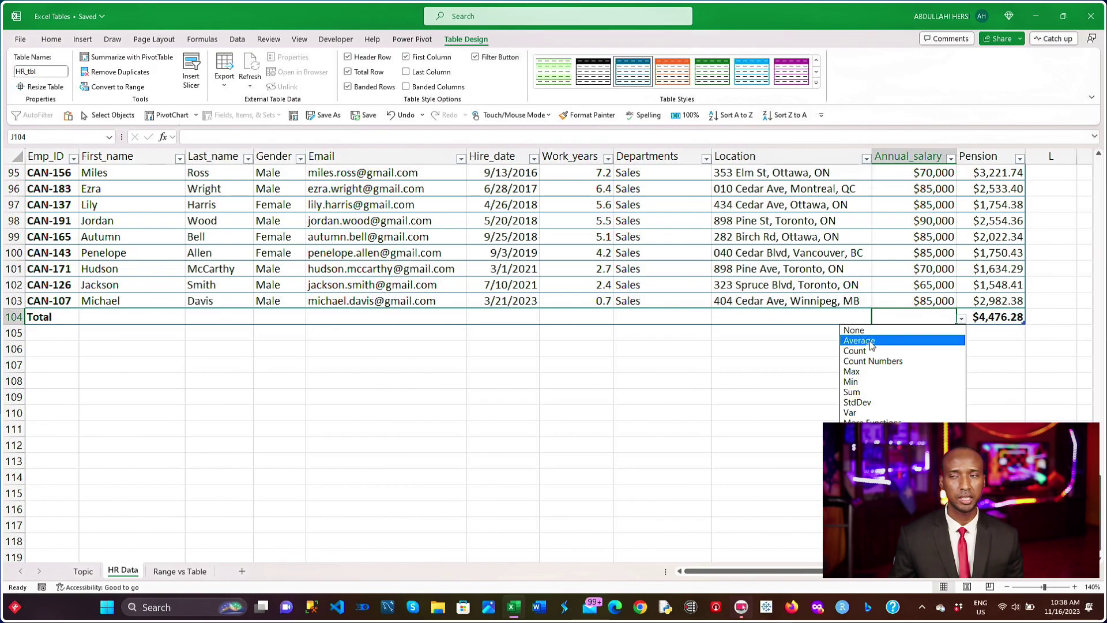
left_click(871, 341)
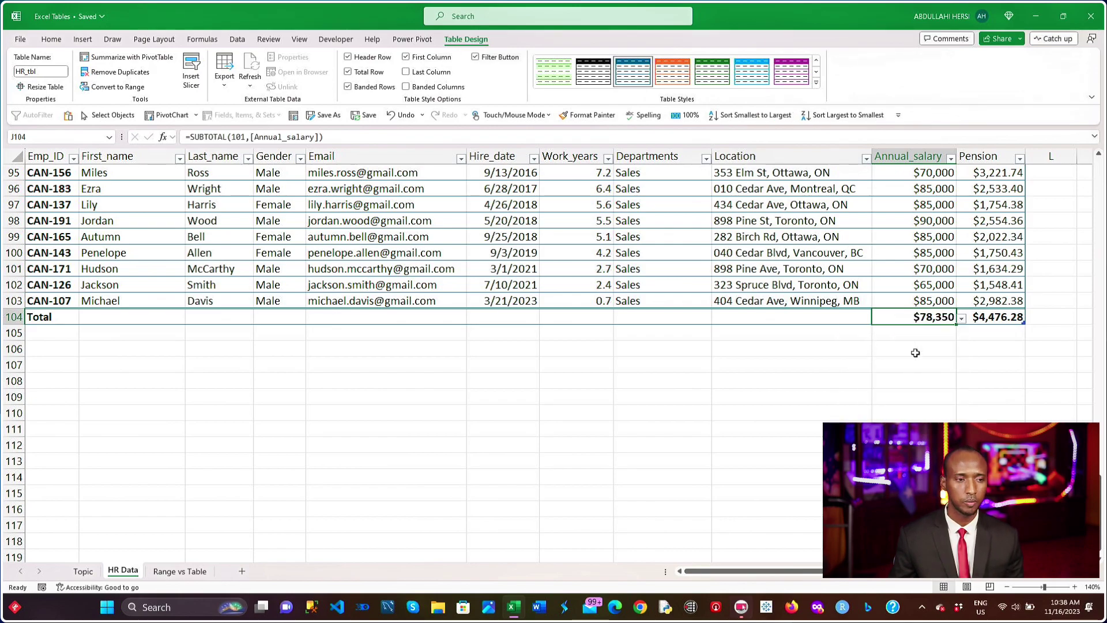
scroll(962, 421, "up", 3)
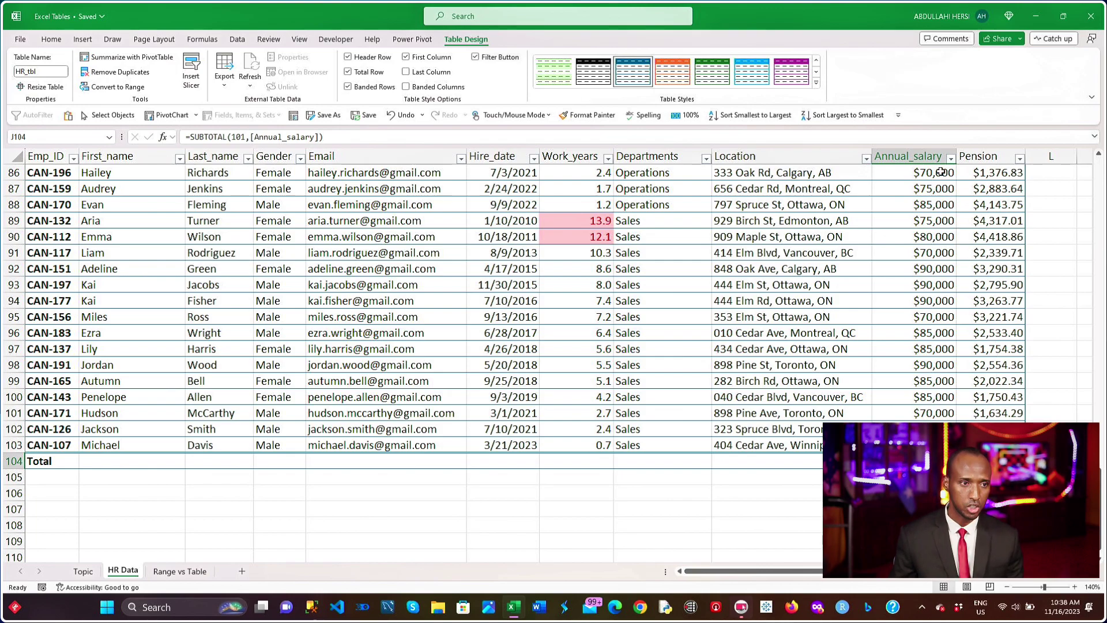
left_click_drag(941, 172, 945, 413)
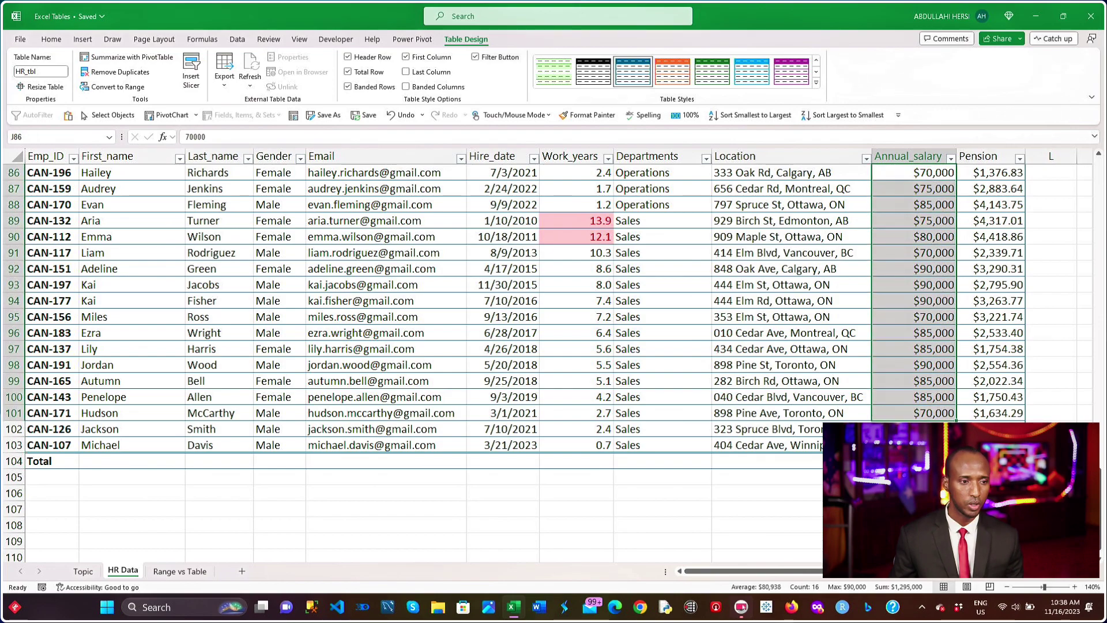
left_click(914, 460)
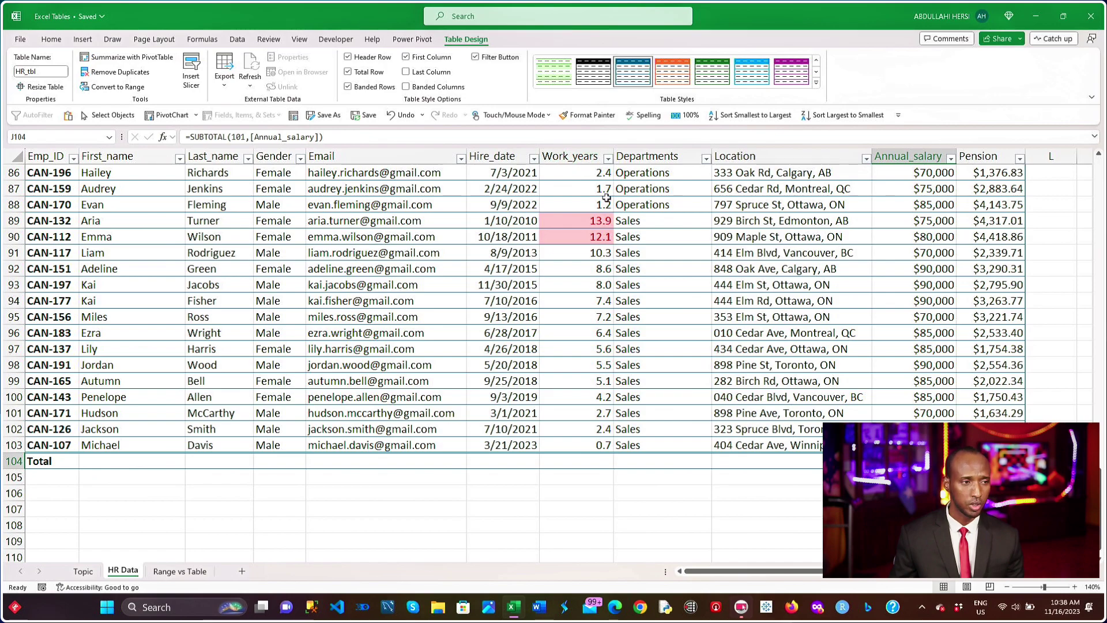
- Set the Work_years total in G104 to Average, showing 6.8 years
left_click(570, 156)
left_click(588, 445)
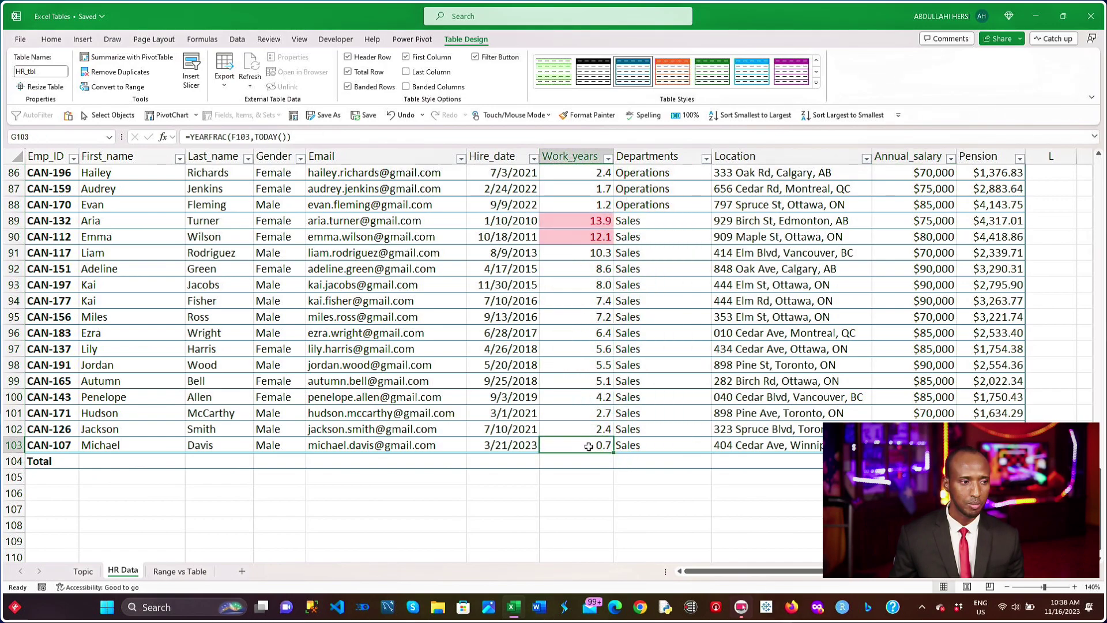
left_click(600, 459)
left_click(619, 463)
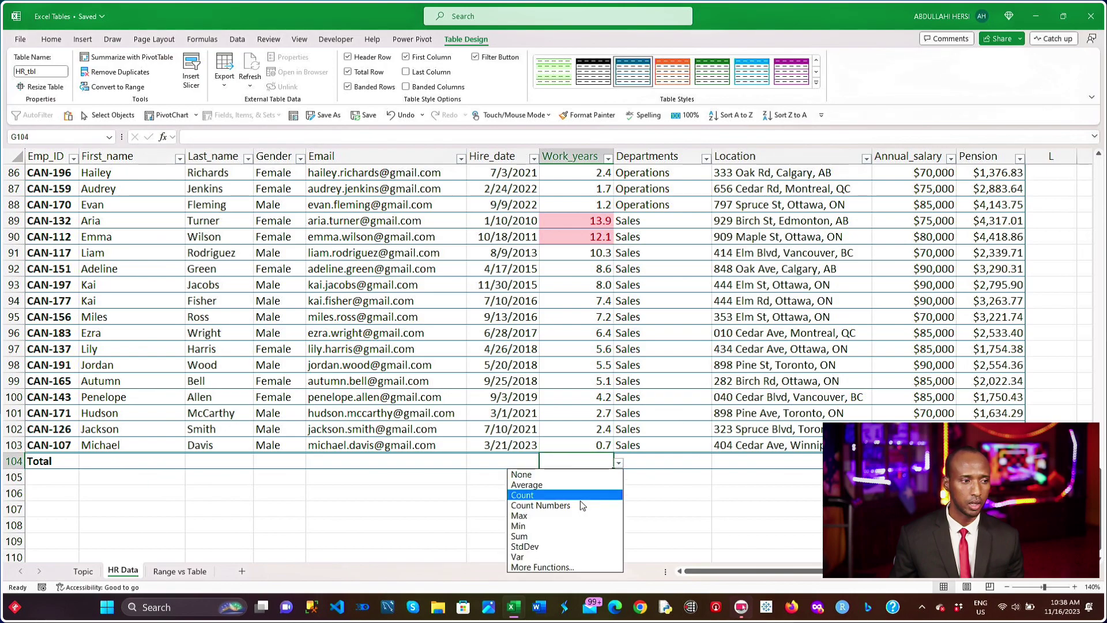
left_click(553, 486)
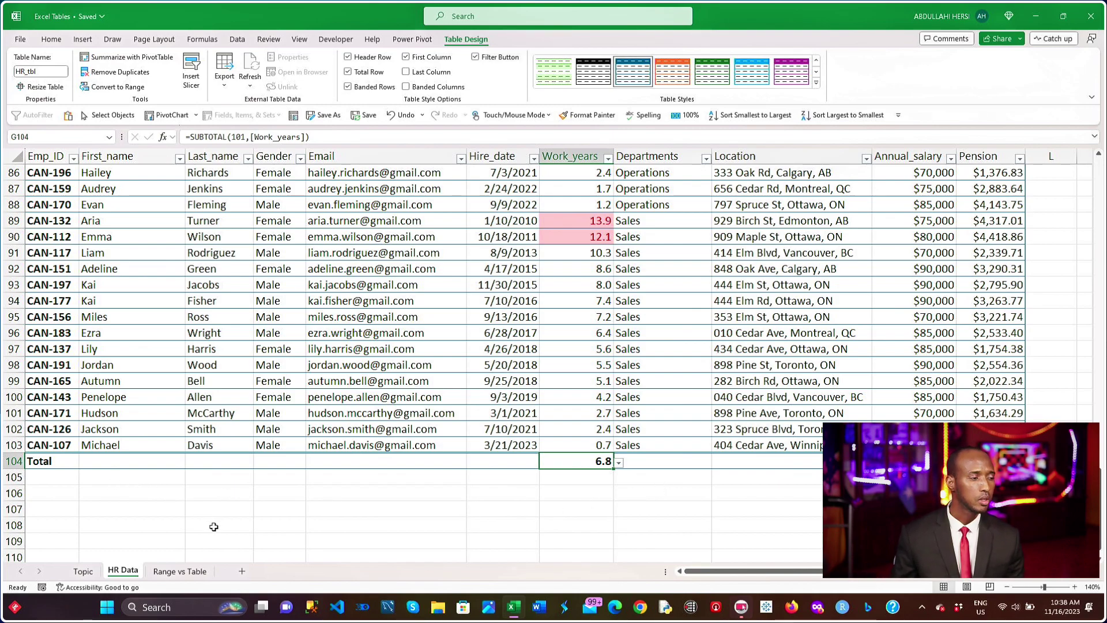
left_click(43, 461)
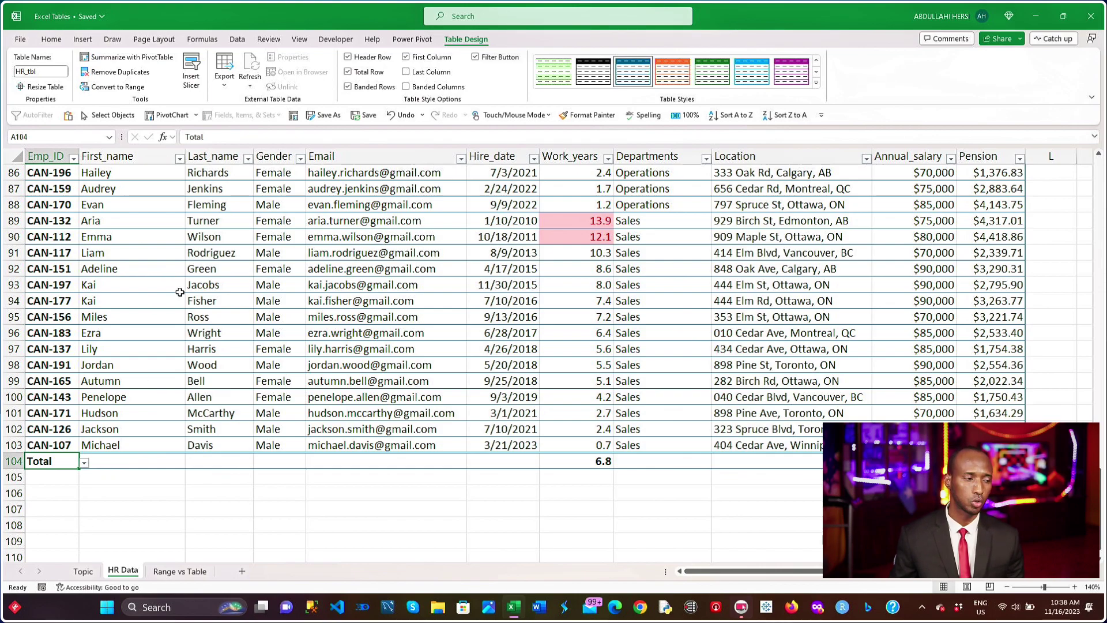
- Replace the Emp_ID Total label in A104 with a Count of 100 employees
left_click(83, 463)
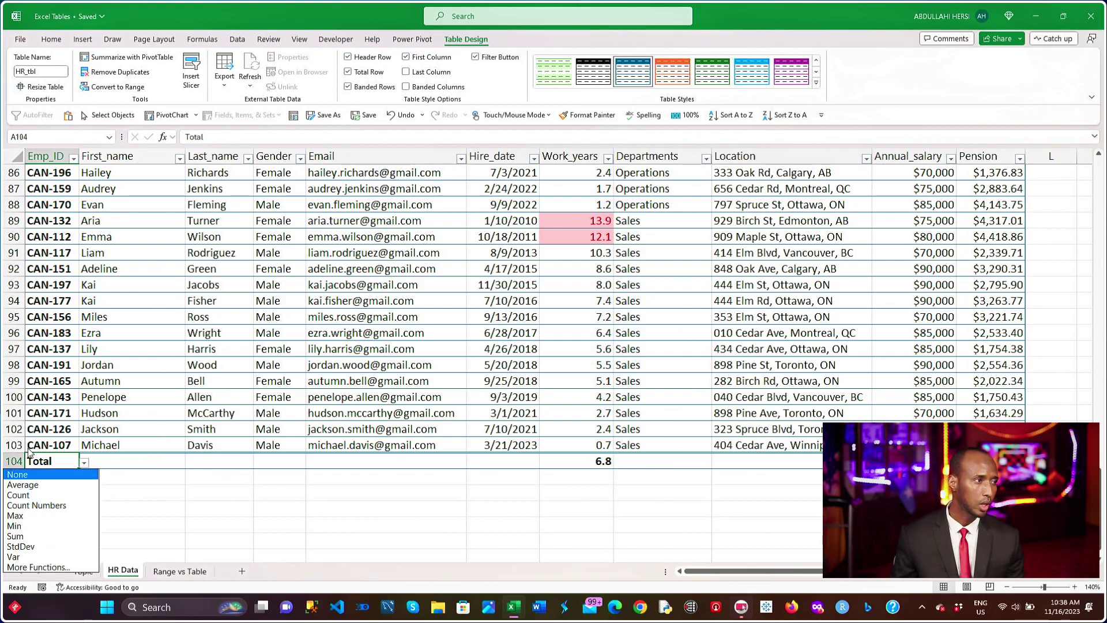
left_click(18, 495)
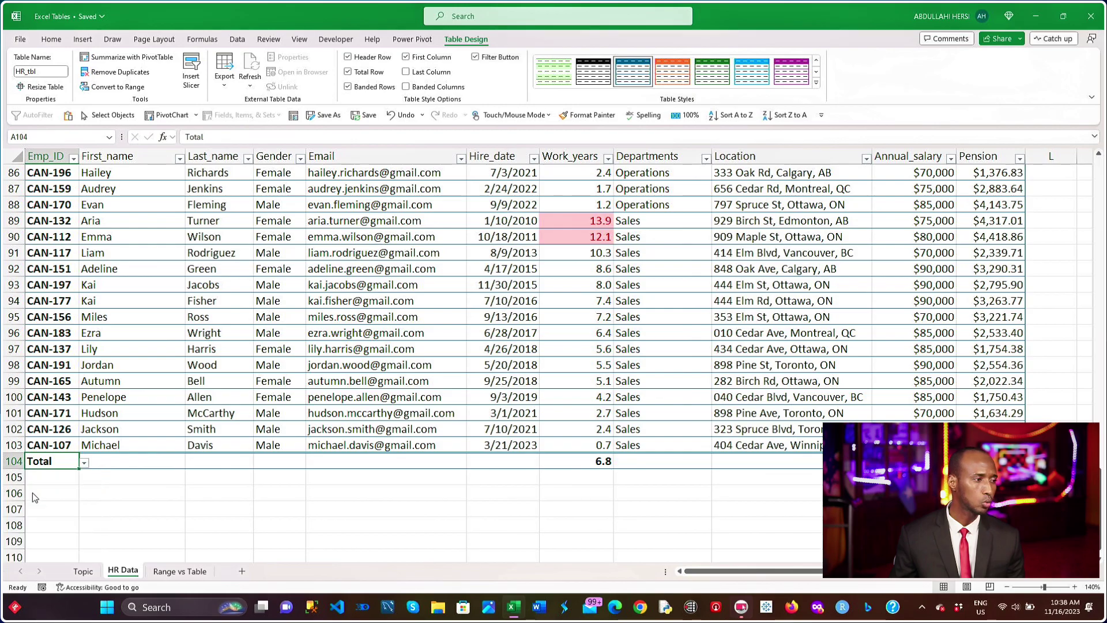
left_click(69, 480)
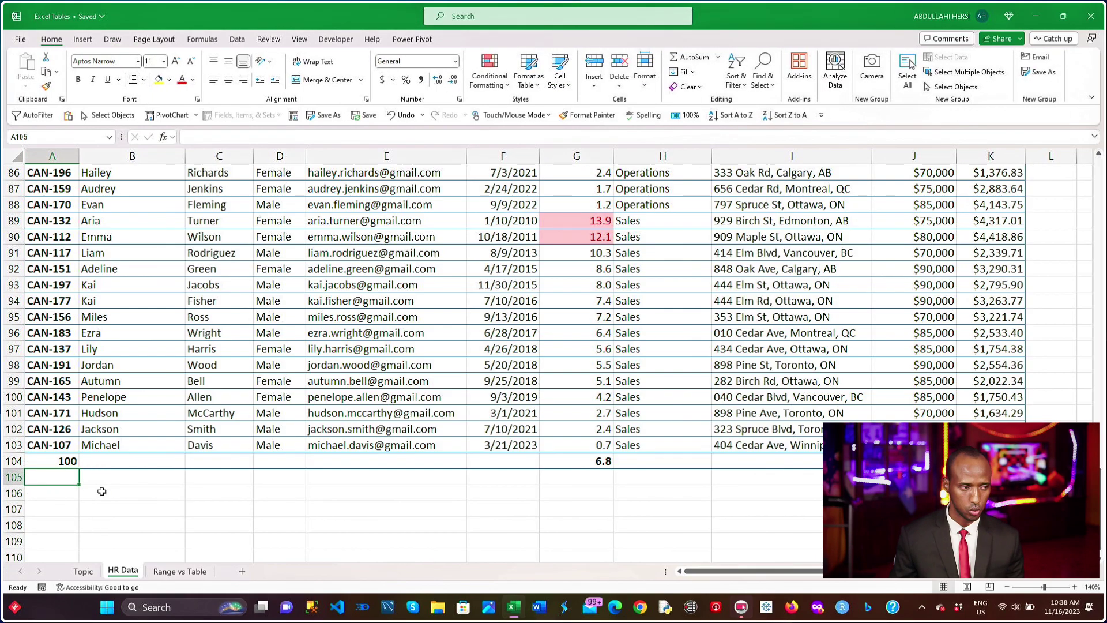
left_click(124, 465)
- Scroll through the table and select the First_name cell of the last data row
scroll(360, 448, "up", 2)
scroll(469, 371, "up", 5)
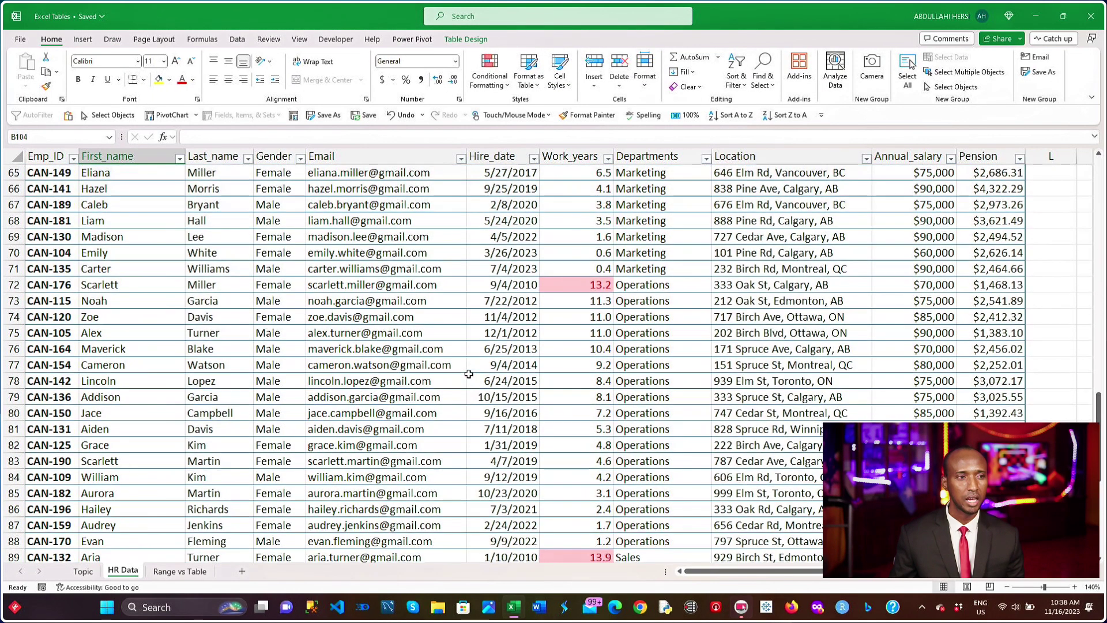
scroll(469, 371, "up", 4)
scroll(483, 372, "up", 1)
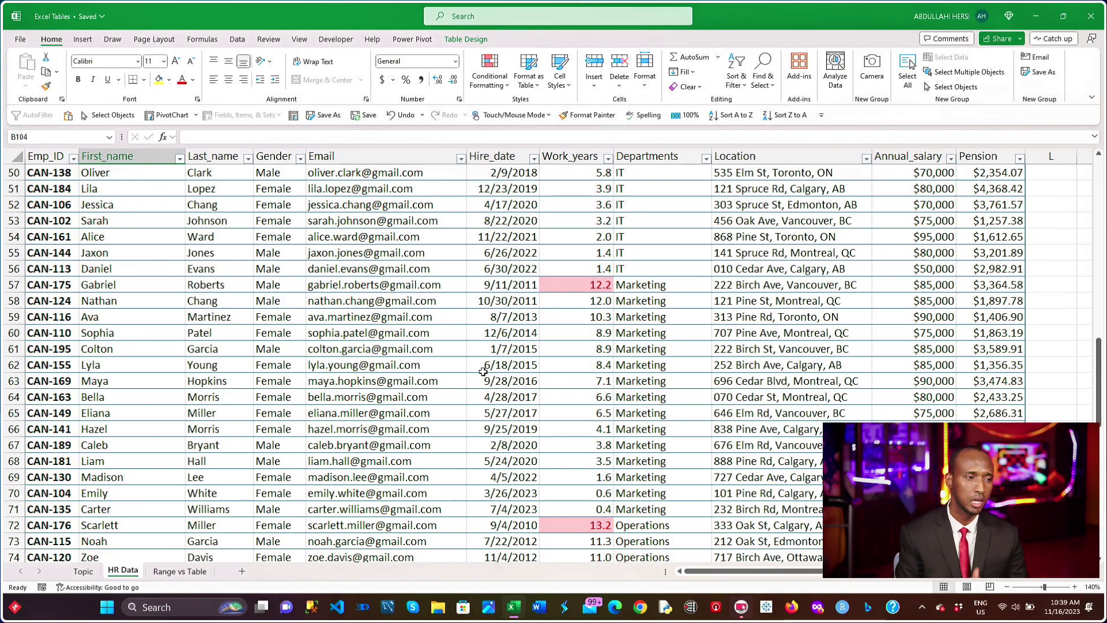
scroll(472, 262, "up", 1)
scroll(471, 263, "up", 1)
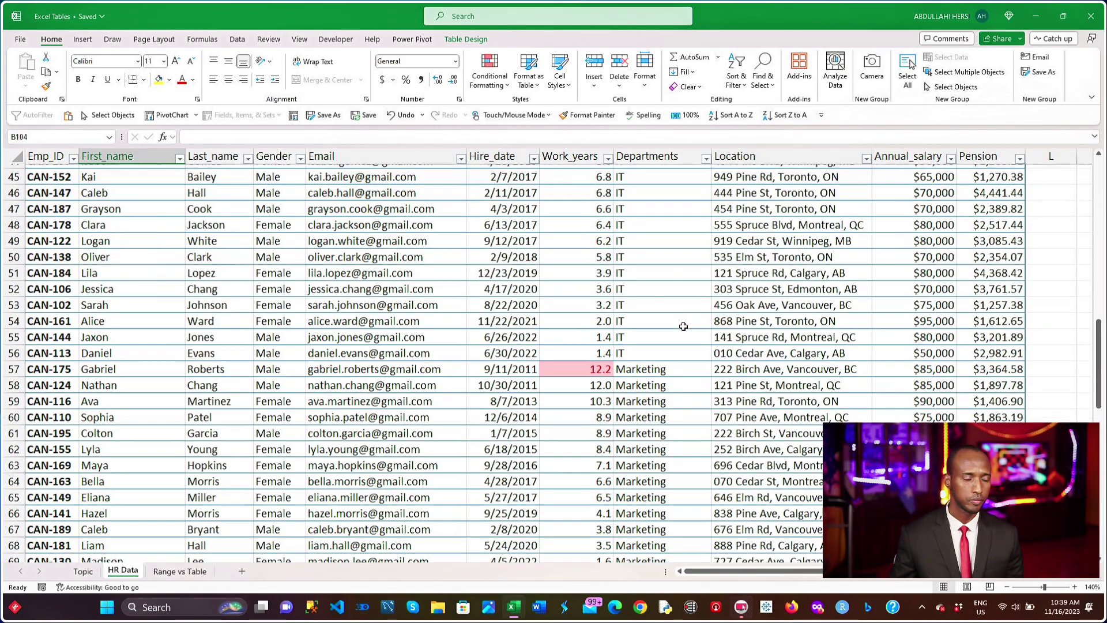
scroll(686, 323, "down", 4)
scroll(687, 323, "down", 5)
scroll(706, 363, "down", 1)
scroll(706, 362, "down", 6)
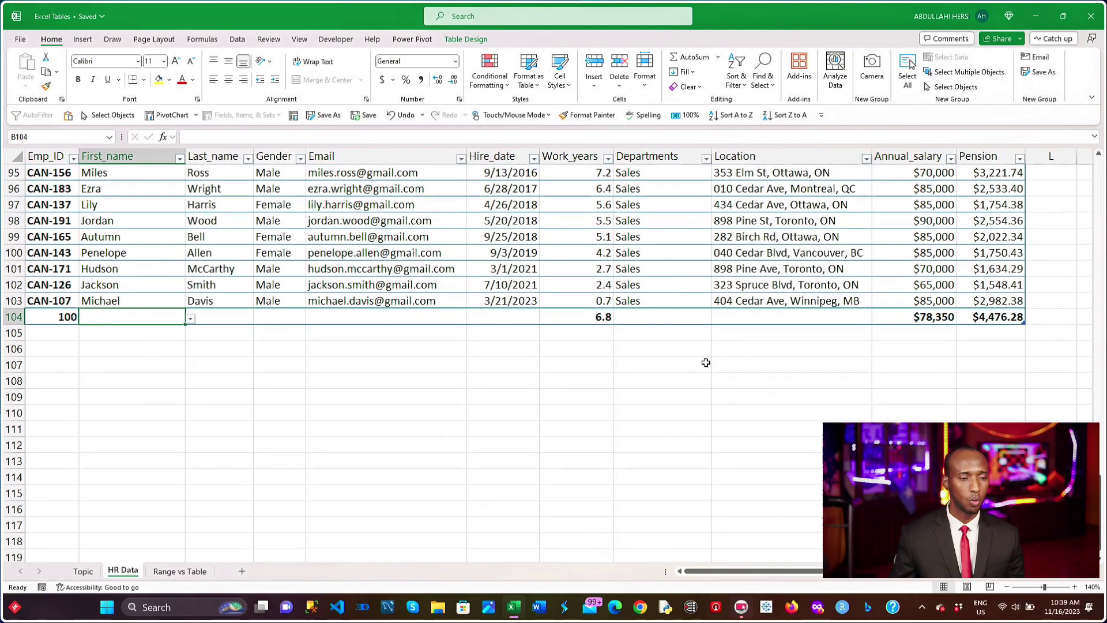
scroll(706, 363, "up", 3)
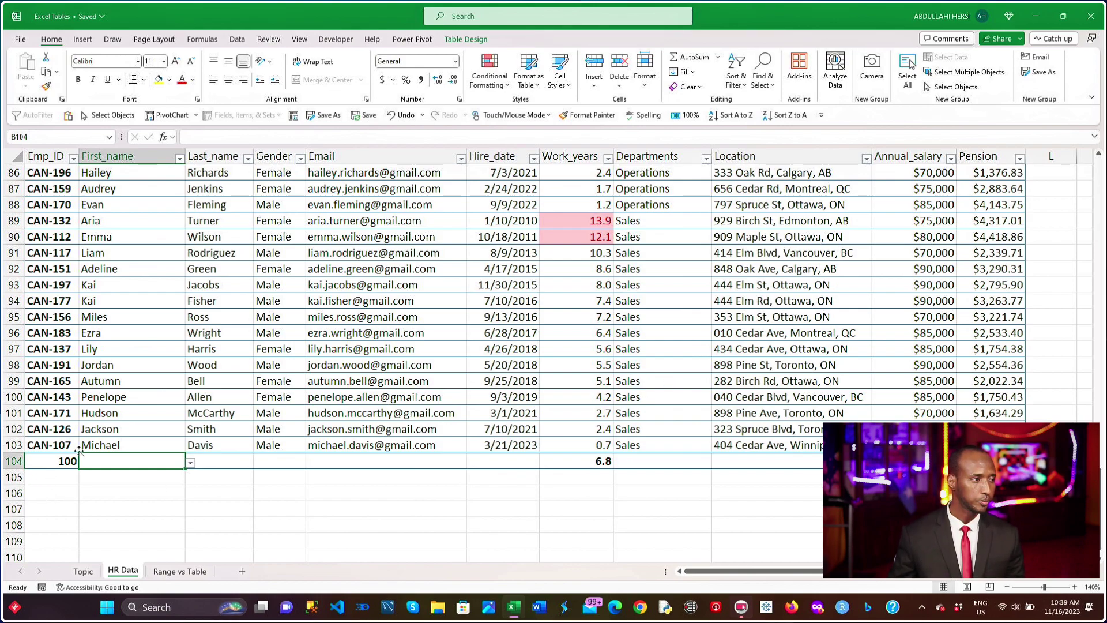
left_click(128, 441)
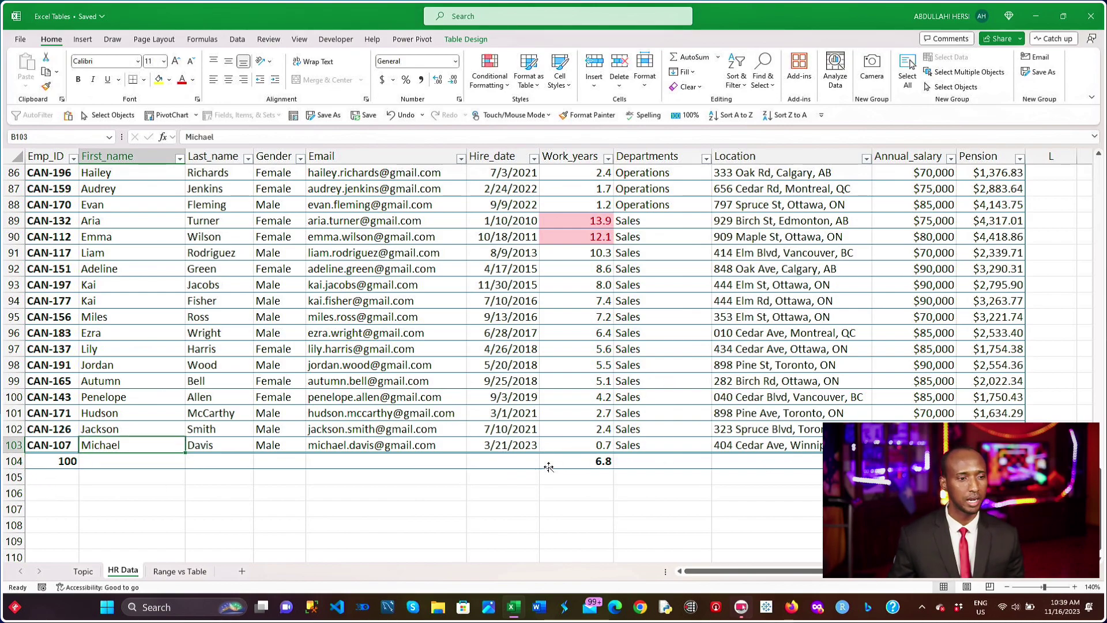
scroll(628, 228, "up", 2)
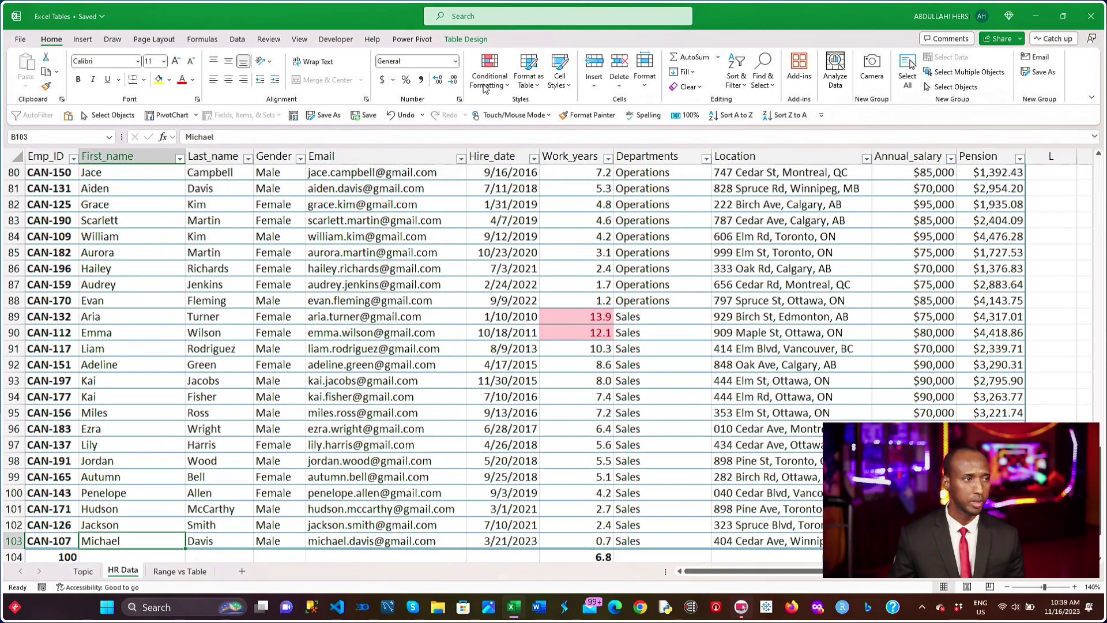
- Turn off the HR table's Total Row
left_click(465, 39)
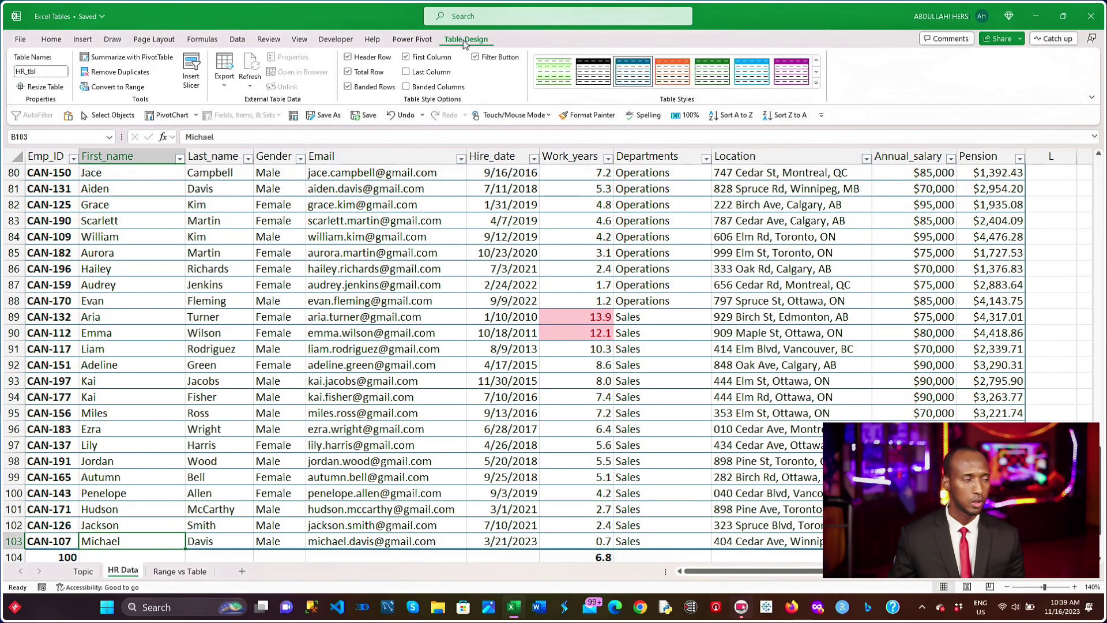
left_click(348, 71)
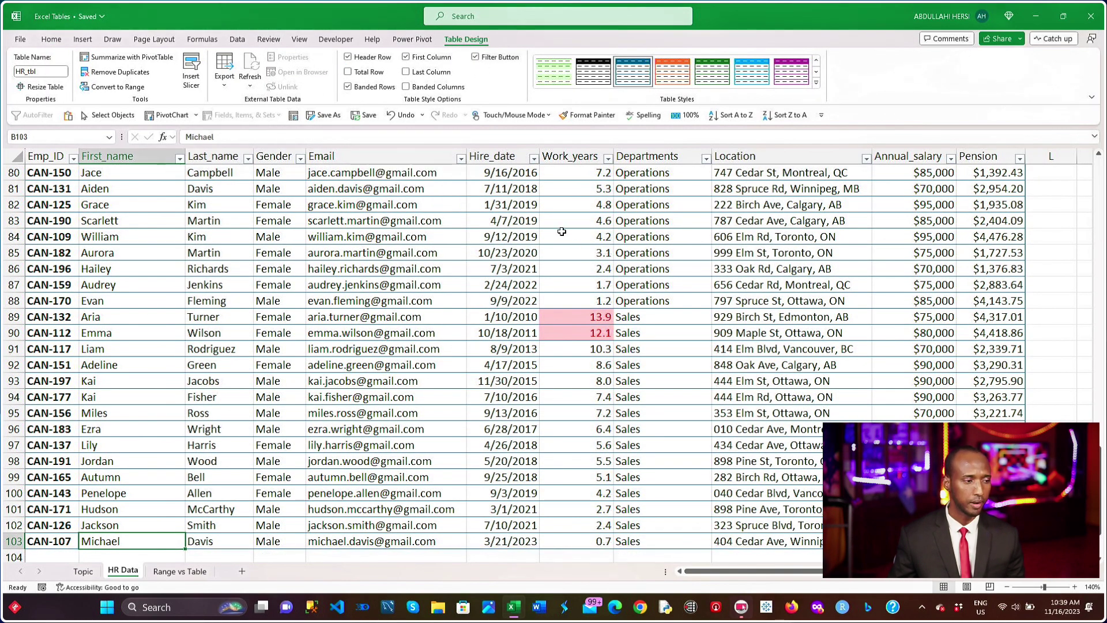
scroll(562, 231, "down", 1)
scroll(526, 393, "down", 2)
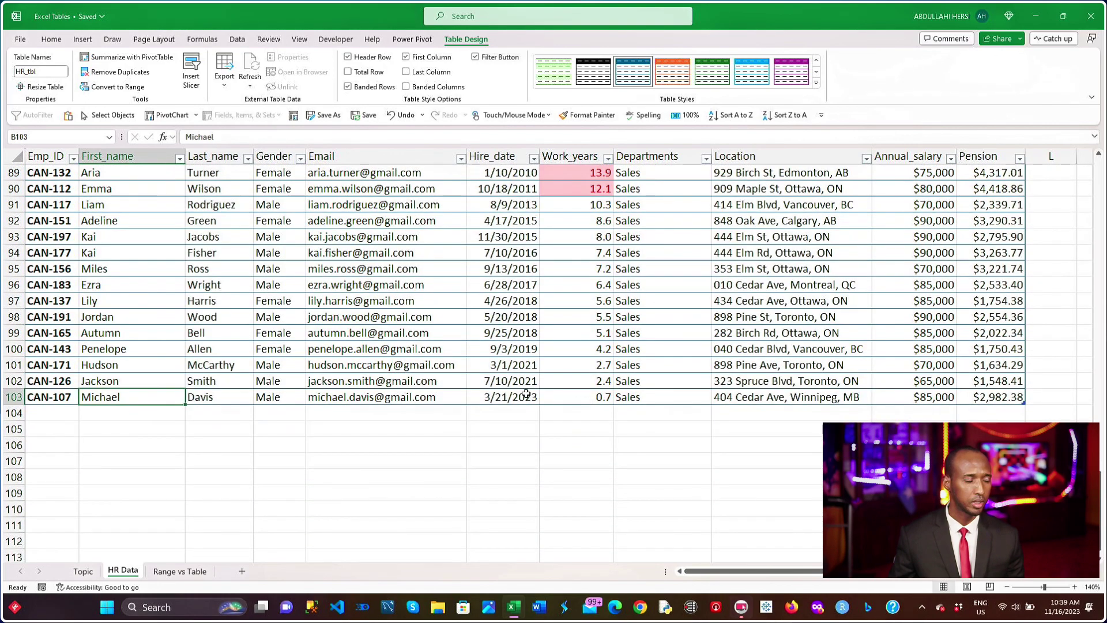
- Fill the Emp_ID series from CAN-107 down to CAN-108 in row 104
left_click(59, 397)
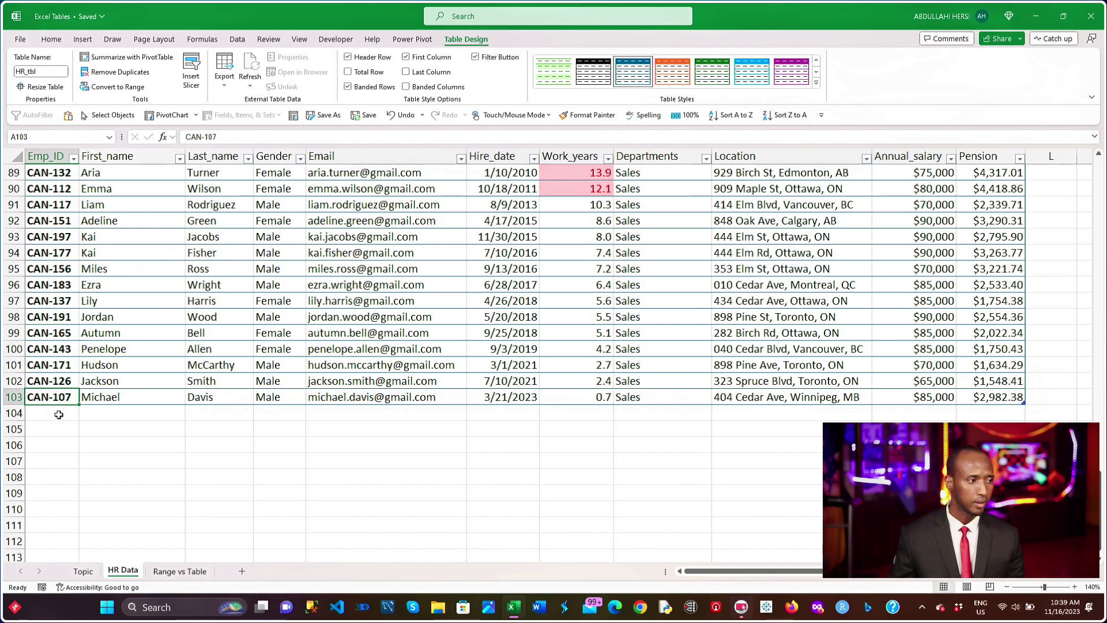
left_click(58, 415)
left_click(59, 397)
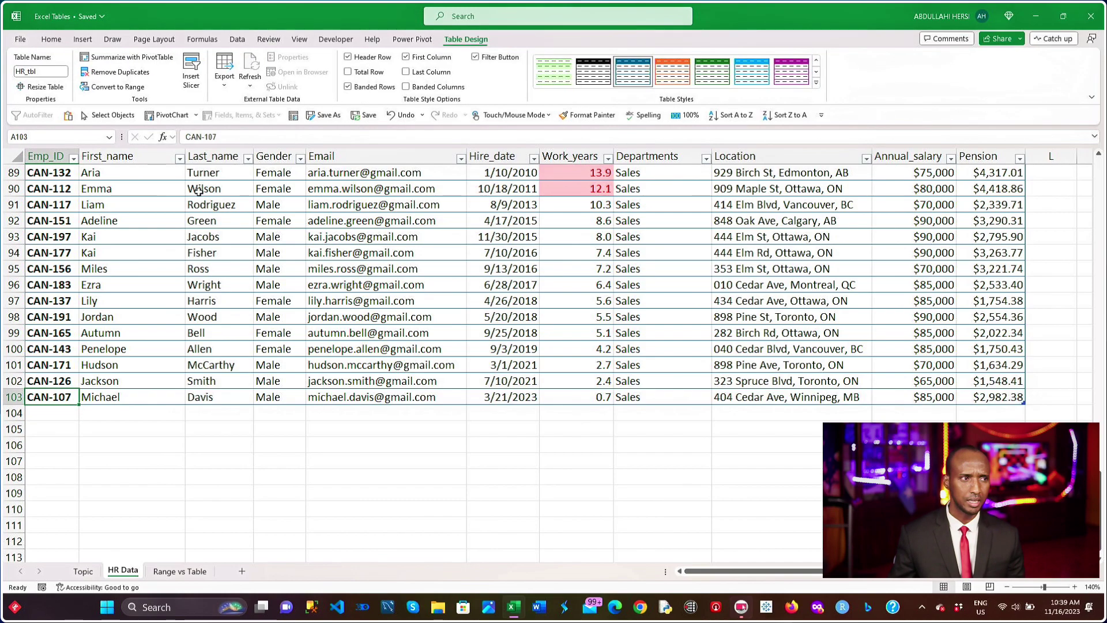
left_click(61, 413)
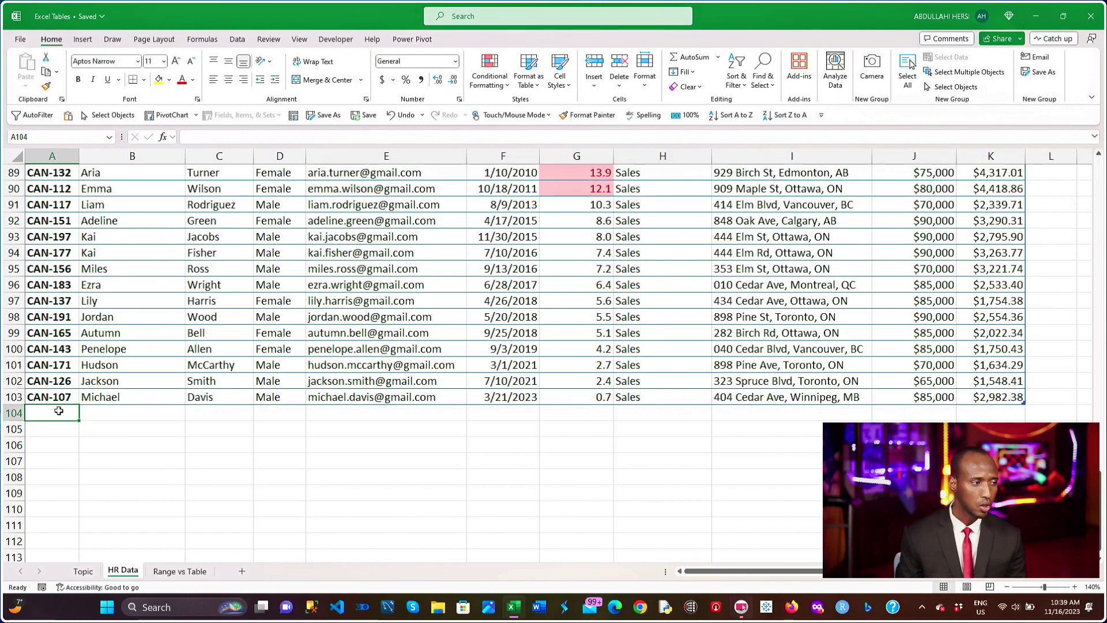
left_click(68, 399)
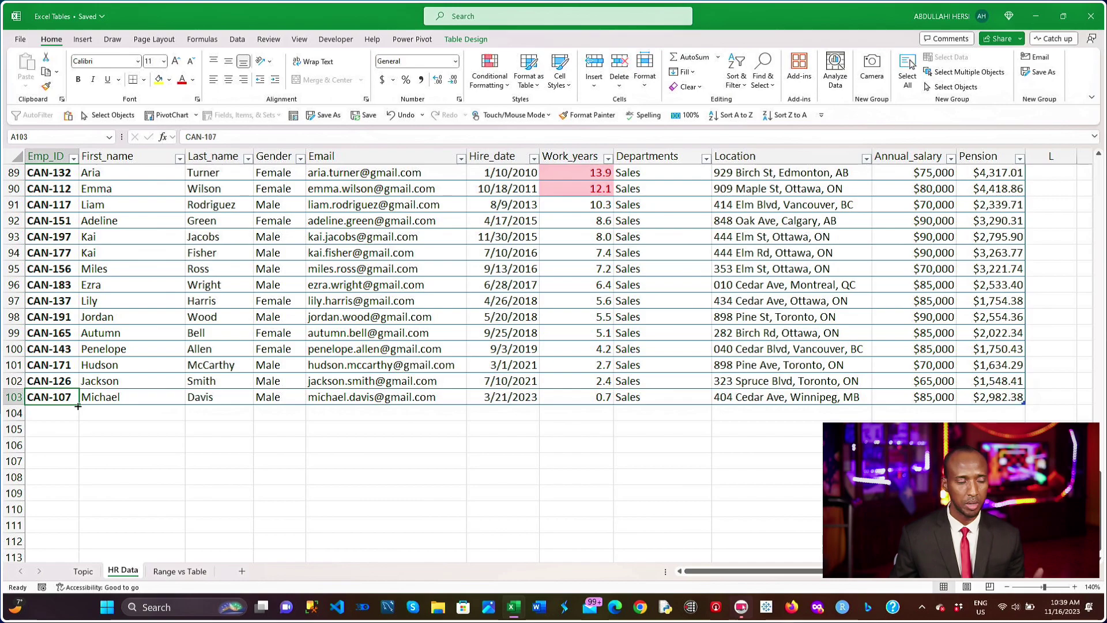
left_click_drag(78, 406, 77, 421)
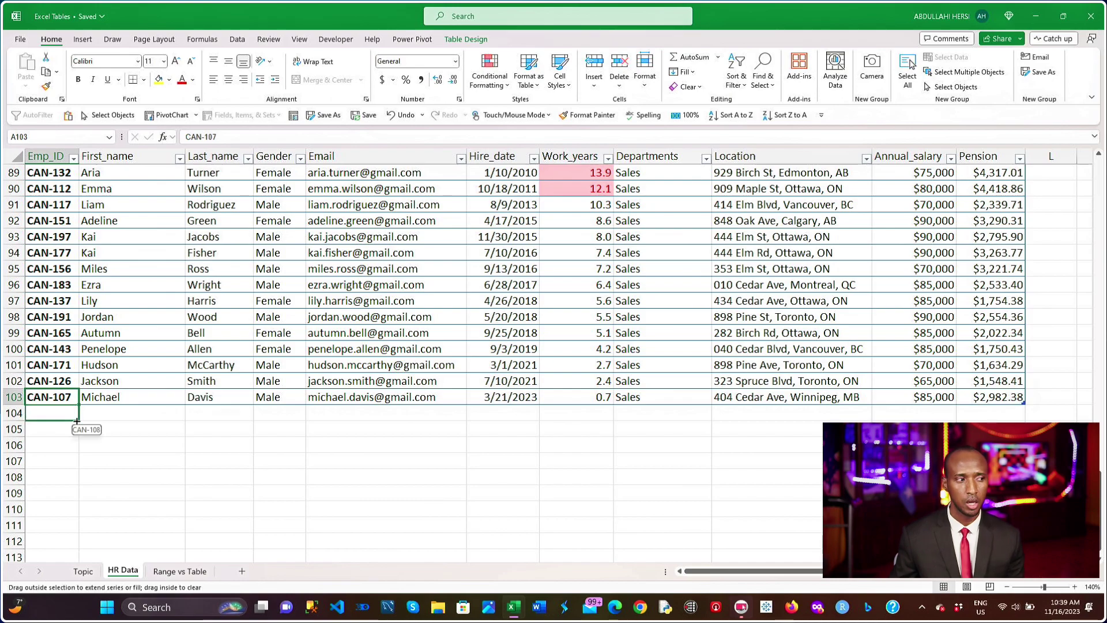
left_click_drag(77, 421, 77, 422)
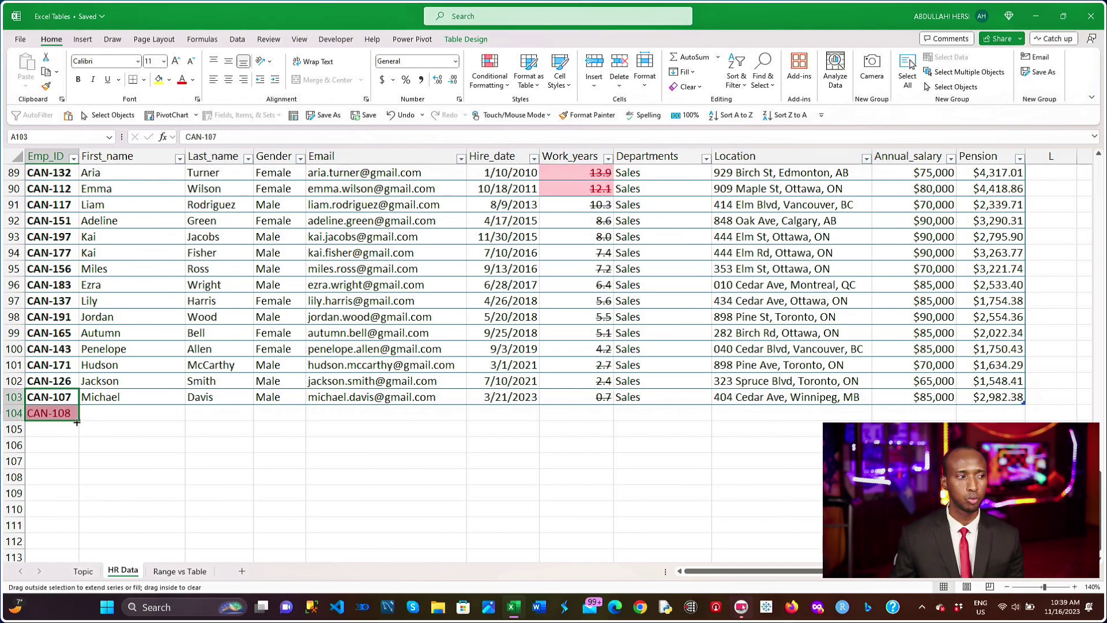
left_click(63, 460)
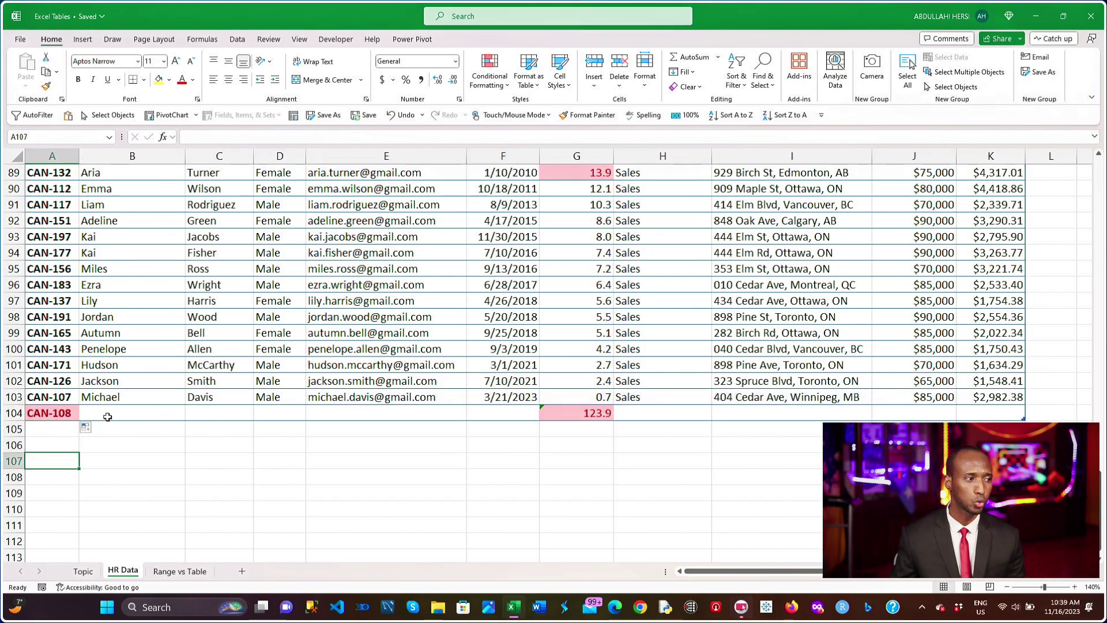
- Clear the 123.9 Work_years value from row 104 of the HR table
left_click(311, 415)
key("Left")
key("Left")
key("Left")
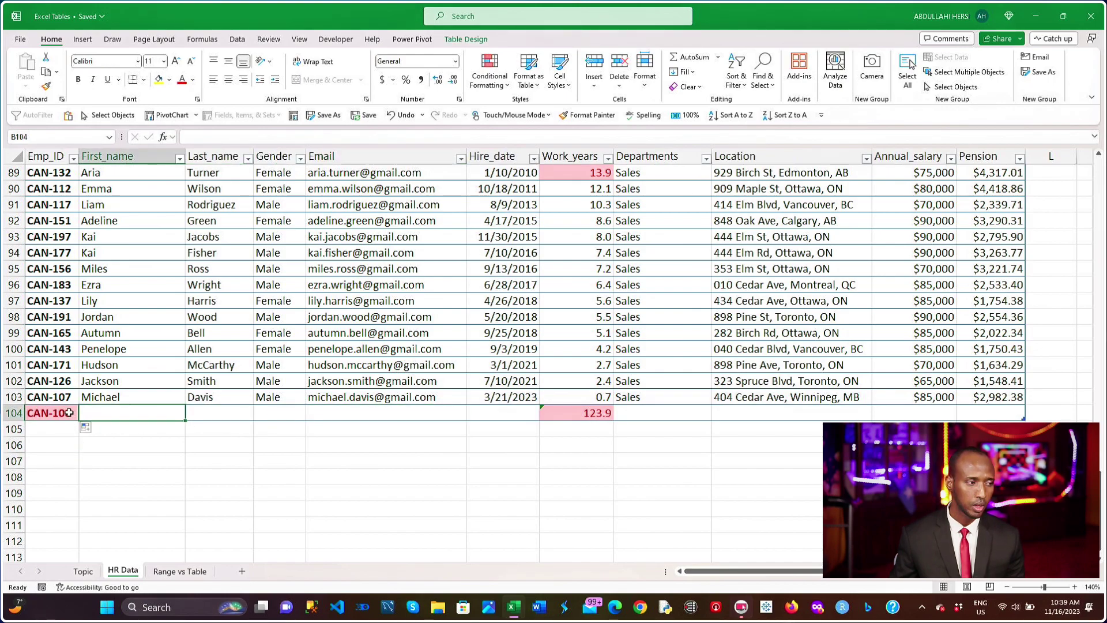
scroll(144, 403, "up", 1)
scroll(115, 392, "up", 4)
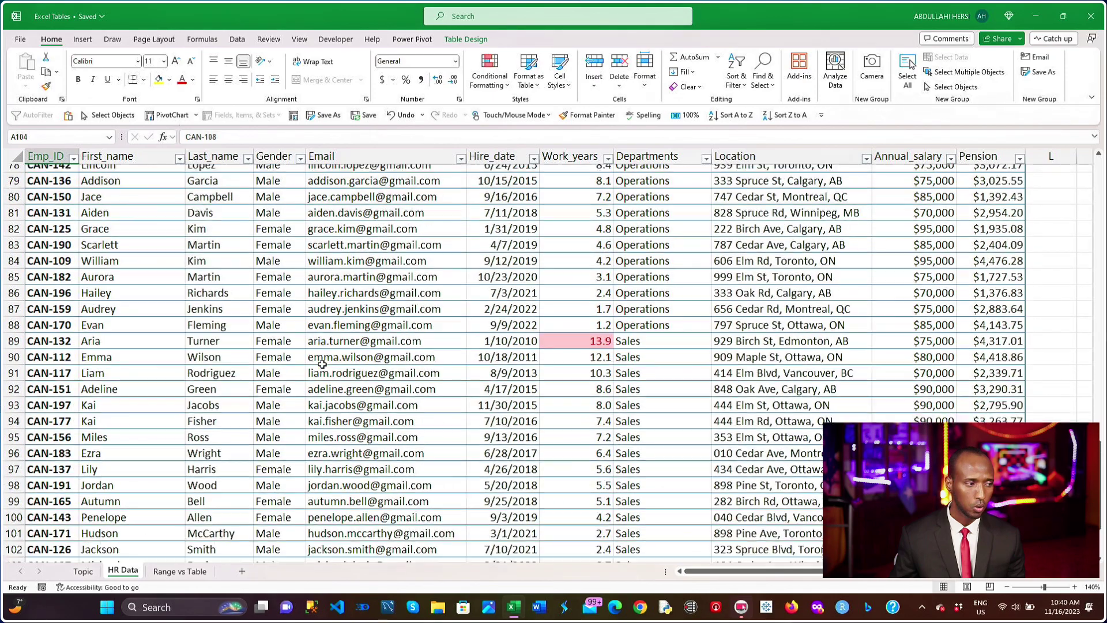
scroll(70, 375, "down", 5)
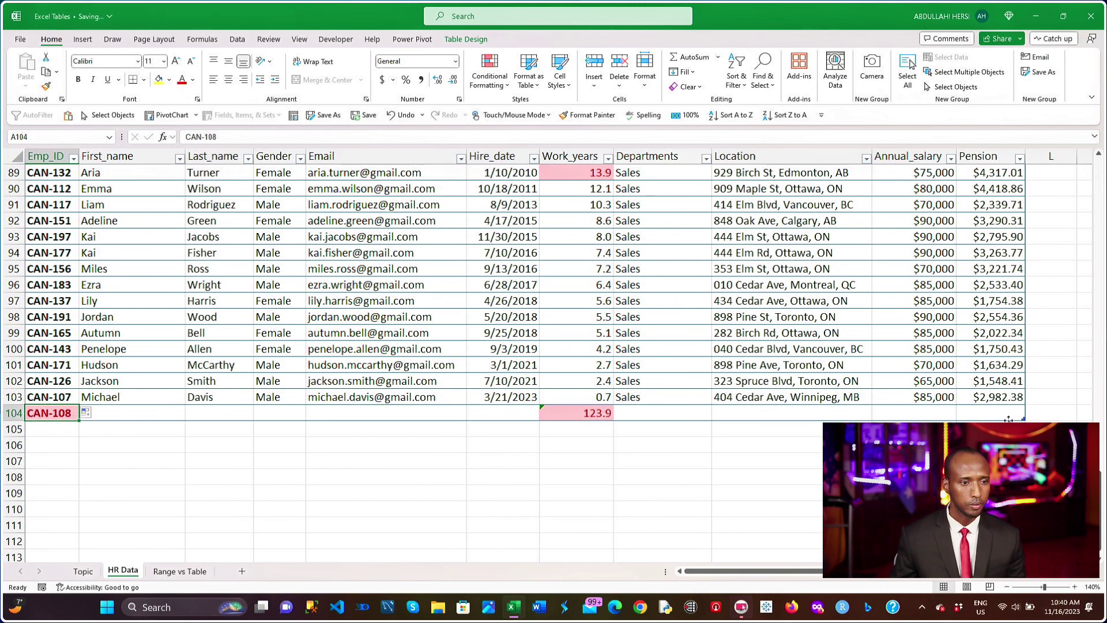
left_click(577, 413)
key("Delete")
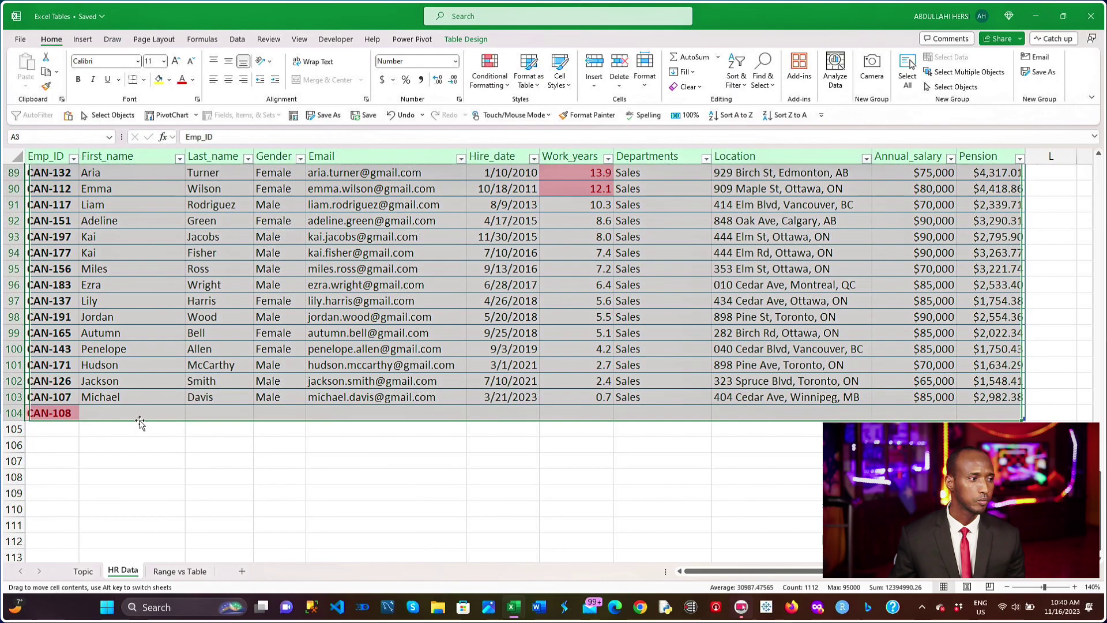
- Browse the HR table and select the CAN-108 ID cell in row 104
left_click(138, 418)
key("ctrl+a")
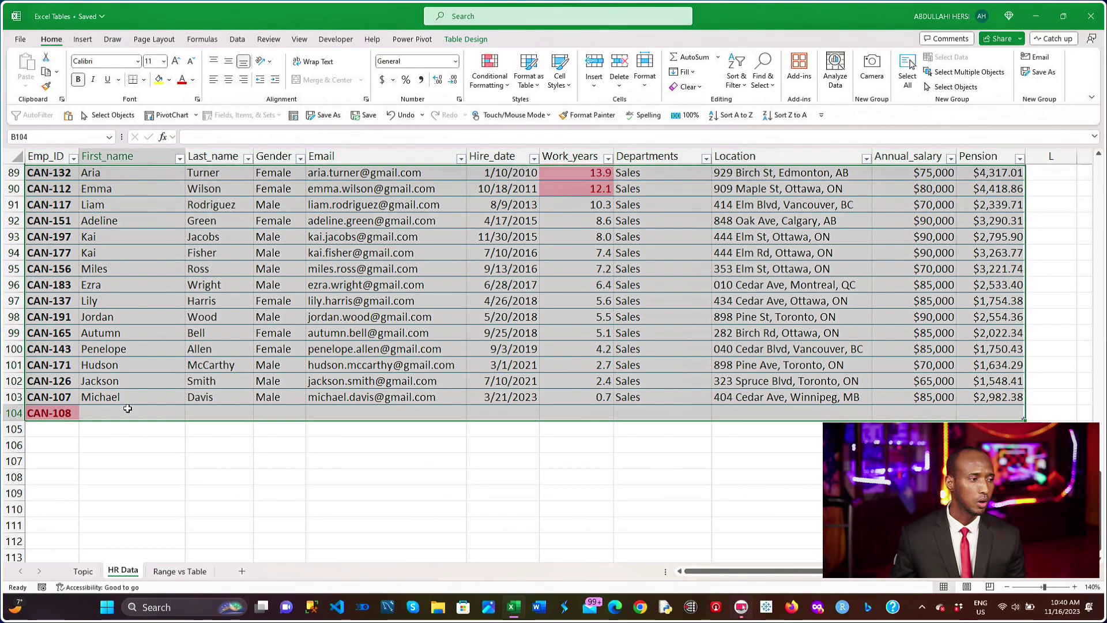
left_click(128, 409)
scroll(198, 398, "up", 5)
scroll(197, 398, "up", 7)
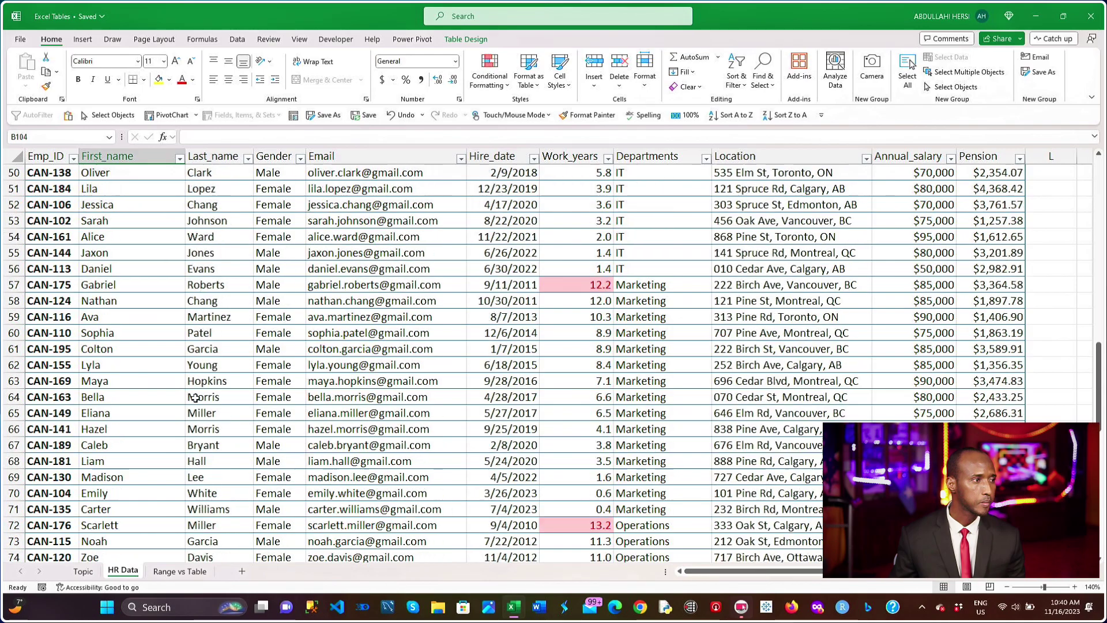
scroll(198, 398, "up", 15)
scroll(195, 398, "down", 8)
scroll(195, 397, "down", 20)
scroll(42, 378, "down", 1)
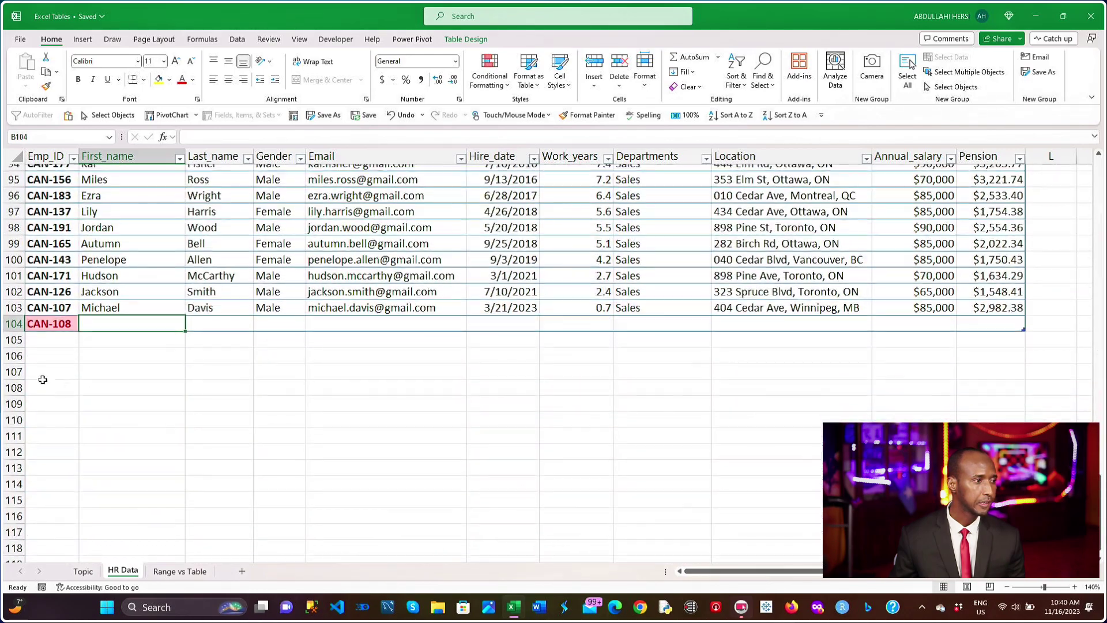
scroll(84, 315, "up", 2)
scroll(84, 316, "up", 1)
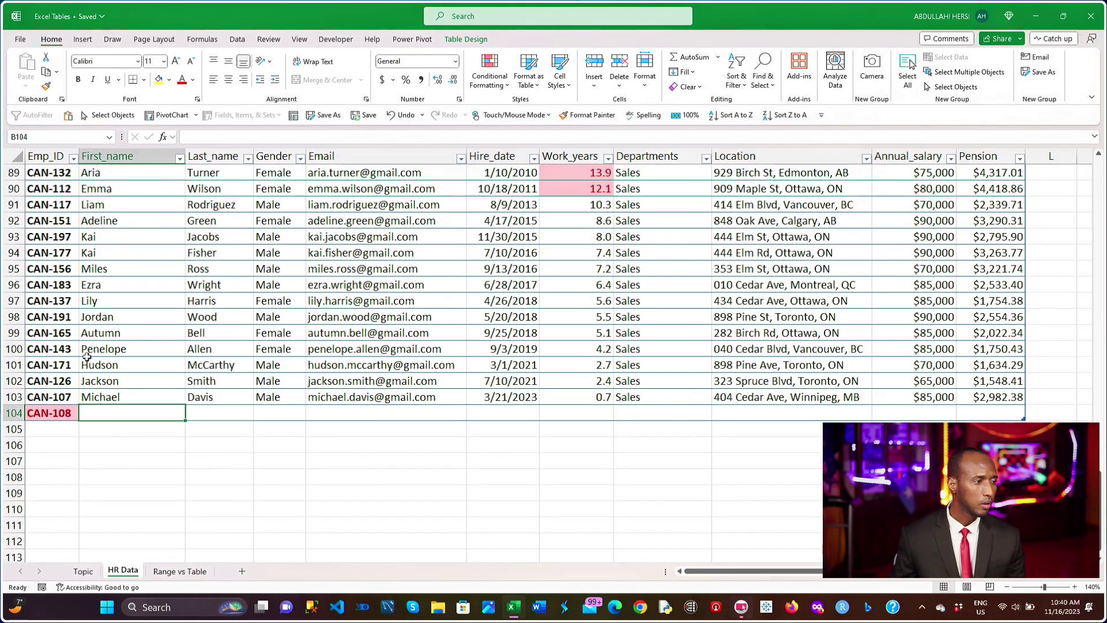
scroll(87, 357, "up", 1)
scroll(83, 376, "up", 5)
scroll(84, 376, "up", 1)
scroll(86, 374, "down", 10)
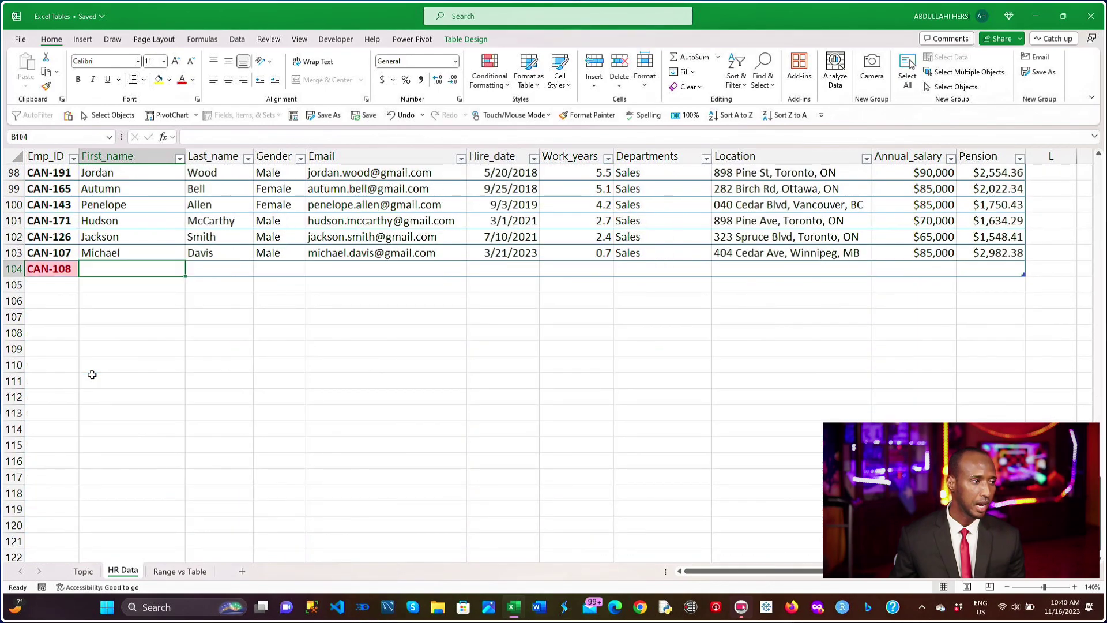
scroll(67, 305, "up", 2)
left_click(61, 364)
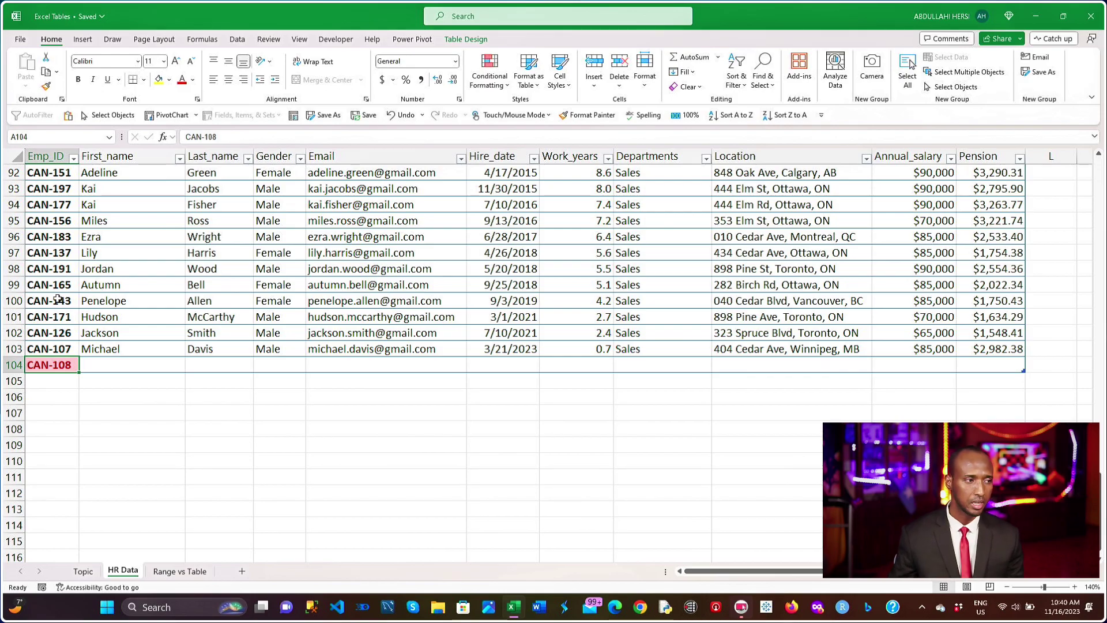
scroll(316, 267, "up", 4)
scroll(315, 267, "up", 3)
scroll(443, 295, "up", 3)
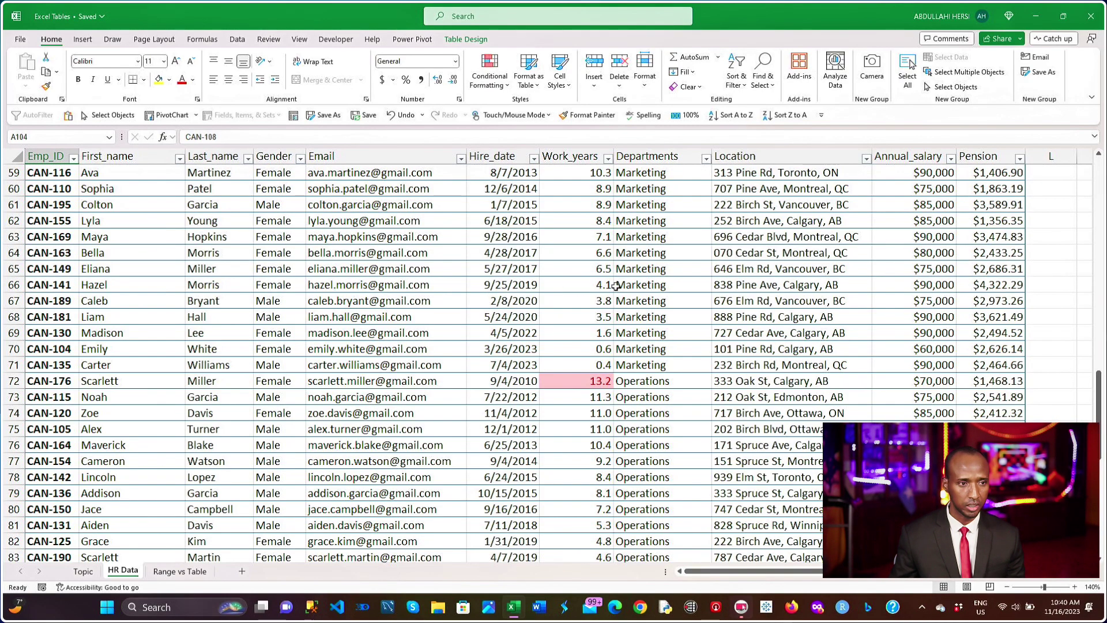
scroll(616, 288, "up", 5)
scroll(693, 284, "up", 9)
scroll(694, 284, "down", 3)
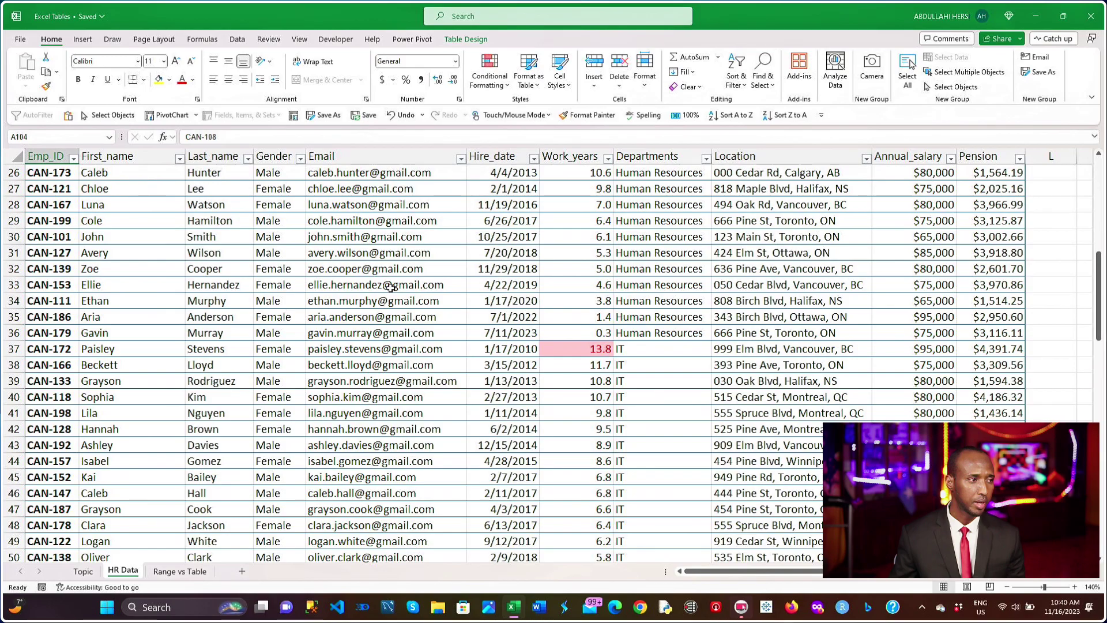
scroll(165, 298, "up", 9)
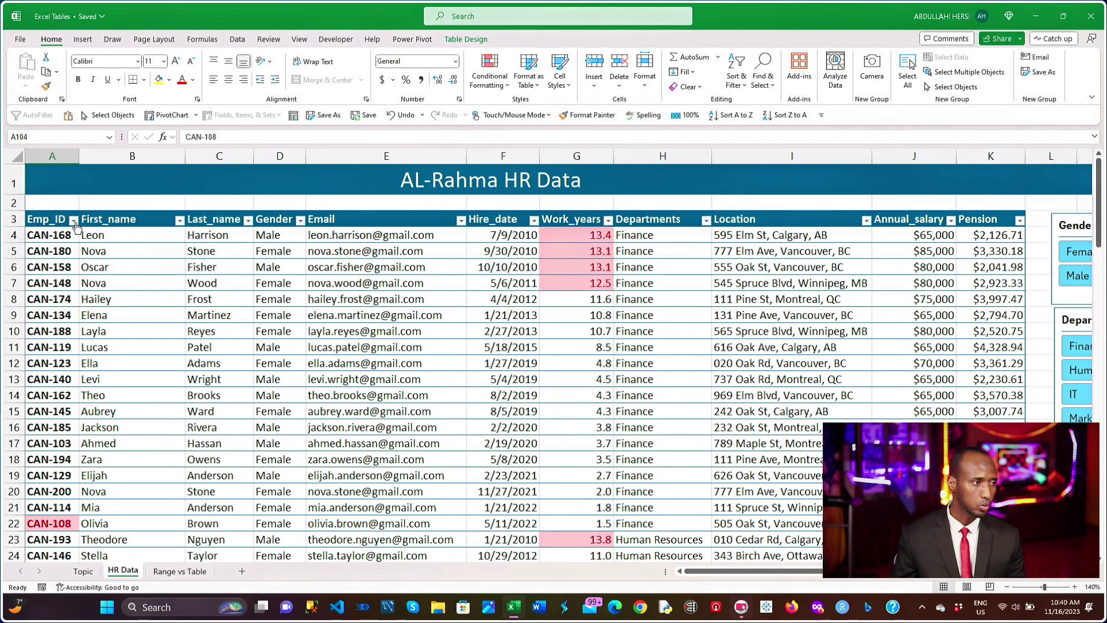
scroll(161, 353, "down", 9)
scroll(150, 392, "down", 8)
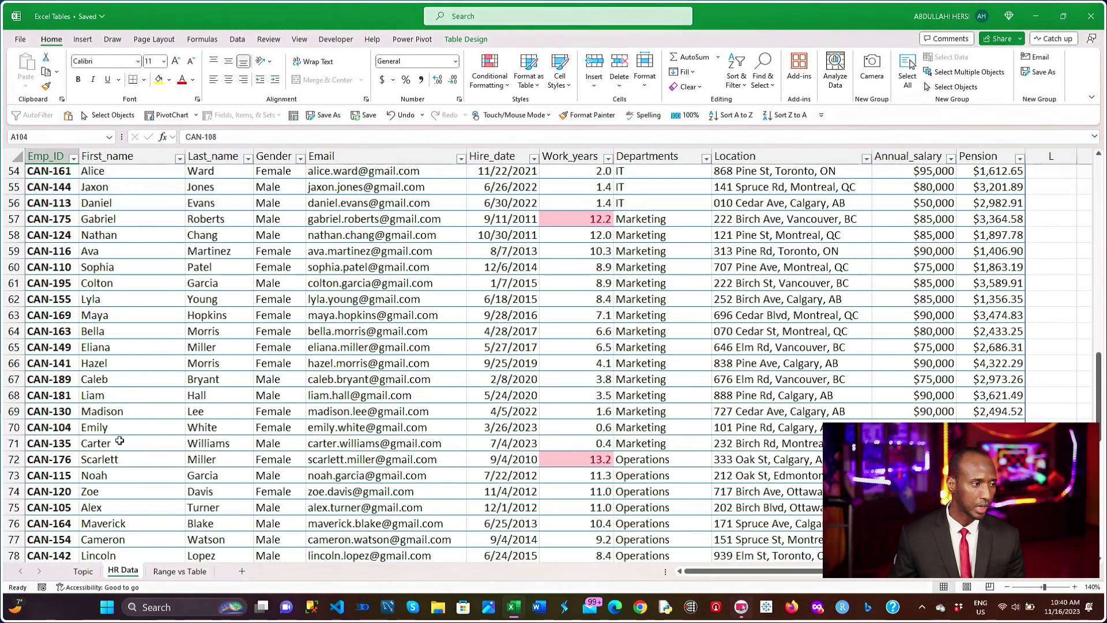
left_click(132, 441)
scroll(132, 426, "down", 5)
scroll(150, 418, "down", 7)
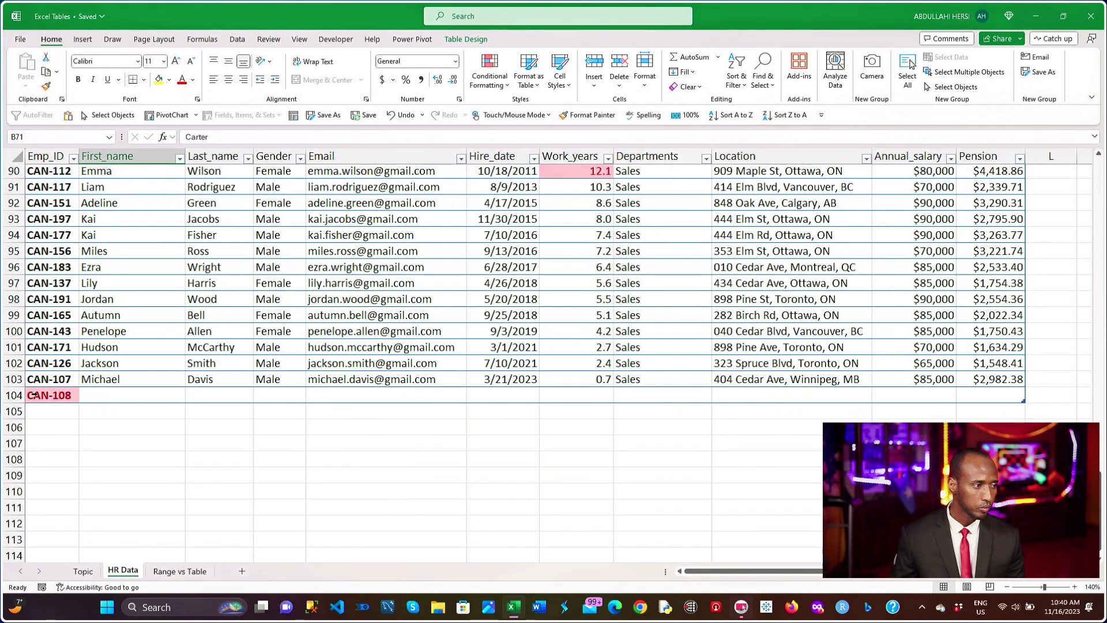
scroll(38, 395, "up", 3)
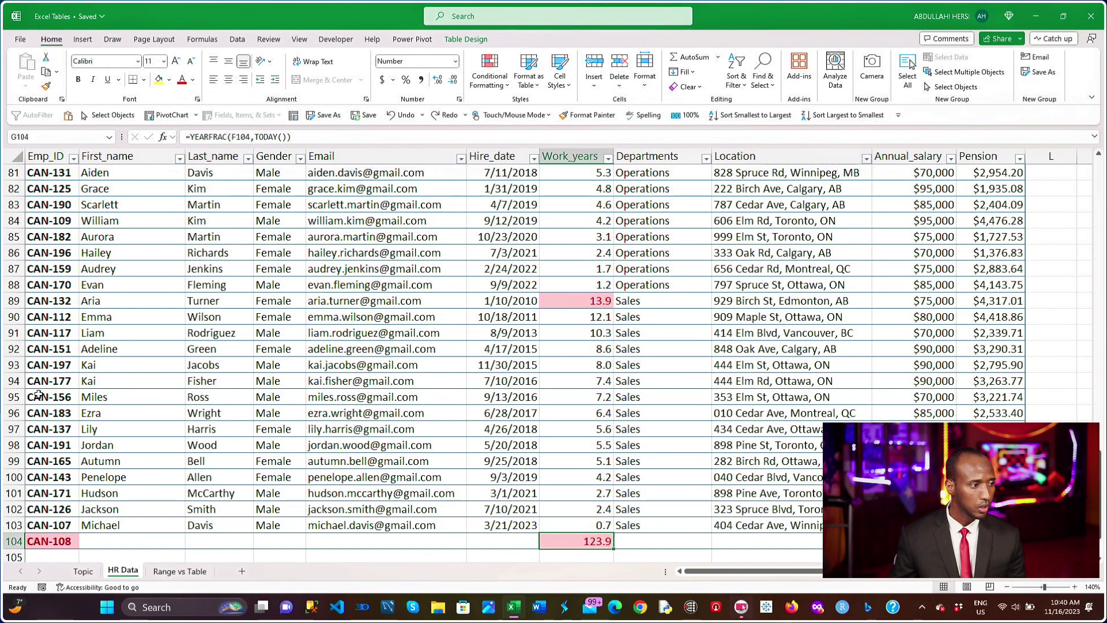
- Undo the CAN-108 row entry and bring up the Emp_ID sort and filter menu
key("ctrl+z")
scroll(86, 180, "up", 5)
scroll(86, 180, "up", 1)
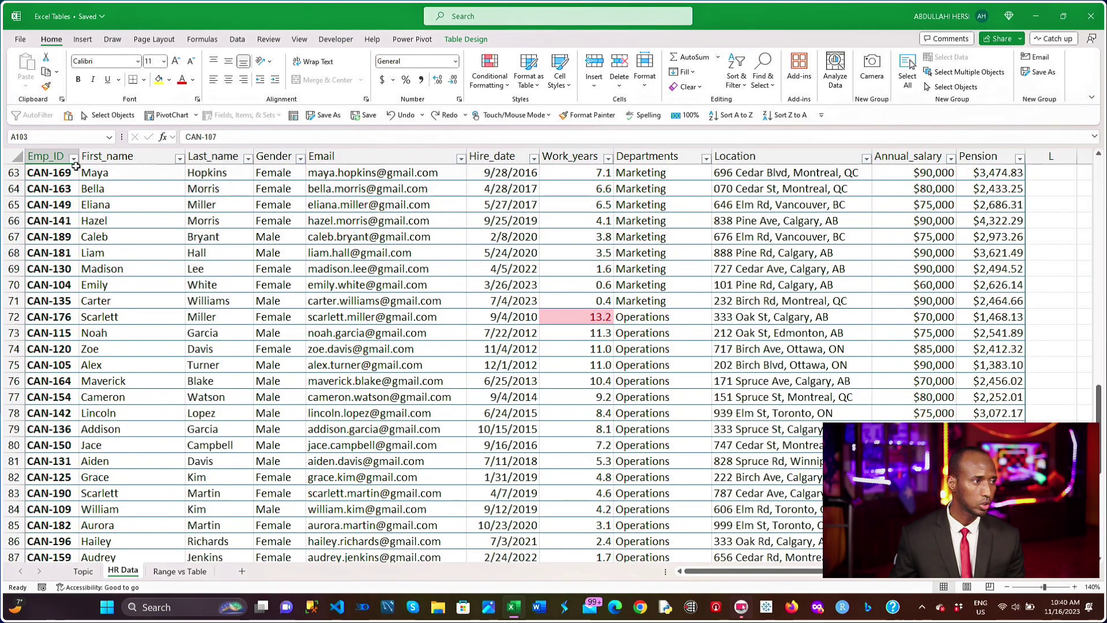
left_click(73, 158)
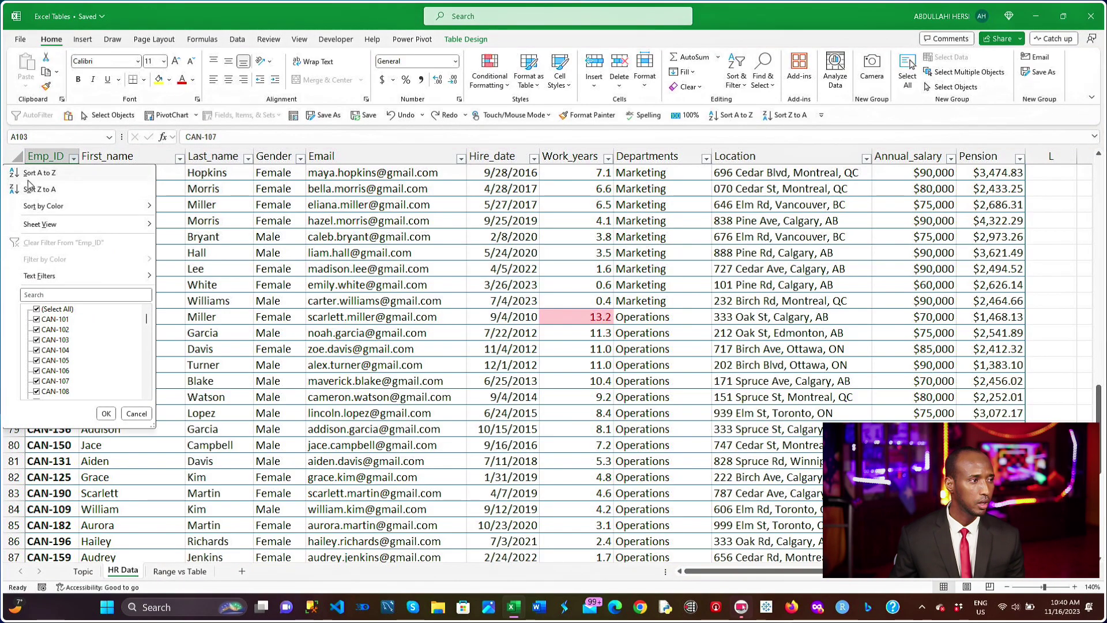
- Sort the HR table by Emp_ID from A to Z
left_click(198, 251)
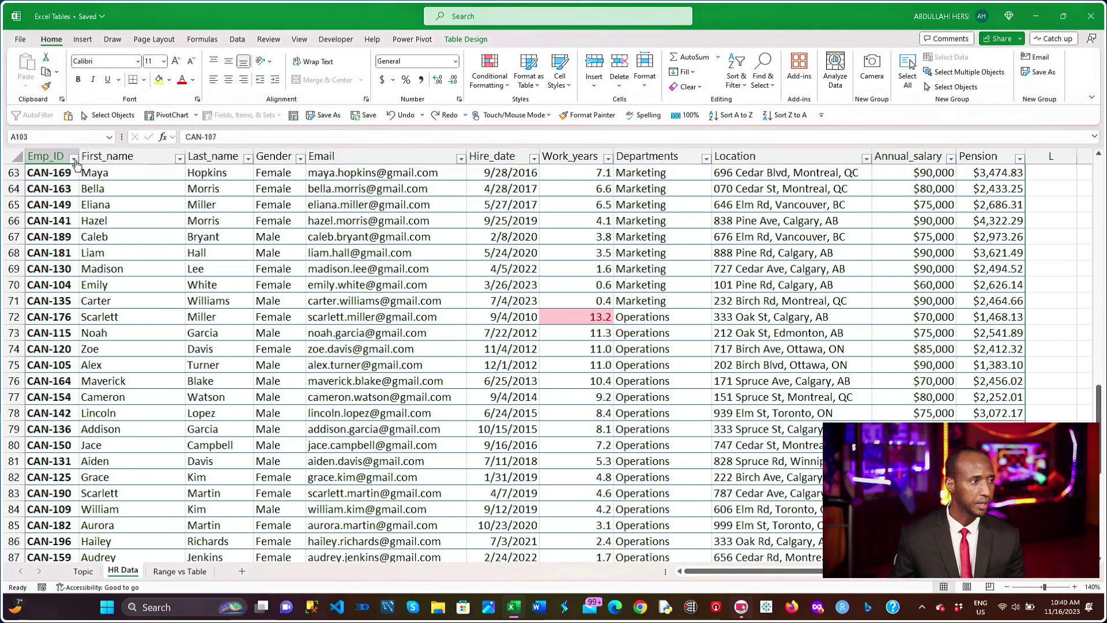
left_click(73, 158)
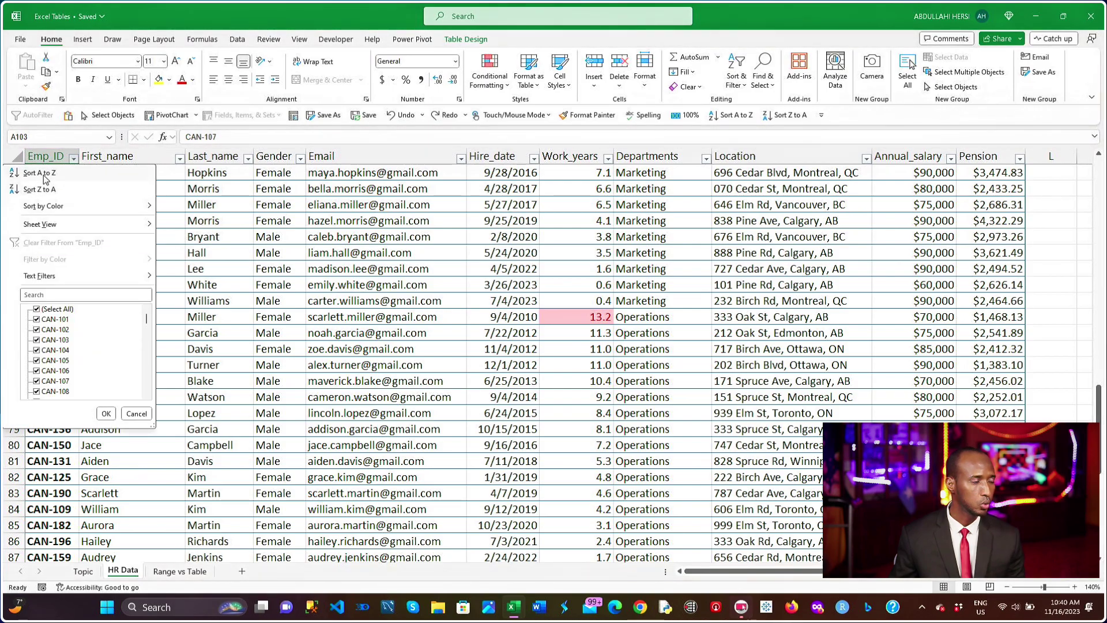
left_click(45, 173)
scroll(127, 278, "down", 9)
scroll(126, 279, "down", 4)
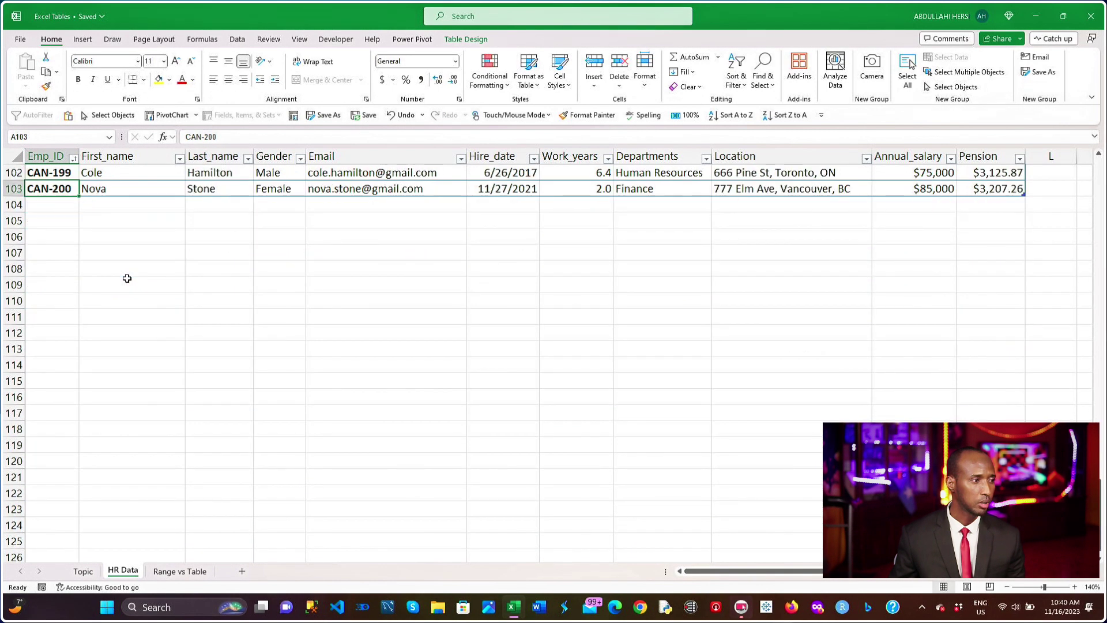
scroll(127, 279, "up", 2)
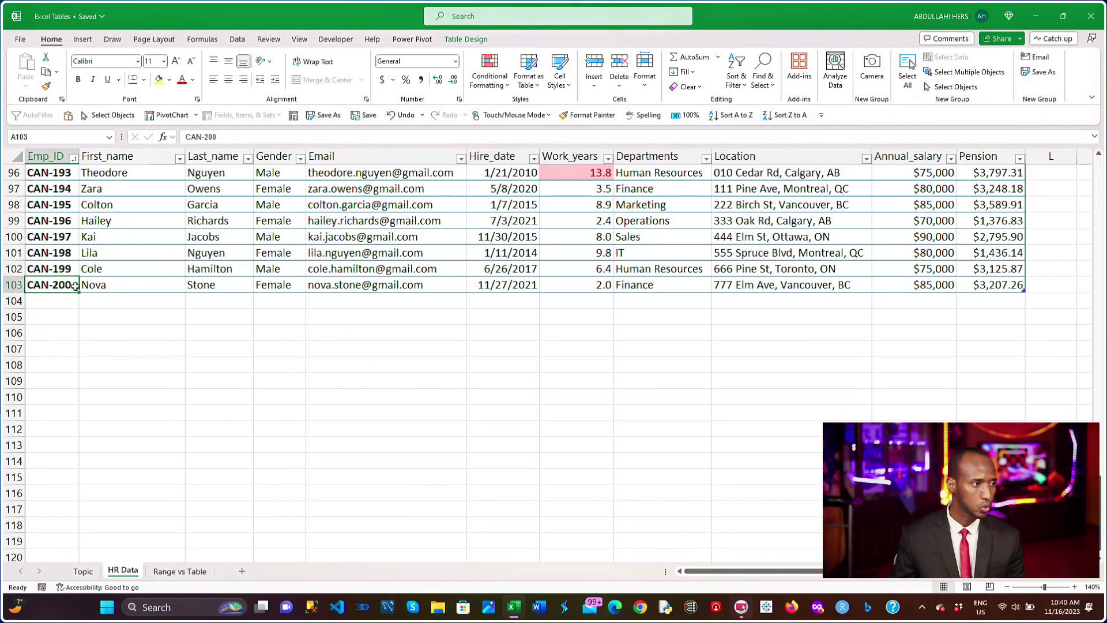
- Extend the ID series into row 104 as CAN-201 and clear its 123.9 Work_years value
left_click_drag(79, 292, 79, 303)
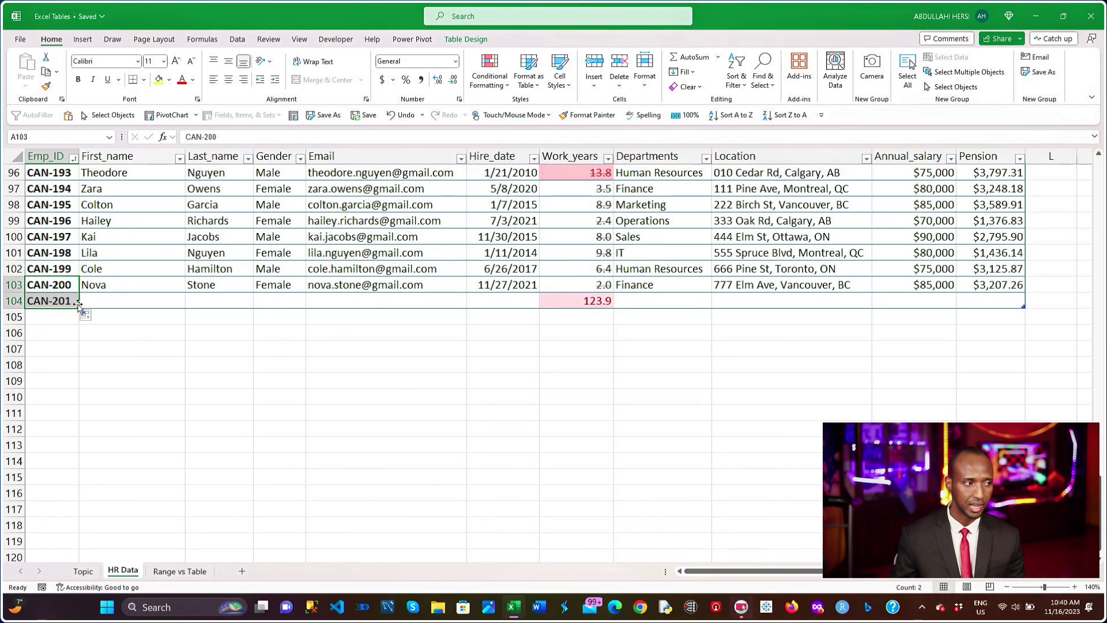
left_click(580, 303)
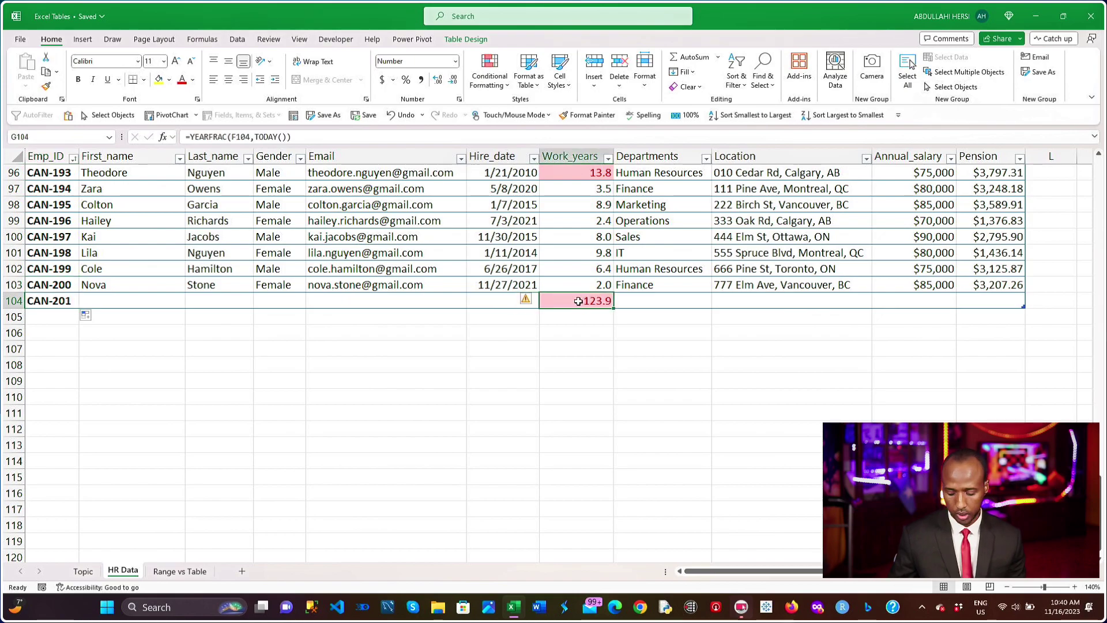
key("Delete")
left_click(58, 304)
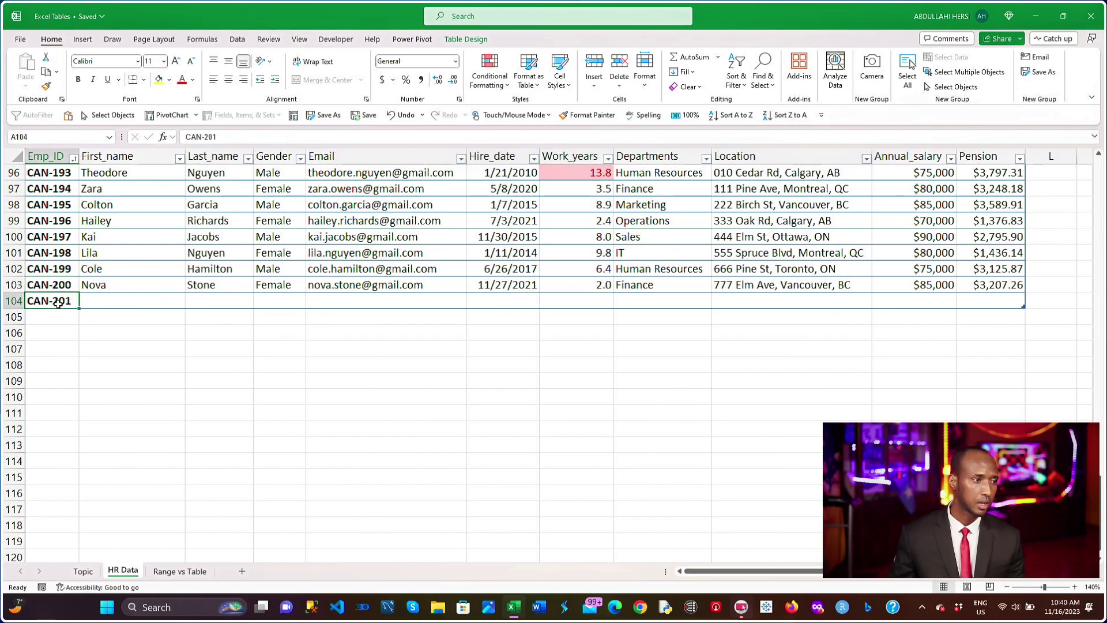
left_click(117, 304)
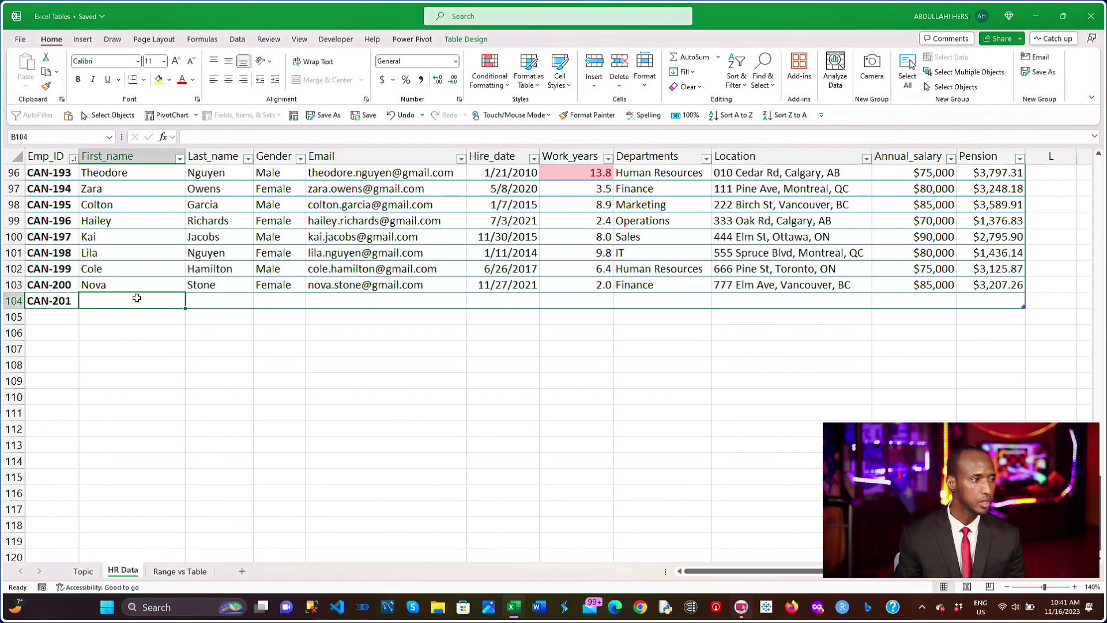
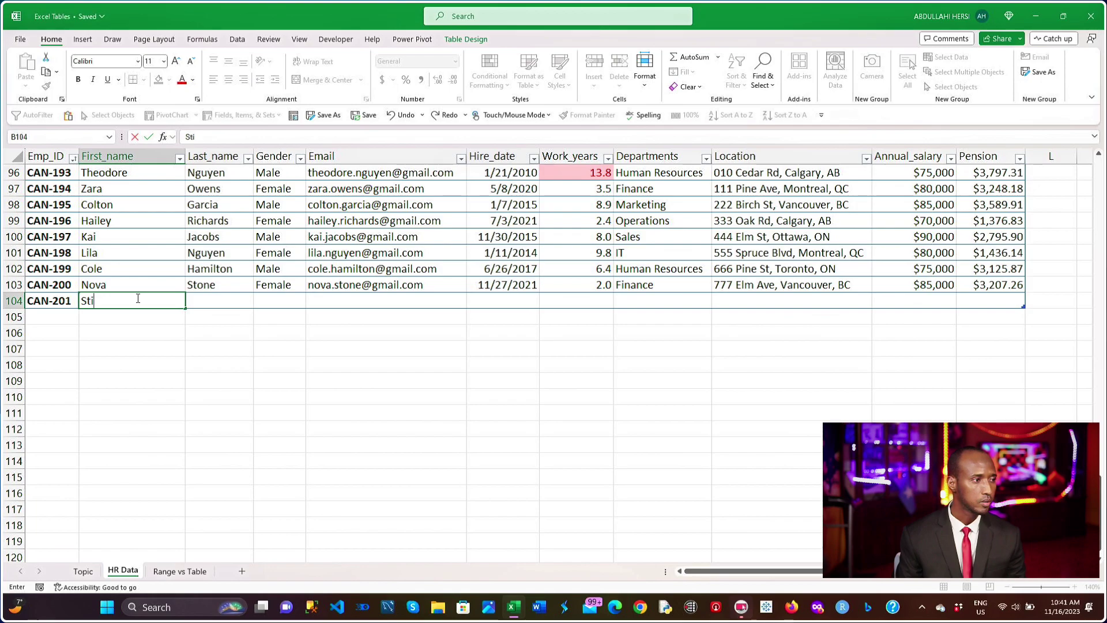
- Enter the new employee's first and last name in row 104
key("Tab")
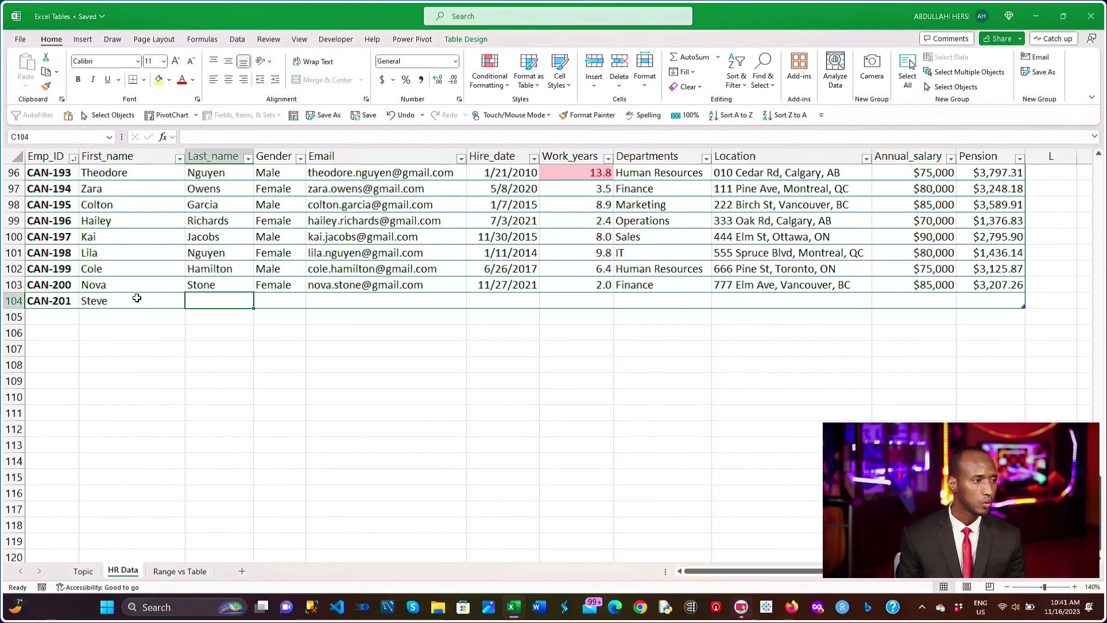
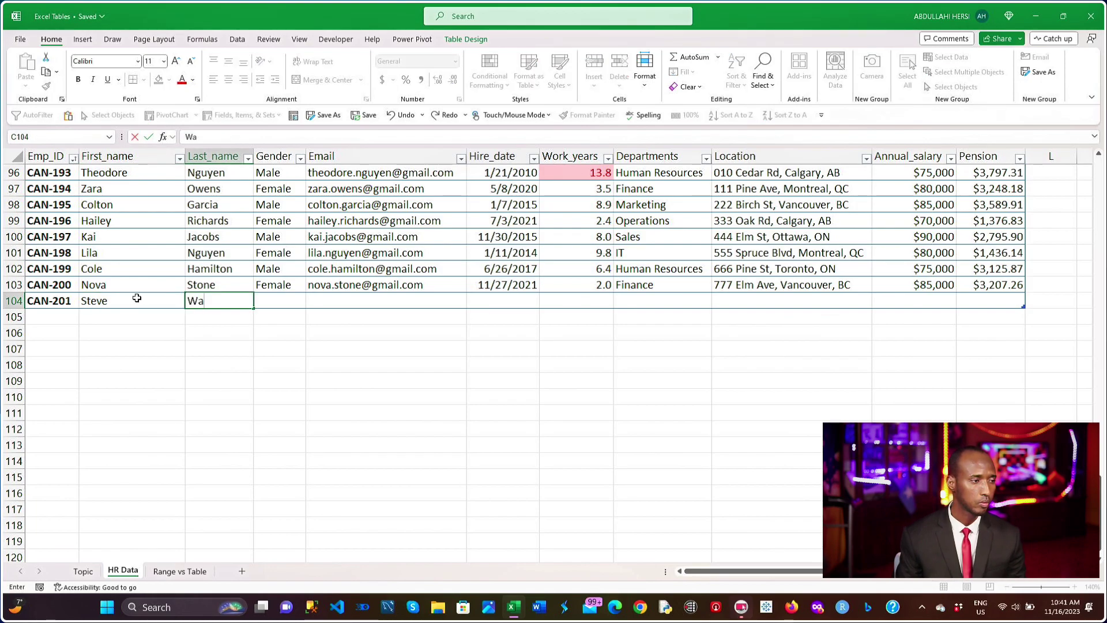
key("Tab")
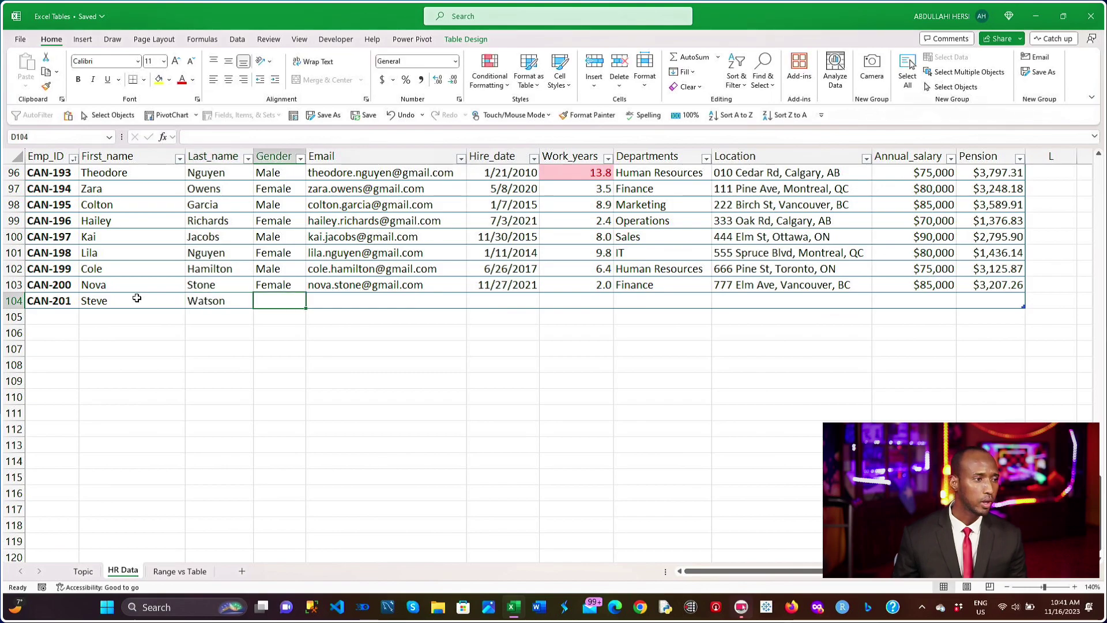
- Set row 104's Gender to Male and enter the employee's e-mail address
type("Male")
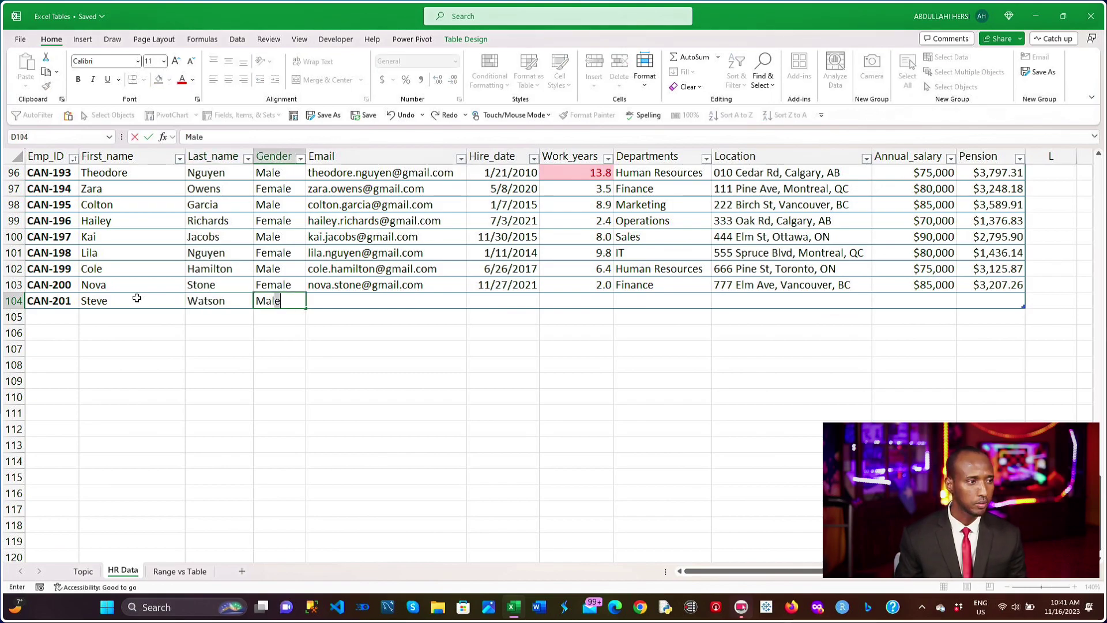
left_click(440, 296)
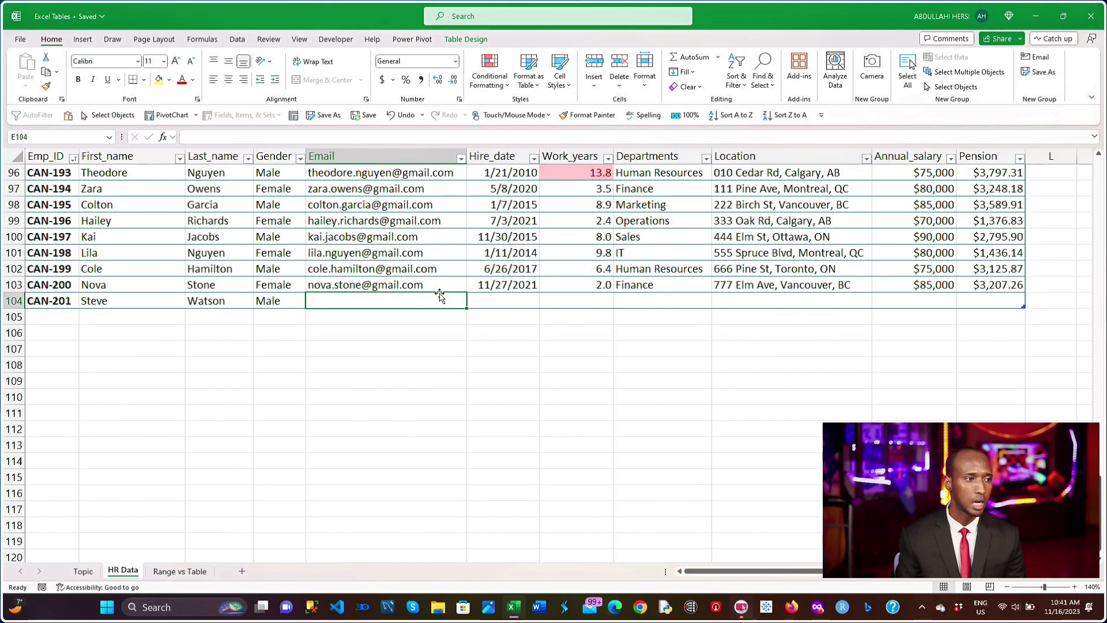
type("s")
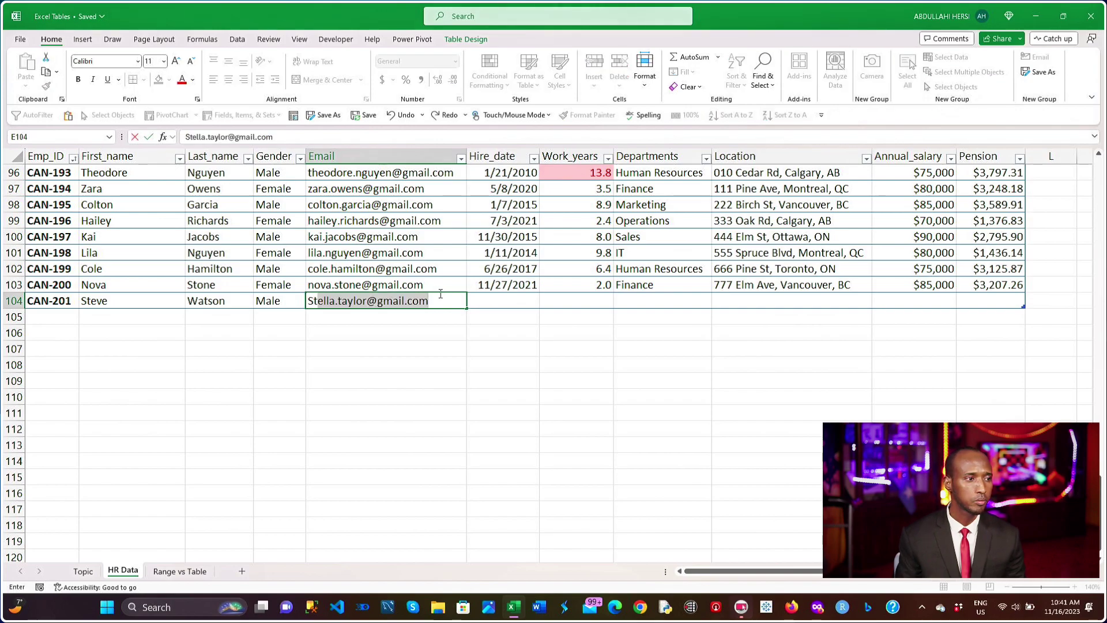
key("Return")
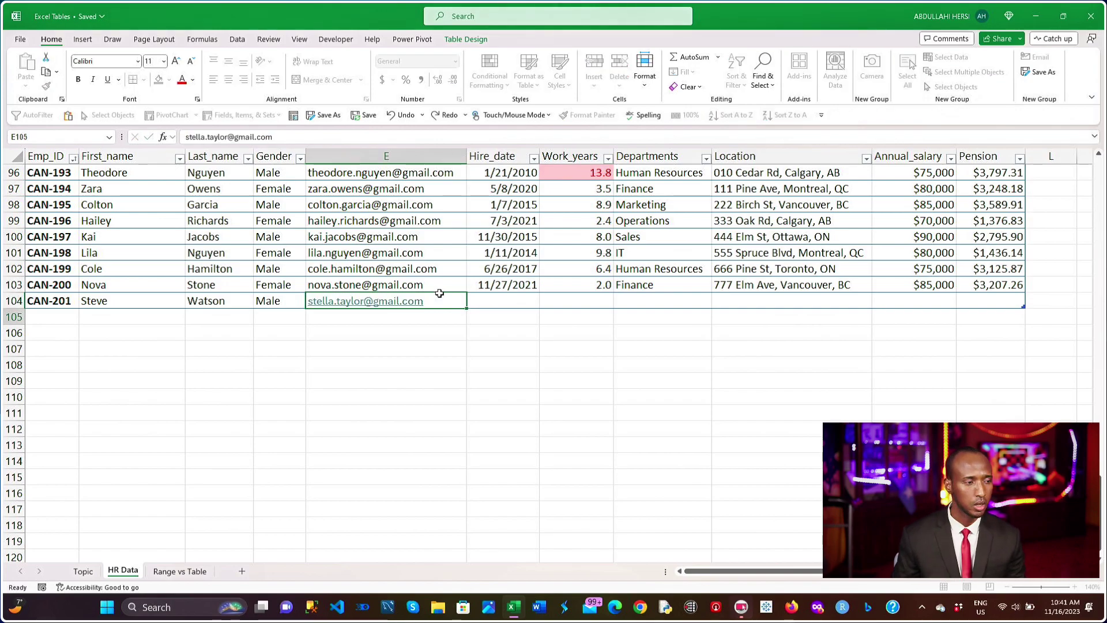
left_click(450, 300)
left_click(498, 298)
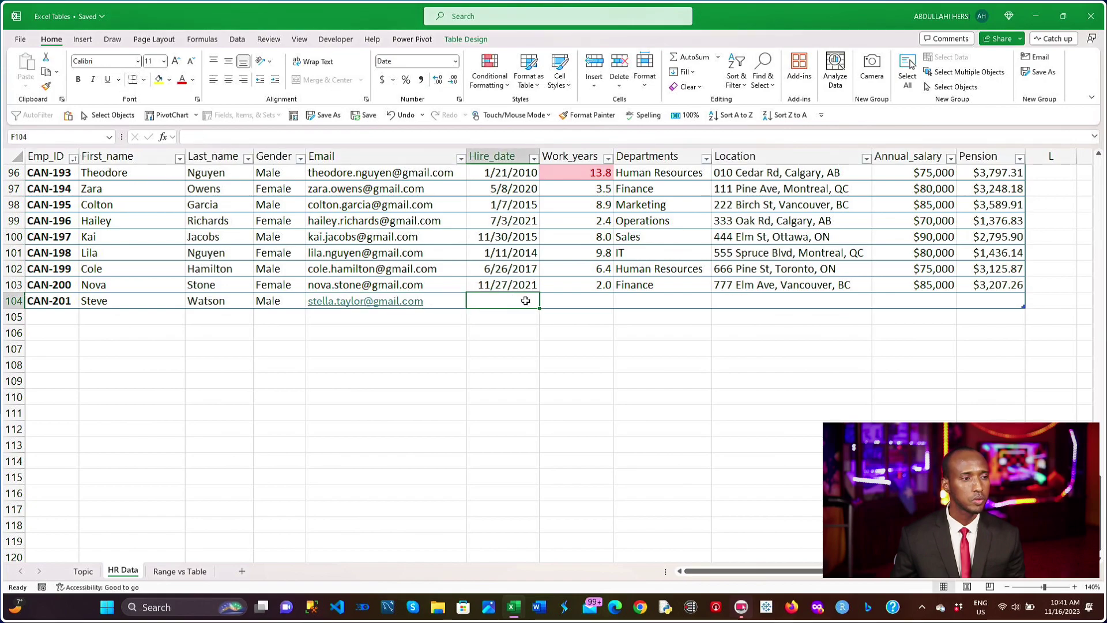
- Insert today's date as row 104's hire date with Ctrl+;
left_click(523, 285)
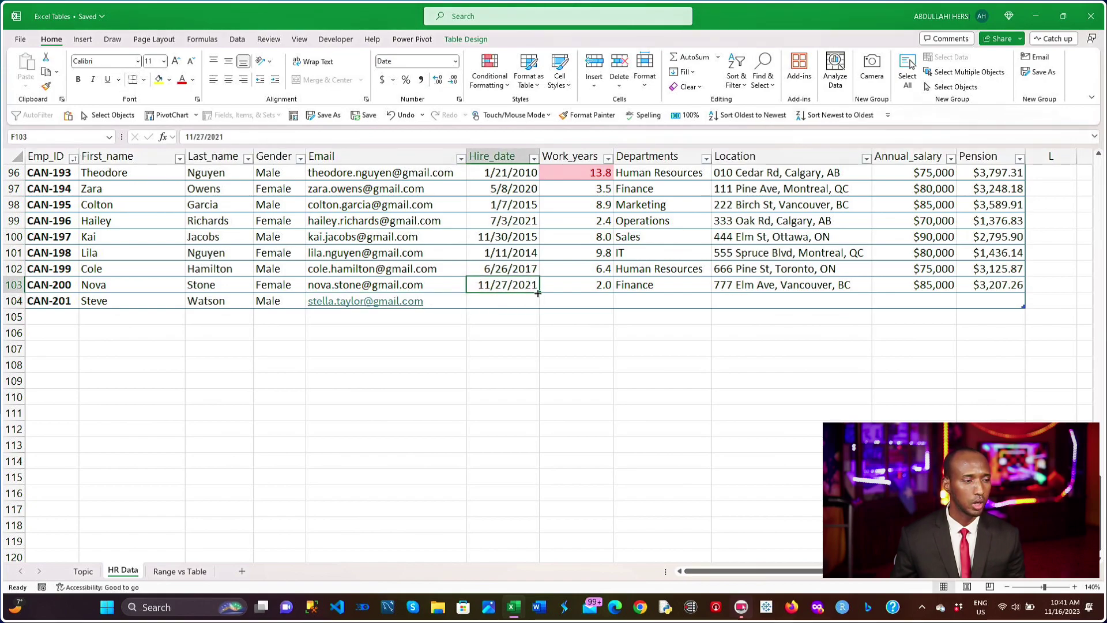
left_click(517, 302)
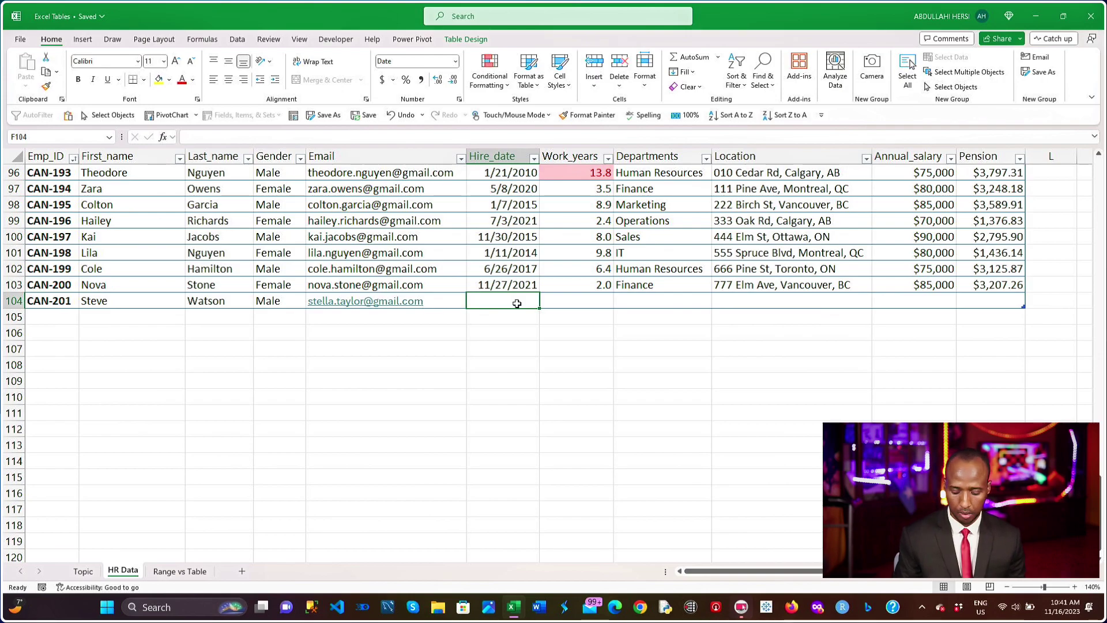
key("ctrl+semicolon")
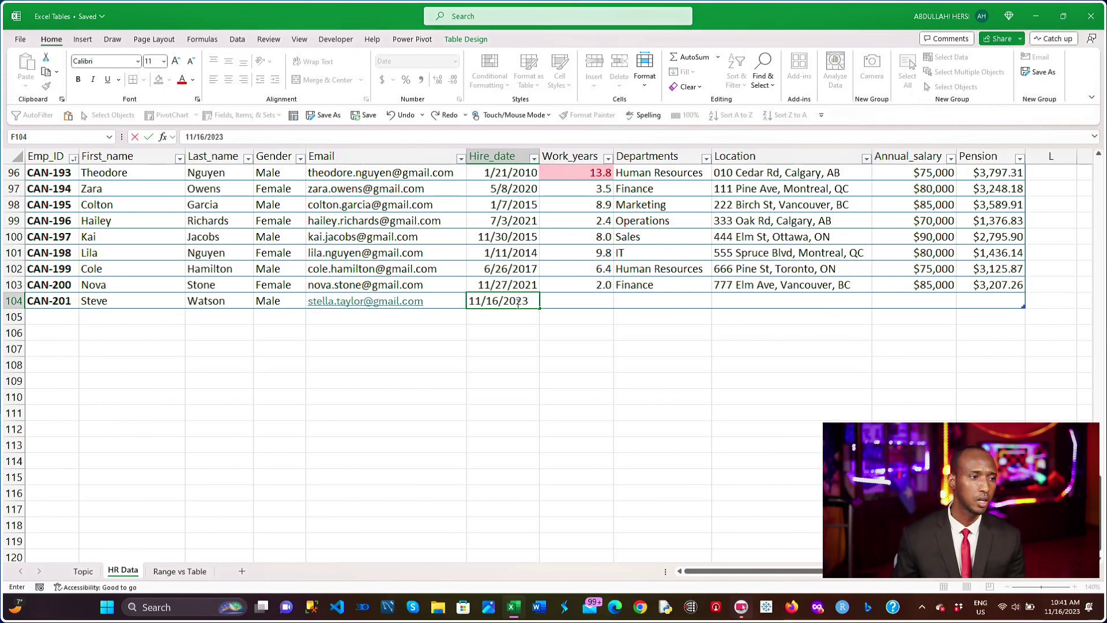
left_click(580, 304)
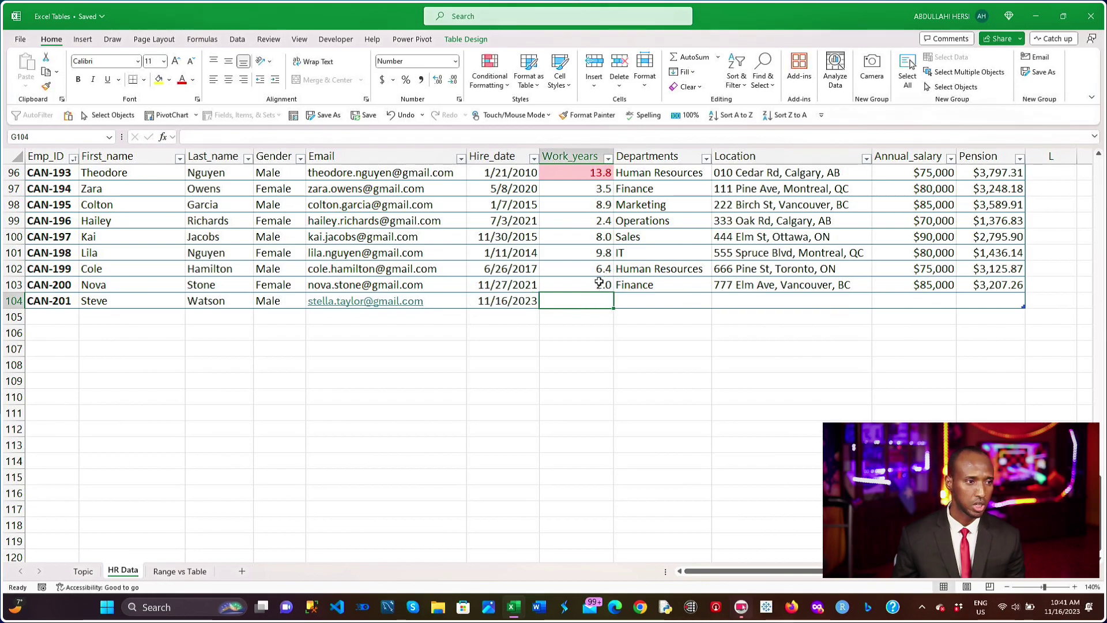
- Check row 99's Work_years formula, then undo row 104's gender, e-mail and hire date entries
left_click(600, 290)
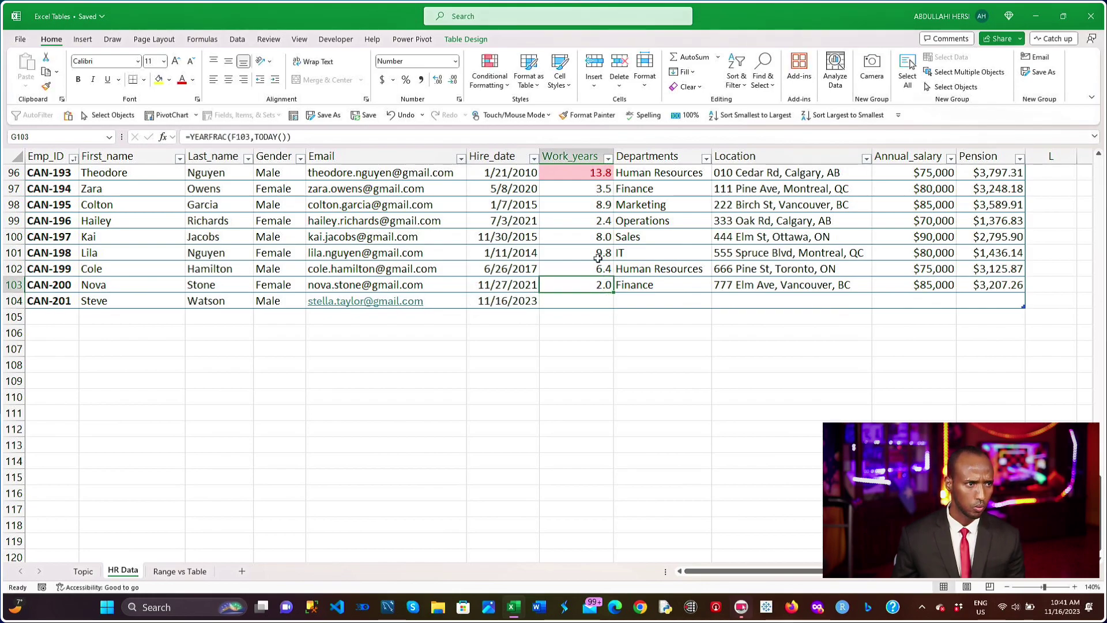
left_click(592, 221)
key("ctrl+c")
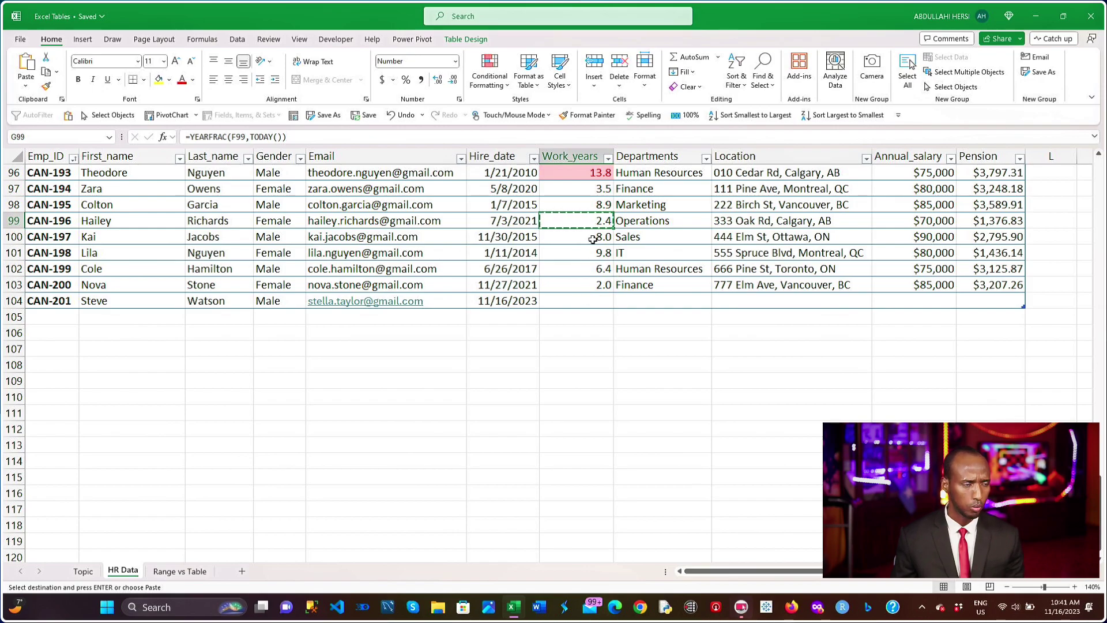
key("Escape")
scroll(594, 236, "up", 3)
scroll(595, 247, "down", 4)
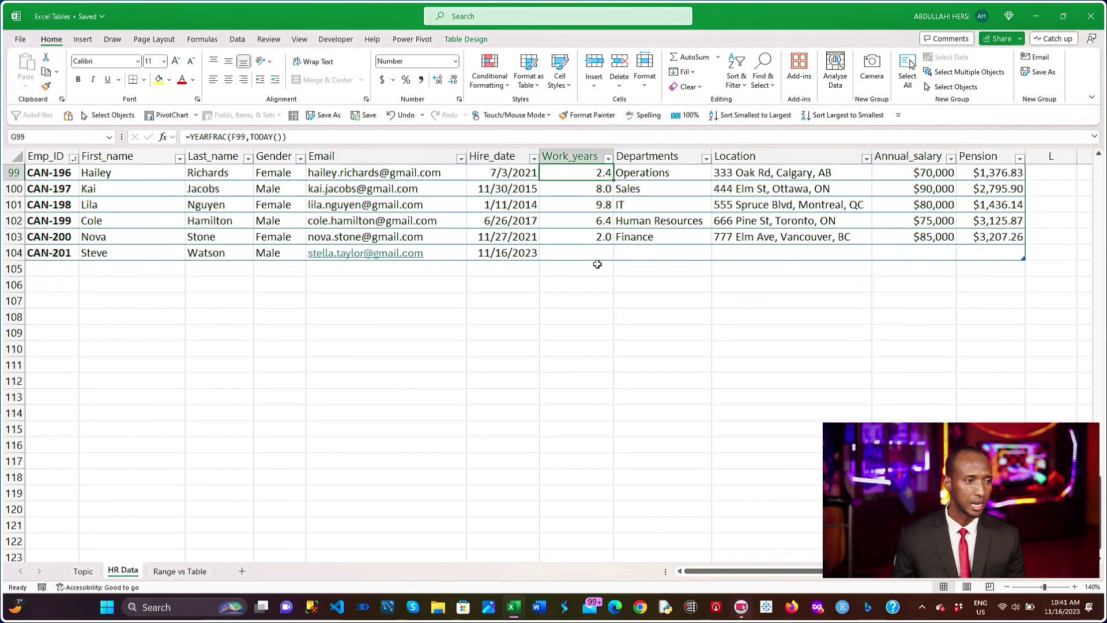
left_click(584, 250)
scroll(586, 248, "up", 1)
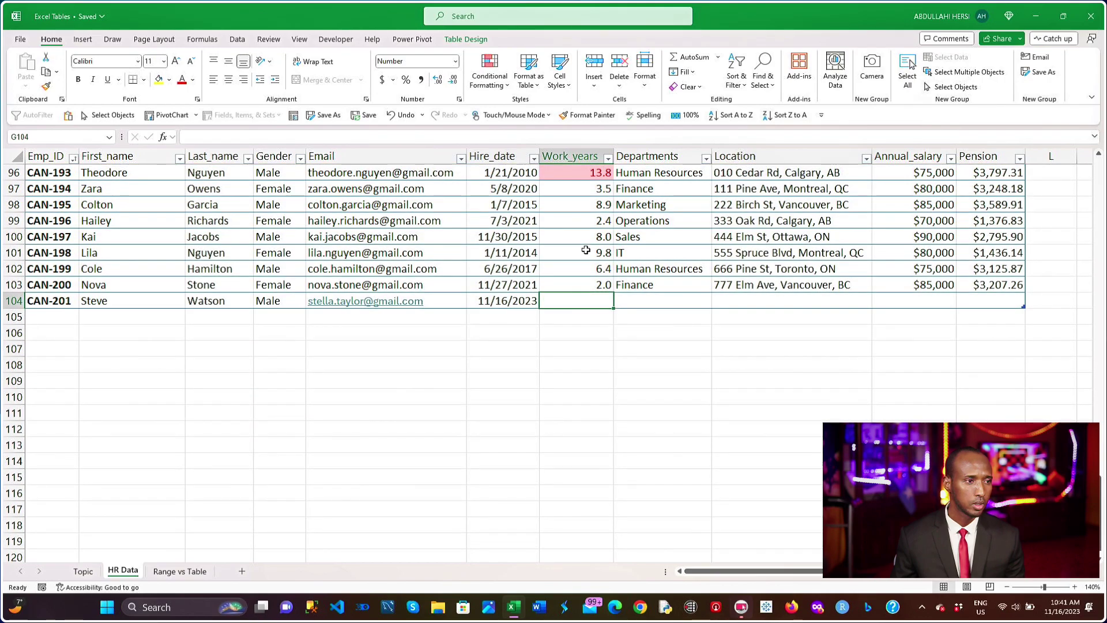
scroll(587, 289, "up", 1)
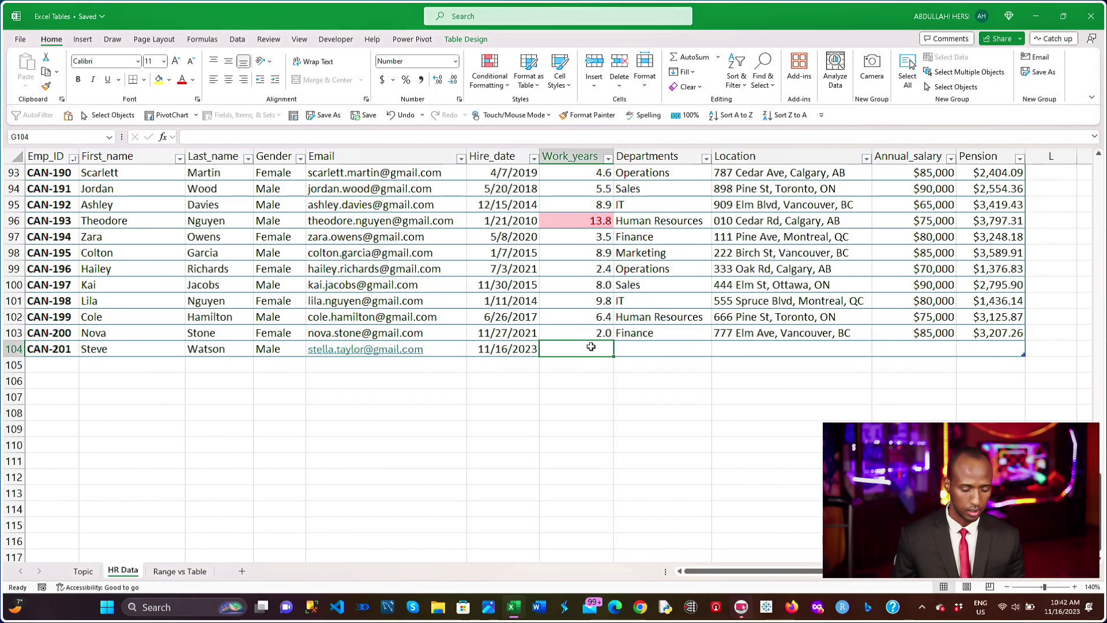
key("ctrl+z")
key("ctrl+z")
key("ctrl+z")
key("ctrl+z")
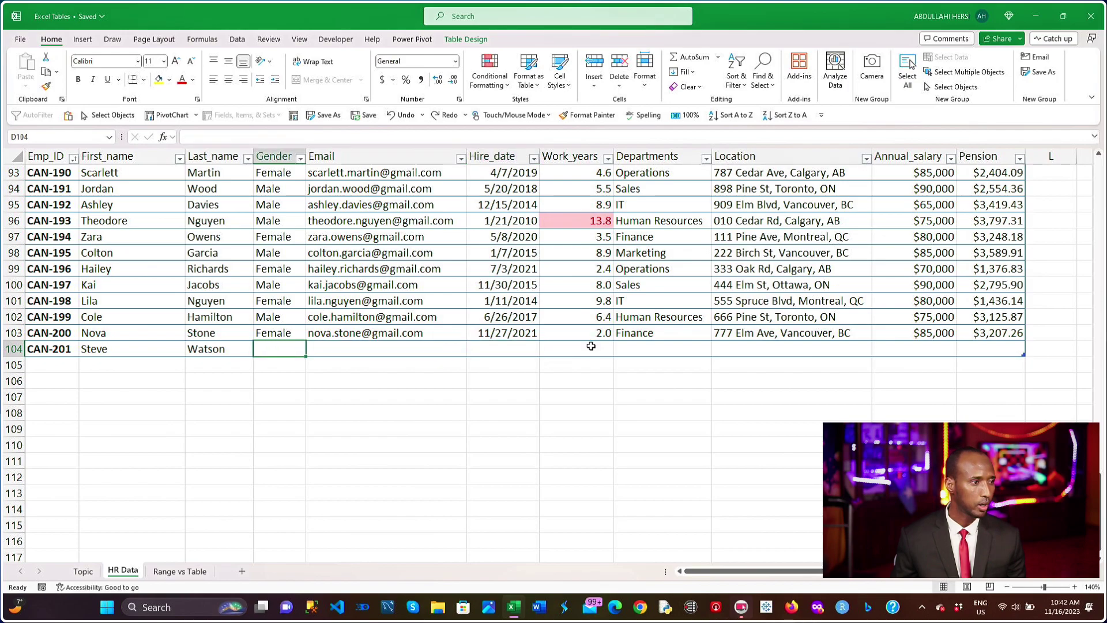
key("ctrl+z")
key("ctrl+z")
key("ctrl+z")
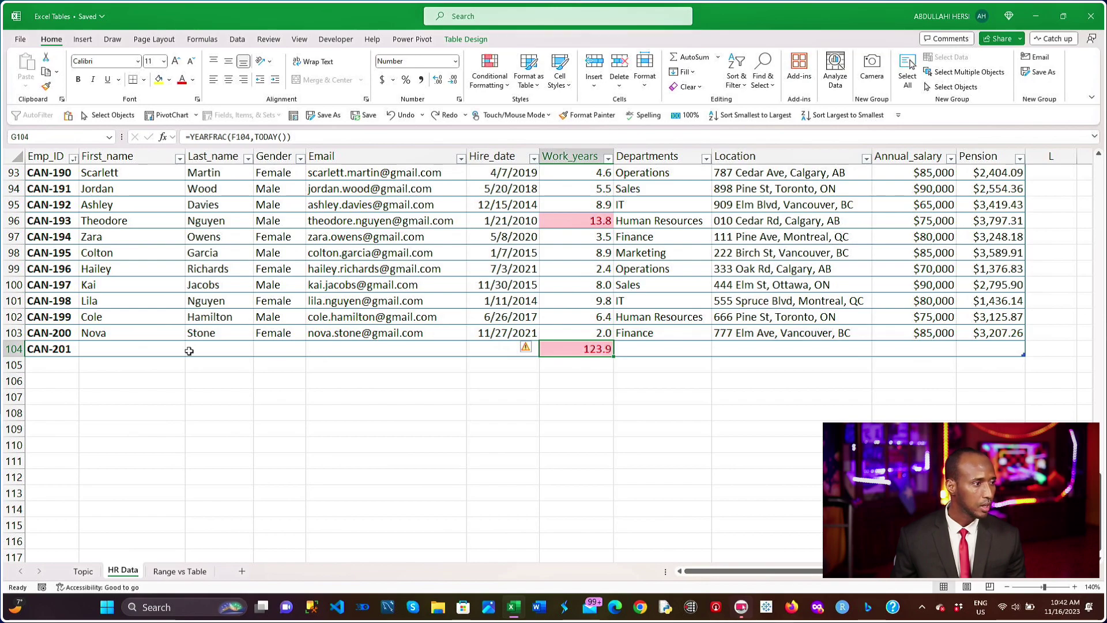
- Enter and correct the new employee's first name in B104
key("ctrl+a")
left_click(146, 350)
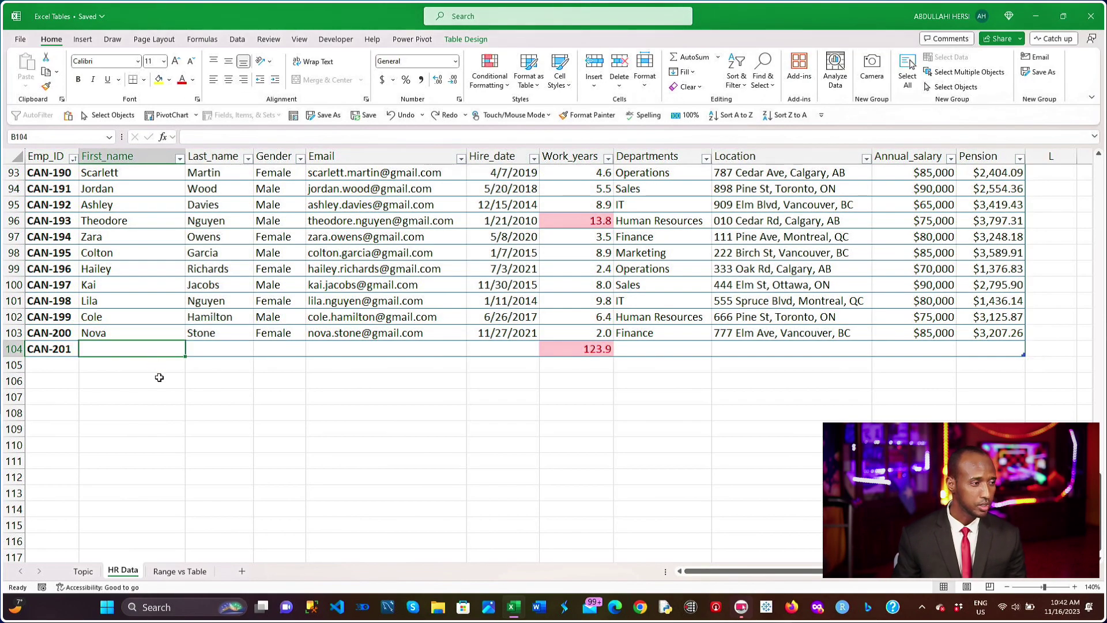
type("Stella")
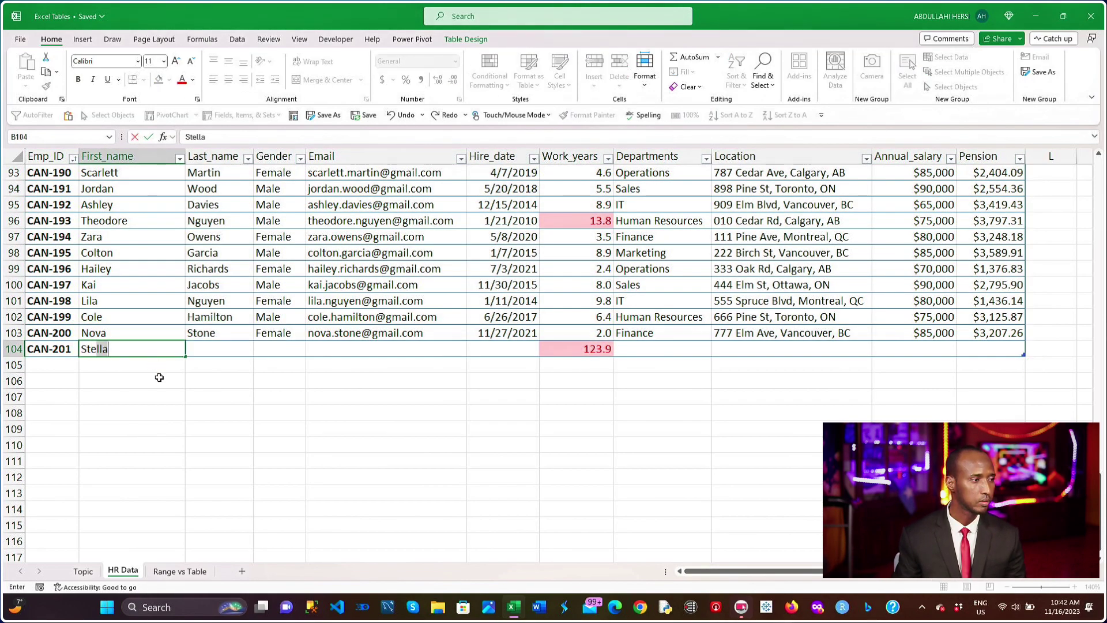
key("Tab")
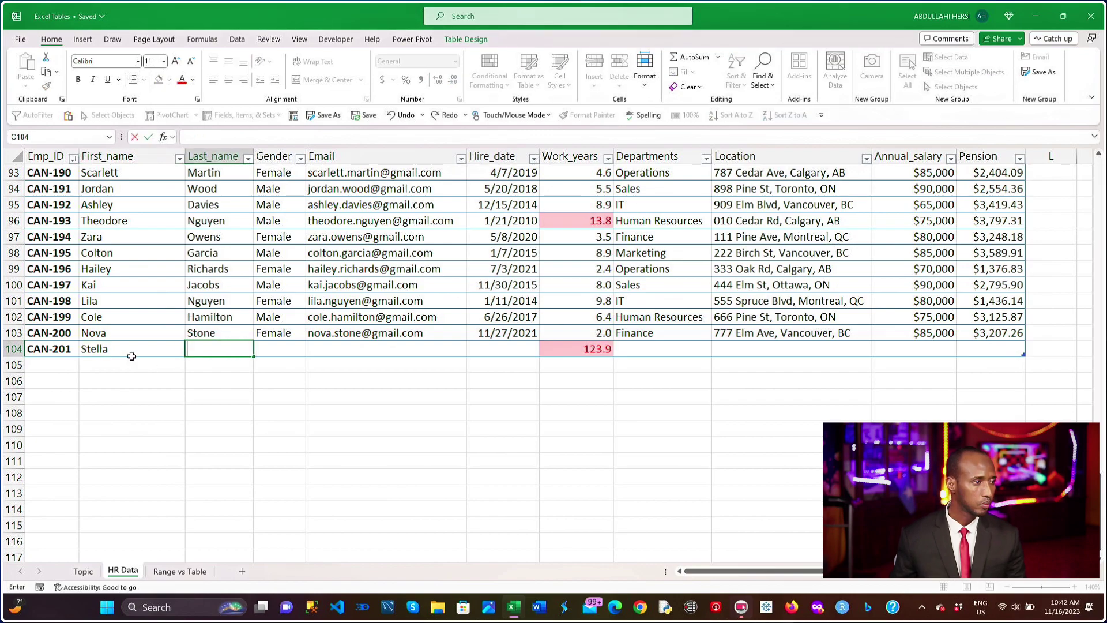
left_click(125, 349)
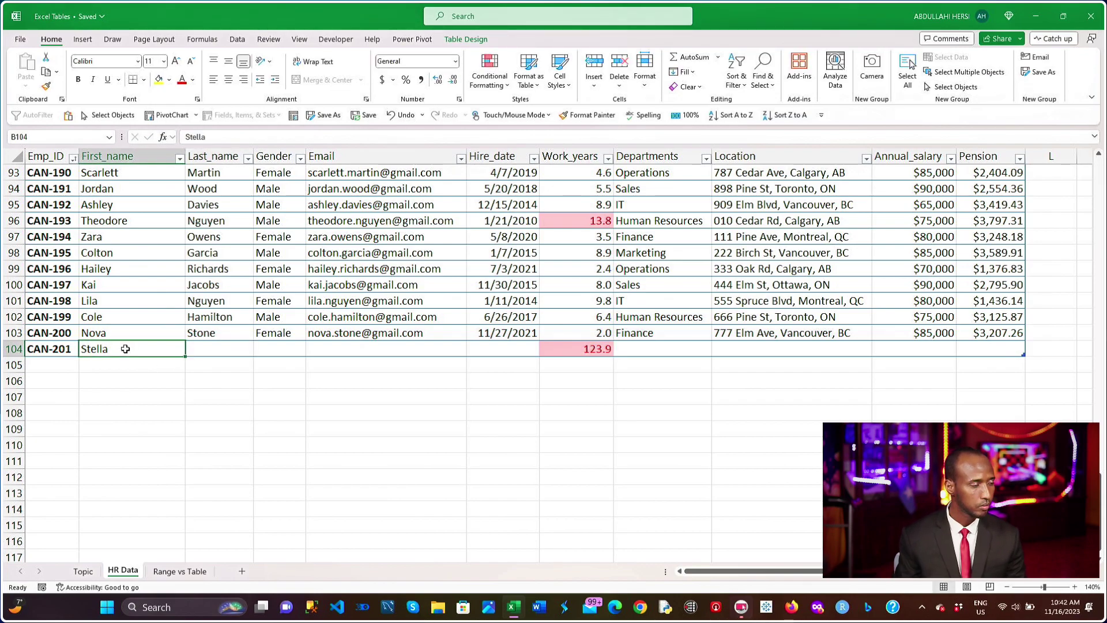
type("S")
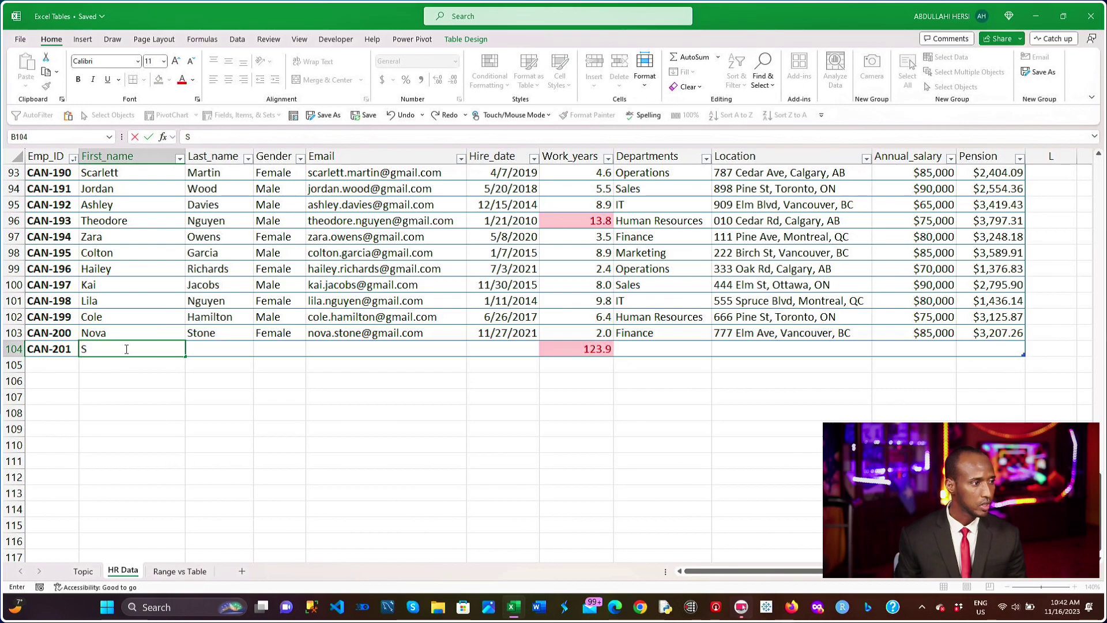
type("te")
key("BackSpace")
key("BackSpace")
type("e")
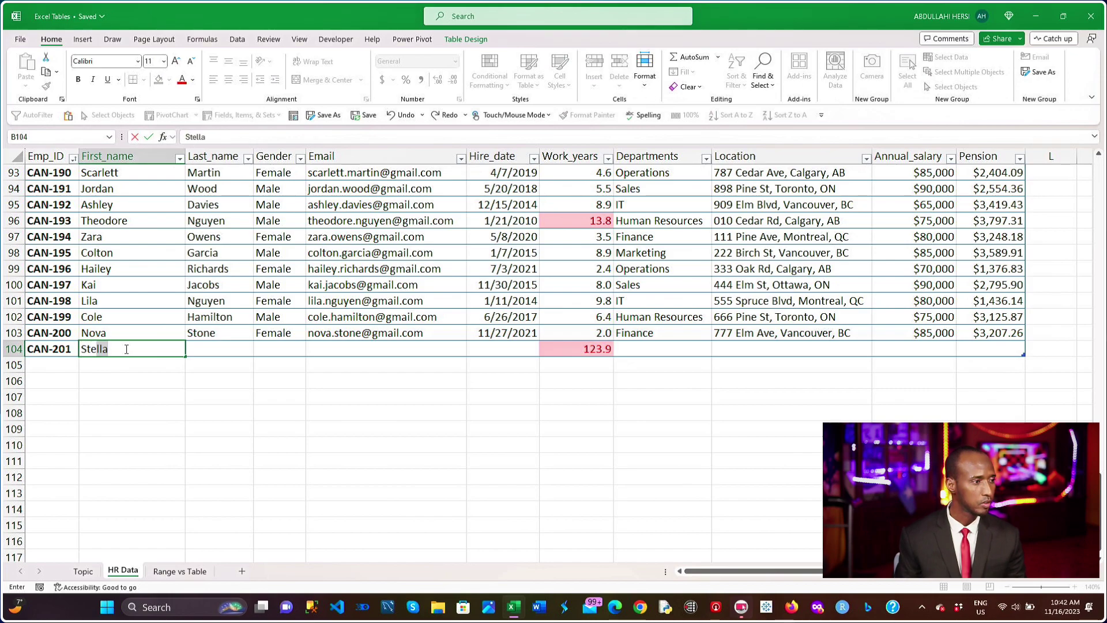
type("ve")
key("Tab")
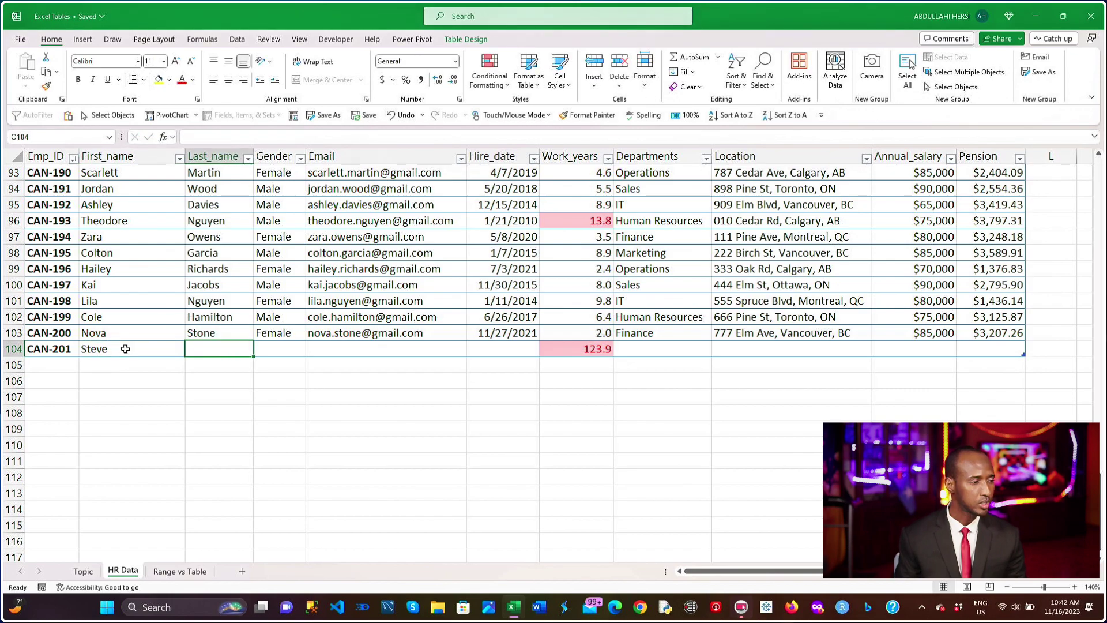
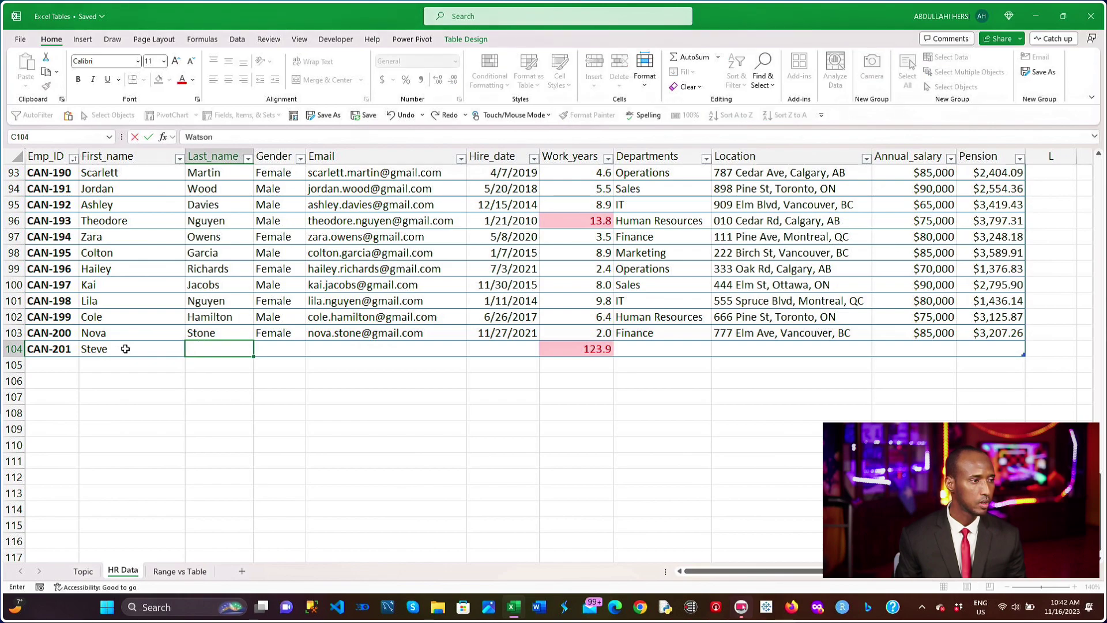
- Enter the last name in C104 and type Male as the gender, overriding the Female suggestion
key("Tab")
key("BackSpace")
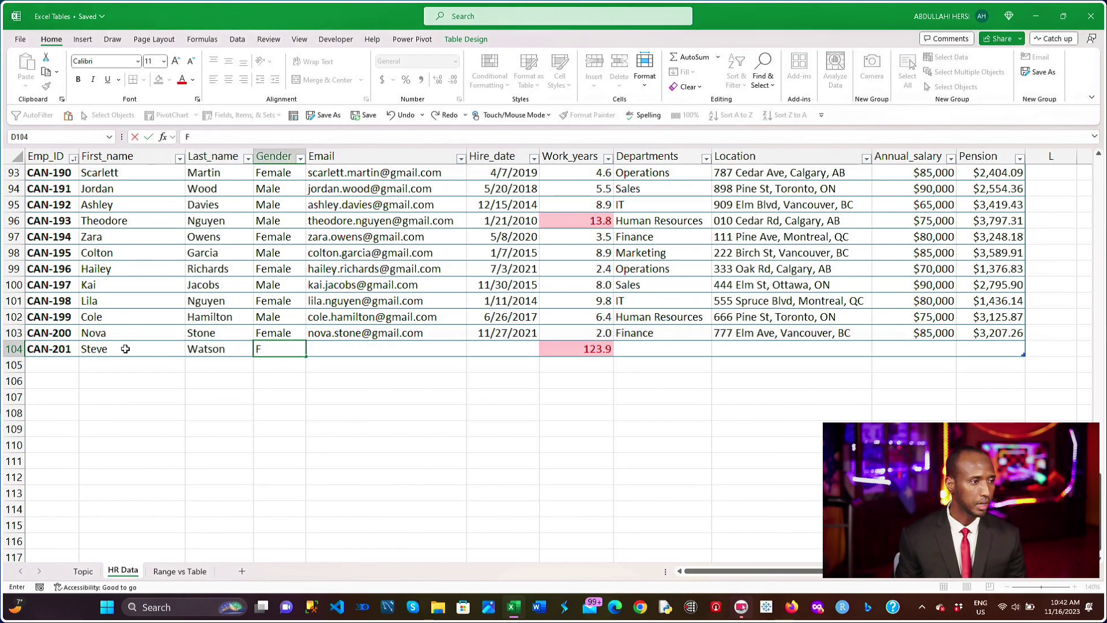
key("Tab")
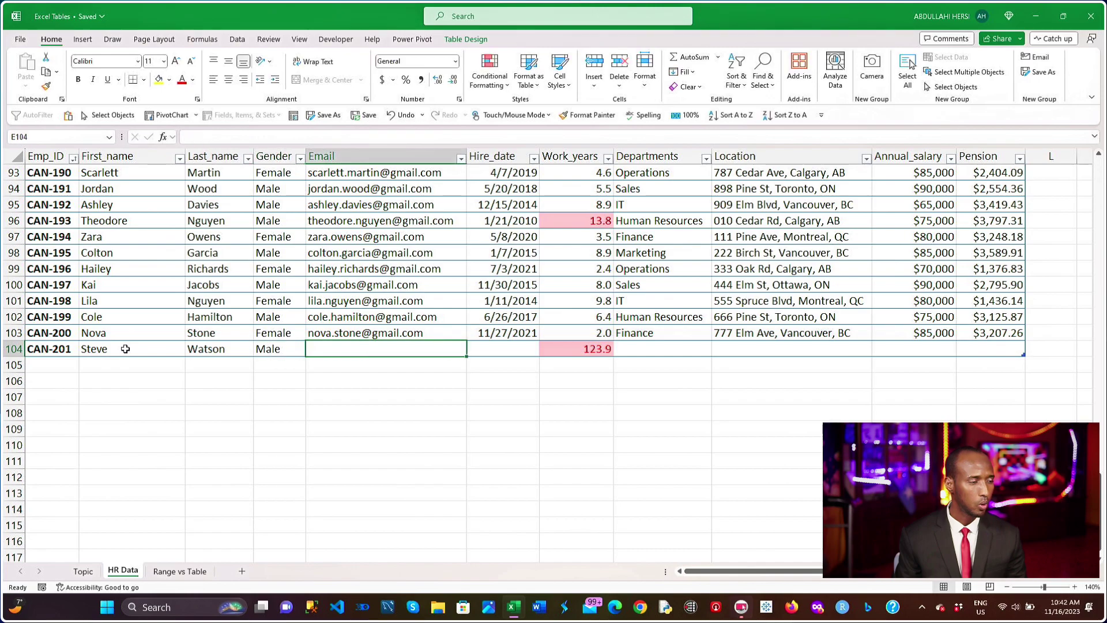
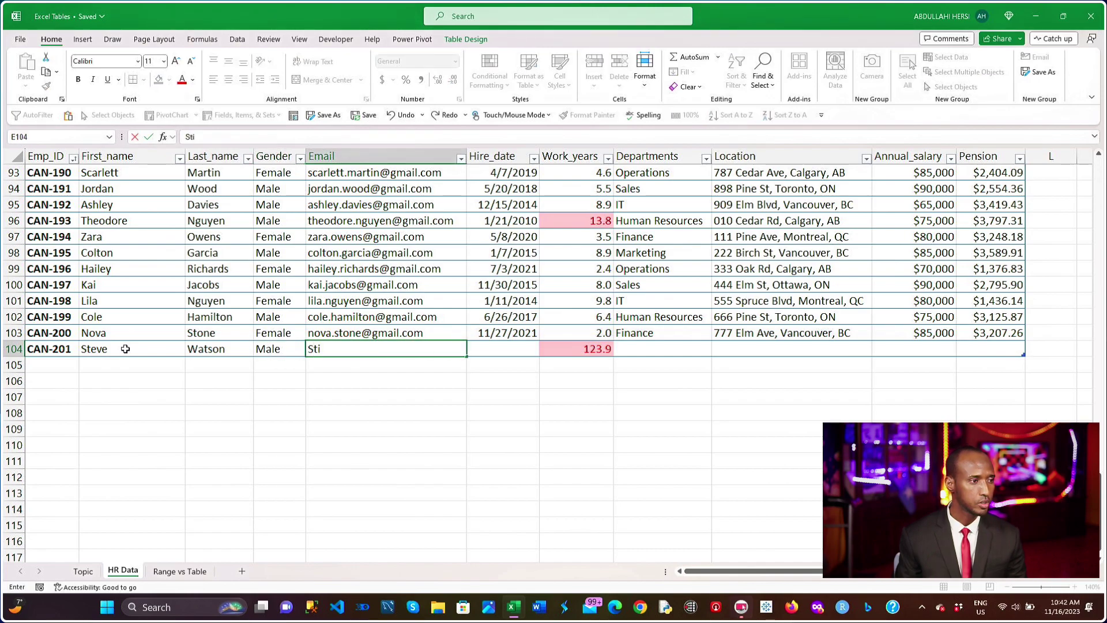
key("Tab")
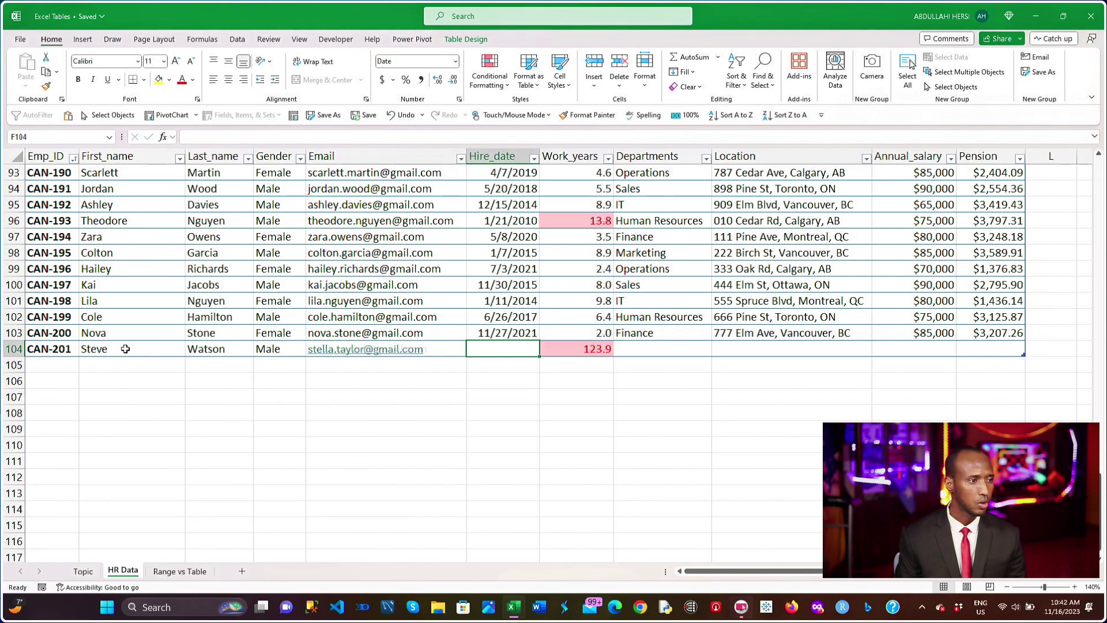
left_click(429, 349)
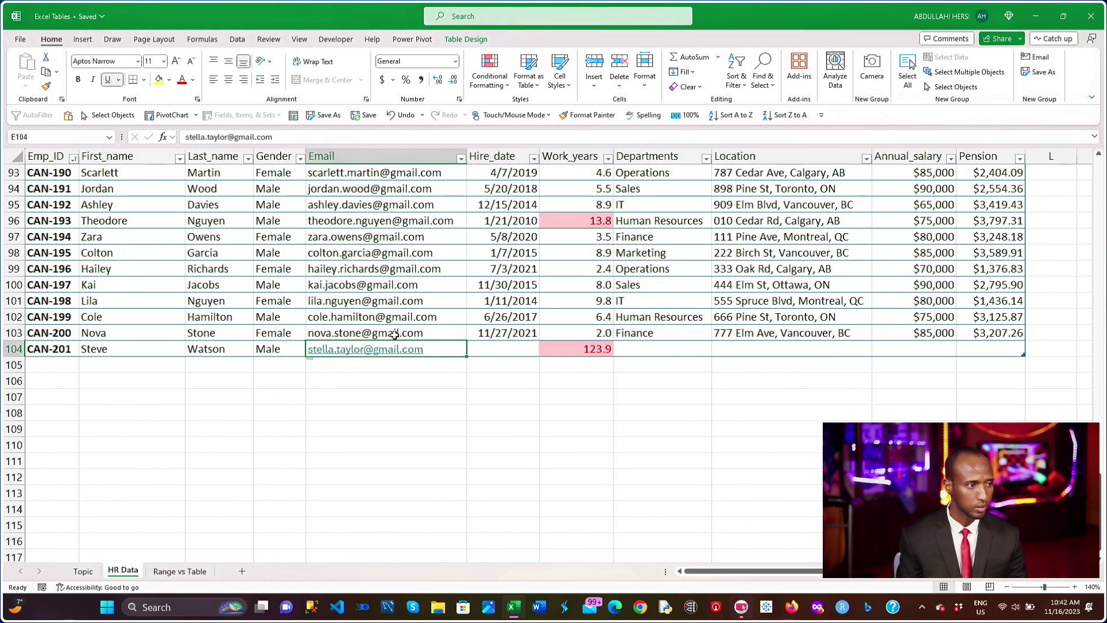
type("Ste")
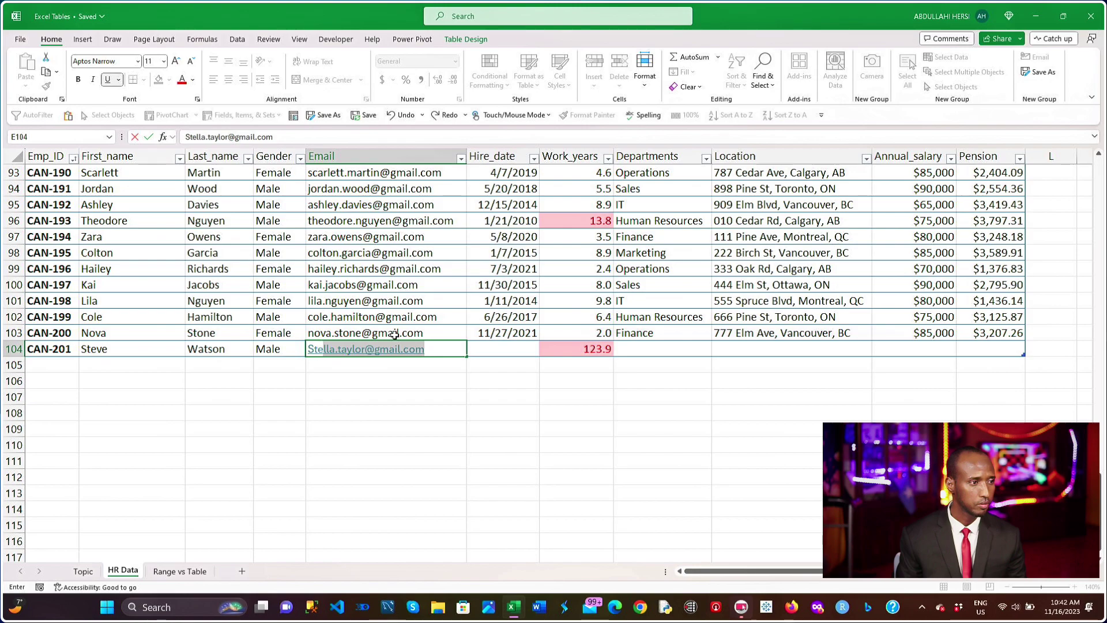
type("ve")
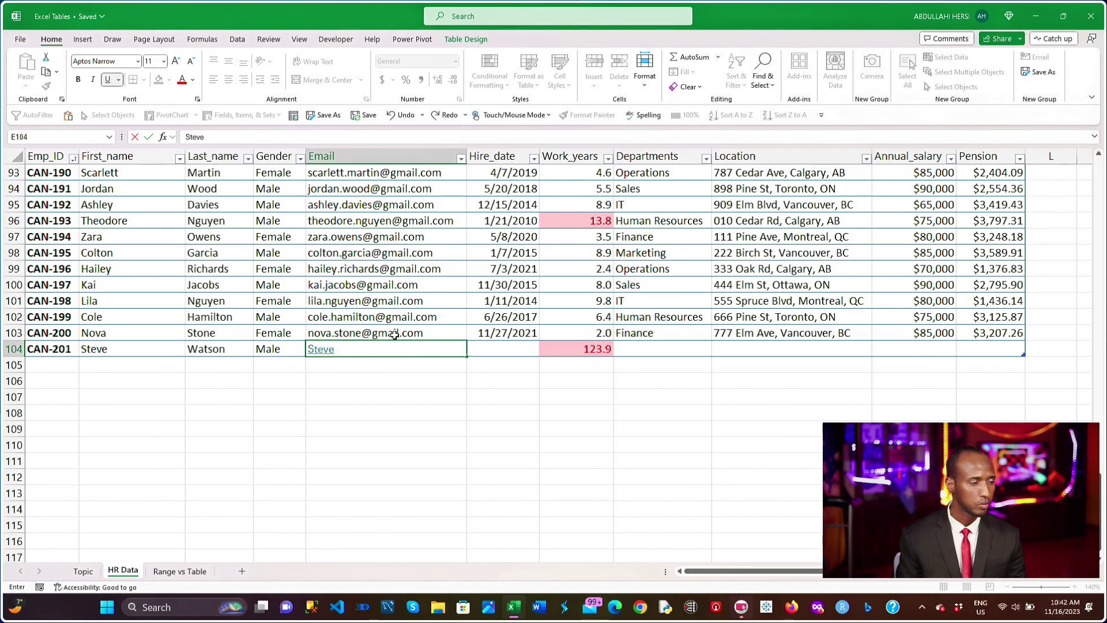
type("WS")
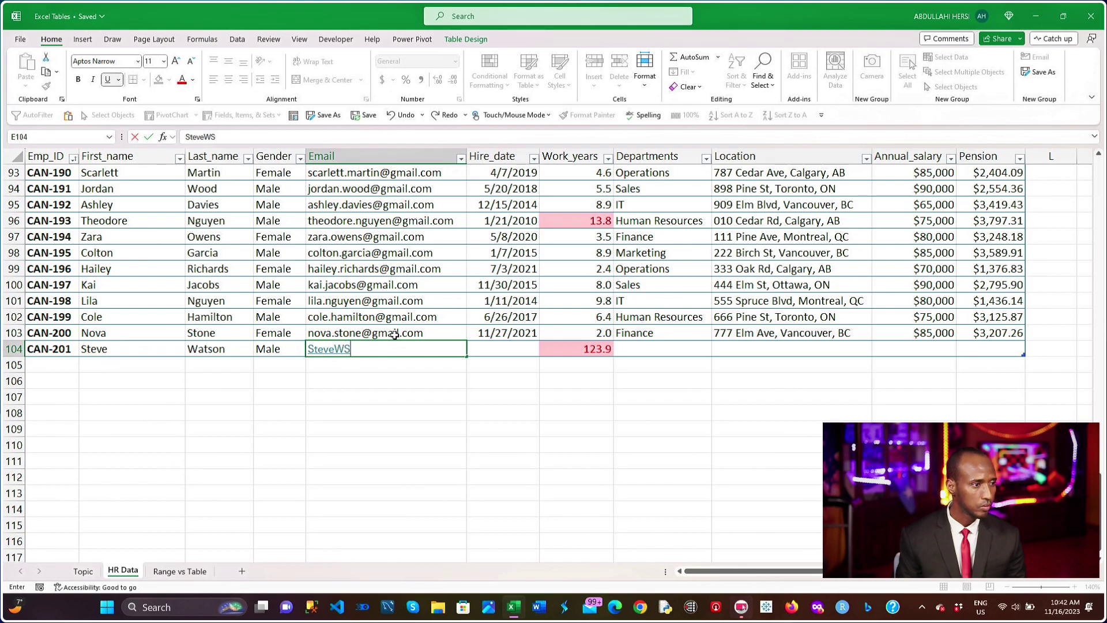
key("BackSpace")
key("BackSpace")
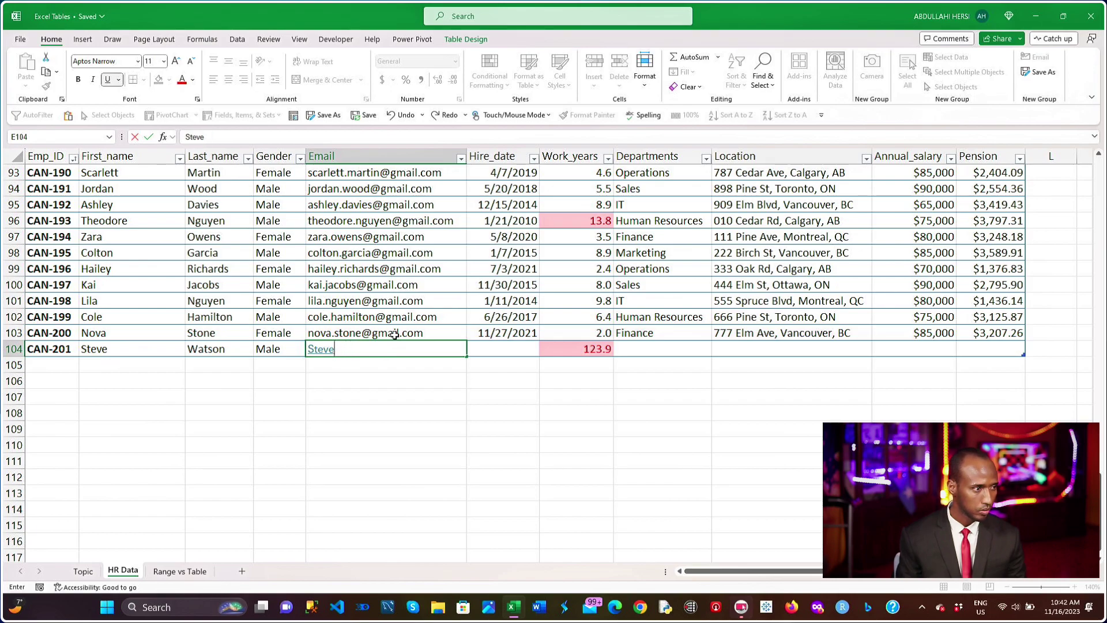
key("BackSpace")
key("BackSpace")
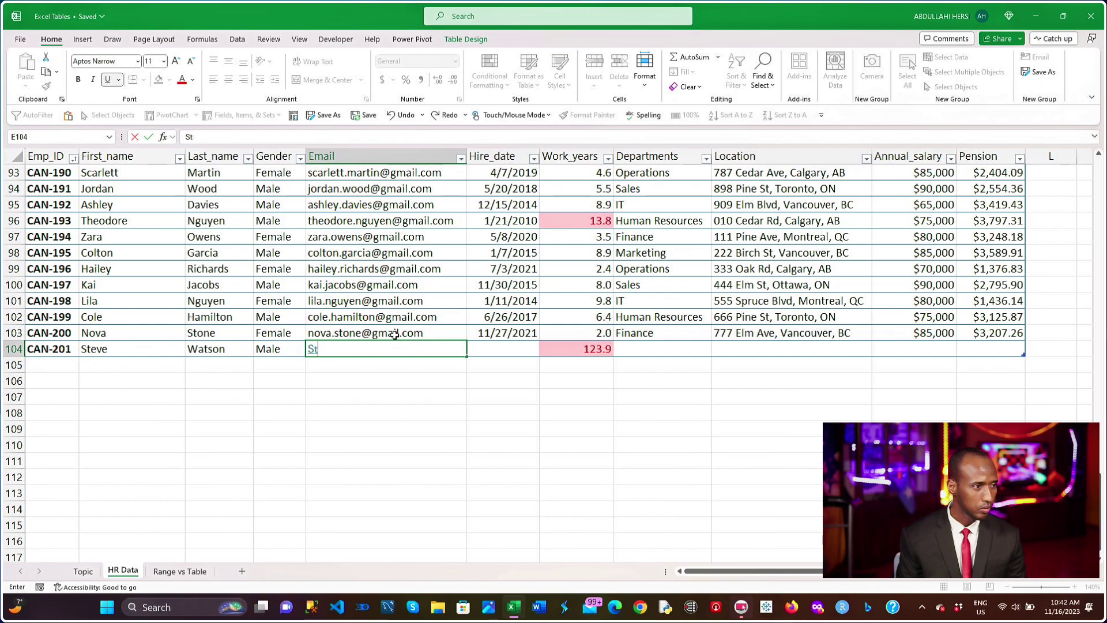
type("E")
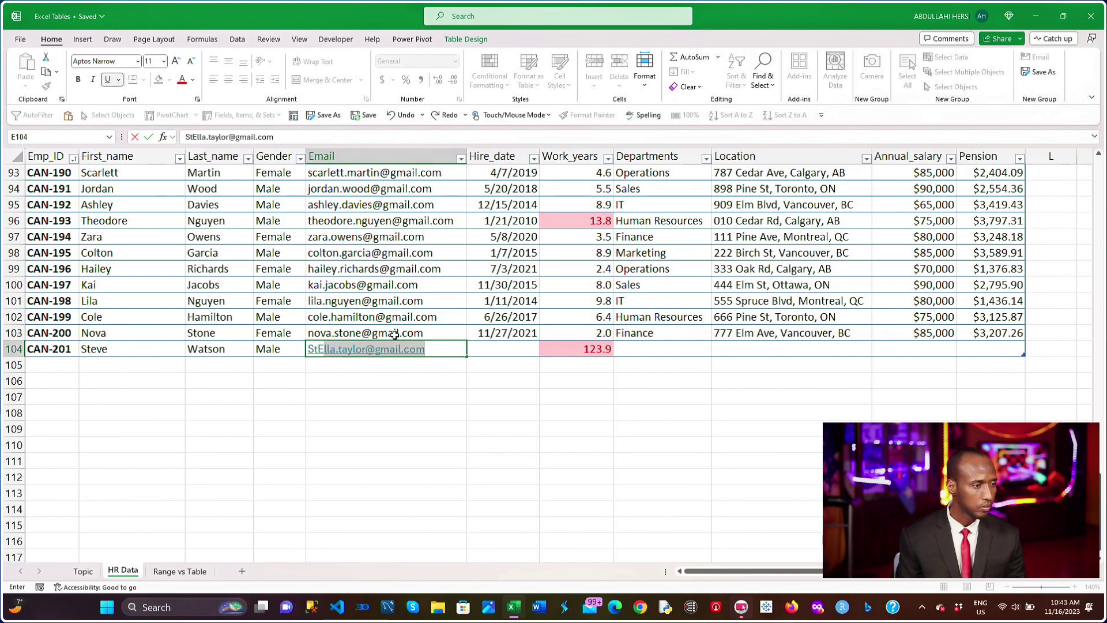
type("v")
key("BackSpace")
key("BackSpace")
key("BackSpace")
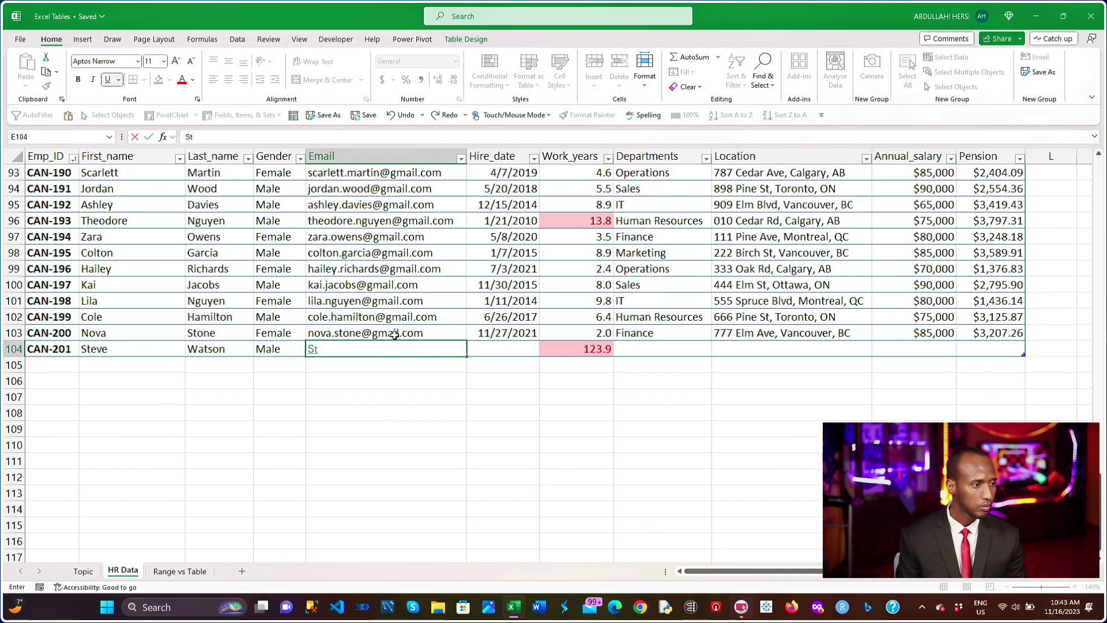
type("eve")
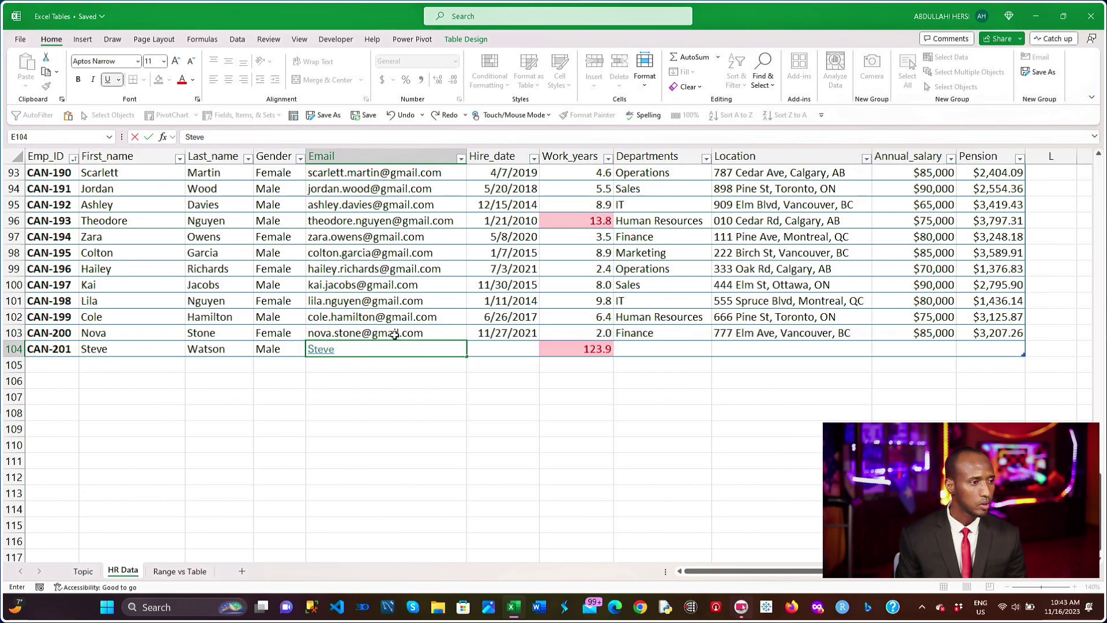
type("Watson")
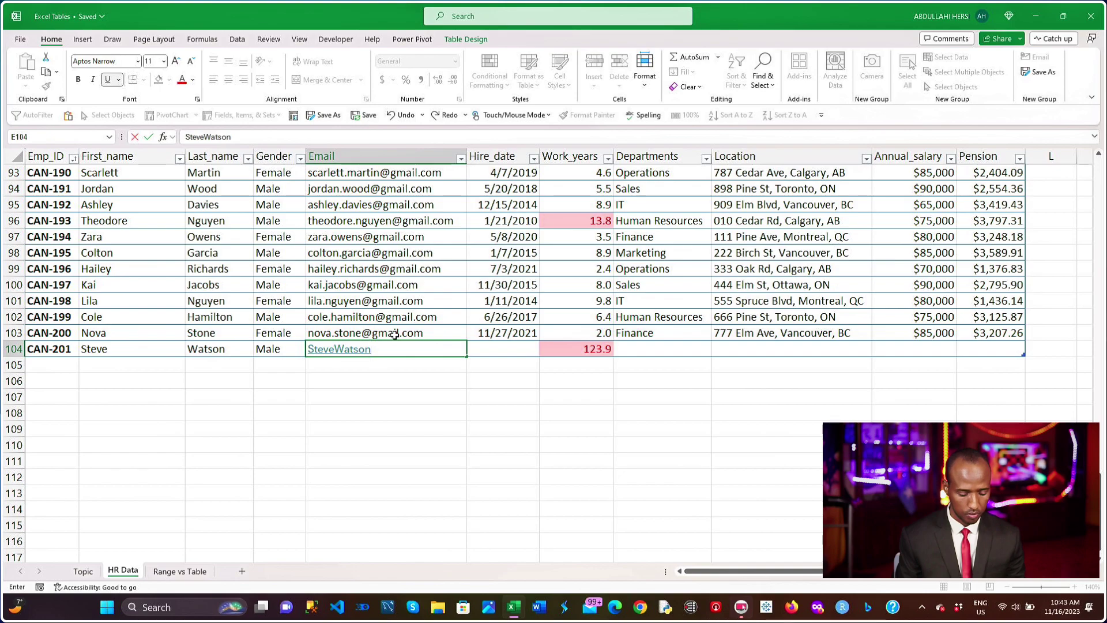
type("@")
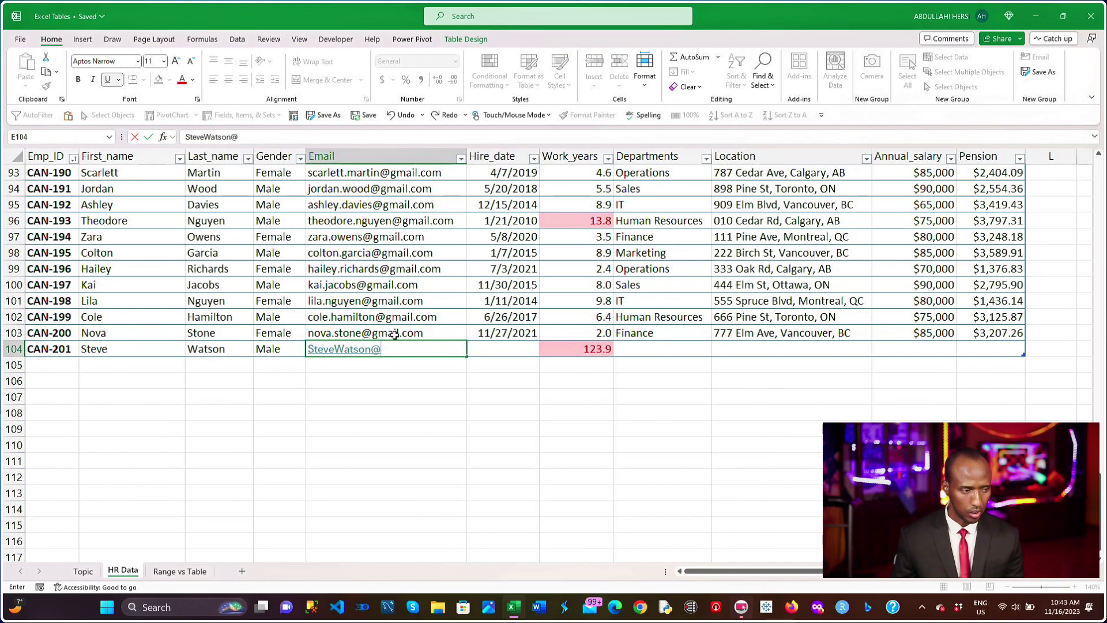
key("Escape")
left_click(394, 337)
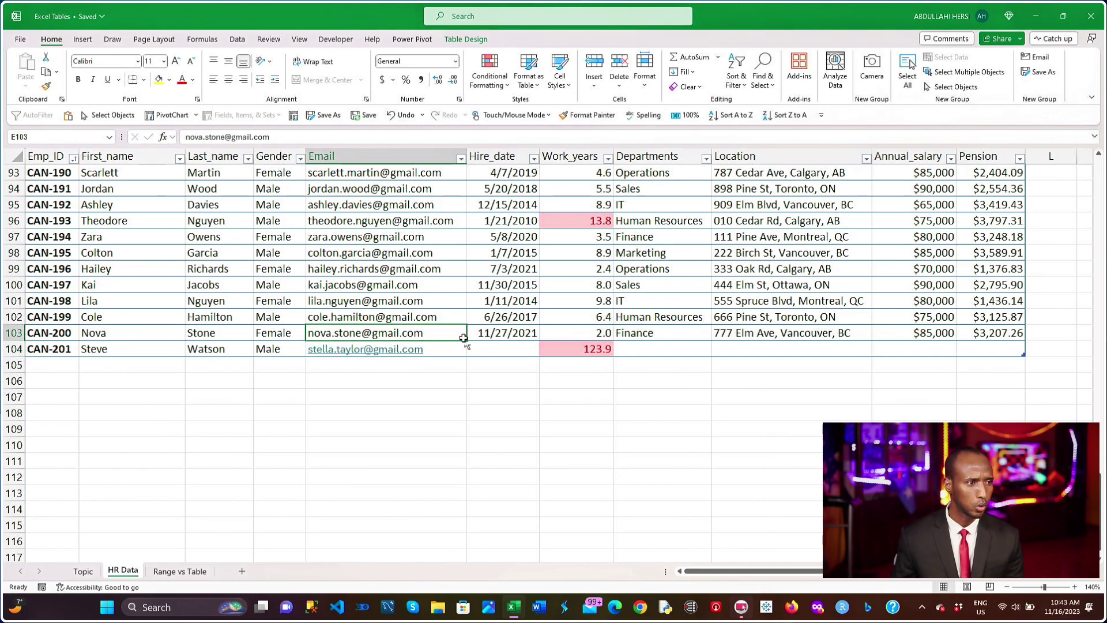
left_click_drag(466, 340, 462, 354)
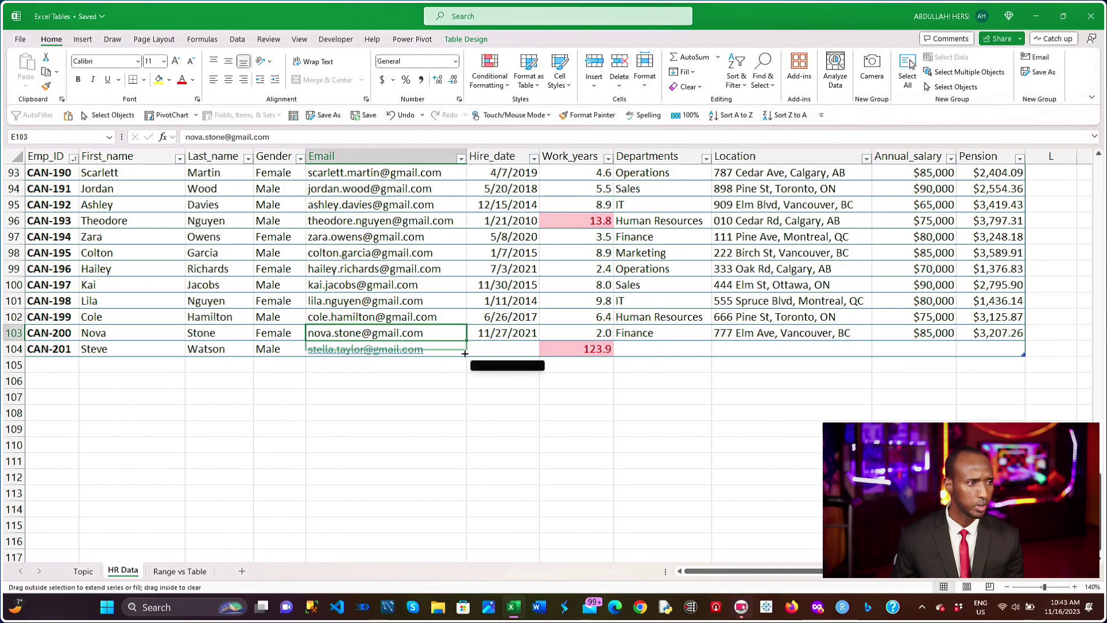
double_click(360, 350)
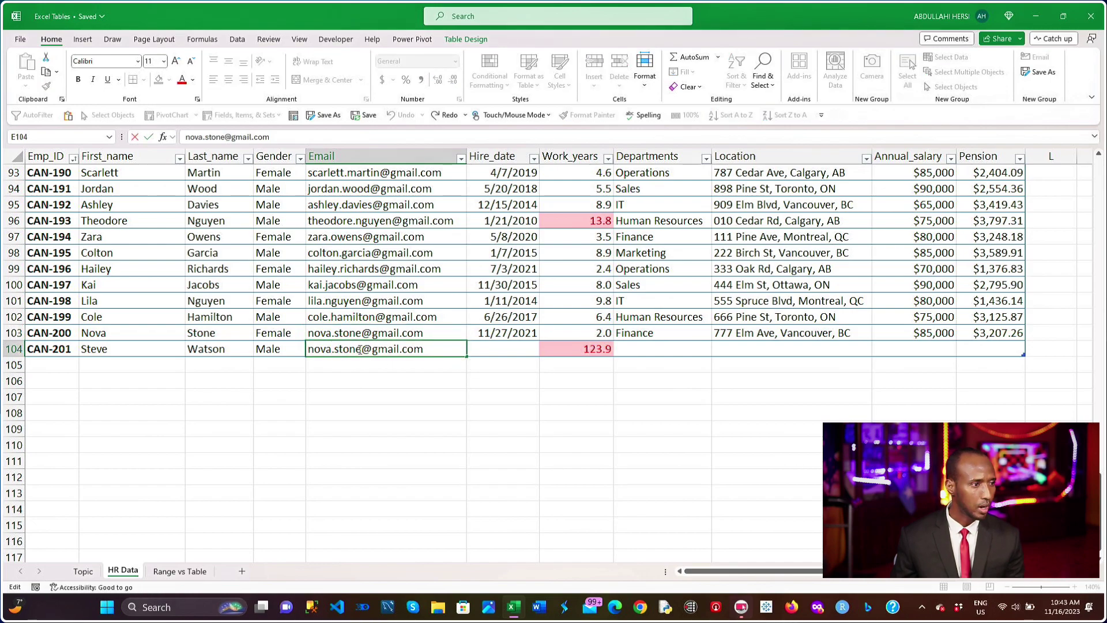
left_click_drag(365, 350, 313, 350)
key("BackSpace")
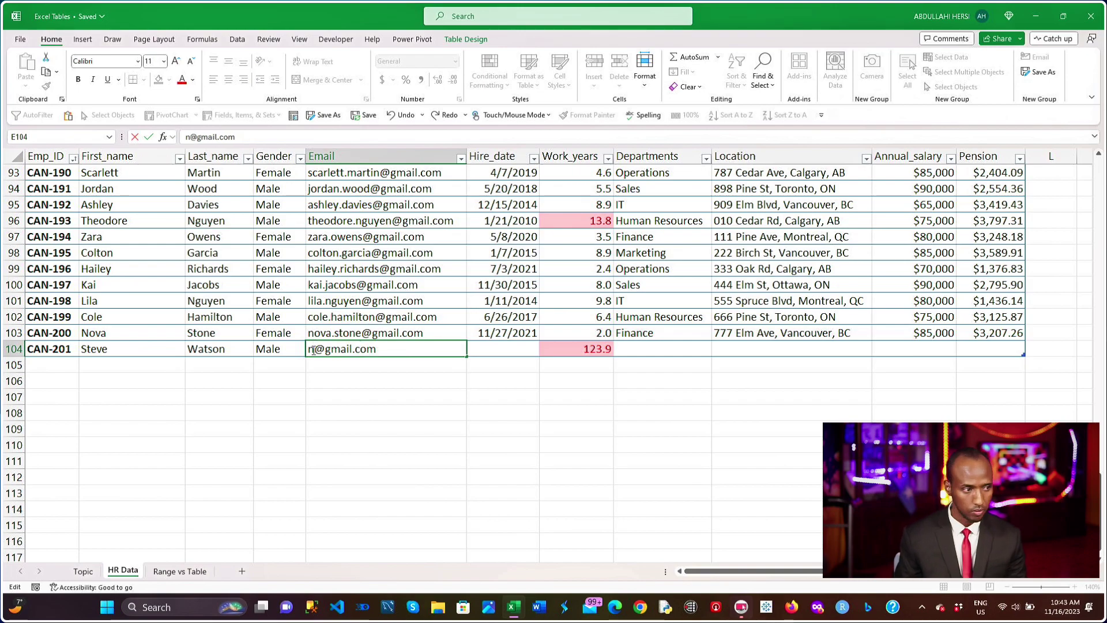
key("BackSpace")
type("St")
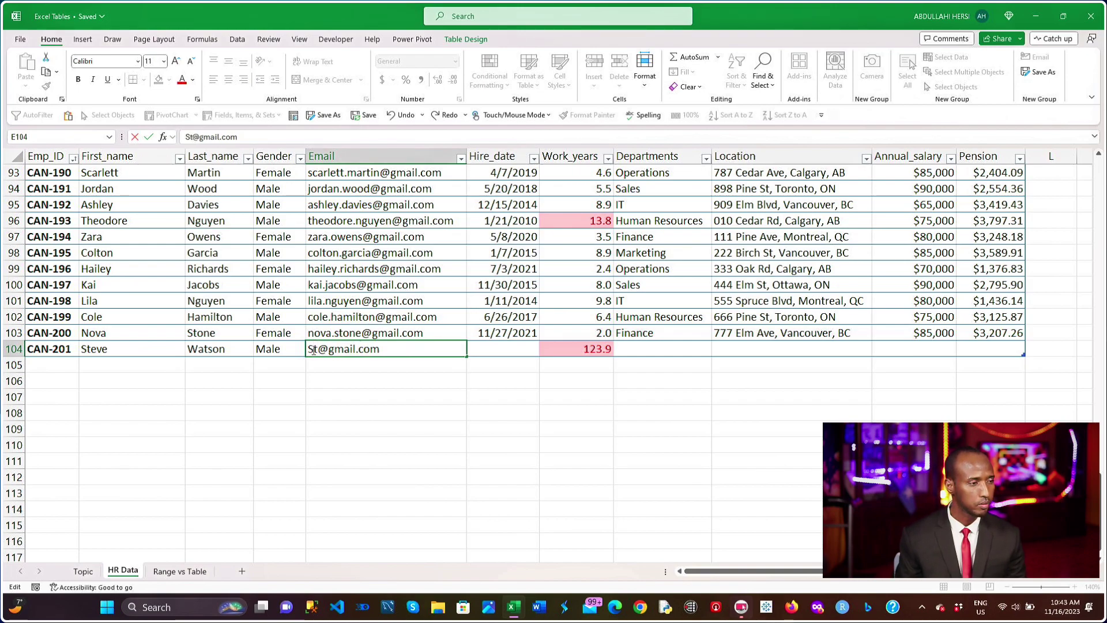
type("eve")
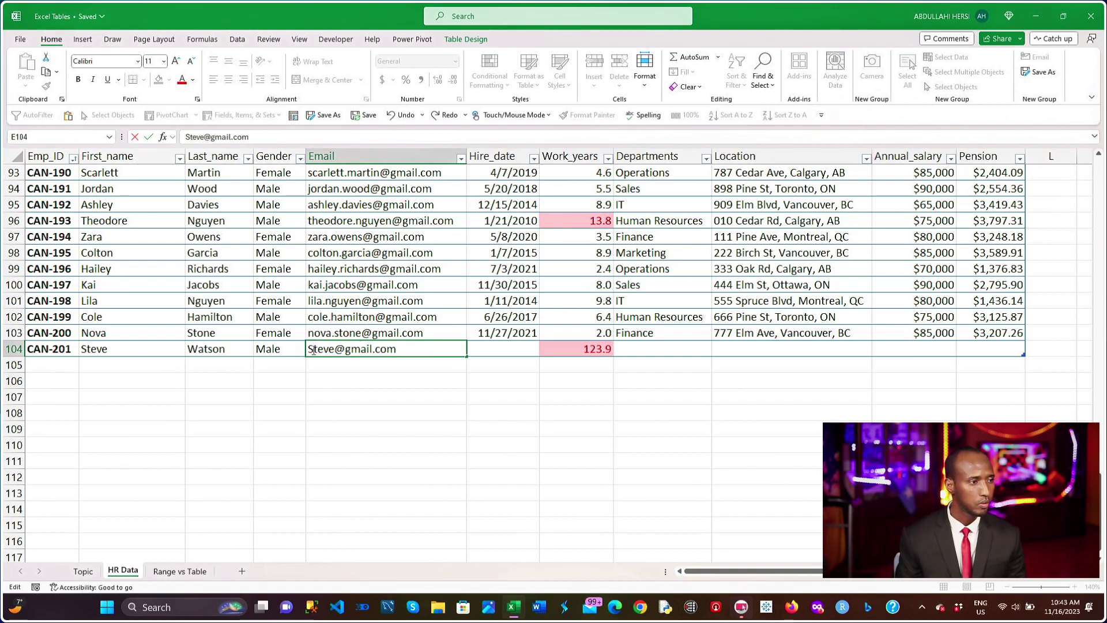
key("BackSpace")
key("BackSpace")
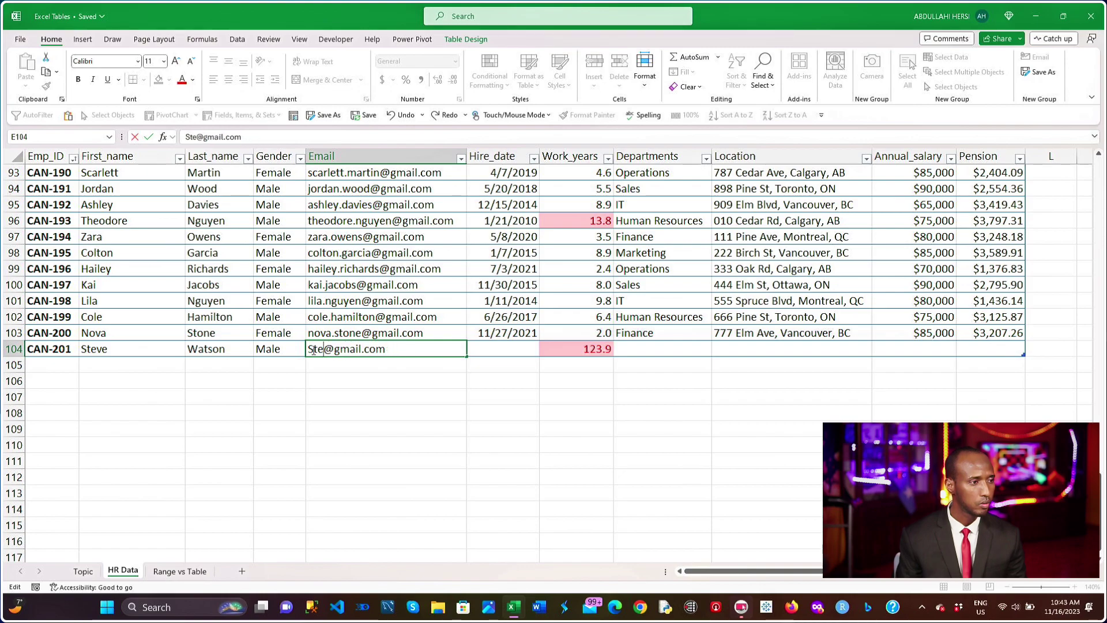
key("BackSpace")
key("BackSpace")
key("BackSpace")
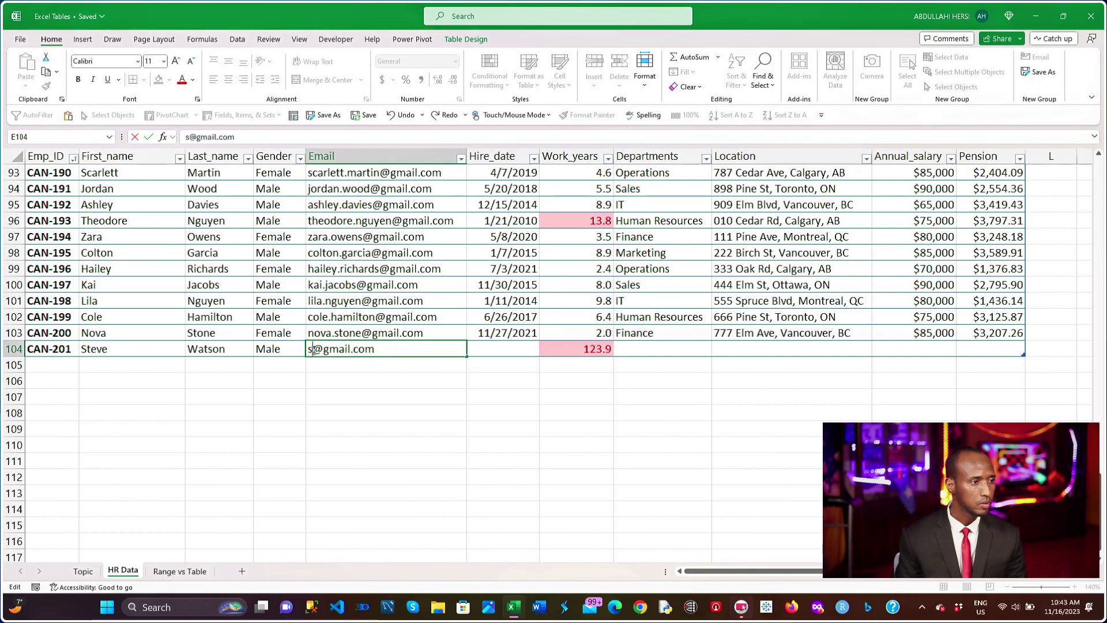
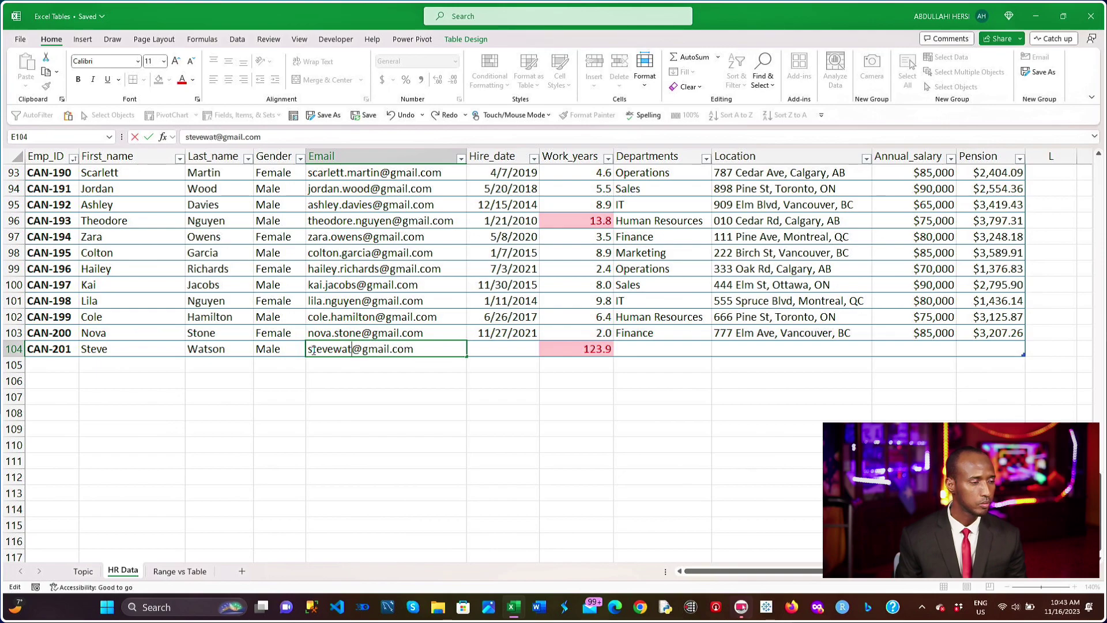
left_click(502, 348)
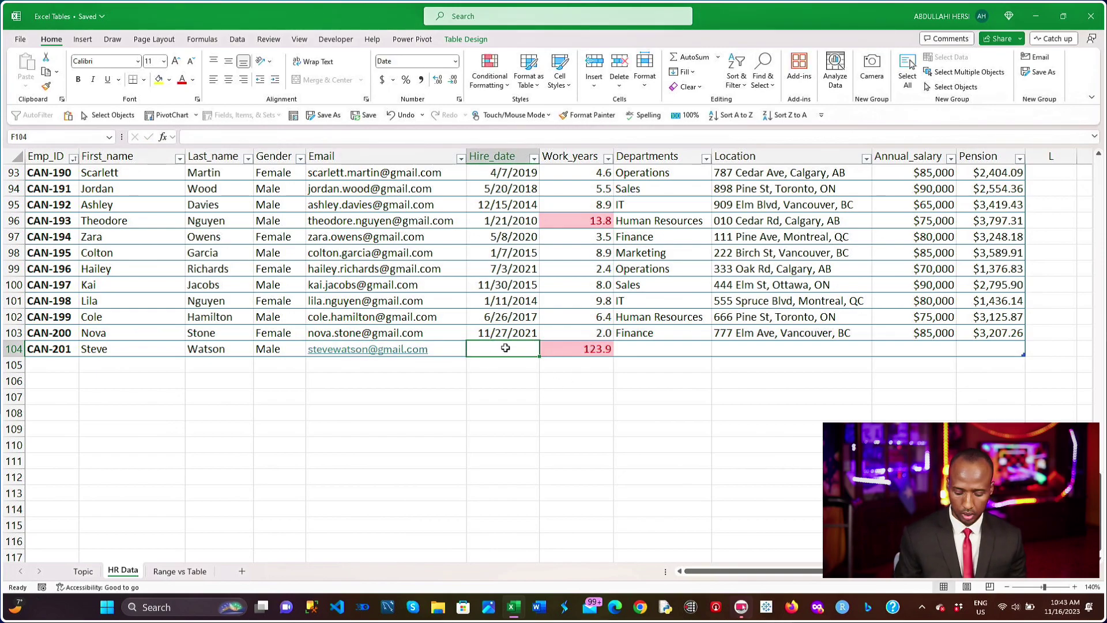
- Enter 11/16/2023 as row 104's hire date and compare the Work_years formulas above
key("ctrl+semicolon")
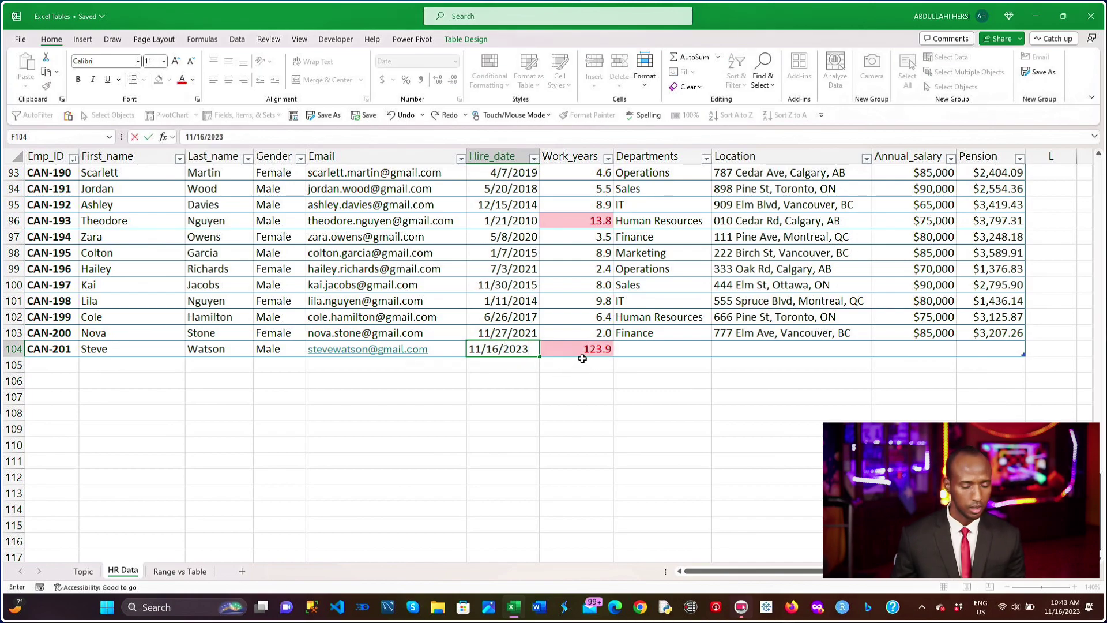
left_click(582, 355)
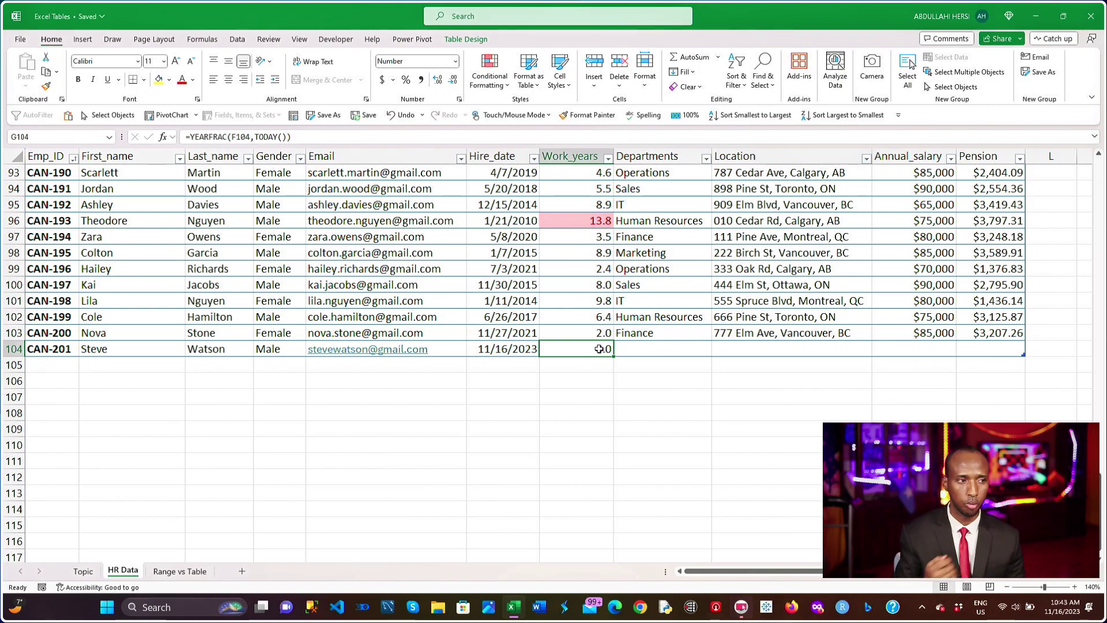
left_click(581, 171)
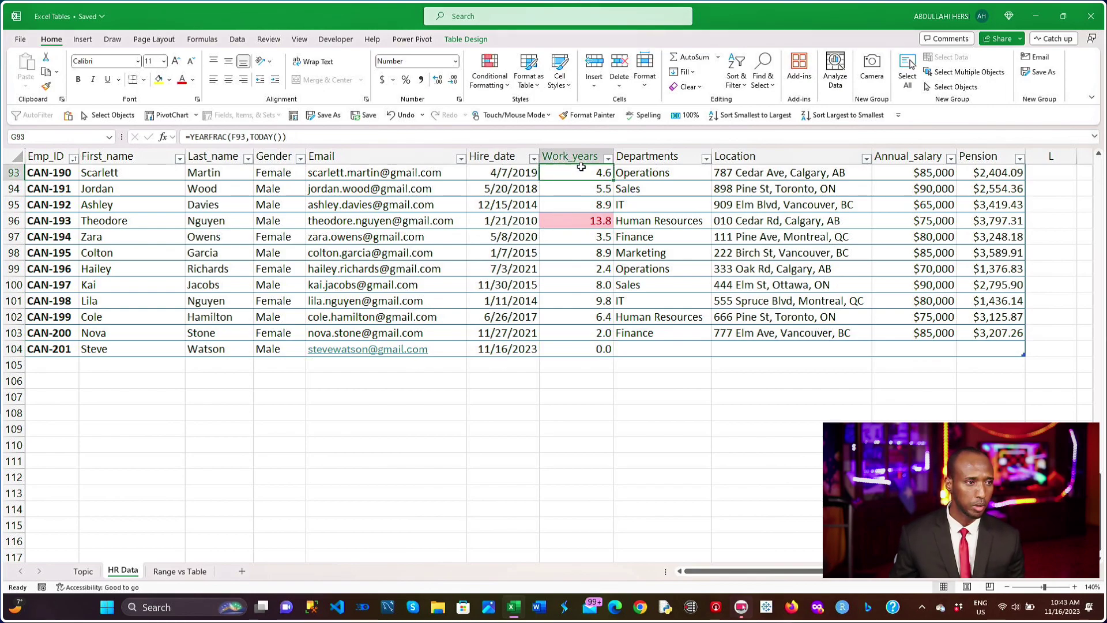
left_click(585, 203)
left_click(591, 234)
left_click(599, 267)
left_click(588, 300)
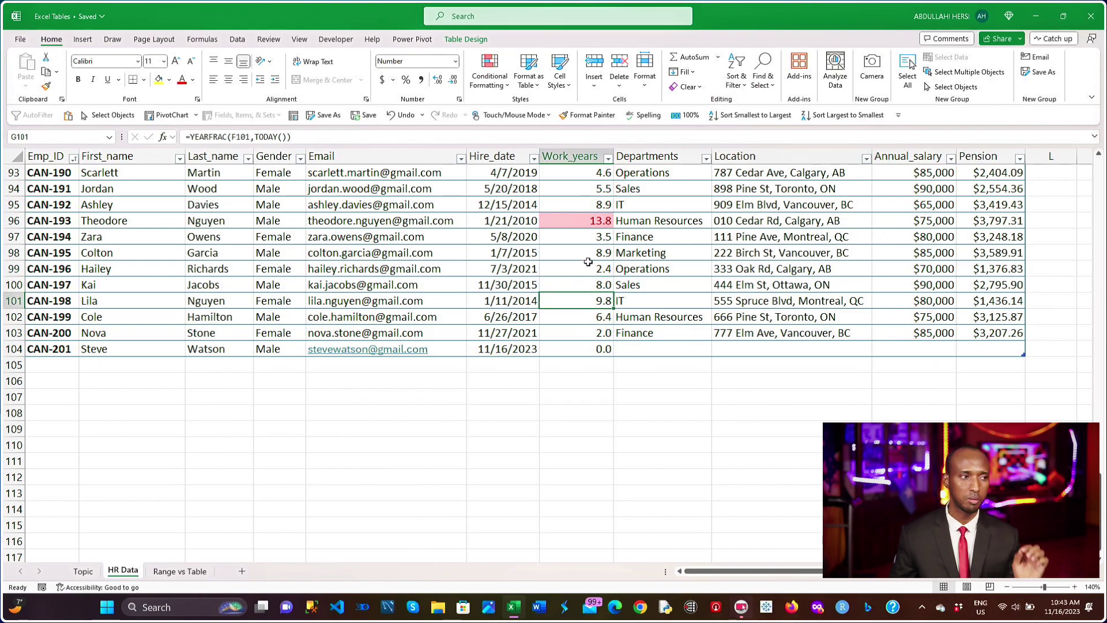
- Verify row 104's Work_years computes 0.0 from the new hire date
left_click(599, 288)
left_click(600, 317)
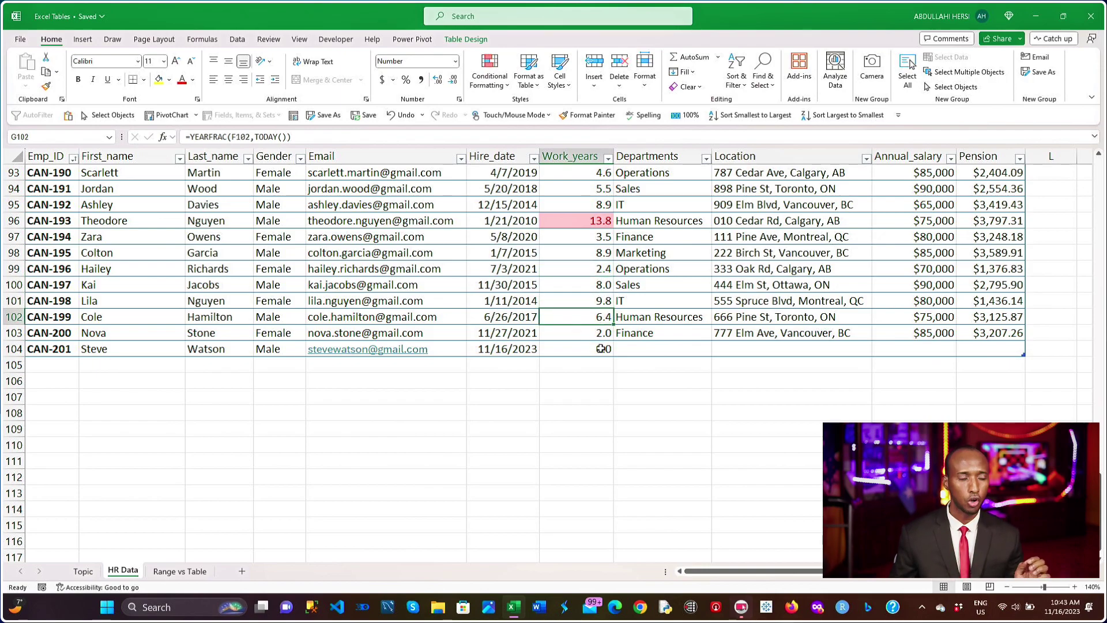
left_click(603, 349)
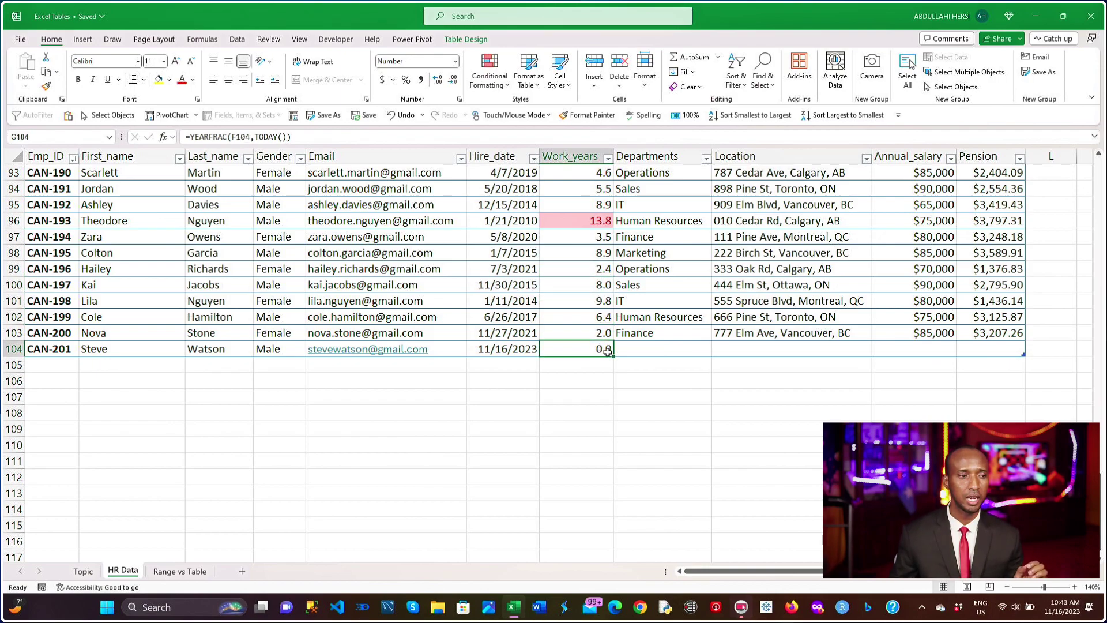
left_click(511, 349)
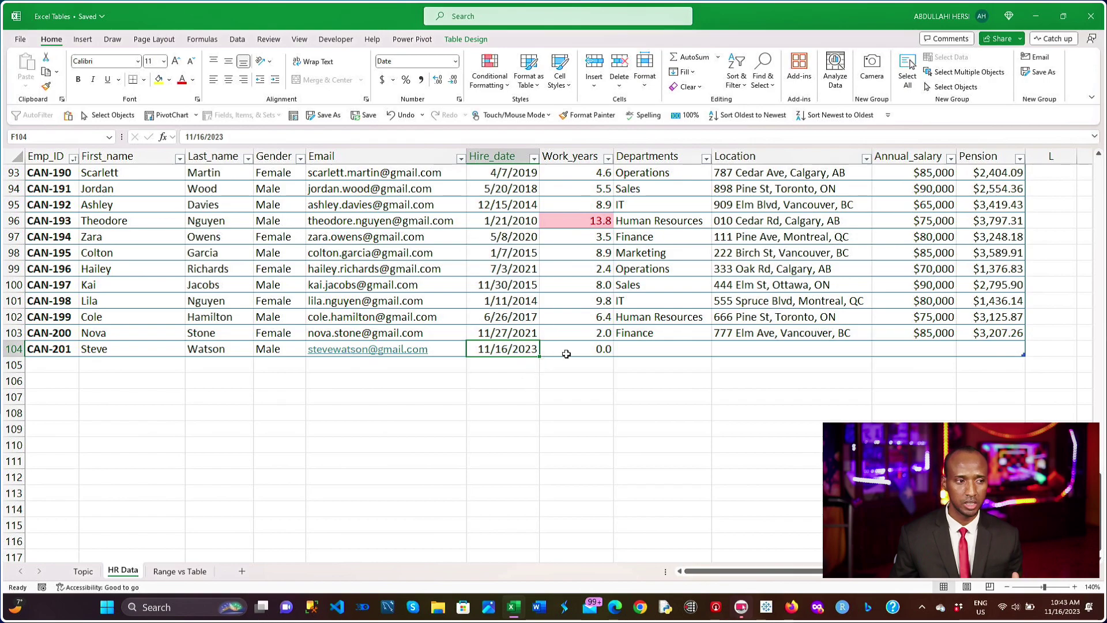
left_click(593, 347)
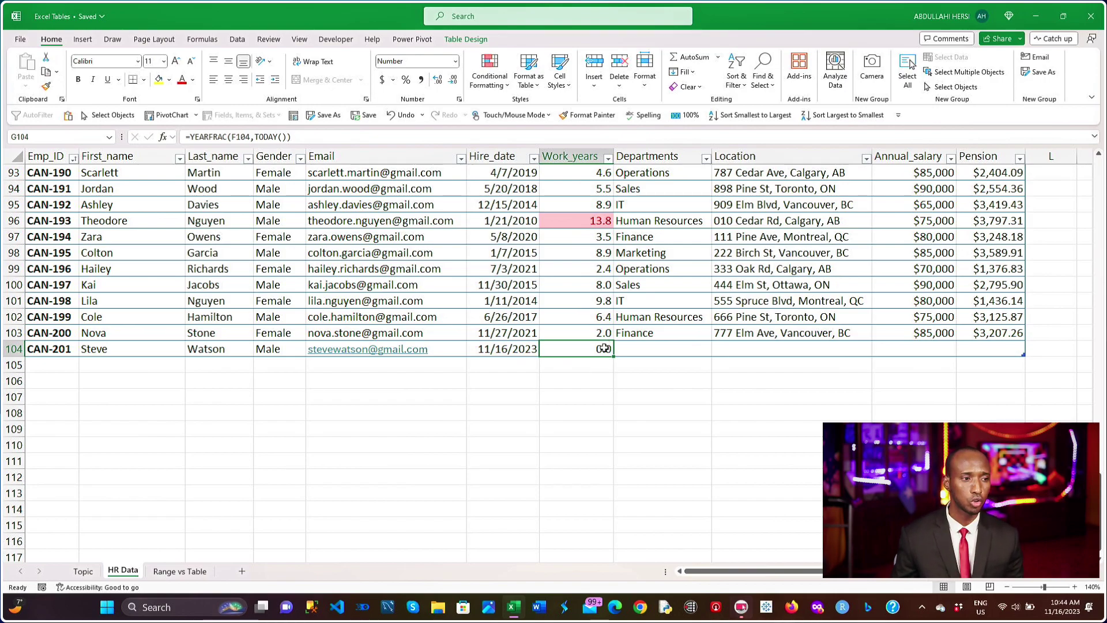
left_click(647, 349)
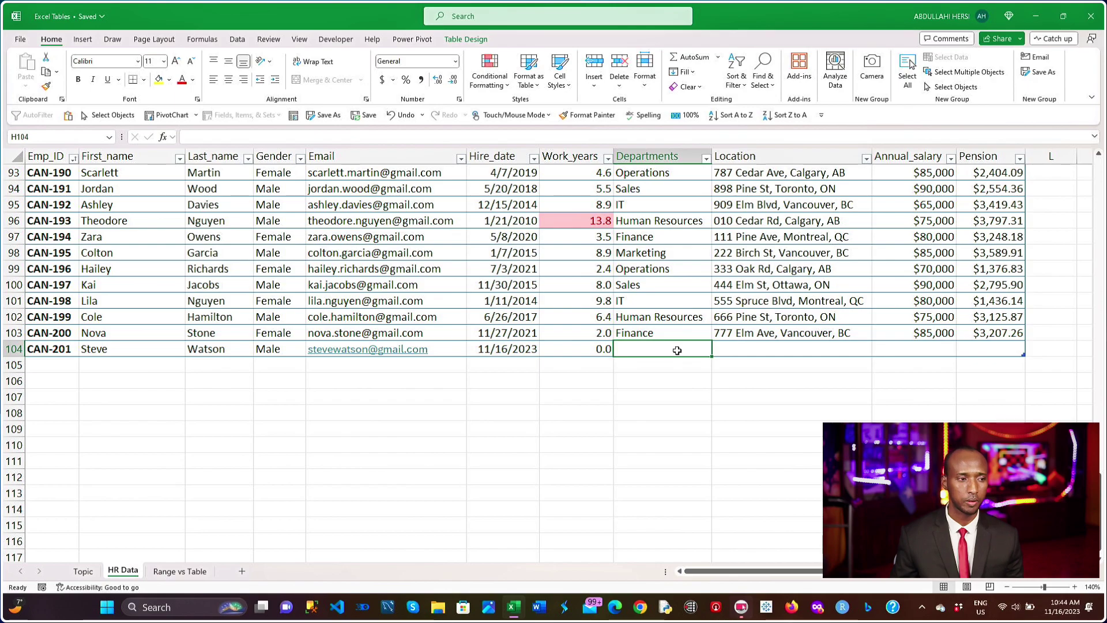
key("ctrl+a")
left_click(664, 352)
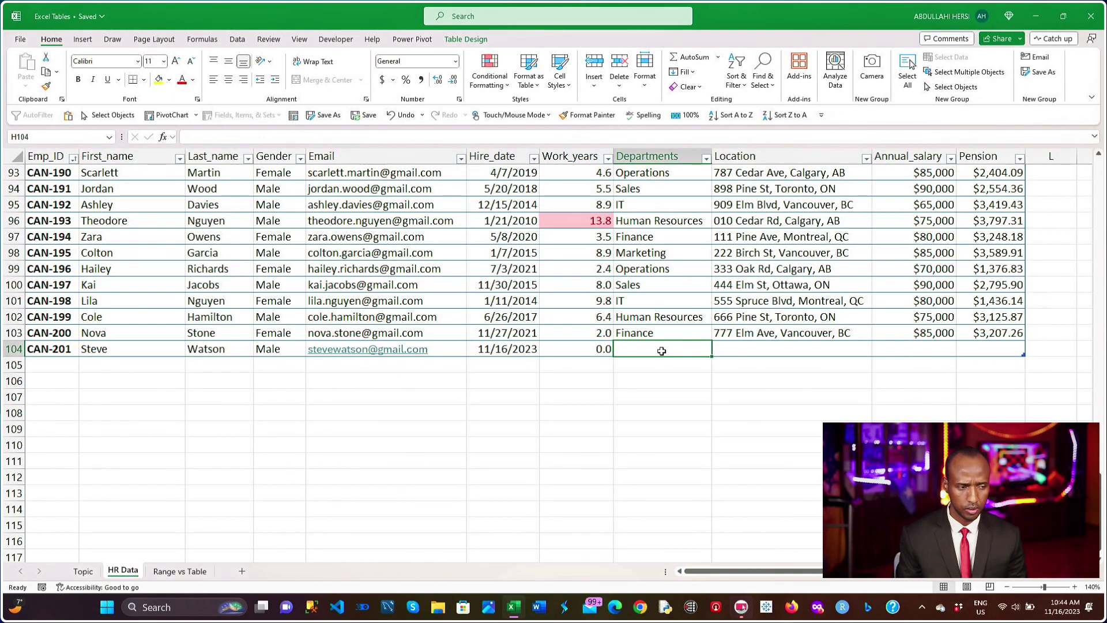
key("super")
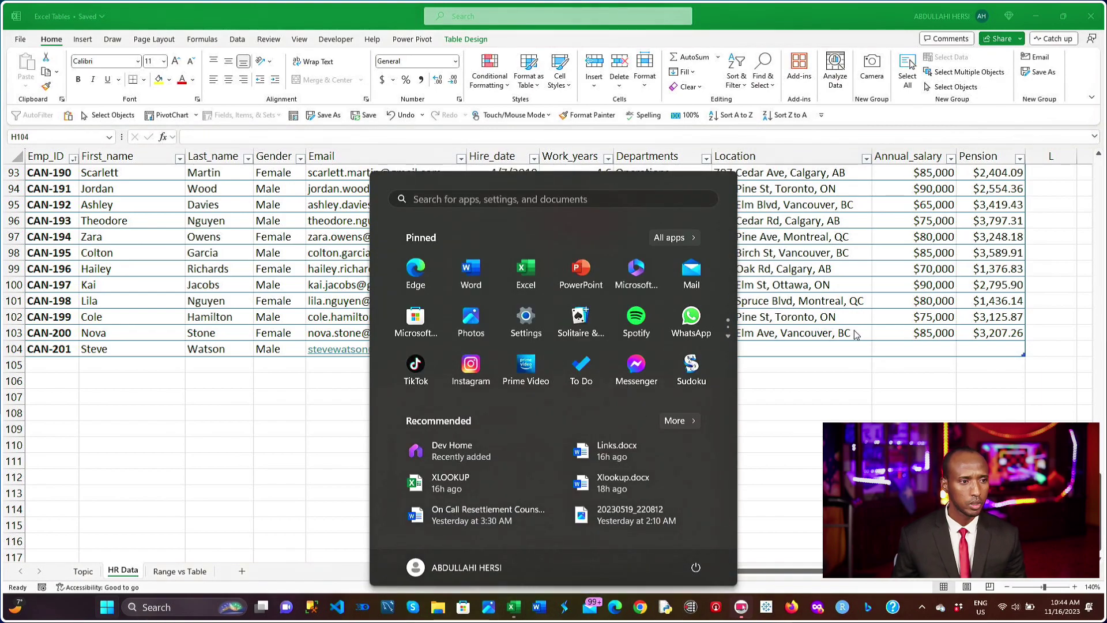
- Set row 104's department to Logistics and copy the Toronto location from I102
key("Escape")
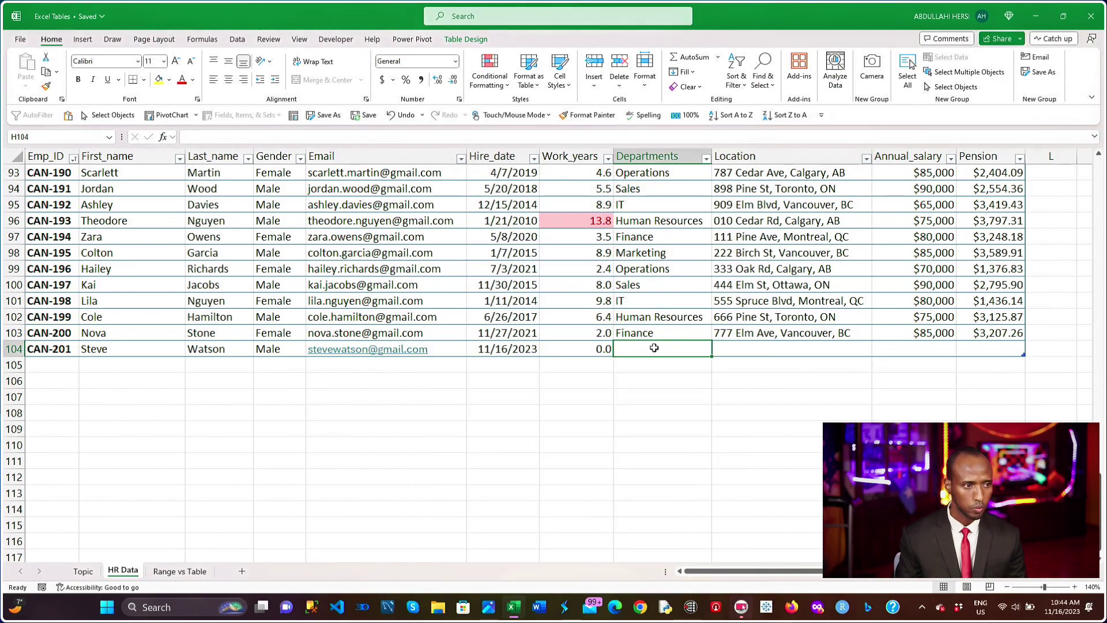
type("Logist")
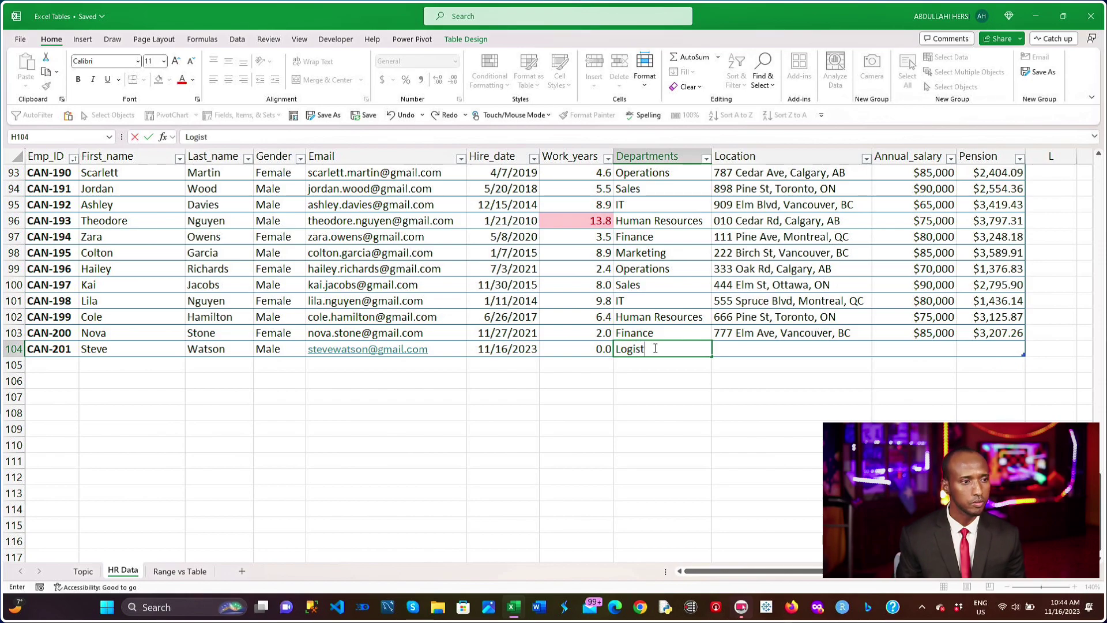
type("s")
key("Tab")
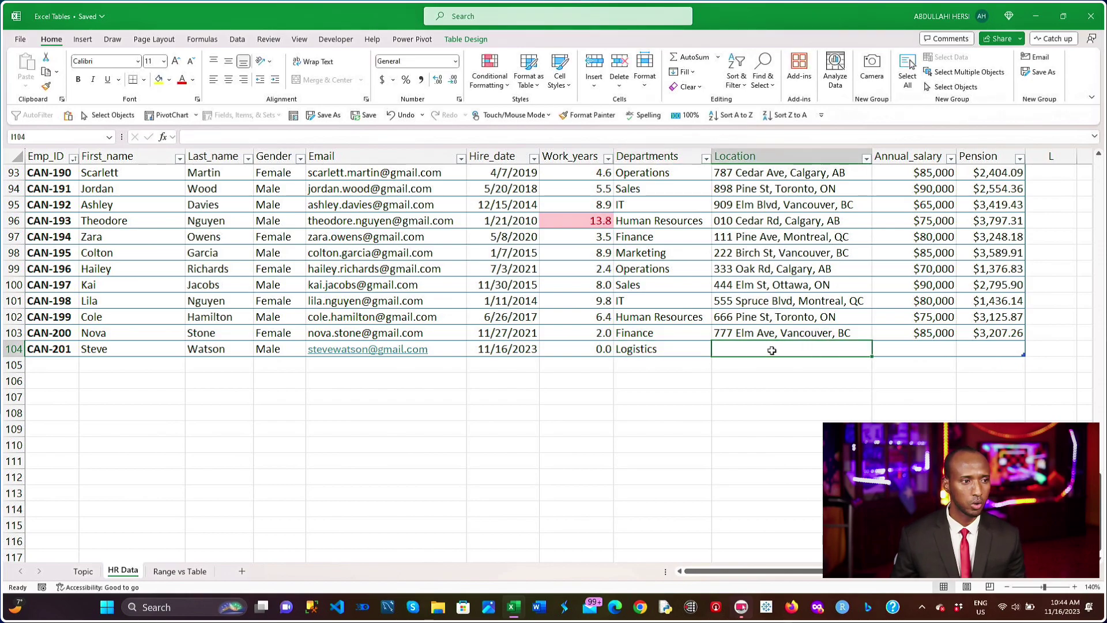
left_click(790, 316)
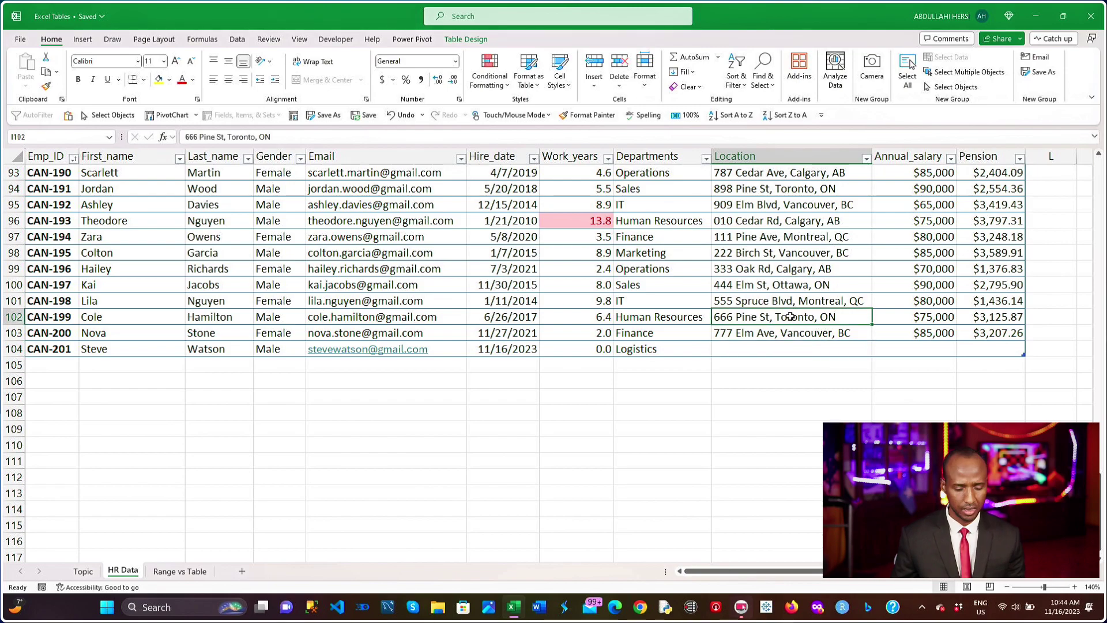
key("ctrl+c")
left_click(800, 349)
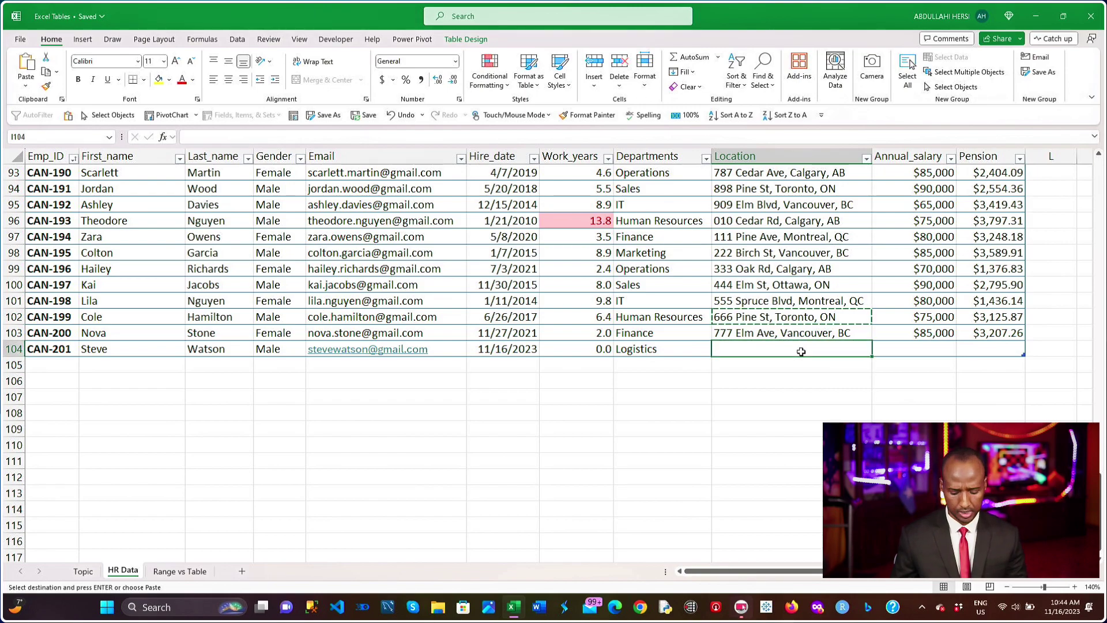
key("ctrl+v")
- Copy the $70,000 salary from J99 and $1,436.14 pension from K101 into row 104
left_click(927, 352)
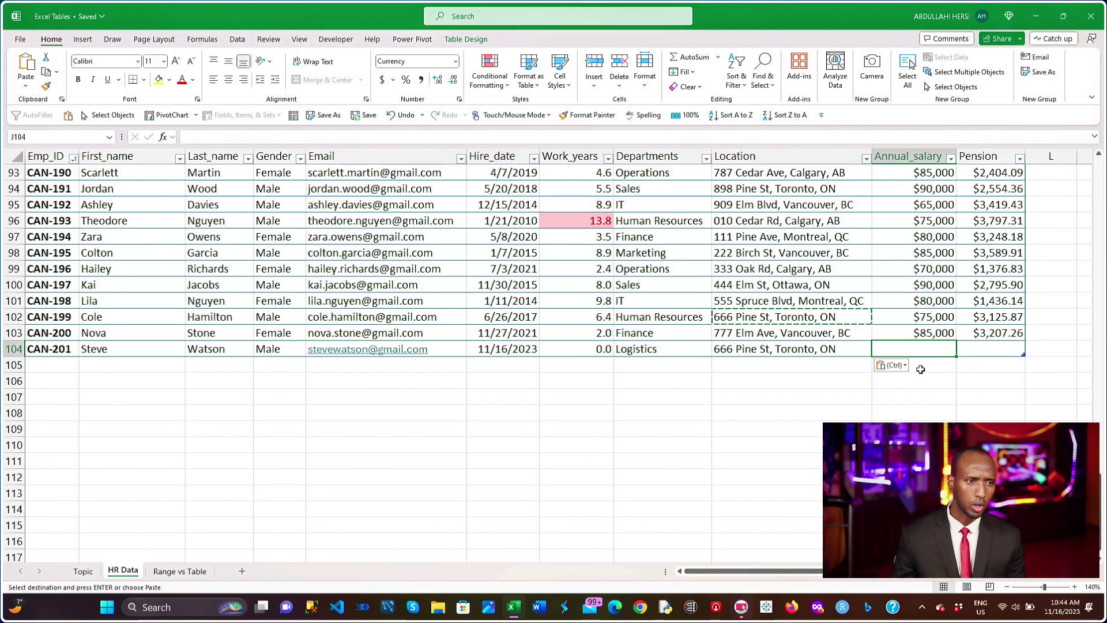
left_click(935, 268)
key("ctrl+c")
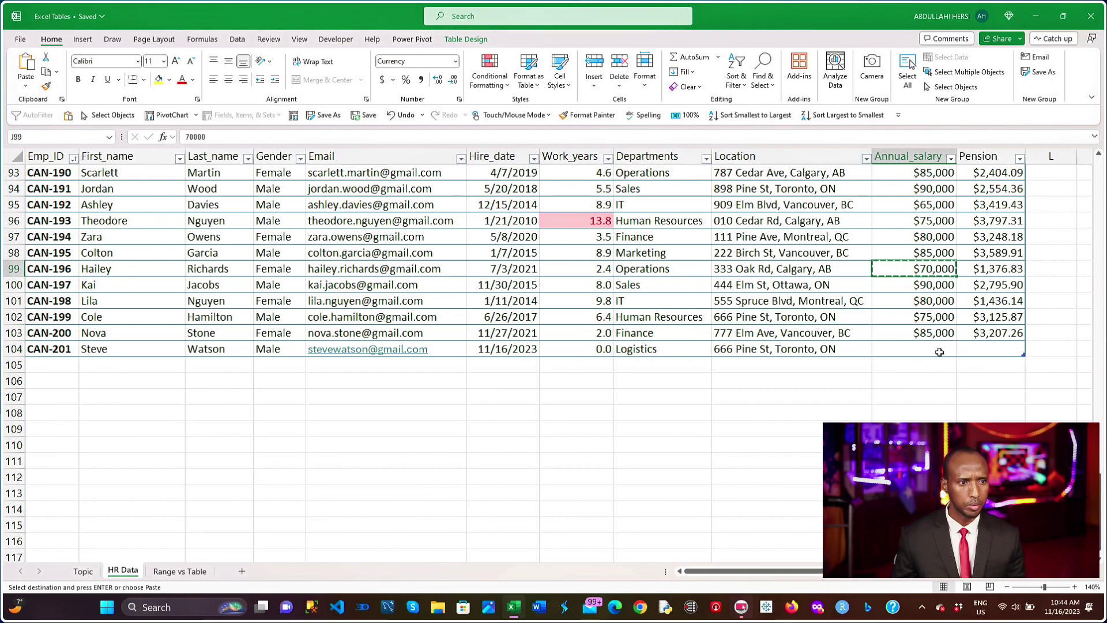
left_click(932, 352)
key("ctrl+v")
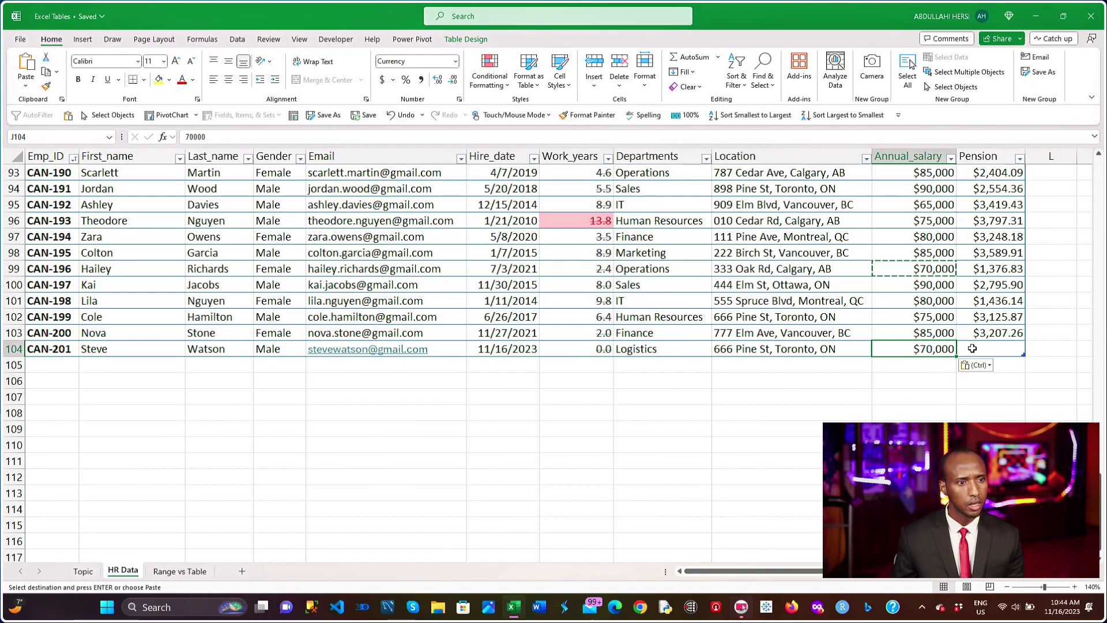
left_click(1000, 302)
key("ctrl+c")
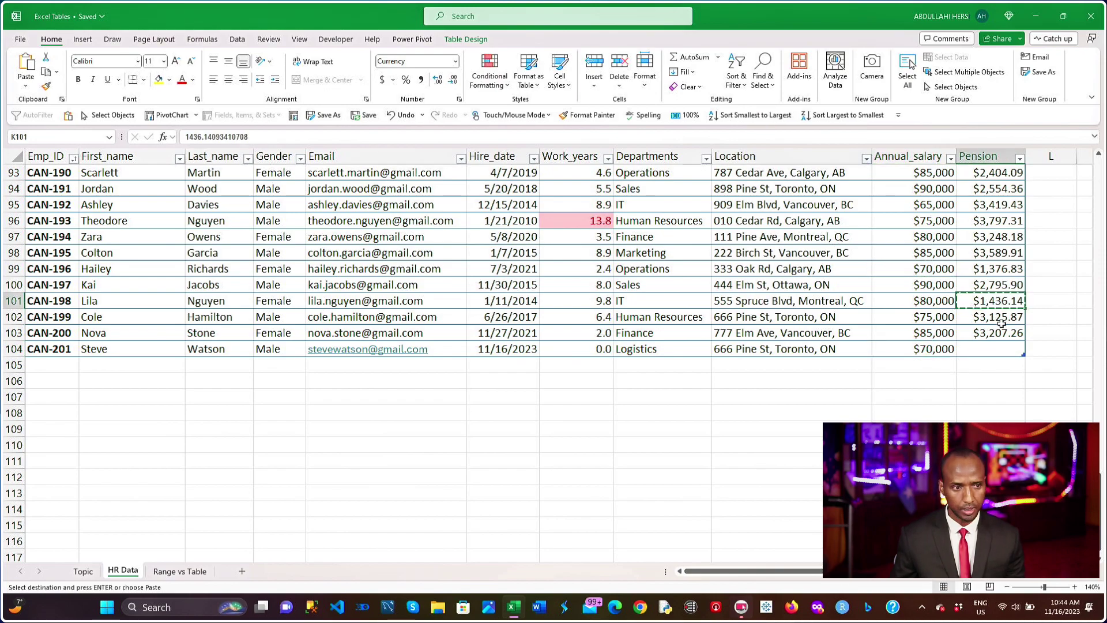
left_click(993, 351)
key("ctrl+v")
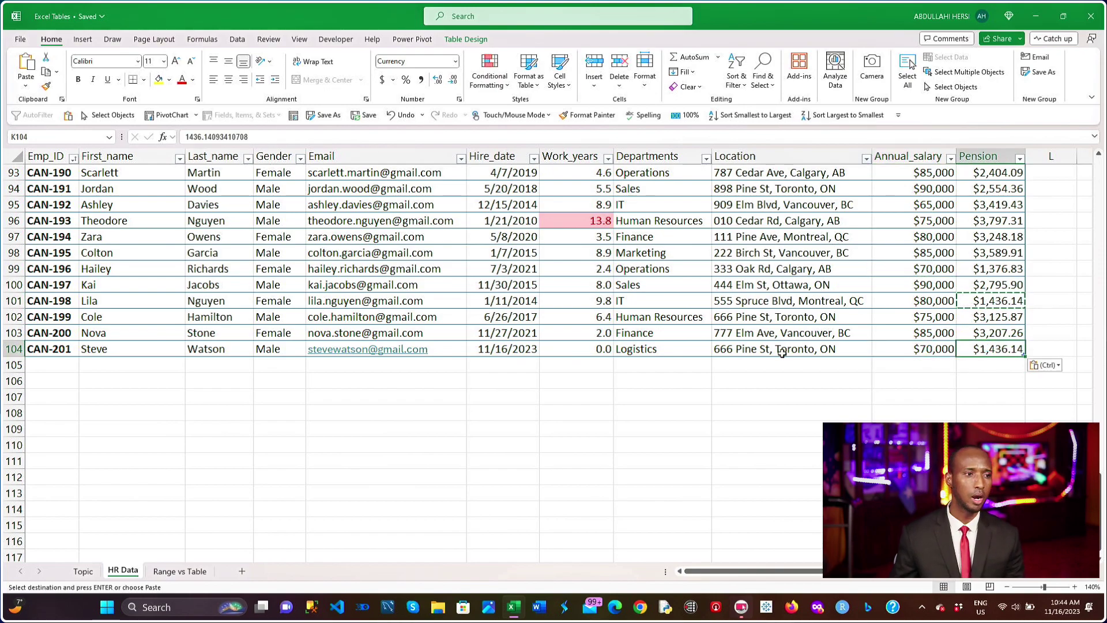
left_click(779, 350)
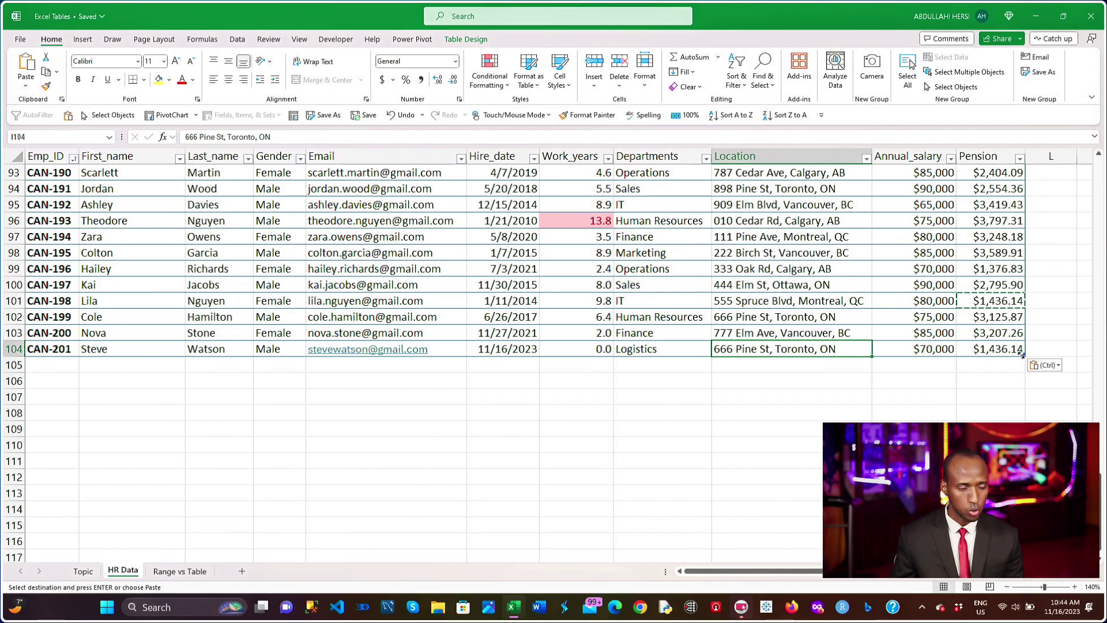
- Undo a trial stretch of HR_tbl to row 107, then widen it to include column L
left_click_drag(1022, 354, 934, 388)
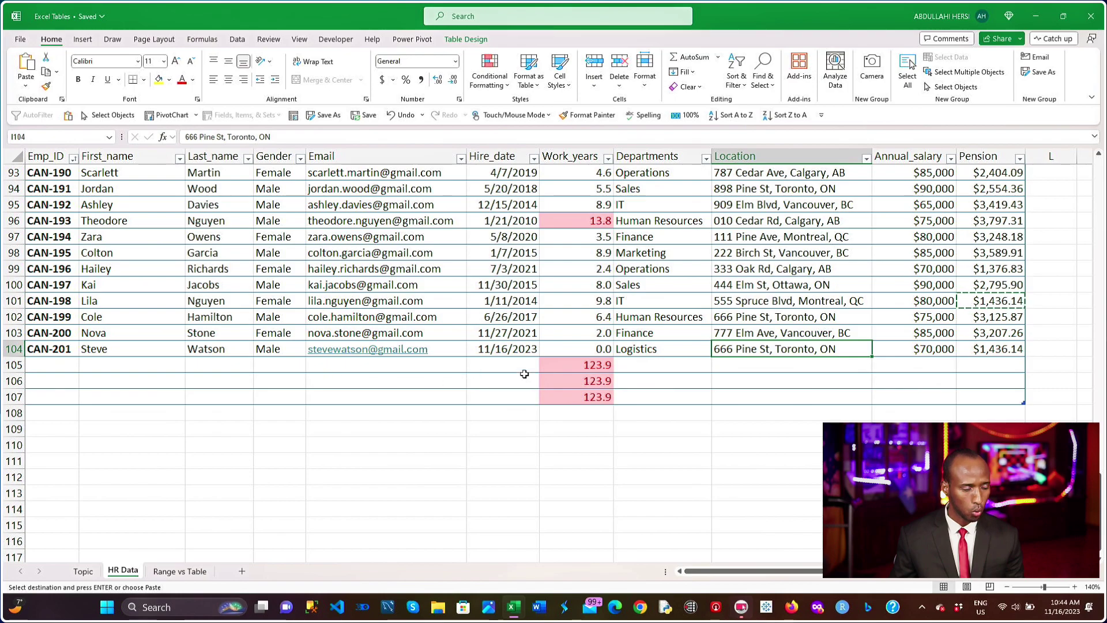
left_click_drag(524, 373, 322, 369)
left_click(194, 369)
left_click(196, 395)
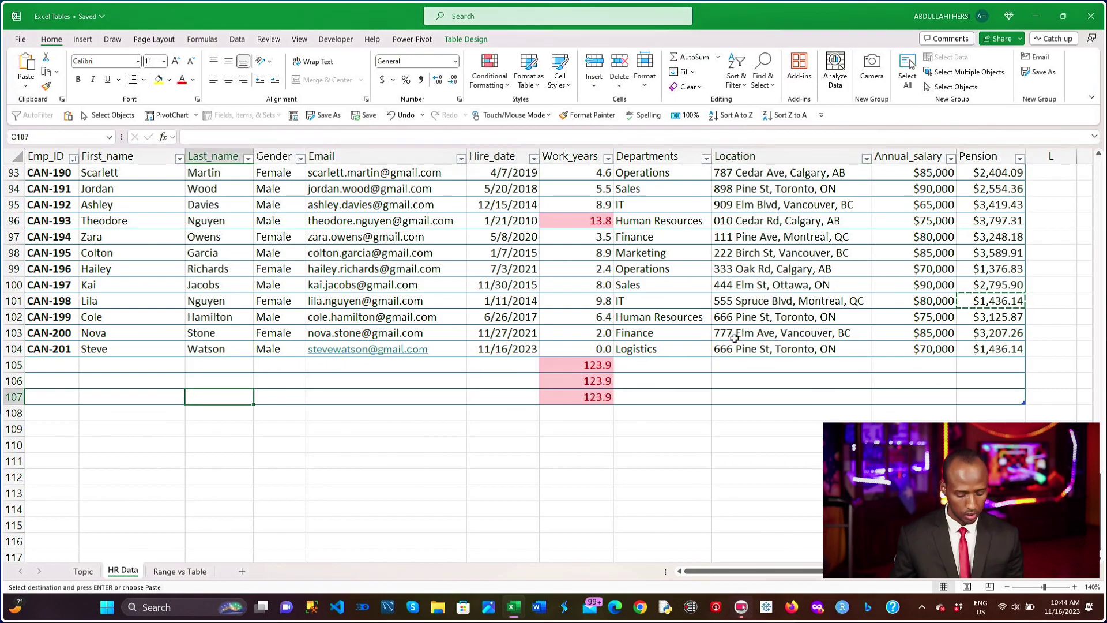
key("ctrl+z")
key("ctrl+z")
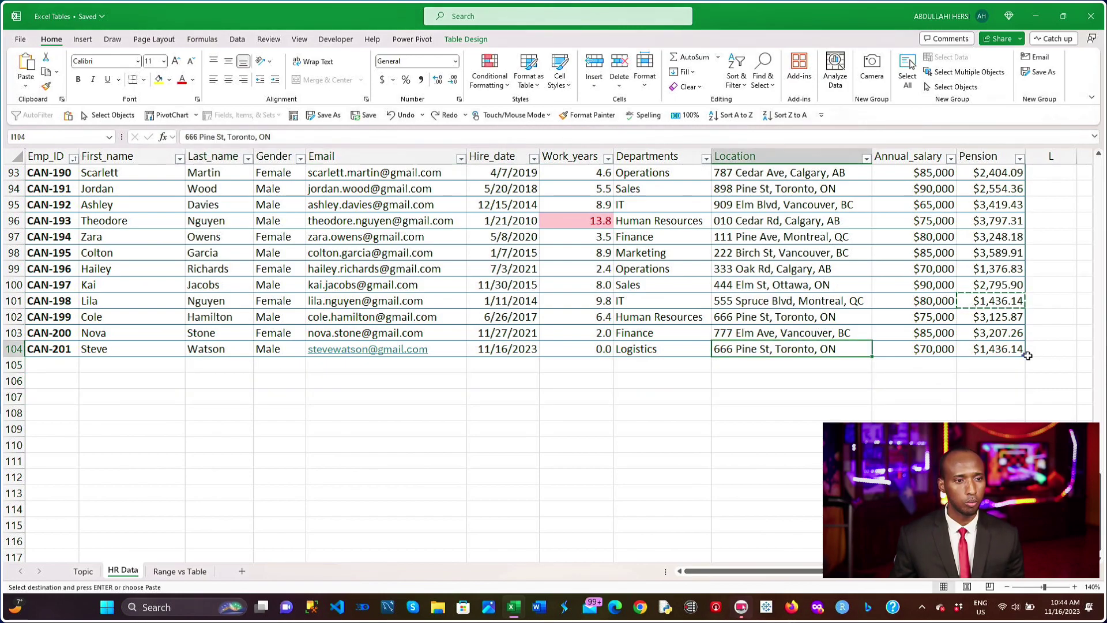
left_click_drag(1028, 356, 1087, 367)
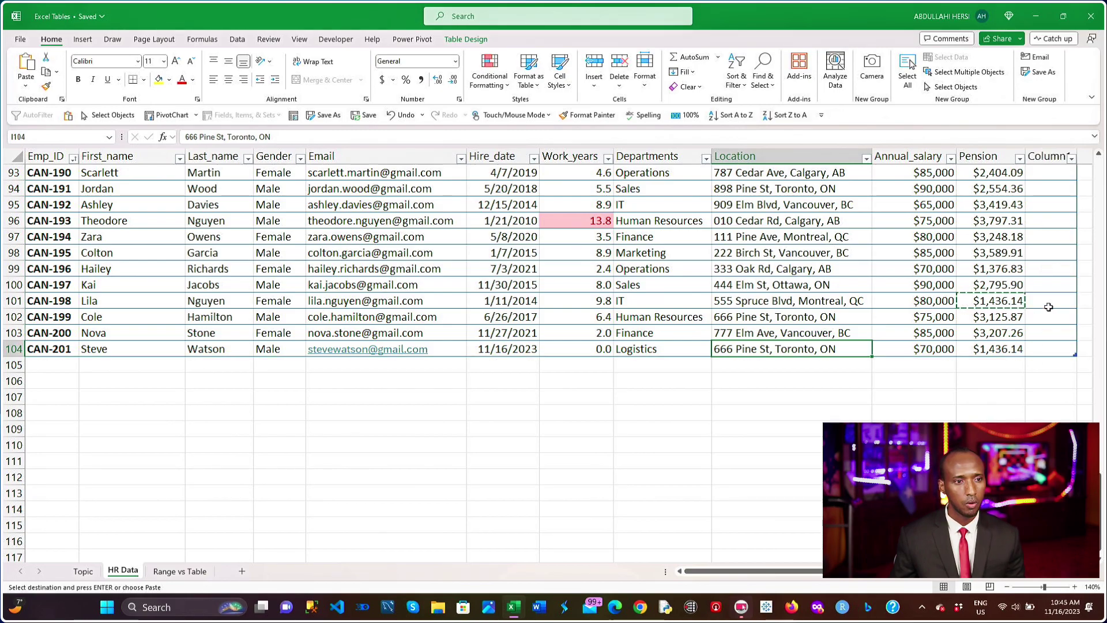
- Delete the Gender and Departments slicers beside the HR table
scroll(1050, 301, "up", 20)
scroll(1050, 293, "down", 2)
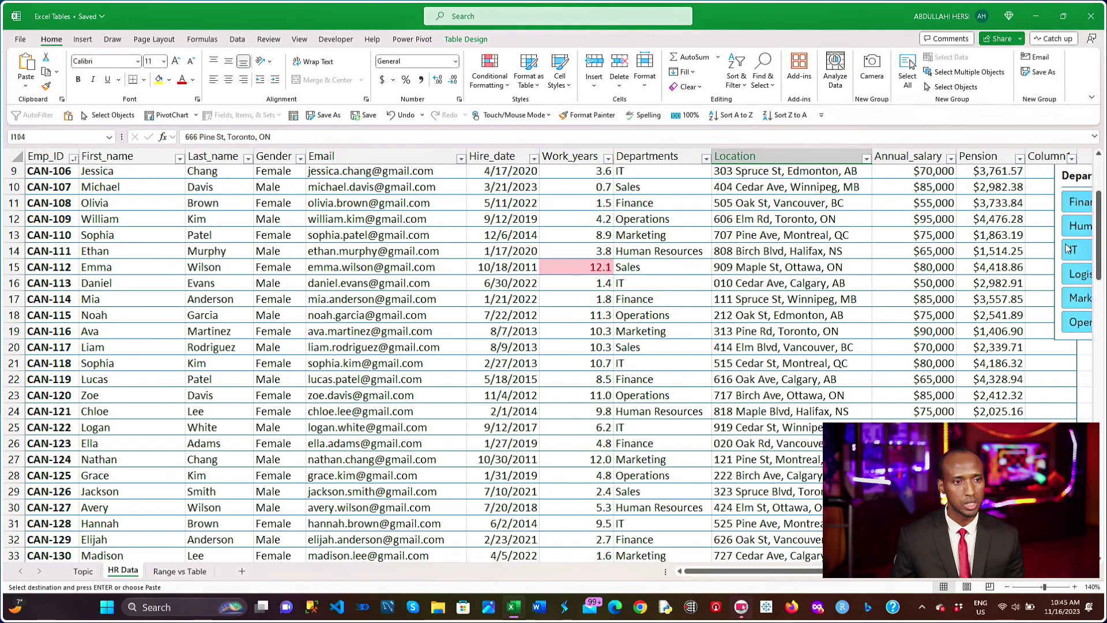
scroll(1067, 249, "up", 3)
left_click(1079, 219)
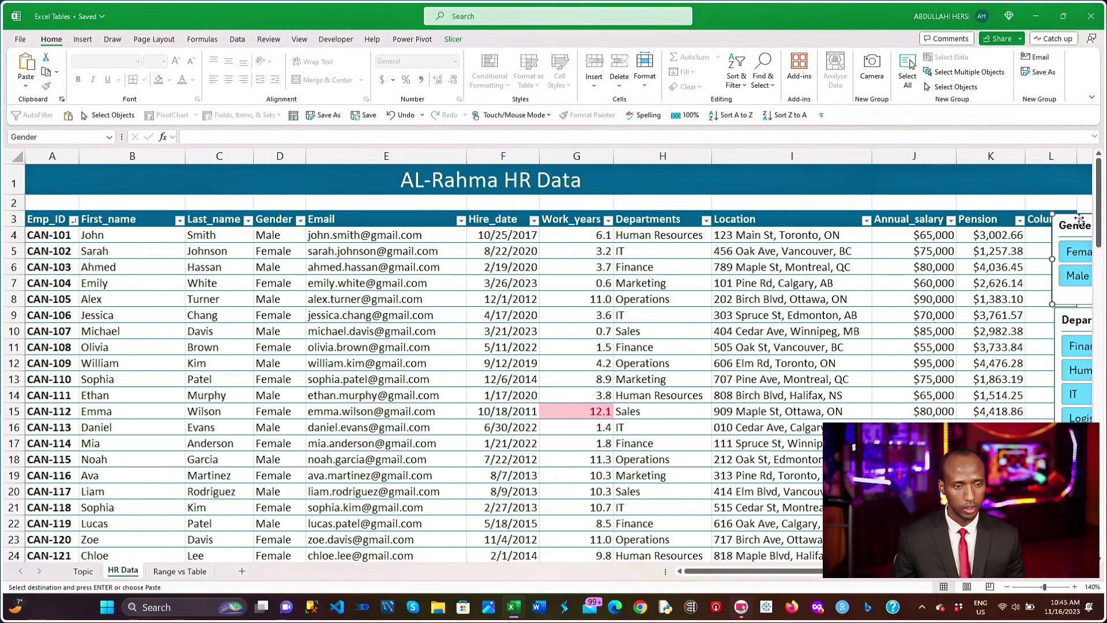
key("Delete")
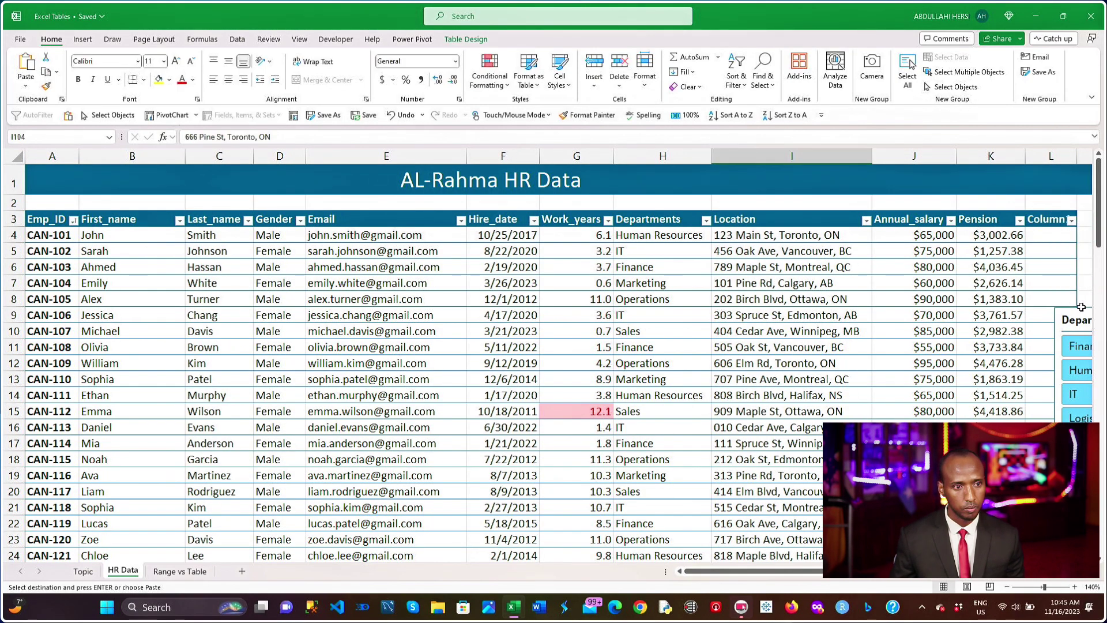
left_click(1082, 307)
key("Delete")
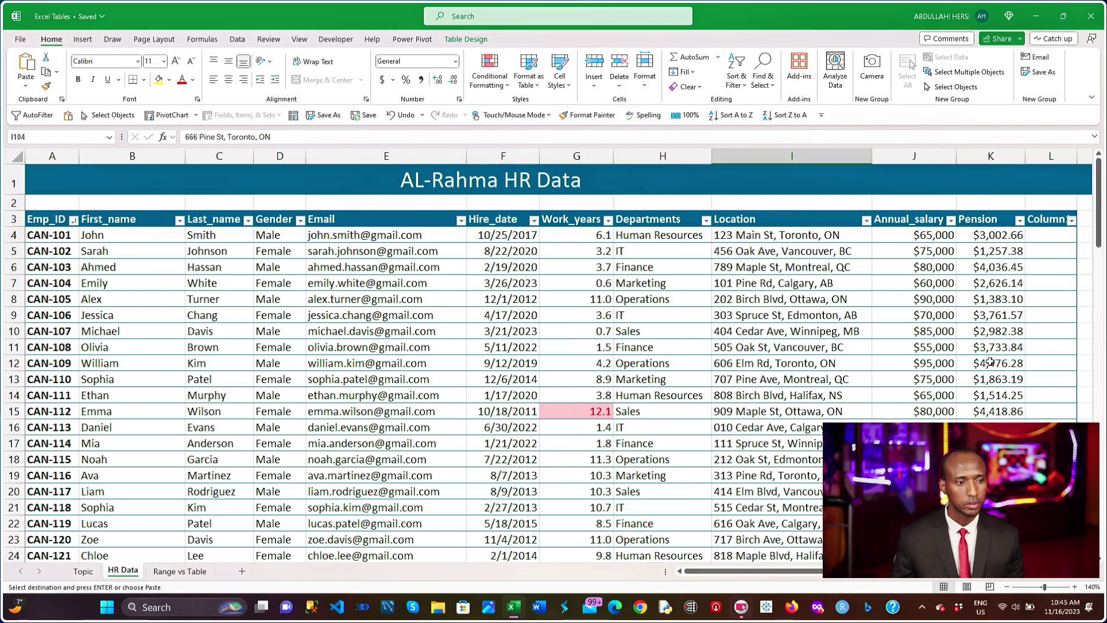
- Select cell L4, then undo both deletions to bring the two slicers back
scroll(824, 288, "right", 3)
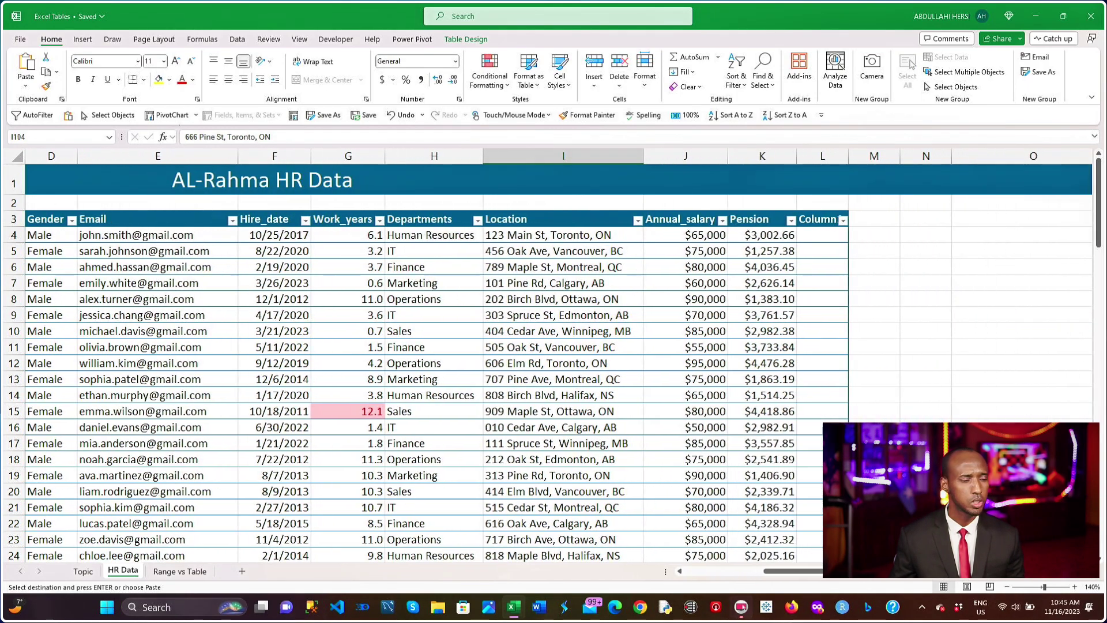
left_click_drag(824, 298, 824, 288)
left_click(824, 240)
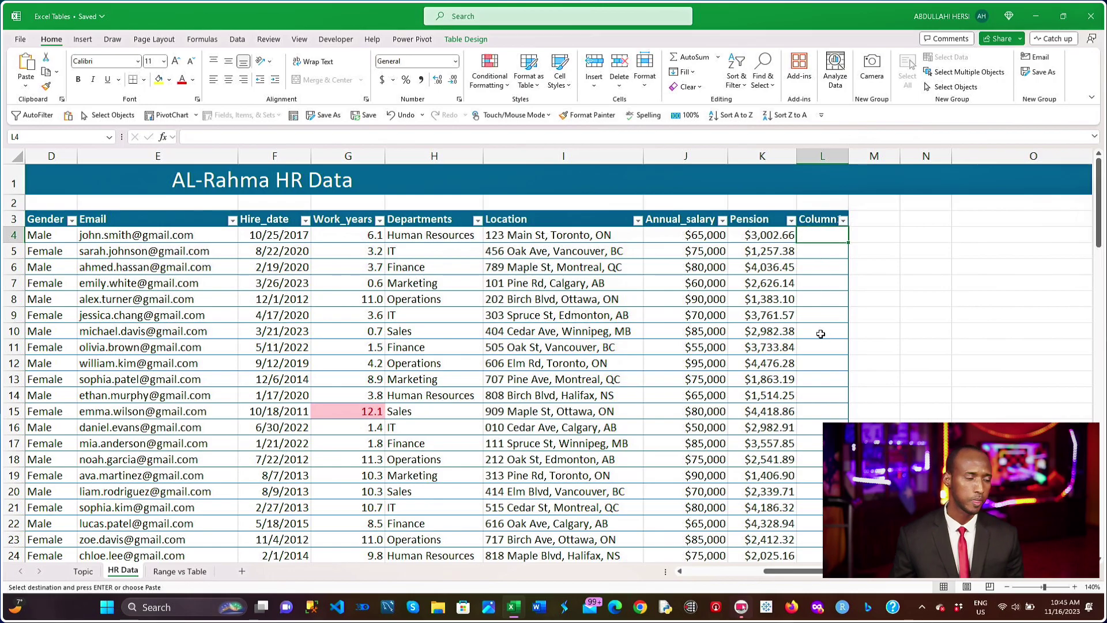
scroll(708, 421, "down", 3)
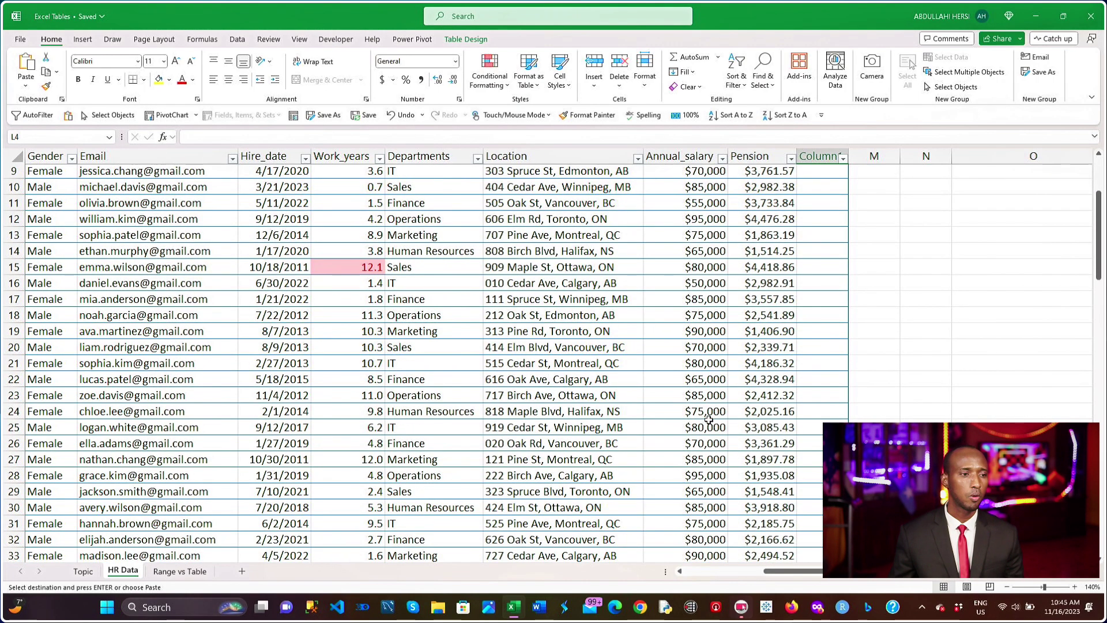
scroll(802, 403, "up", 3)
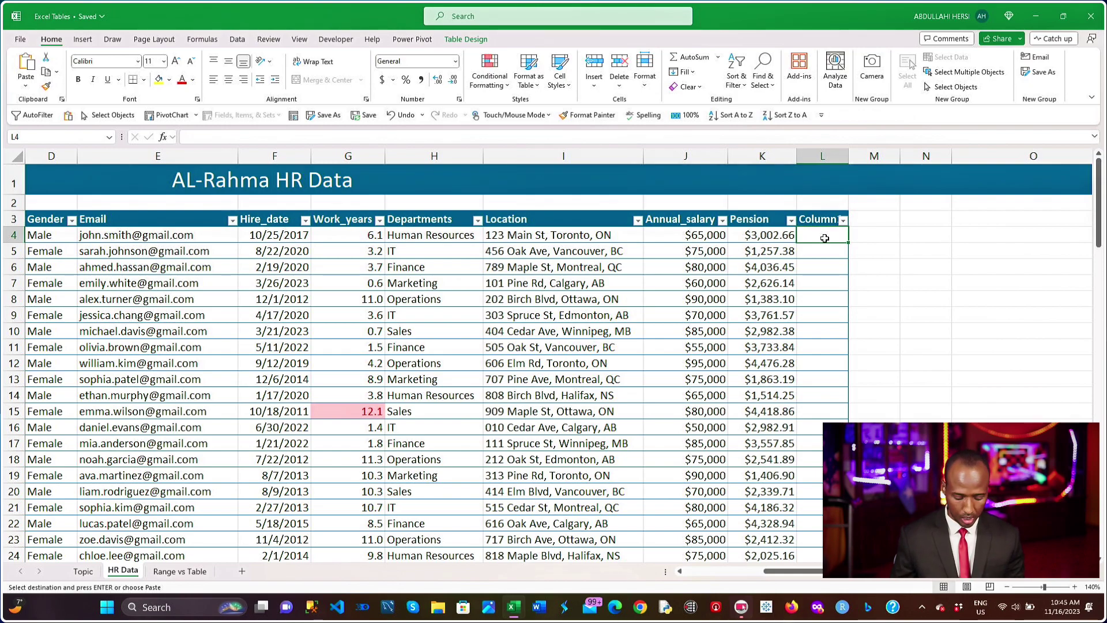
key("ctrl+z")
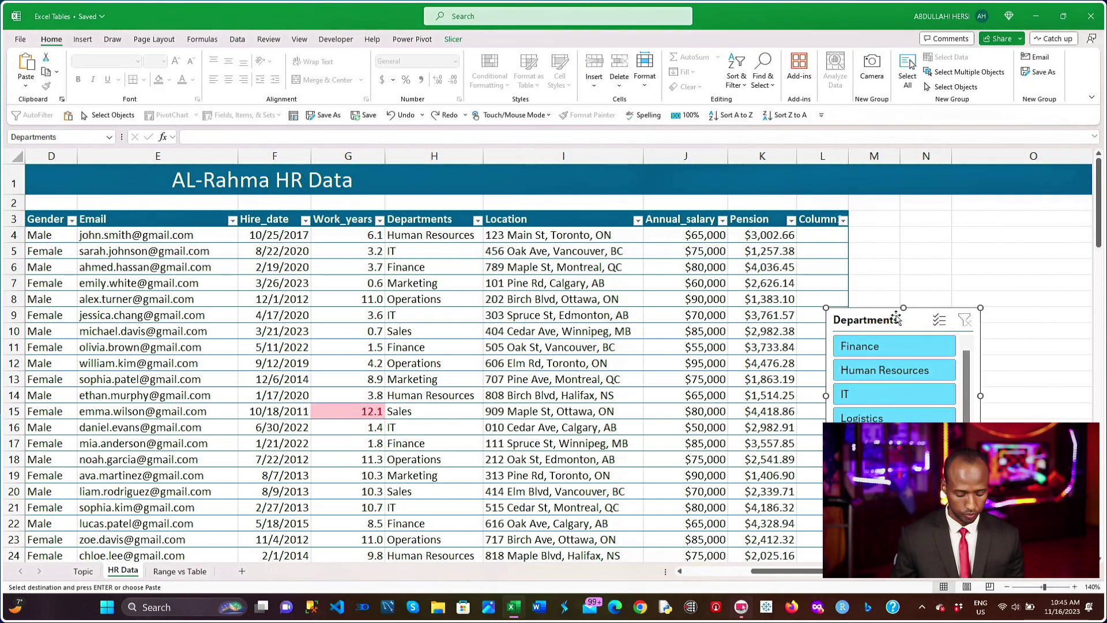
key("ctrl+z")
key("ctrl+z")
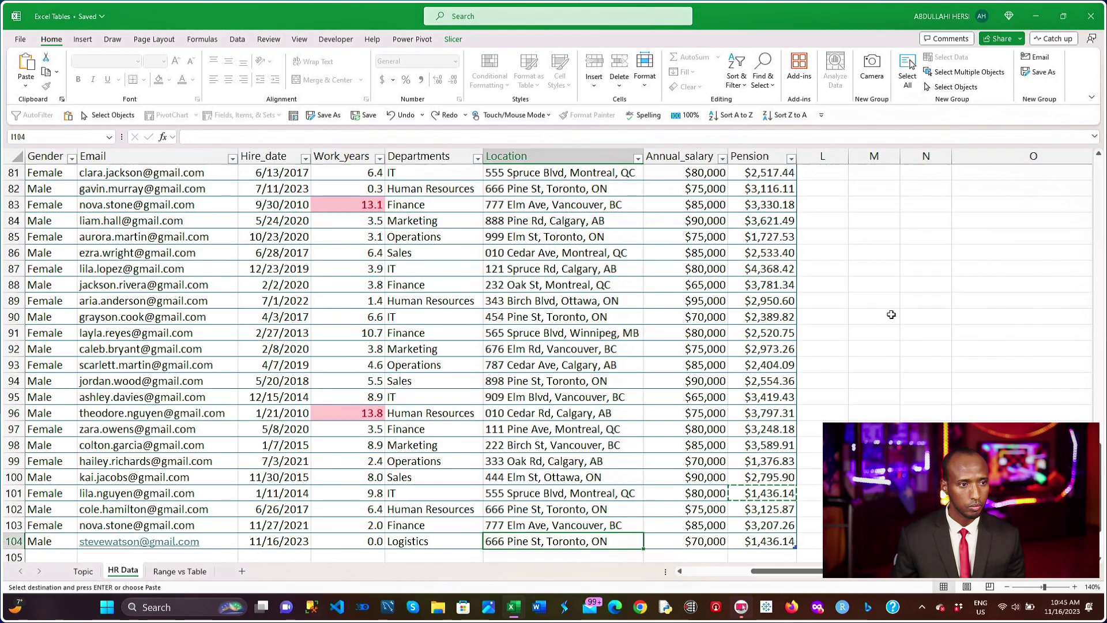
- Delete the Gender and Departments slicers again and select cell L4
scroll(885, 283, "up", 8)
scroll(883, 268, "up", 19)
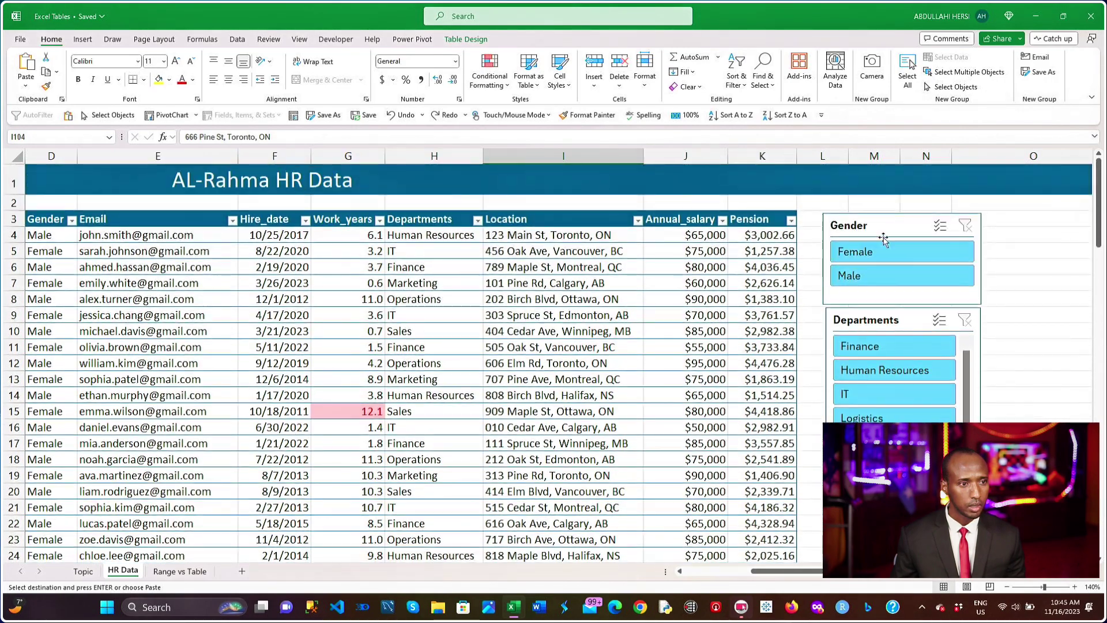
left_click(880, 227)
key("Delete")
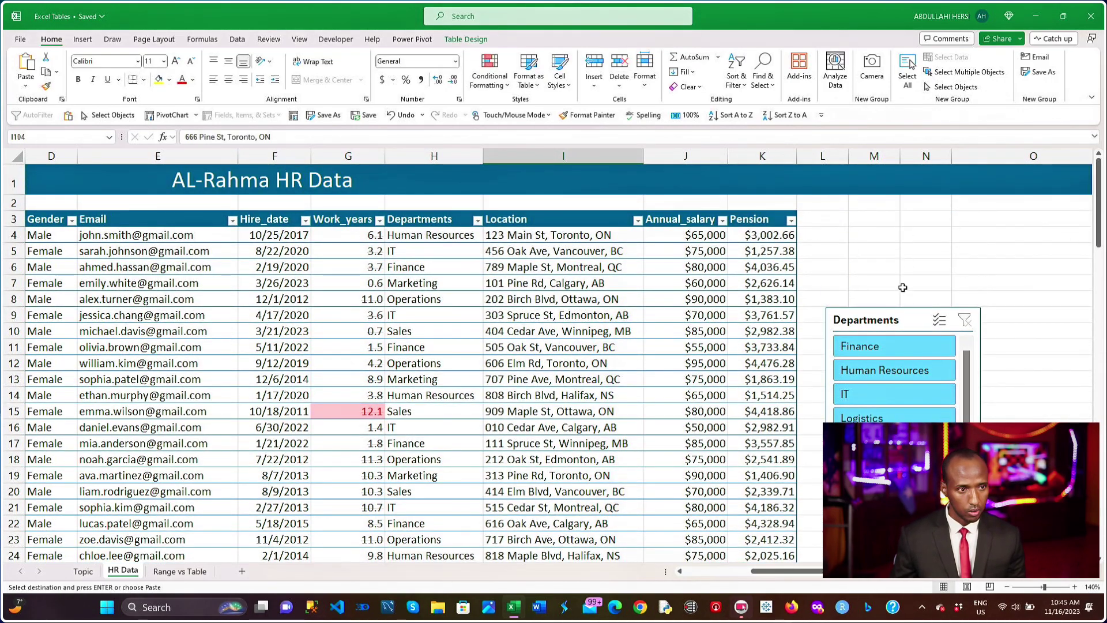
left_click(890, 321)
key("Delete")
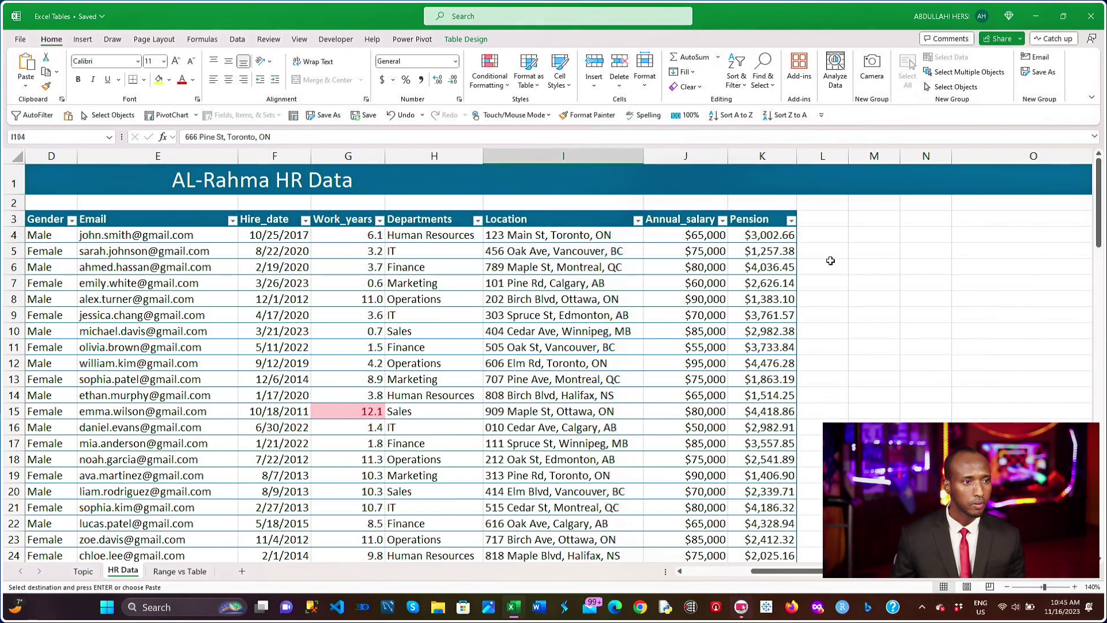
left_click(820, 234)
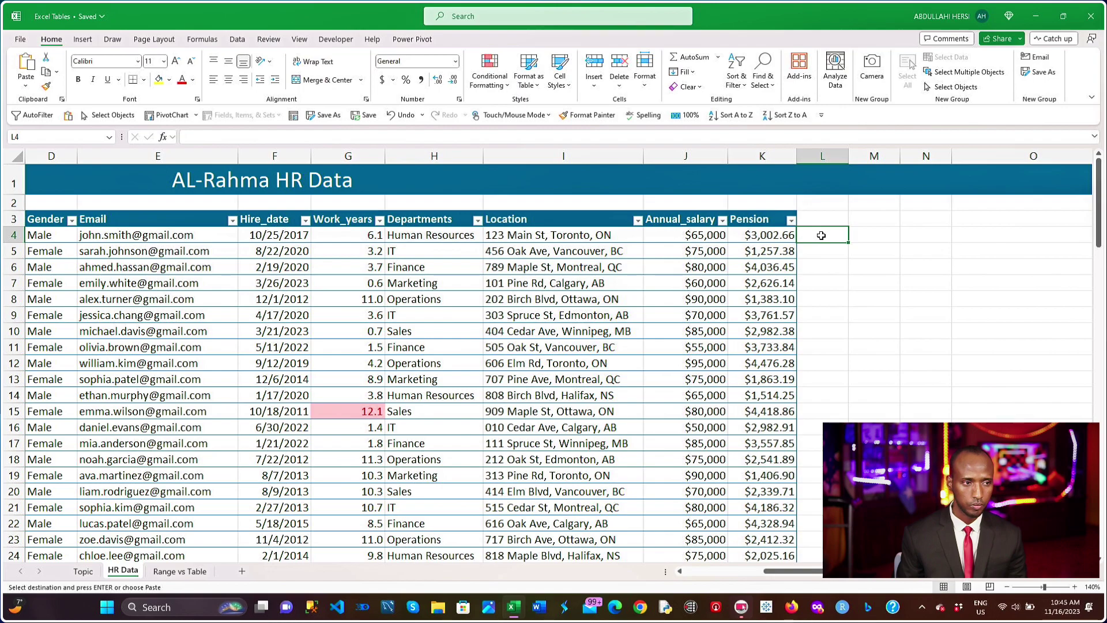
- Enter a formula in L4 adding Annual_salary (J4) and Pension (K4), filling a new column
type("=")
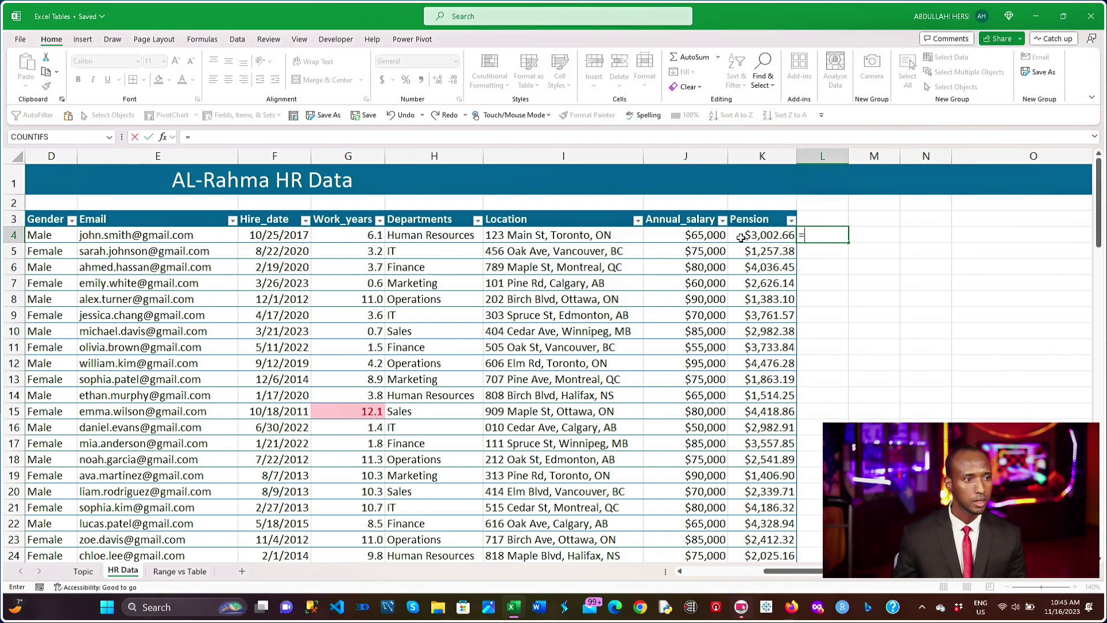
left_click(705, 235)
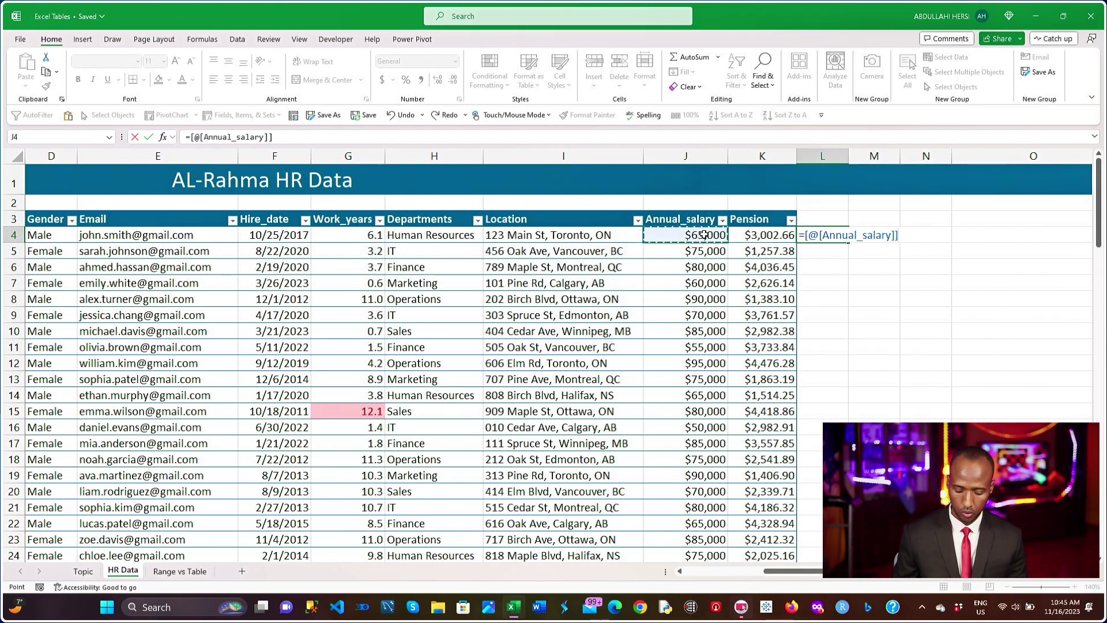
type("+")
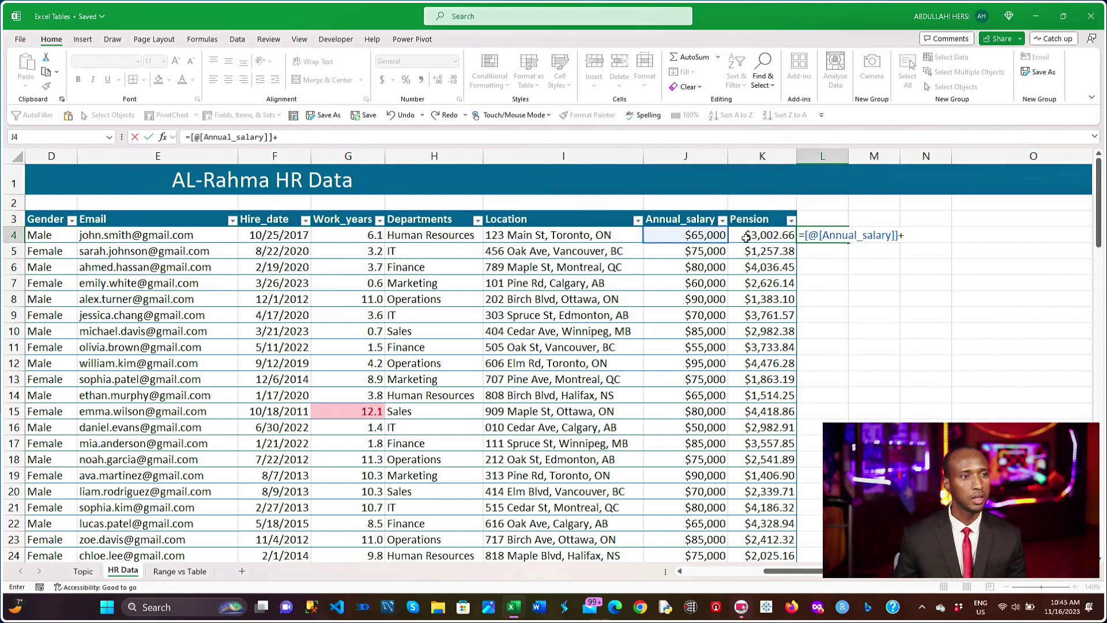
left_click(766, 236)
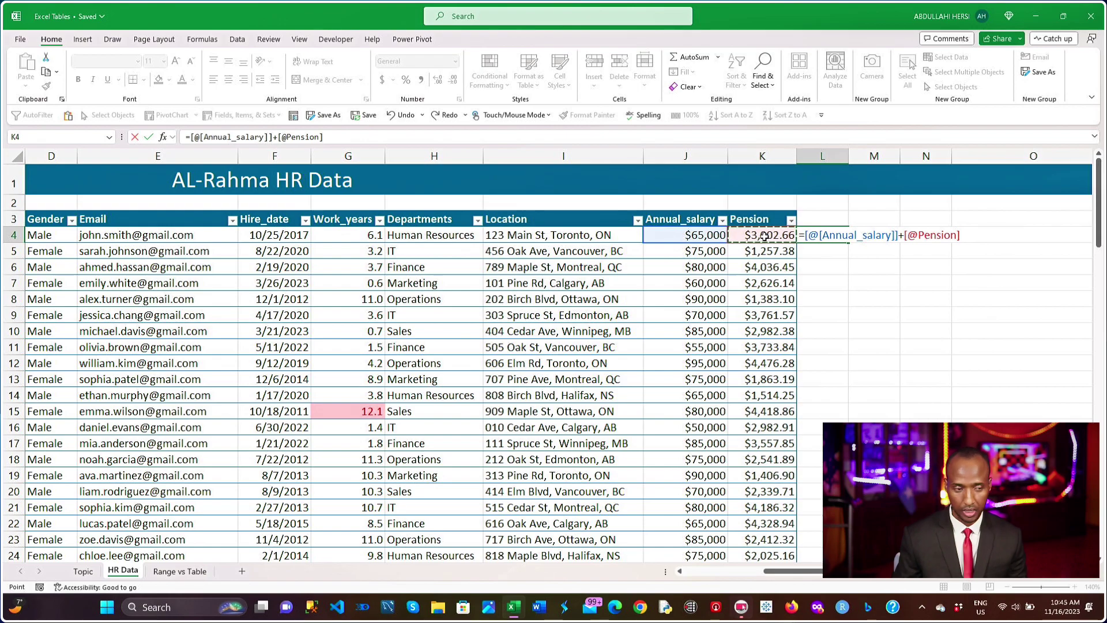
key("Return")
- Check a couple of totals, then undo the fill and the column joining the table
left_click(837, 265)
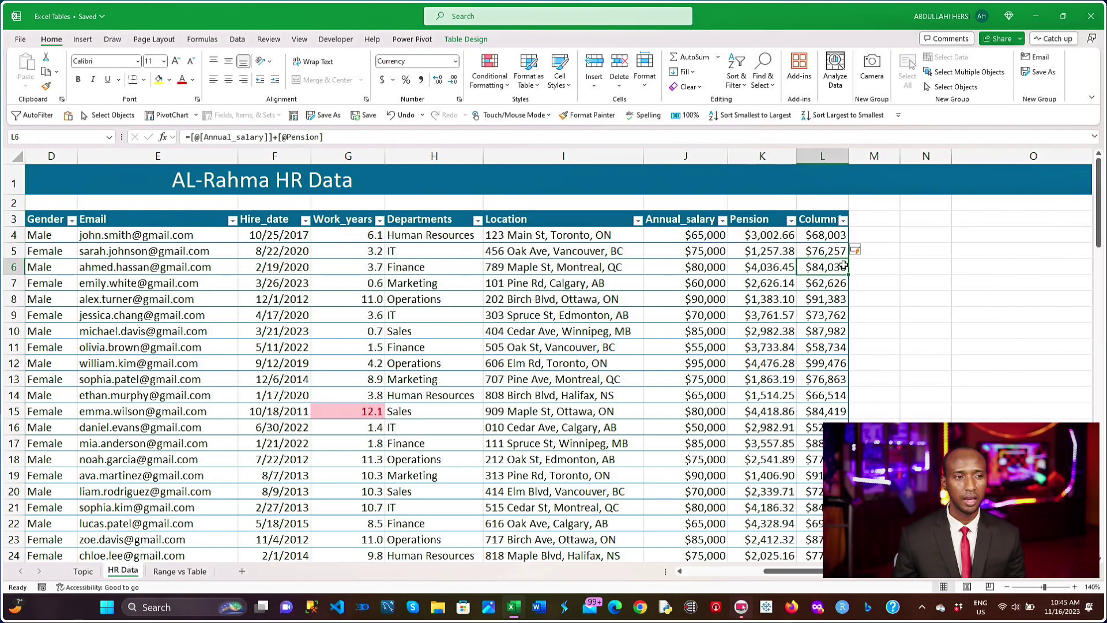
left_click(837, 304)
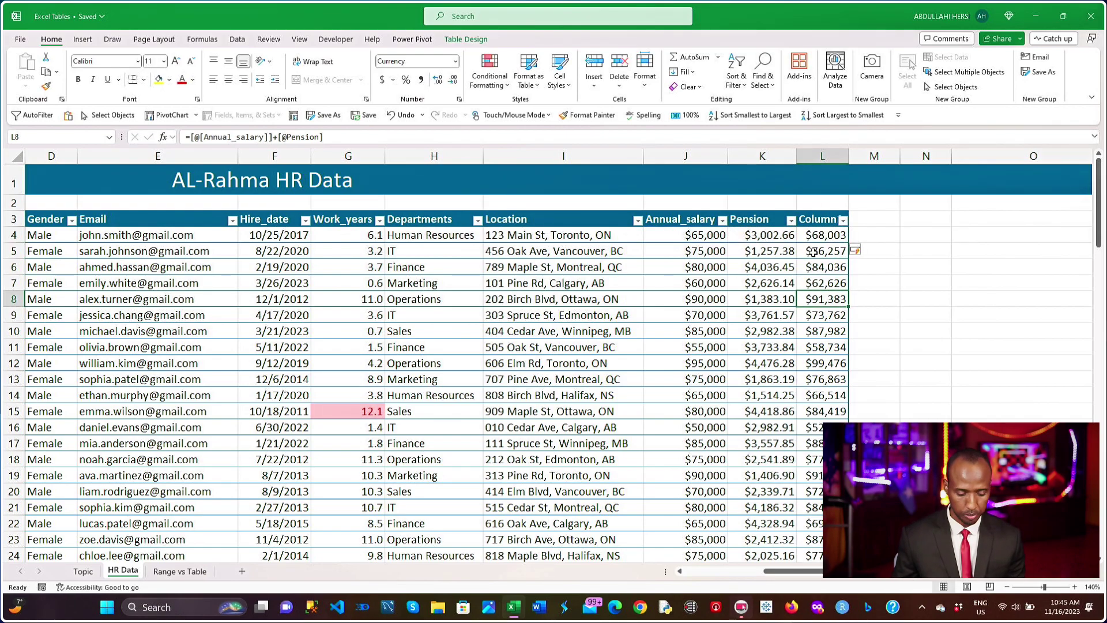
key("ctrl+z")
key("ctrl+z")
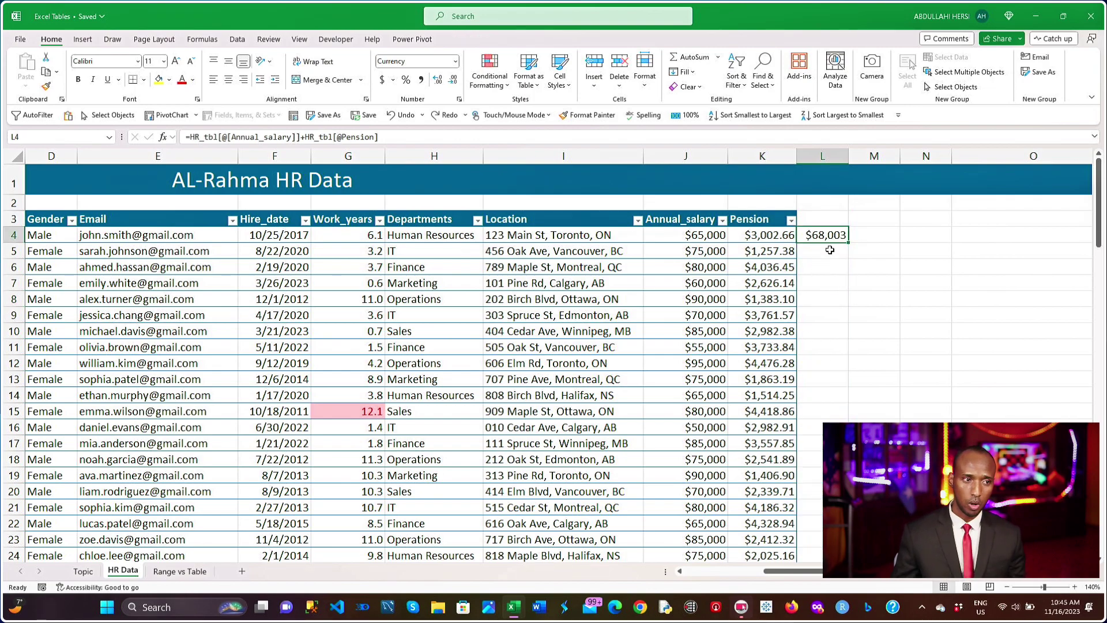
key("ctrl+z")
key("ctrl+z")
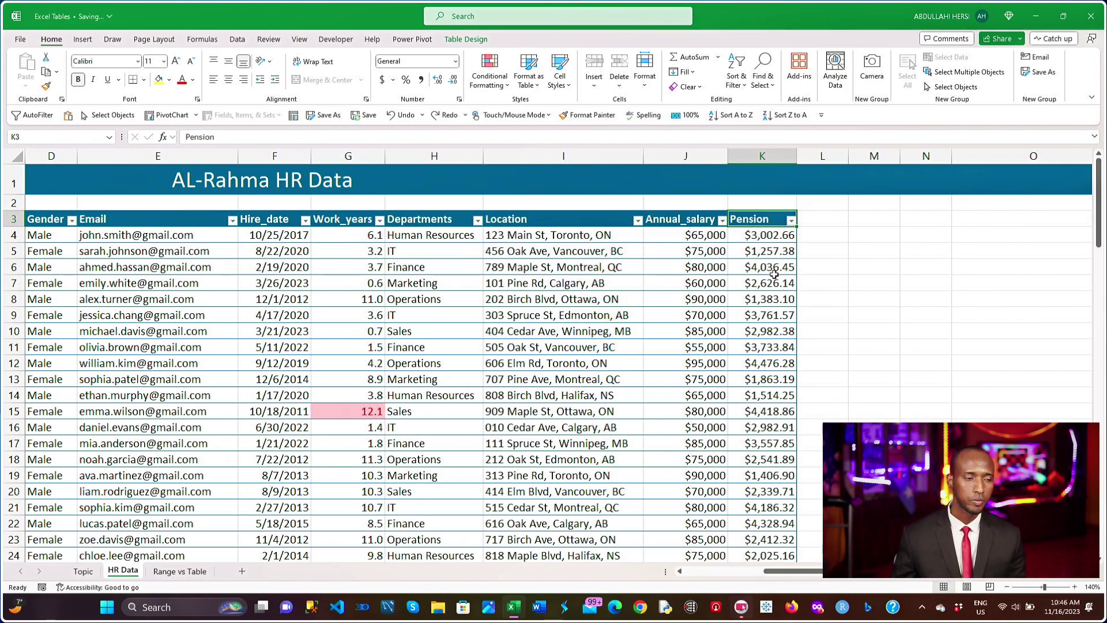
left_click(816, 235)
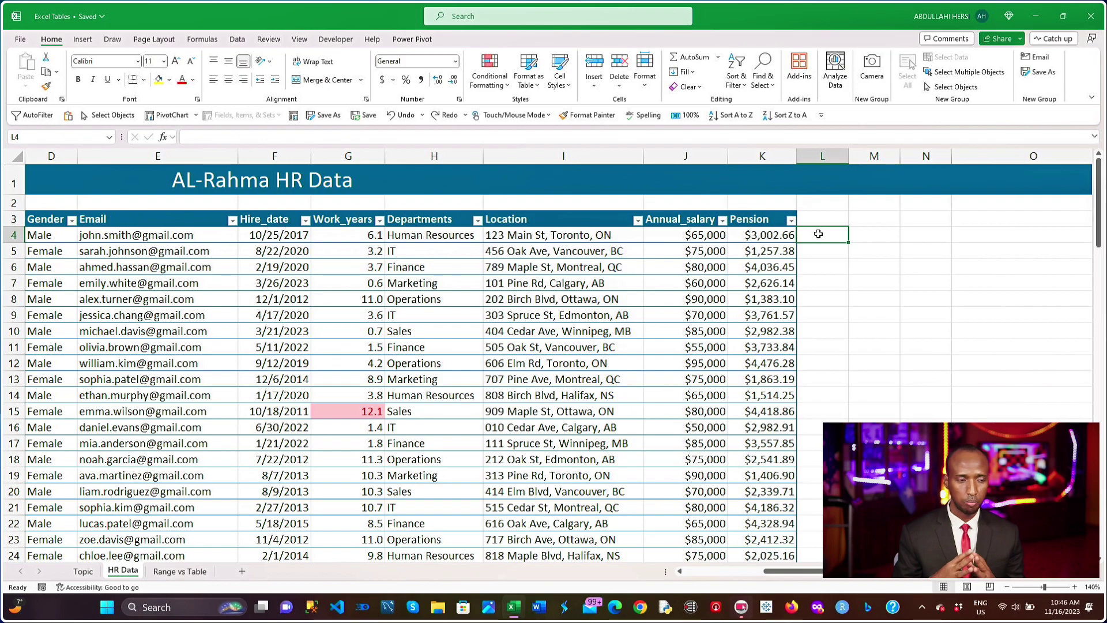
left_click(672, 232)
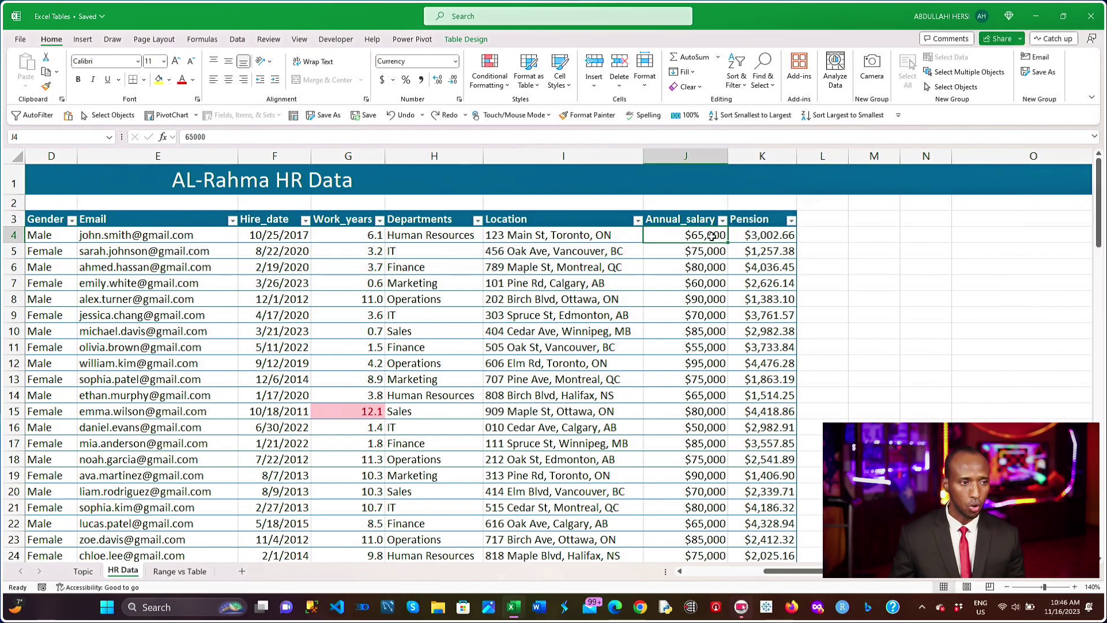
left_click(809, 234)
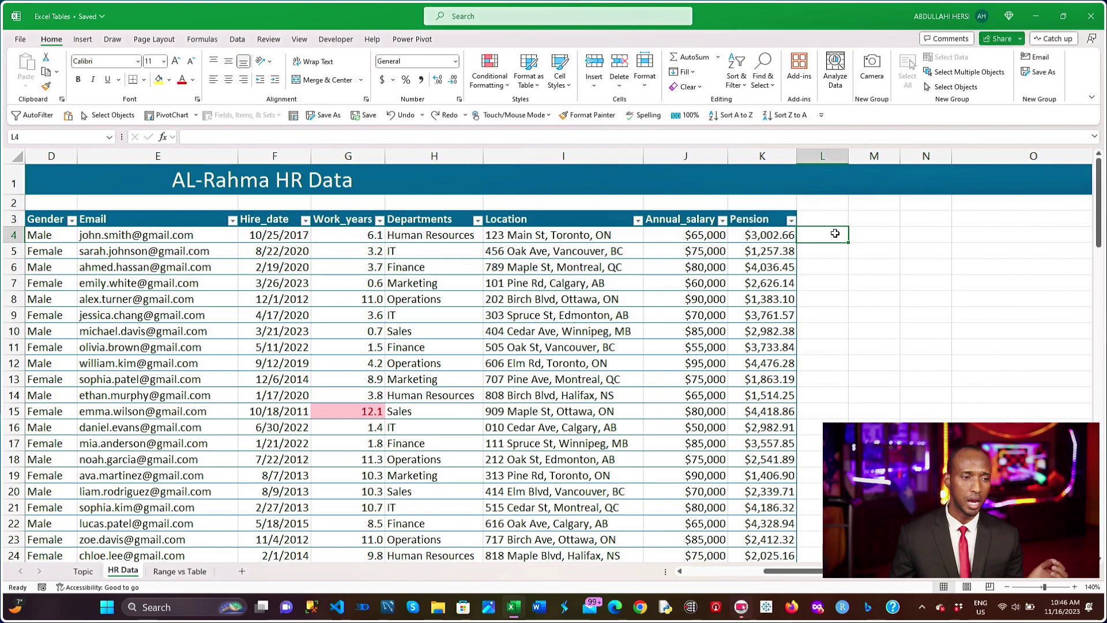
- Highlight sample salary, pension and location cells in HR_tbl, then select empty cell L4
left_click(767, 269)
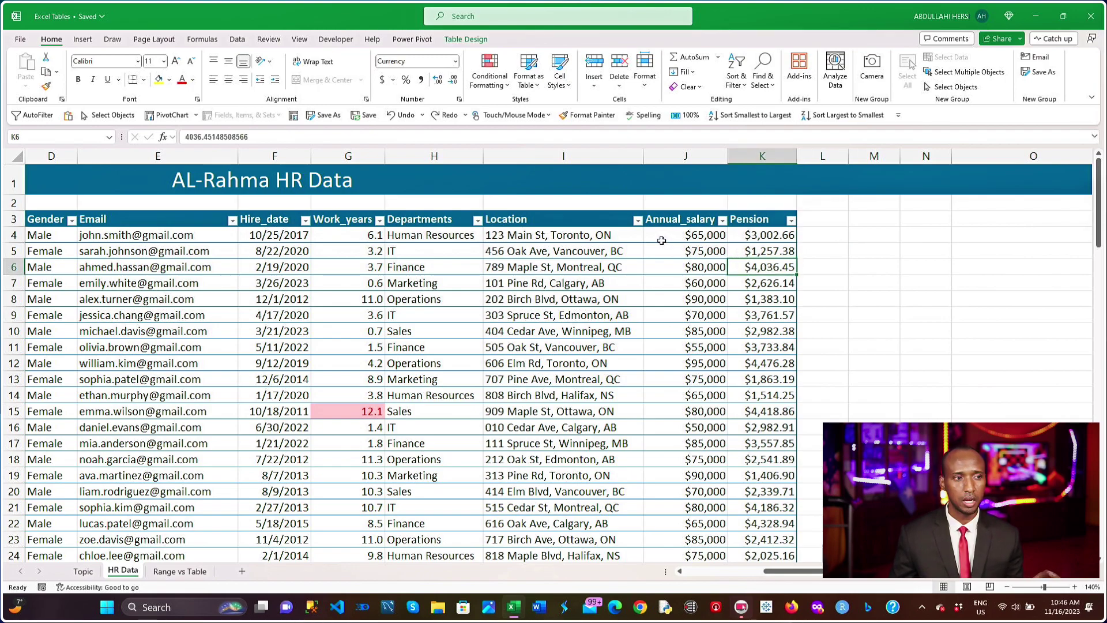
left_click(714, 235)
left_click_drag(714, 235, 767, 299)
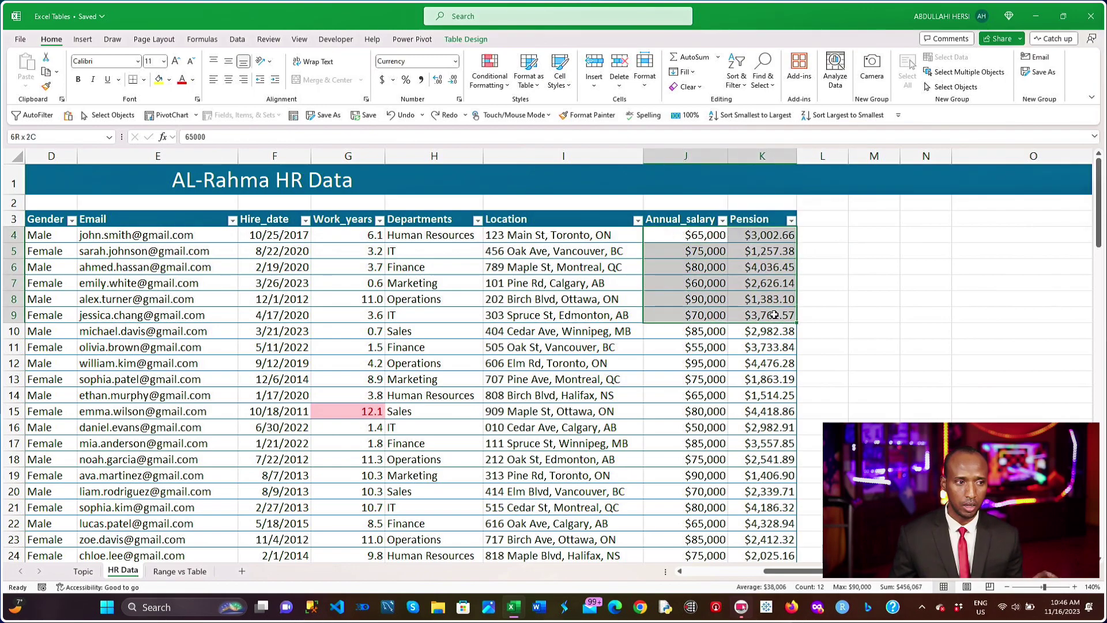
left_click(686, 299)
left_click_drag(590, 236, 739, 342)
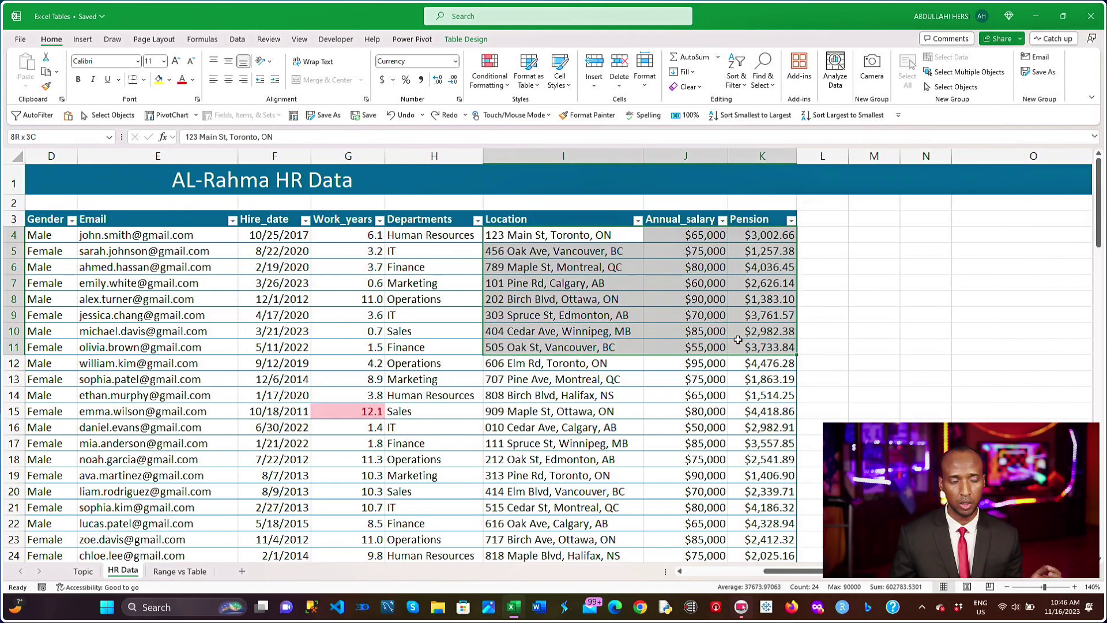
left_click(741, 279)
left_click(810, 233)
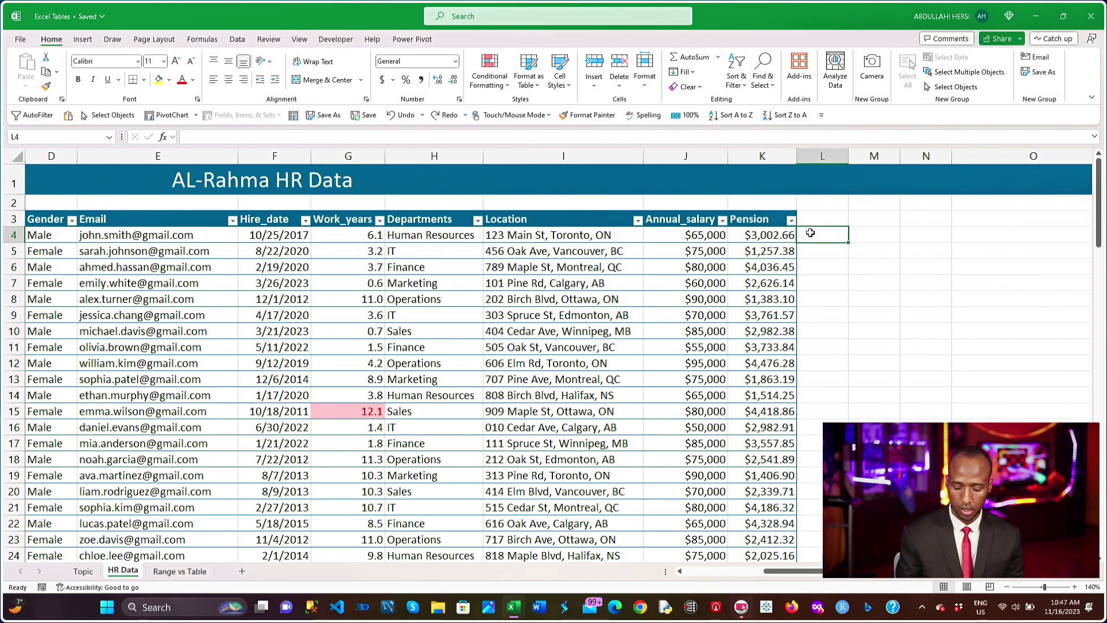
- Enter =Annual_salary+Pension in L4, creating a calculated column starting at $68,003
type("=")
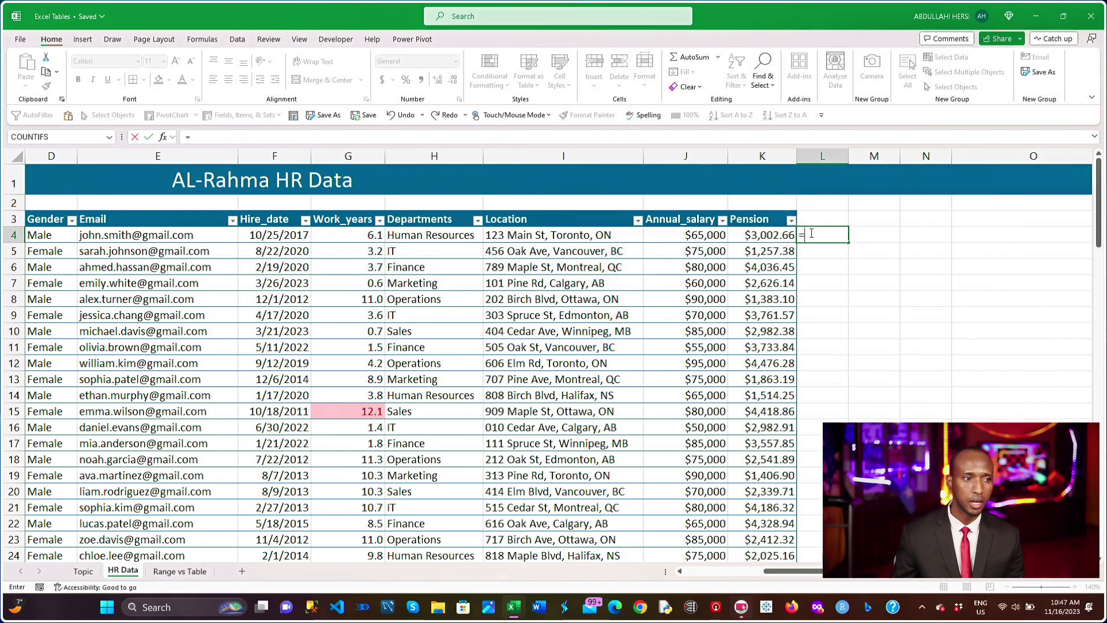
left_click(699, 237)
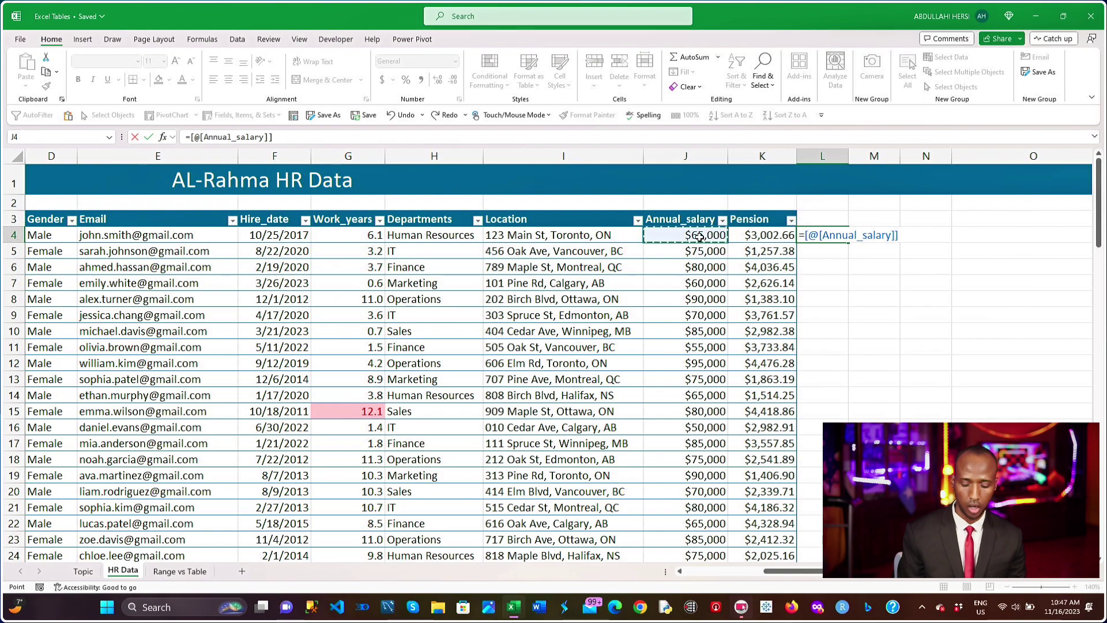
type("+")
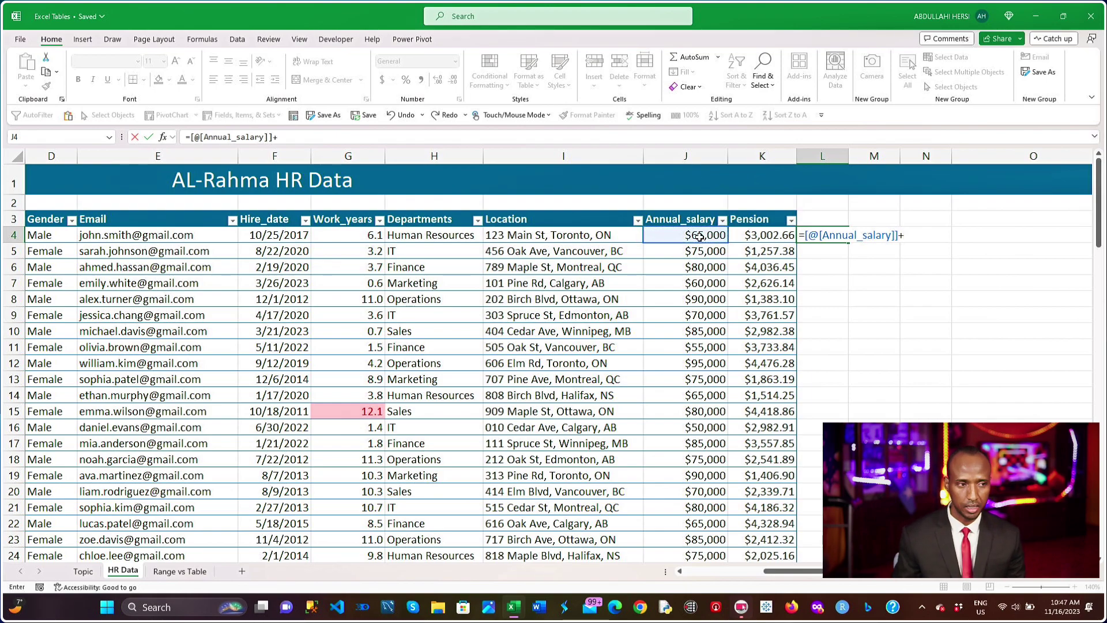
left_click(761, 236)
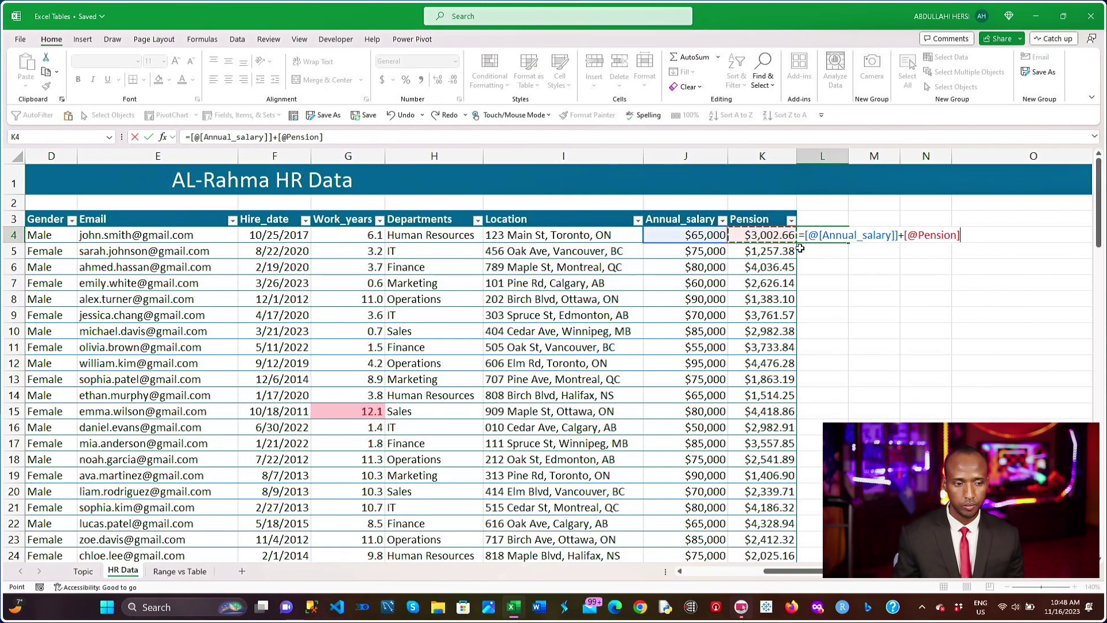
key("Return")
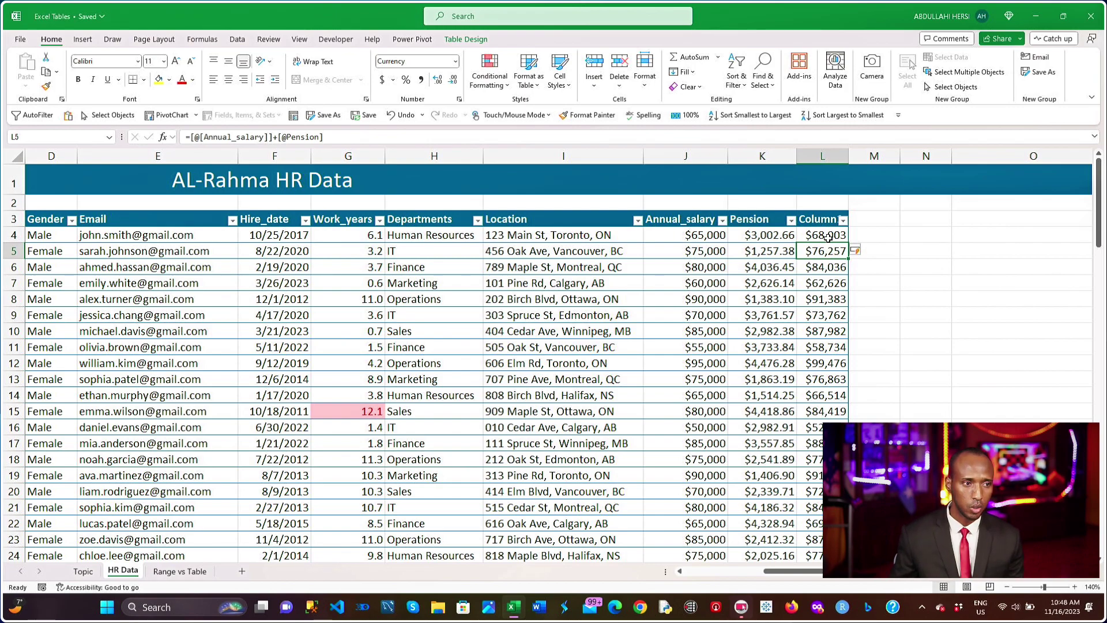
- Check the salary-plus-pension formulas in cells L4 and L6 without changing them
left_click(828, 237)
double_click(828, 237)
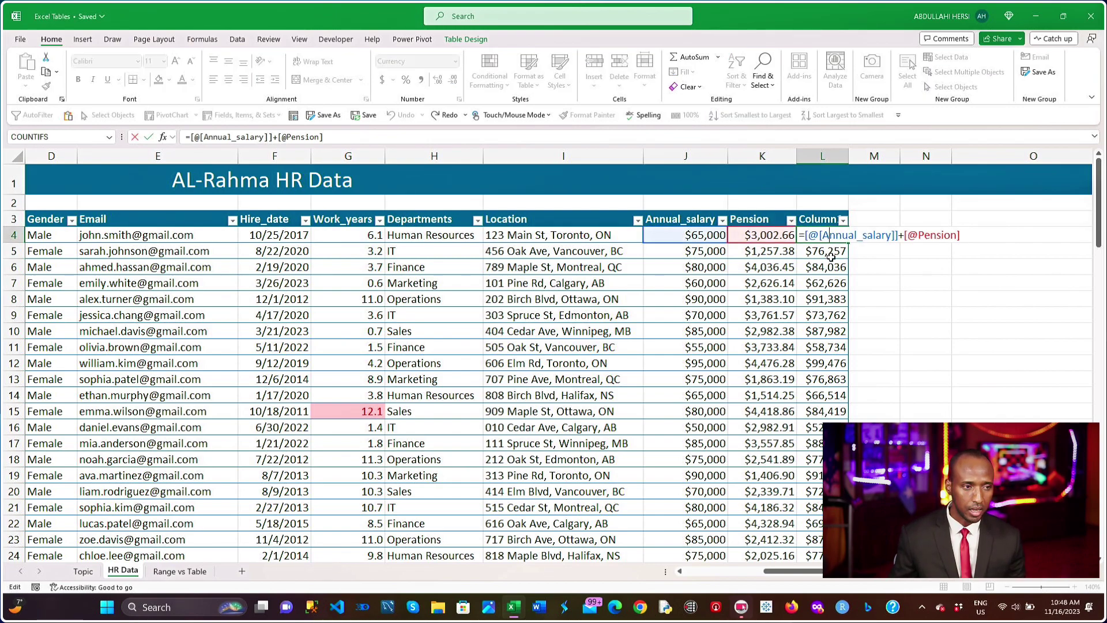
key("Return")
double_click(829, 259)
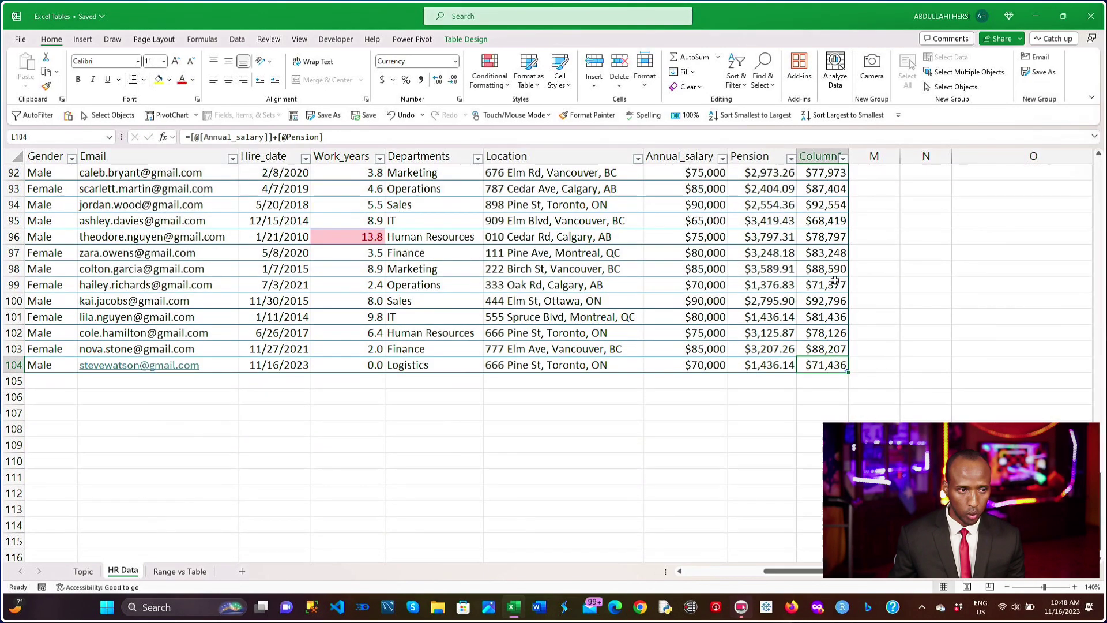
scroll(836, 281, "up", 9)
scroll(835, 282, "up", 11)
scroll(834, 285, "up", 10)
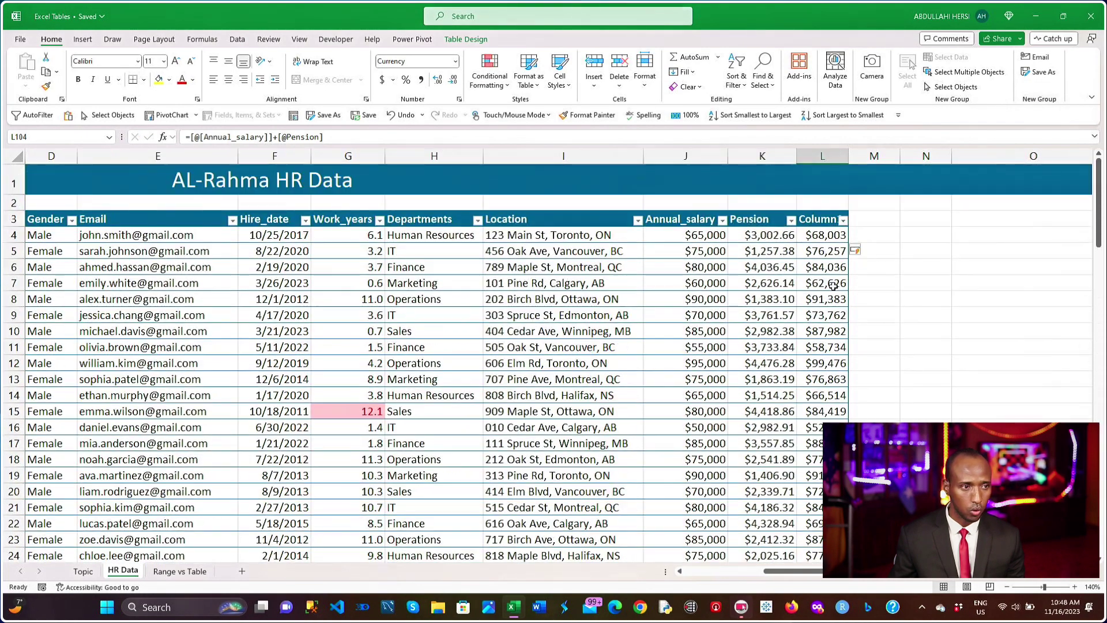
double_click(829, 266)
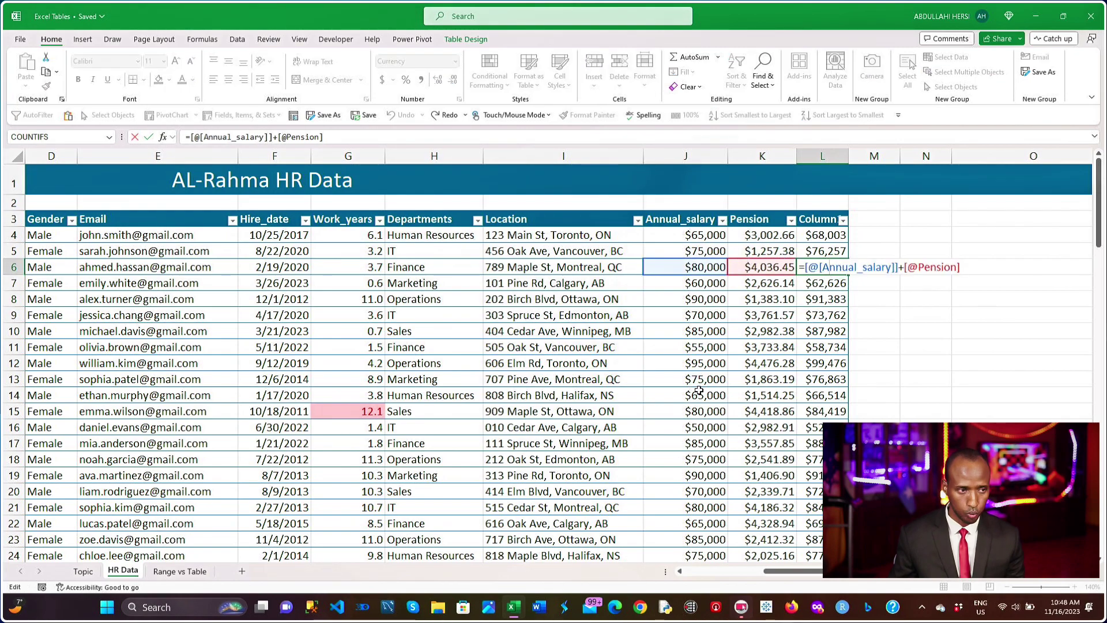
key("ctrl+Return")
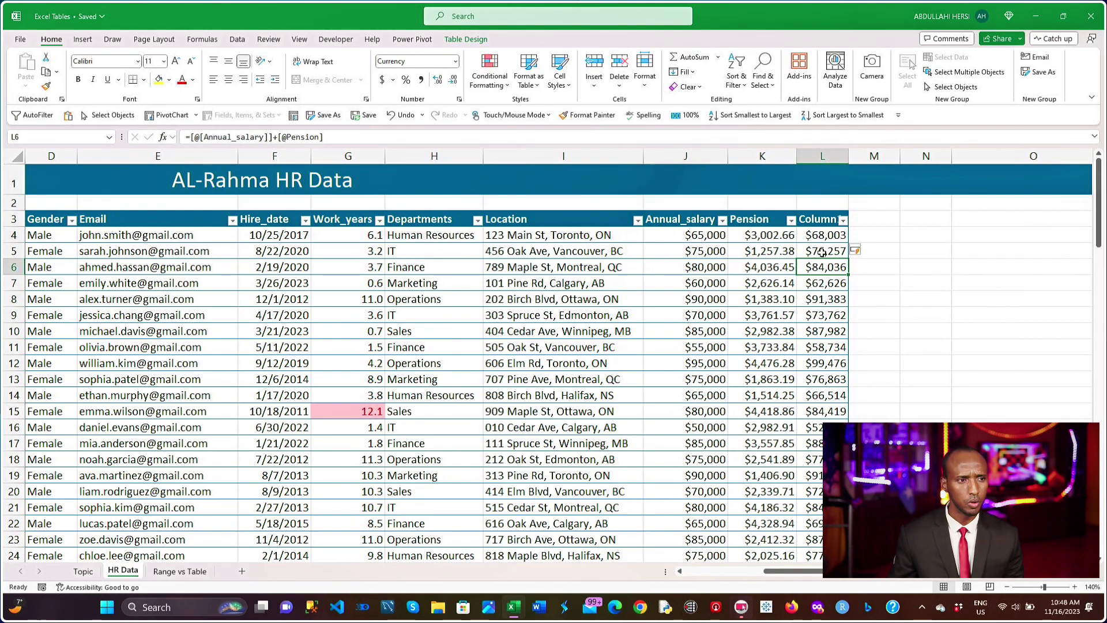
- Rename the Column1 header to 'Total Income' and return to cell A1
double_click(820, 220)
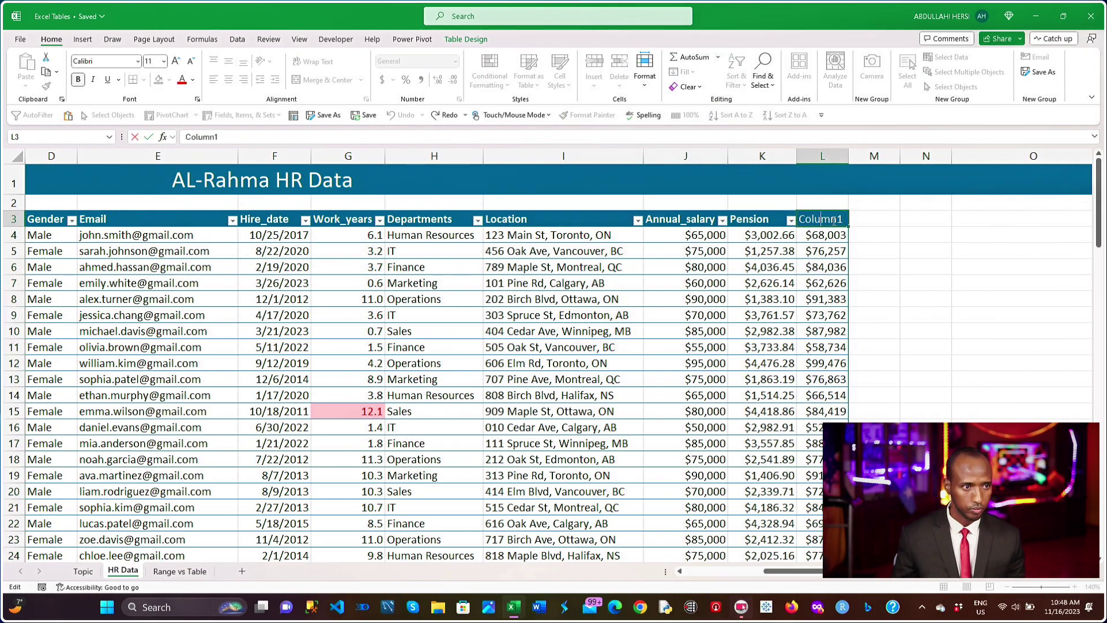
double_click(833, 221)
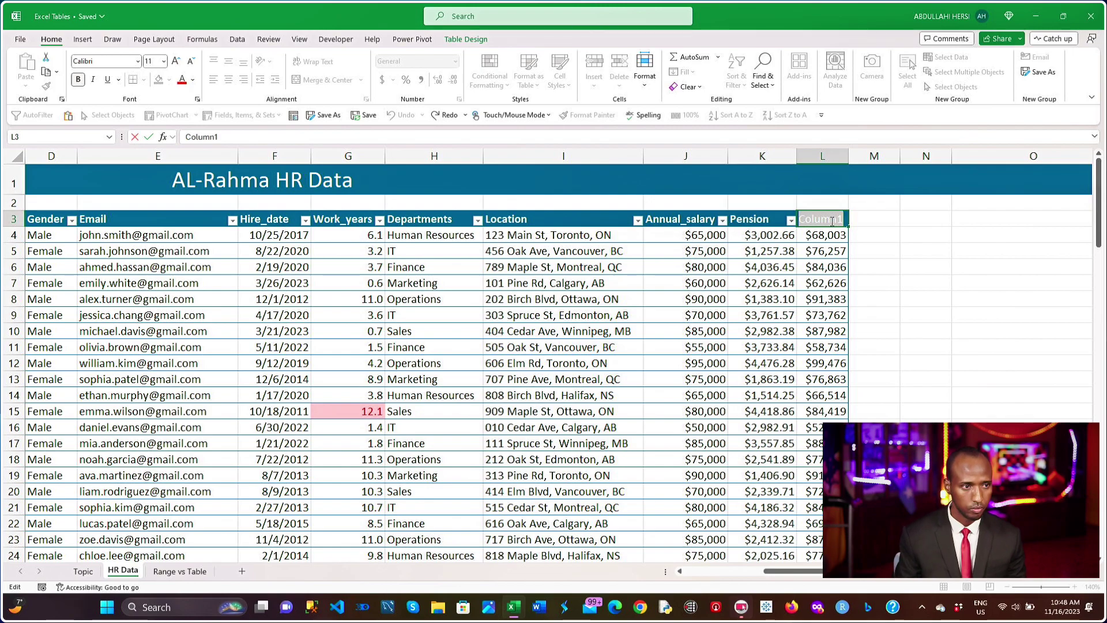
type("Total I")
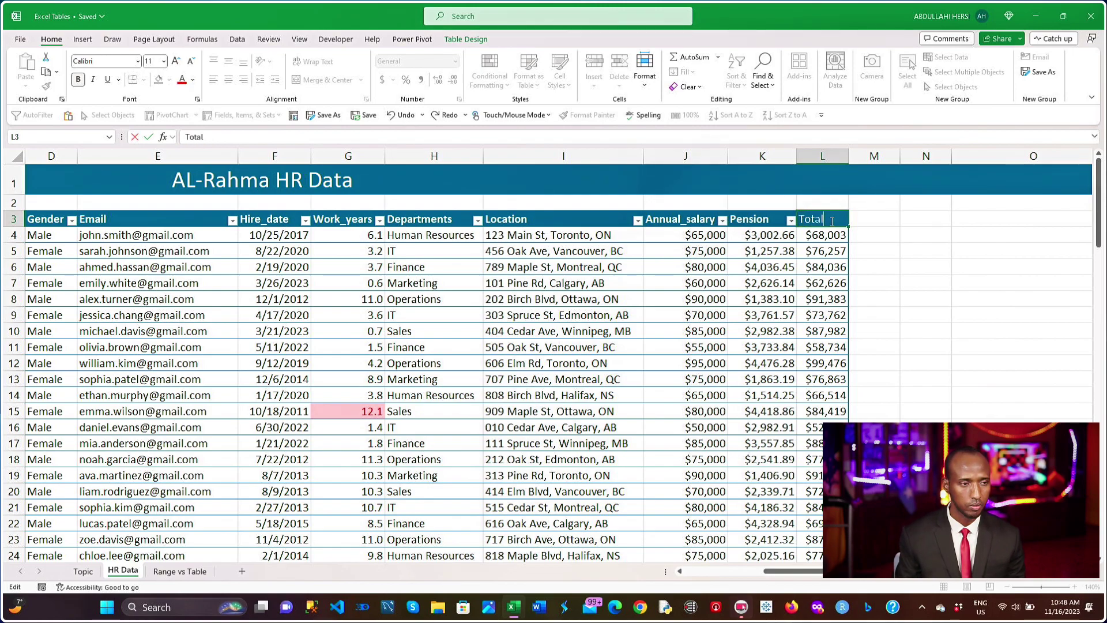
type("nco")
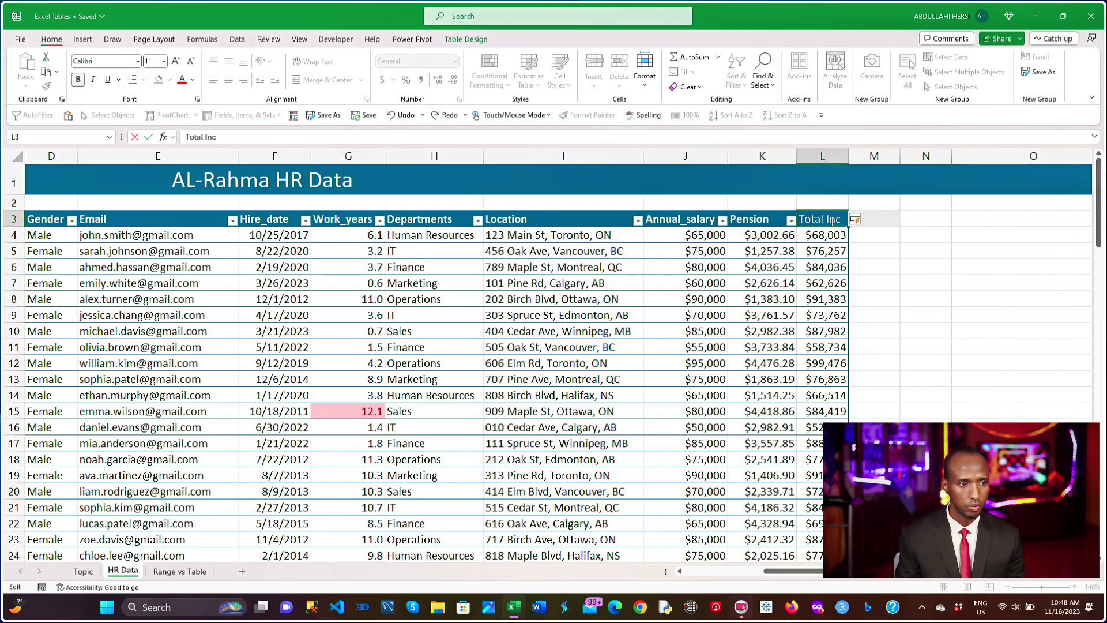
type("me")
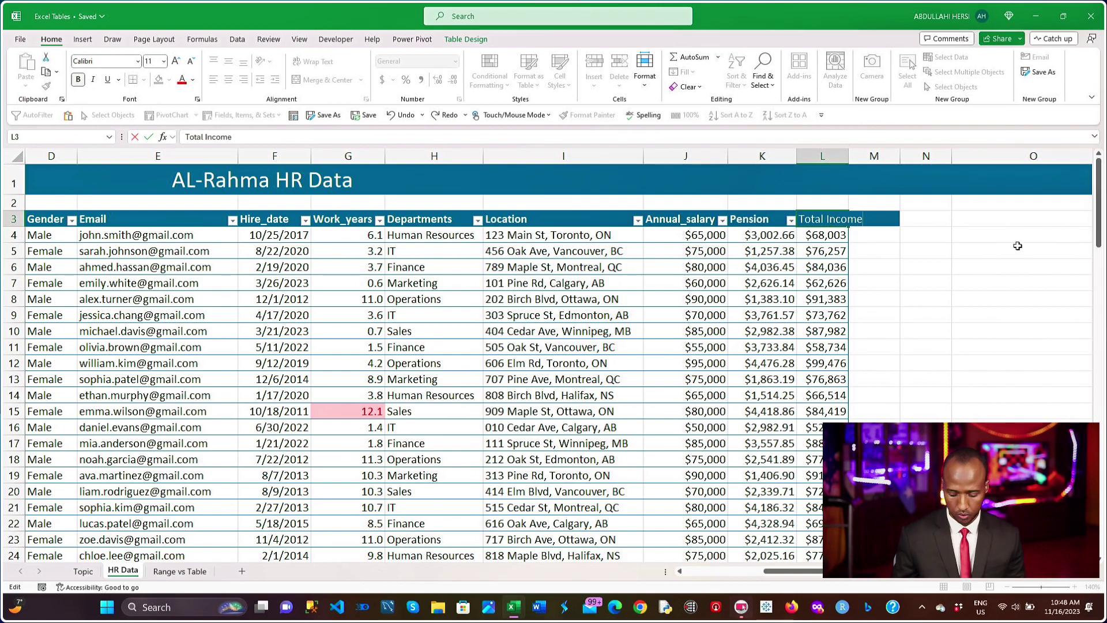
key("Return")
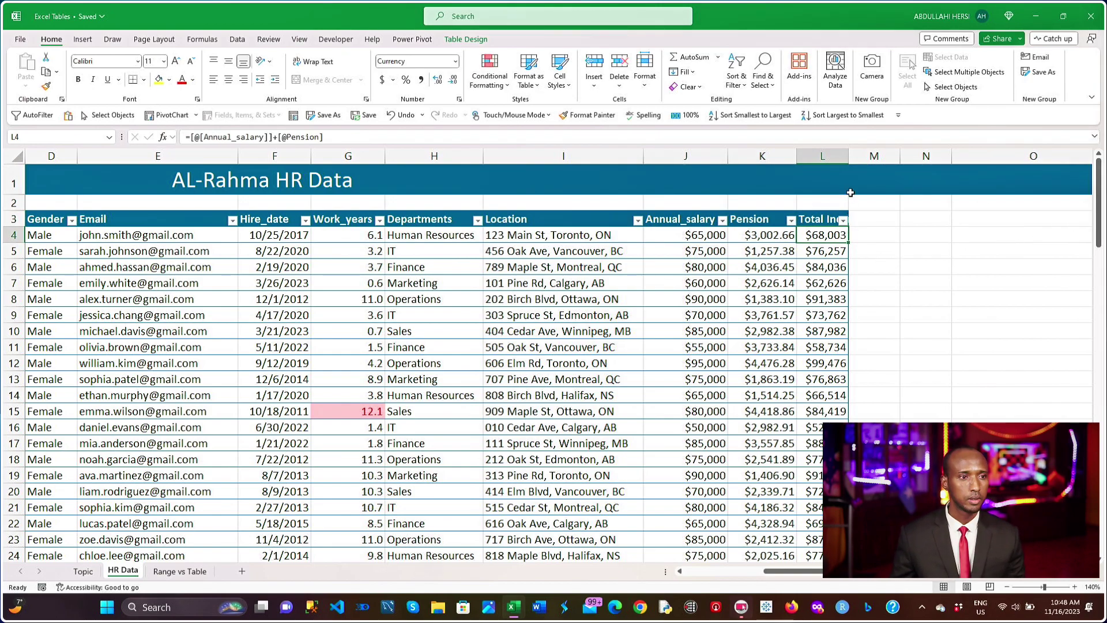
key("ctrl+Home")
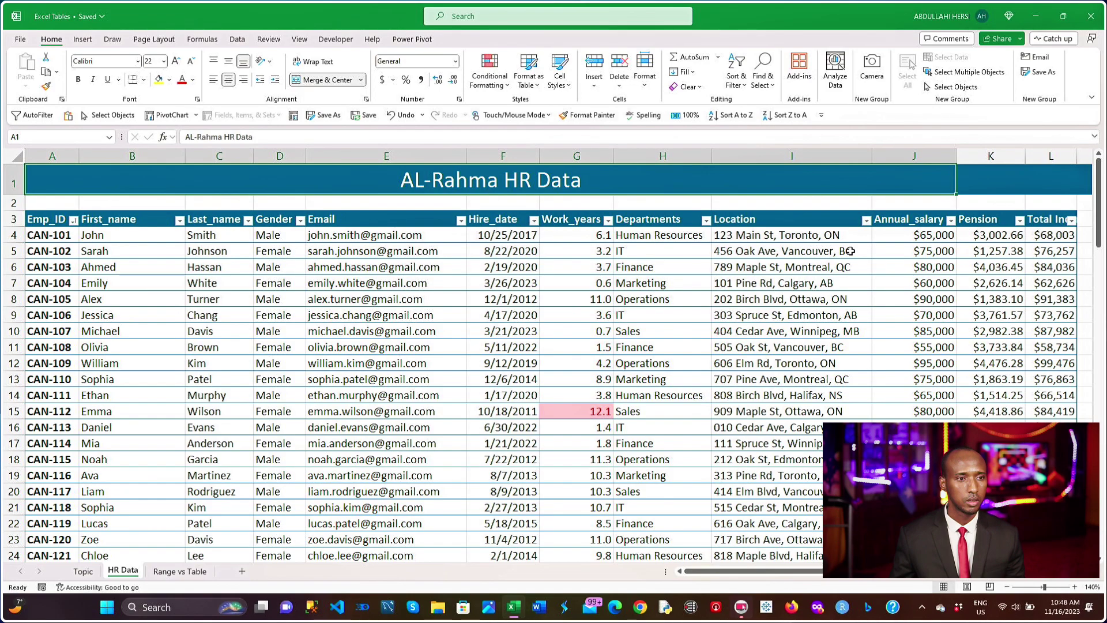
- AutoFit column L to its Total Income header and scroll through the totals
scroll(845, 248, "right", 5)
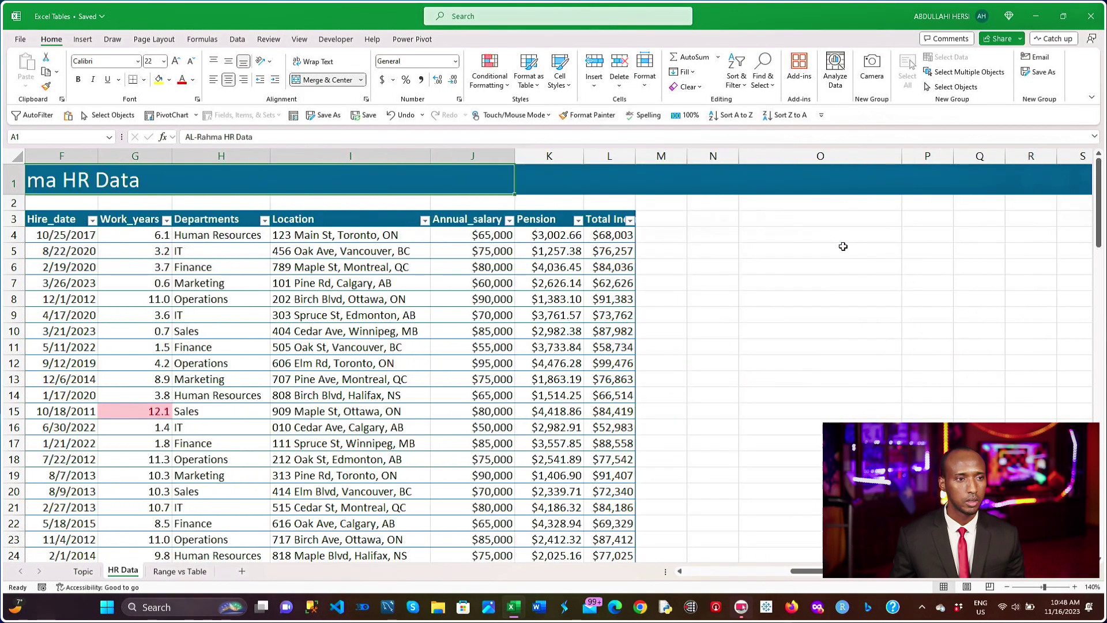
double_click(636, 158)
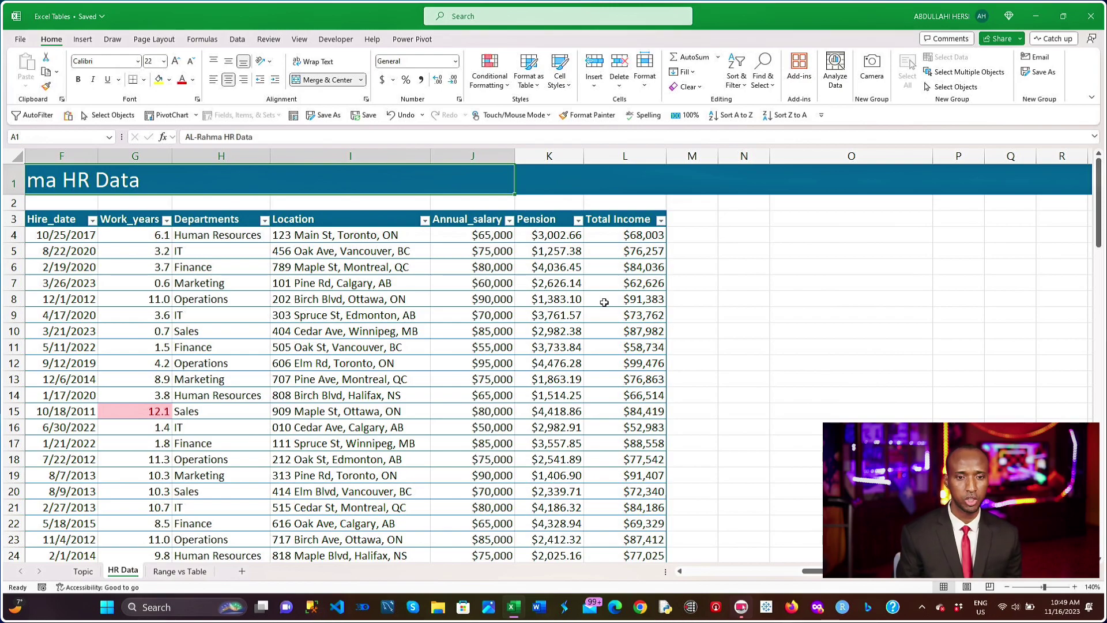
scroll(645, 311, "down", 3)
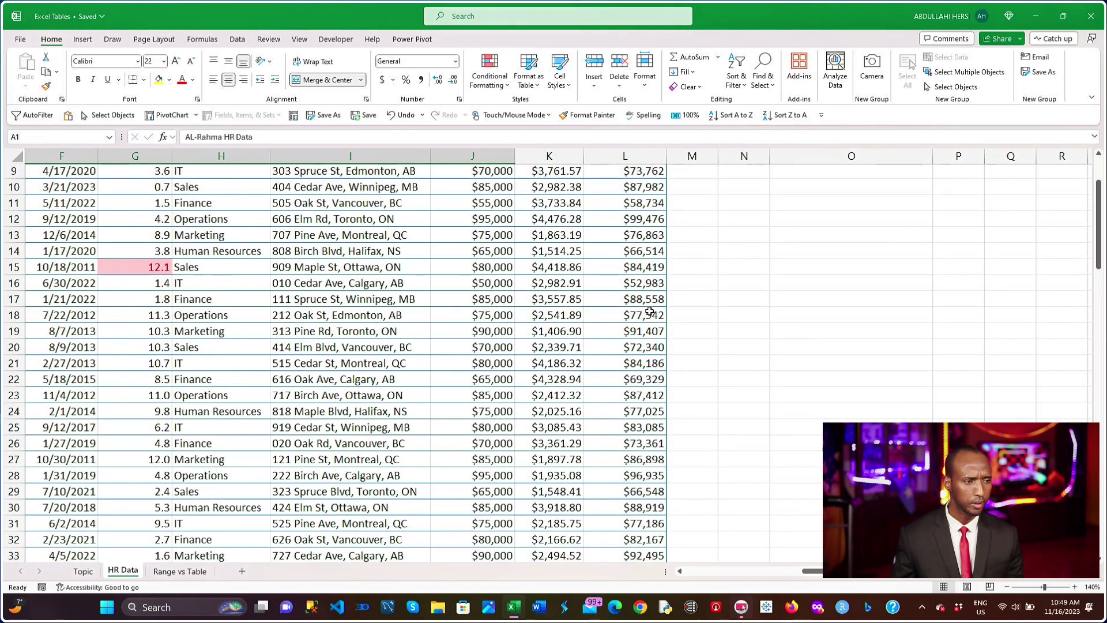
scroll(646, 311, "down", 1)
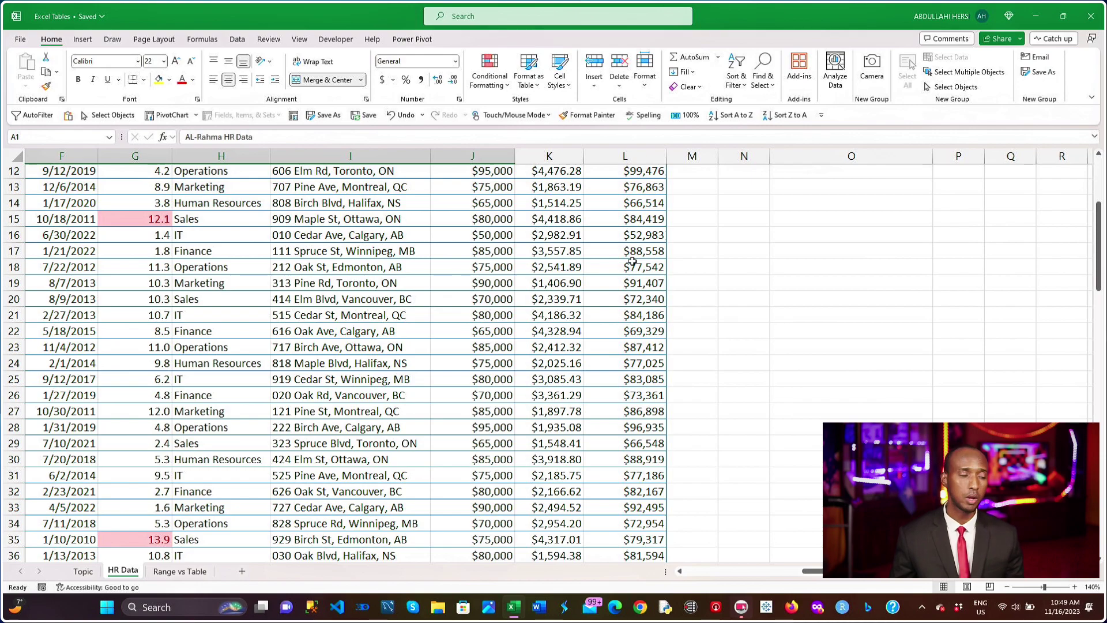
scroll(633, 262, "up", 1)
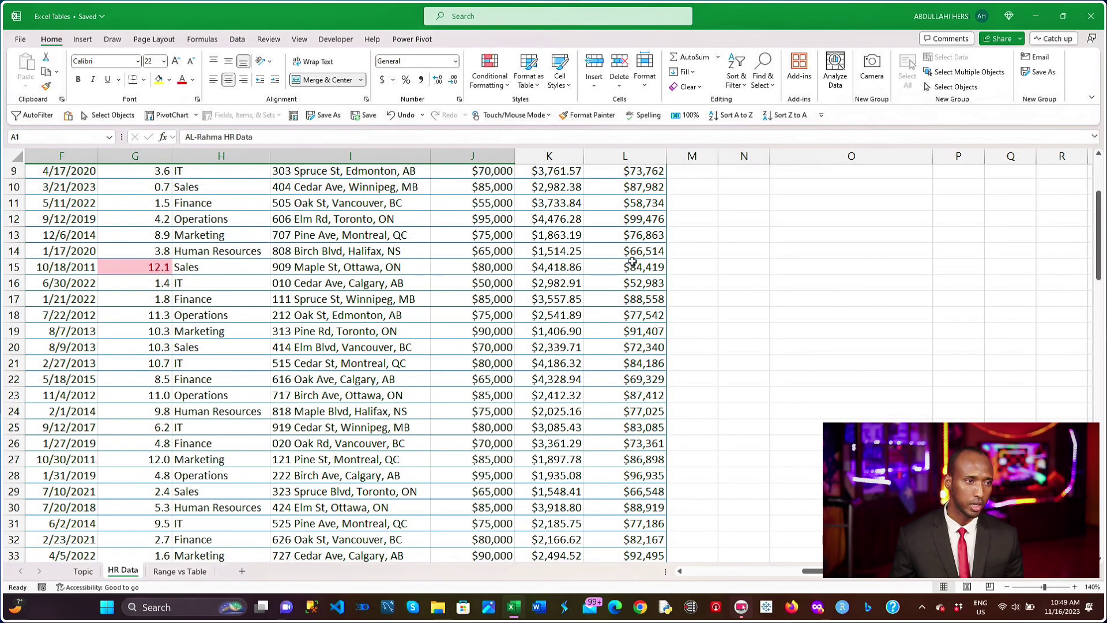
scroll(632, 261, "up", 1)
scroll(646, 277, "up", 2)
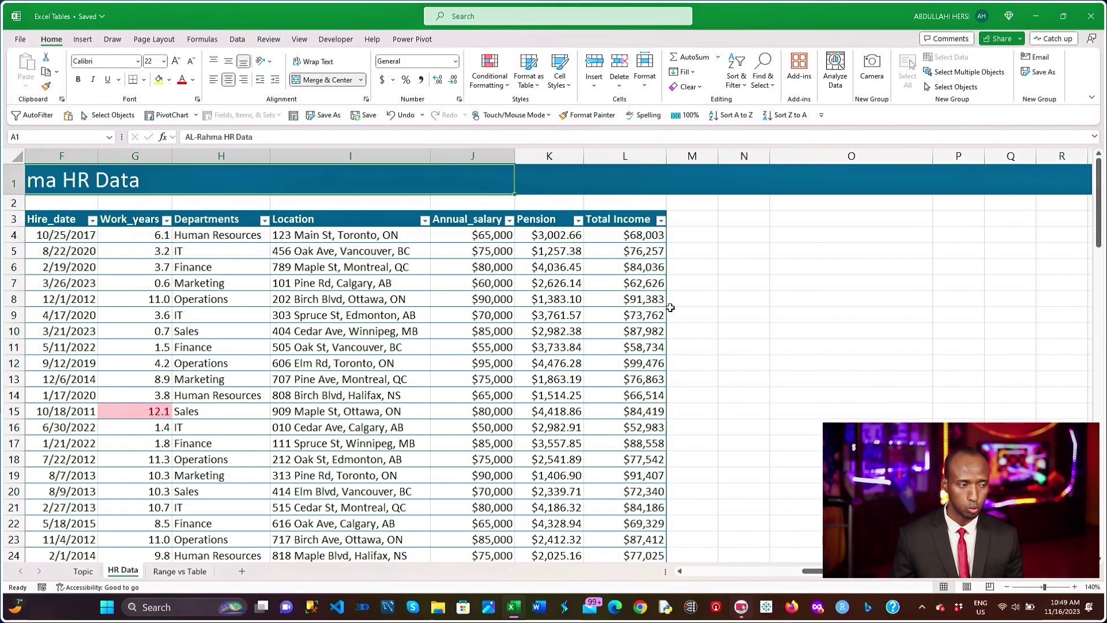
- Review cells such as the Work_years formula in G9, then switch to the Range vs Table sheet
scroll(670, 308, "down", 1)
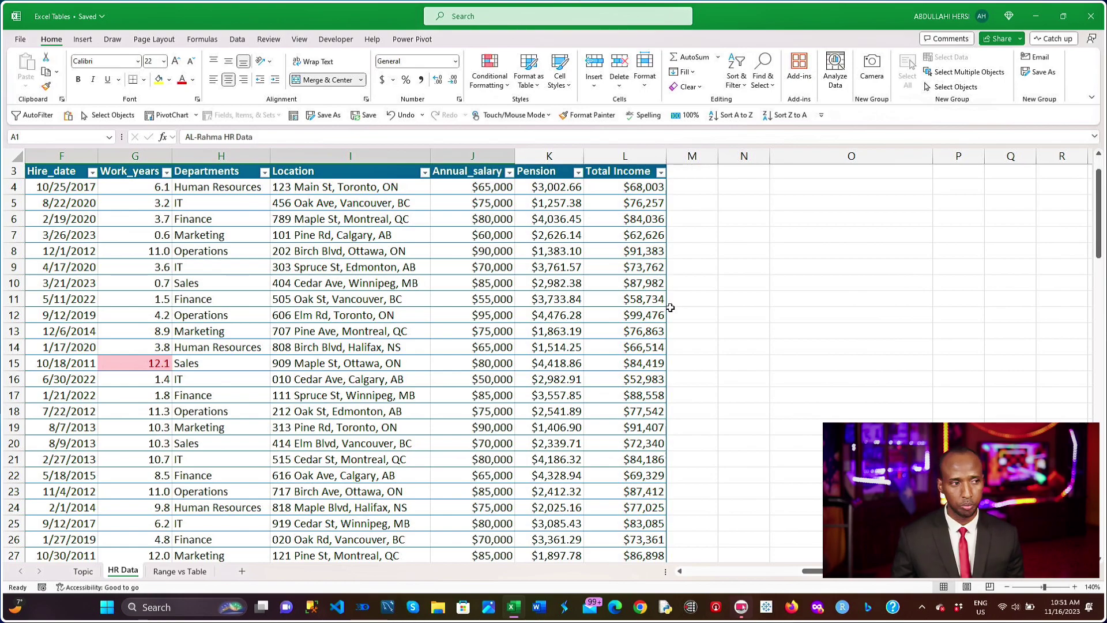
scroll(670, 307, "down", 1)
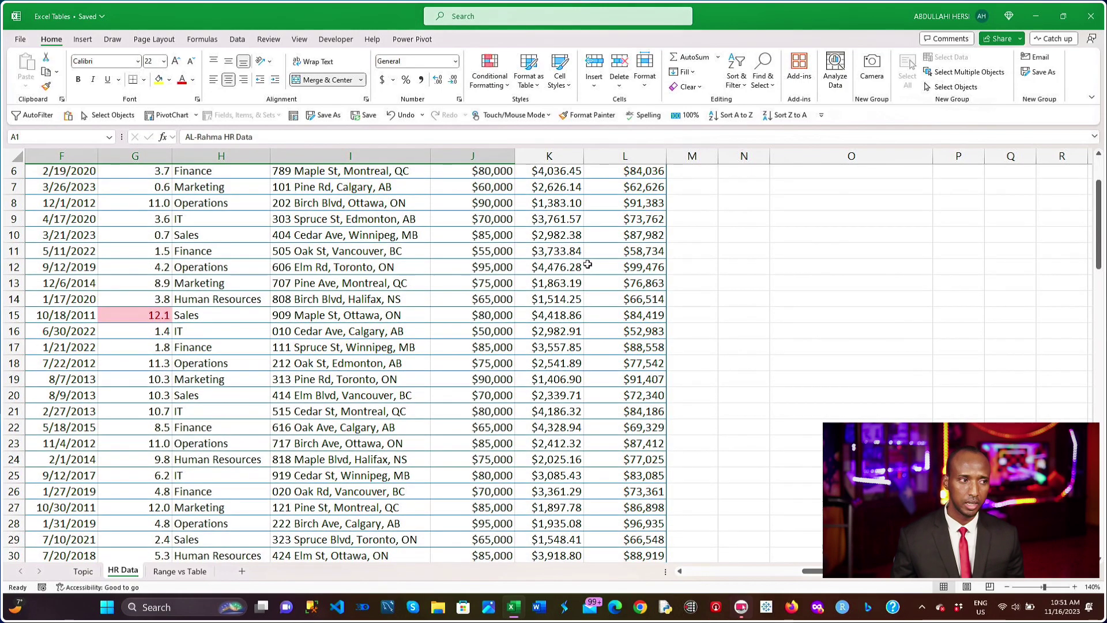
scroll(315, 319, "up", 2)
left_click(251, 377)
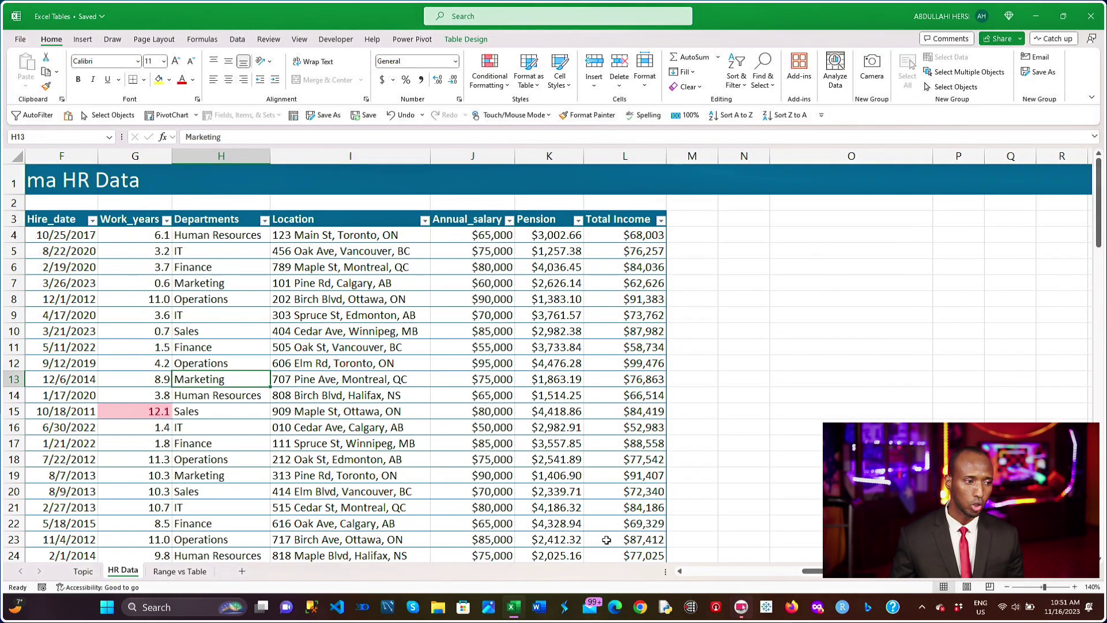
left_click_drag(813, 570, 678, 570)
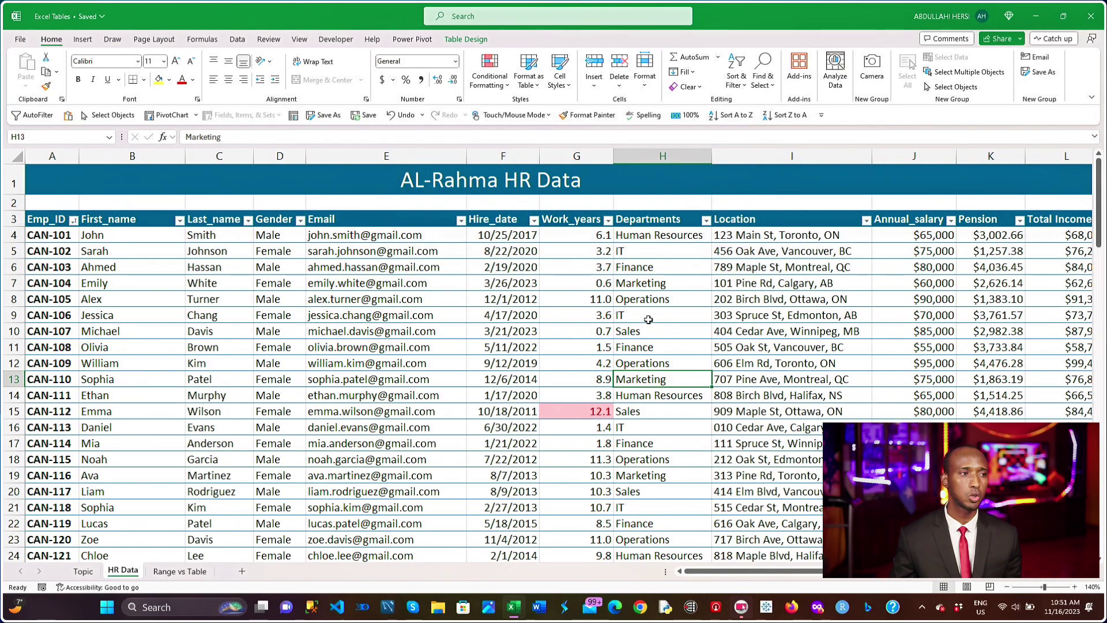
left_click(604, 321)
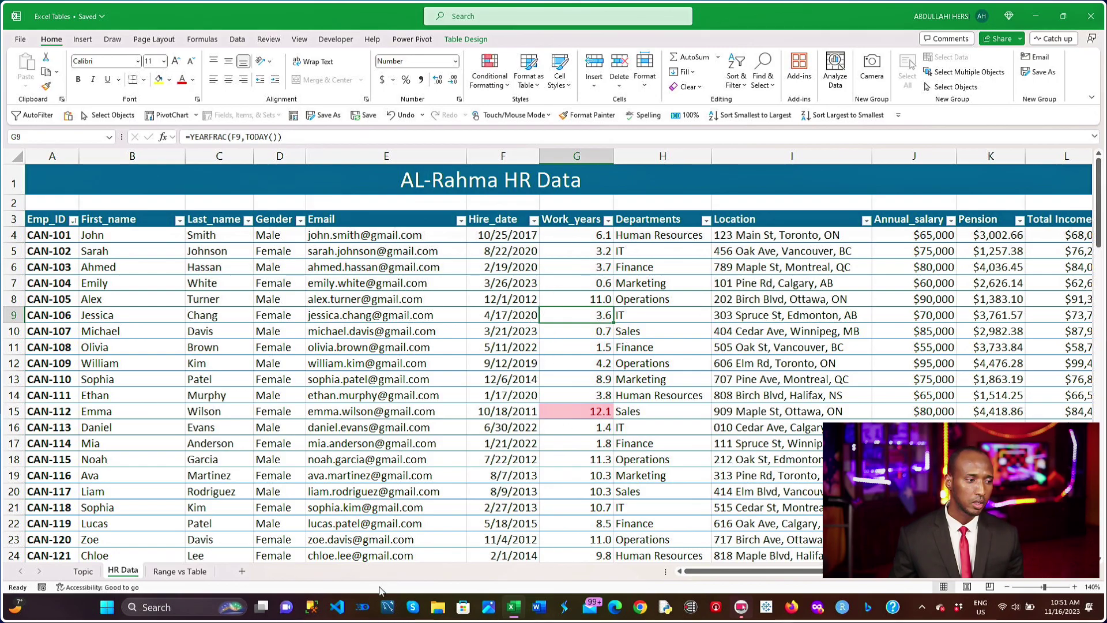
left_click(180, 571)
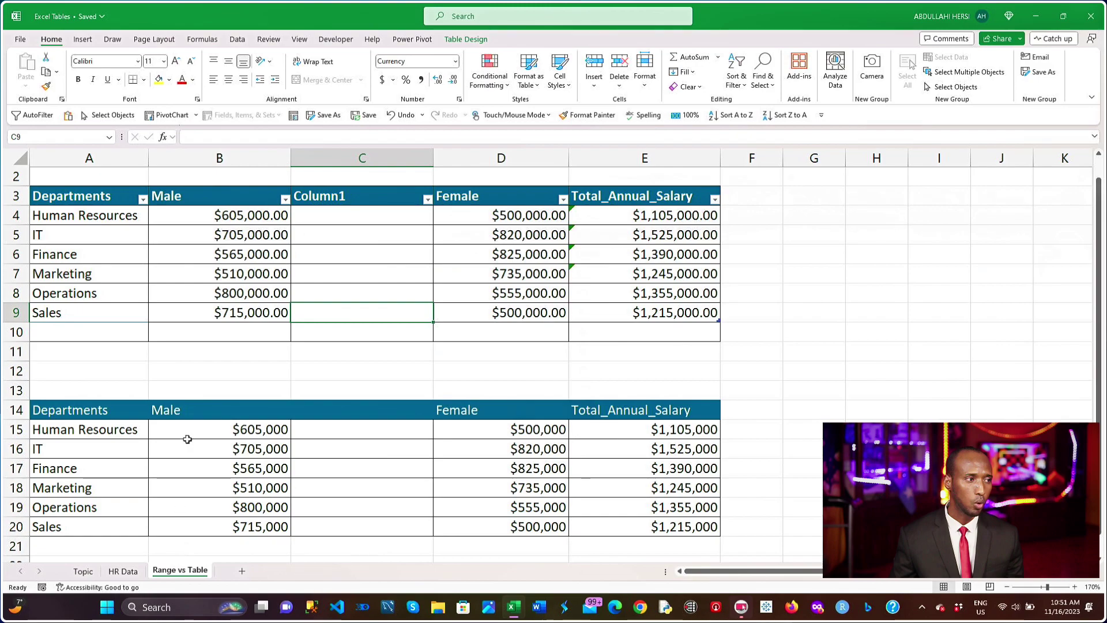
- Convert the department salary table to a normal range via Table Design, confirming with Yes
left_click(282, 253)
left_click(466, 40)
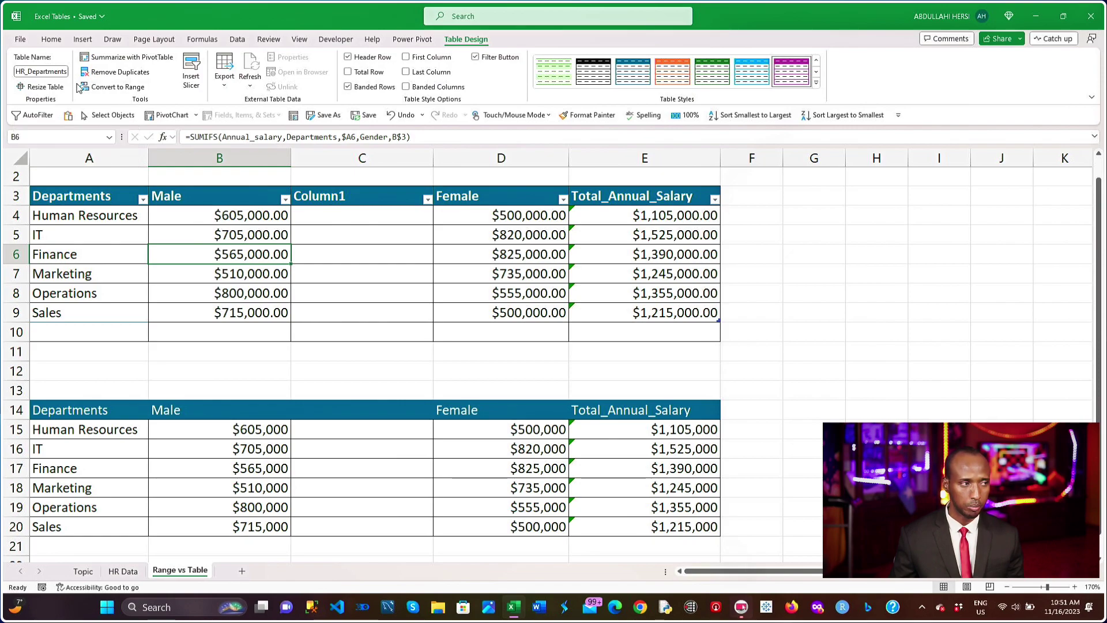
left_click(312, 266)
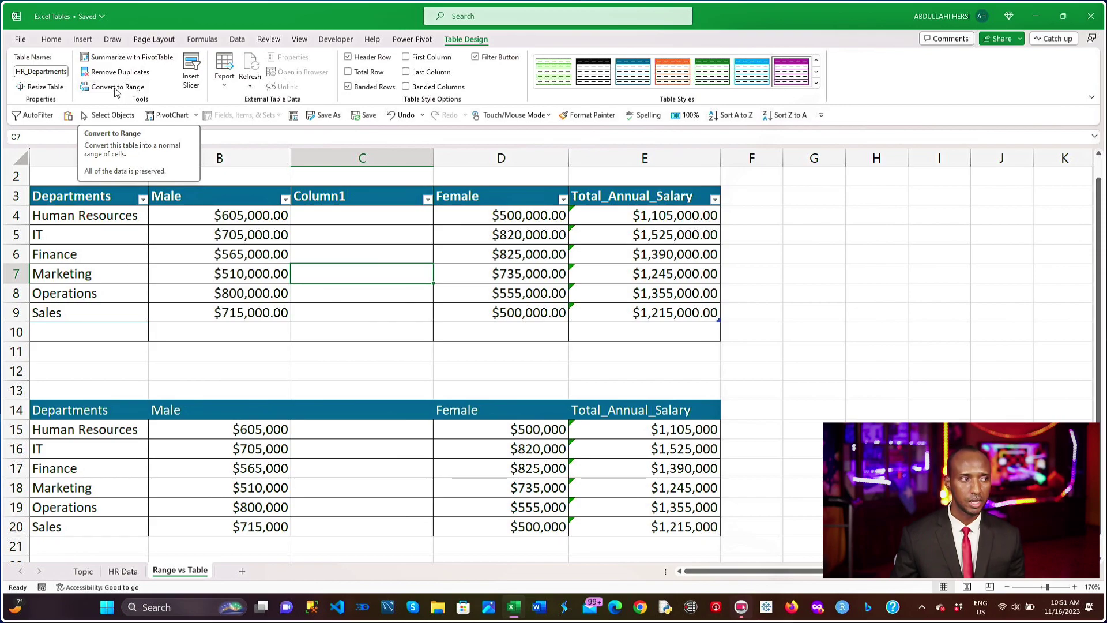
left_click(115, 87)
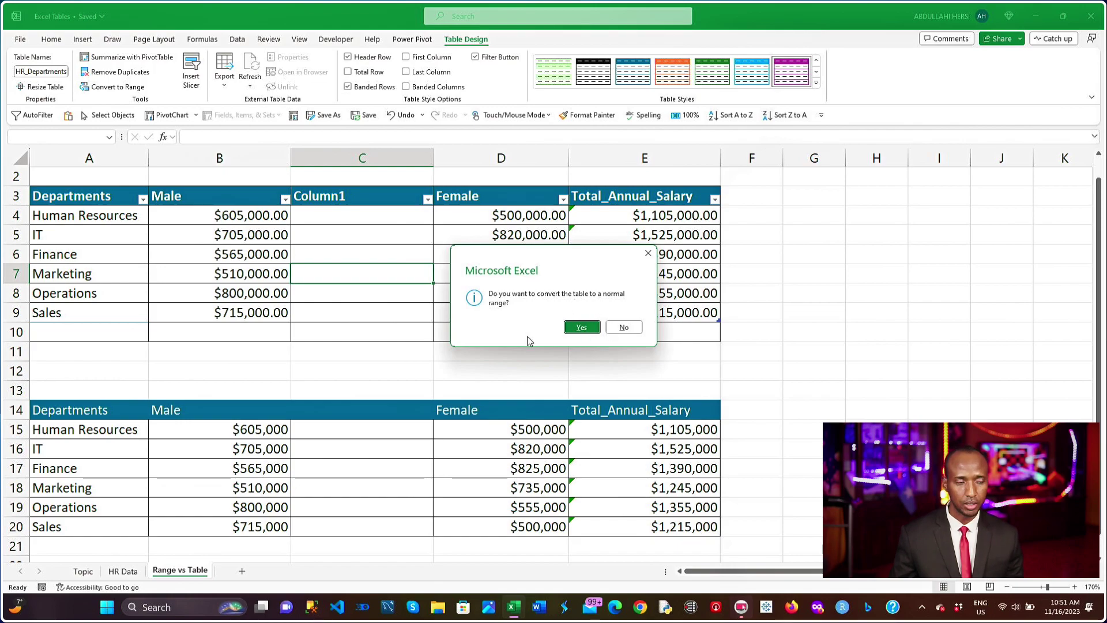
left_click(578, 327)
- Inspect the SUMIFS formulas in the converted range, then return to the HR Data sheet
left_click(490, 288)
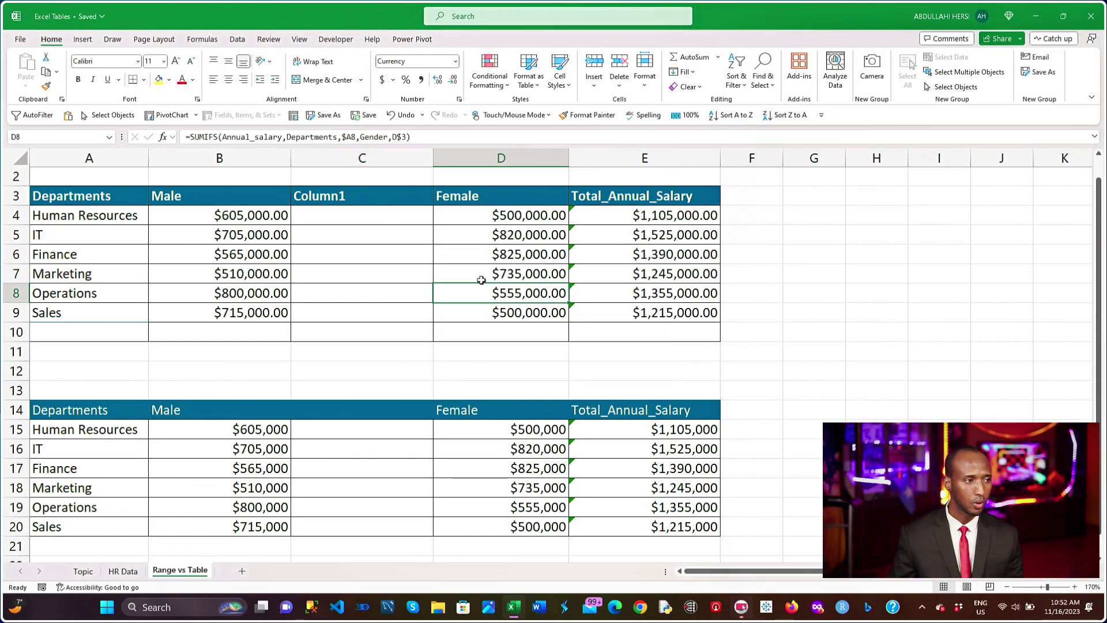
left_click(496, 274)
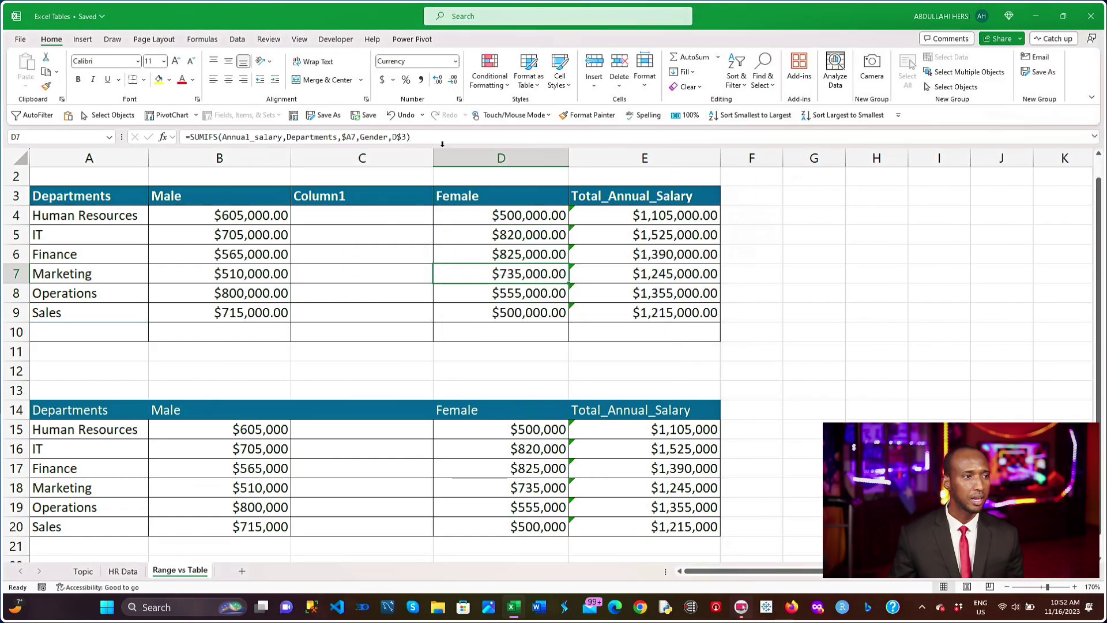
left_click(531, 241)
left_click(321, 250)
key("Left")
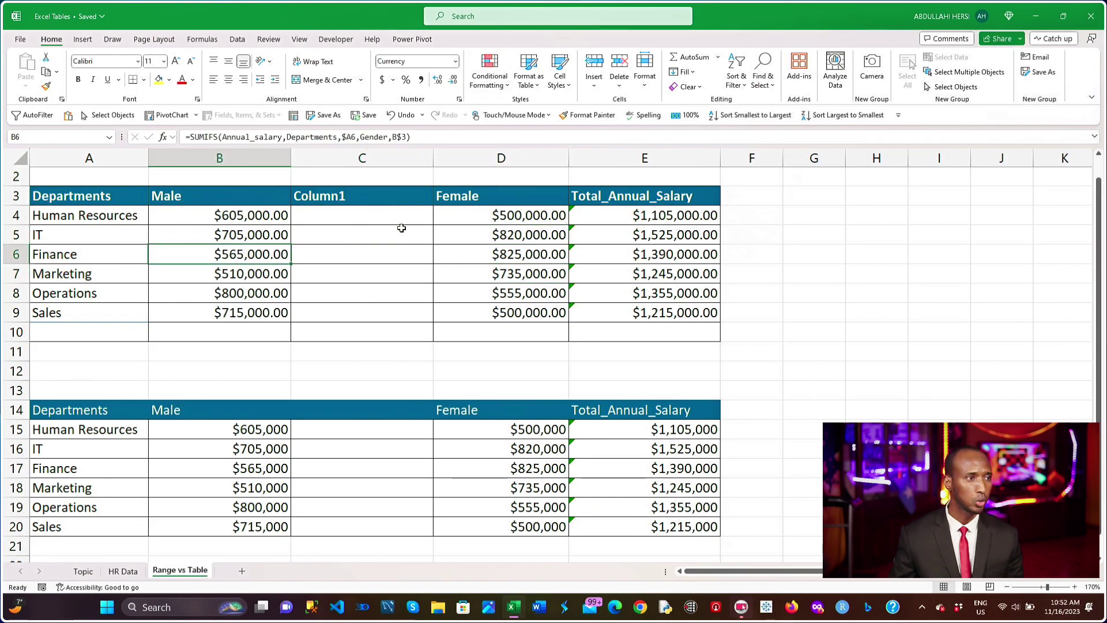
left_click(401, 228)
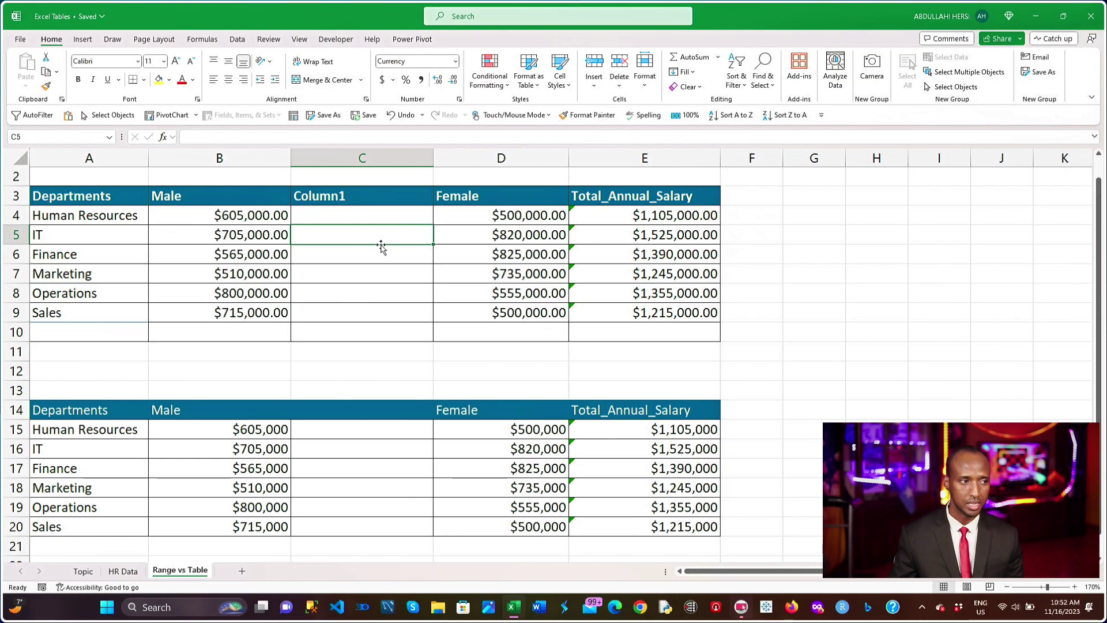
key("Down")
key("Left")
left_click(536, 254)
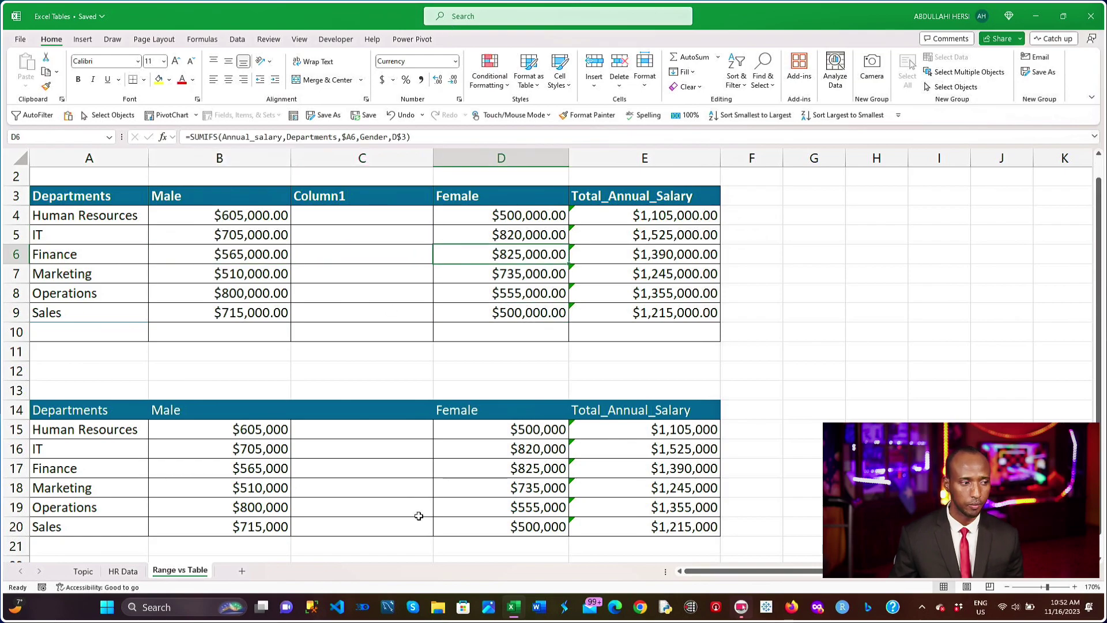
left_click(123, 571)
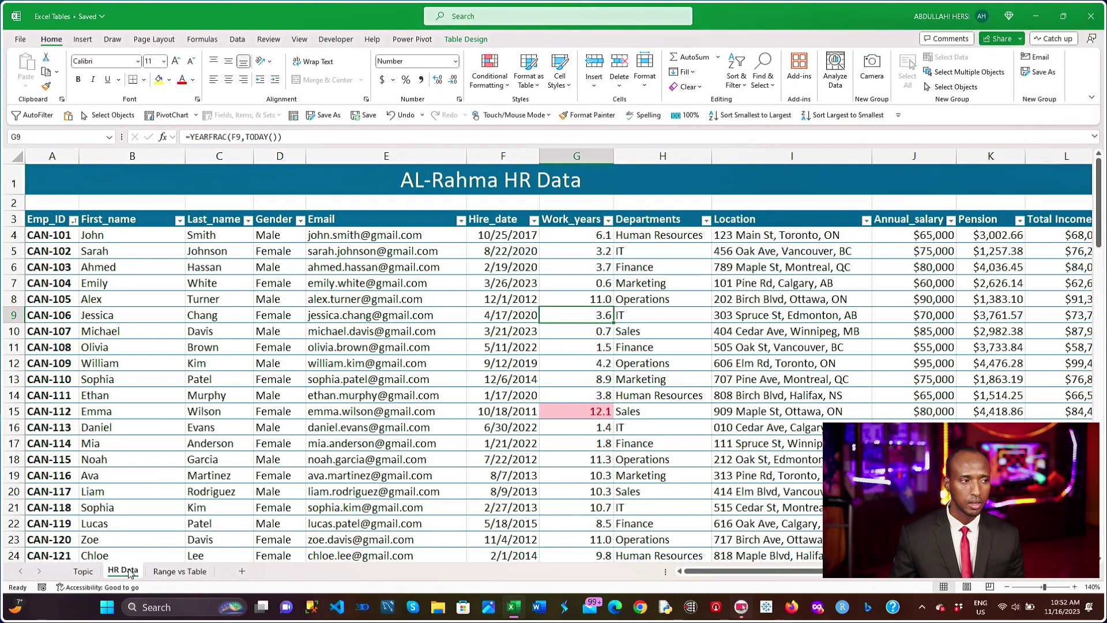
- Select cells in HR_tbl and show its Table Design options
left_click(628, 346)
left_click(526, 329)
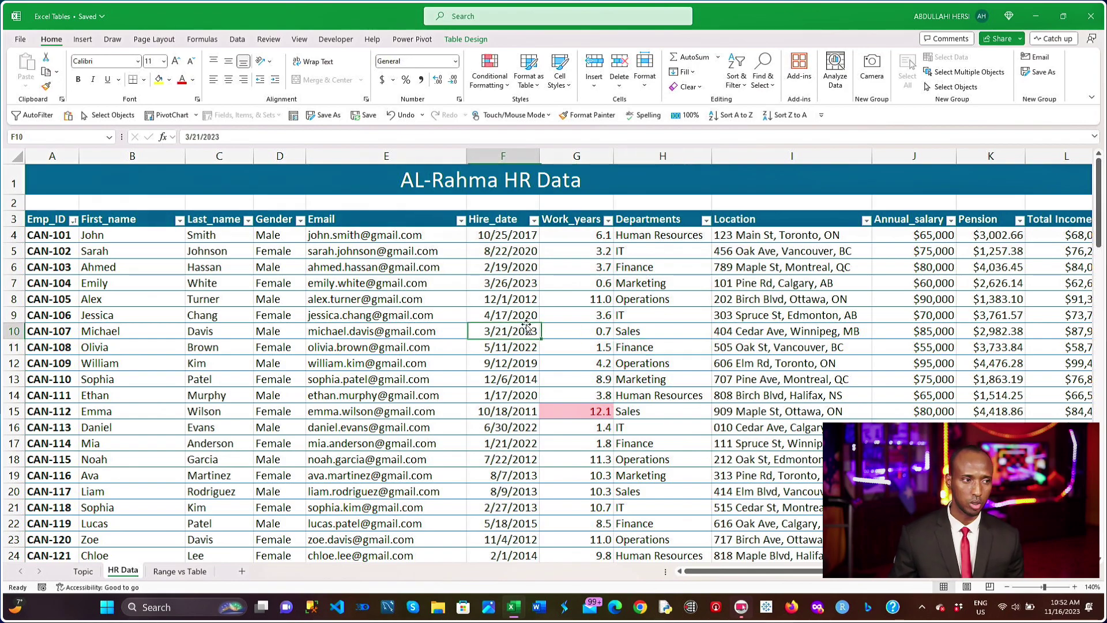
left_click(477, 344)
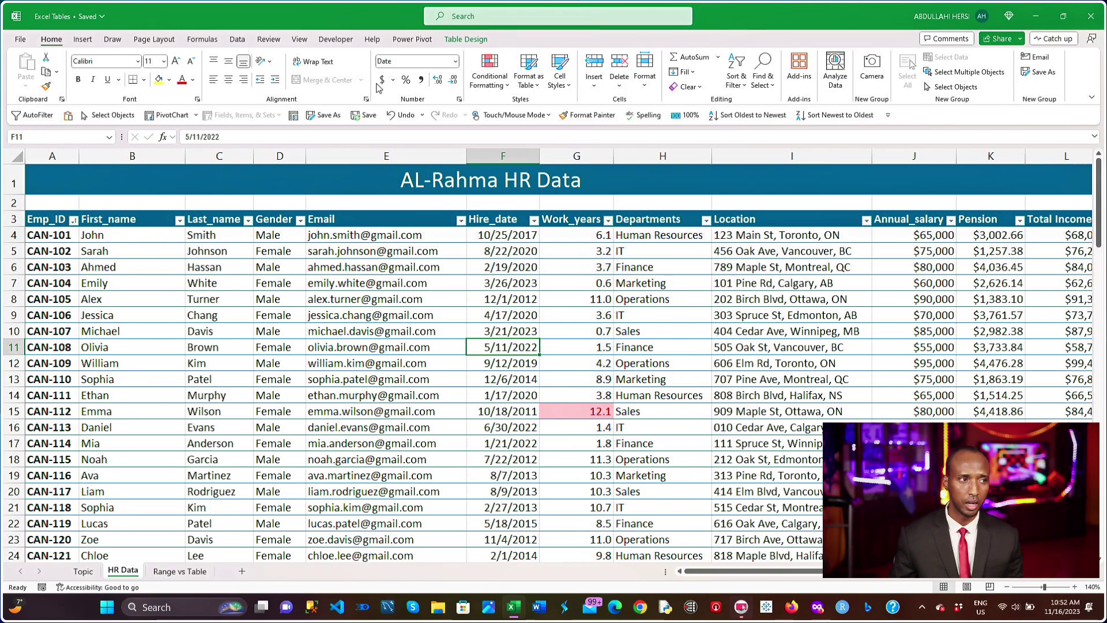
left_click(466, 40)
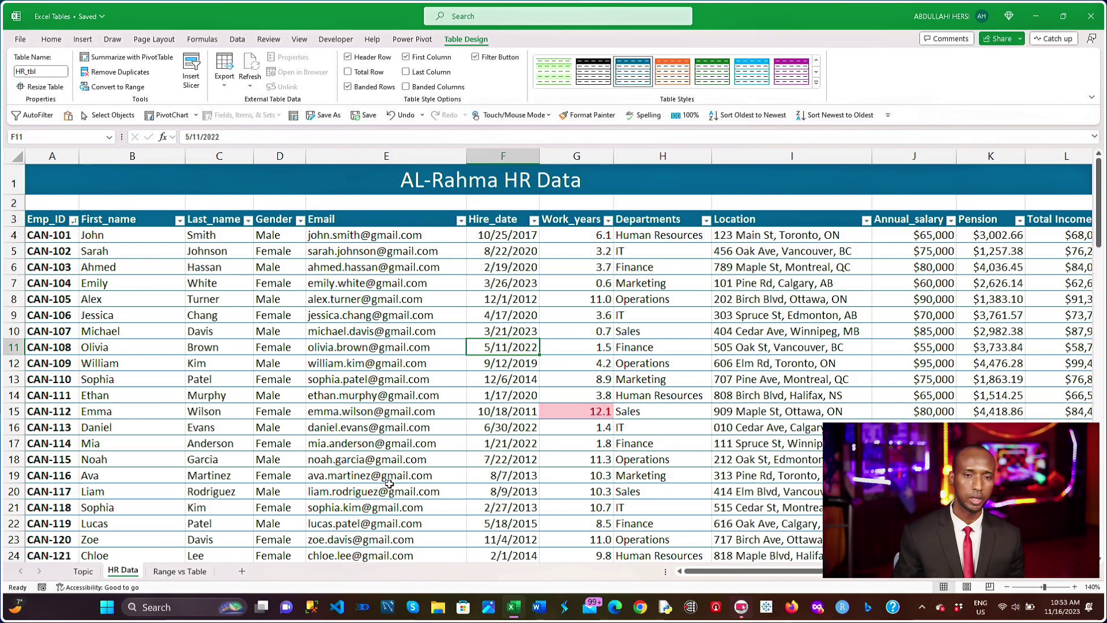
- Inspect the YEARFRAC Work_years formula in G13 and hire dates in column F
left_click(556, 378)
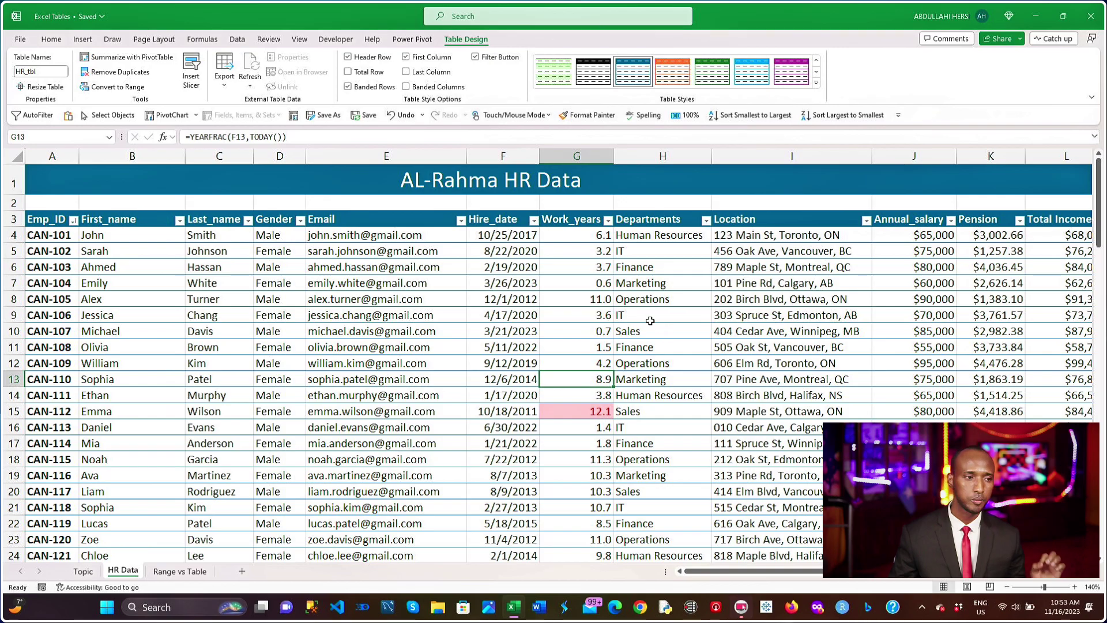
left_click(526, 301)
left_click(534, 347)
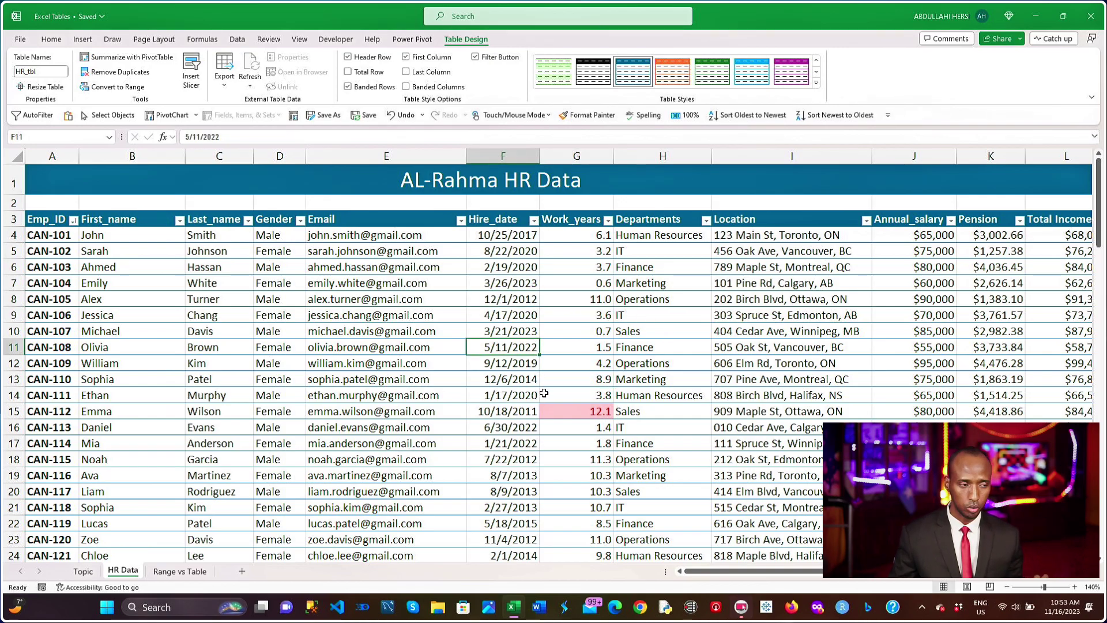
left_click(527, 303)
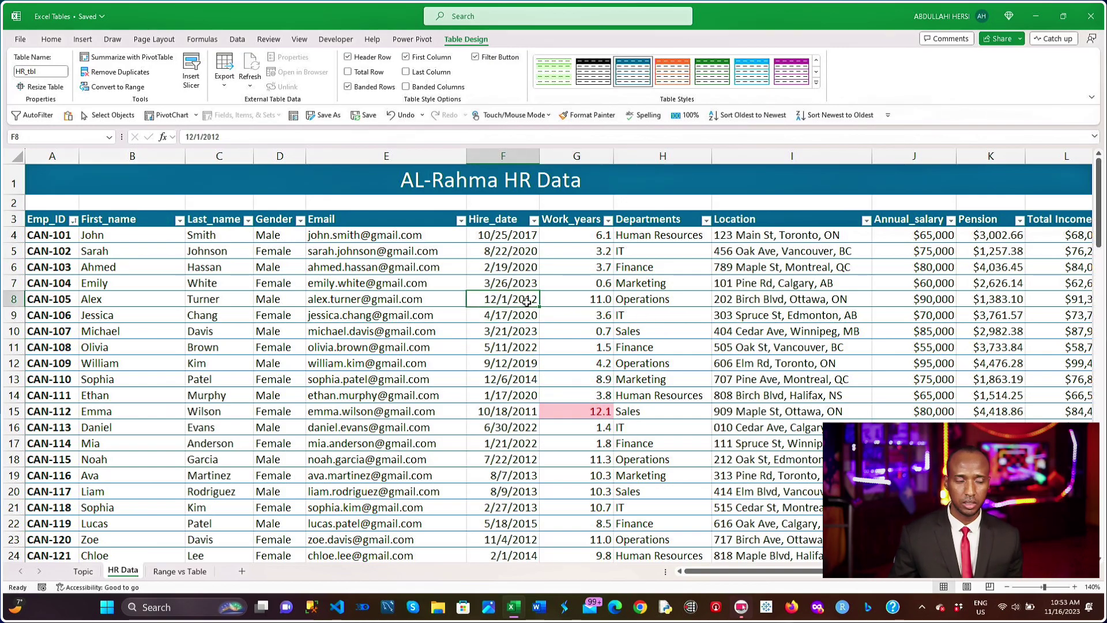